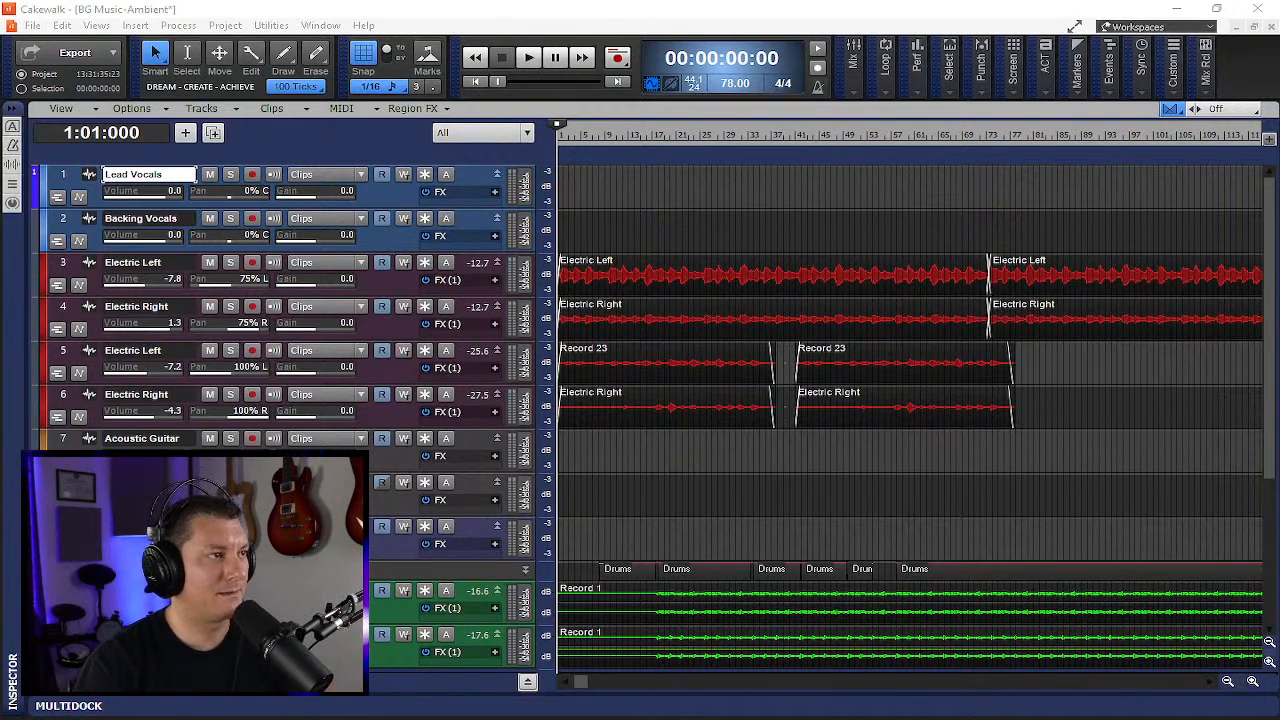
- Play the project briefly and stop playback
left_click(536, 60)
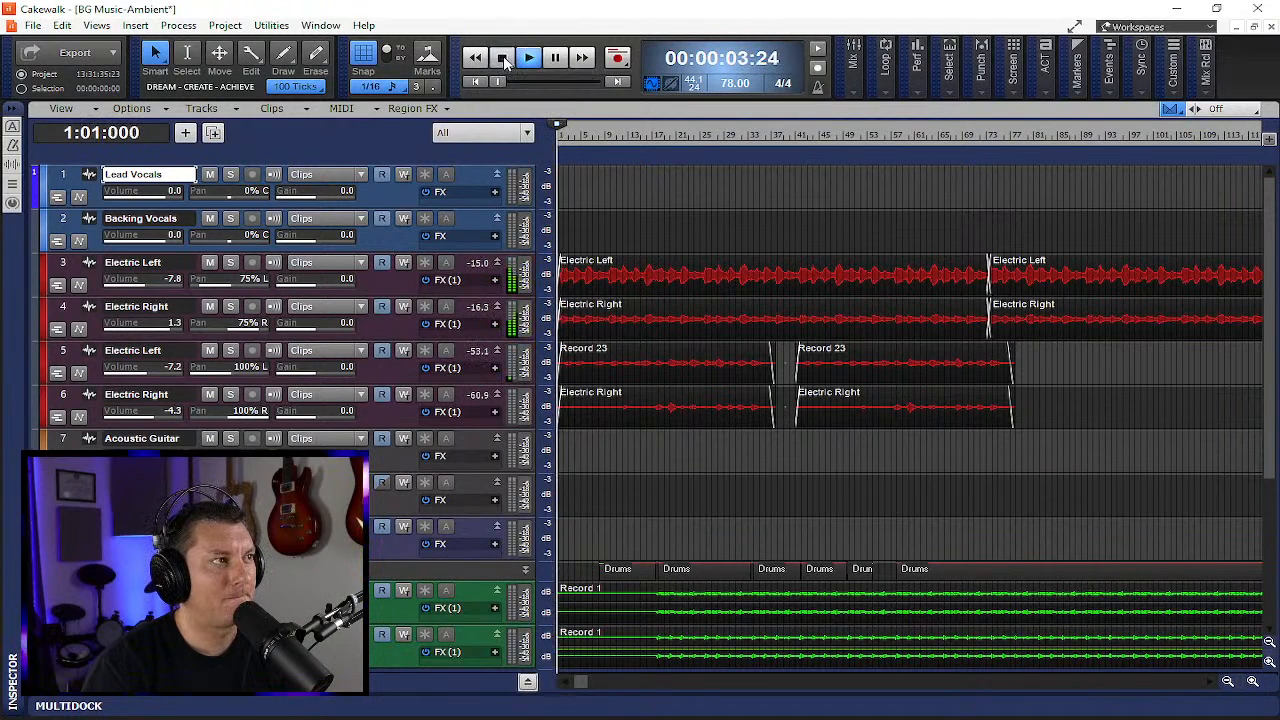
left_click(503, 58)
- Open Preferences at Audio Playback and Recording and switch the driver mode to WASAPI Shared
left_click(62, 25)
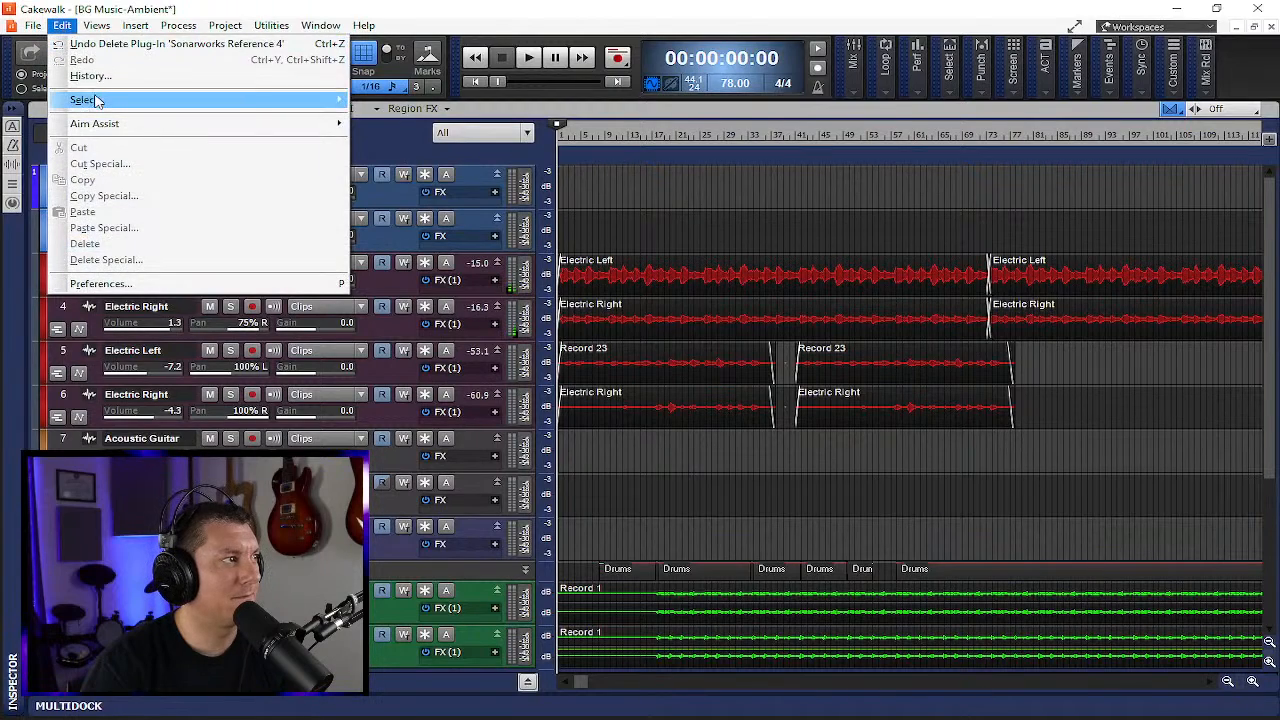
left_click(100, 283)
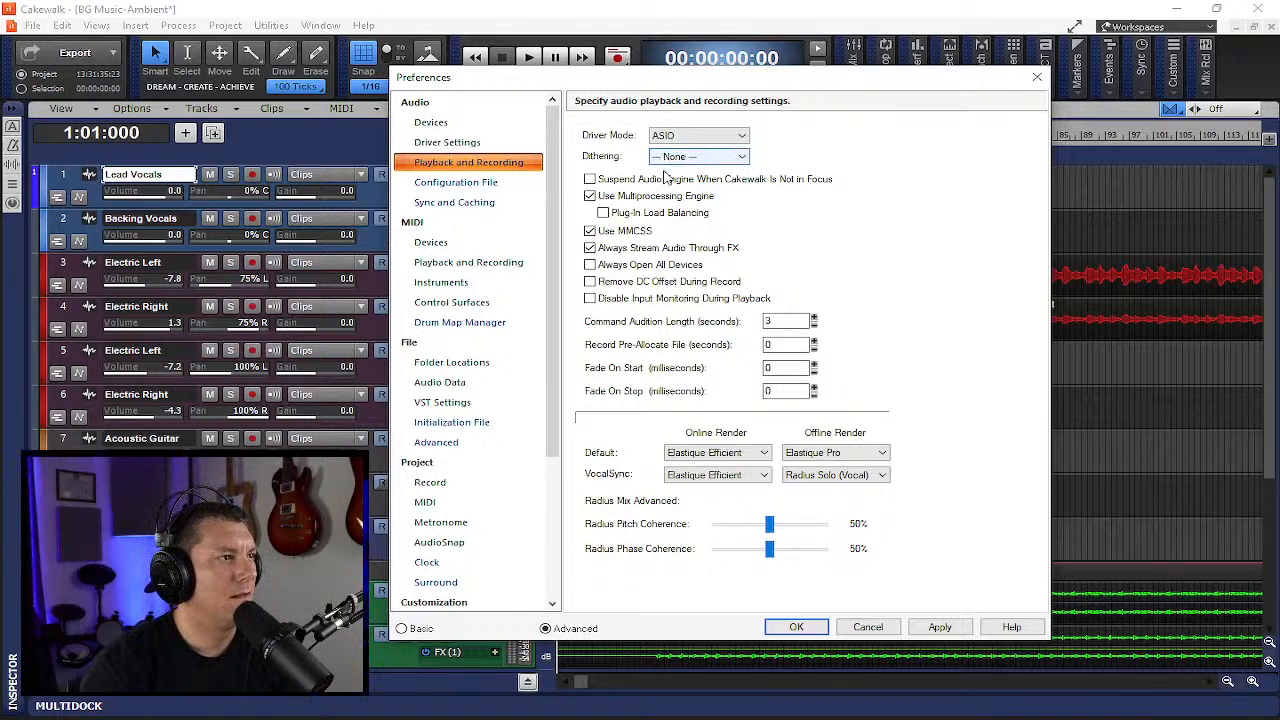
left_click(698, 136)
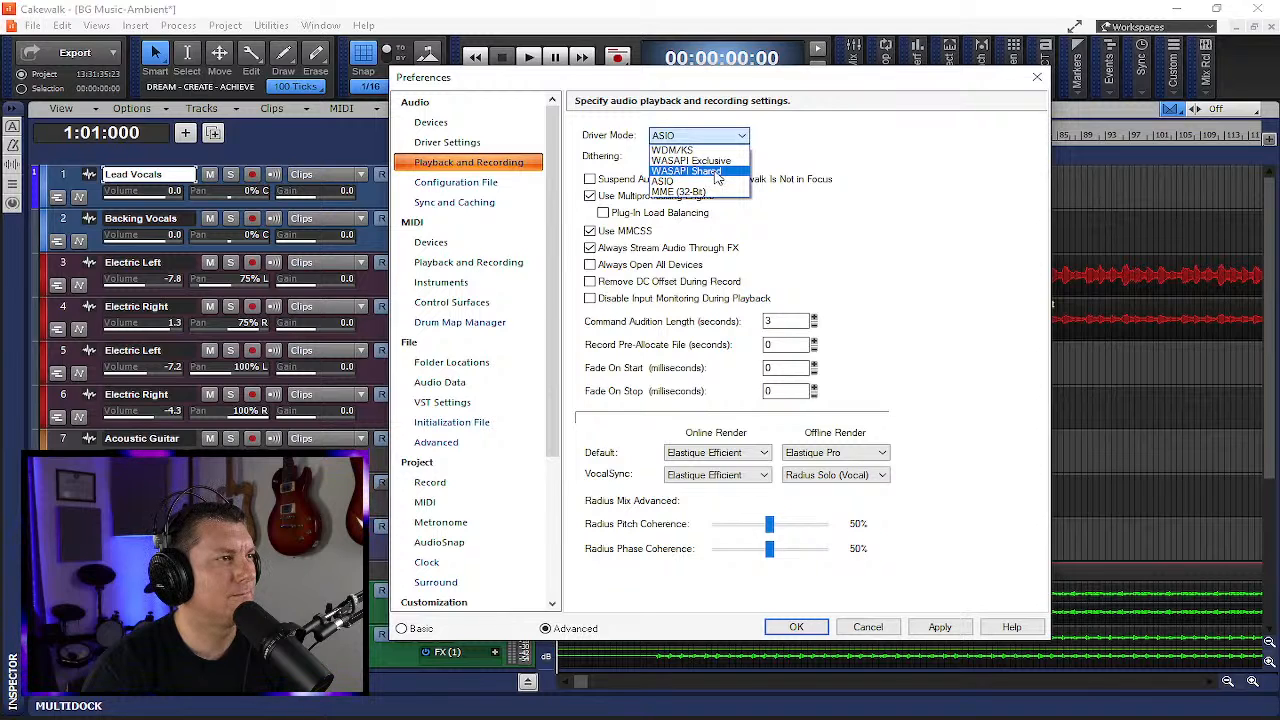
left_click(716, 172)
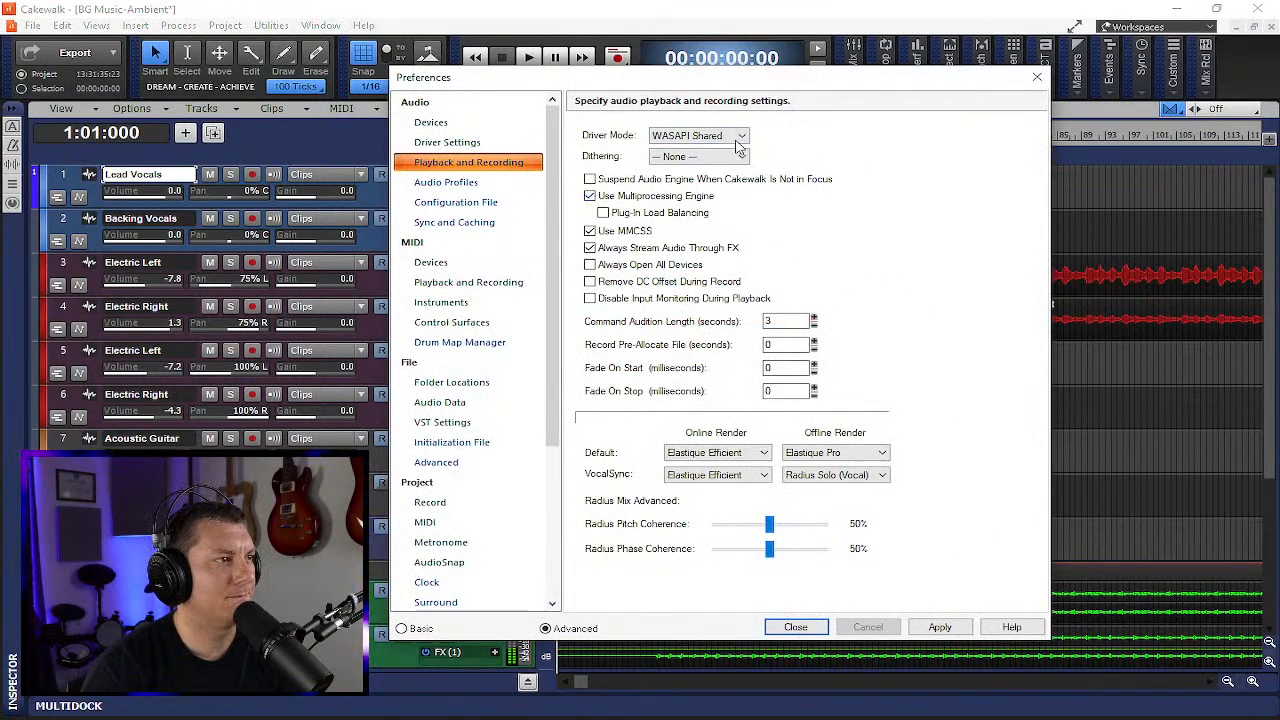
- Change the driver mode to MME (32-Bit), apply the setting, and close Preferences
left_click(700, 135)
left_click(684, 193)
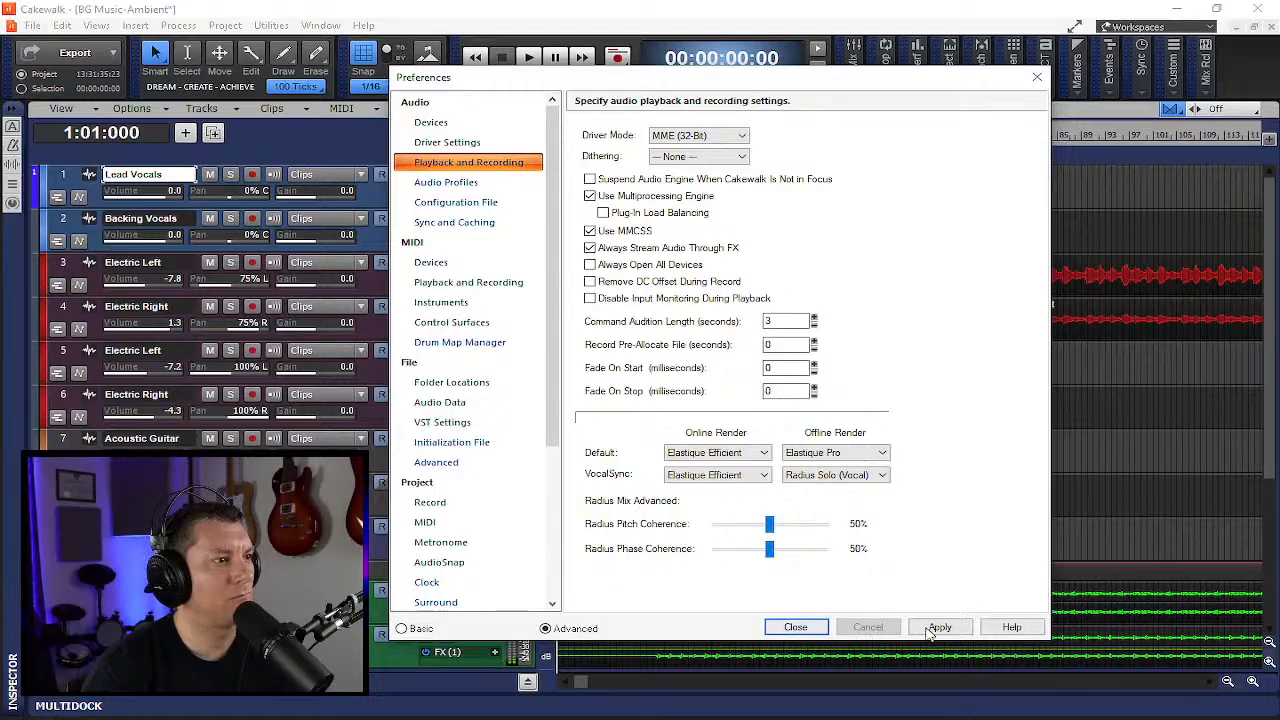
left_click(928, 631)
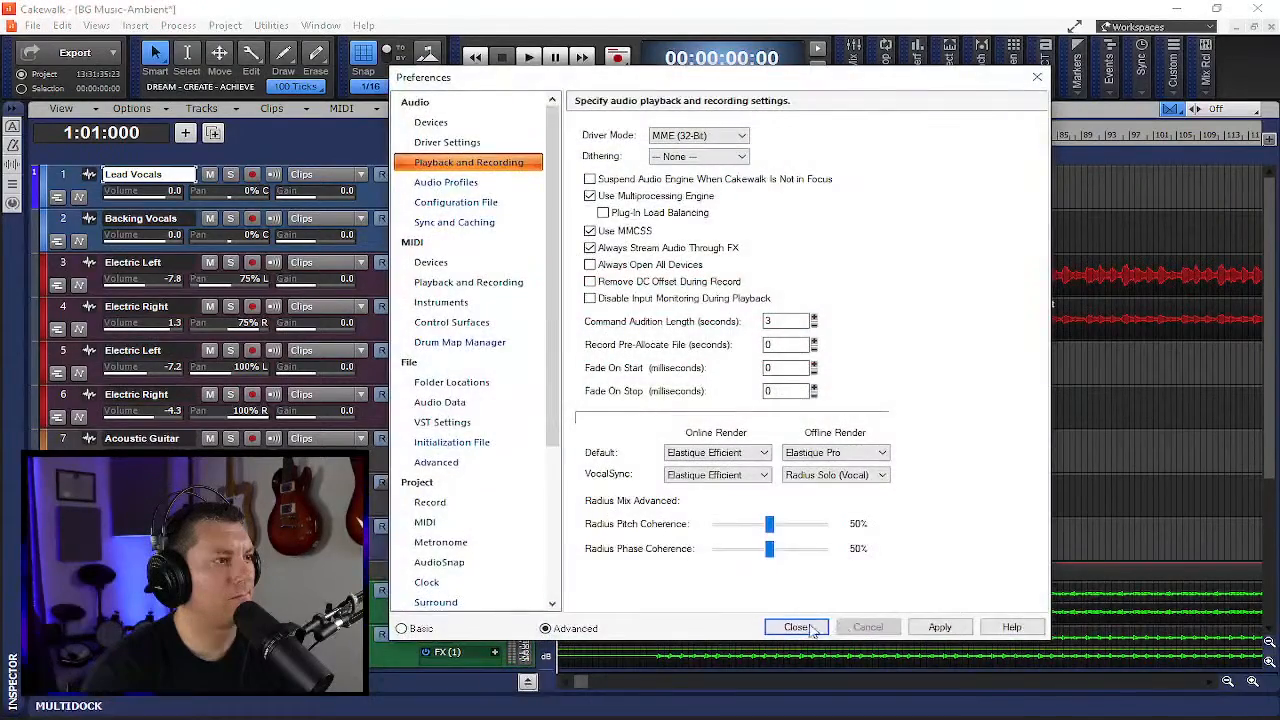
left_click(812, 628)
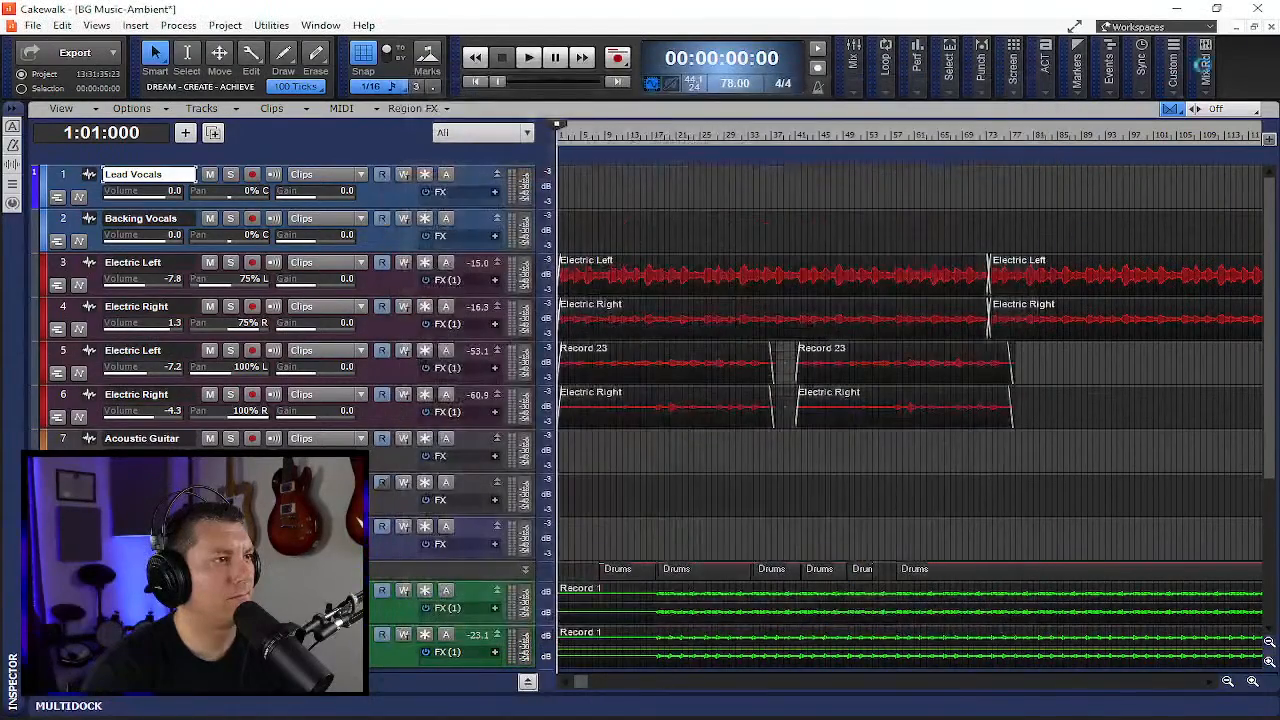
- Close the program saving changes, then reopen BG Music-Ambient.cwp from Recent Projects and acknowledge the missing plug-in notice
left_click(1262, 10)
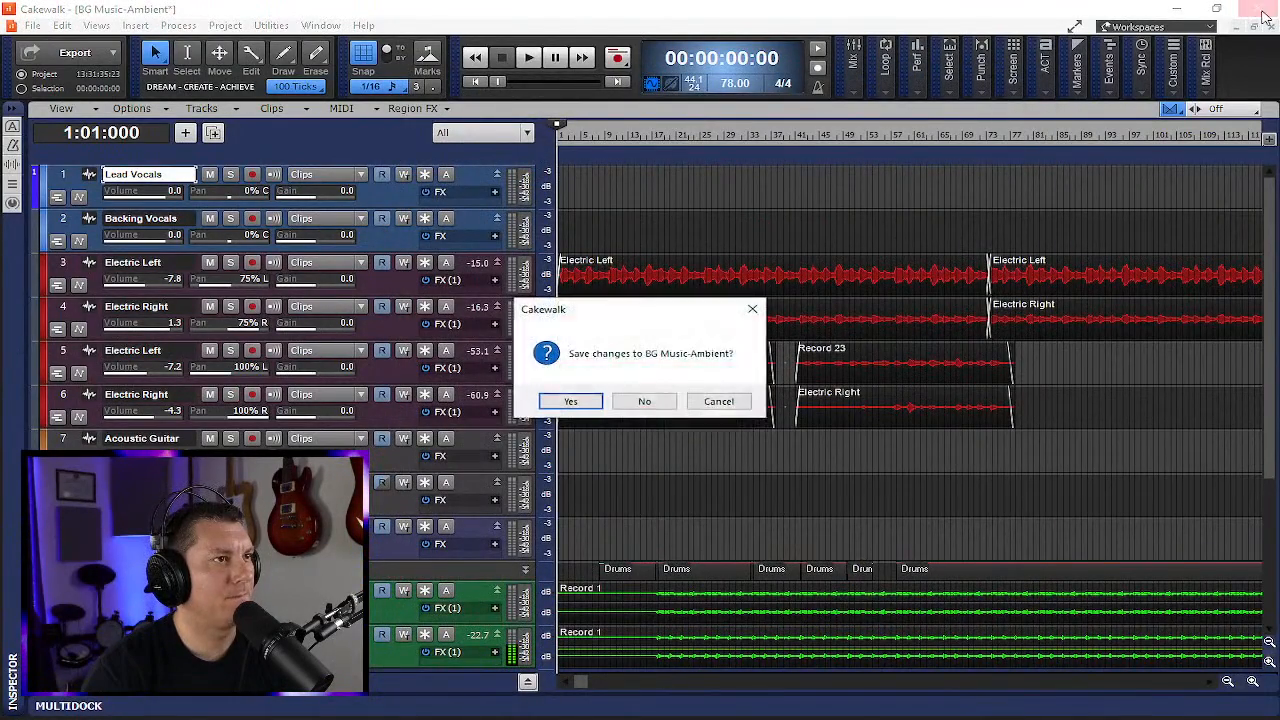
left_click(570, 401)
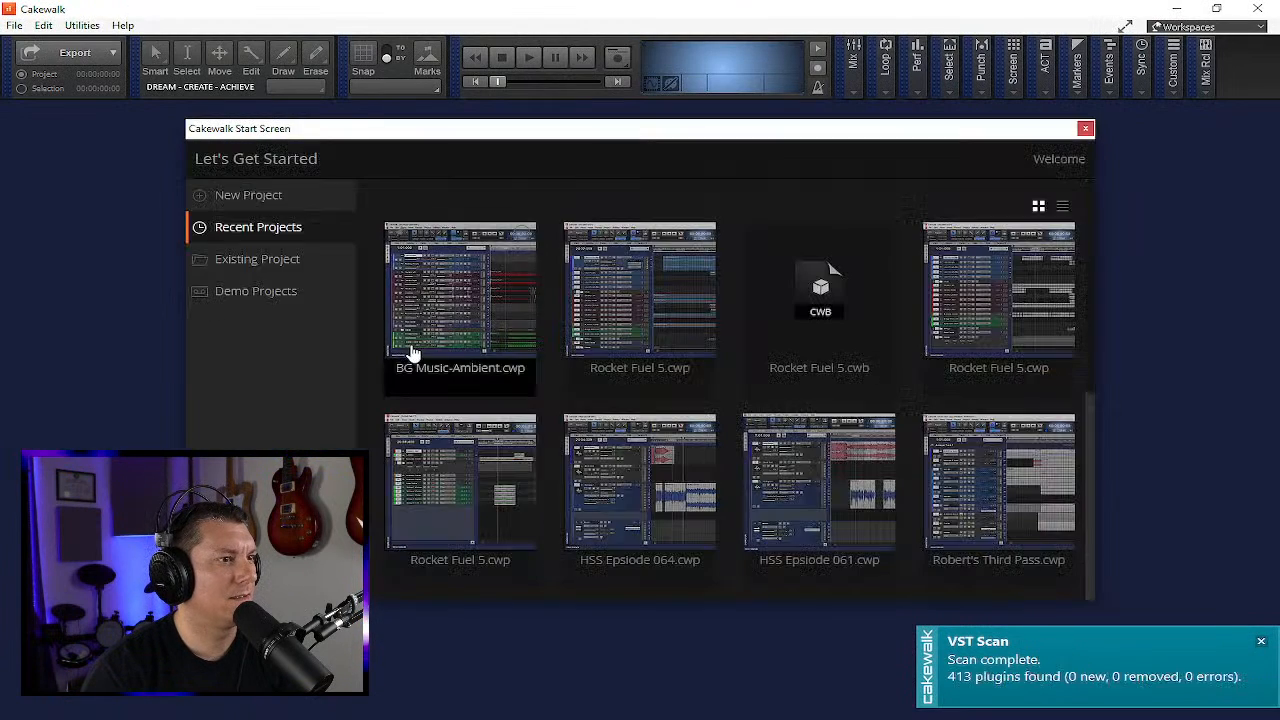
left_click(513, 360)
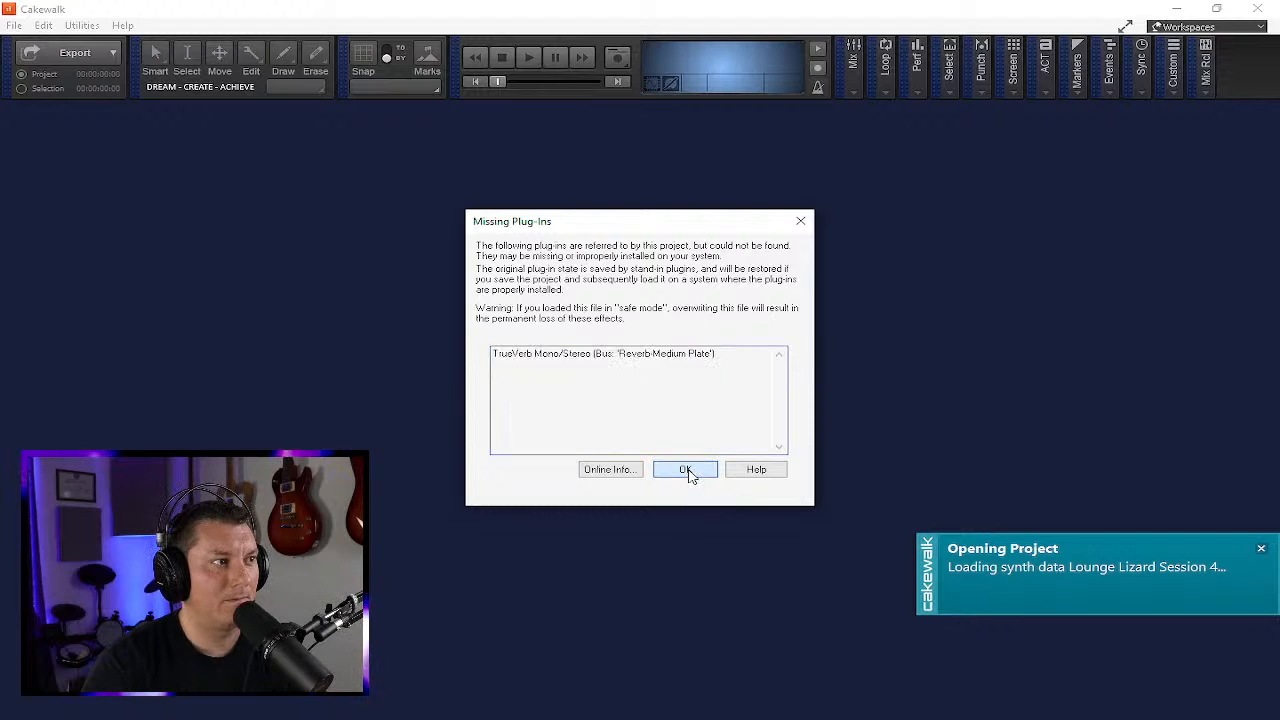
left_click(686, 471)
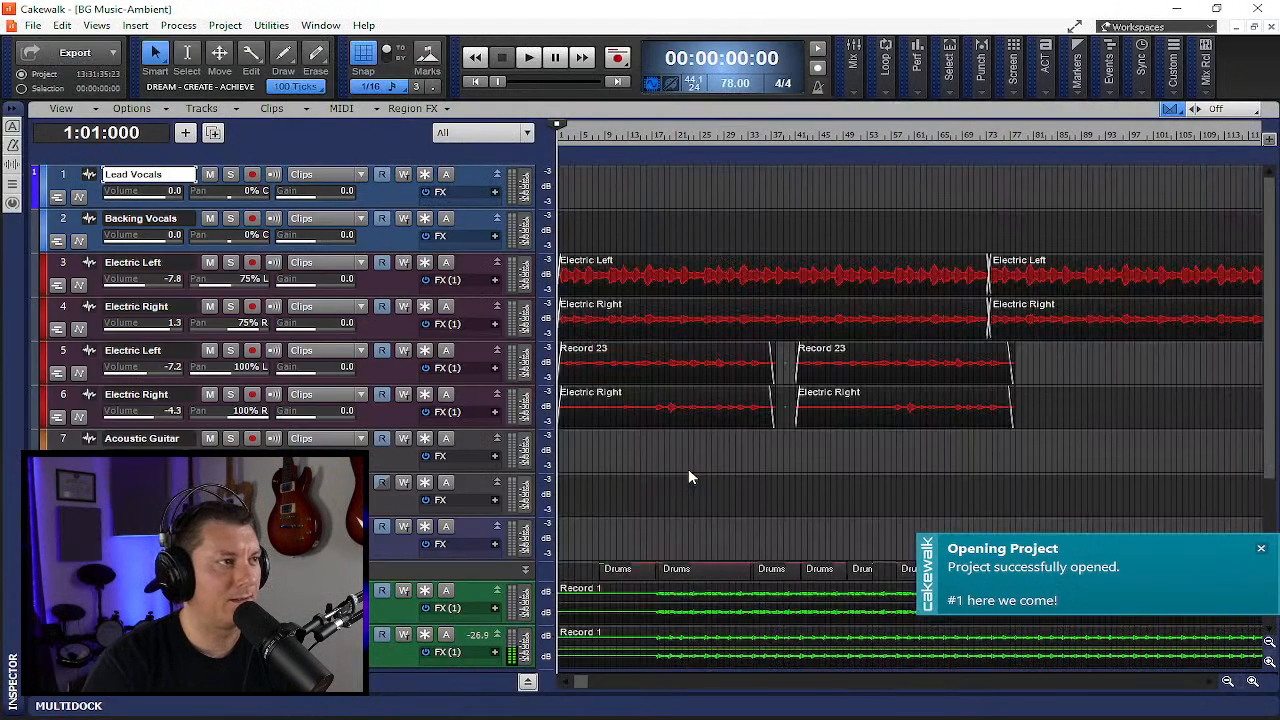
left_click(529, 684)
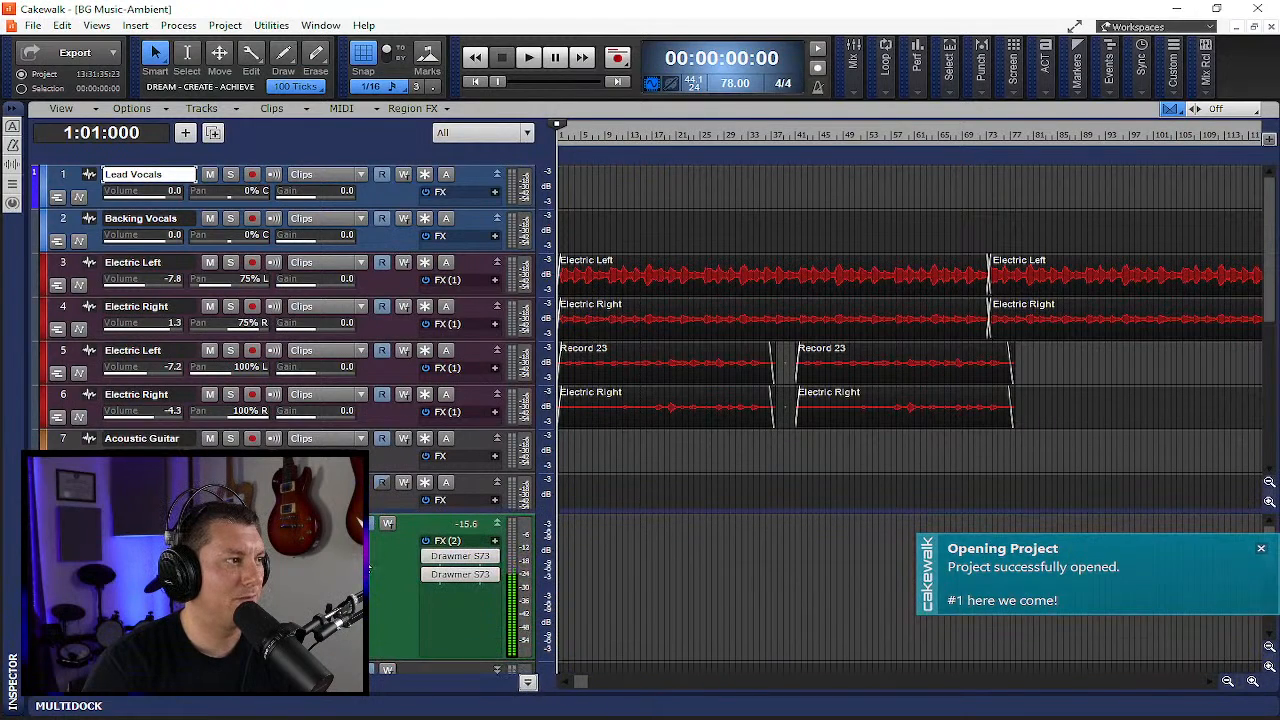
left_click_drag(397, 506, 428, 716)
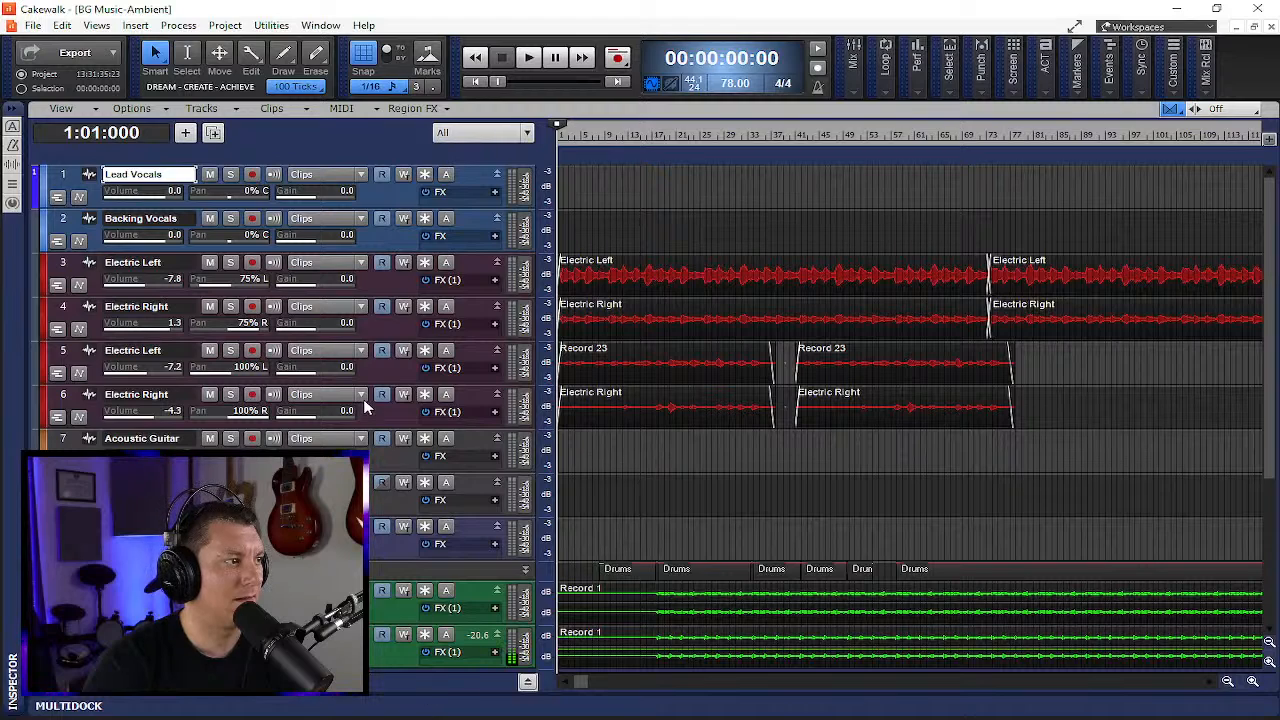
scroll(395, 460, "down", 4)
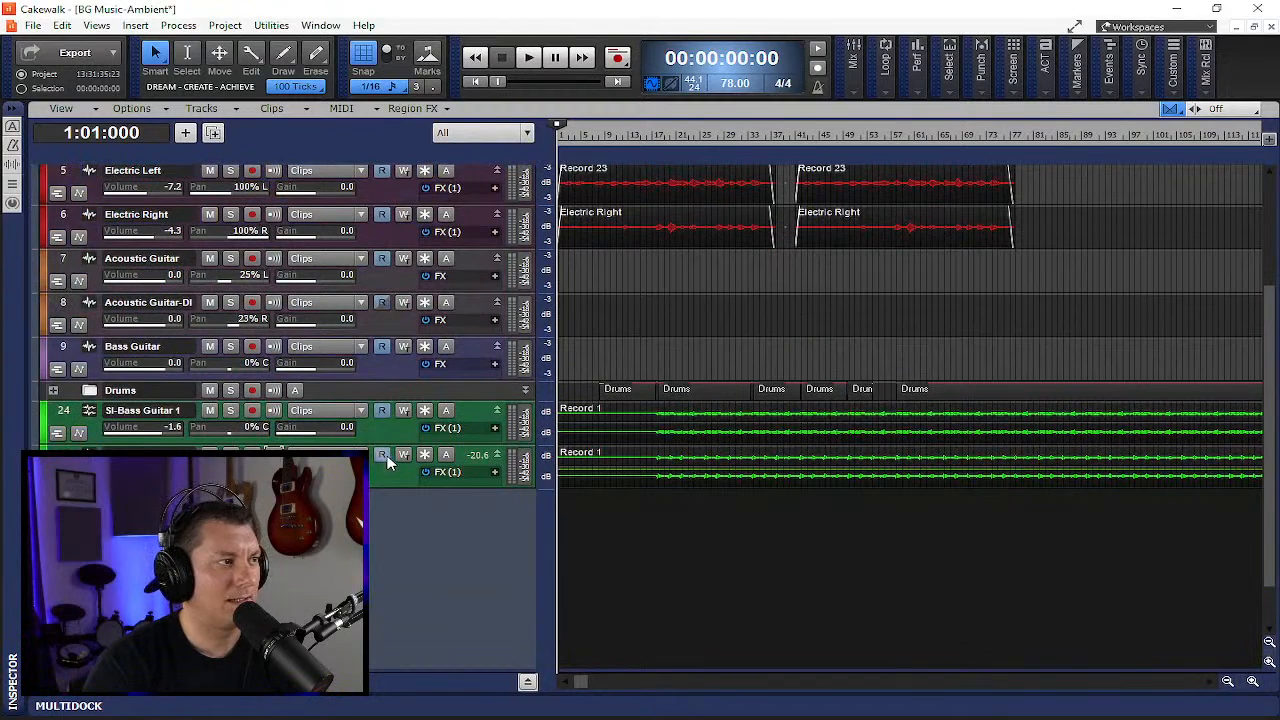
scroll(395, 460, "up", 4)
scroll(396, 460, "down", 5)
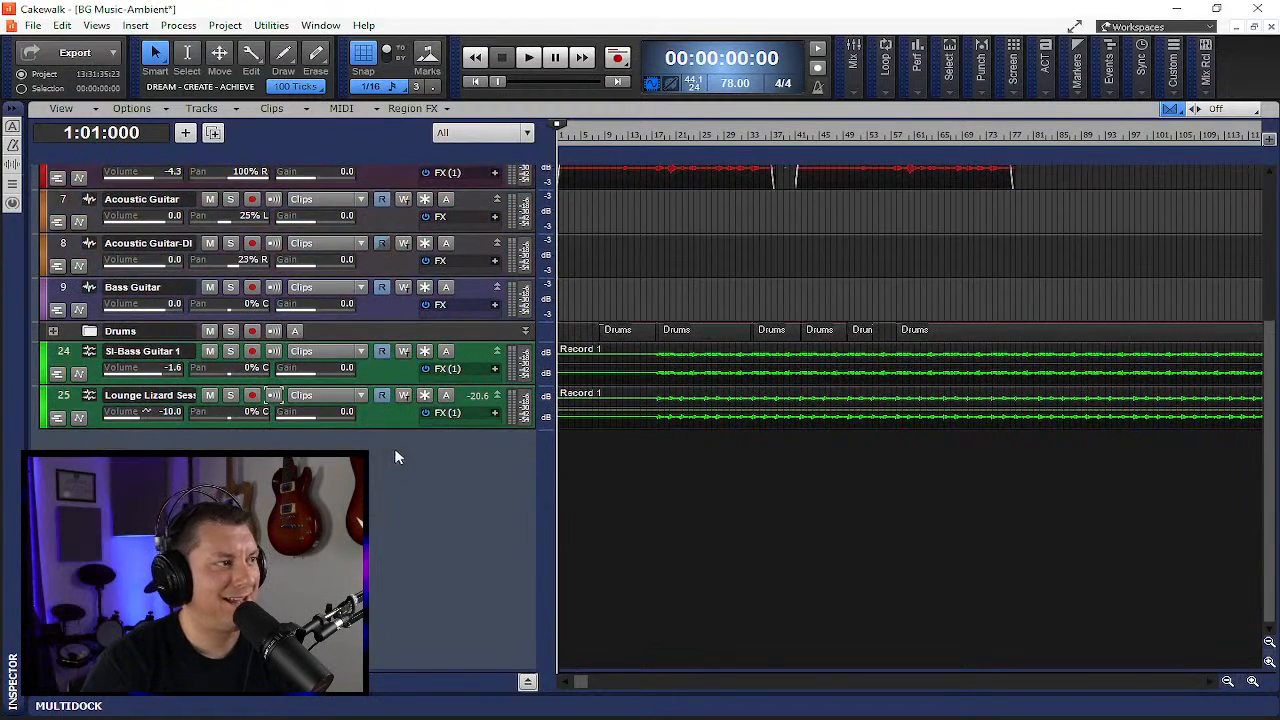
- Toggle input echo on the Lounge Lizard track on and back off
left_click(279, 397)
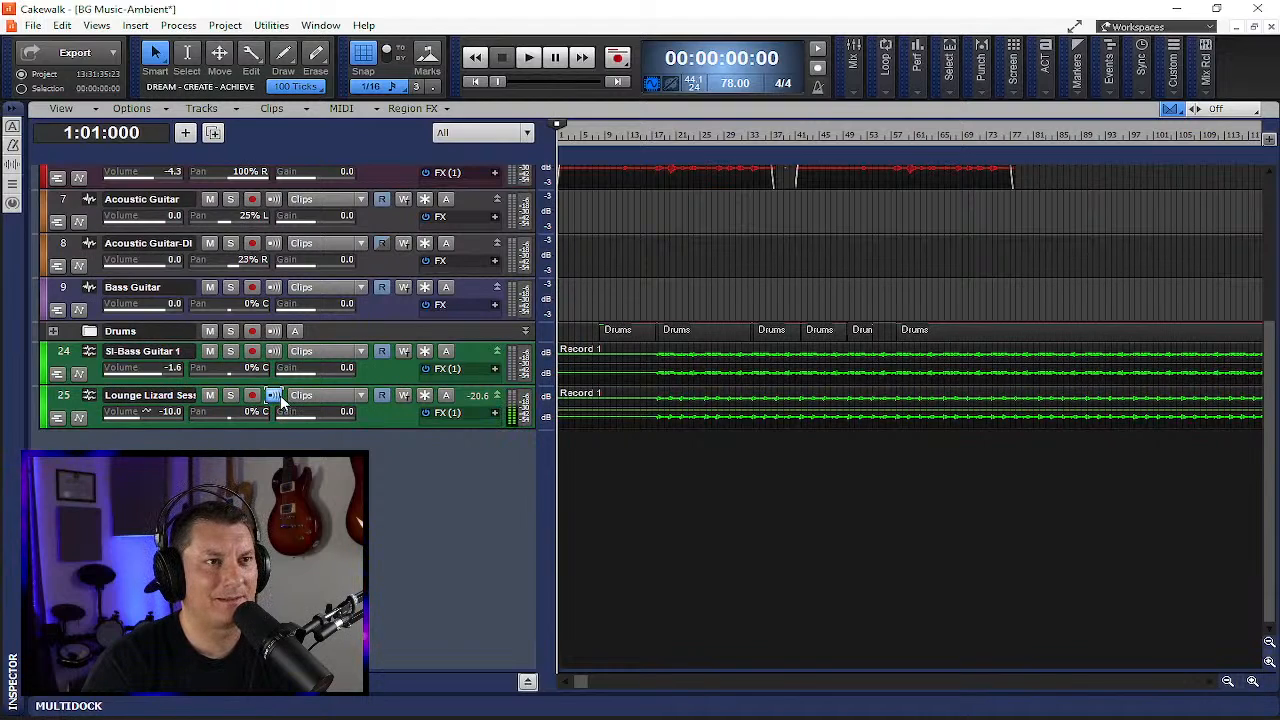
left_click(276, 396)
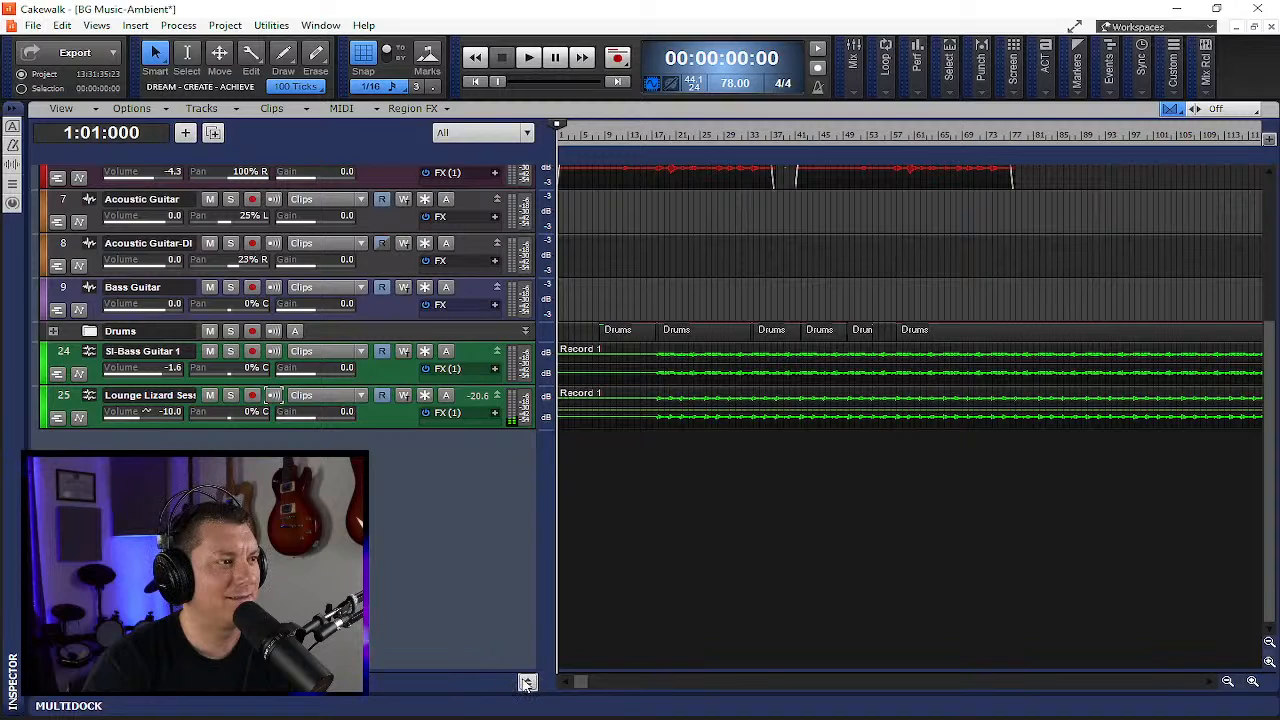
scroll(487, 550, "up", 5)
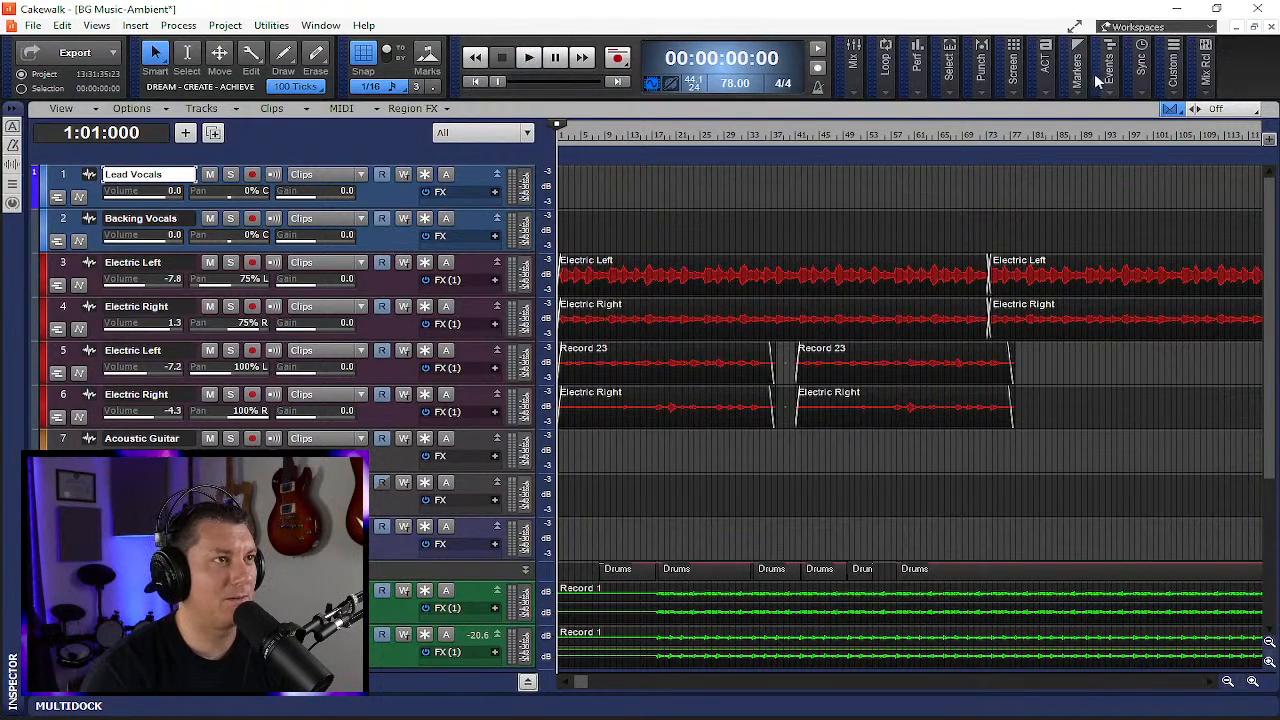
- Switch the window to full-screen view and start playback
left_click(1075, 28)
left_click(530, 40)
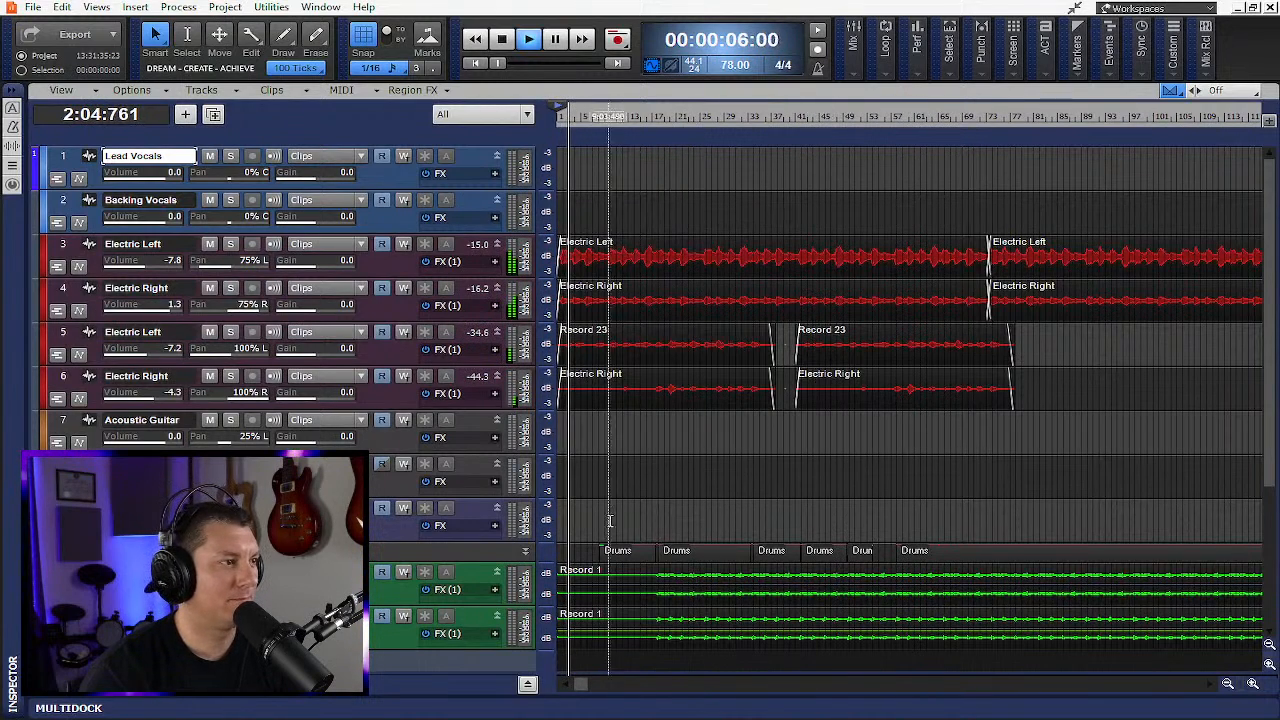
- Show the bus pane and review the Drawmer S73 bus effects during playback, then stop
left_click(527, 685)
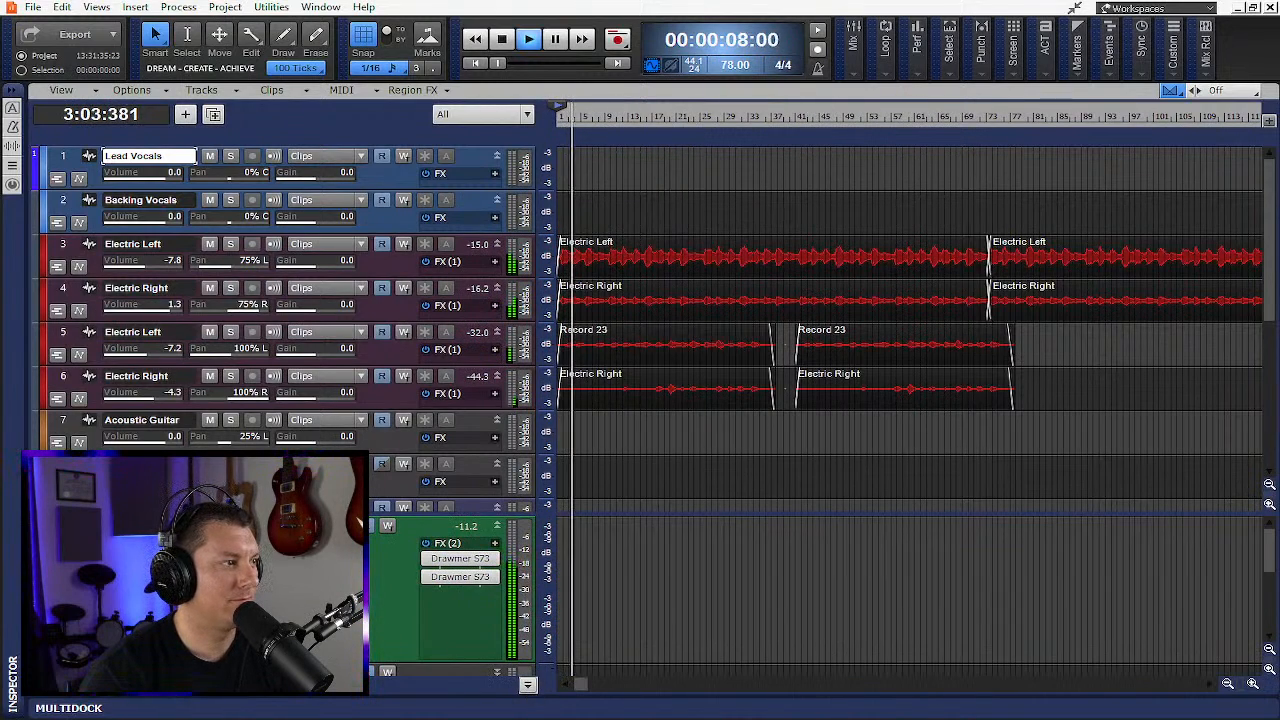
left_click(485, 557)
left_click(405, 465)
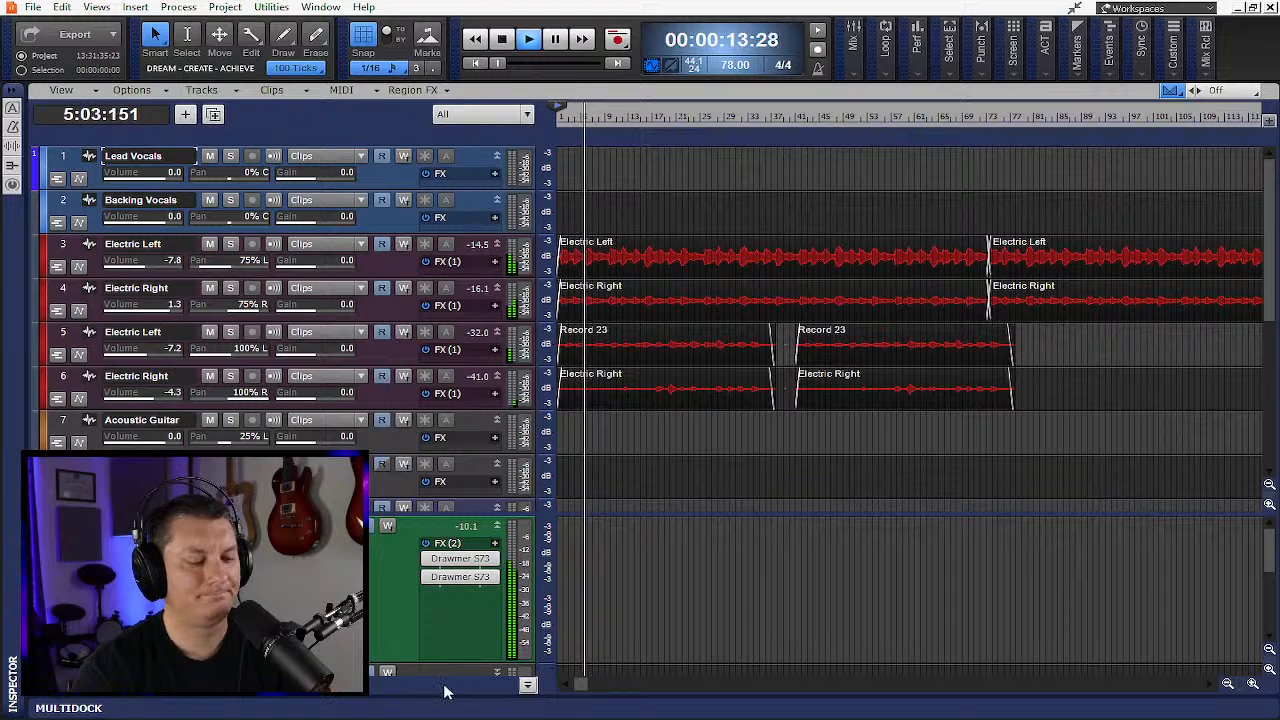
key("space")
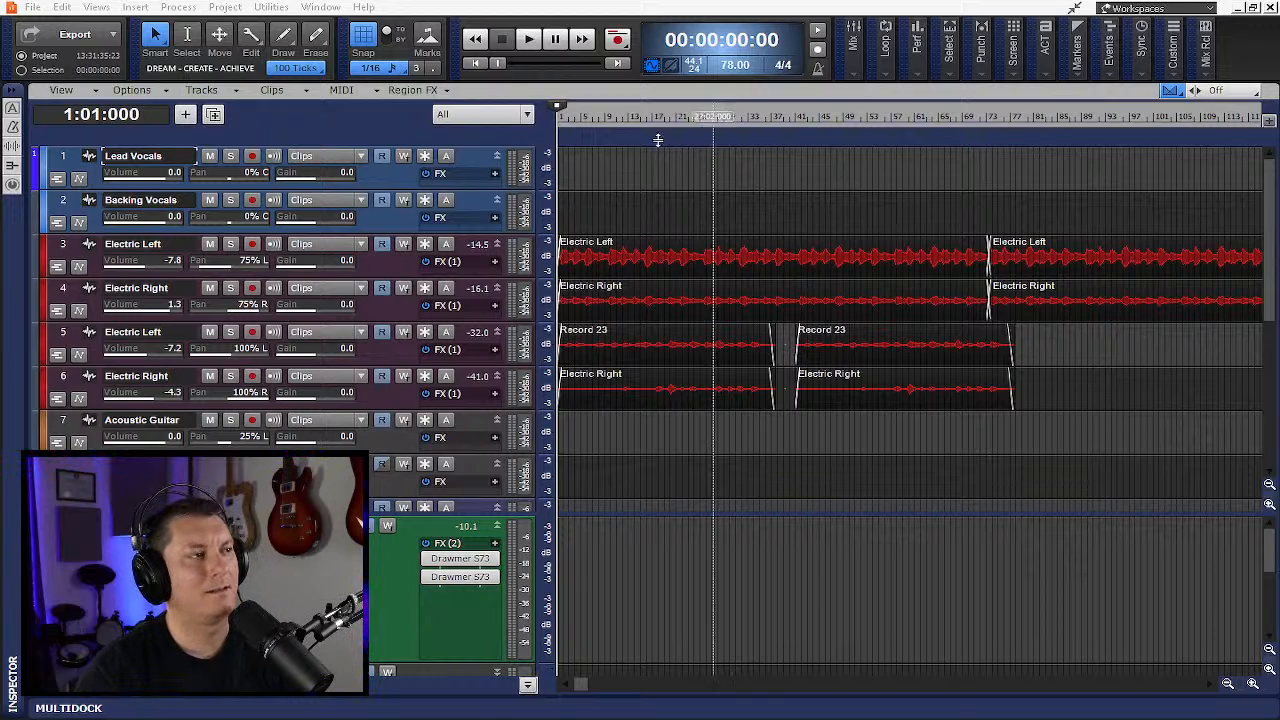
- Play the project, rewind to the start, and stop playback
left_click(529, 40)
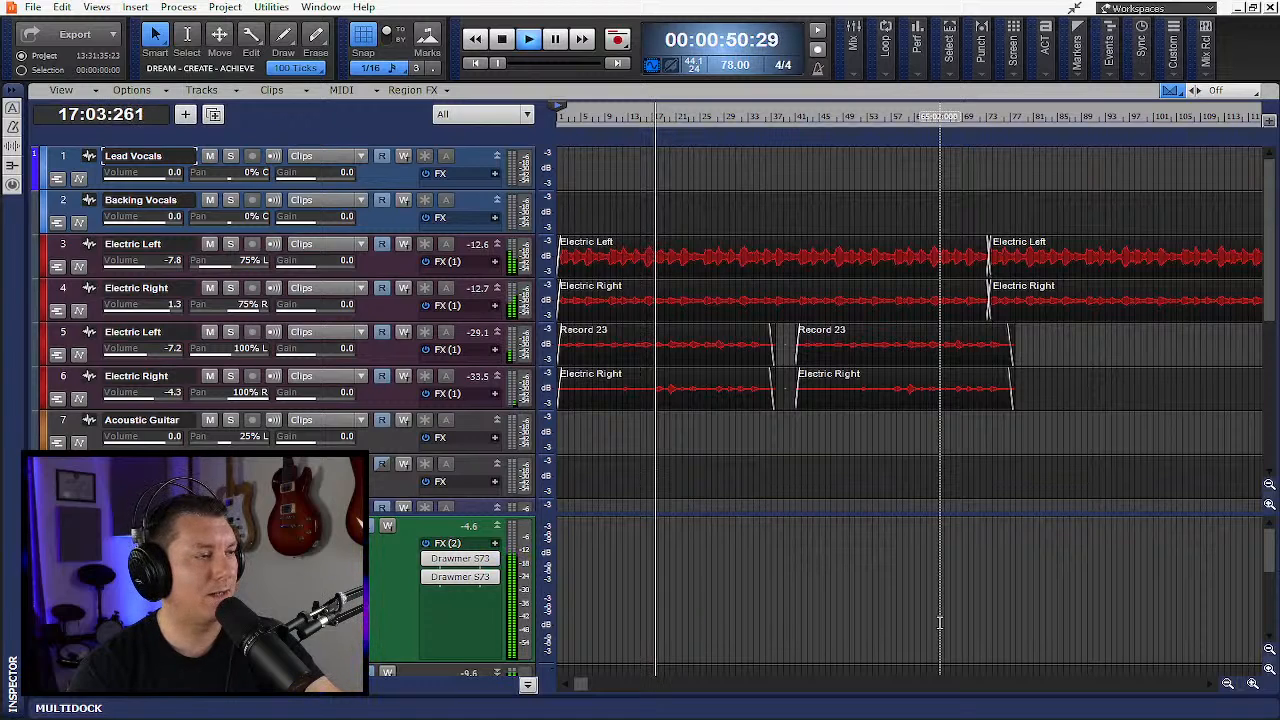
left_click(476, 62)
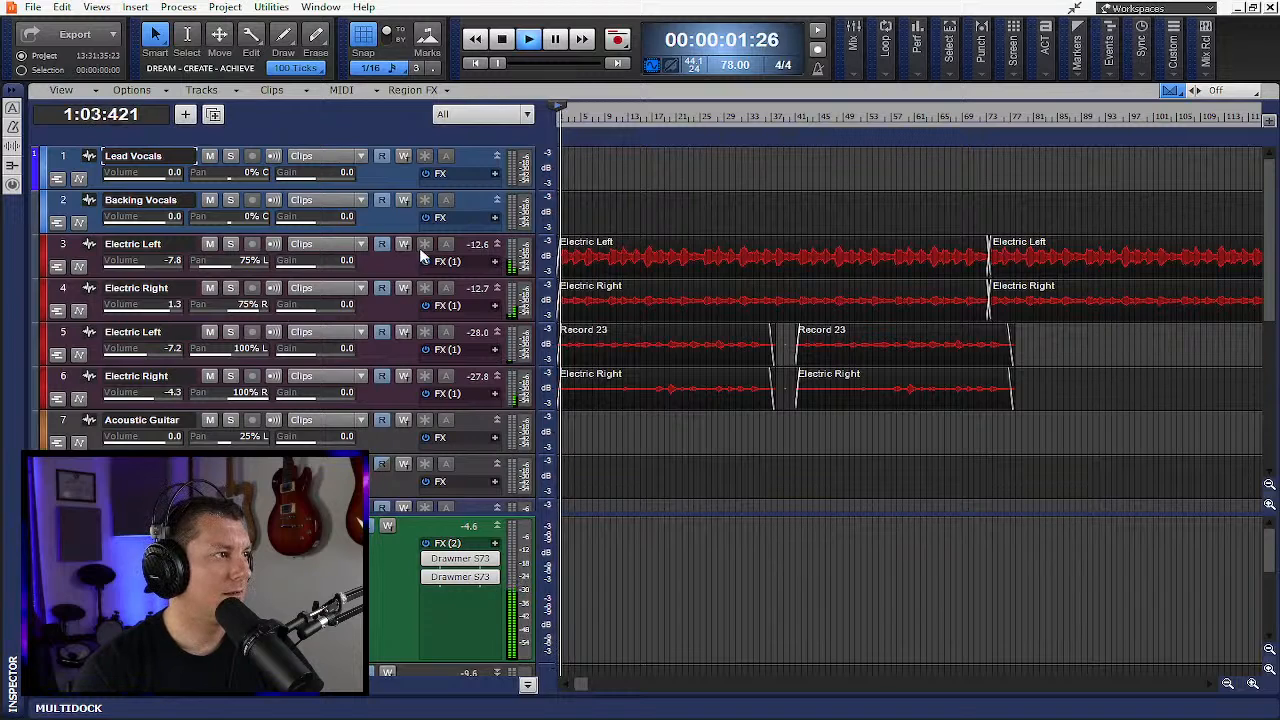
key("space")
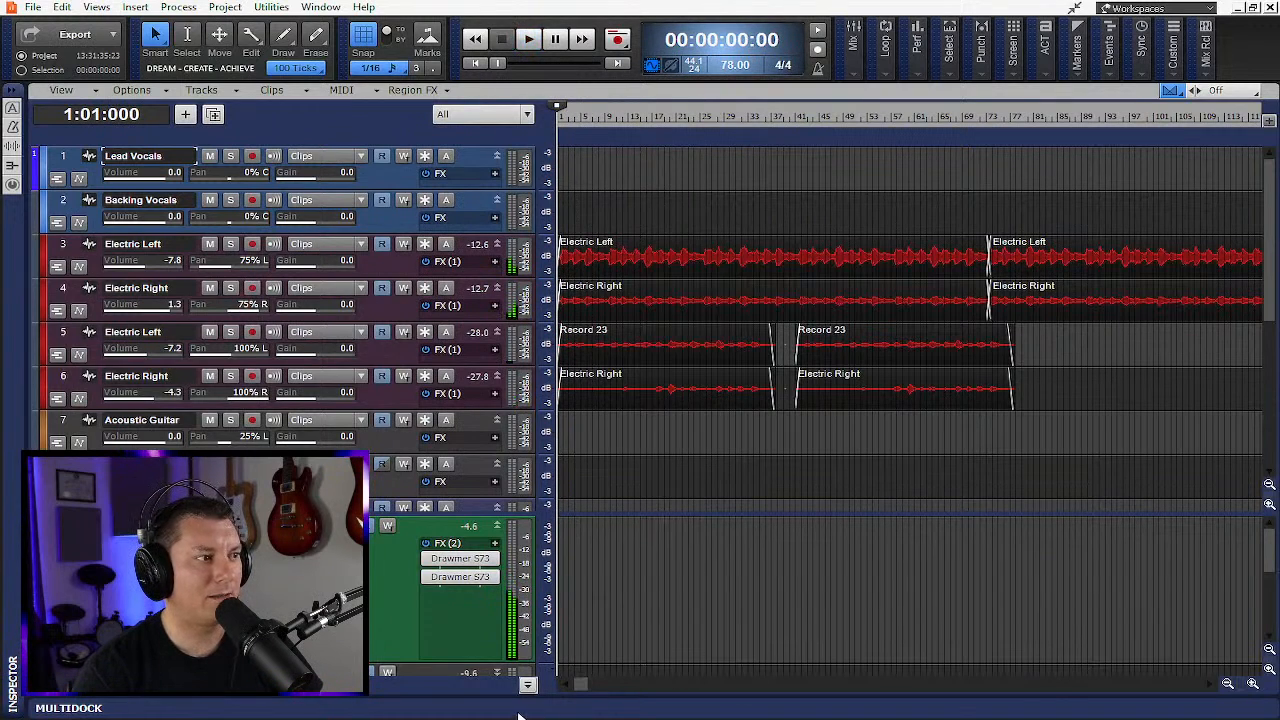
- Hide the bus pane and enlarge the Electric Left track 3 to show its sends
left_click(527, 684)
scroll(676, 525, "down", 4)
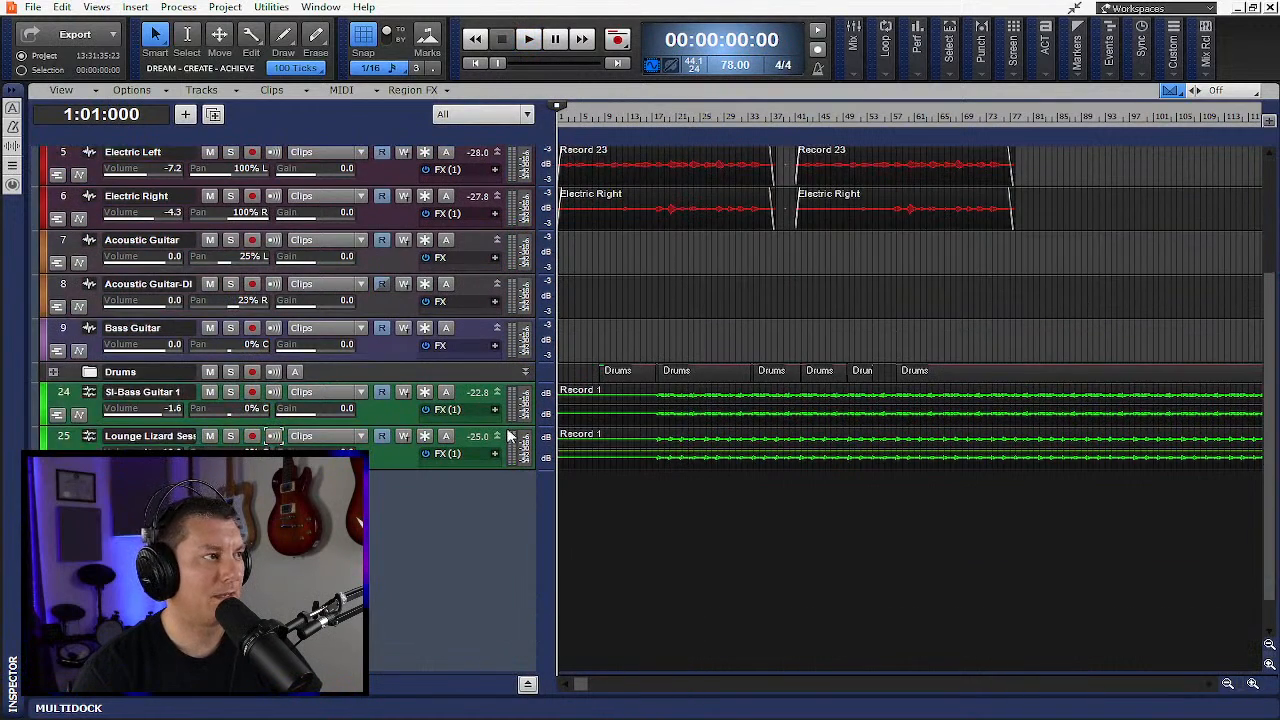
scroll(565, 318, "up", 4)
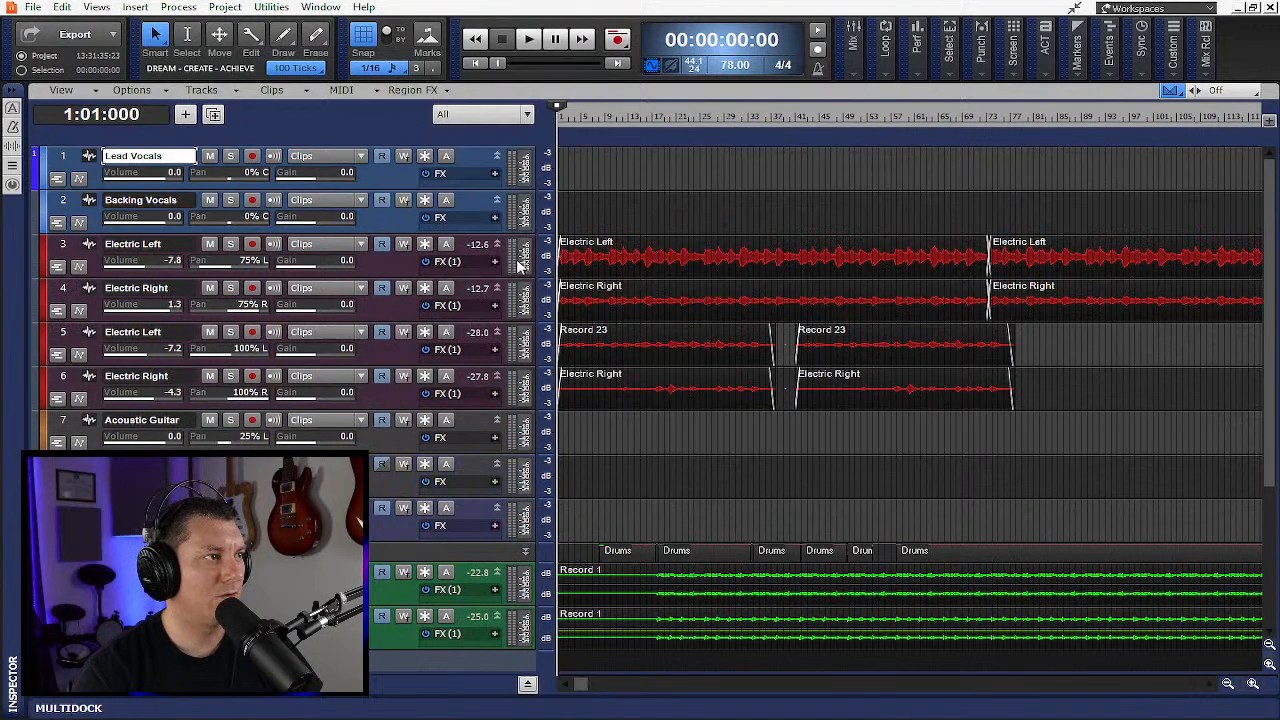
left_click_drag(497, 277, 497, 425)
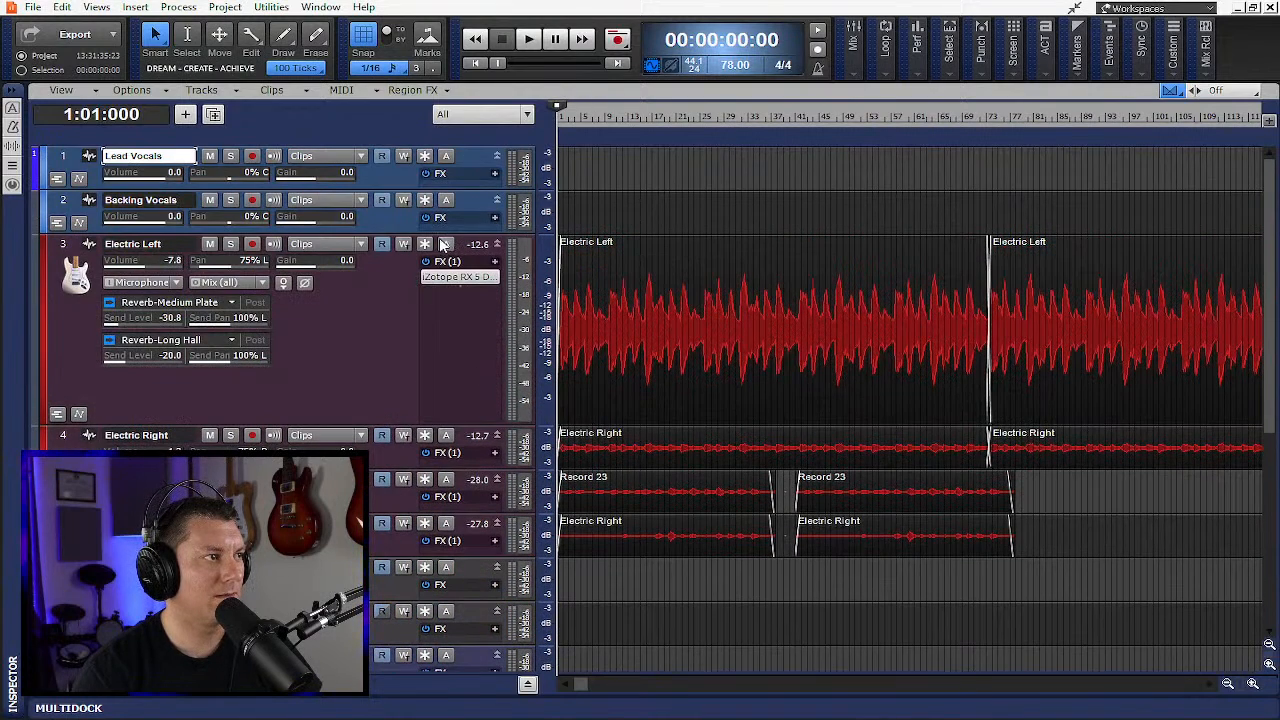
- Start playback and zoom in horizontally on the timeline three steps
left_click(528, 40)
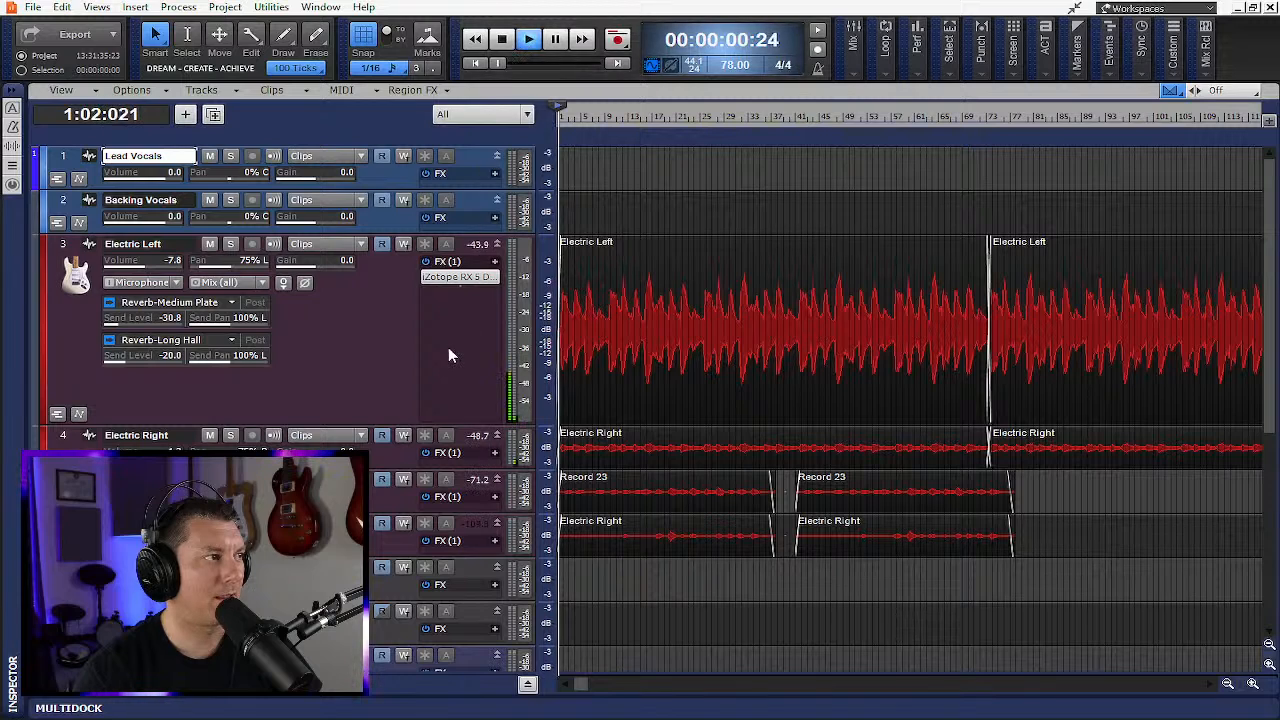
left_click(1252, 684)
left_click(1252, 684)
left_click(1252, 684)
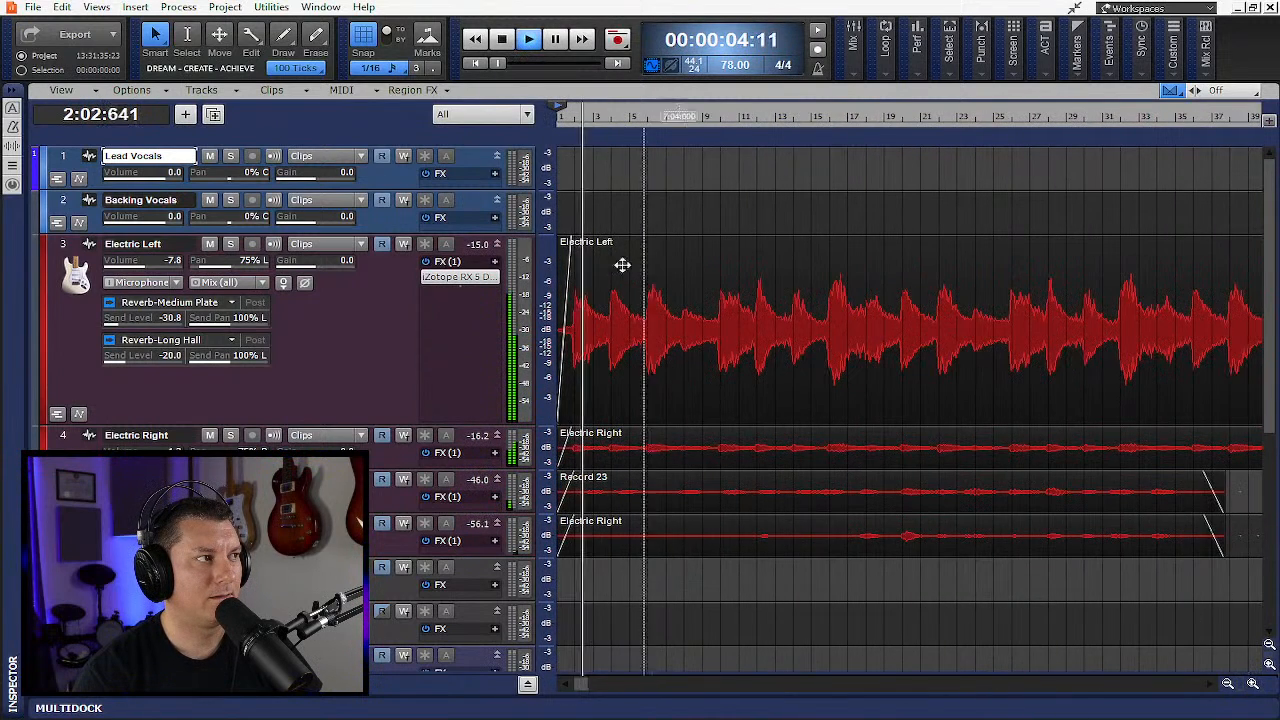
- Solo both Electric Left tracks and the Electric Right track 4, enlarging track 5
left_click(230, 244)
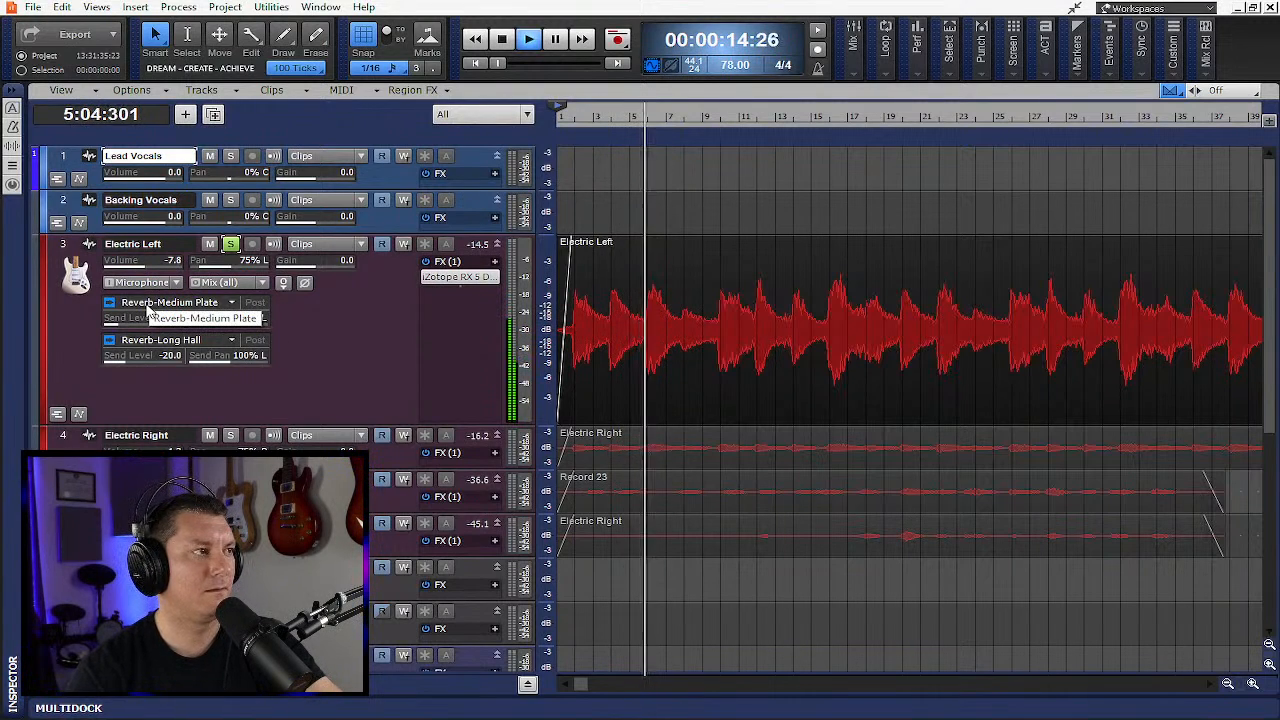
scroll(213, 321, "down", 1)
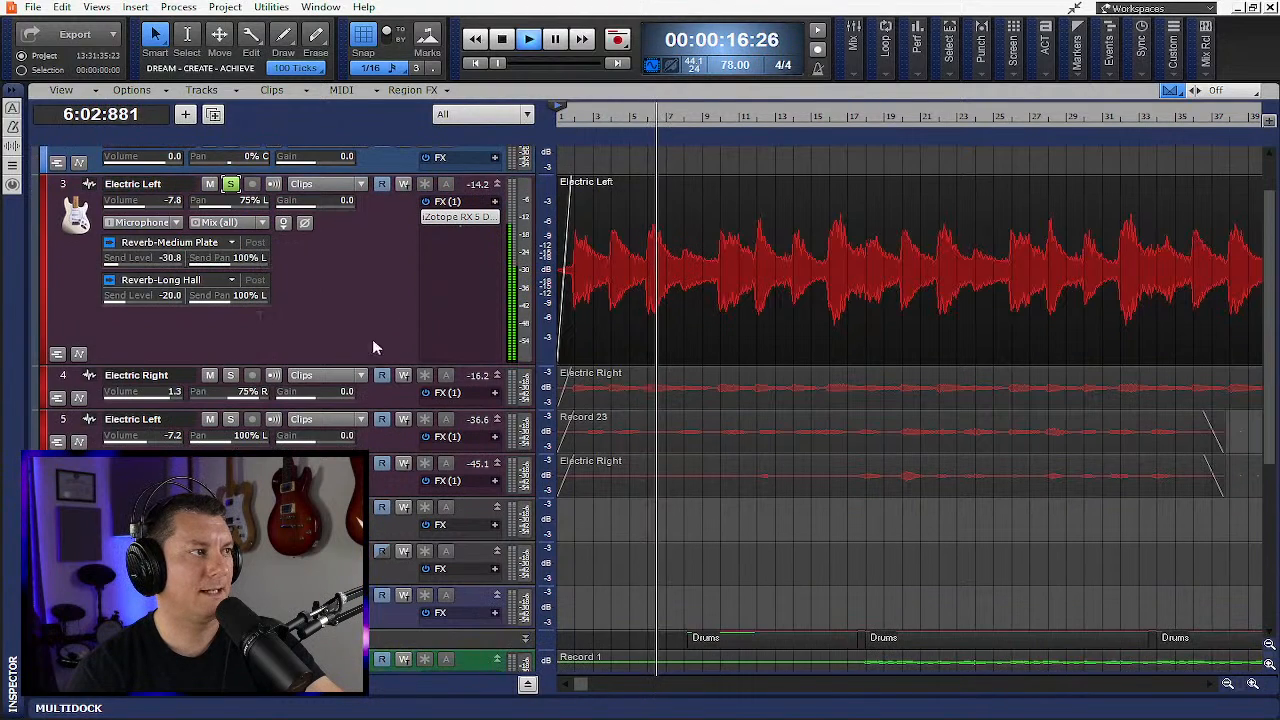
left_click(231, 376)
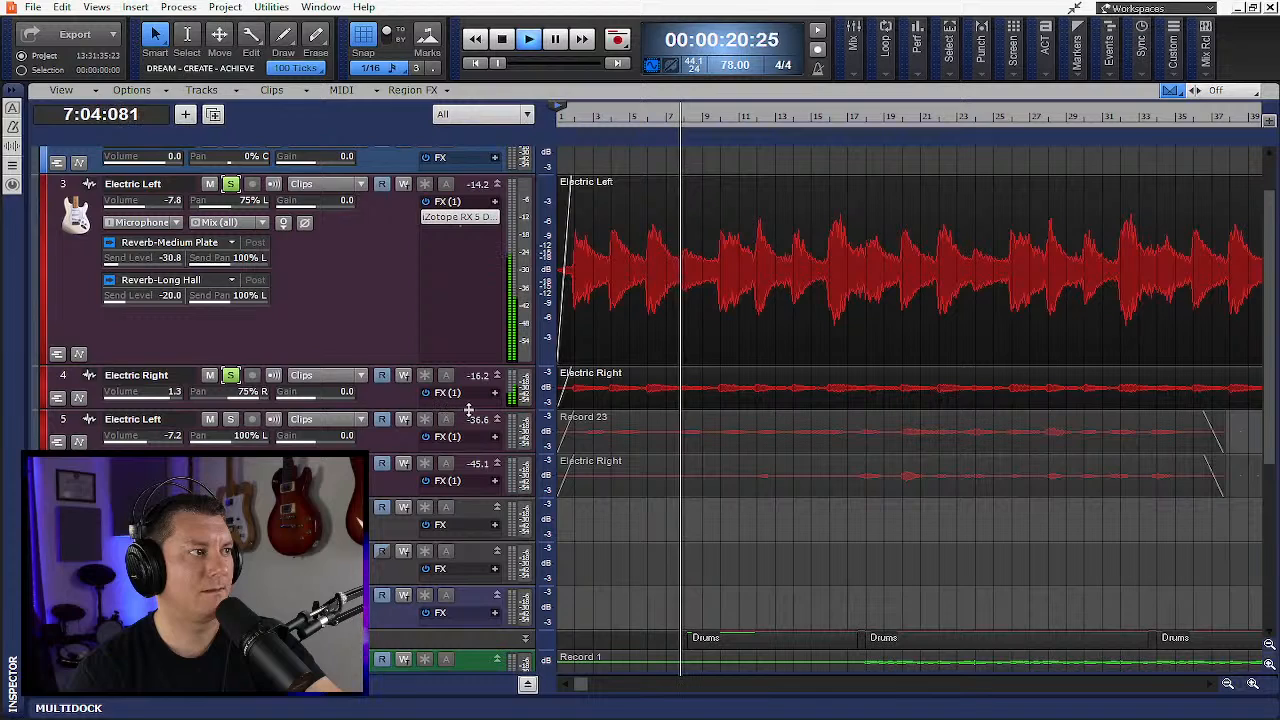
left_click_drag(484, 454, 484, 518)
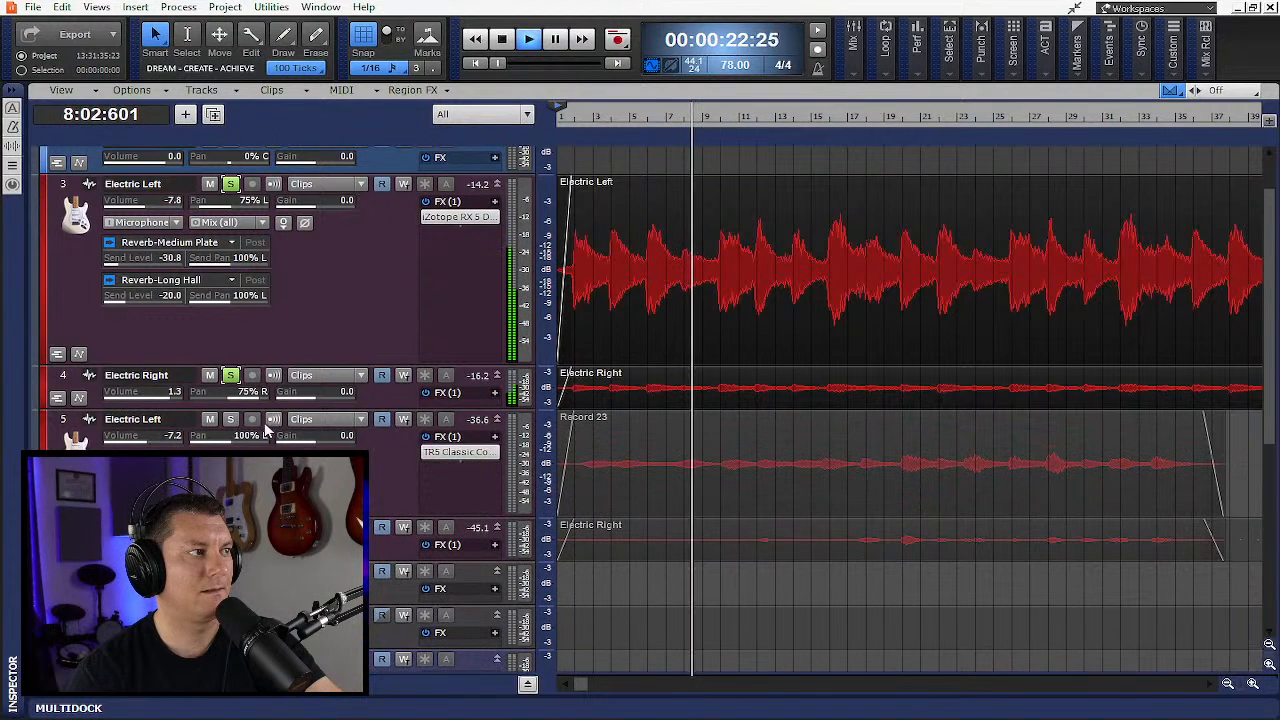
left_click(231, 420)
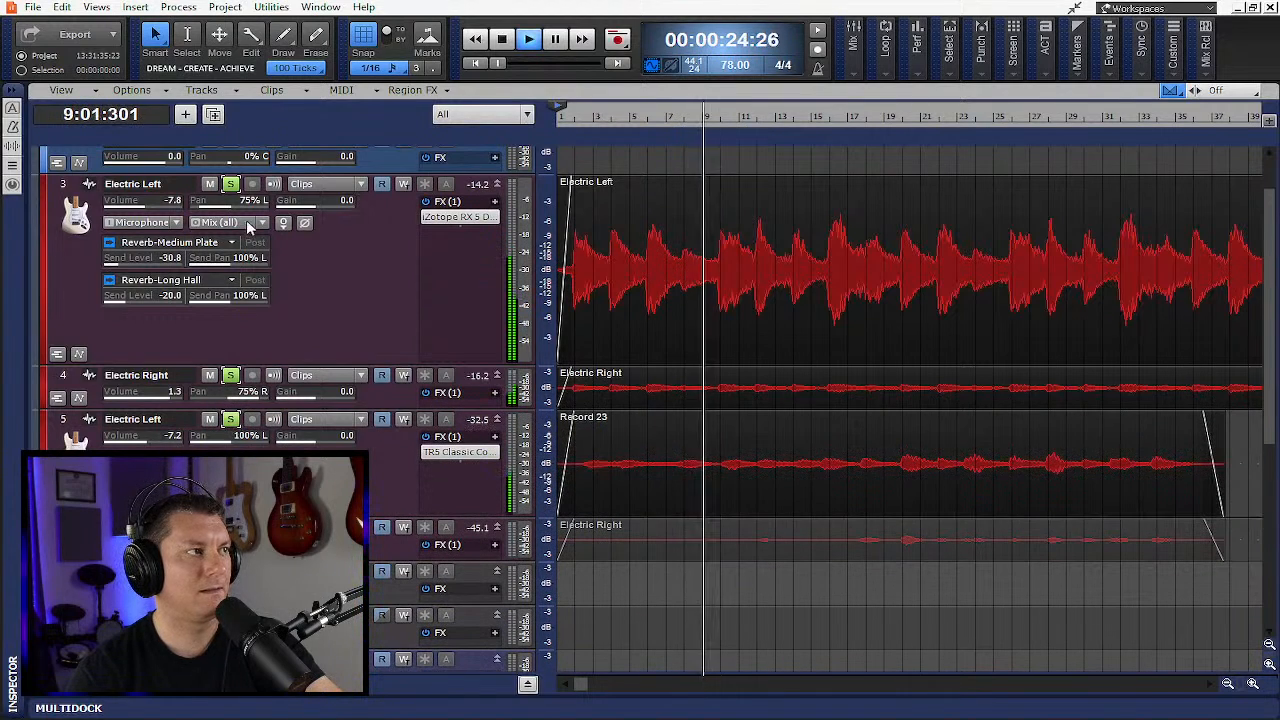
- Solo only the Electric Right track 6, unsoloing tracks 3, 4 and 5, and enlarge track 6 to show its sends
left_click(231, 185)
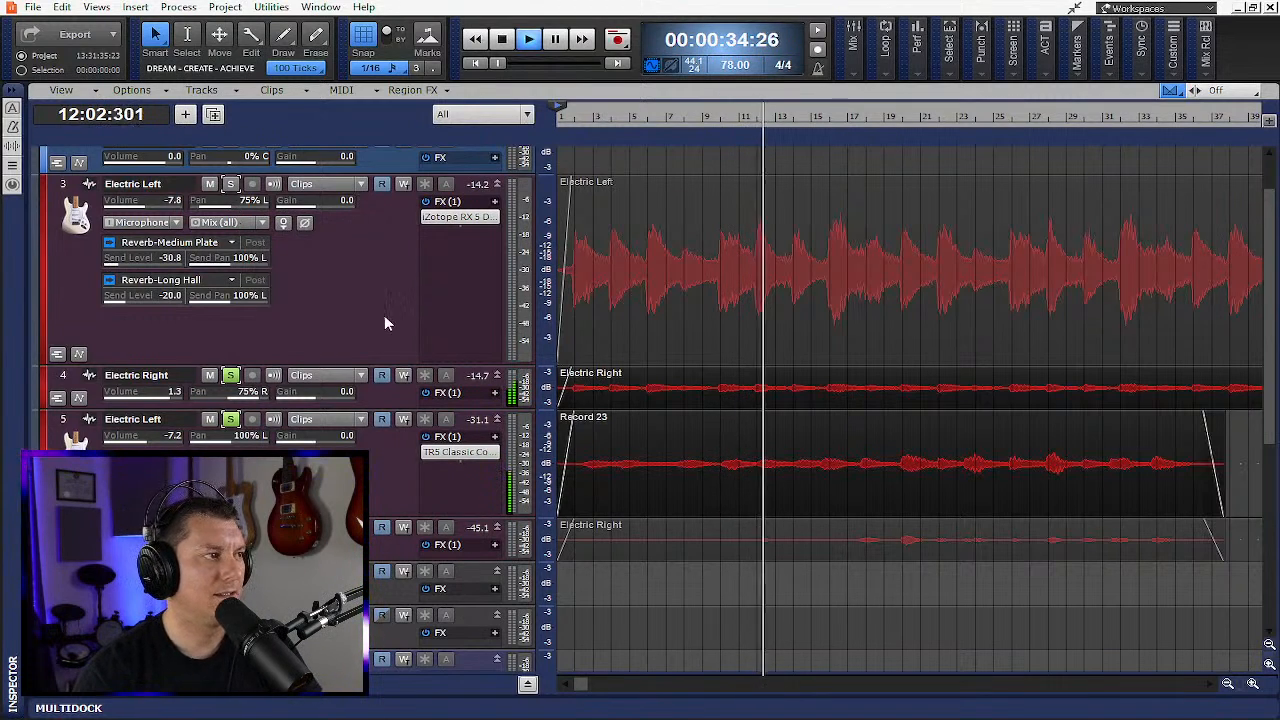
scroll(375, 330, "down", 4)
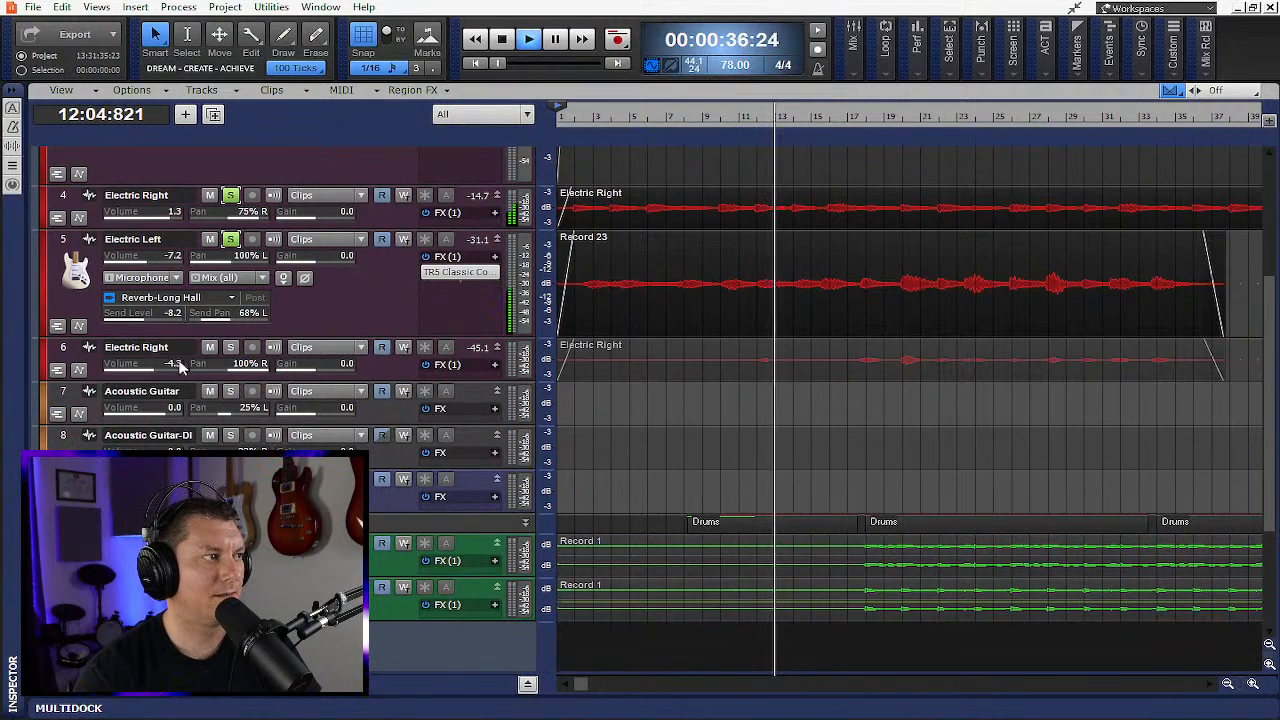
left_click(229, 347)
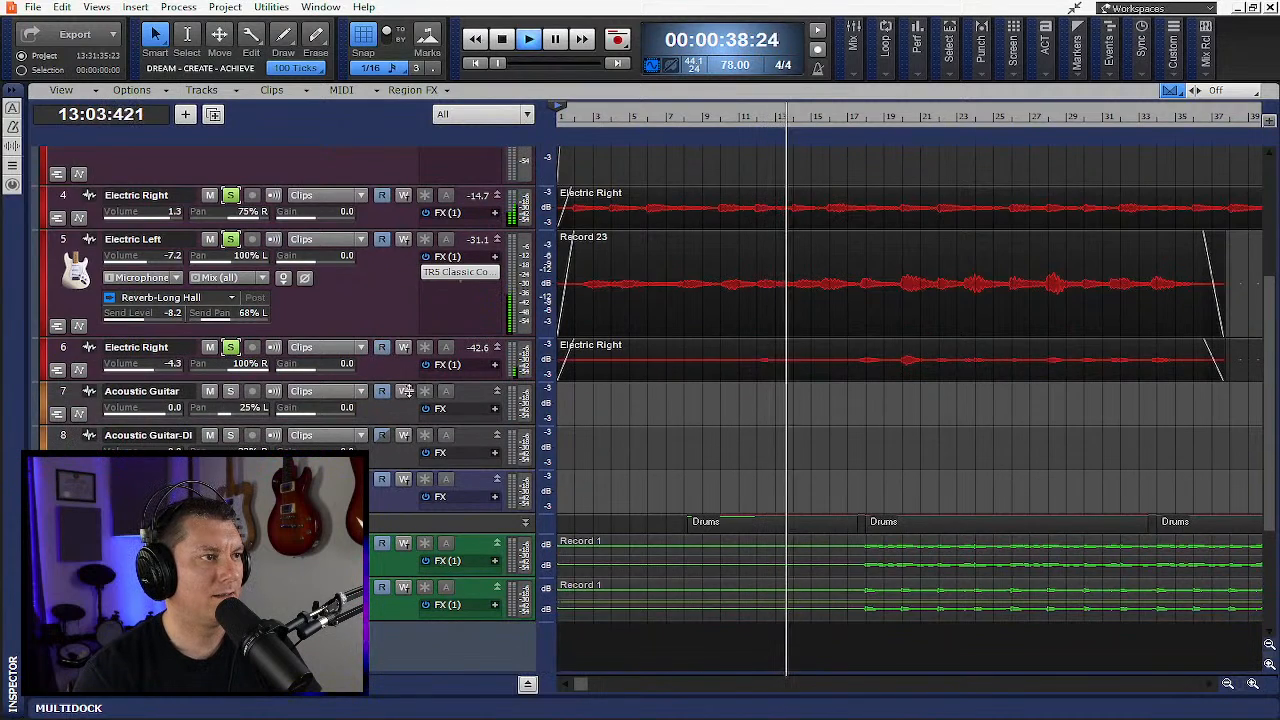
left_click_drag(410, 381, 429, 578)
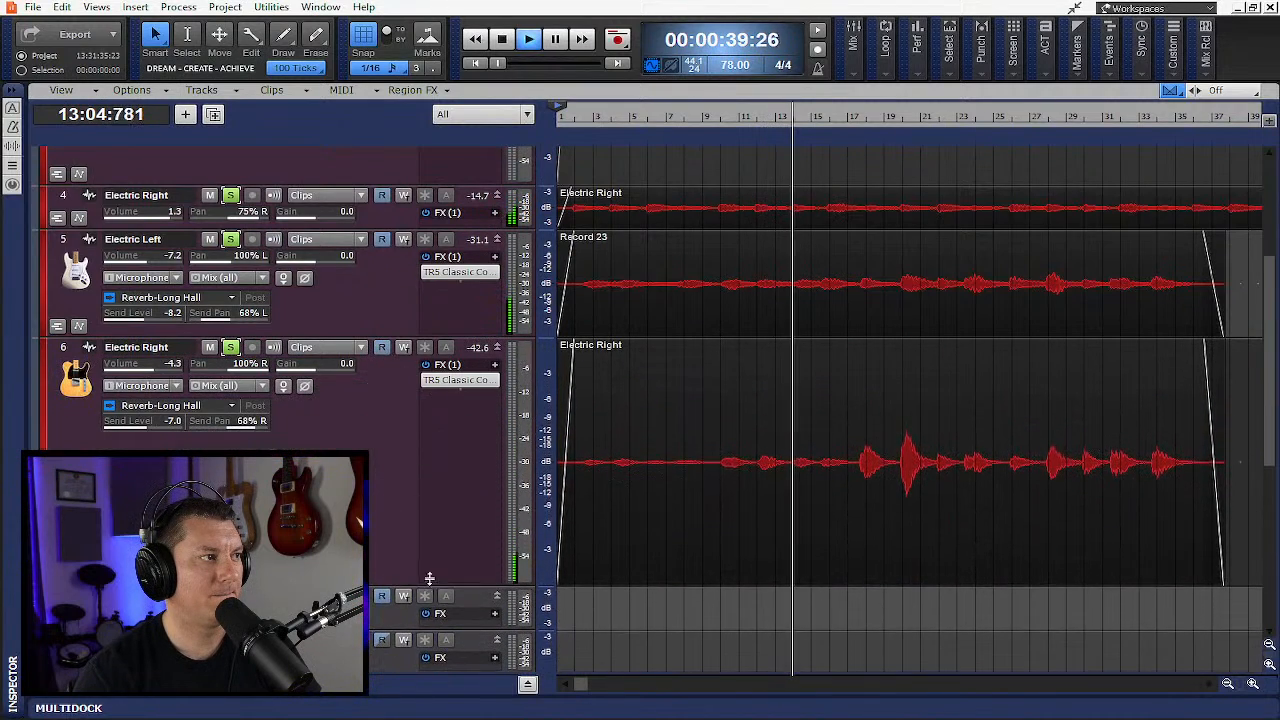
left_click(230, 239)
left_click(230, 195)
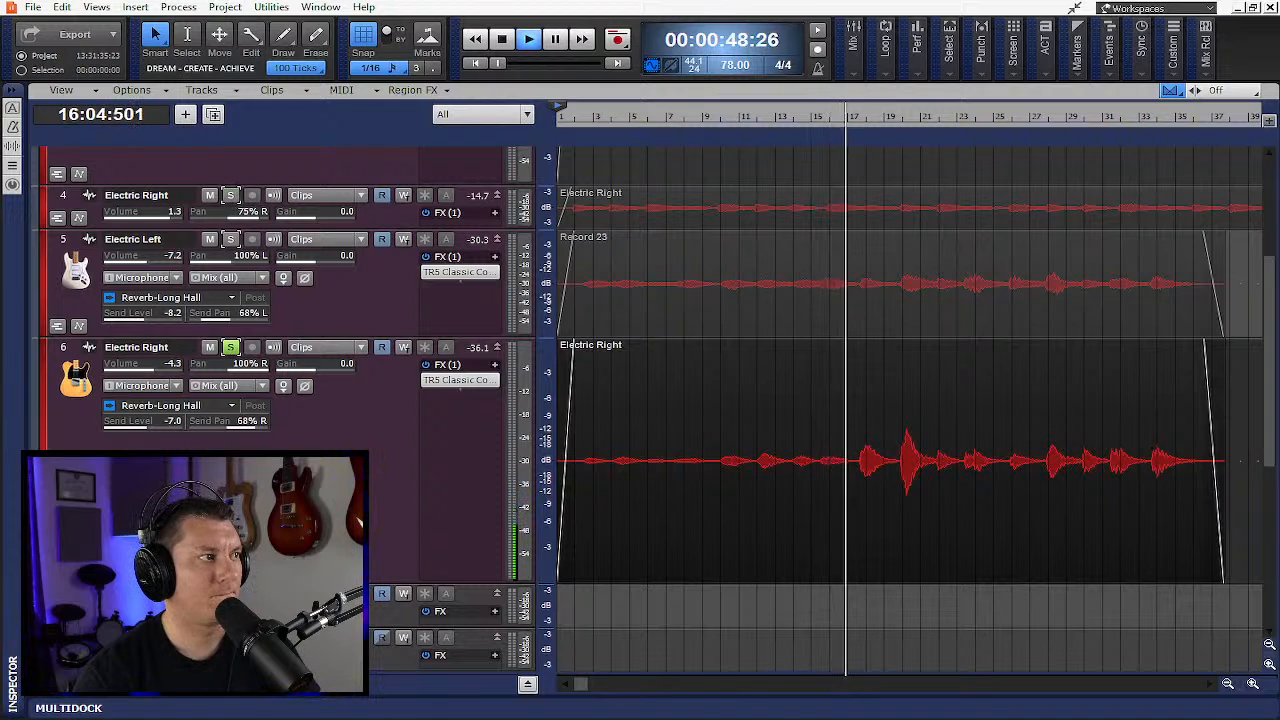
- Solo the SI-Bass Guitar 1 track 24 in the Drums folder and enlarge it
scroll(900, 400, "up", 3)
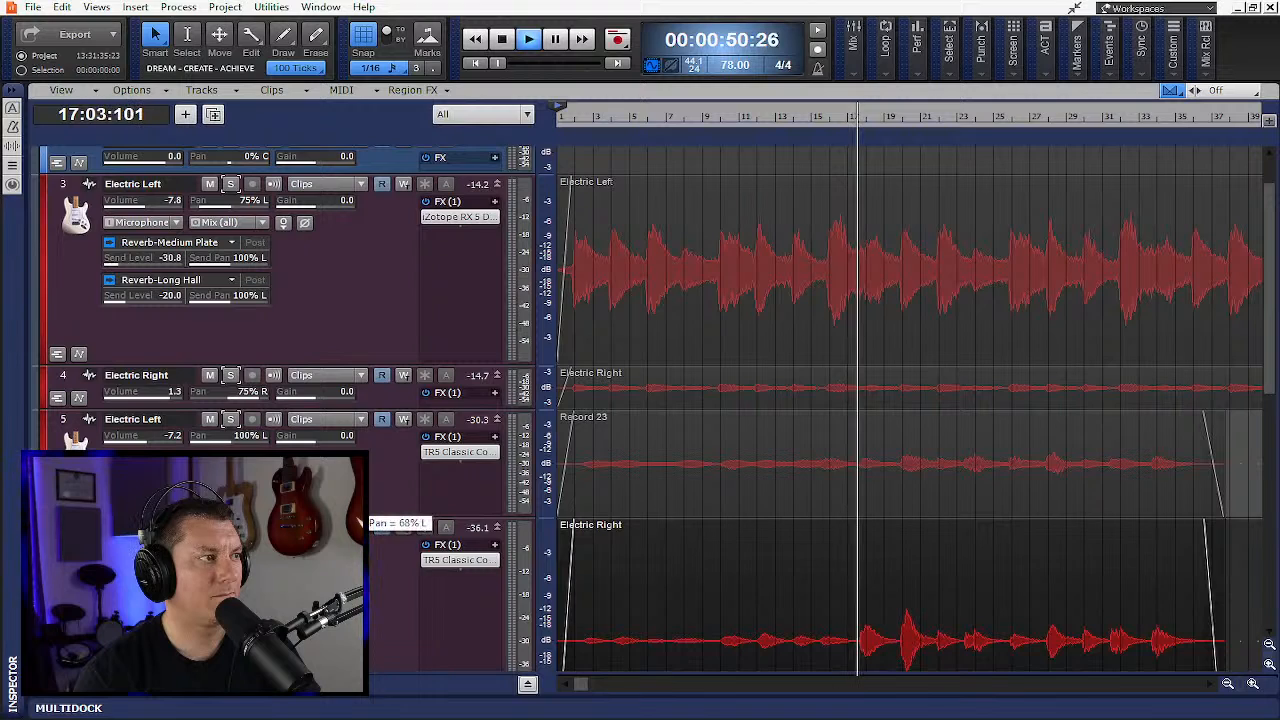
scroll(368, 479, "up", 3)
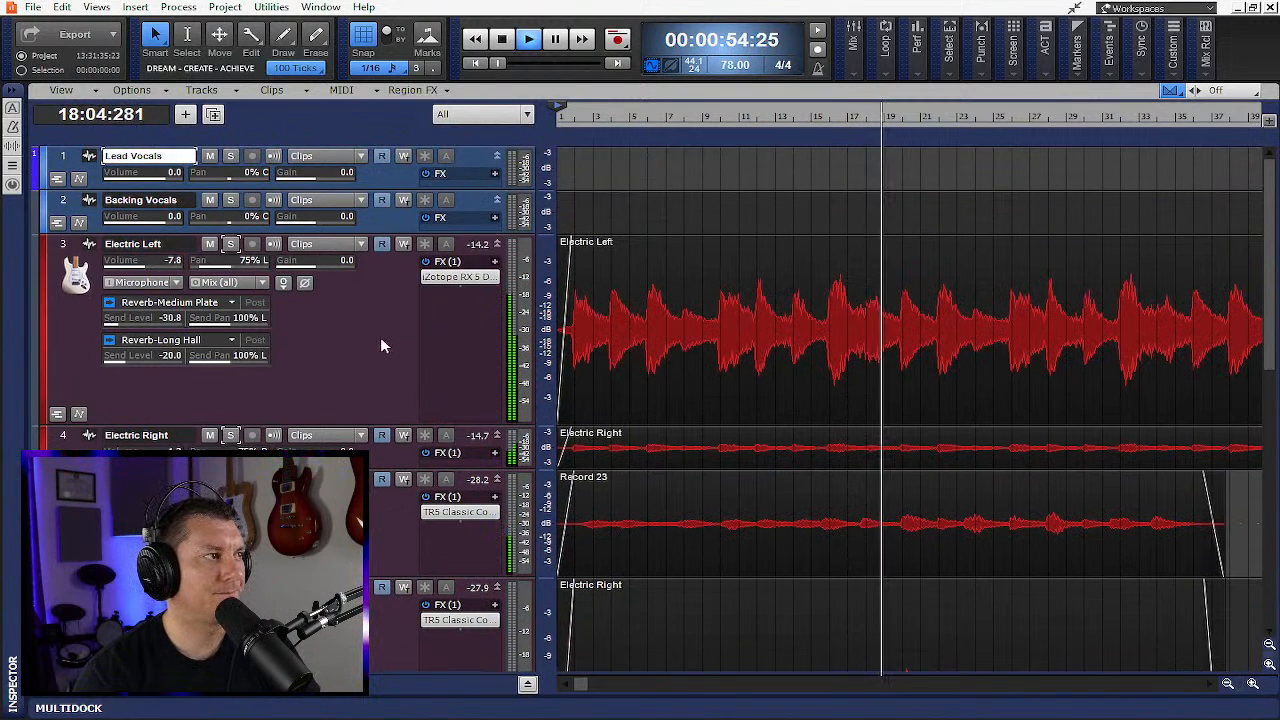
scroll(380, 337, "down", 6)
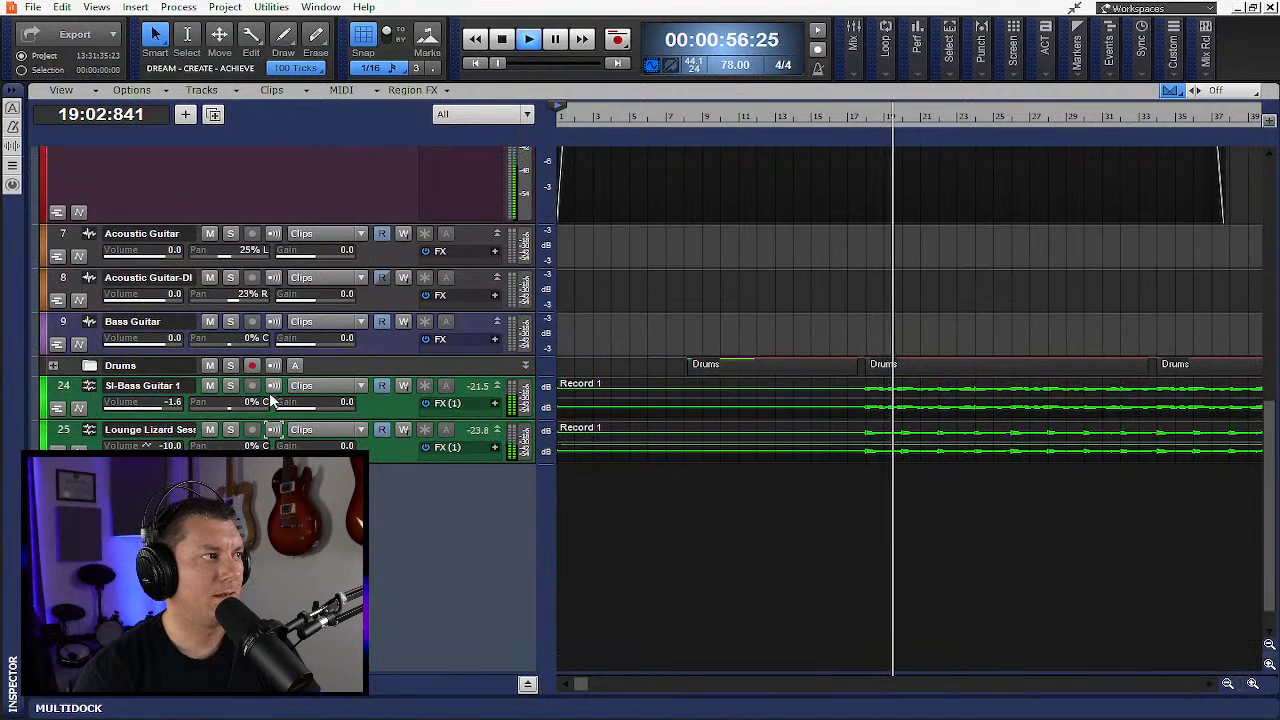
left_click(230, 386)
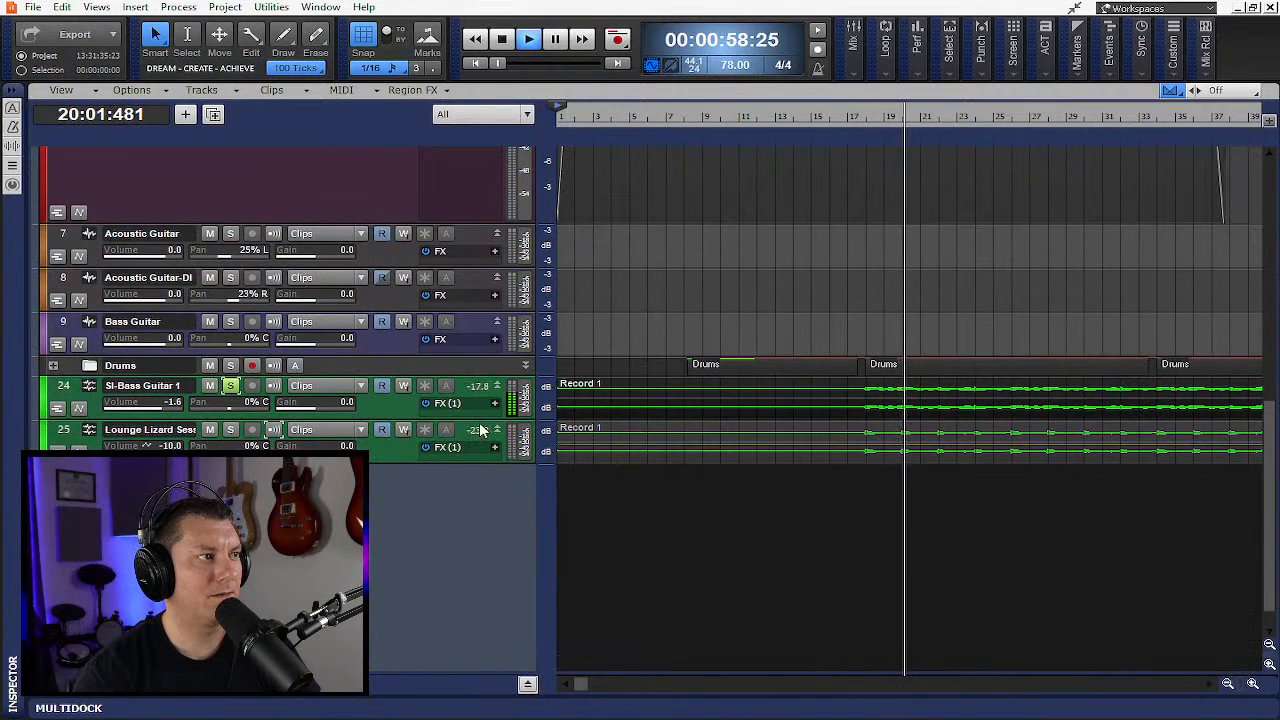
left_click_drag(484, 422, 483, 551)
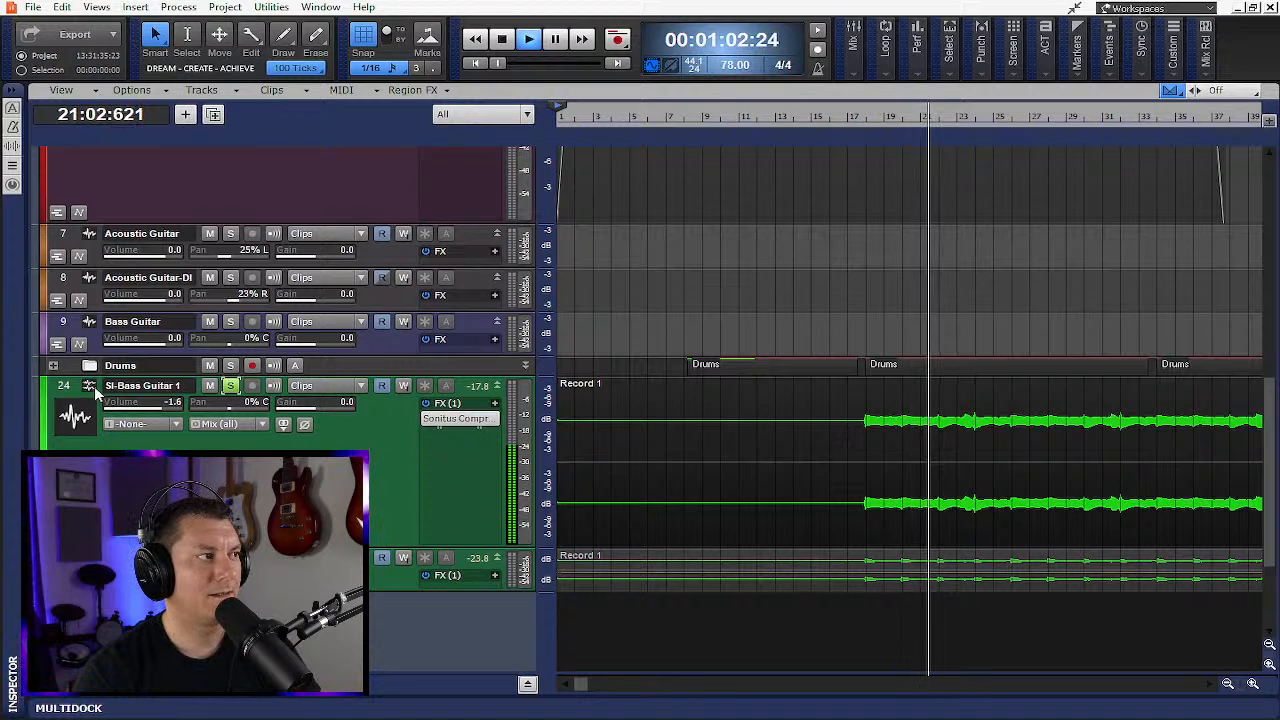
- Expand the SI-Bass Guitar 1 track to fill the whole track view
double_click(140, 386)
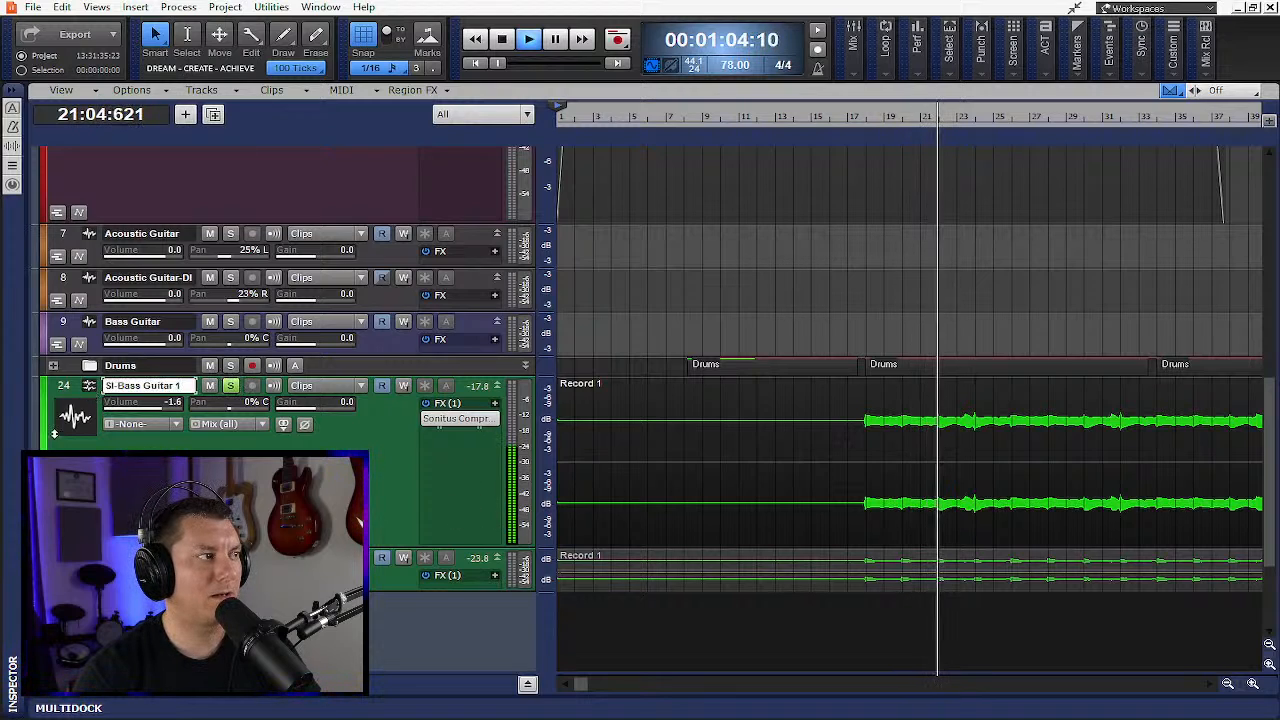
double_click(92, 387)
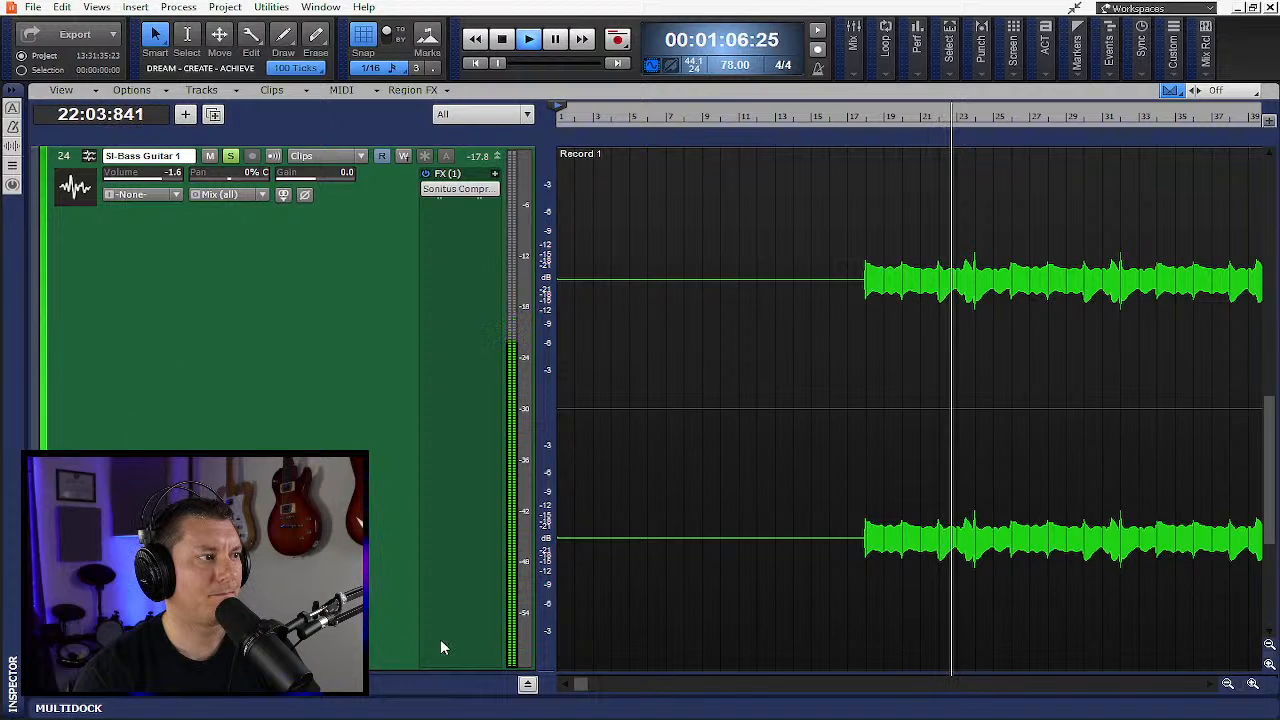
left_click(528, 684)
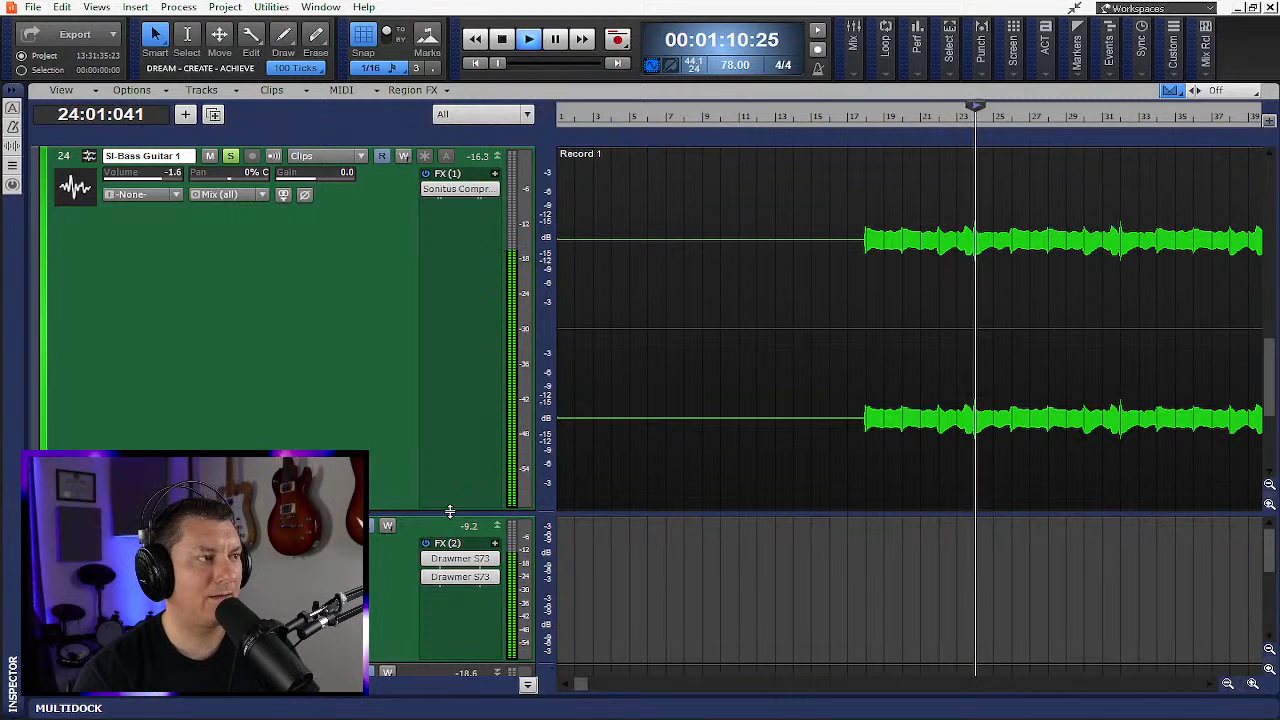
left_click_drag(452, 514, 445, 586)
left_click(528, 684)
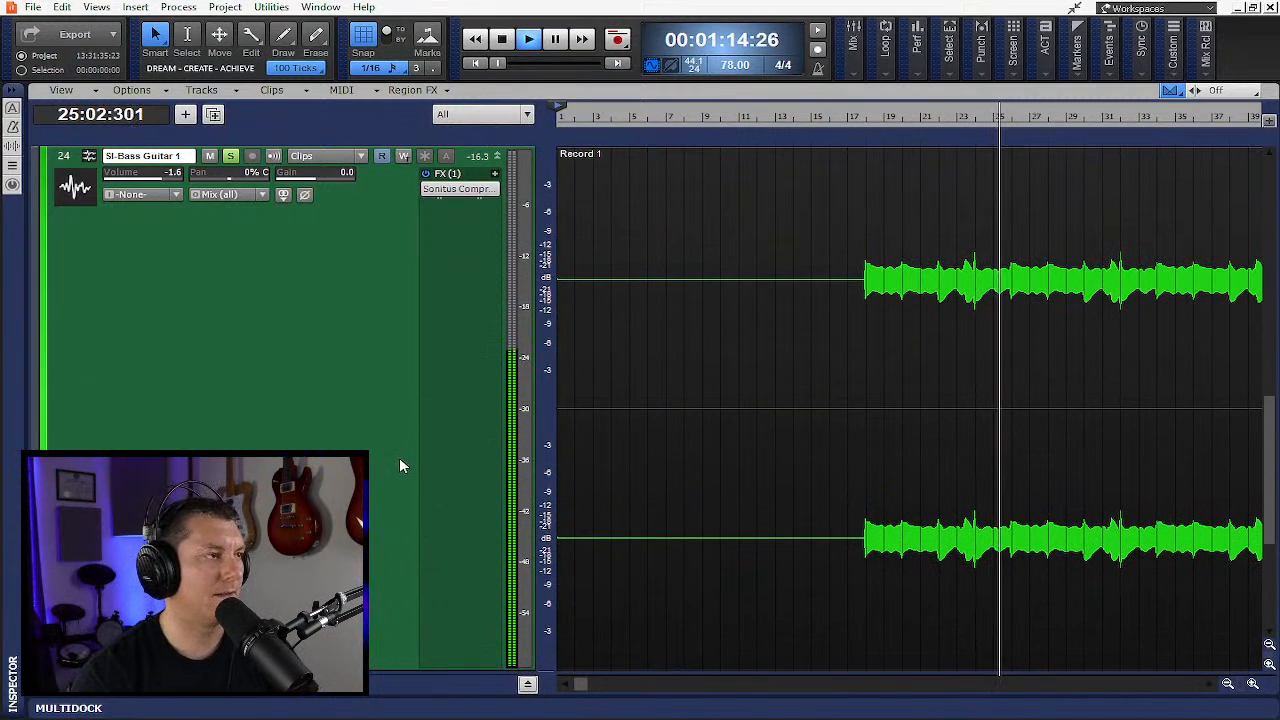
- Fit all tracks to the window and unsolo the SI-Bass Guitar 1 track
key("f")
scroll(412, 468, "down", 4)
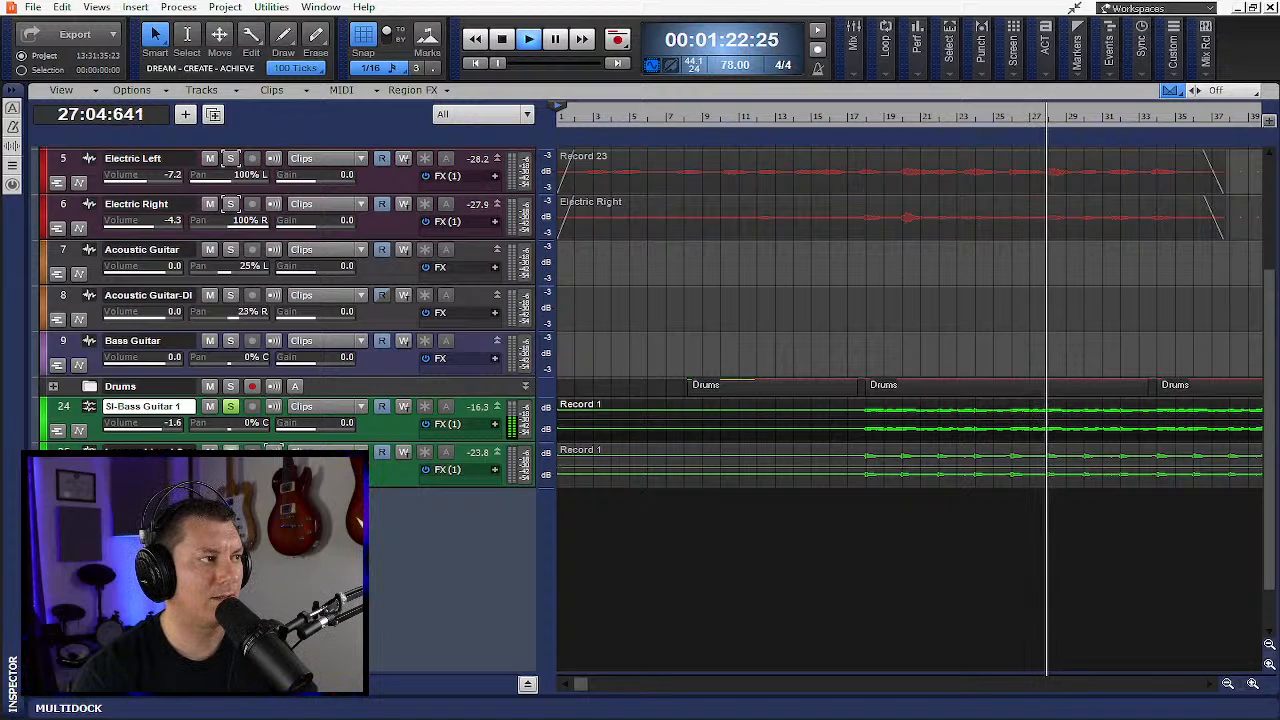
left_click(231, 405)
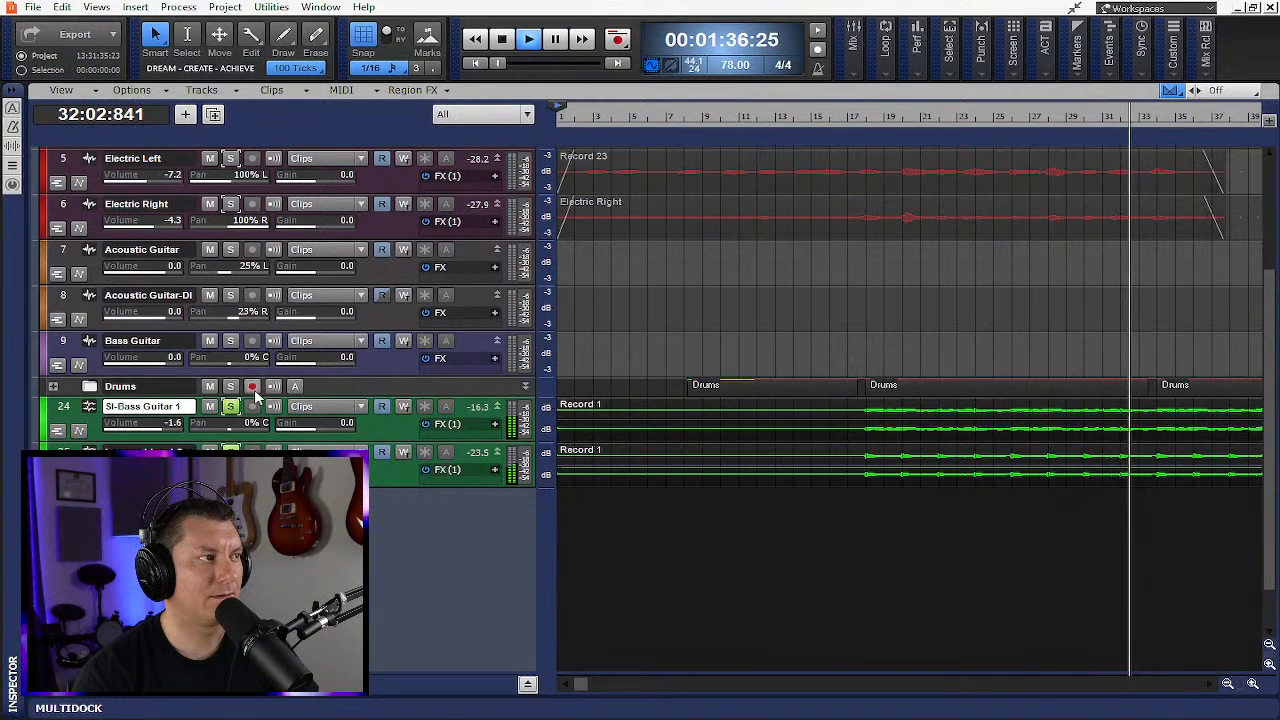
- Expand the Drums folder to show its tracks
scroll(295, 390, "up", 3)
scroll(295, 390, "up", 2)
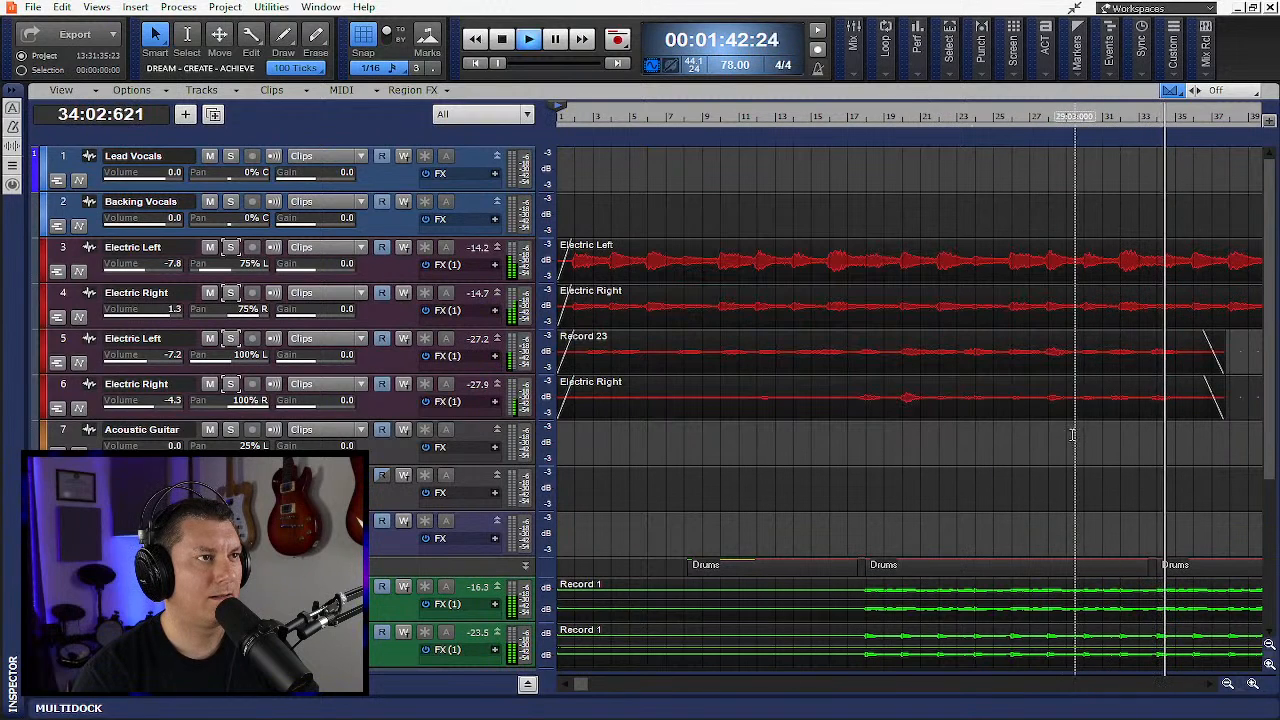
scroll(623, 213, "down", 2)
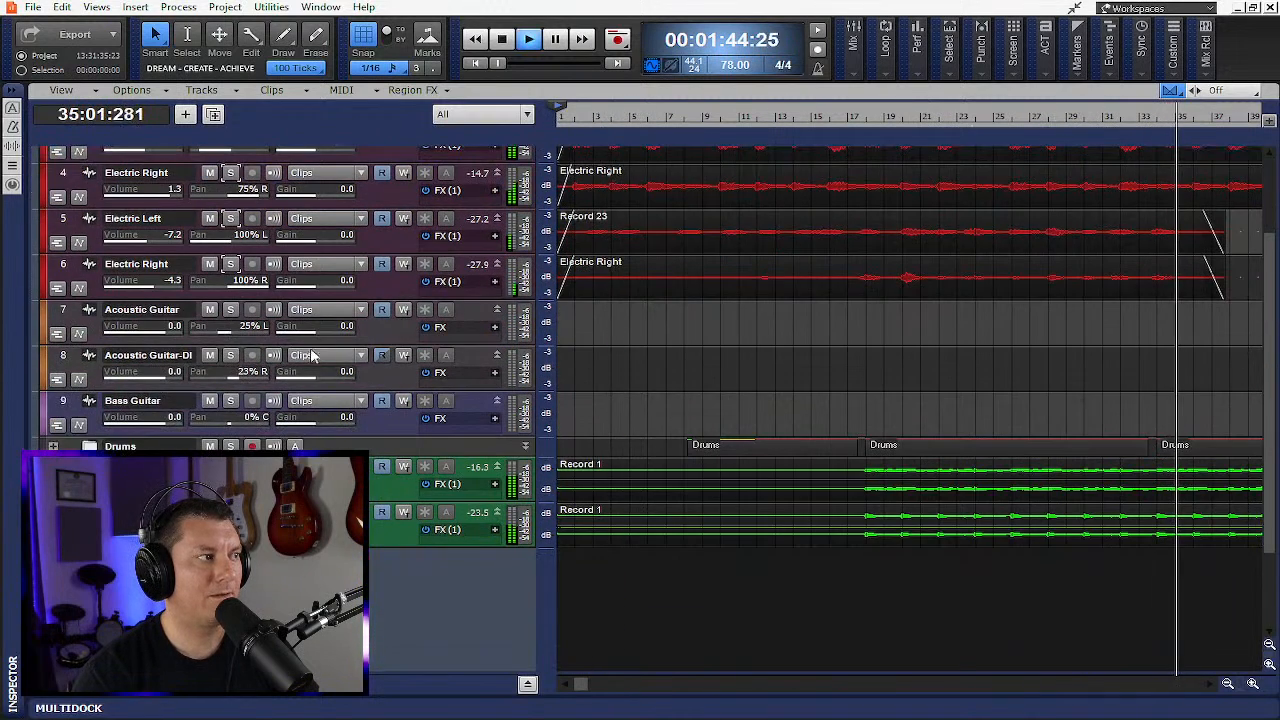
left_click(54, 446)
scroll(120, 470, "down", 2)
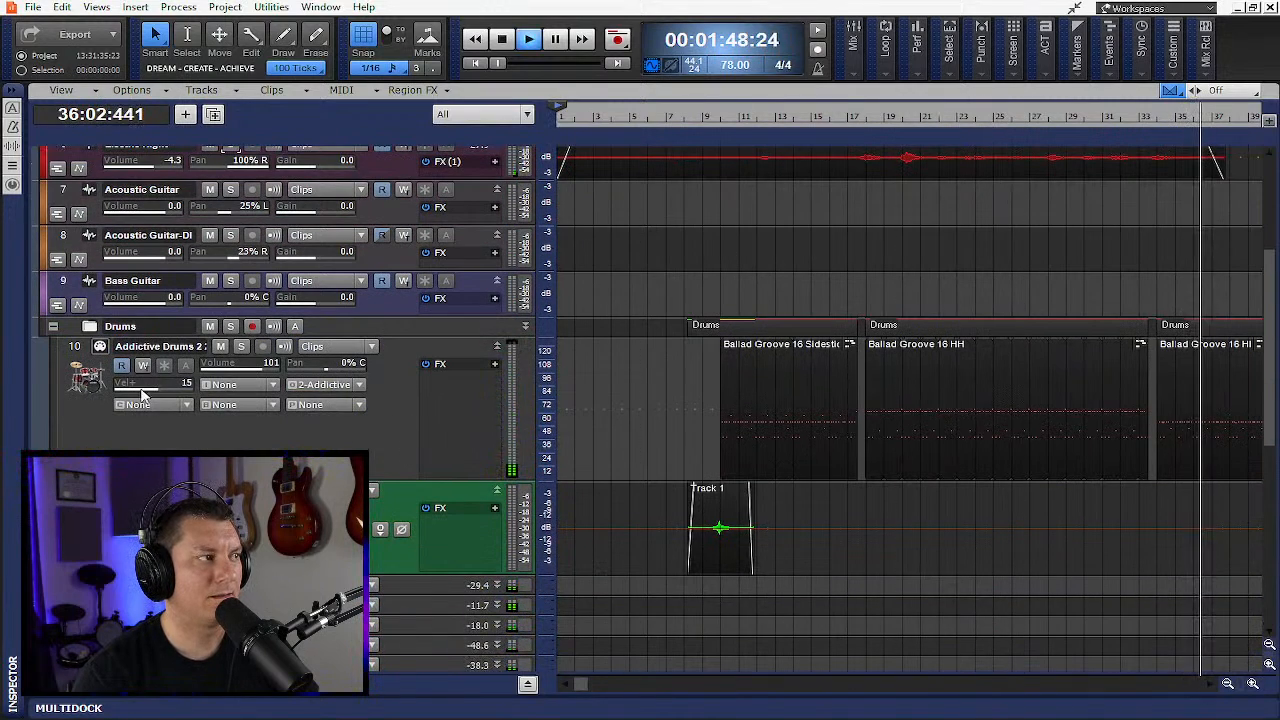
- Open the Addictive Drums 2 instrument on track 10, view its Kit page, then close the plugin window
left_click(100, 346)
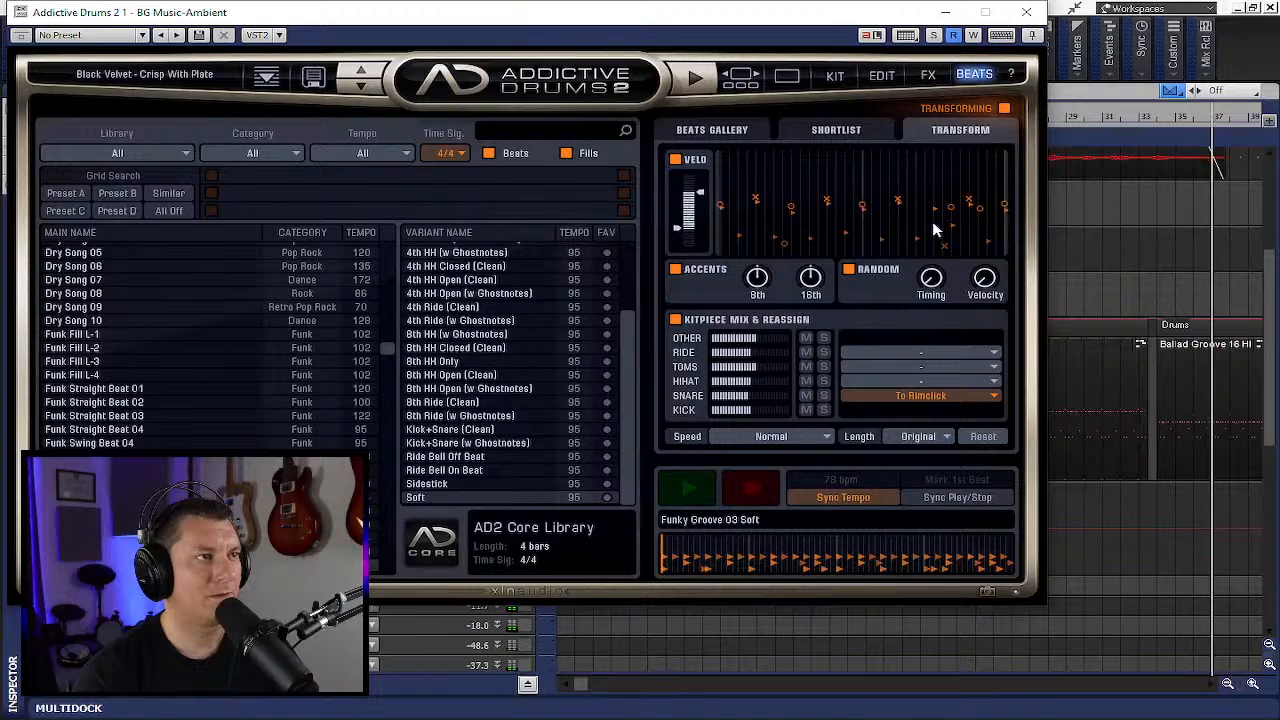
left_click(836, 76)
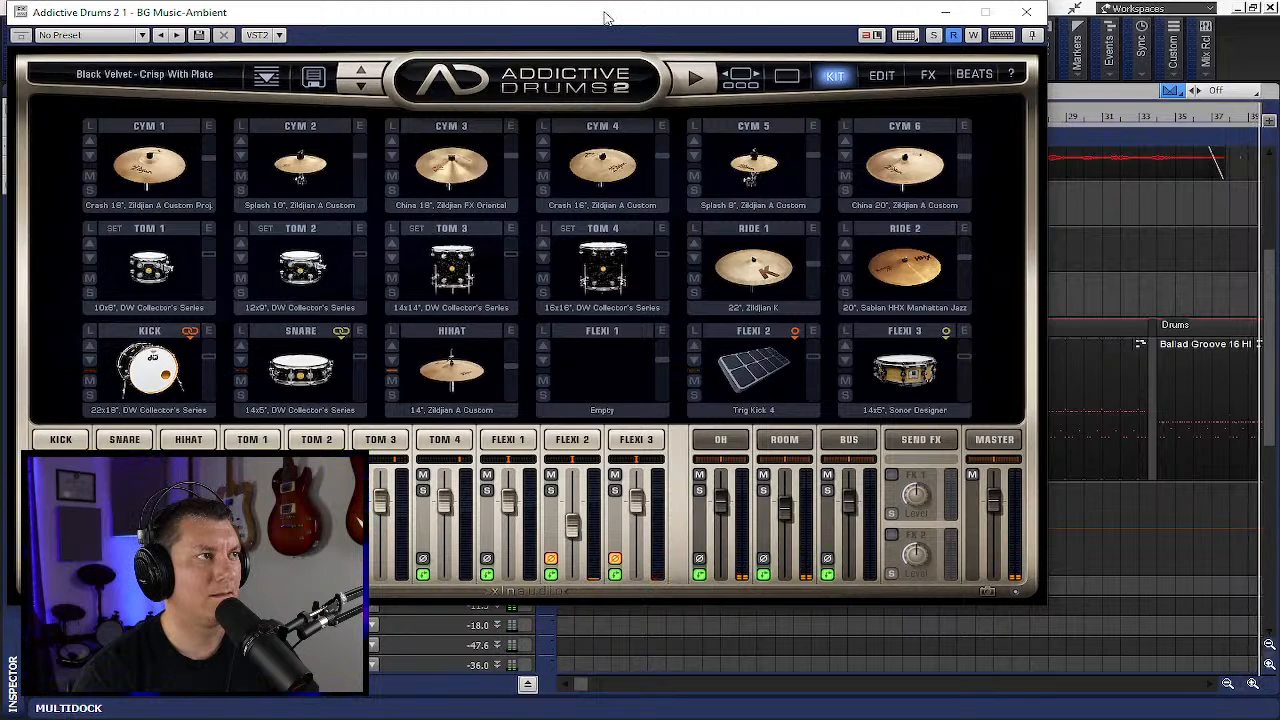
left_click_drag(604, 17, 739, 54)
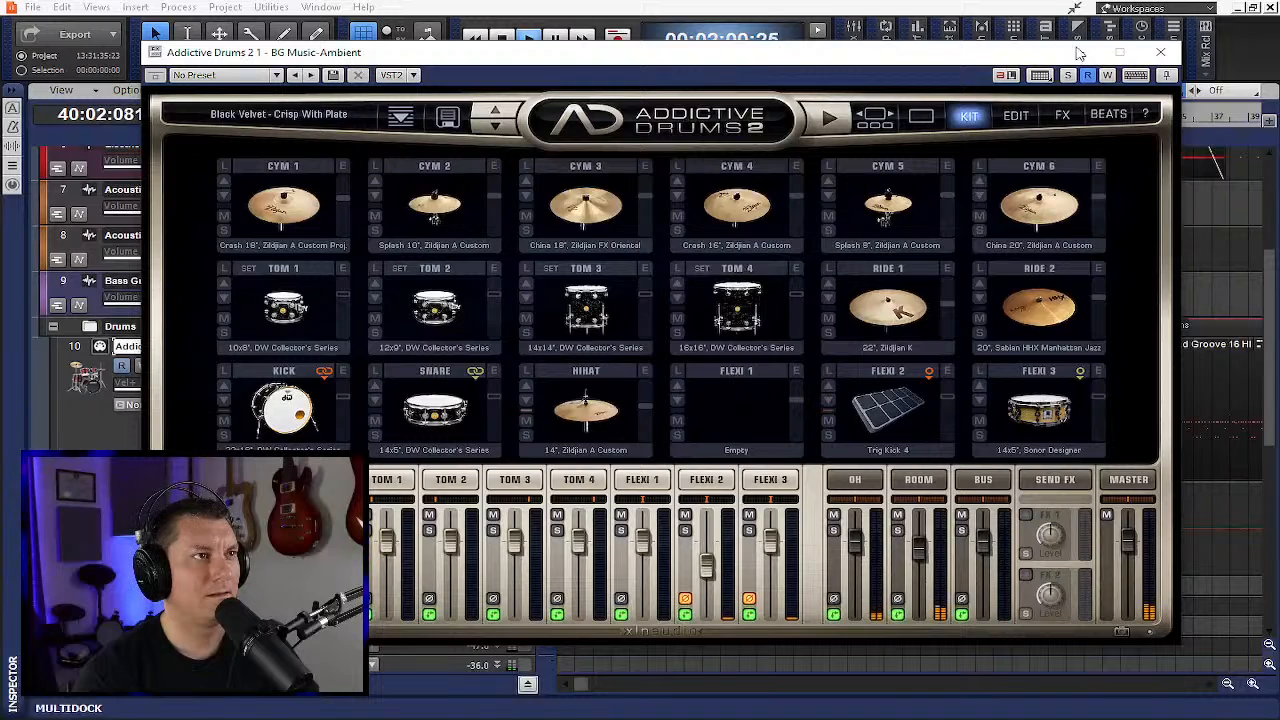
left_click(1161, 53)
- Stop playback and return to the project start
scroll(652, 340, "up", 5)
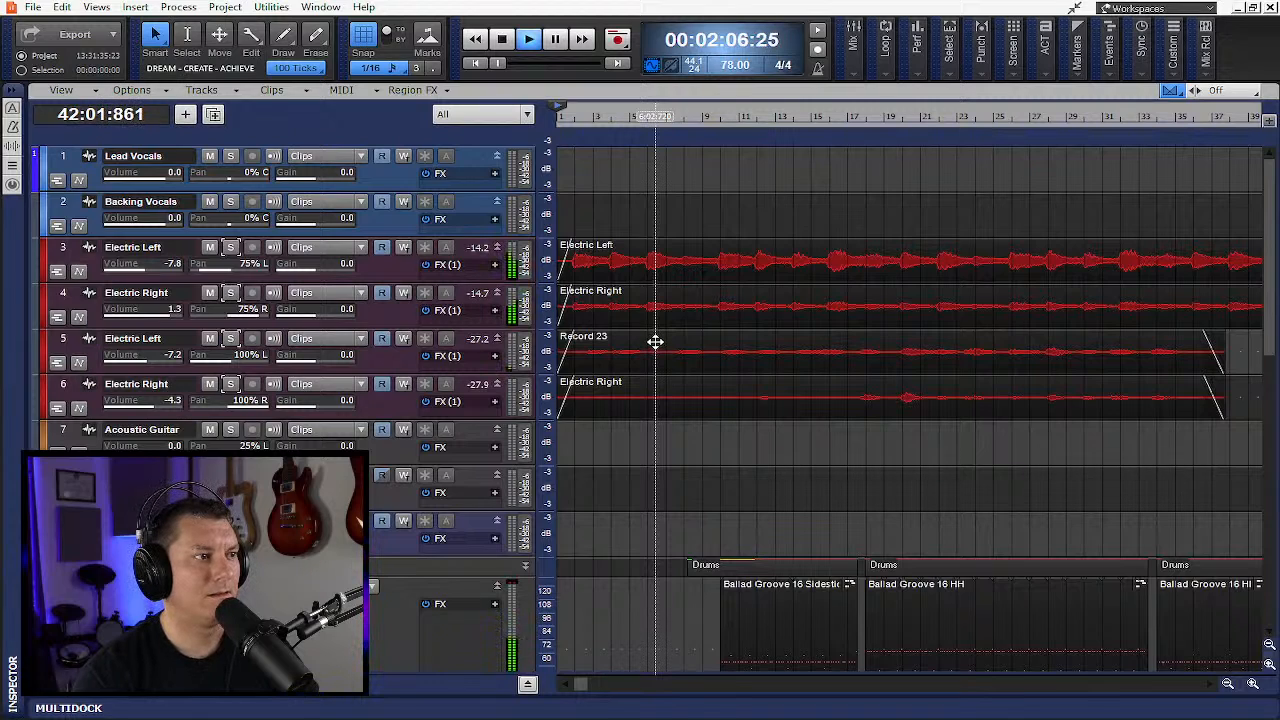
key("space")
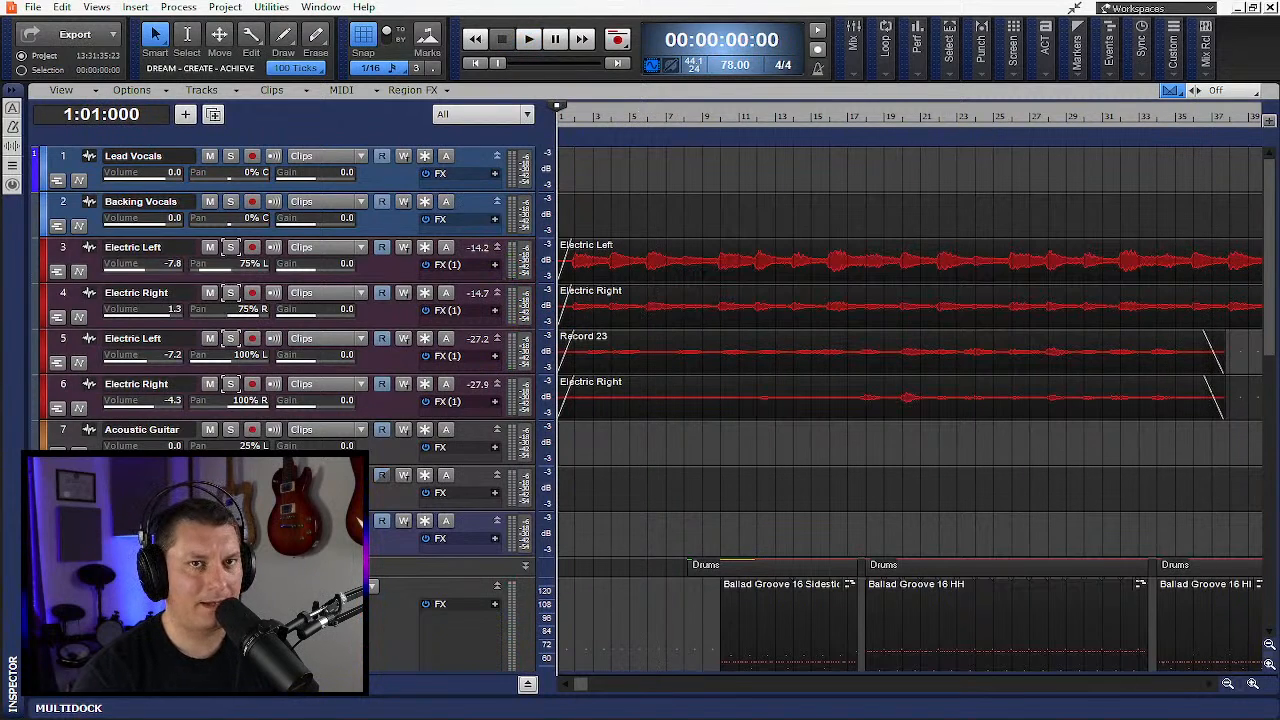
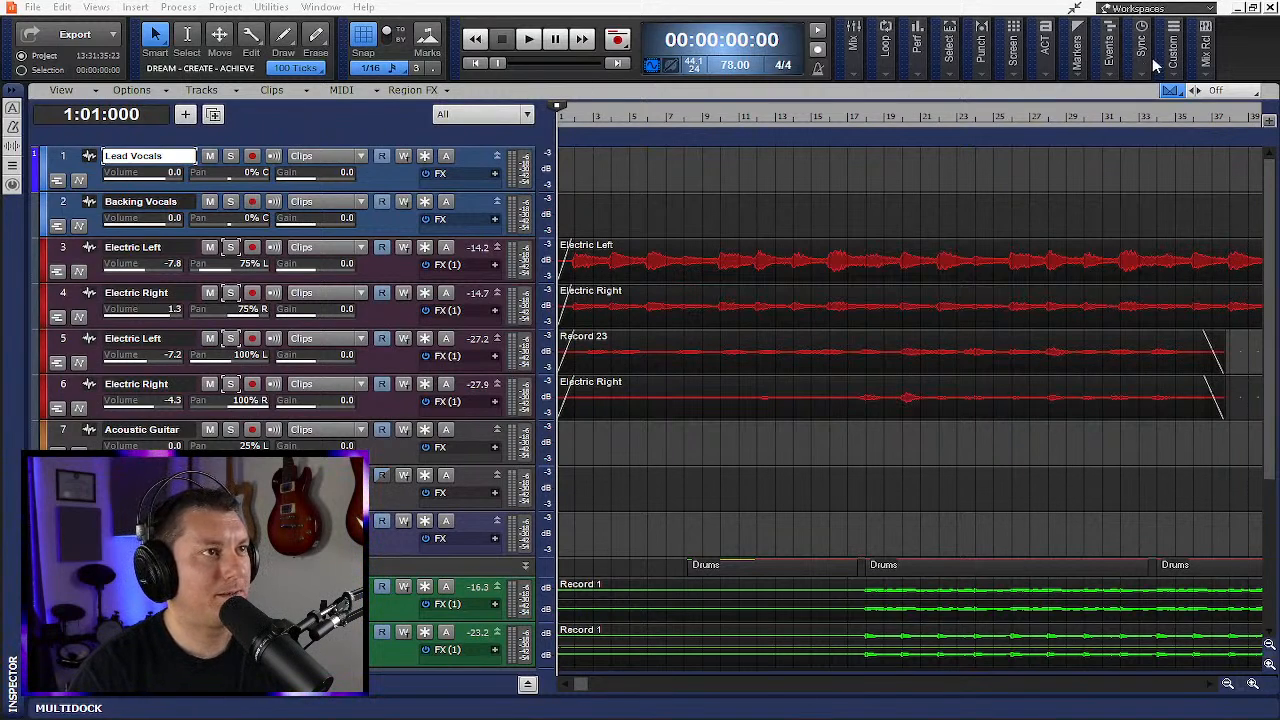
- Save the BG Music-Ambient project and close it
left_click(1075, 9)
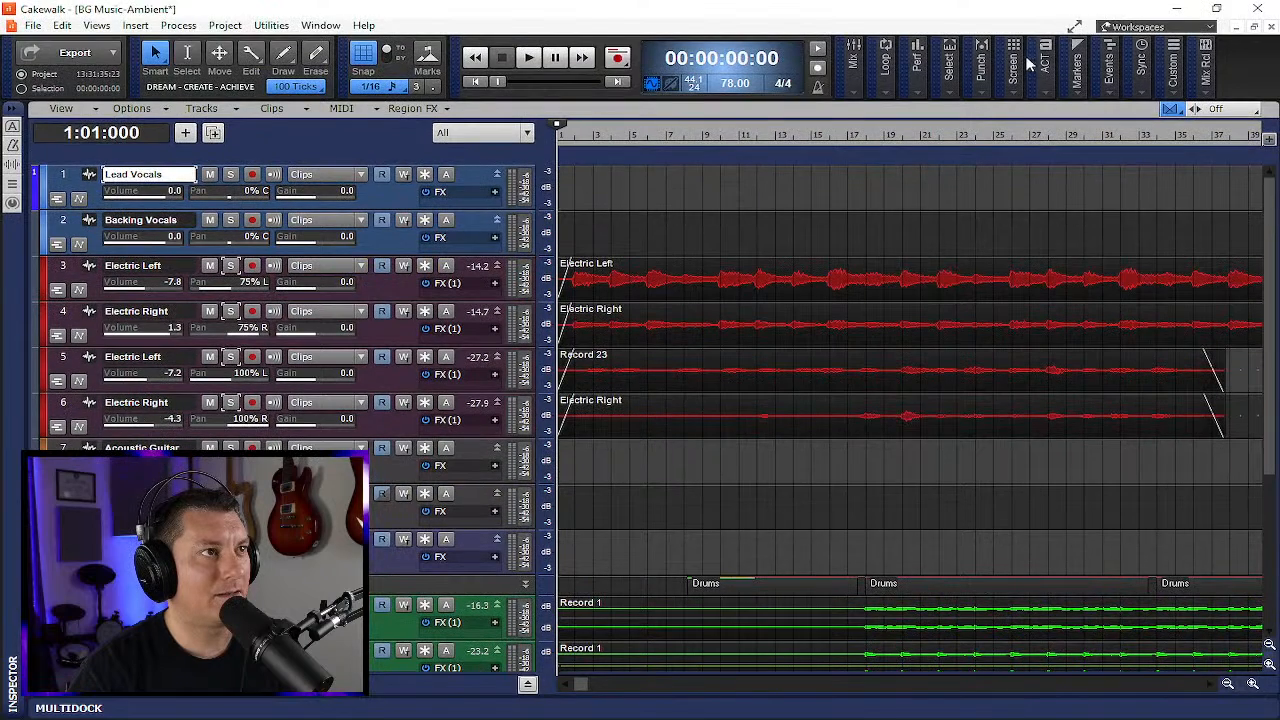
left_click(1270, 26)
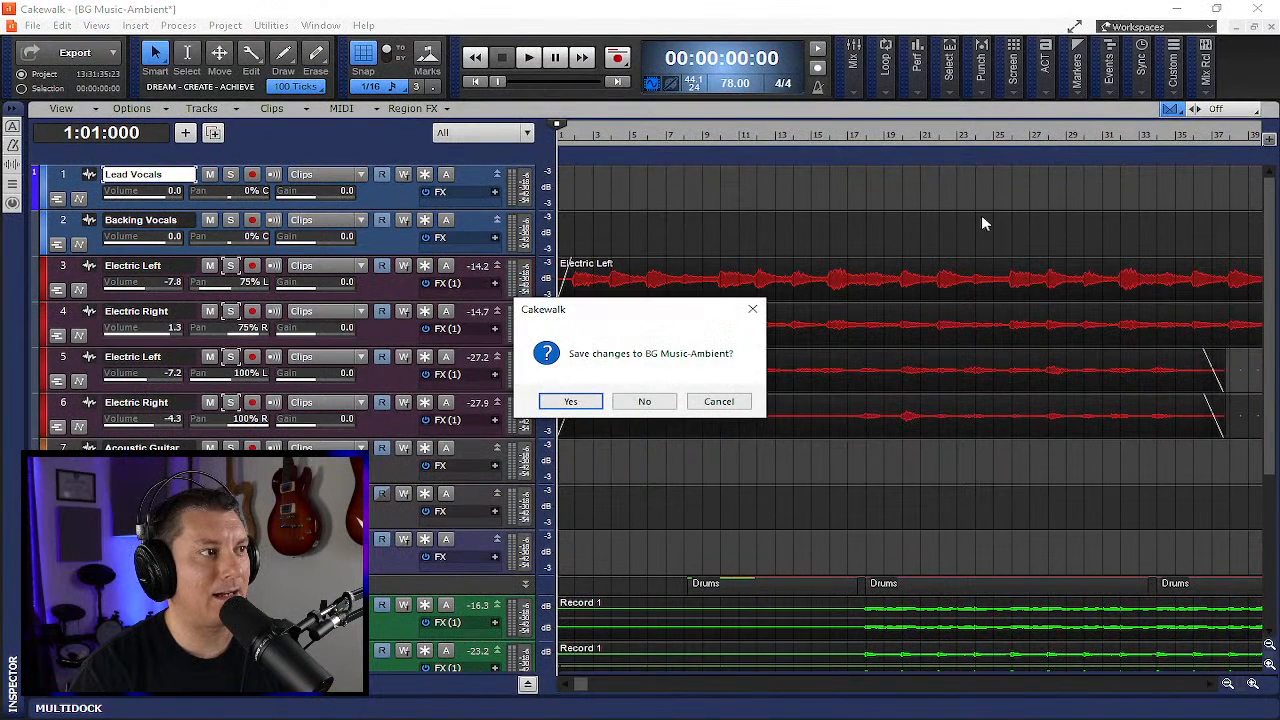
left_click(589, 404)
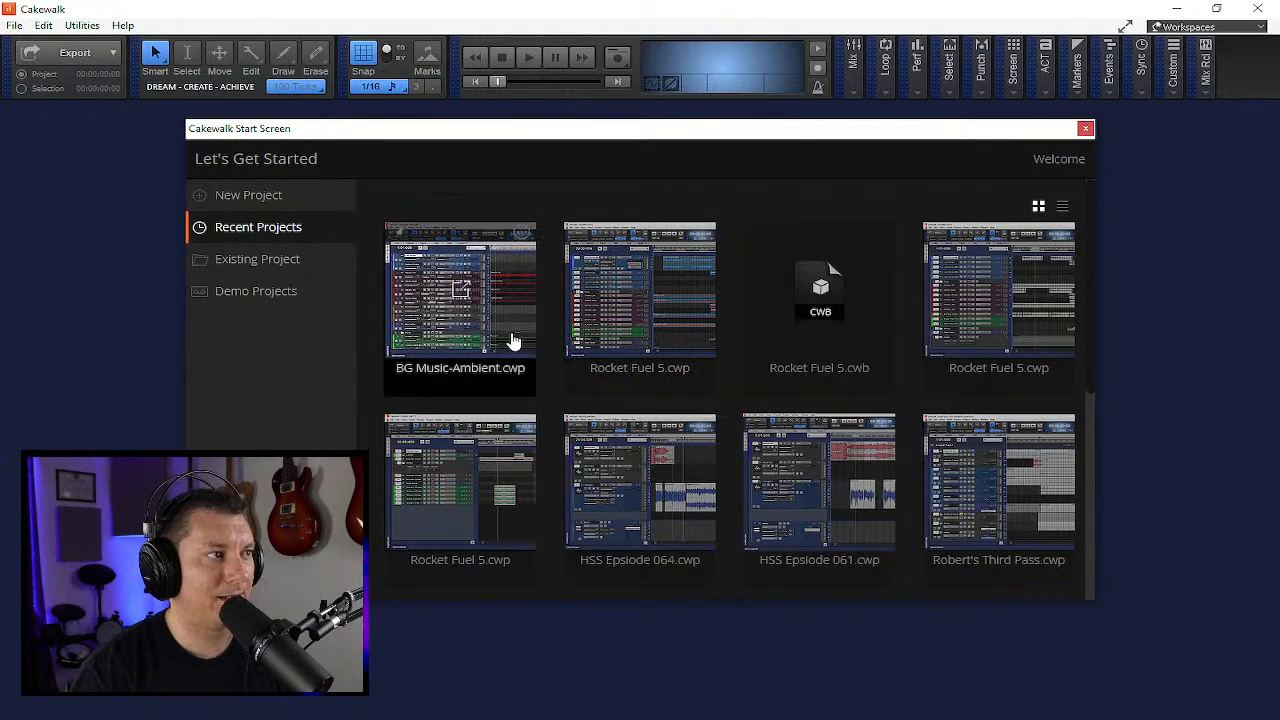
- Open the Rocket Fuel 5 project from the recent projects and close the docked browser panel
left_click(655, 334)
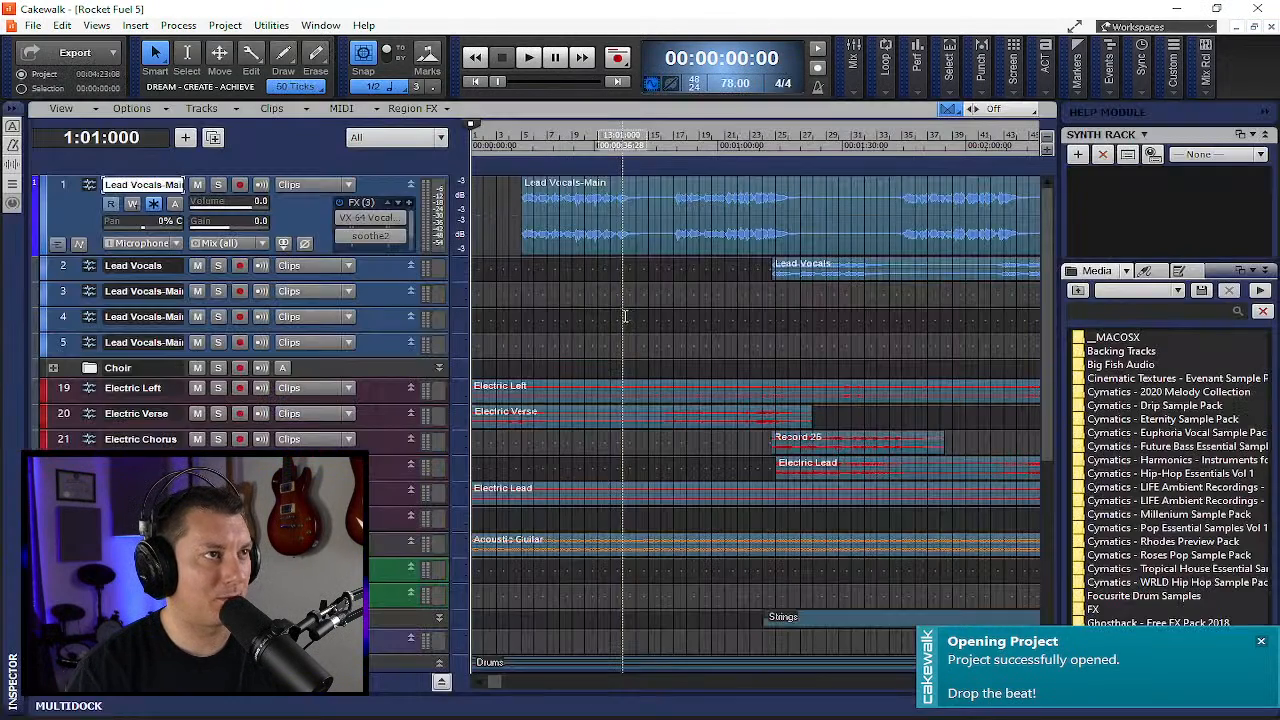
left_click(1265, 112)
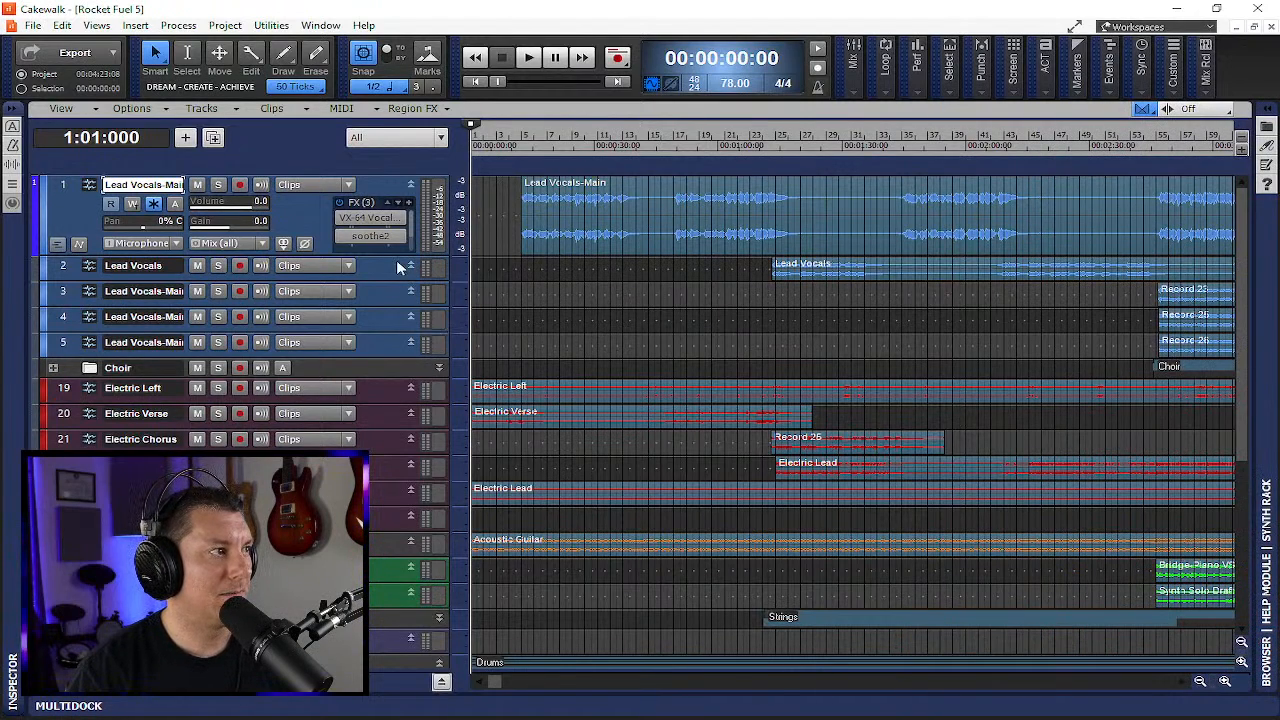
- Shrink the Lead Vocals-Main track's height and enlarge the Bridge-Piano VS track's height
left_click_drag(395, 256, 405, 192)
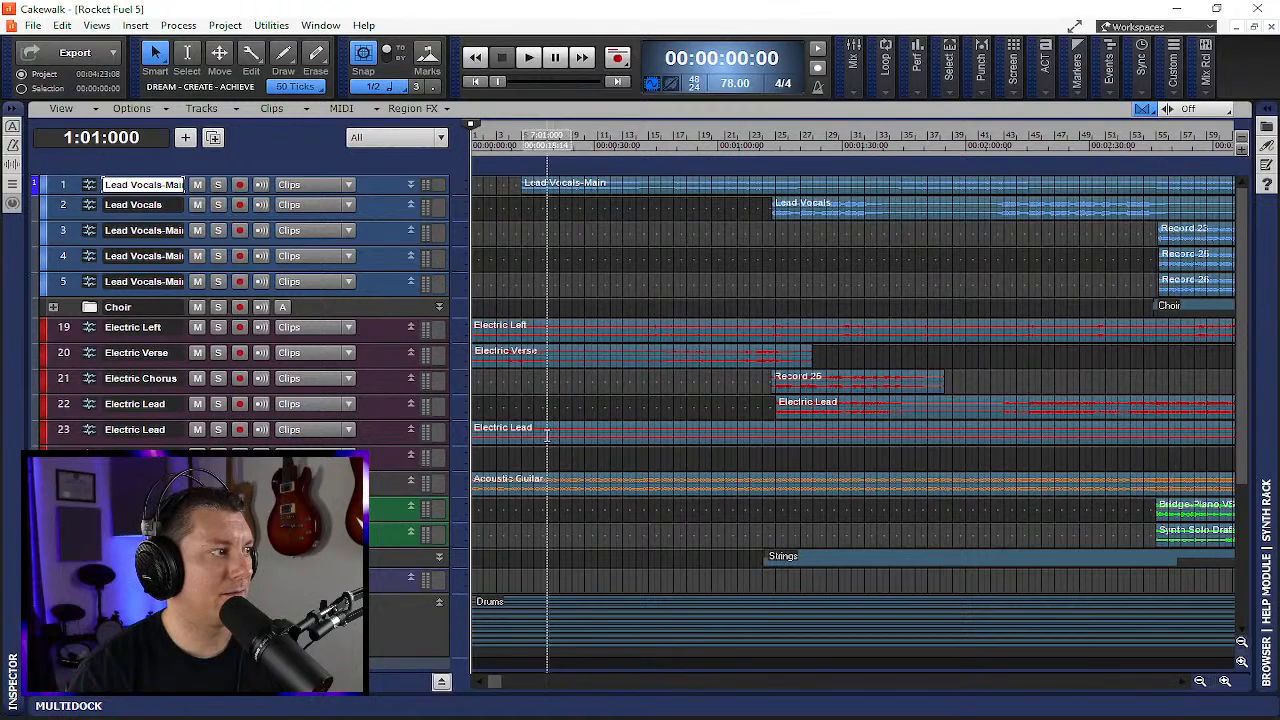
scroll(420, 300, "down", 3)
left_click_drag(399, 401, 382, 580)
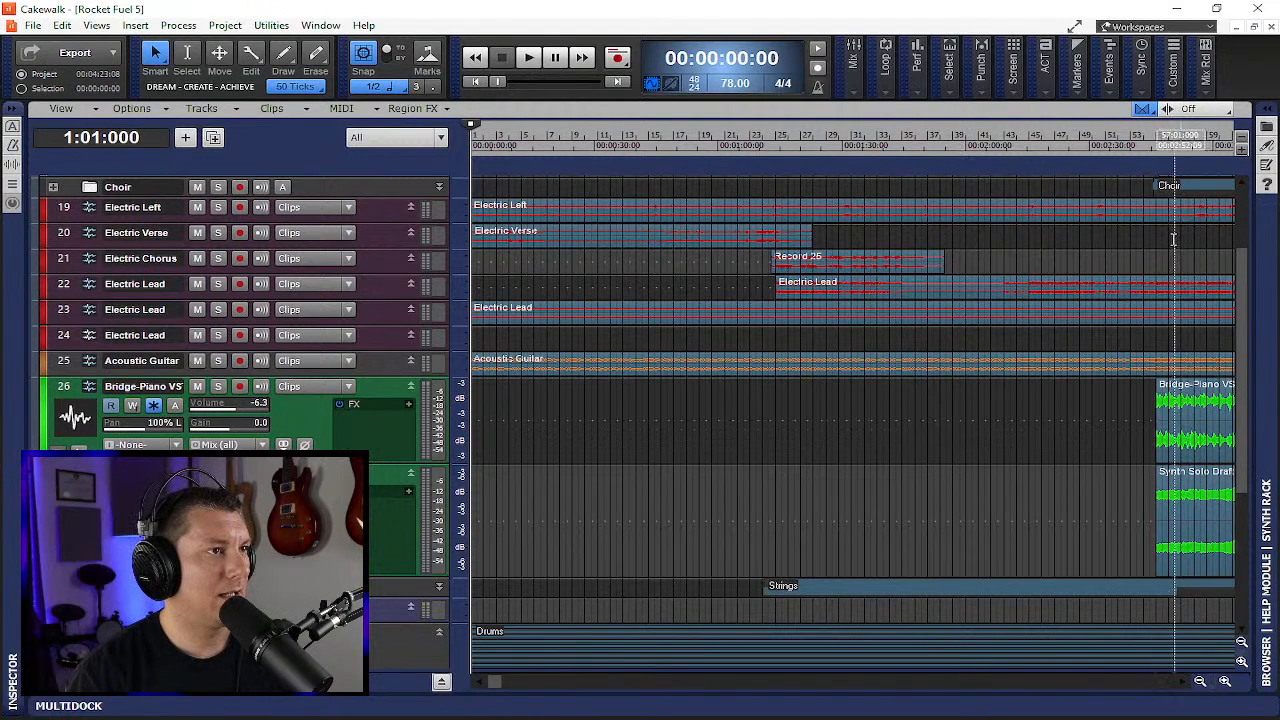
- Browse the timeline and track list, returning the Now time to the project start
left_click(1147, 155)
left_click(1184, 682)
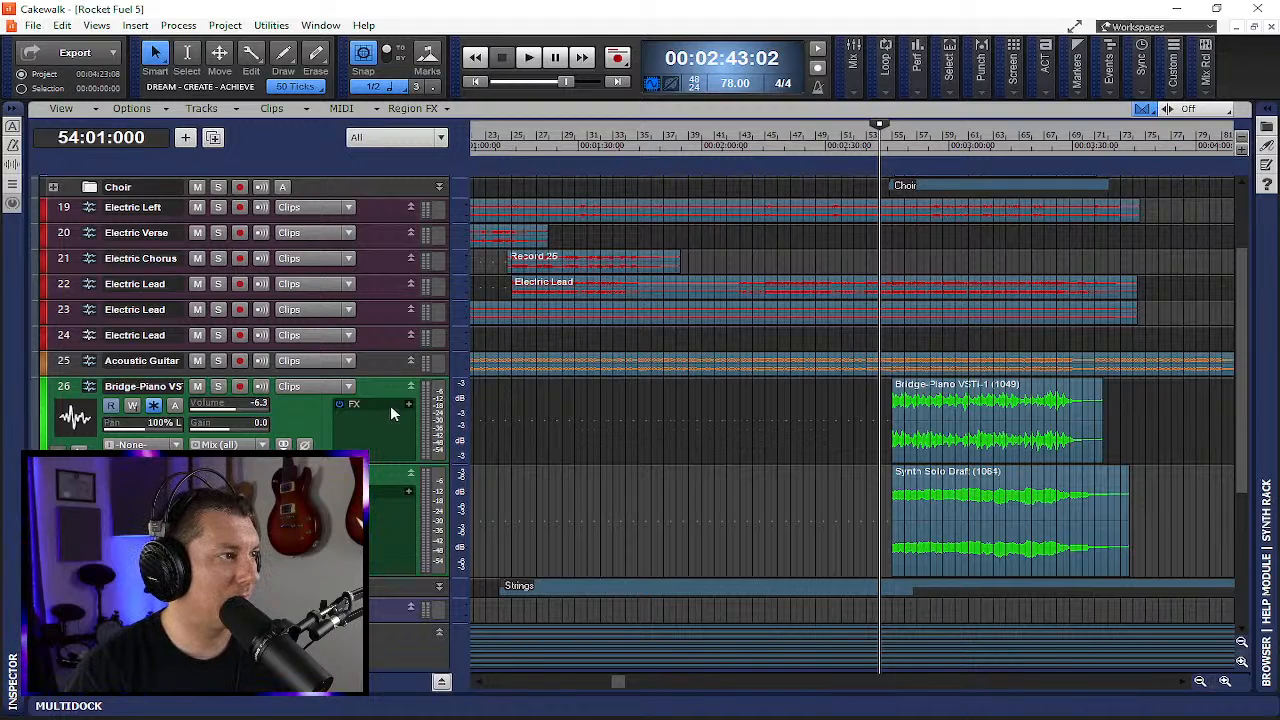
left_click(489, 84)
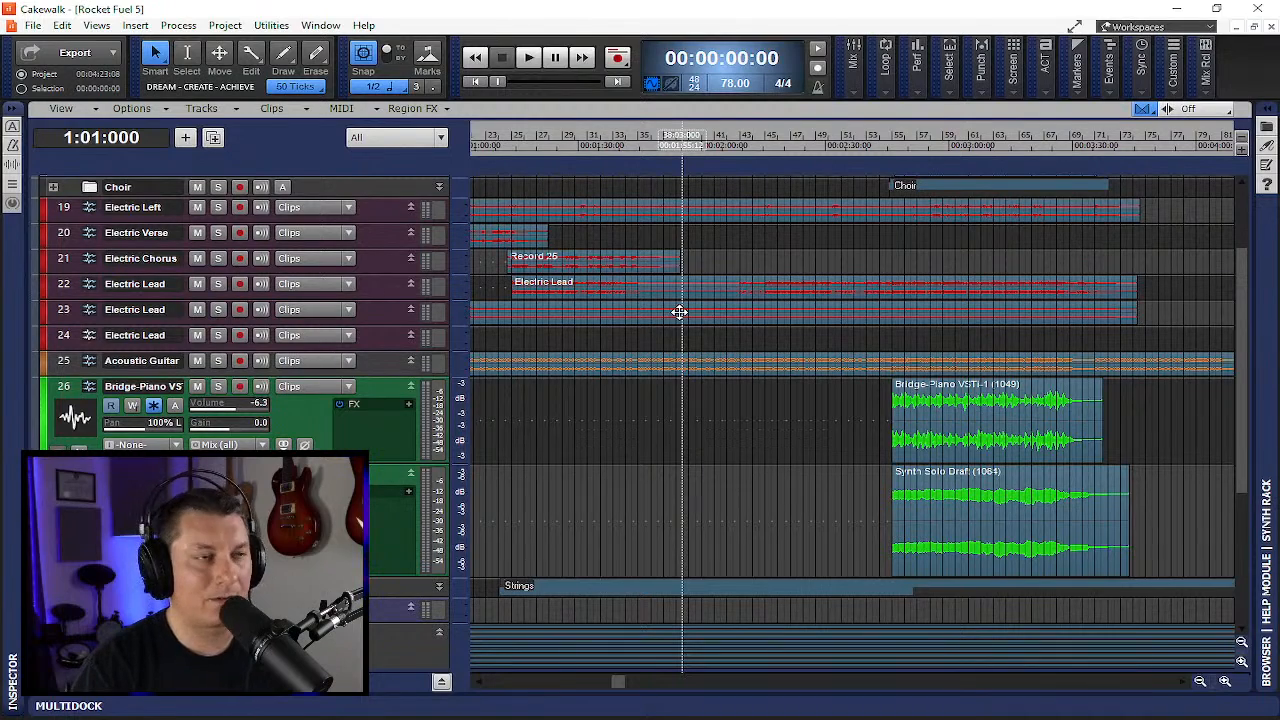
scroll(286, 340, "up", 5)
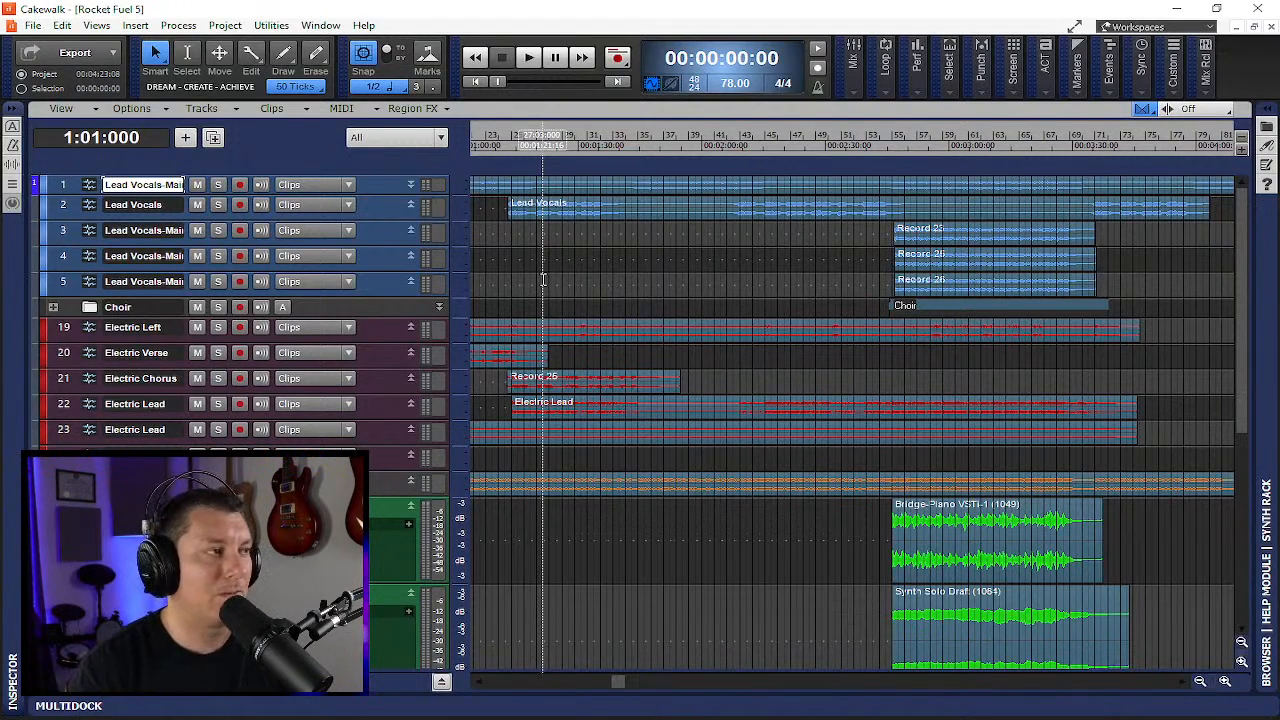
scroll(300, 345, "down", 3)
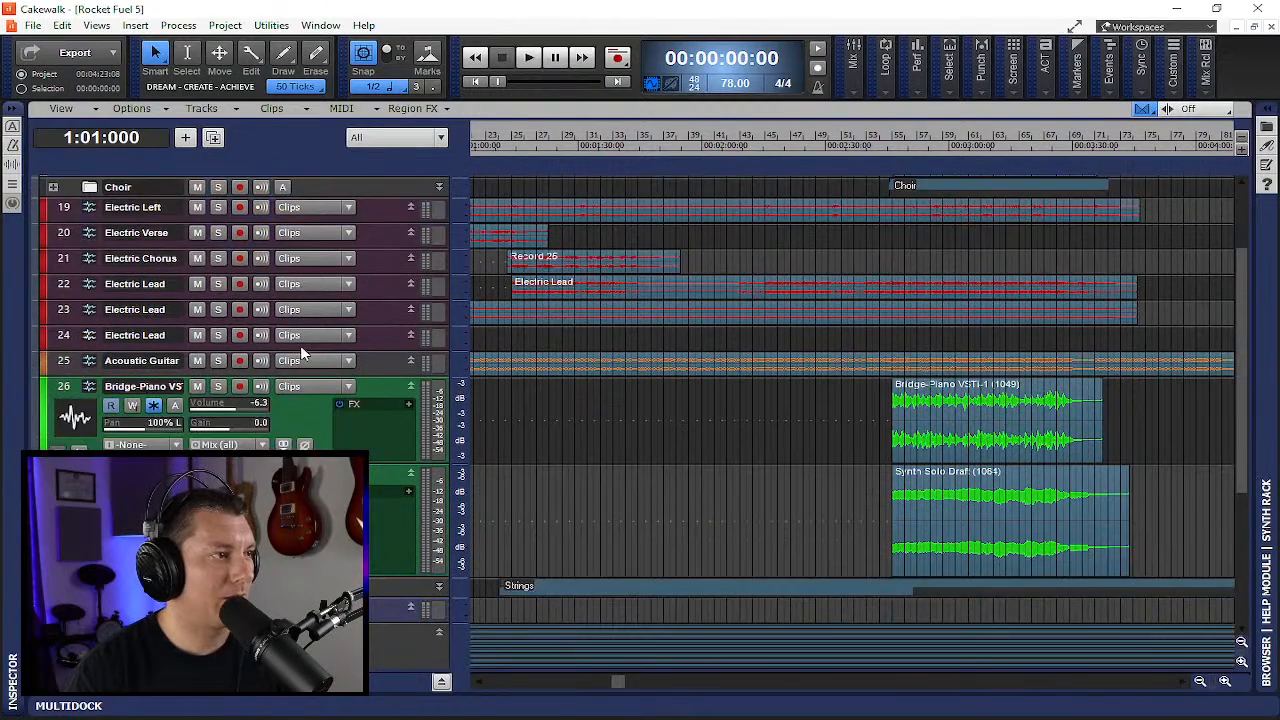
scroll(300, 345, "down", 5)
scroll(477, 409, "up", 10)
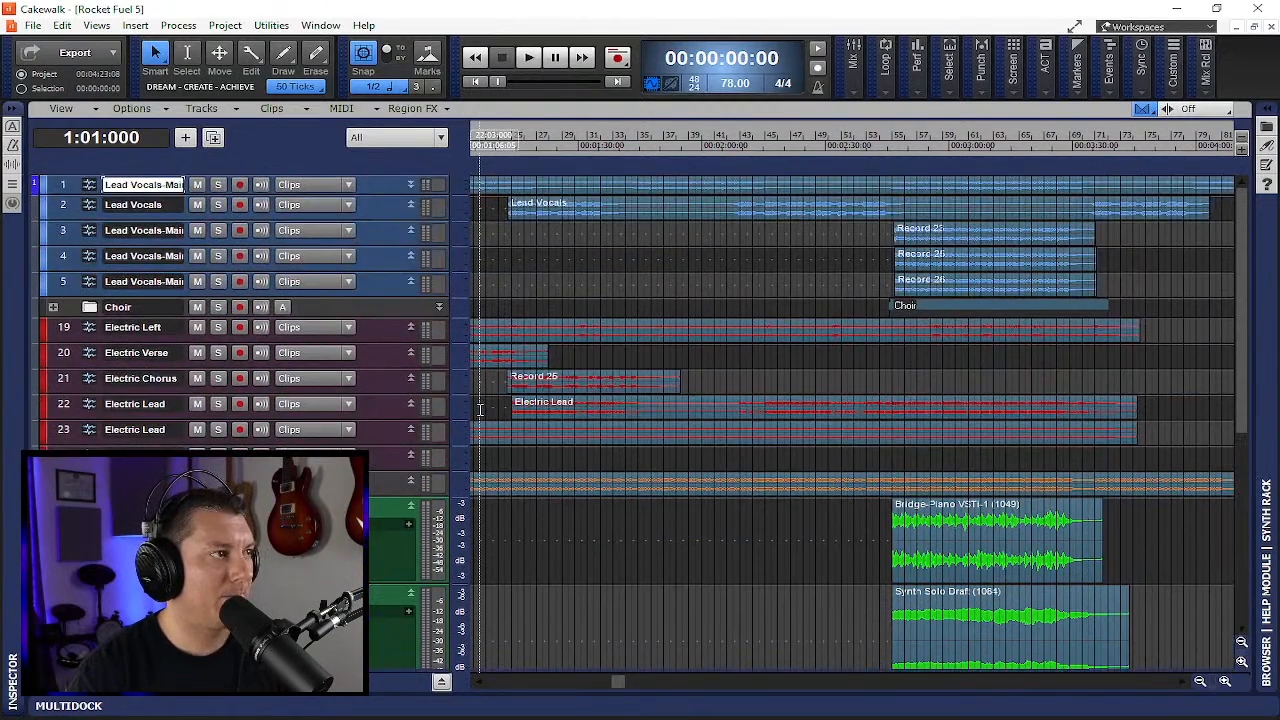
- Expand the Choir folder and scroll the timeline to its clips
left_click(53, 307)
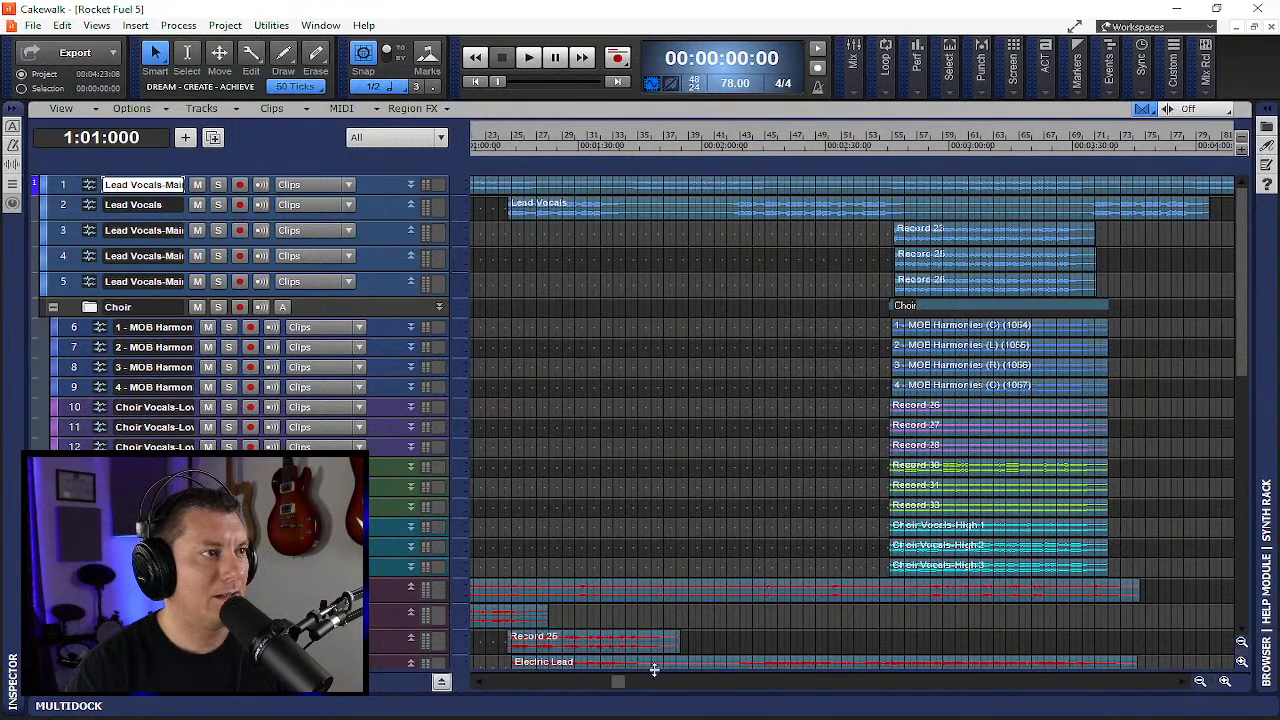
left_click_drag(617, 686, 748, 684)
- Apply a Melodyne Region FX to the Record 26 clip on track 10 and close its editor
left_click(672, 326)
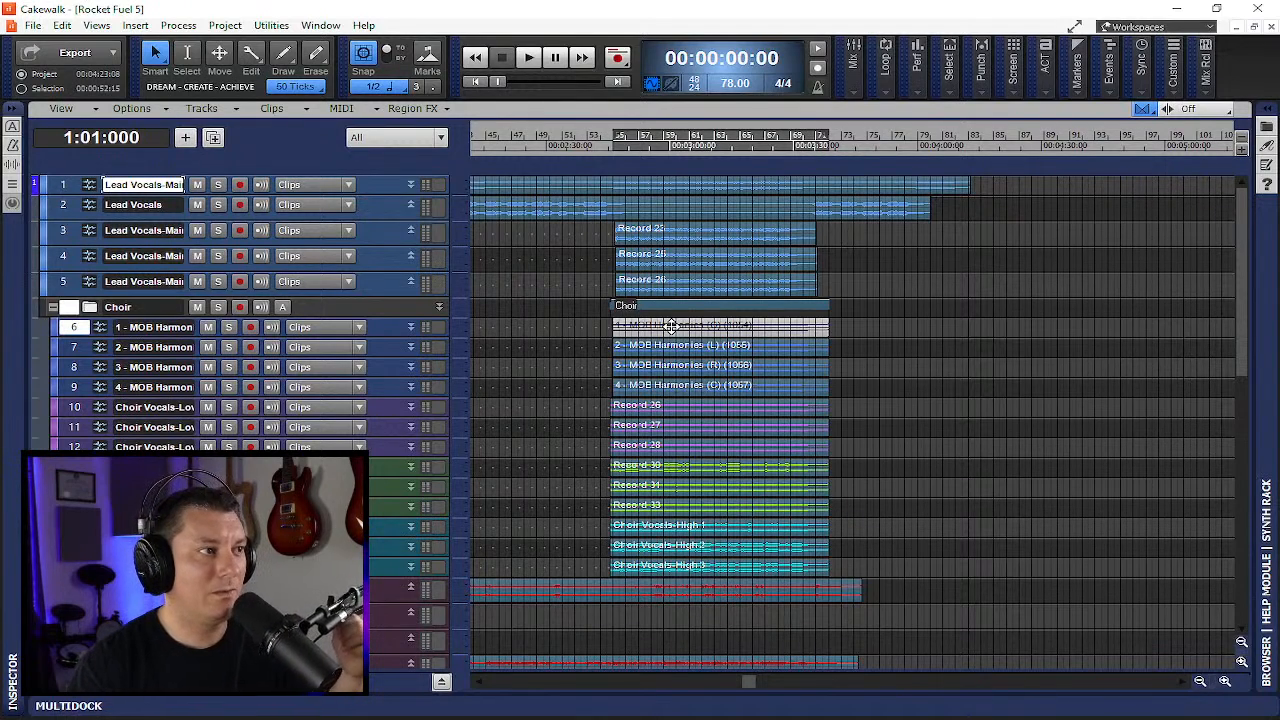
left_click(627, 405)
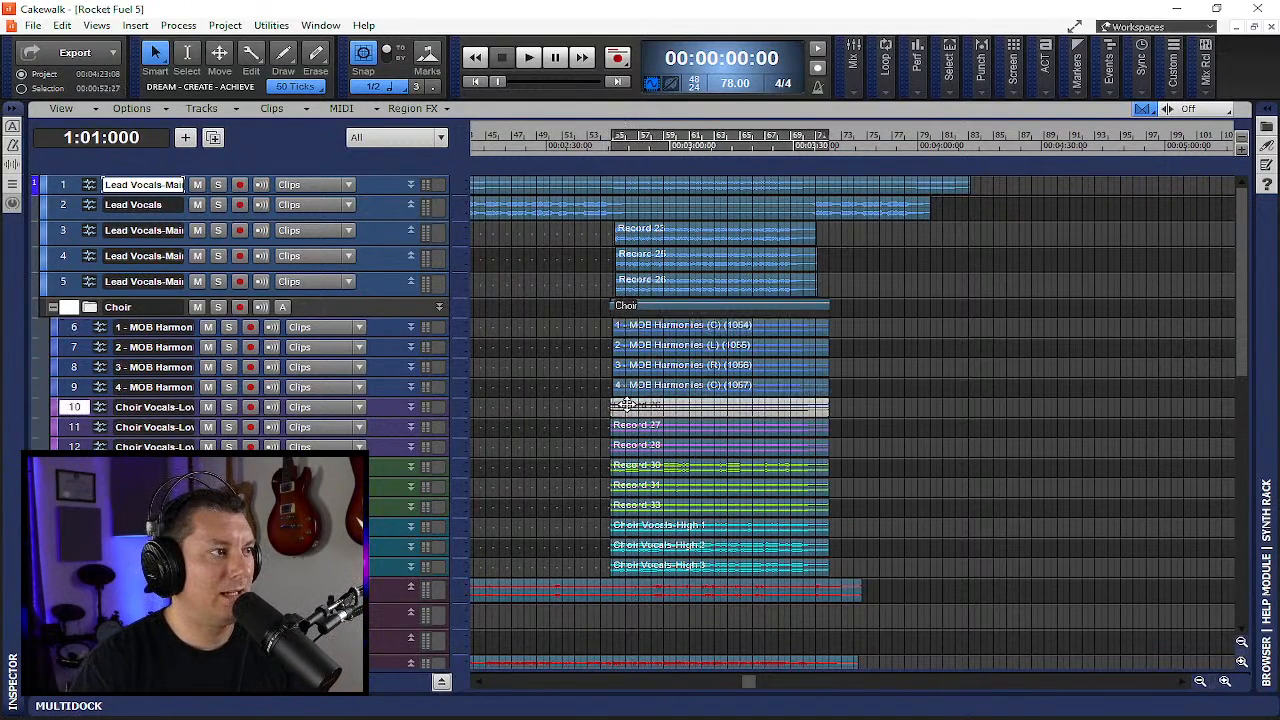
left_click(445, 110)
mouse_move(450, 150)
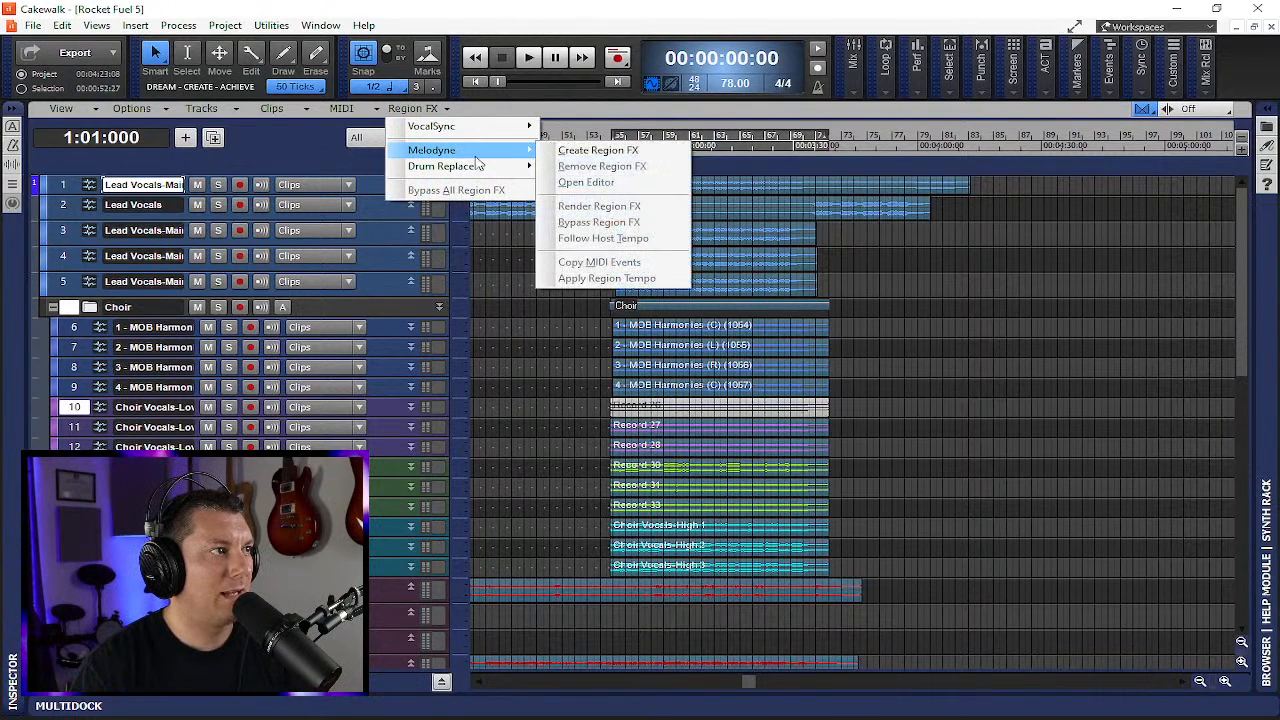
left_click(598, 151)
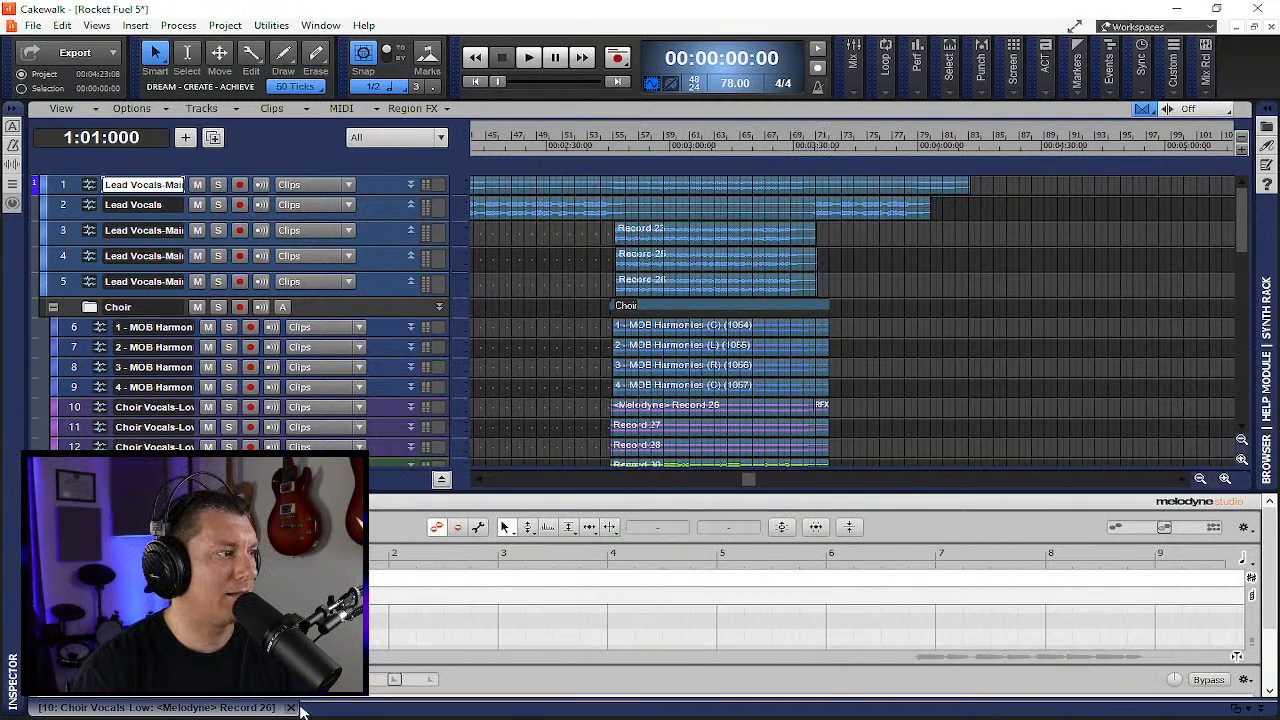
left_click(291, 707)
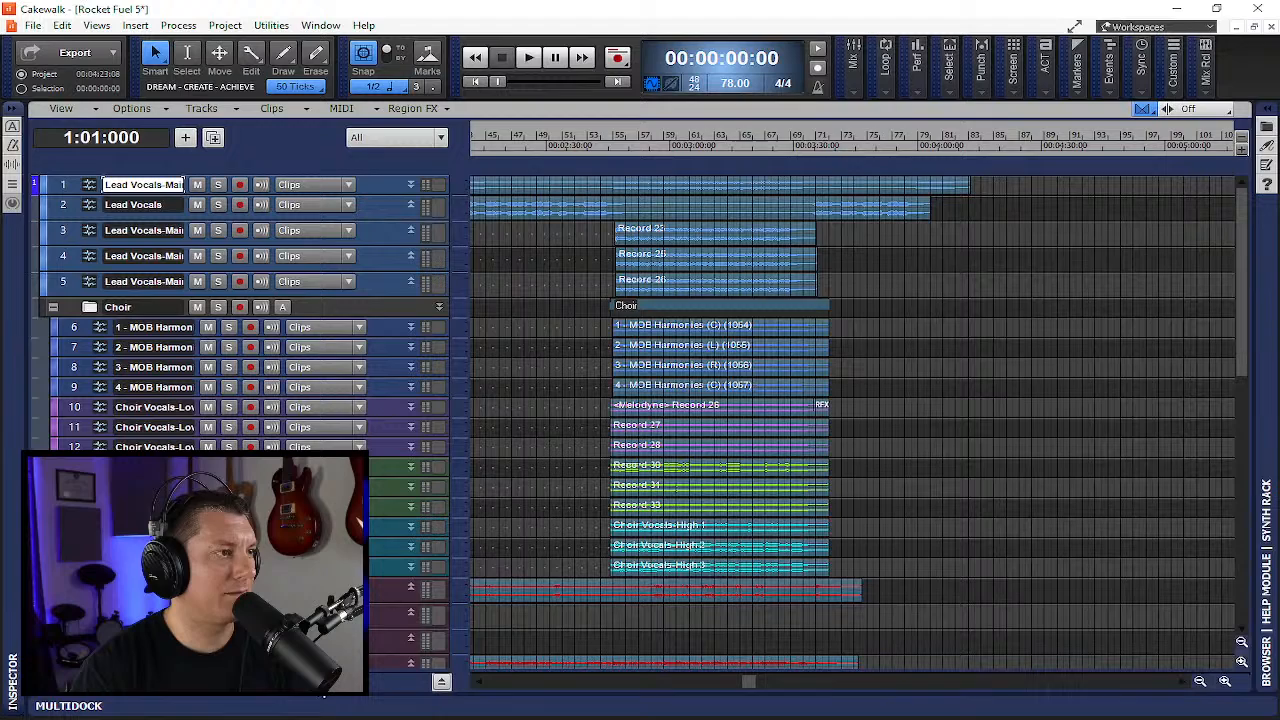
- Remove the Region FX from the Record 26 clip
left_click(823, 407)
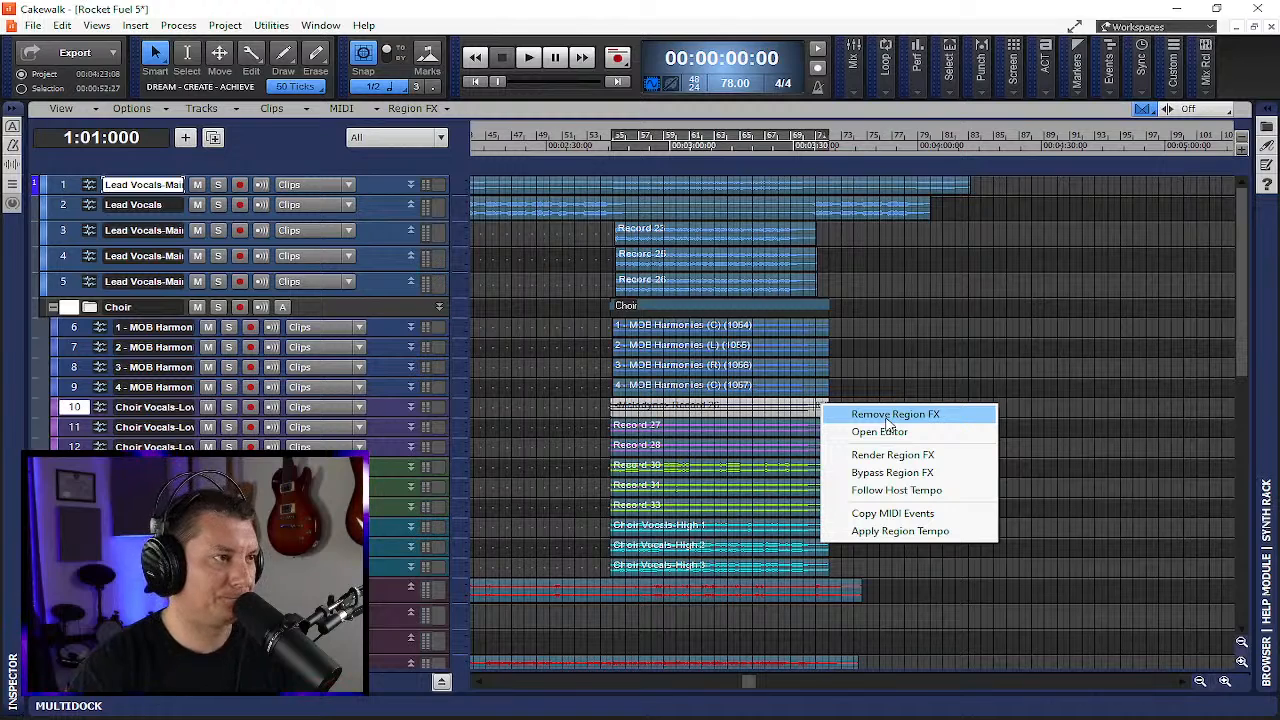
left_click(886, 416)
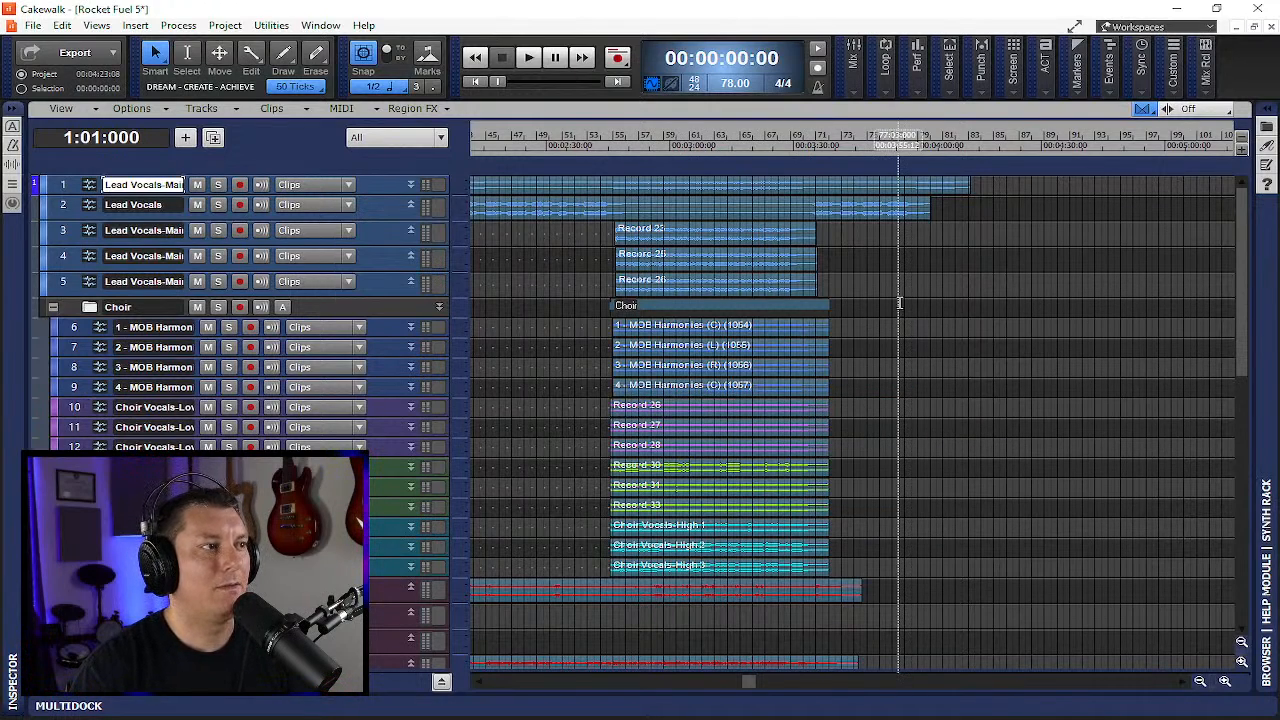
- Open the Performance meter, then expand and collapse the Drums folder
left_click(912, 66)
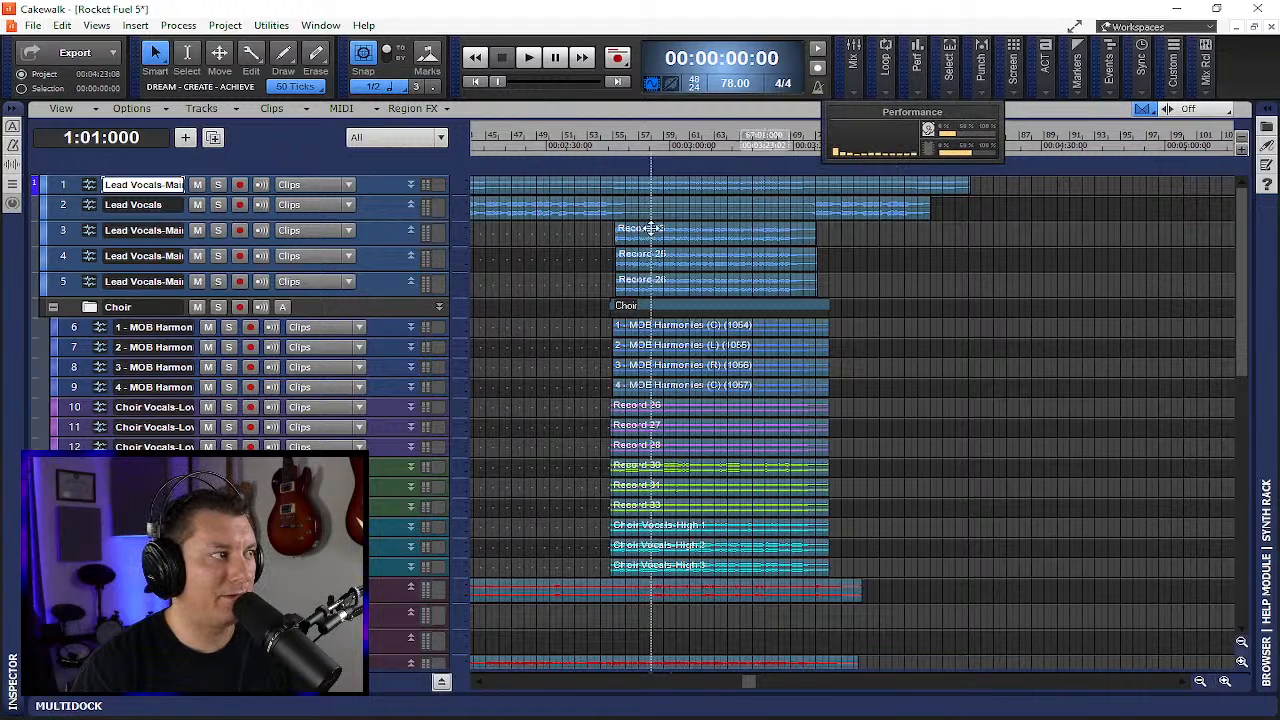
scroll(345, 430, "down", 15)
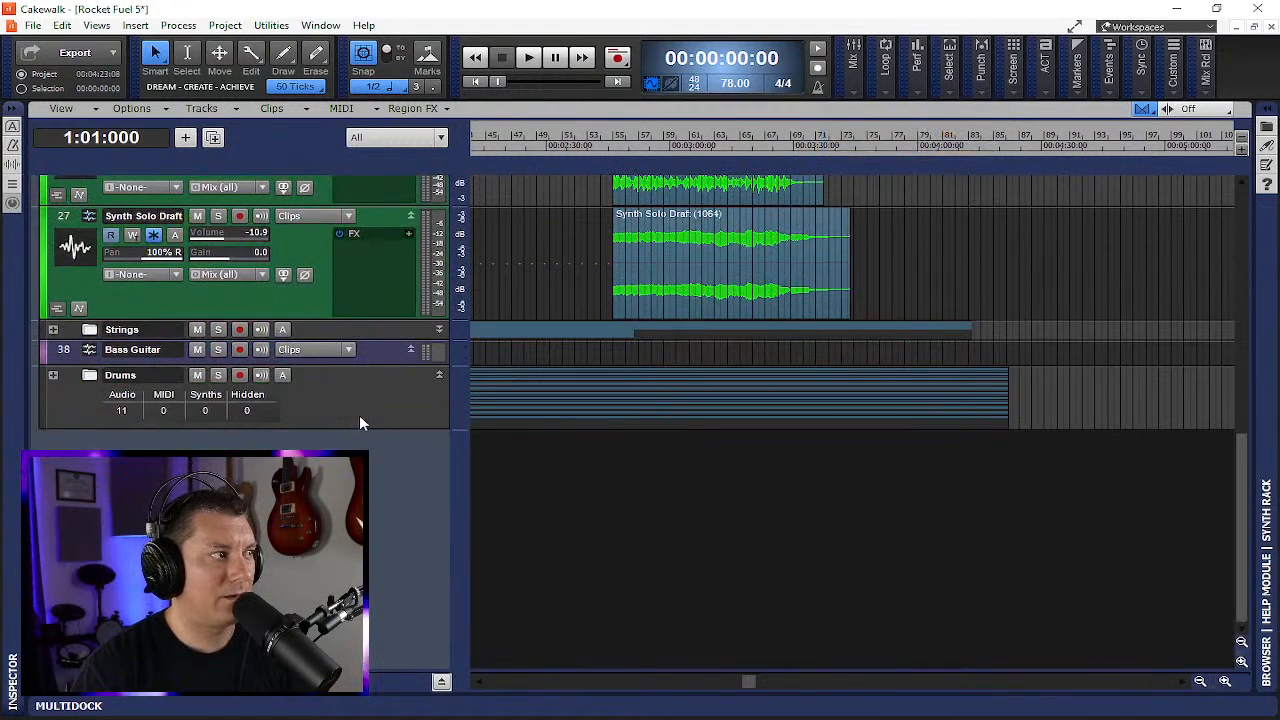
left_click(54, 375)
scroll(90, 374, "down", 5)
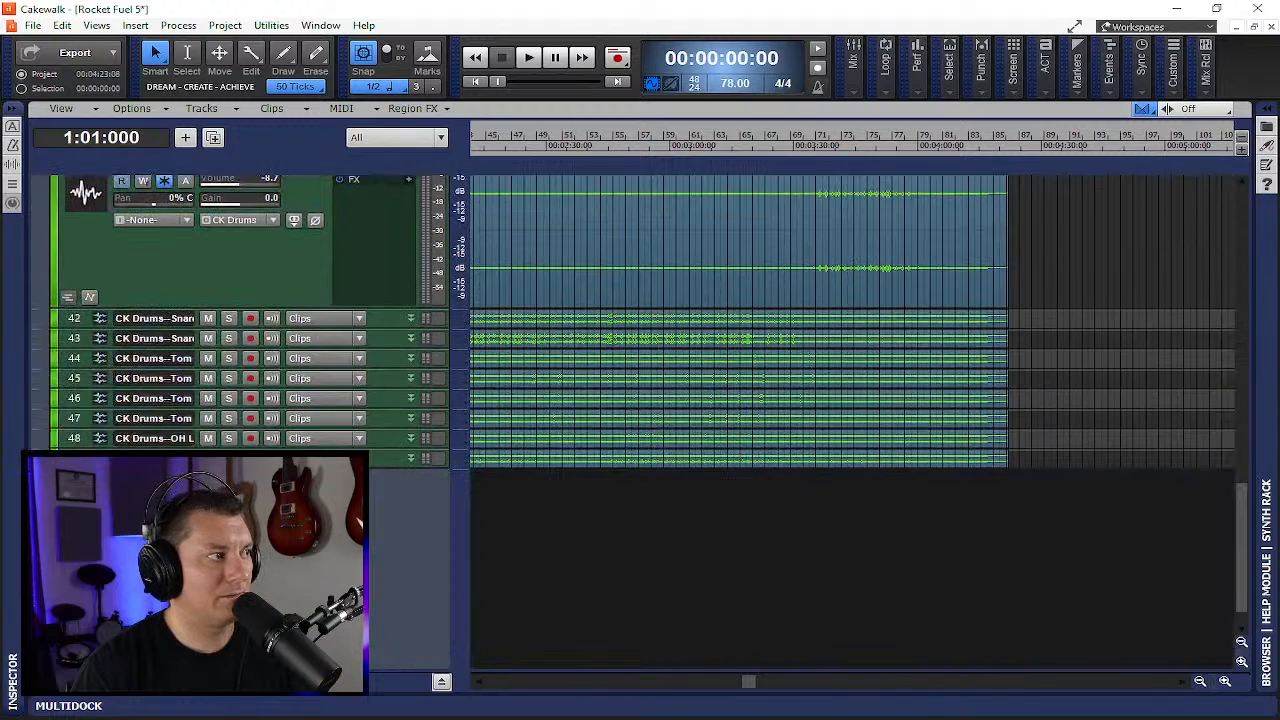
scroll(90, 374, "up", 6)
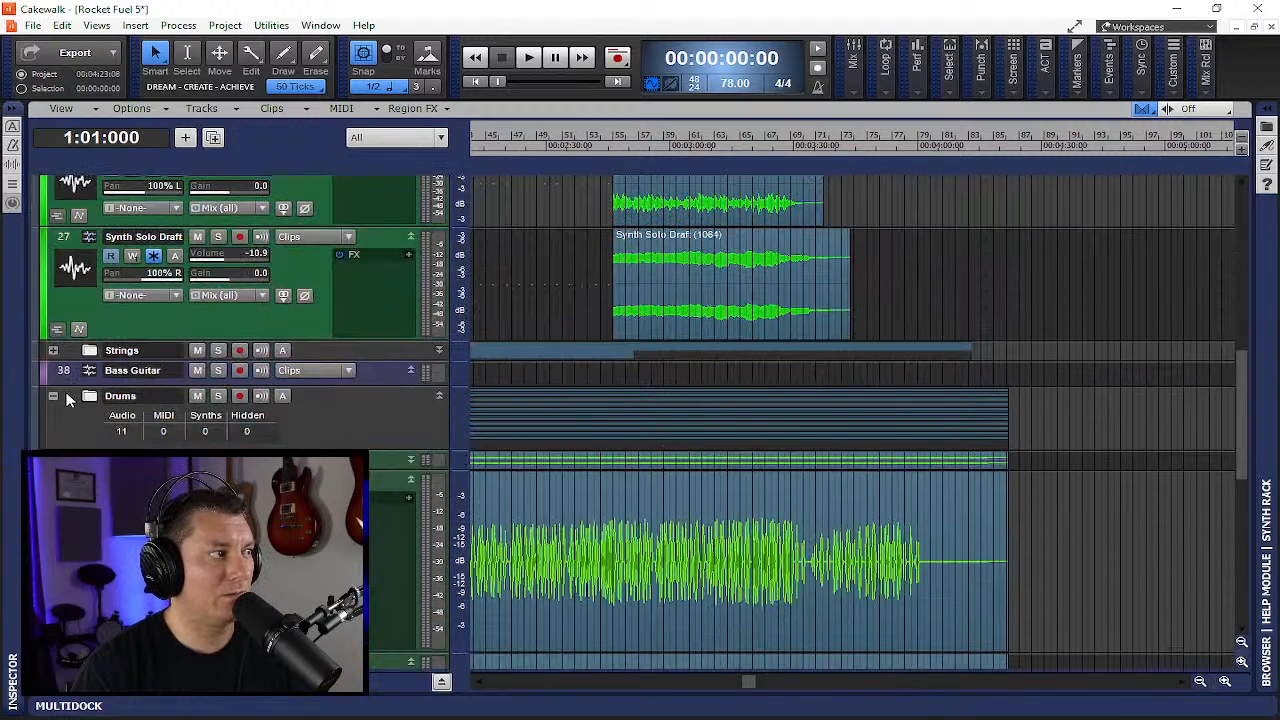
left_click(53, 397)
- Start and stop playback while watching the Performance meter
left_click(917, 83)
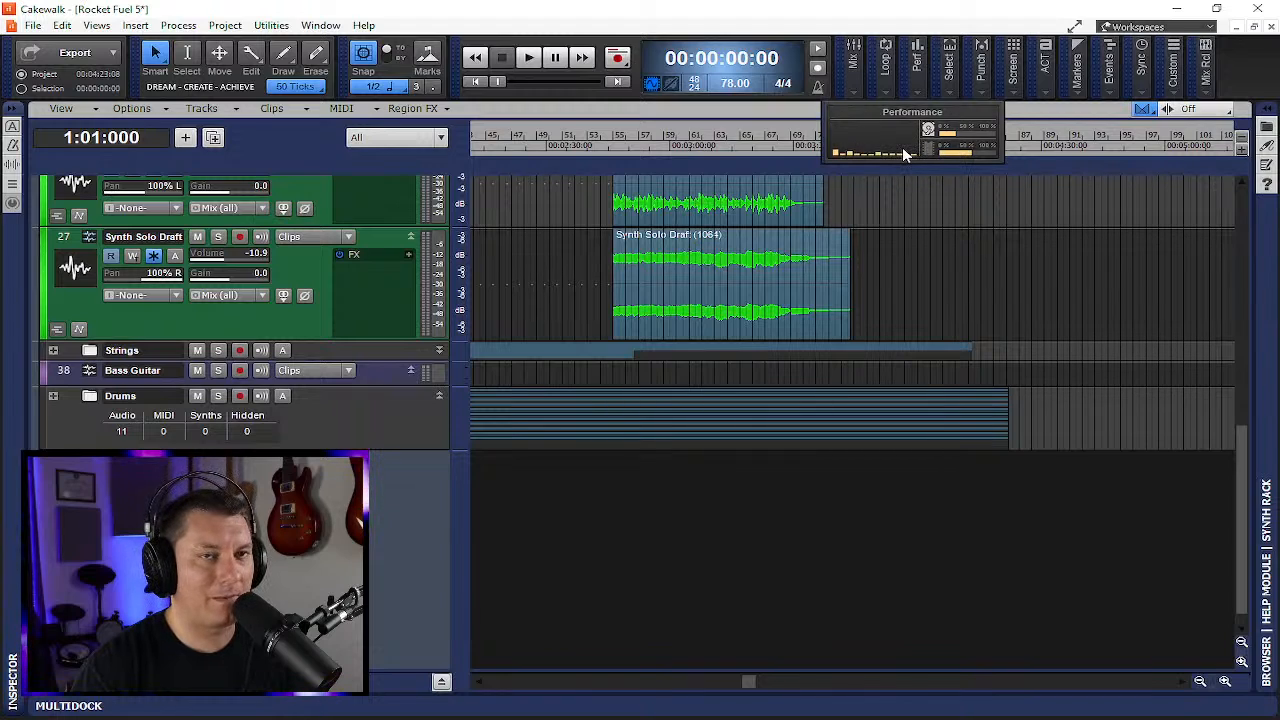
key("space")
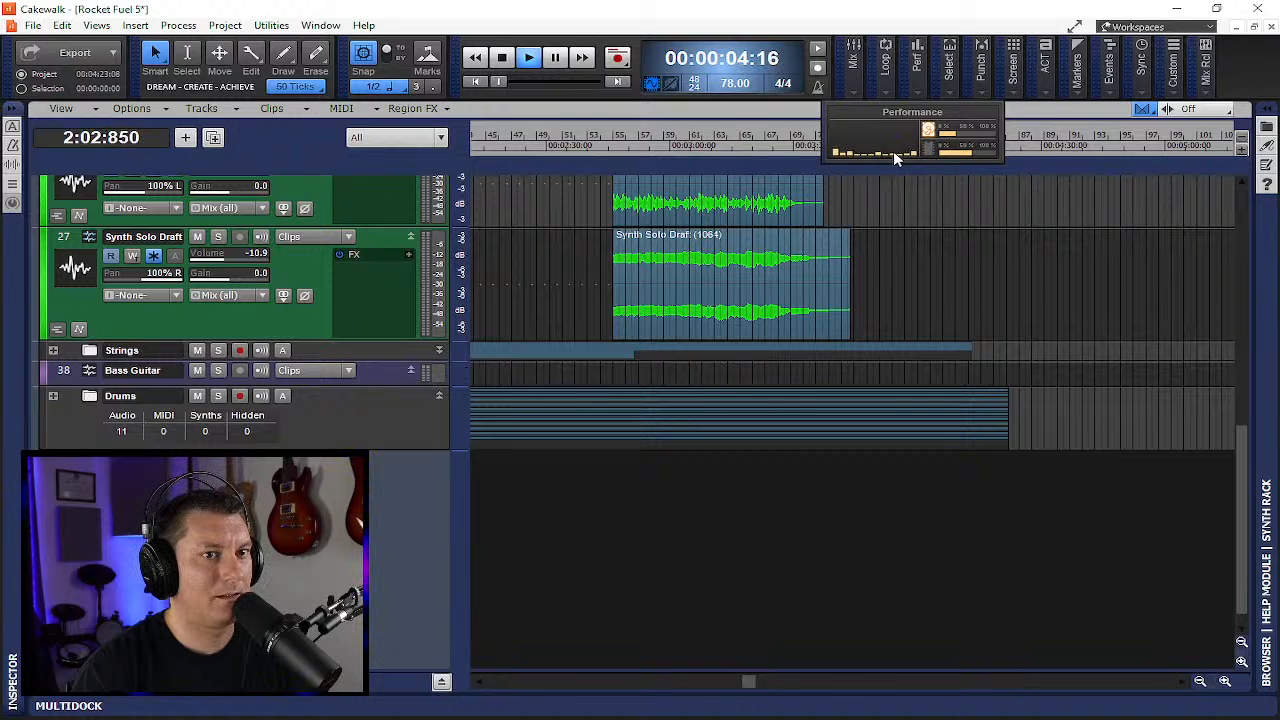
key("space")
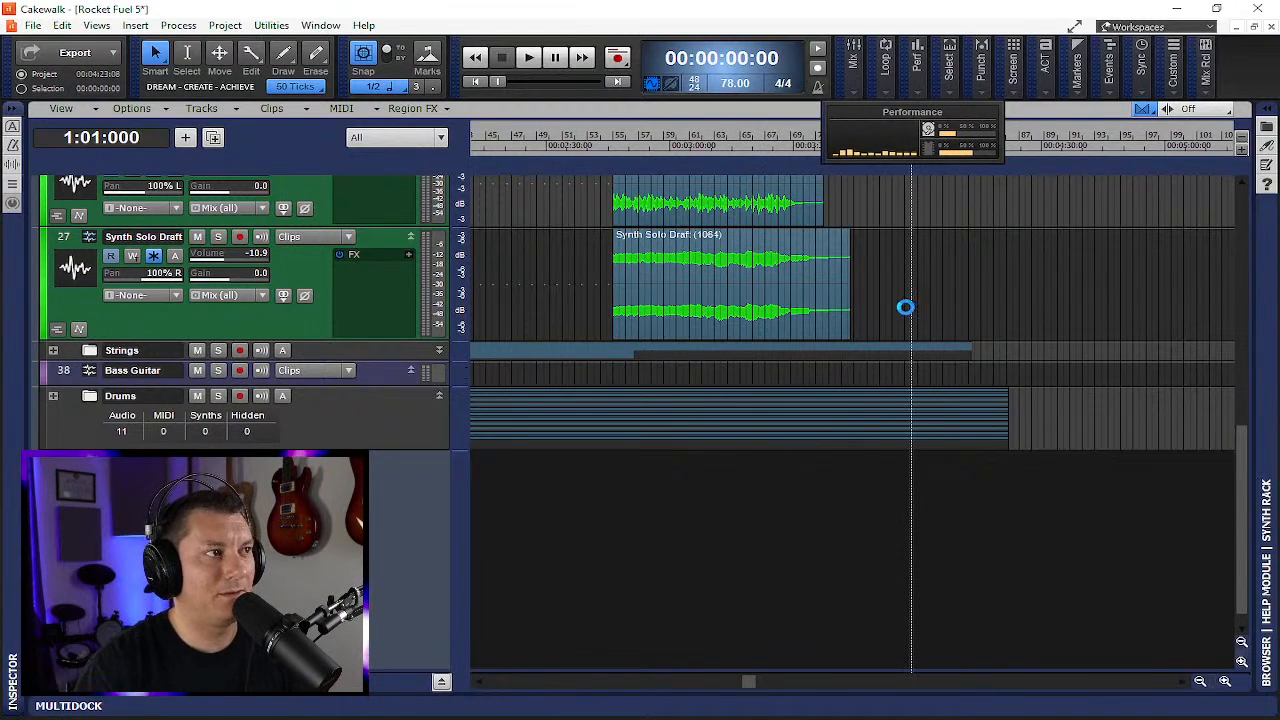
- Select choir tracks 10 through 18 and enlarge track 10's height
scroll(905, 207, "up", 10)
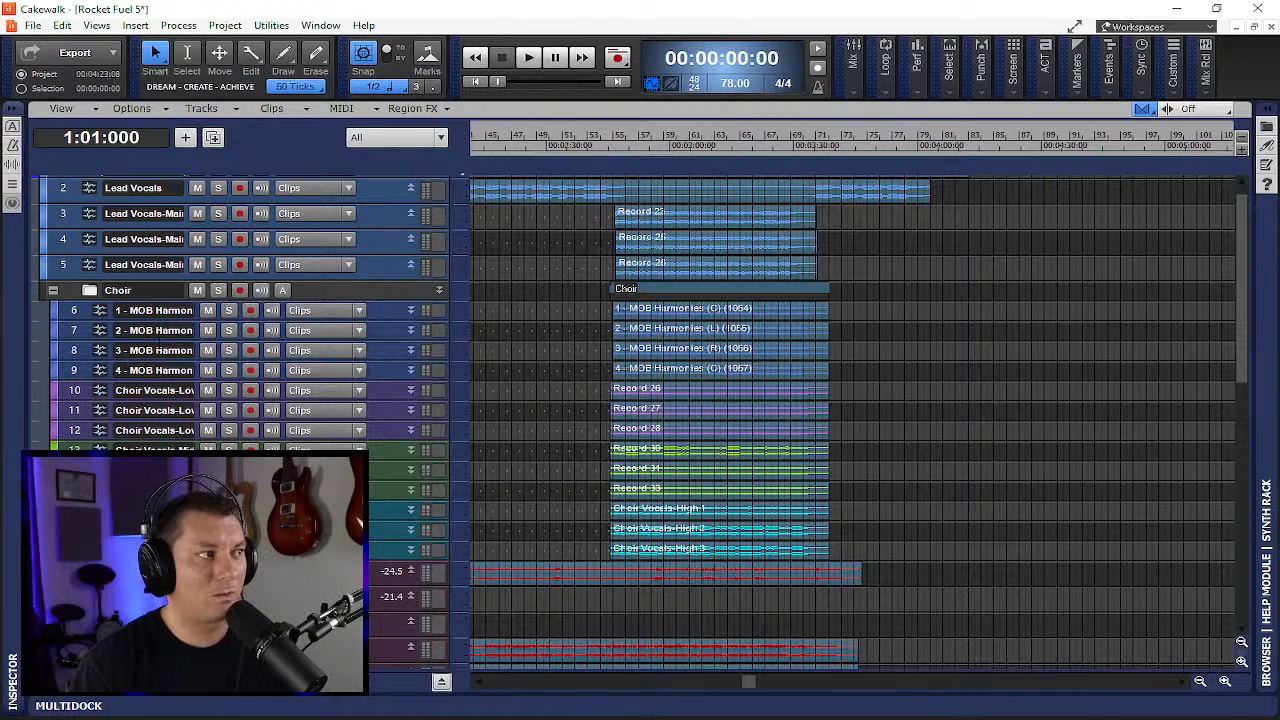
left_click_drag(78, 390, 78, 550)
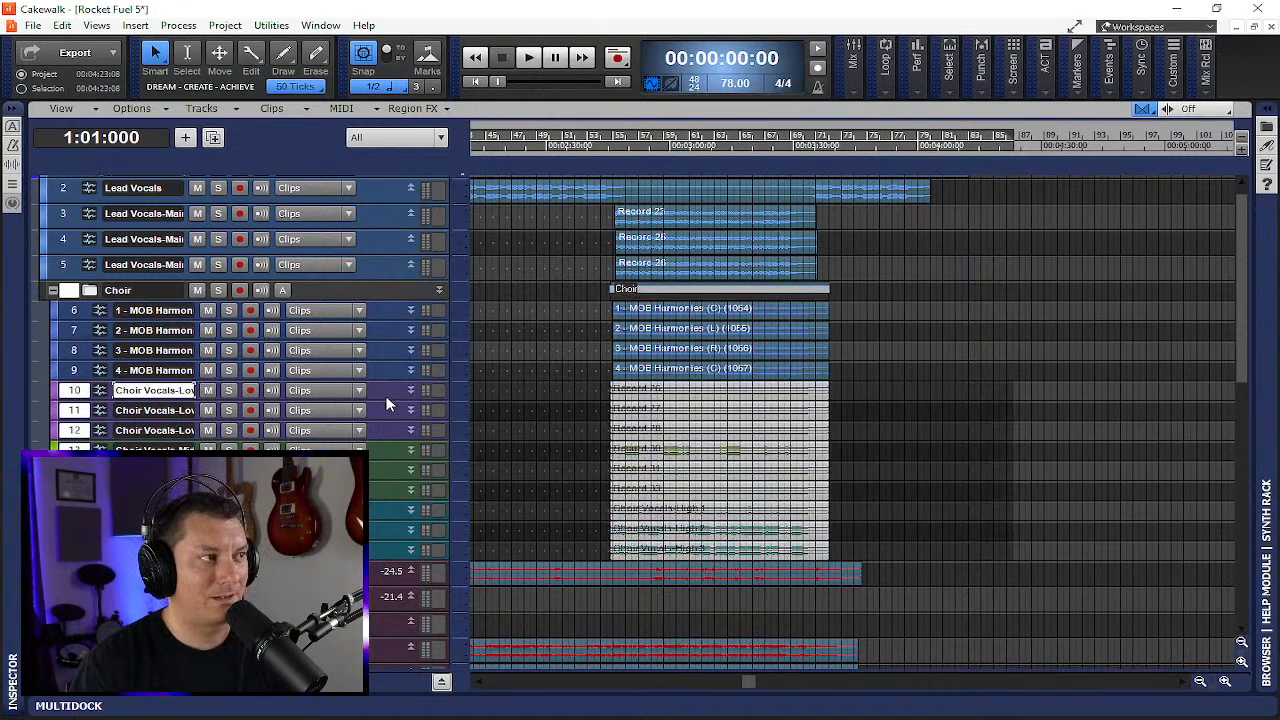
left_click_drag(378, 401, 394, 489)
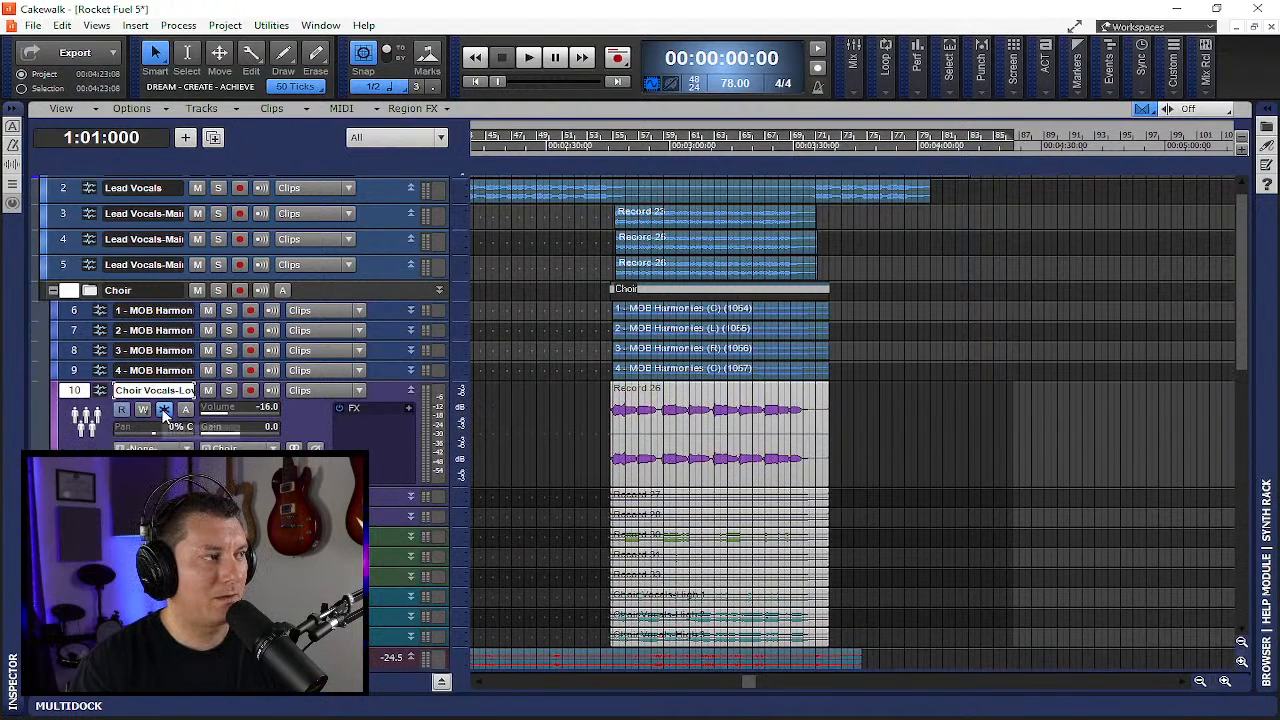
left_click(1018, 360)
- Enlarge track 11's height, then shrink tracks 10 and 11 back to their compact size
scroll(970, 452, "down", 3)
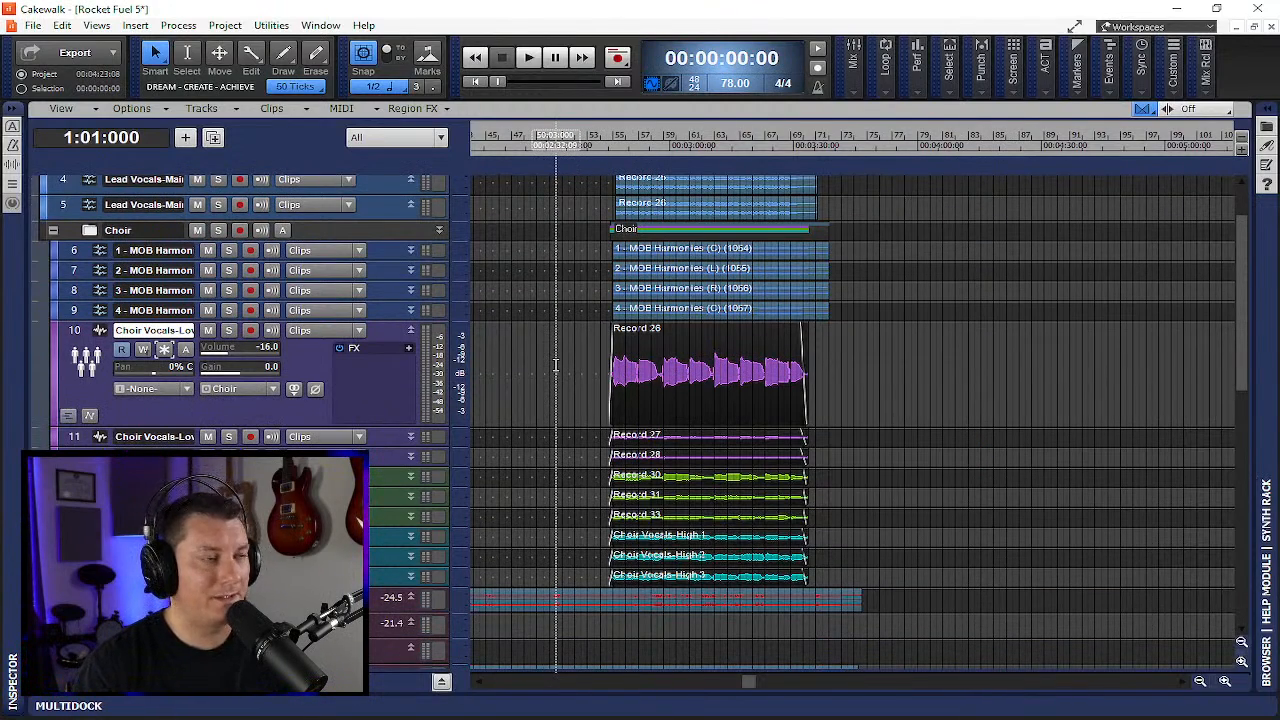
left_click_drag(379, 448, 385, 524)
scroll(386, 522, "down", 6)
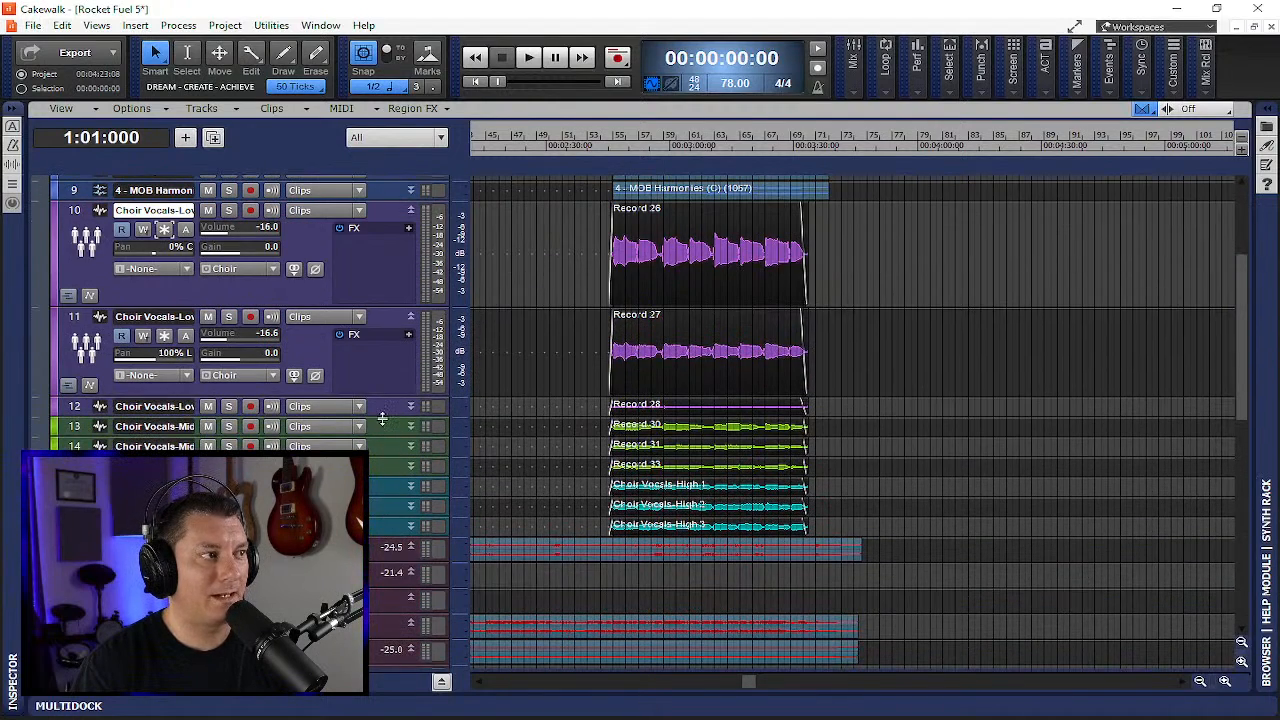
left_click_drag(391, 307, 395, 190)
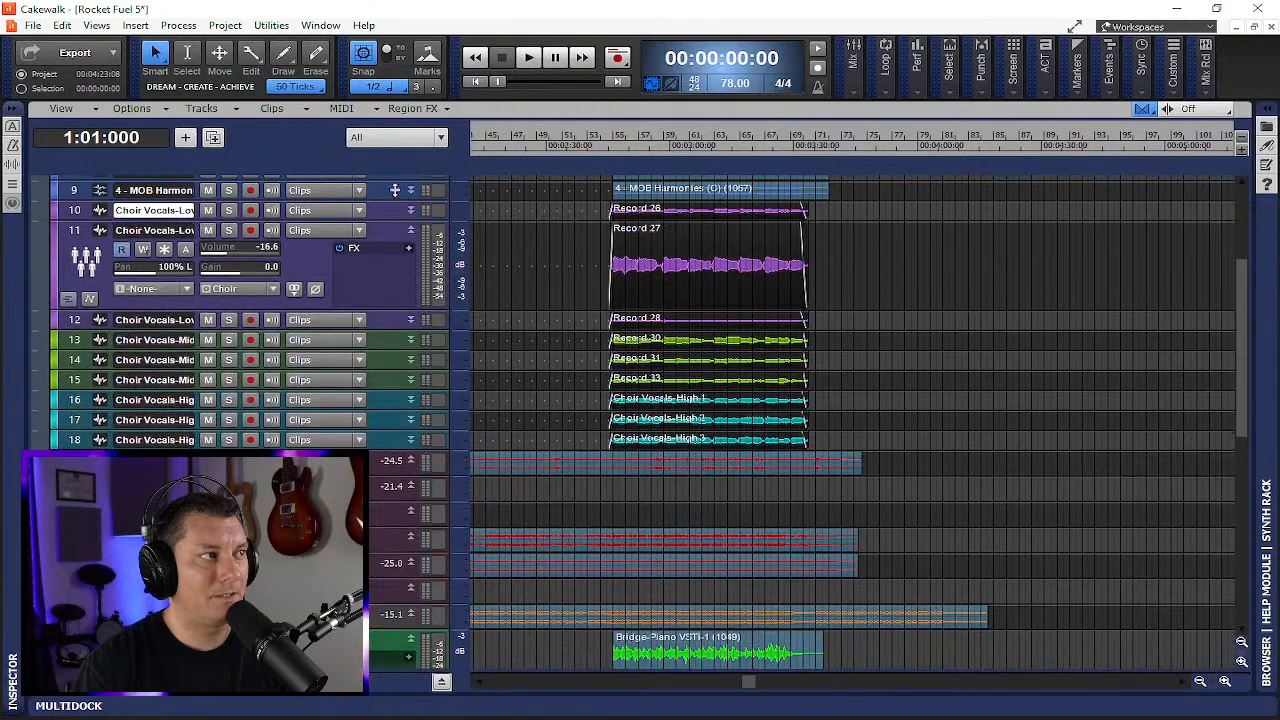
left_click_drag(397, 313, 397, 293)
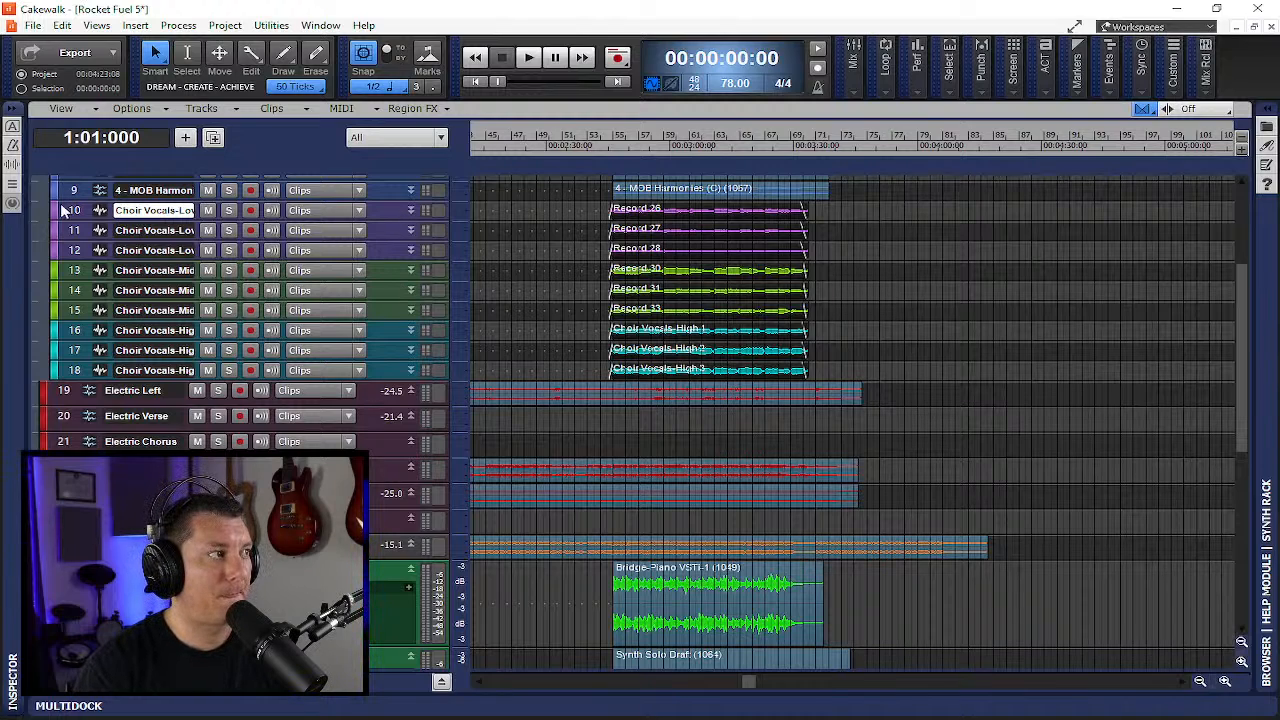
- Select choir tracks 10 through 18 and expand all of their track heights together
left_click_drag(77, 214, 85, 372)
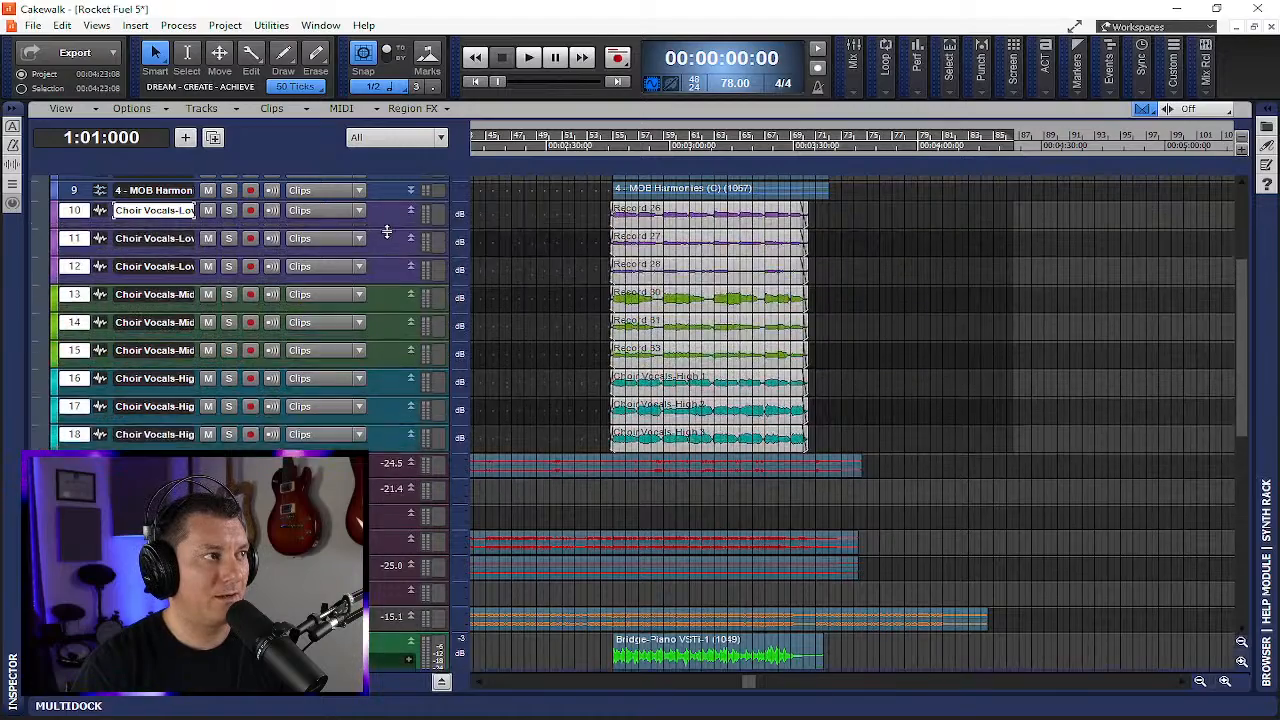
left_click_drag(382, 220, 406, 291)
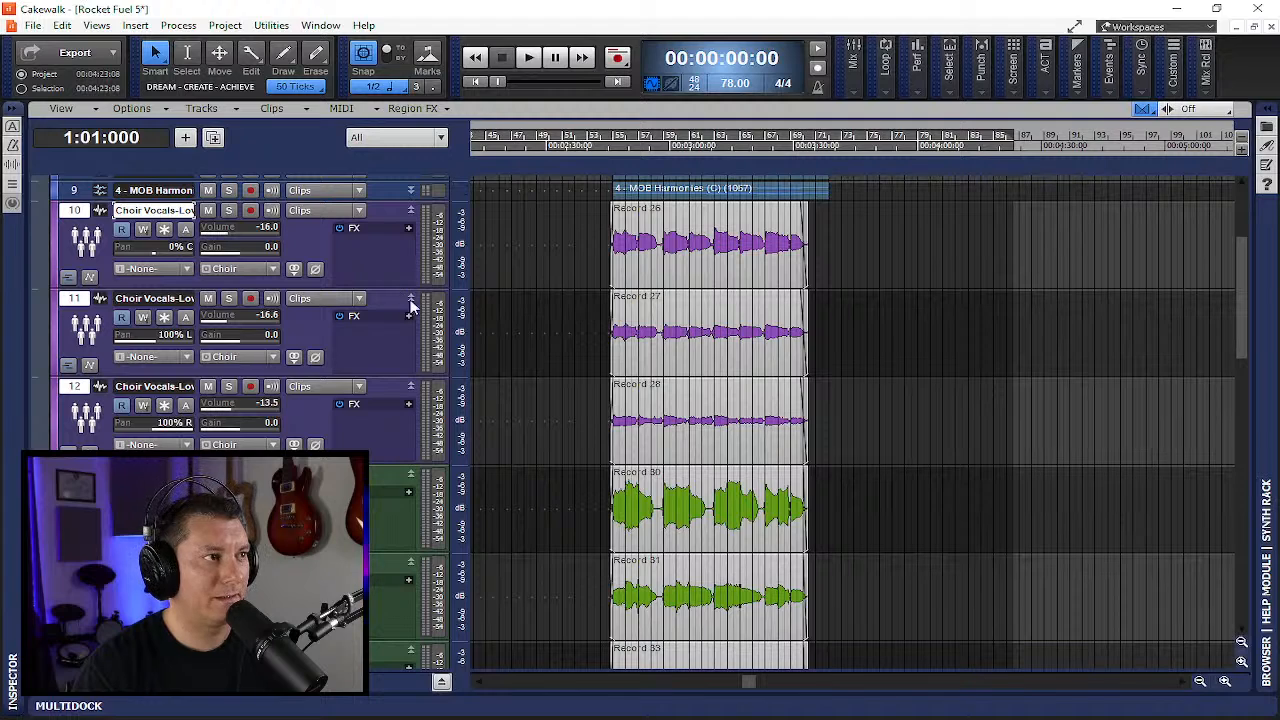
- Create a Melodyne Region FX on the Record 26 clip in track 10
scroll(806, 306, "up", 3)
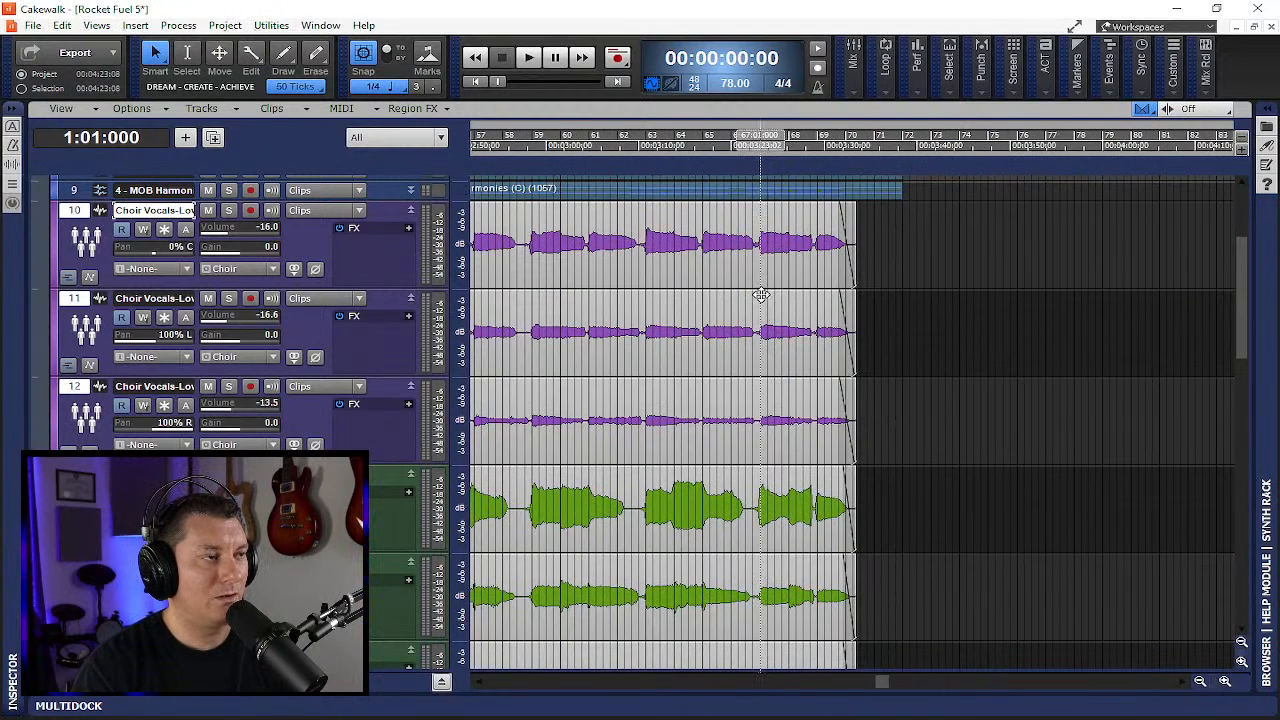
scroll(728, 300, "up", 2)
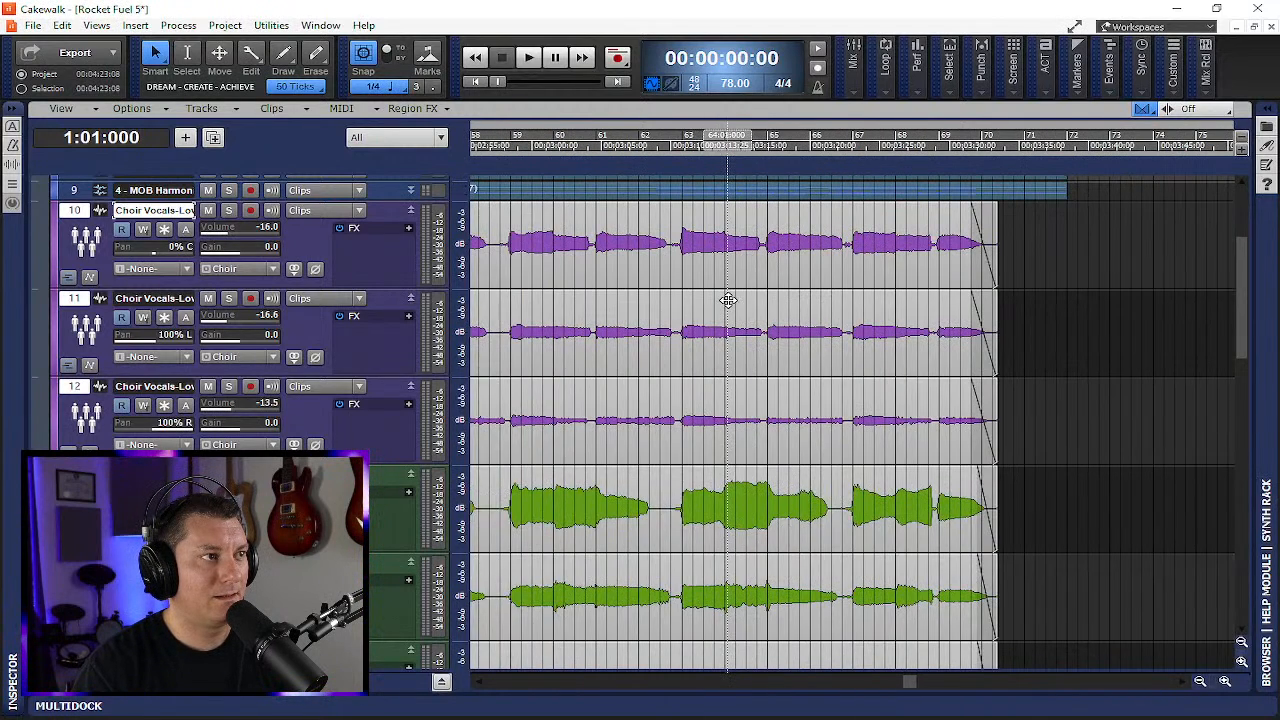
scroll(728, 300, "left", 6)
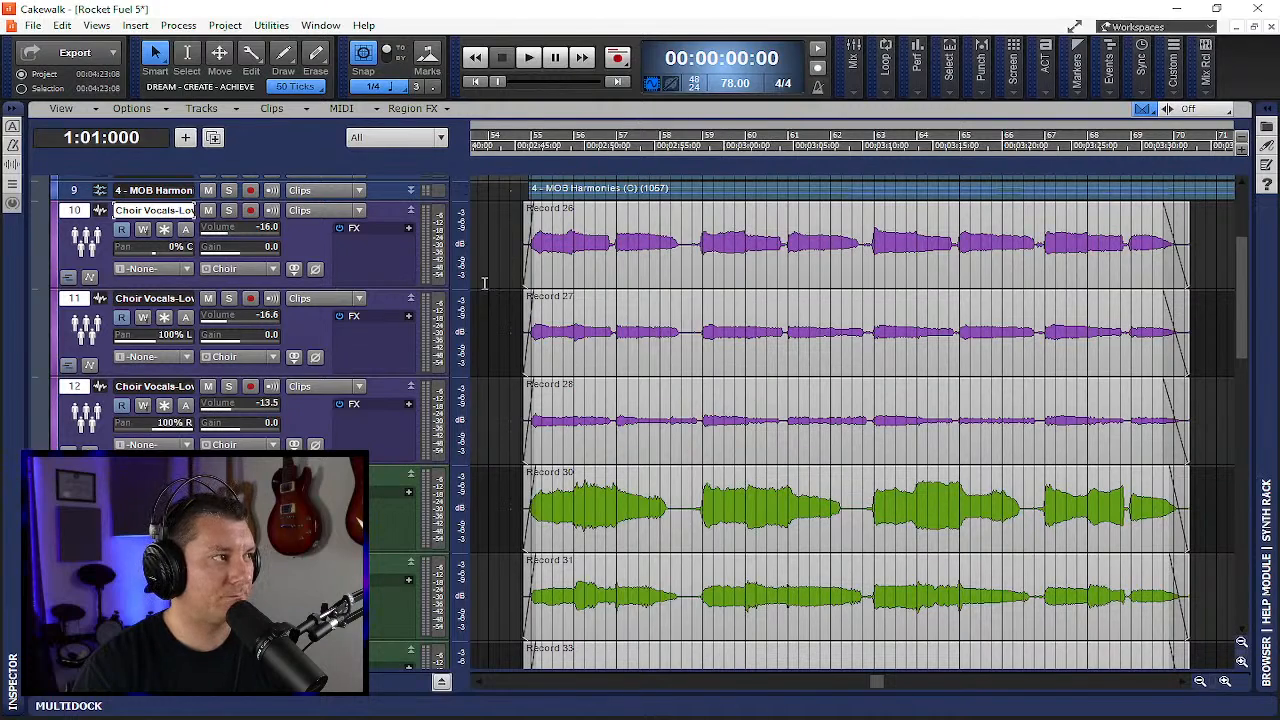
left_click(794, 214)
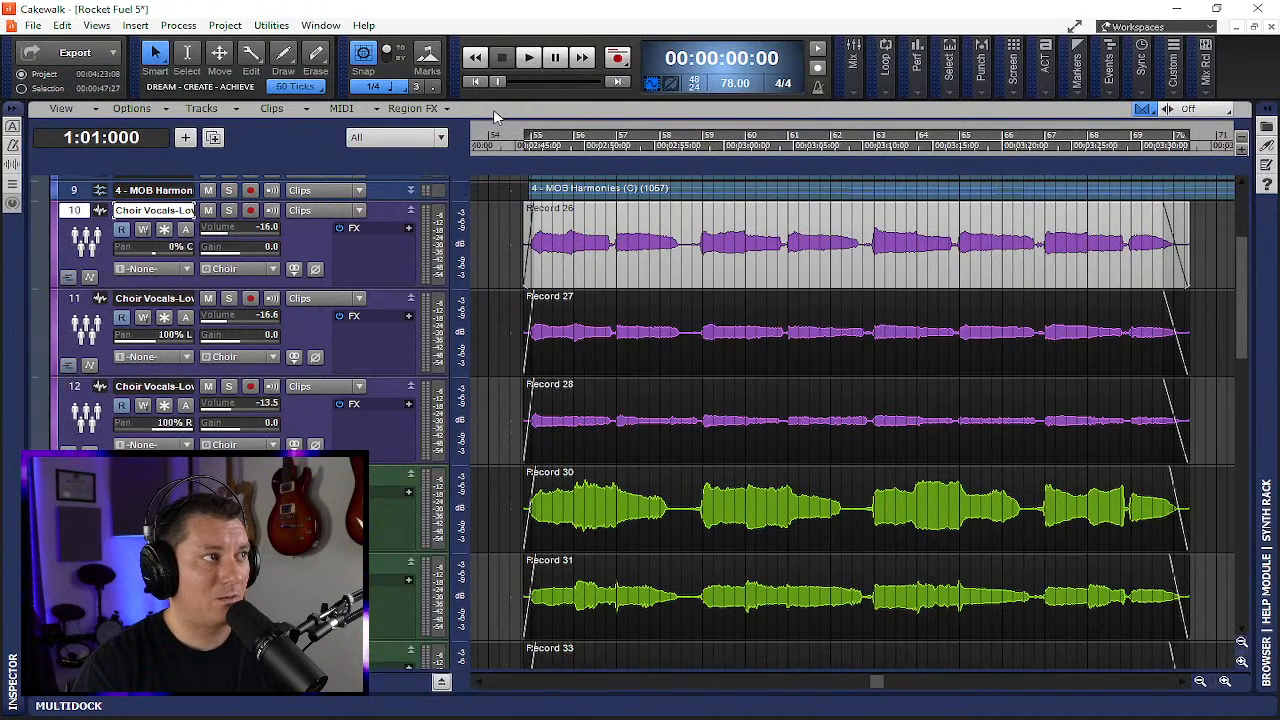
left_click(412, 108)
mouse_move(481, 160)
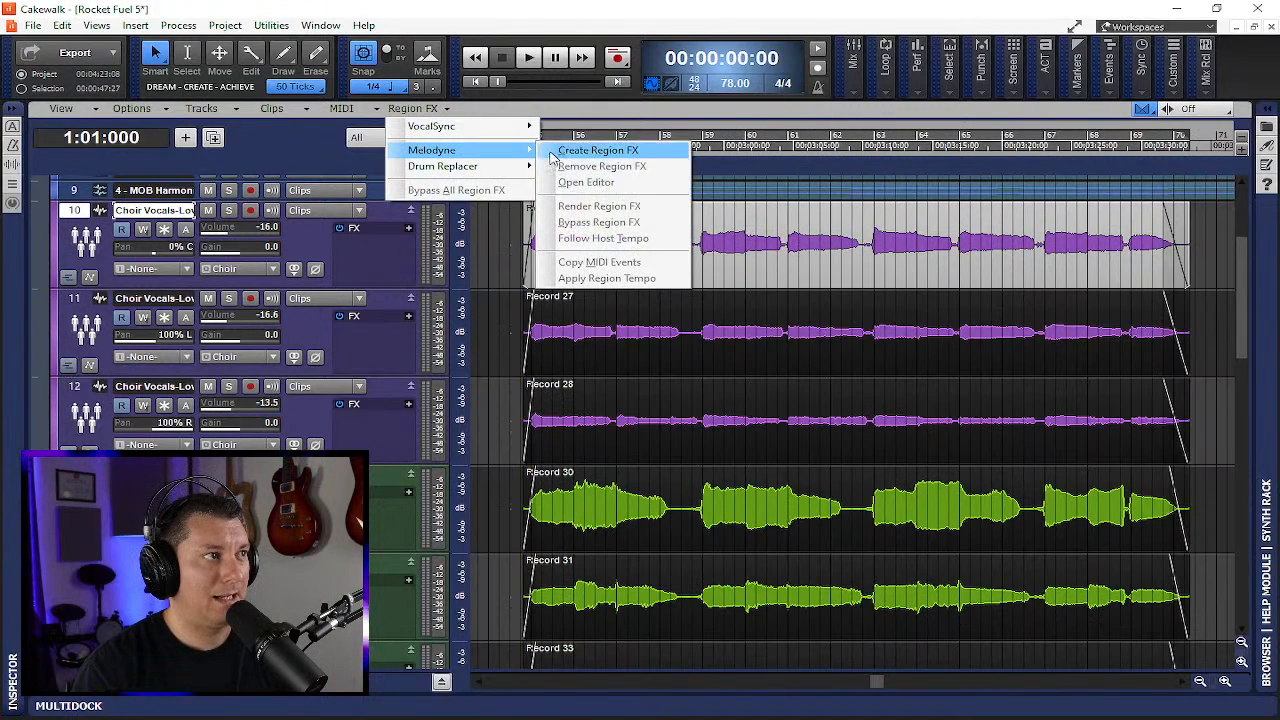
left_click(590, 149)
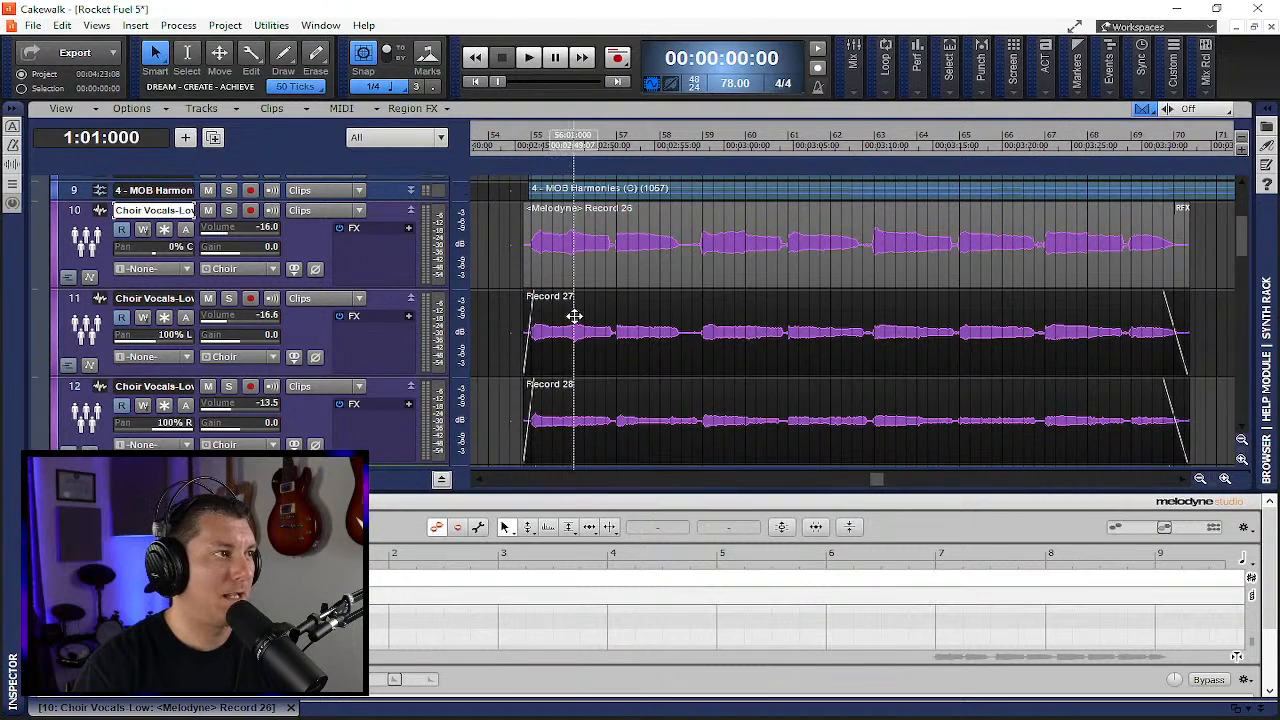
- Move the now time to bar 54 and close the Melodyne editor tab in the MultiDock
left_click(520, 136)
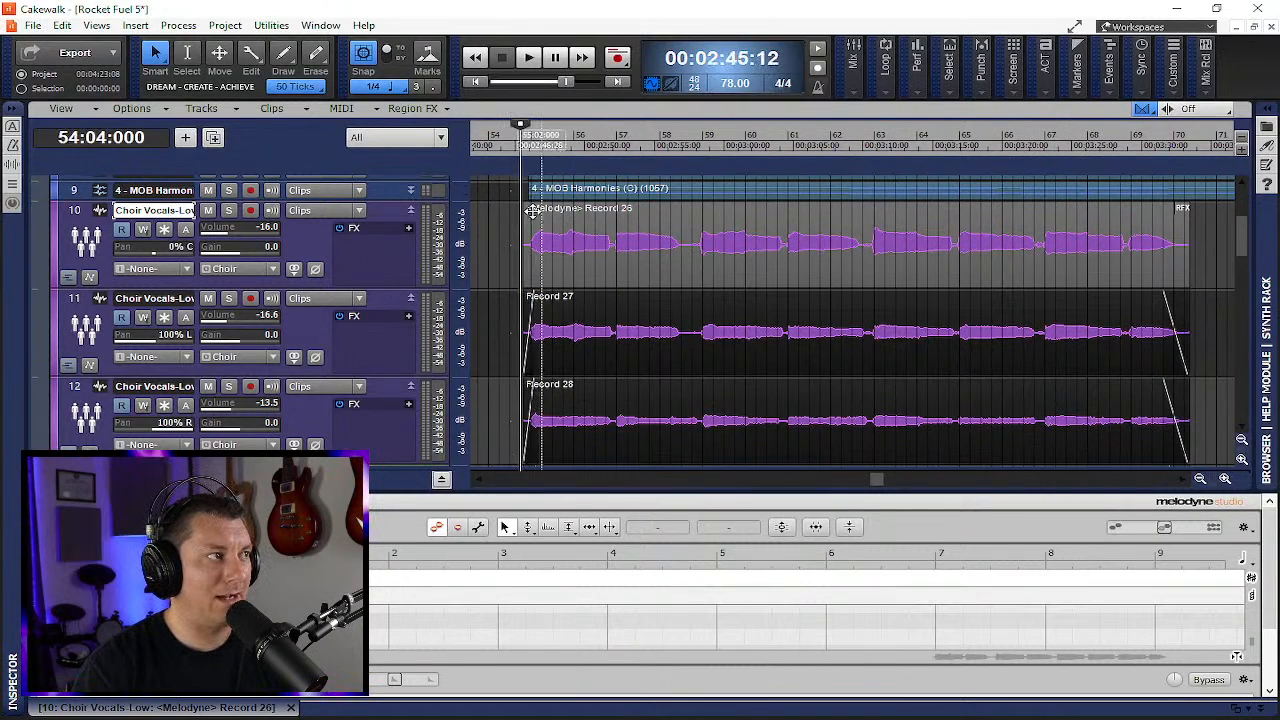
left_click(292, 707)
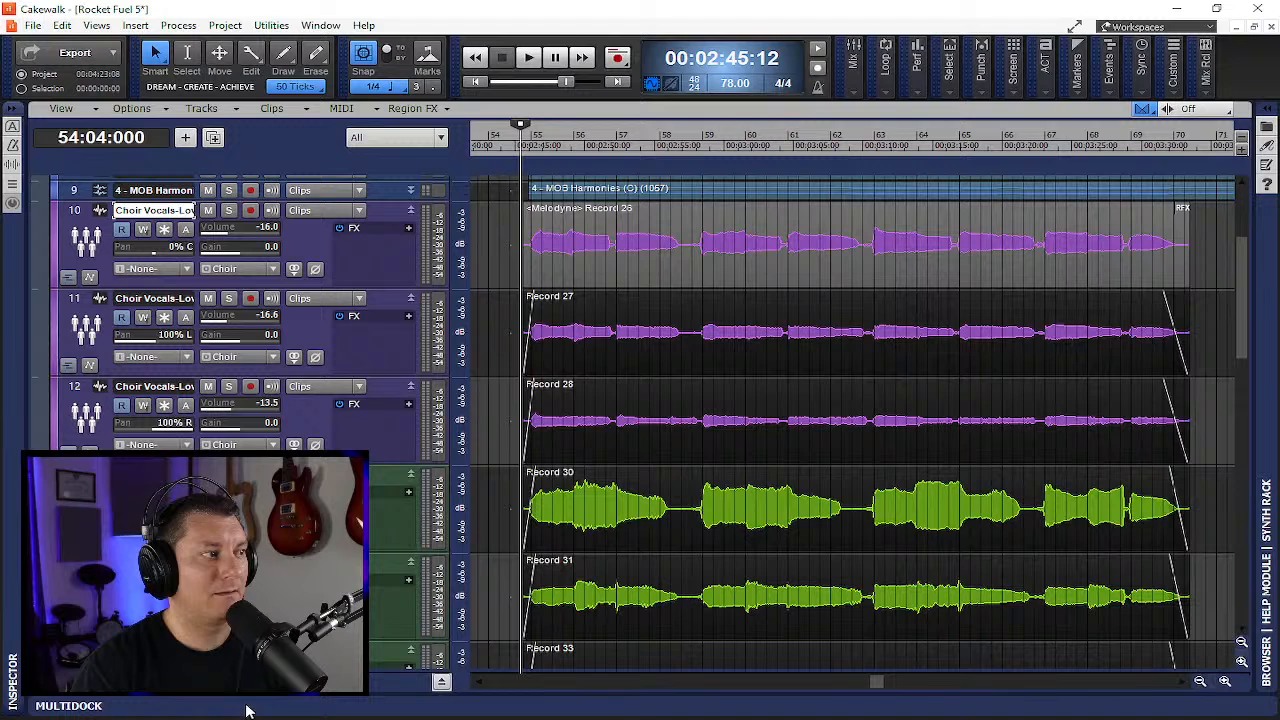
left_click(441, 682)
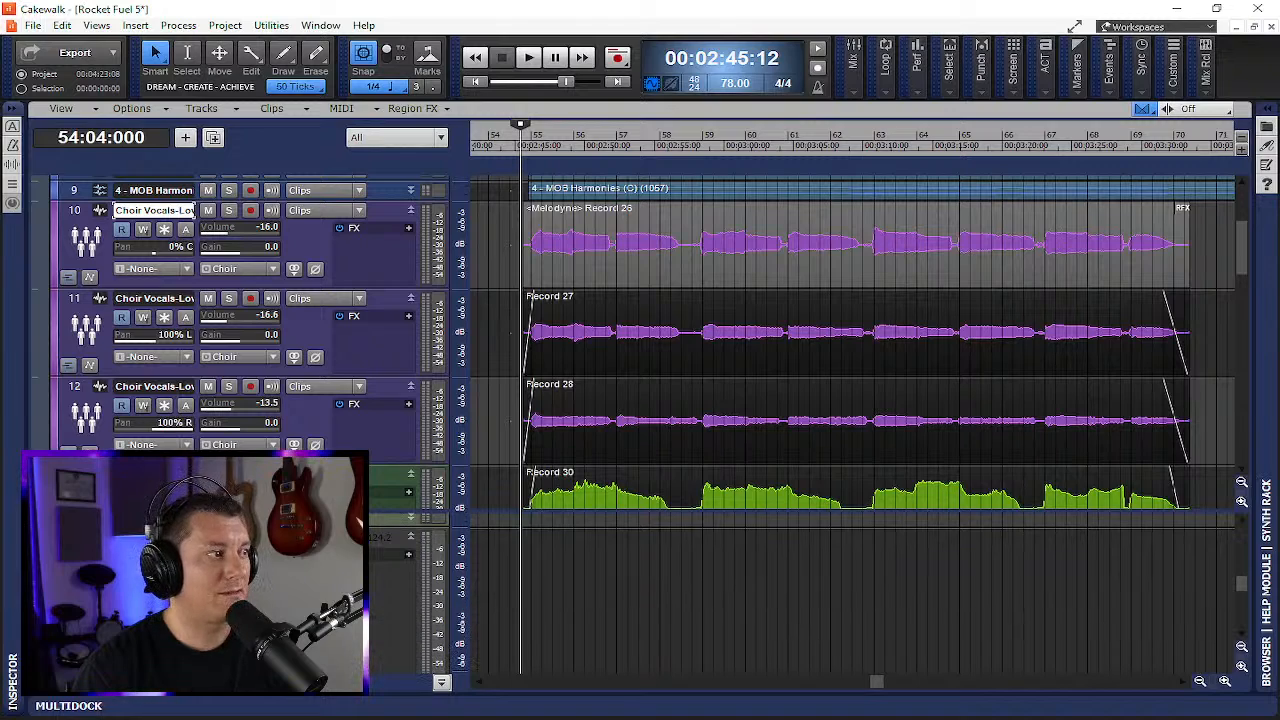
left_click(409, 594)
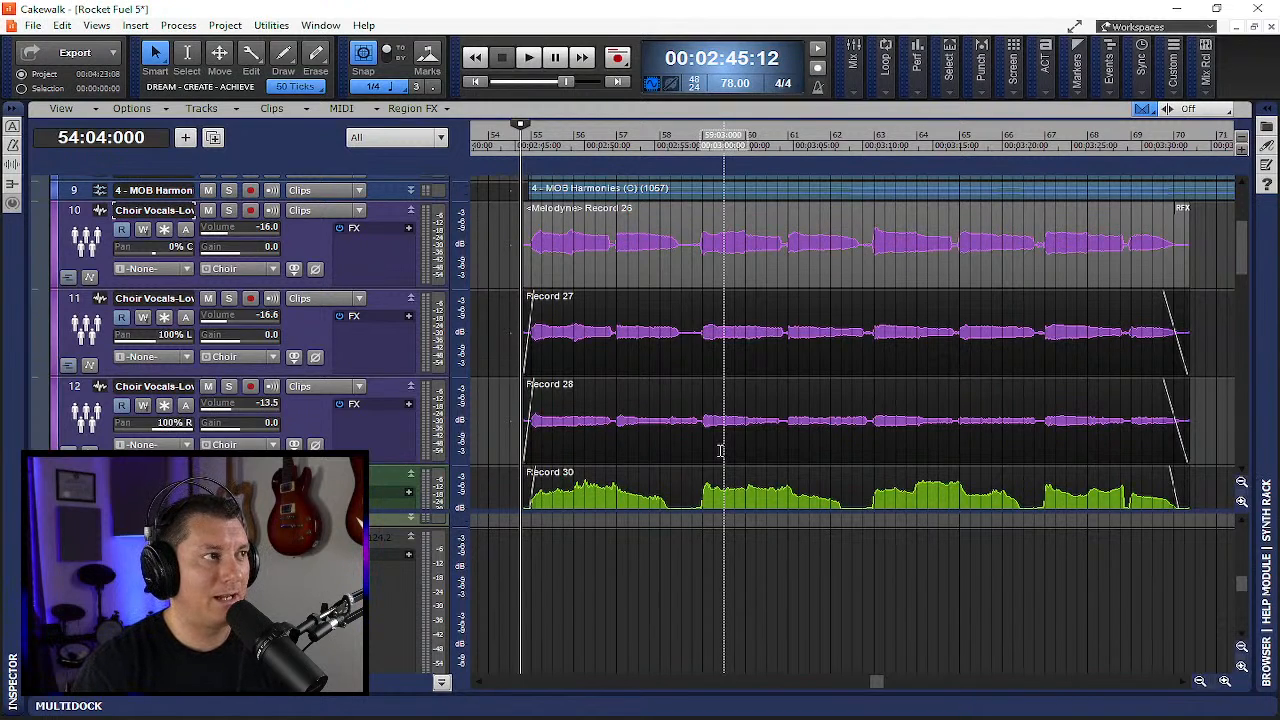
scroll(720, 450, "up", 4)
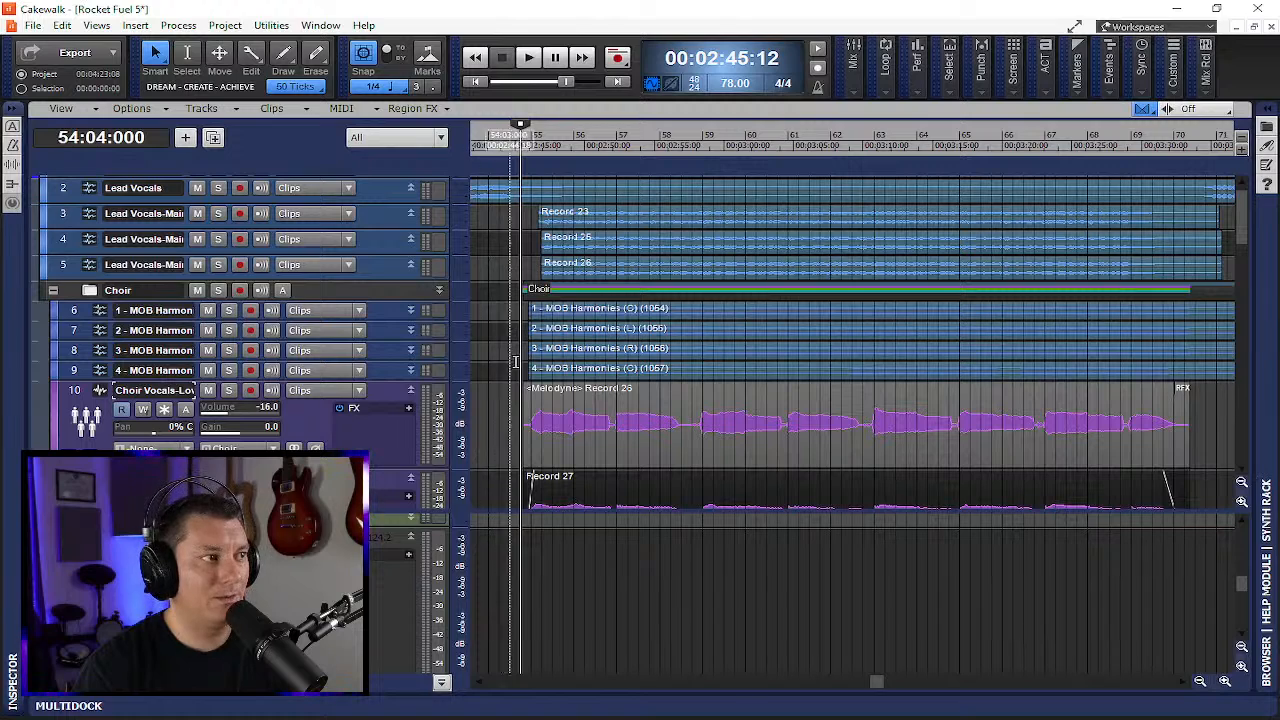
scroll(578, 365, "down", 3)
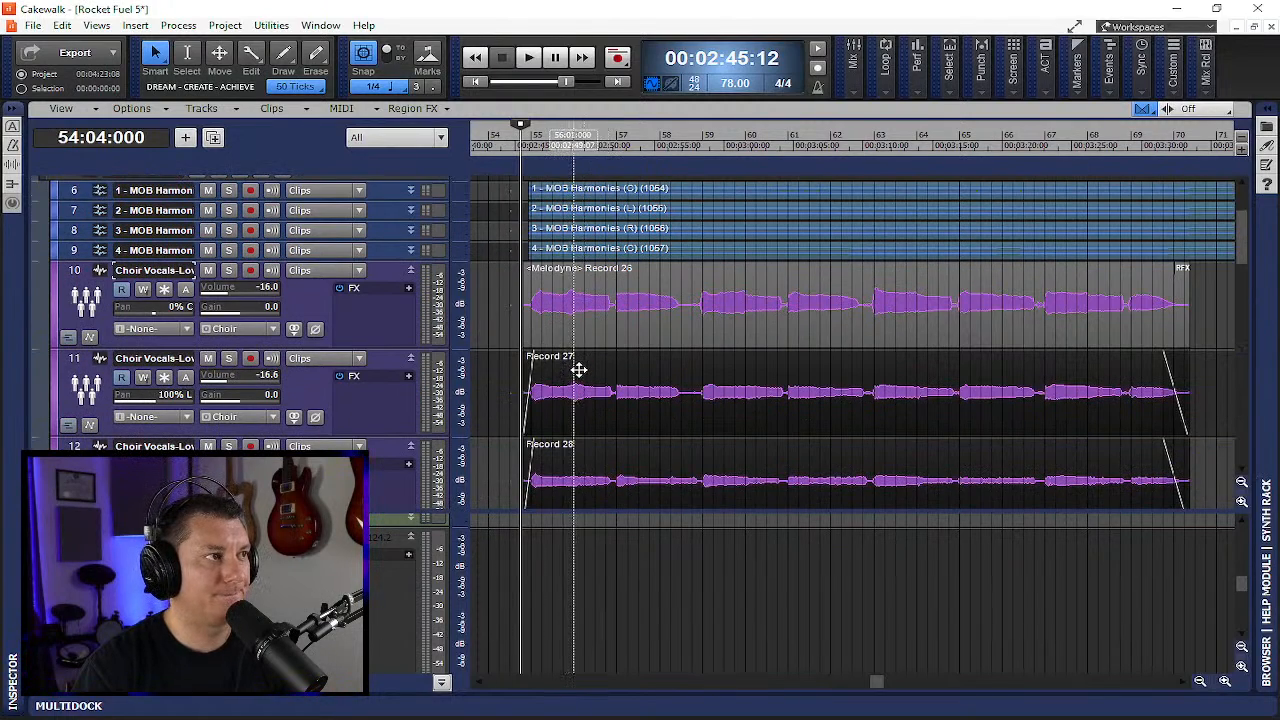
- Play back from bar 54 to hear the Melodyne clip, collapse the MultiDock and stop playback
key("space")
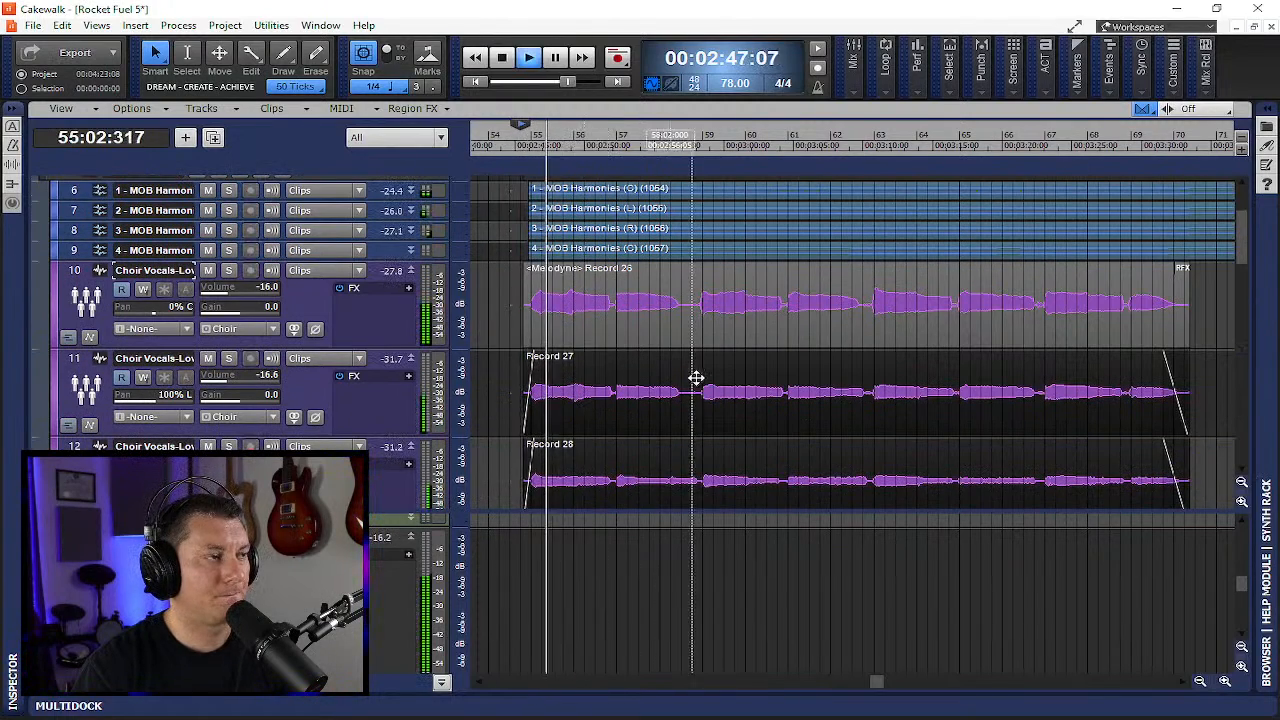
left_click(441, 681)
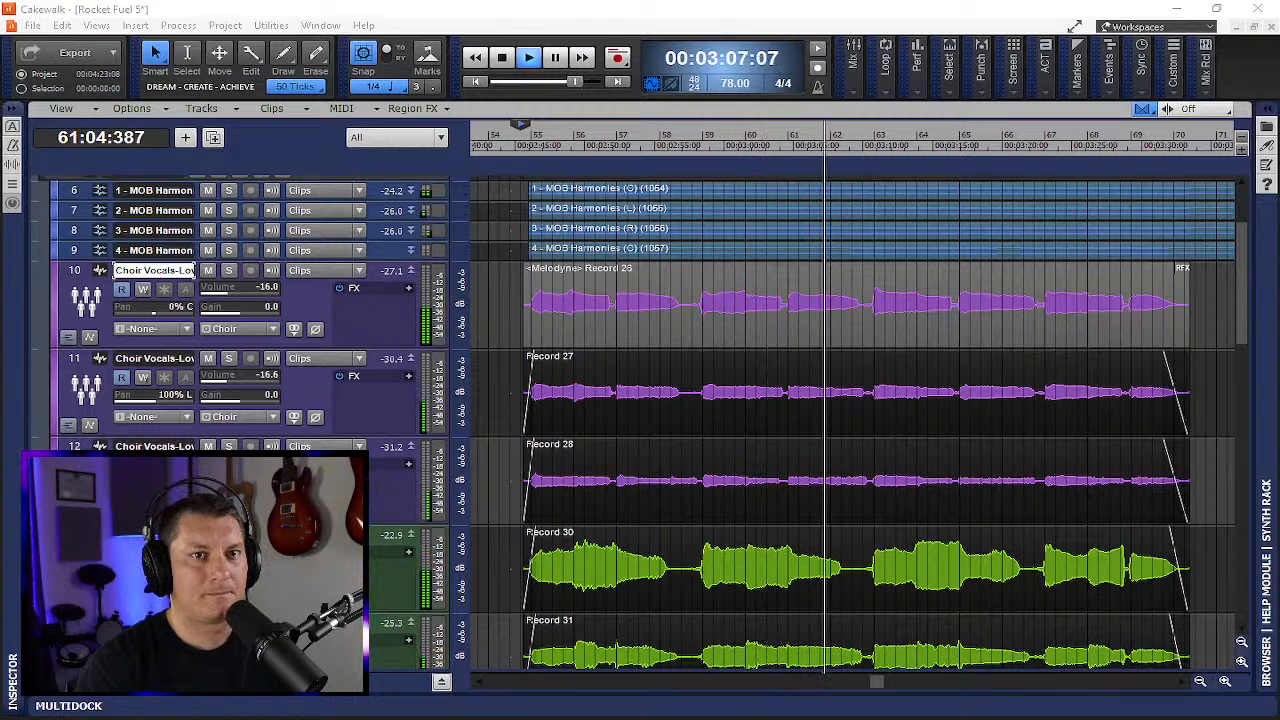
left_click(503, 58)
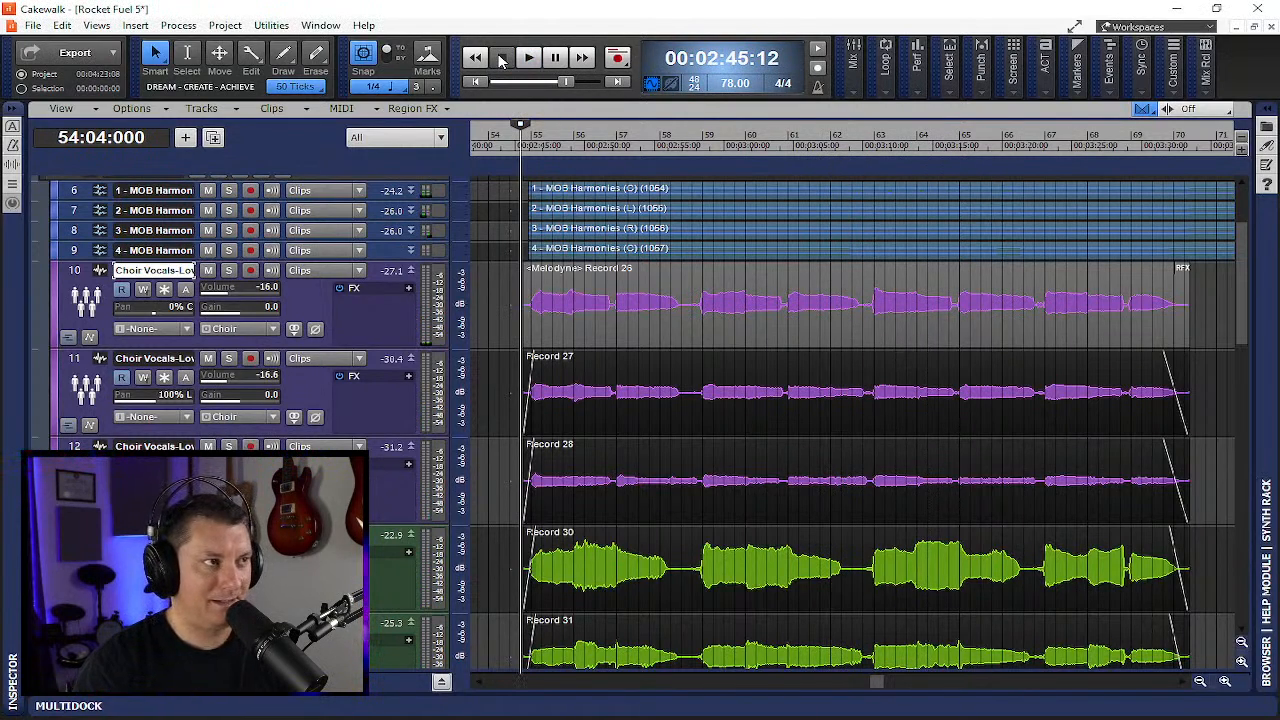
- Open the Region FX editor for Record 26 and undock the Melodyne window
right_click(1183, 271)
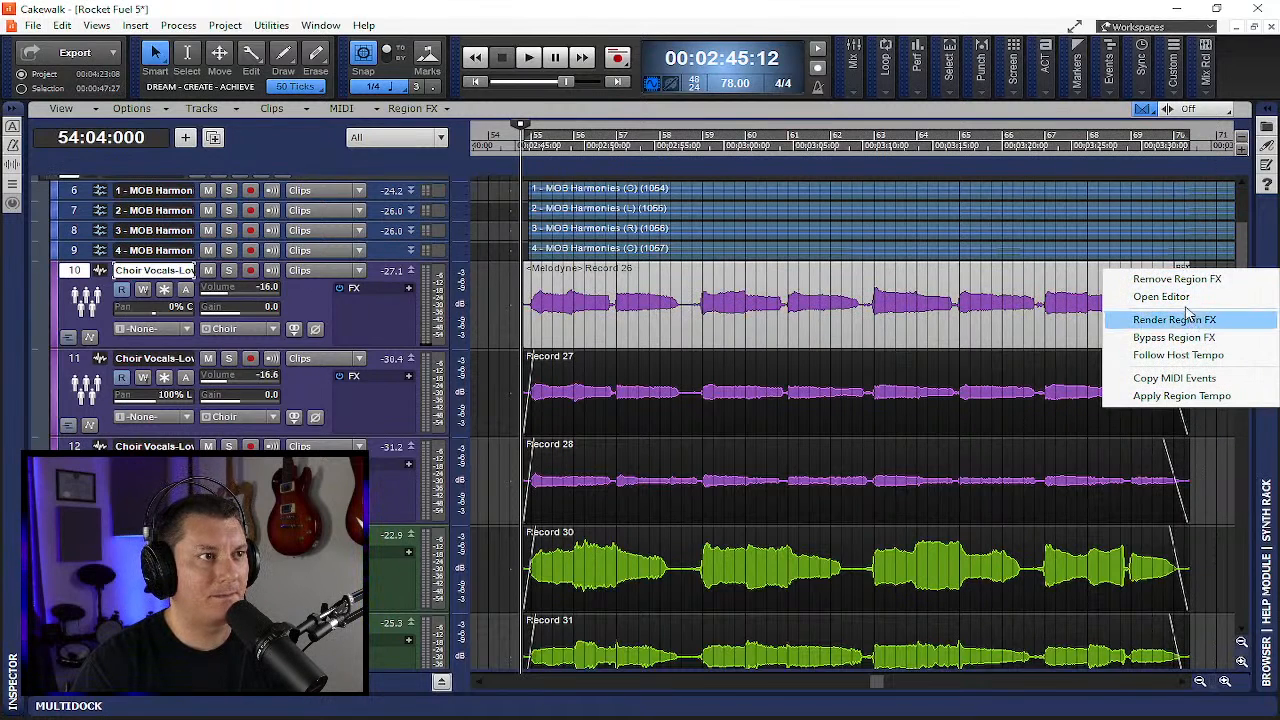
left_click(1162, 297)
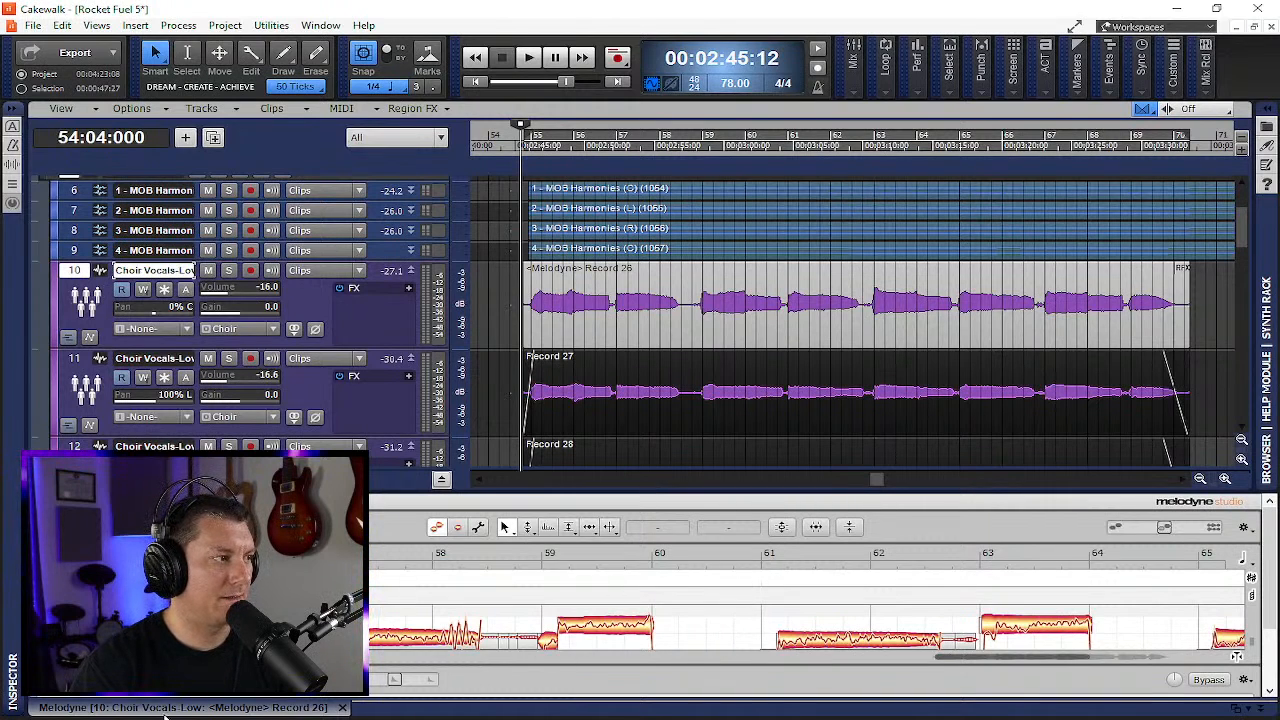
left_click_drag(262, 707, 293, 4)
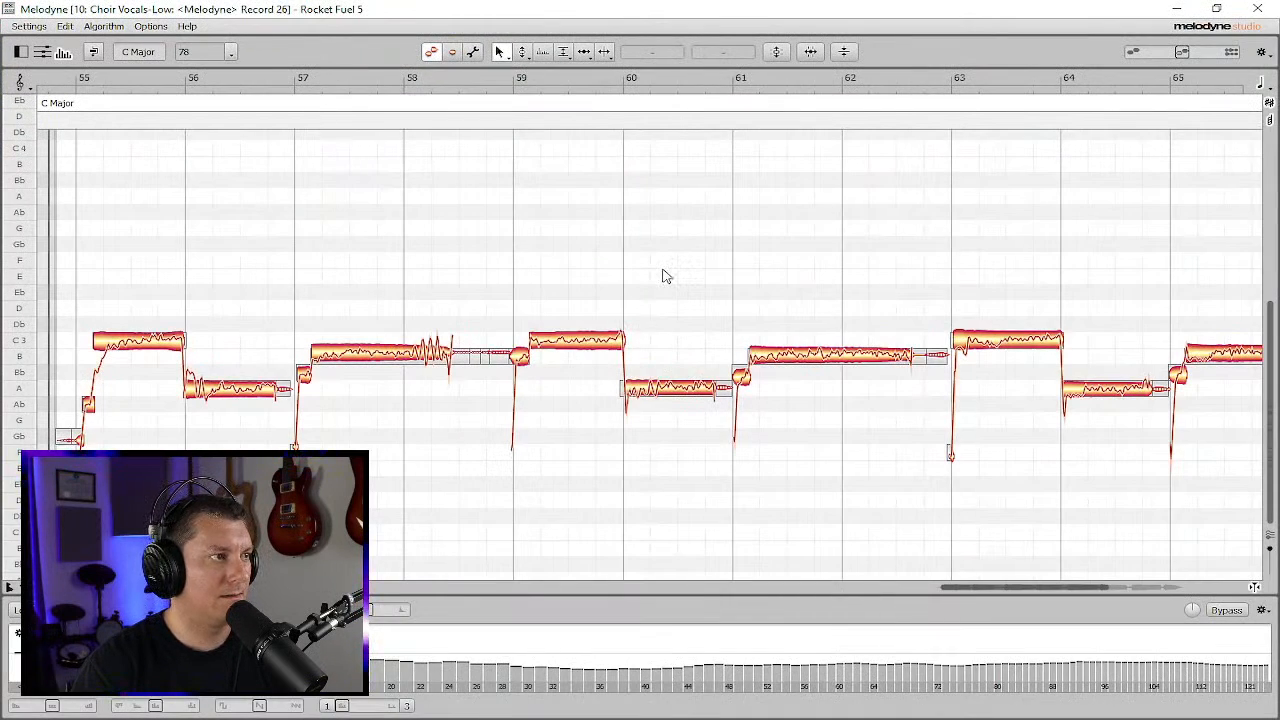
- Select all notes and apply pitch correction with Pitch Center and Pitch Drift both at 79%
key("ctrl+a")
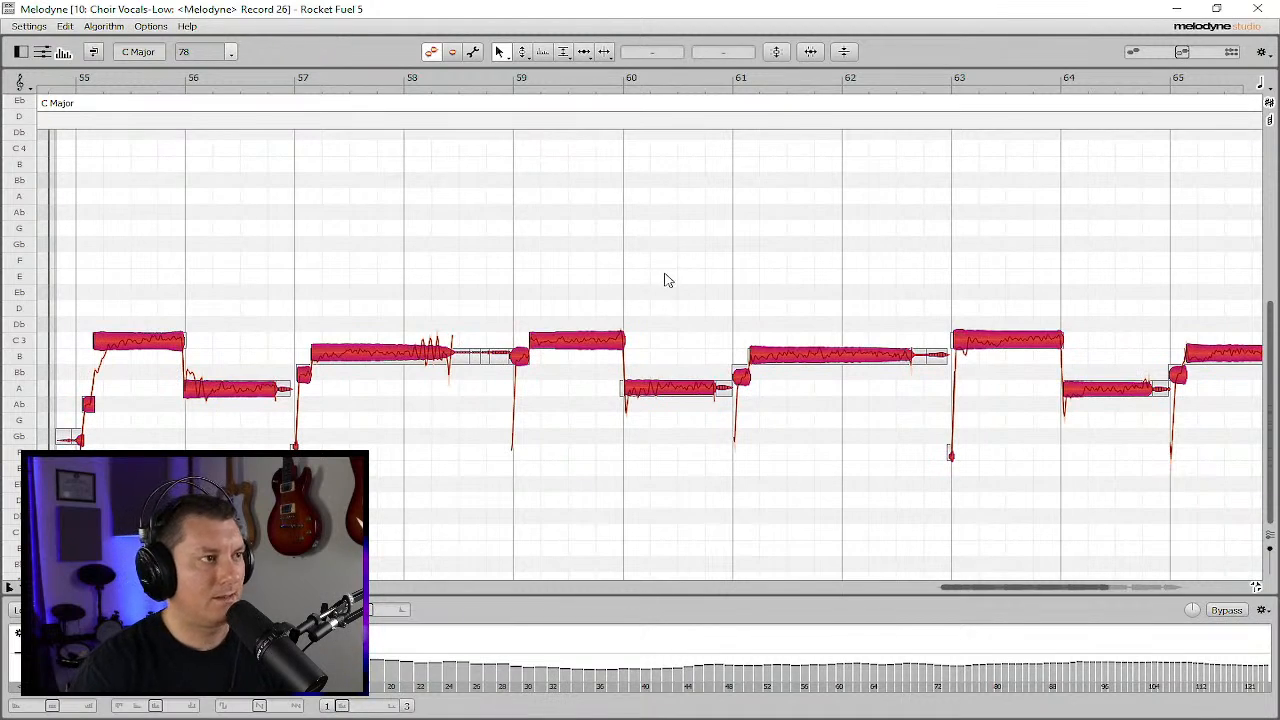
left_click(778, 52)
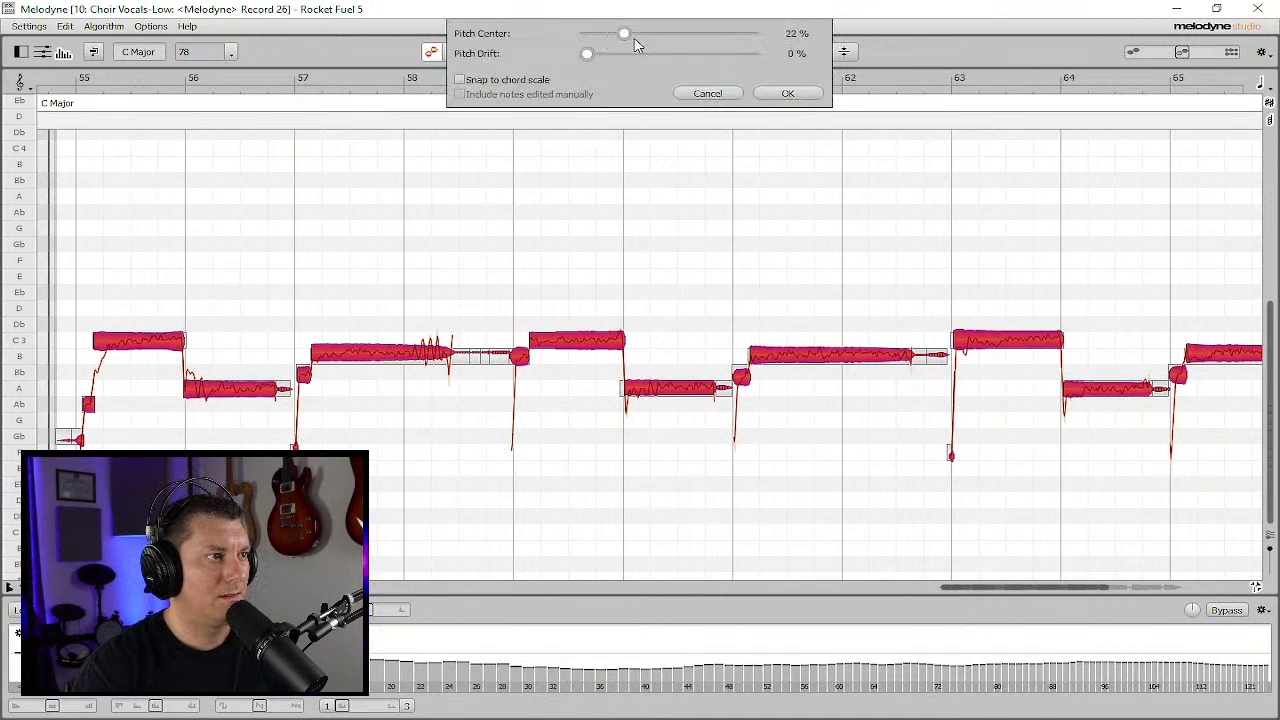
left_click_drag(636, 44, 708, 54)
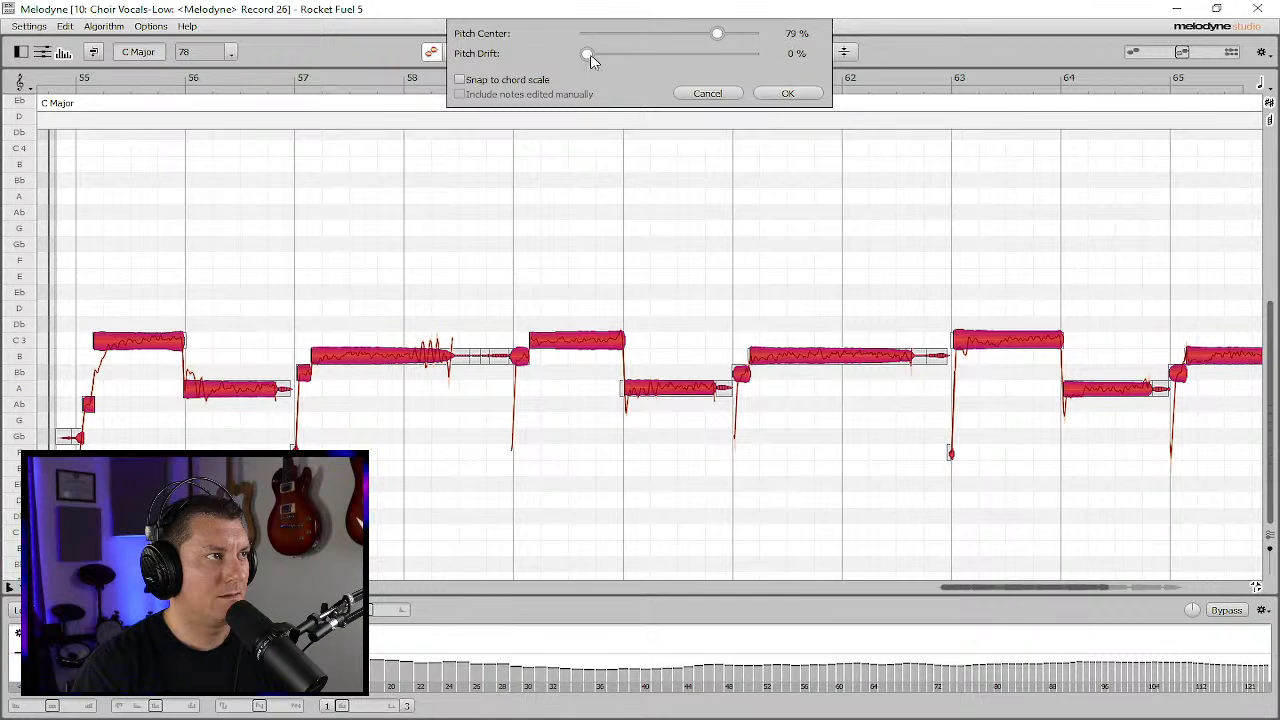
left_click_drag(591, 60, 720, 60)
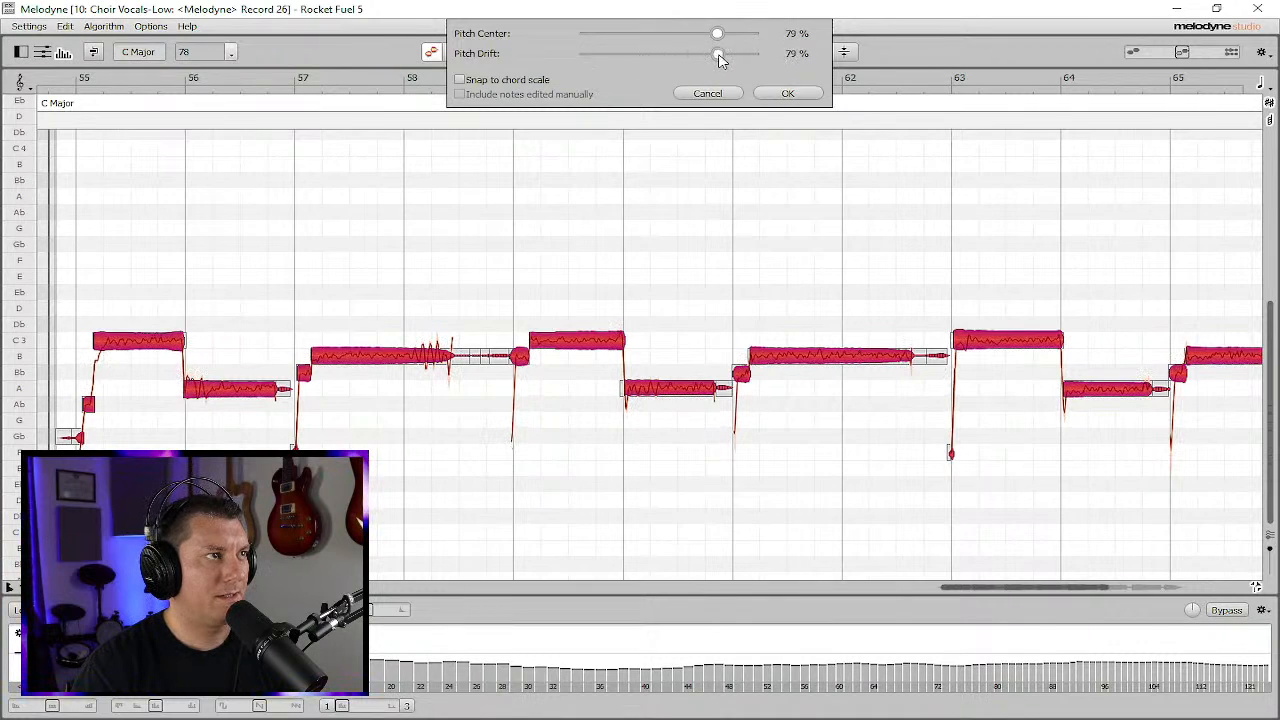
left_click(787, 93)
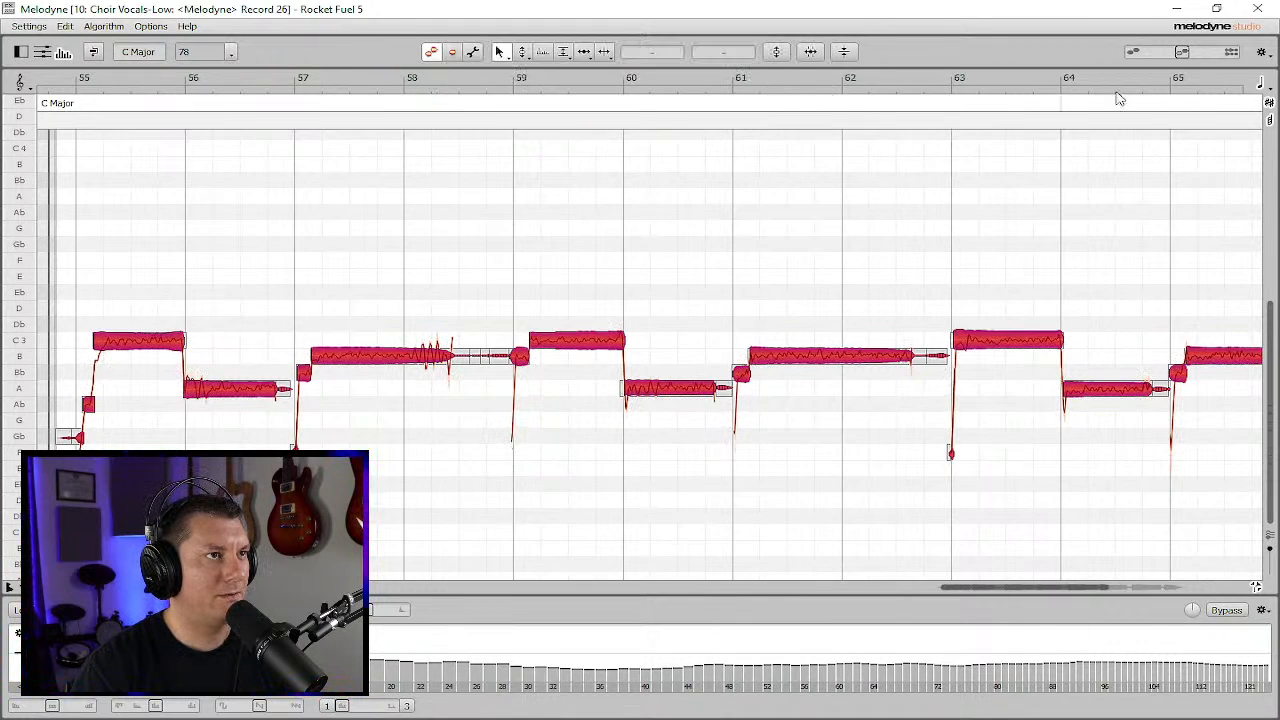
- Close the Melodyne window and render the Region FX on the Record 26 clip
left_click(1266, 10)
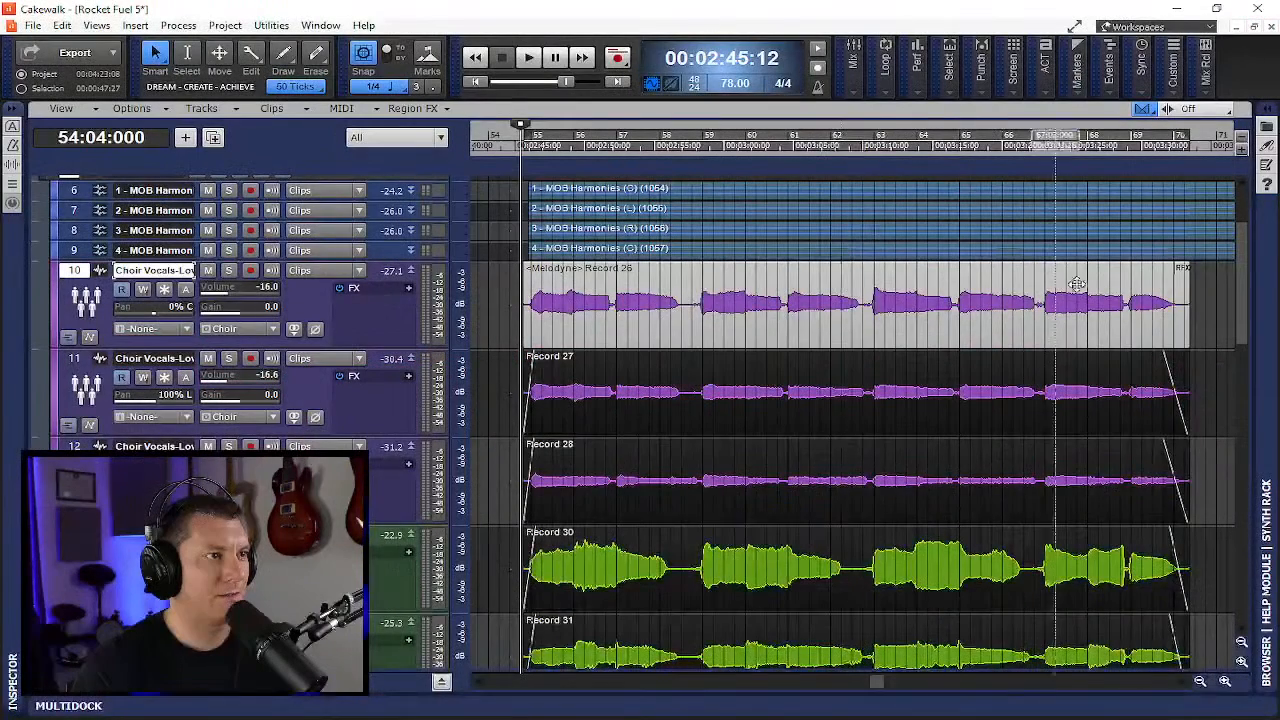
right_click(1183, 269)
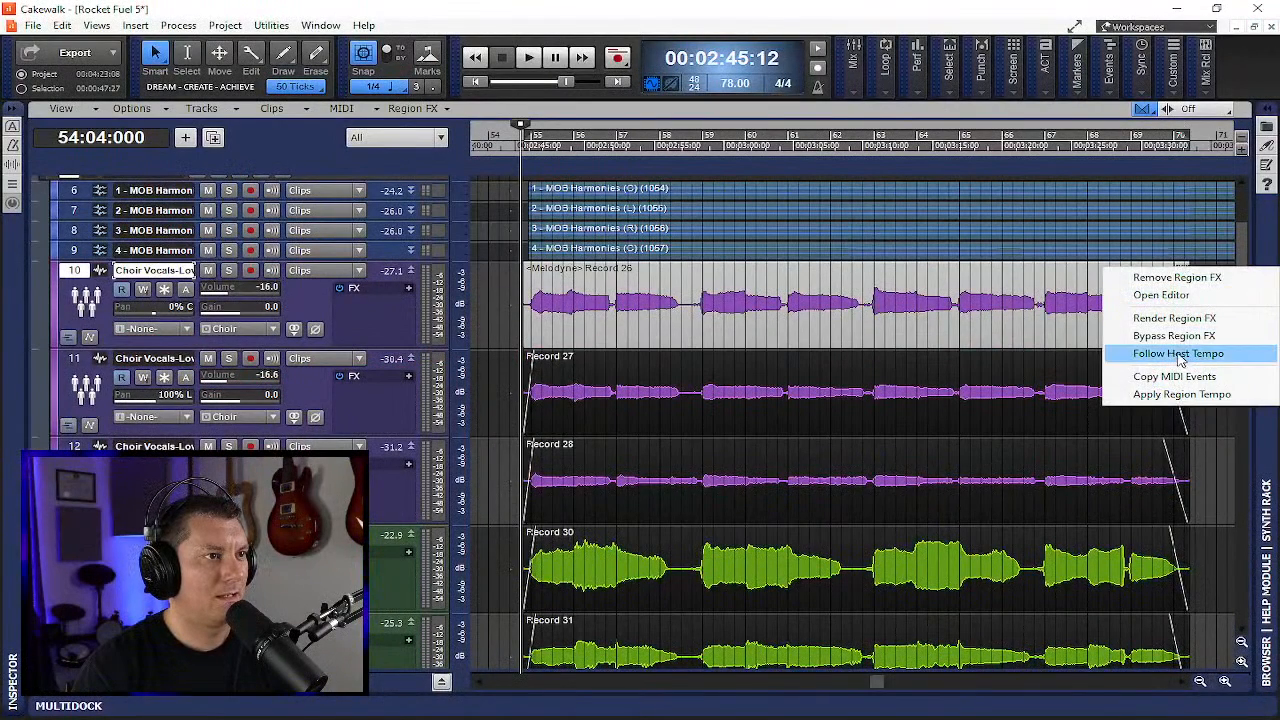
left_click(1172, 318)
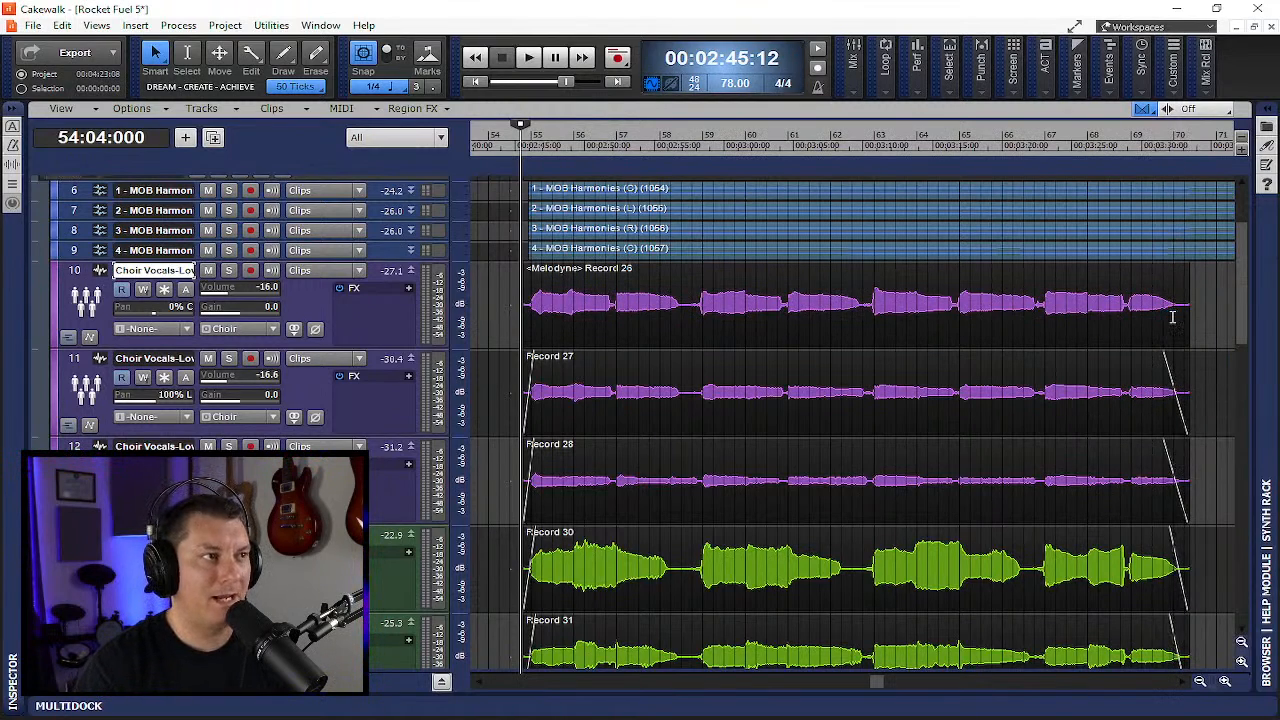
- Create a Melodyne Region FX on the Record 27 clip in track 11
left_click(580, 360)
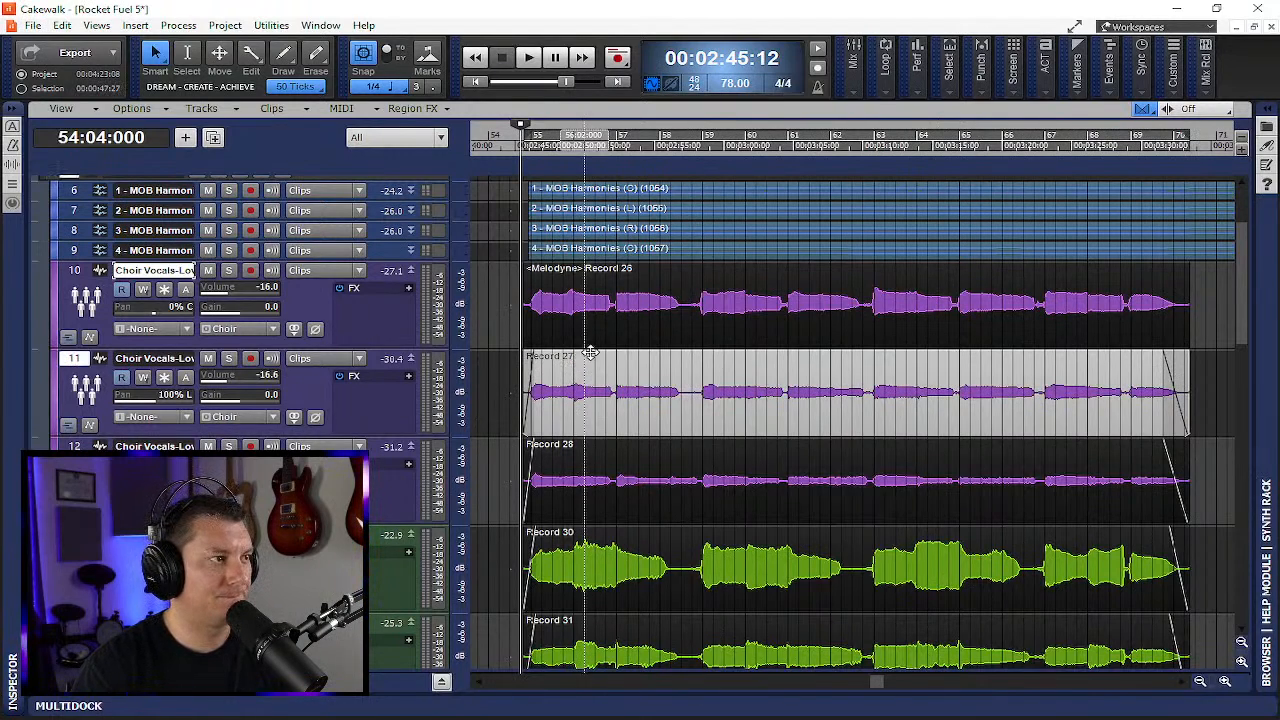
left_click(432, 107)
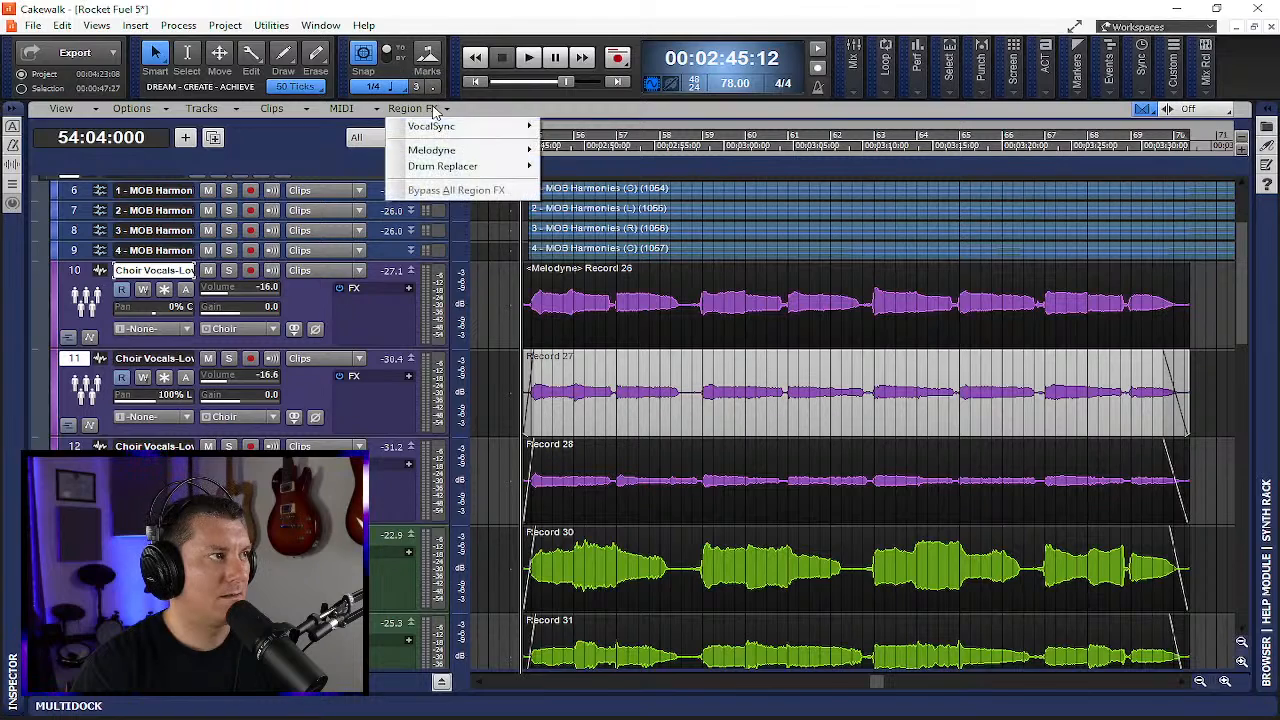
mouse_move(464, 155)
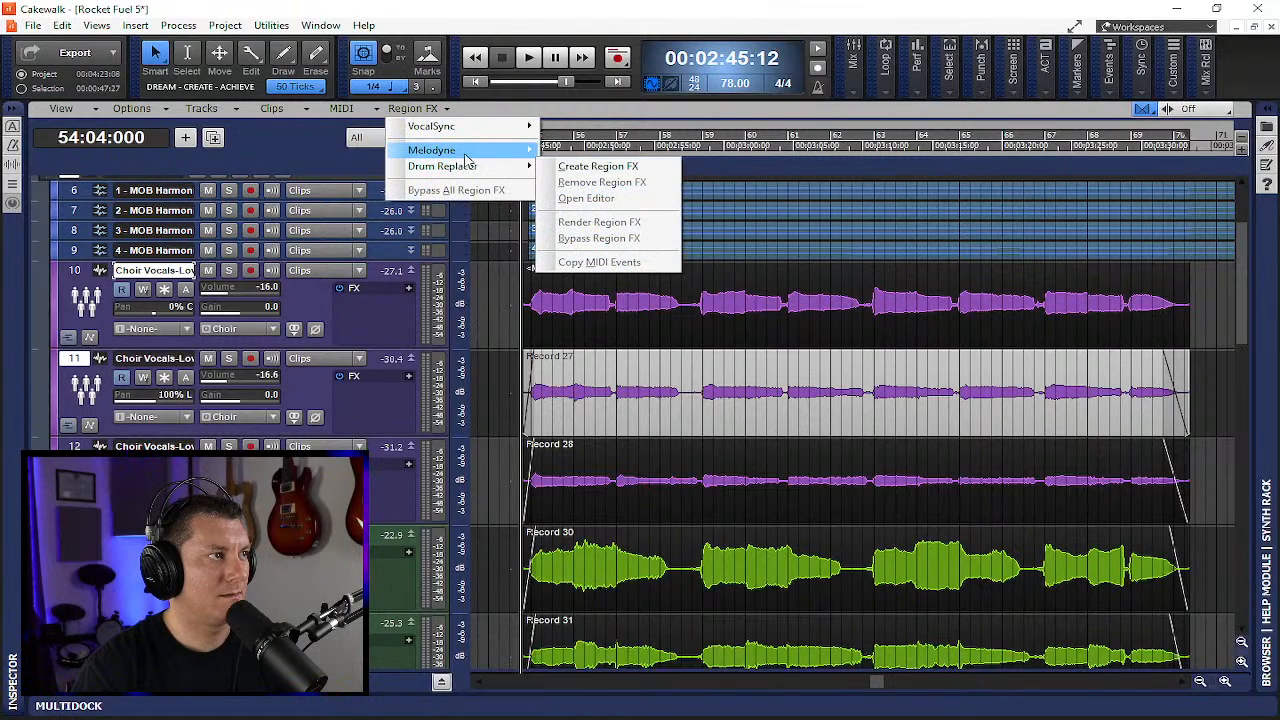
left_click(597, 166)
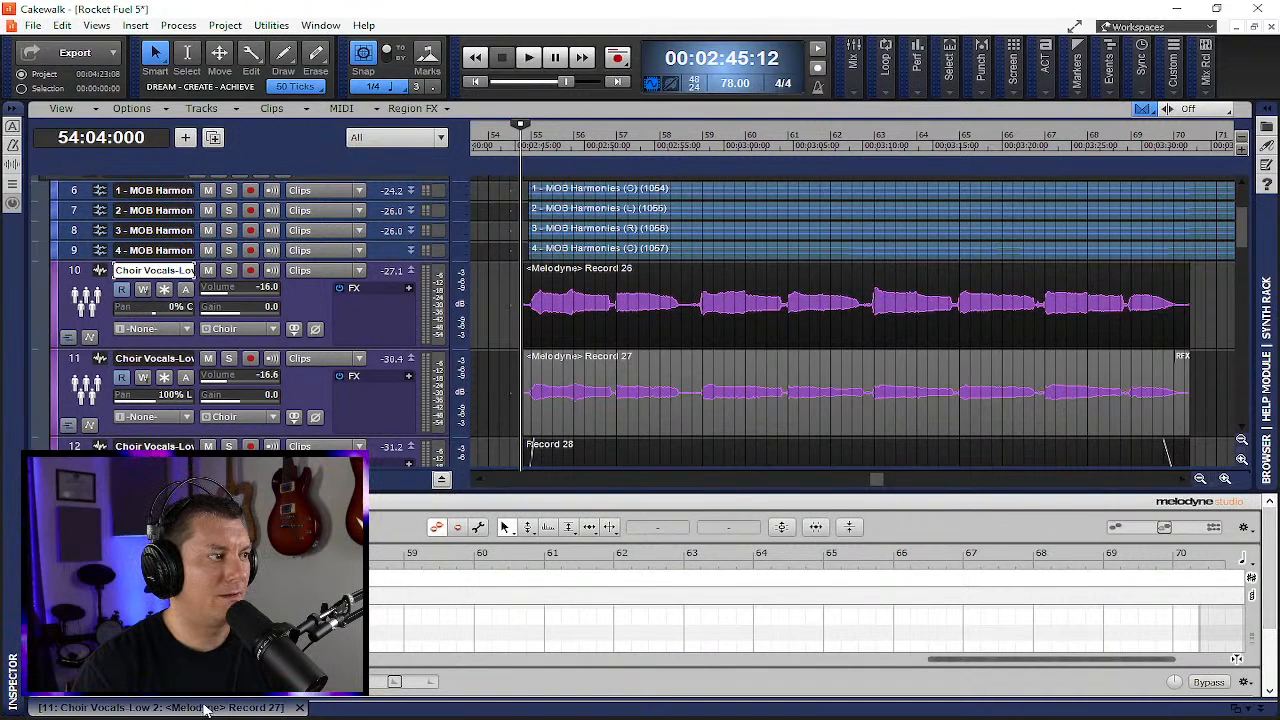
- Undock the Melodyne window for Record 27 and apply pitch correction to all its notes with Pitch Center at 83%
left_click_drag(205, 708, 425, 5)
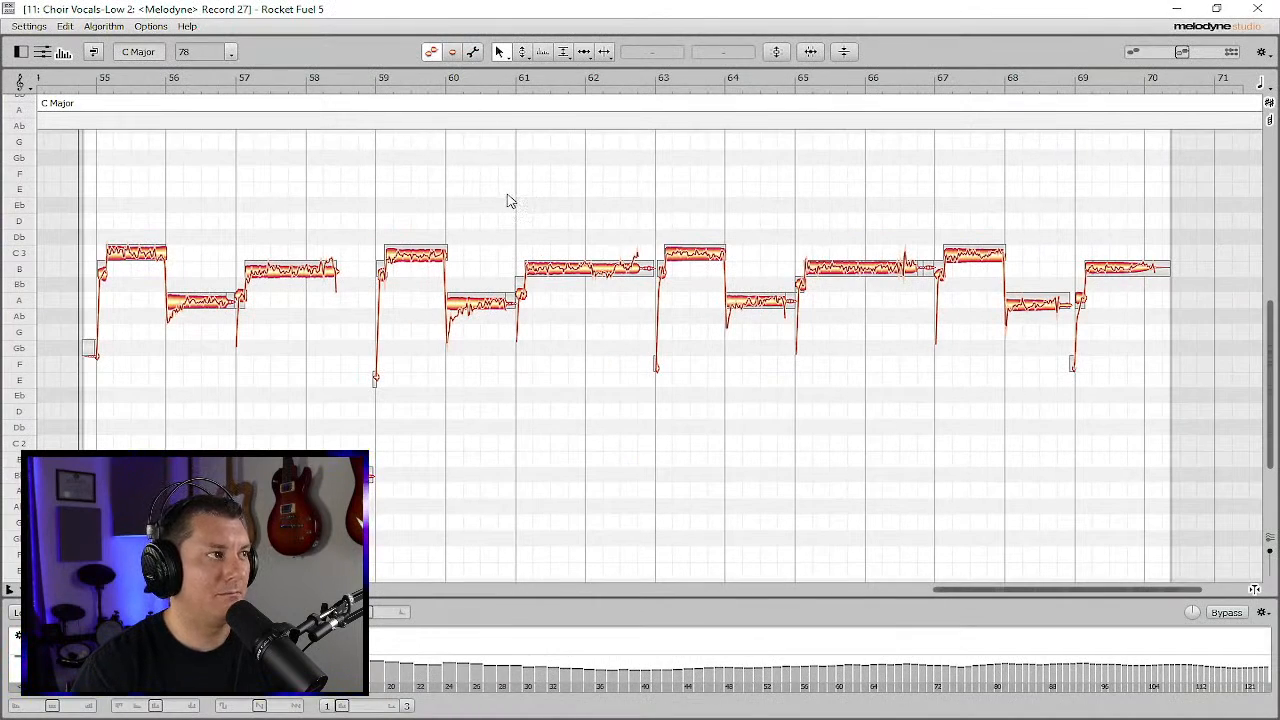
key("ctrl+a")
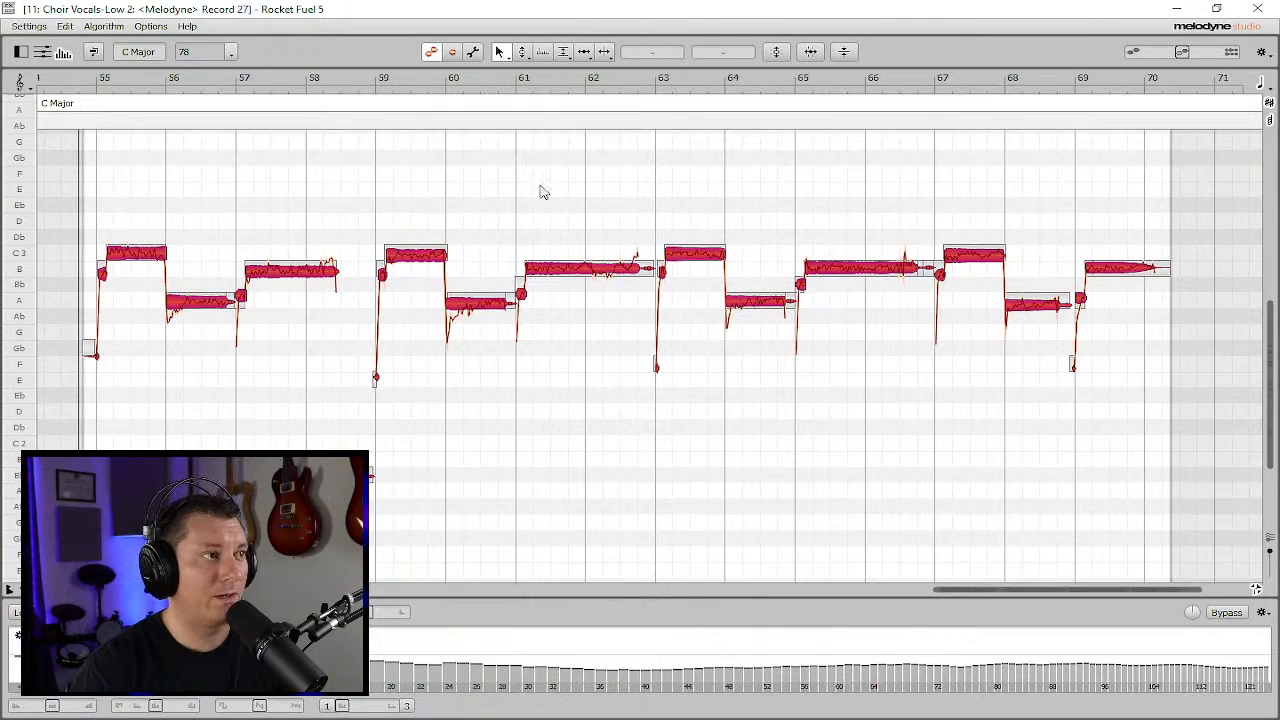
left_click(776, 52)
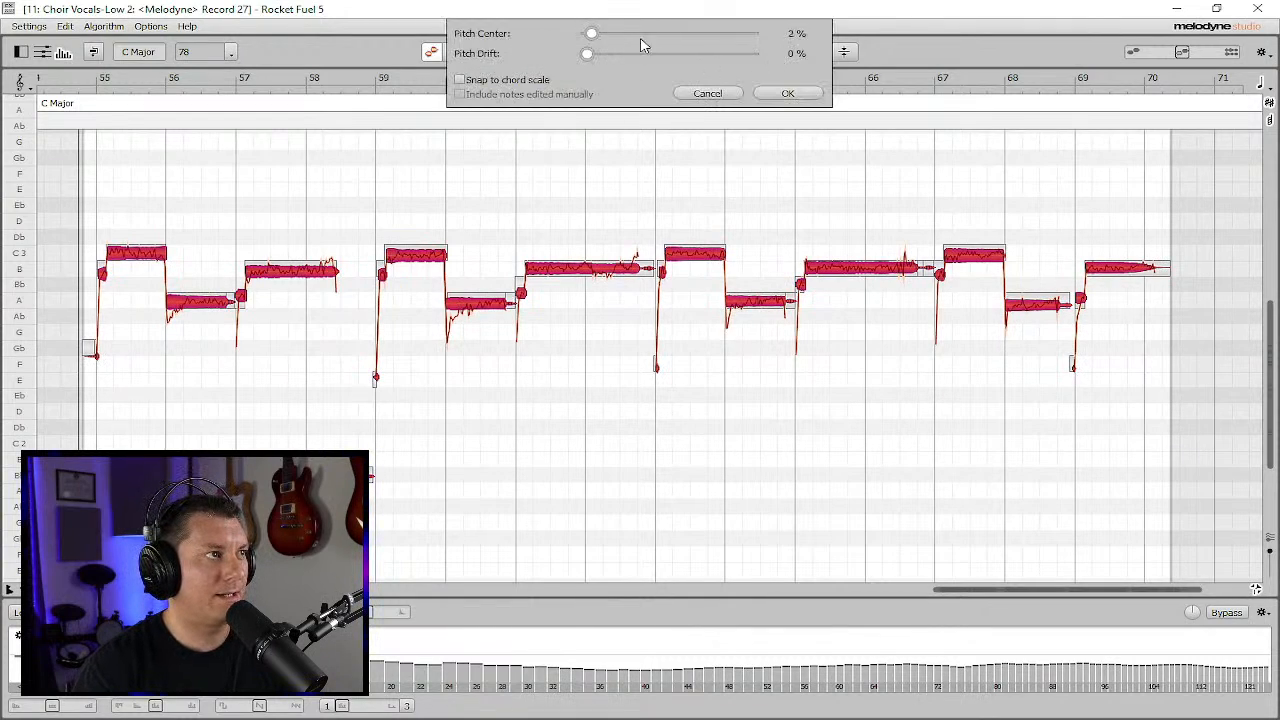
left_click_drag(591, 33, 724, 33)
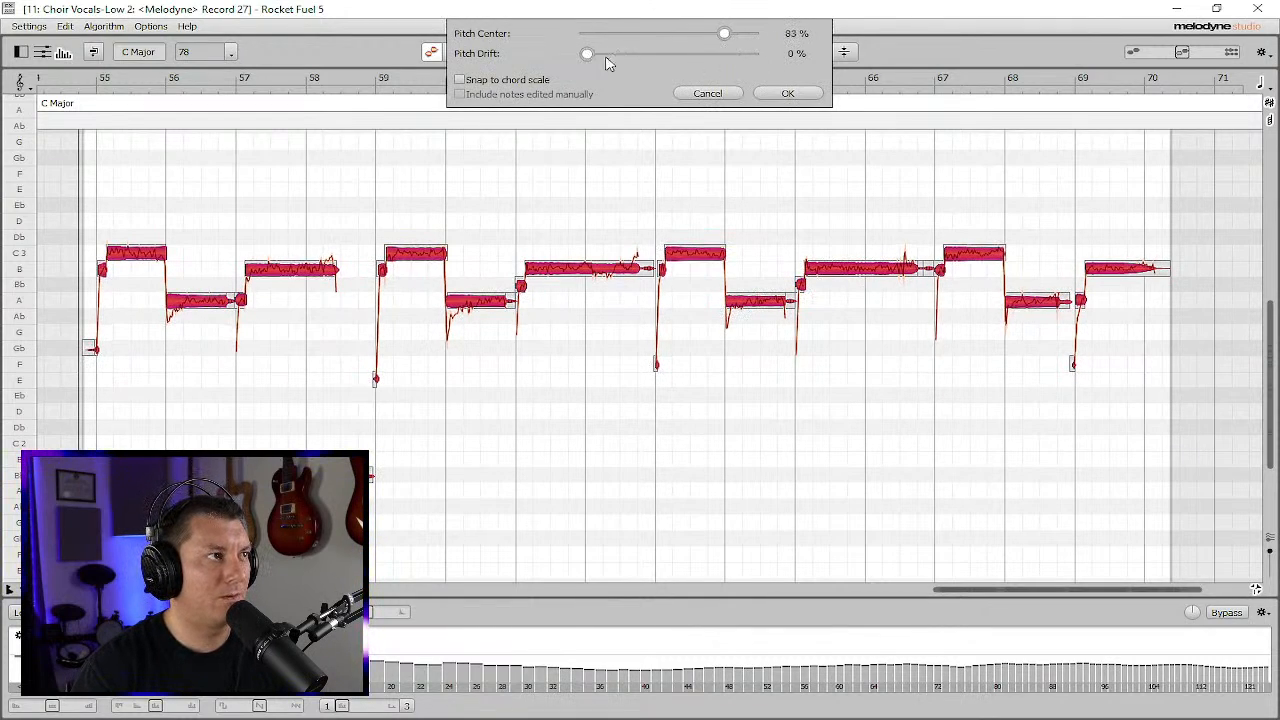
left_click_drag(590, 54, 696, 54)
left_click(787, 93)
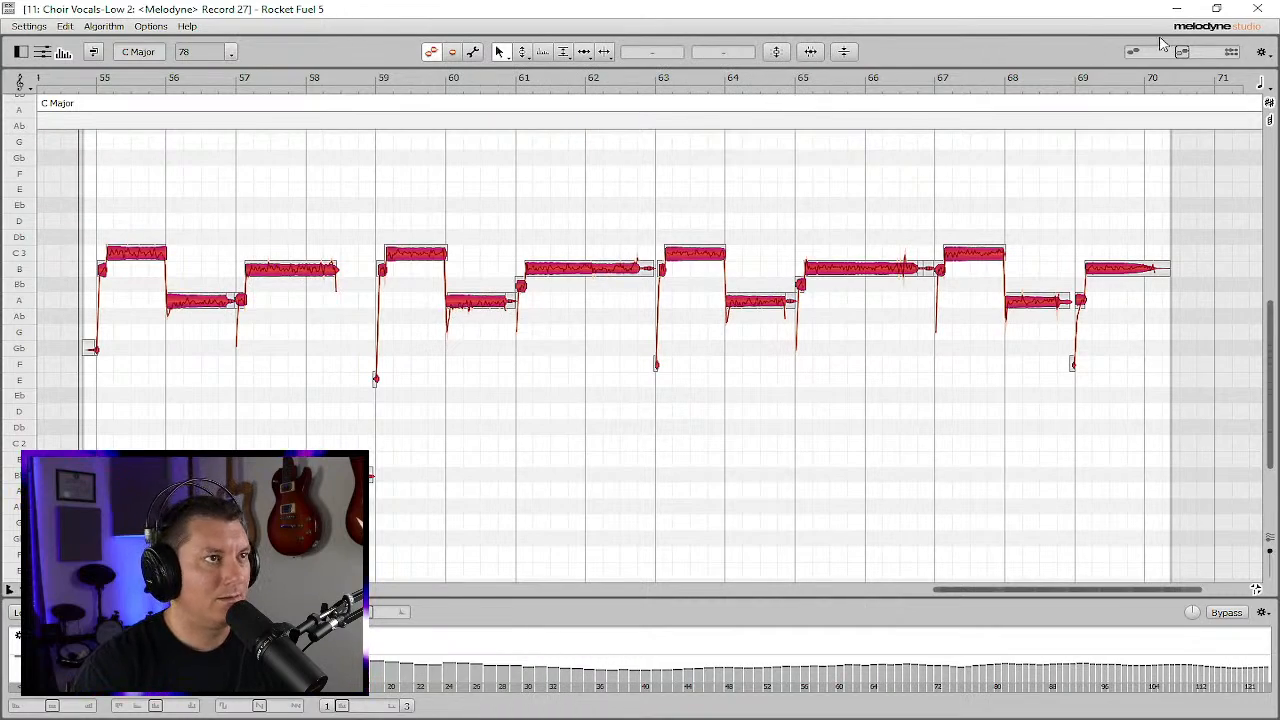
- Close the Melodyne window and render the Region FX on the Record 27 clip
left_click(1257, 8)
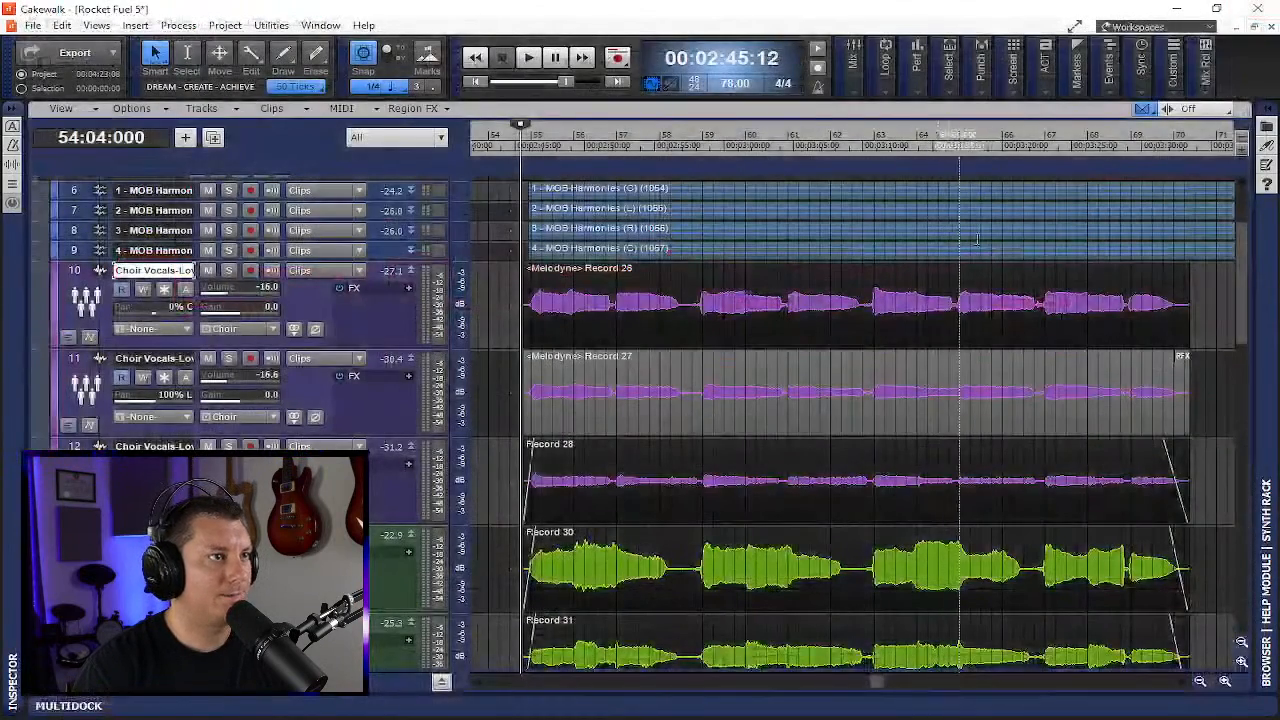
right_click(1186, 364)
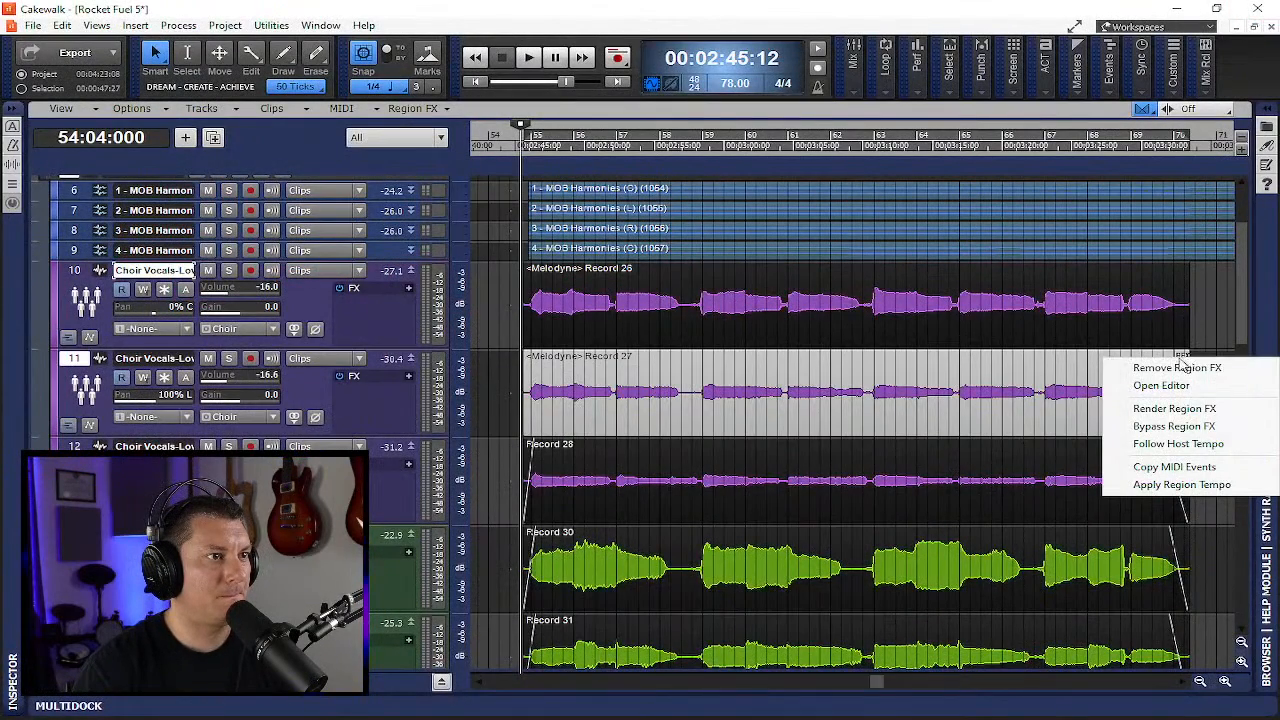
left_click(1194, 412)
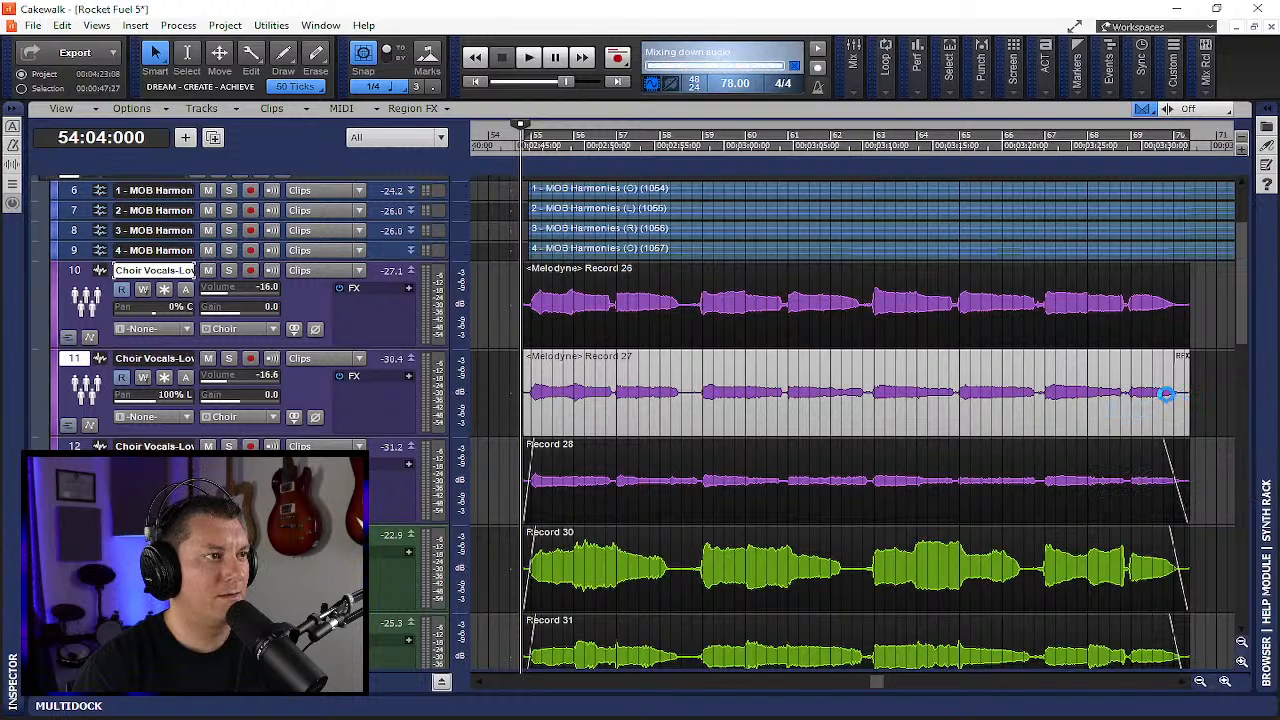
- Create a Melodyne Region FX on the Record 28 clip in track 12
left_click(988, 465)
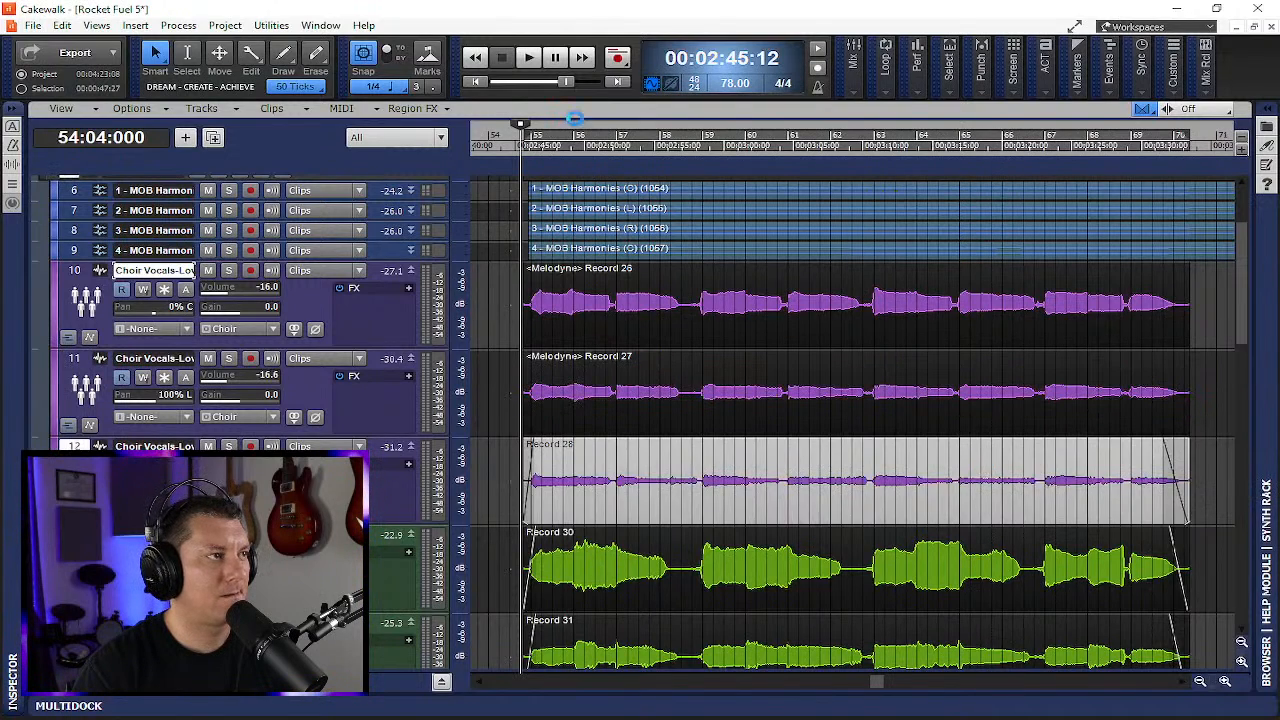
left_click(420, 108)
mouse_move(462, 158)
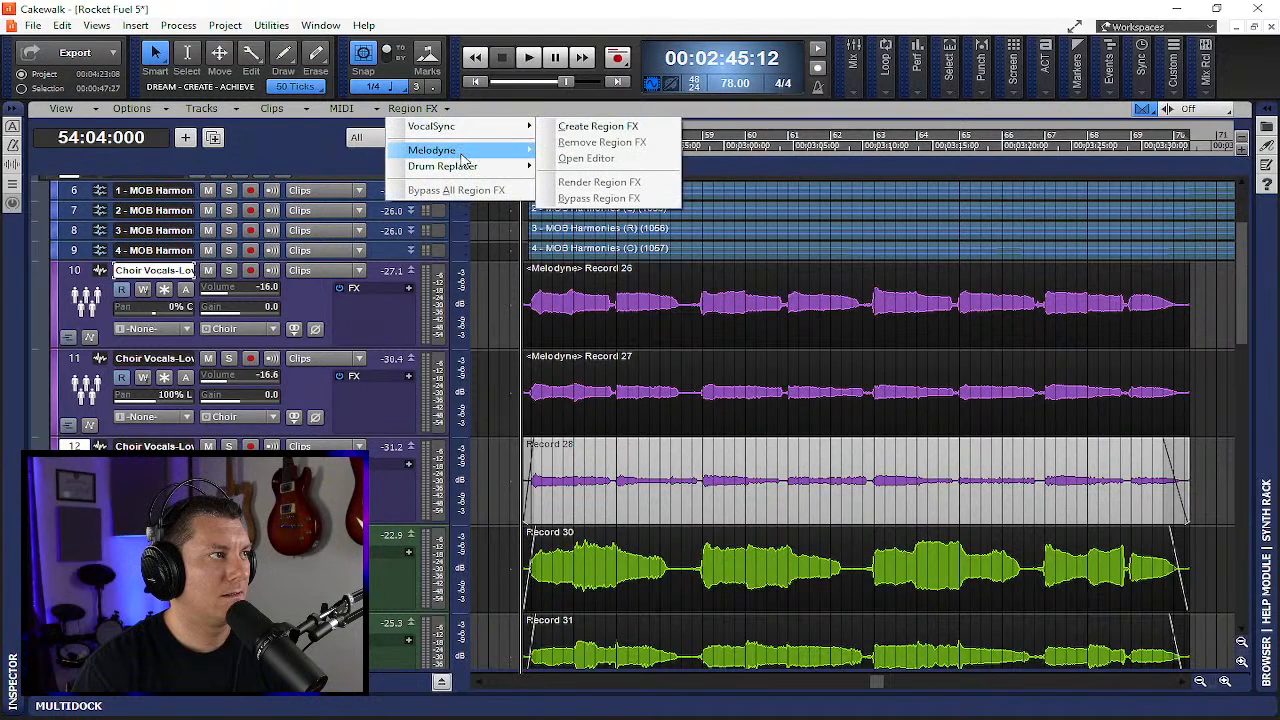
left_click(640, 150)
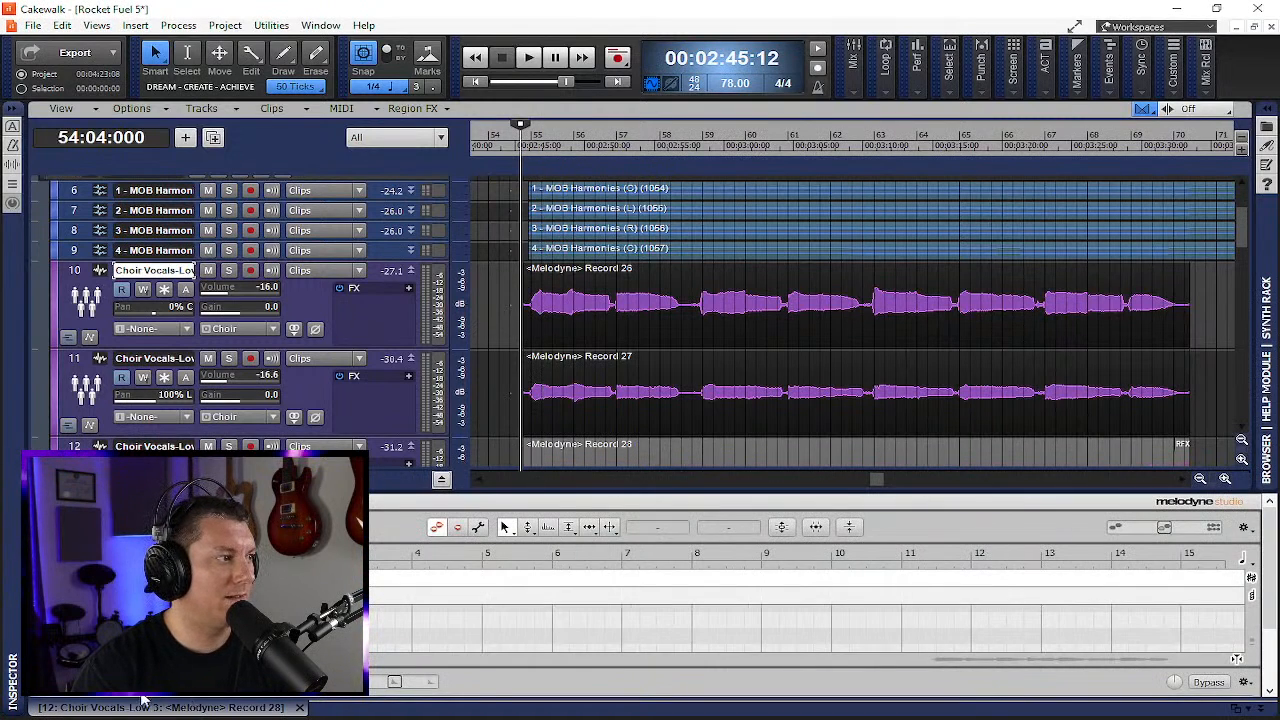
- Undock the Melodyne window for Record 28 and show the track list and notes
left_click_drag(148, 709, 243, 2)
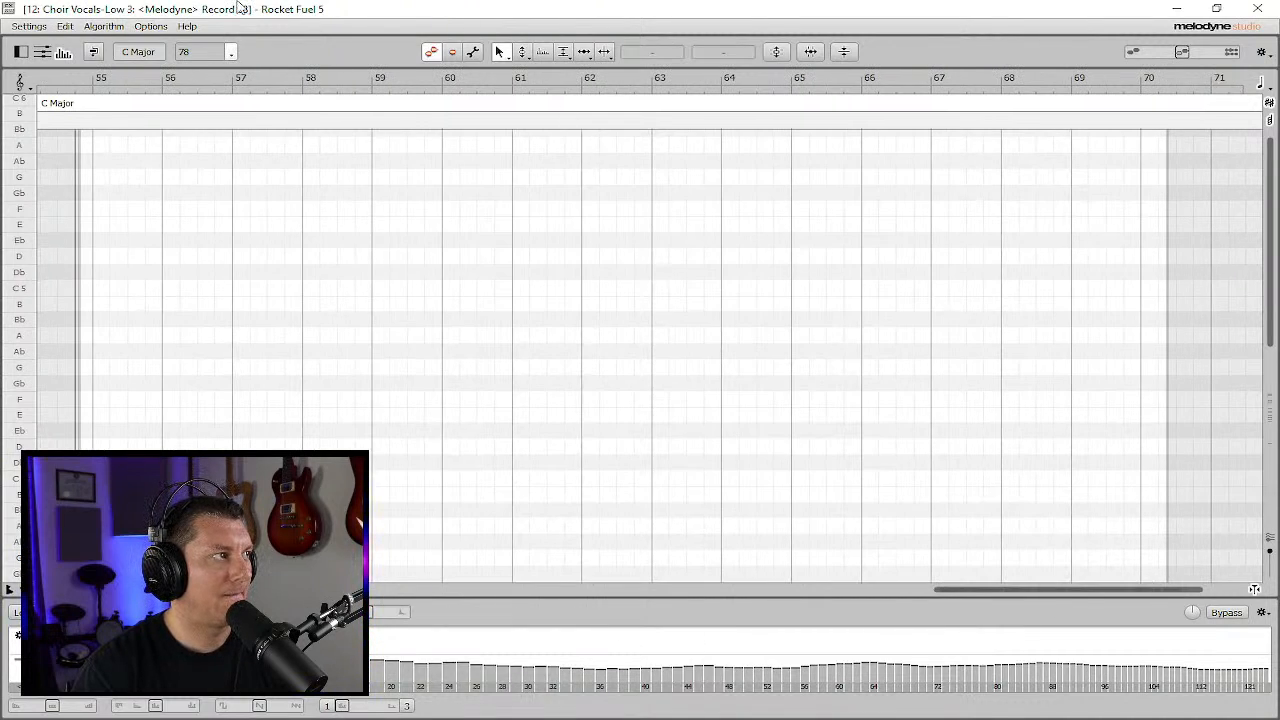
left_click(43, 53)
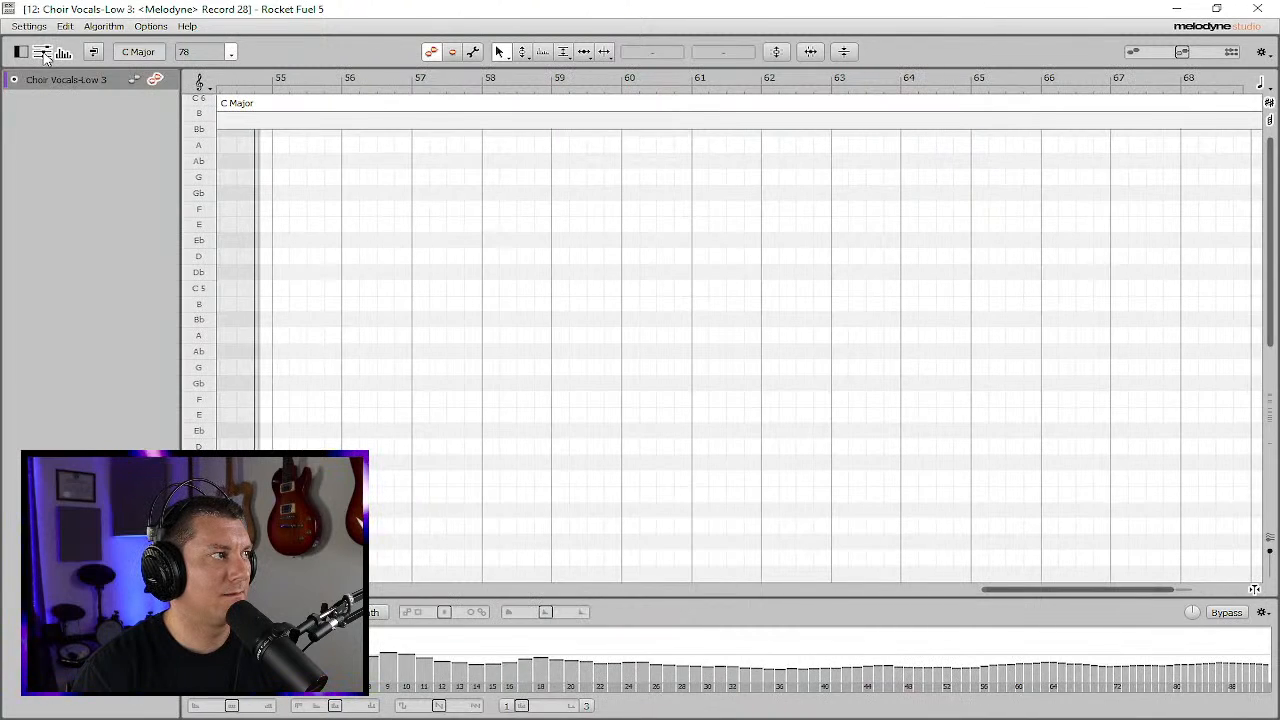
left_click(64, 55)
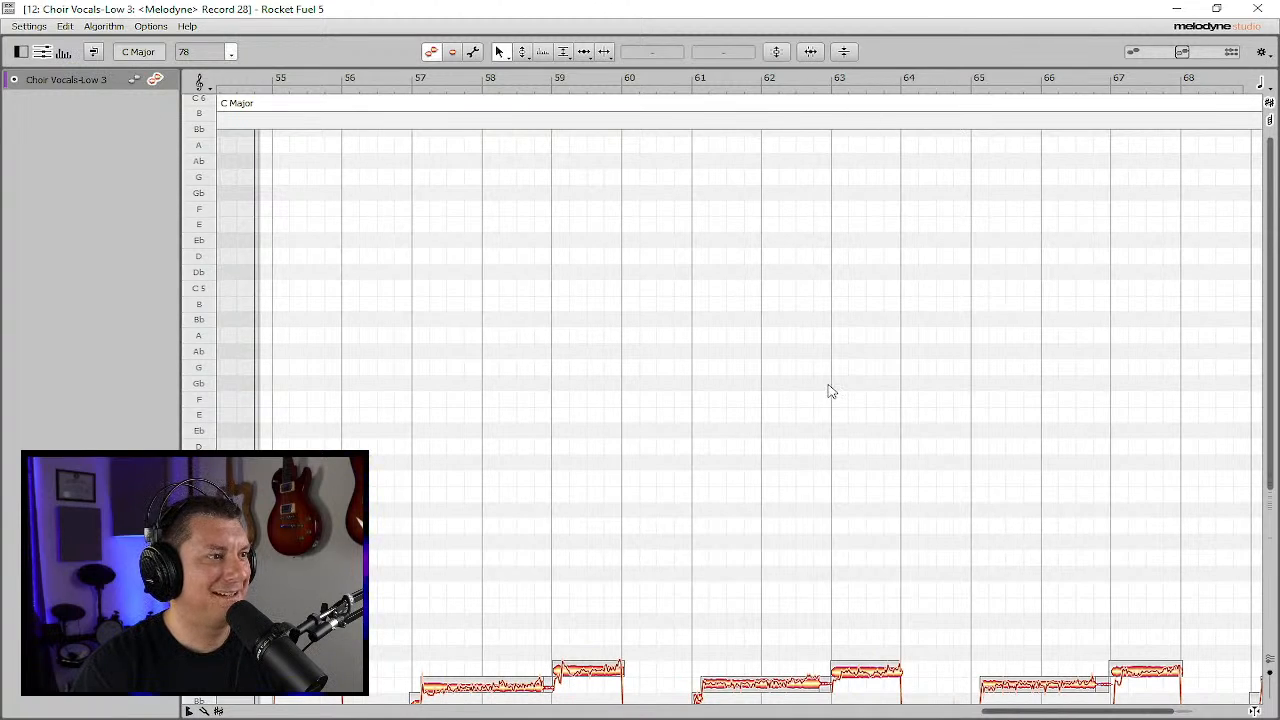
- Select all notes and apply pitch correction with Pitch Center at 84% and Pitch Drift at 87%
key("ctrl+a")
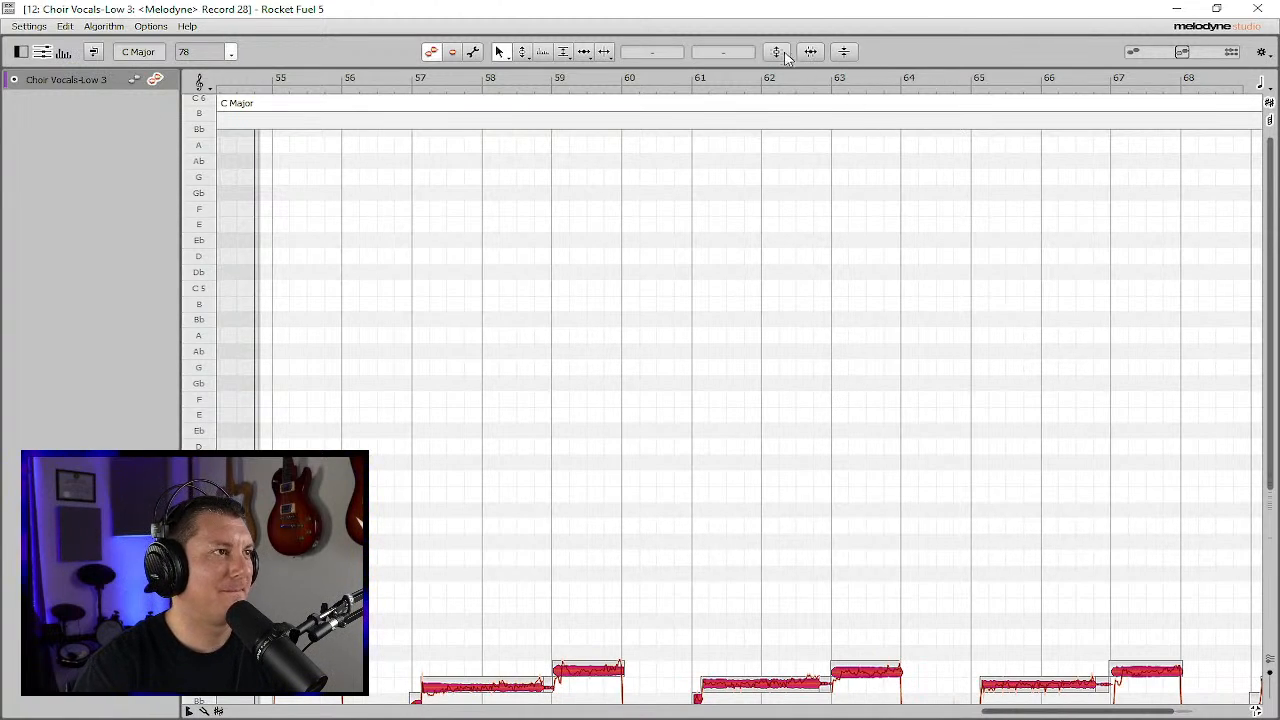
left_click(431, 51)
left_click_drag(586, 34, 731, 42)
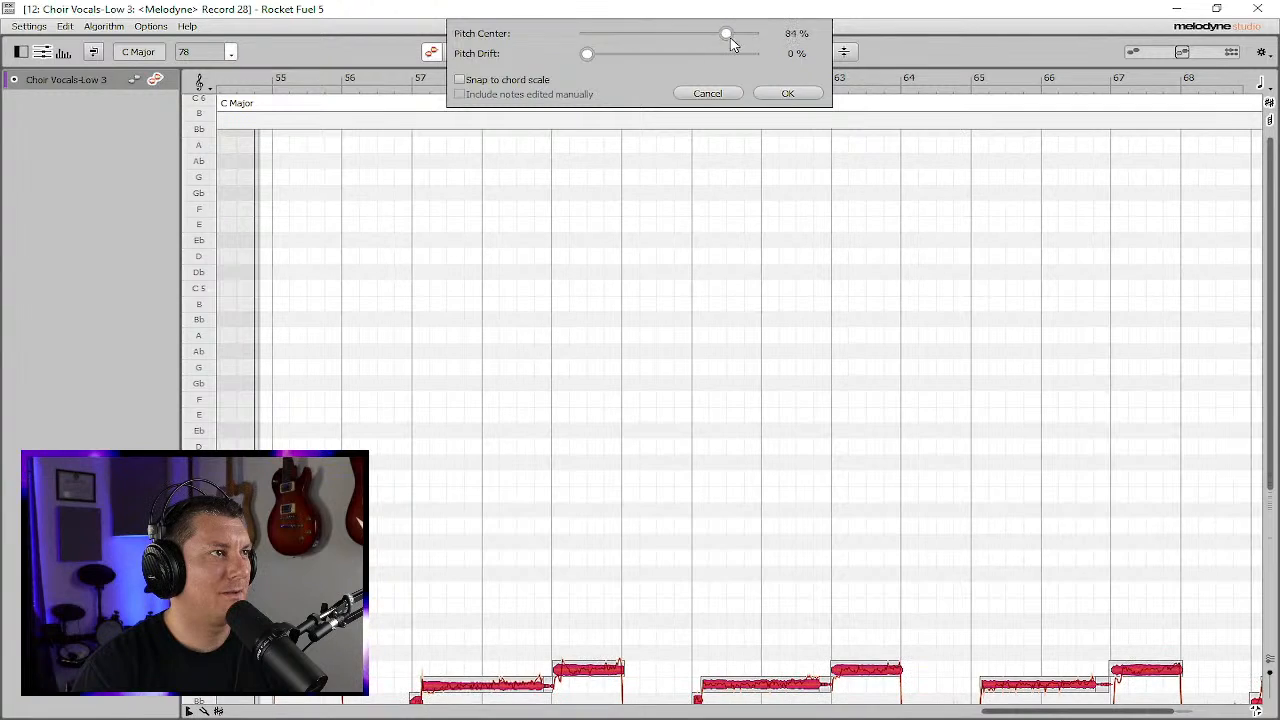
left_click_drag(588, 55, 718, 56)
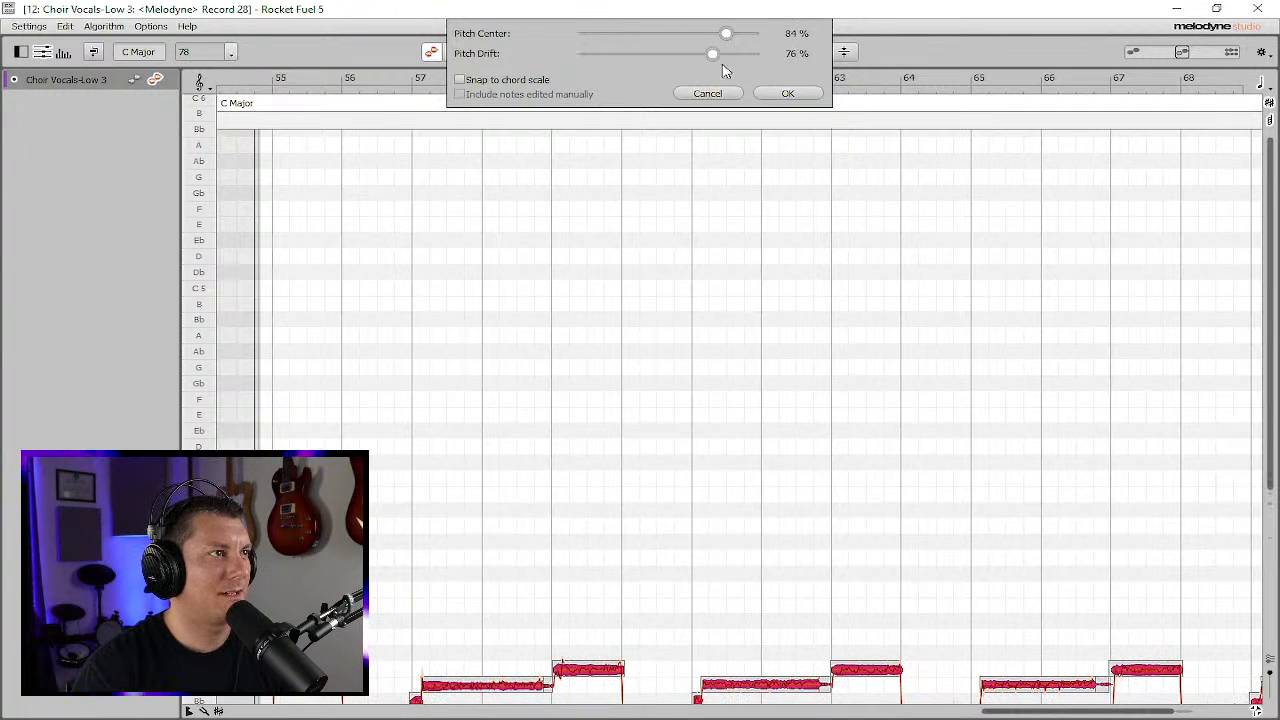
left_click(800, 93)
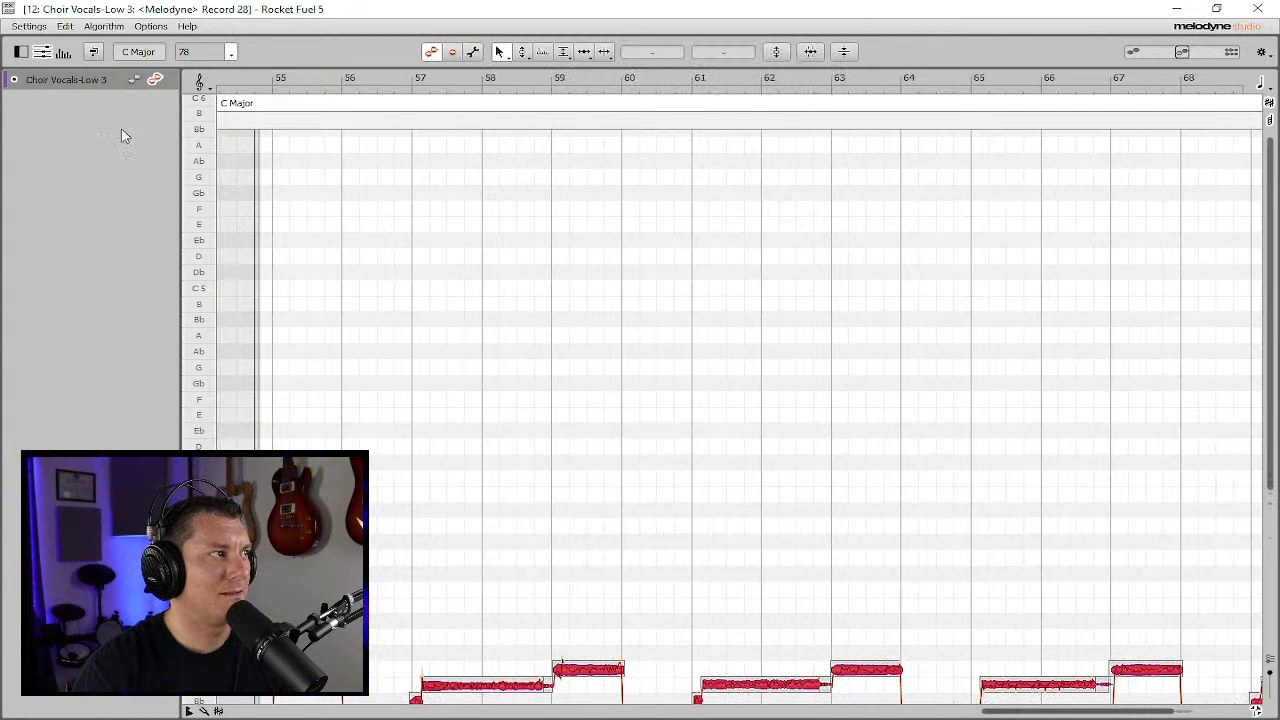
- Hide the track list, close the Melodyne window, and render the Region FX on the Record 28 clip
left_click(65, 96)
left_click(50, 80)
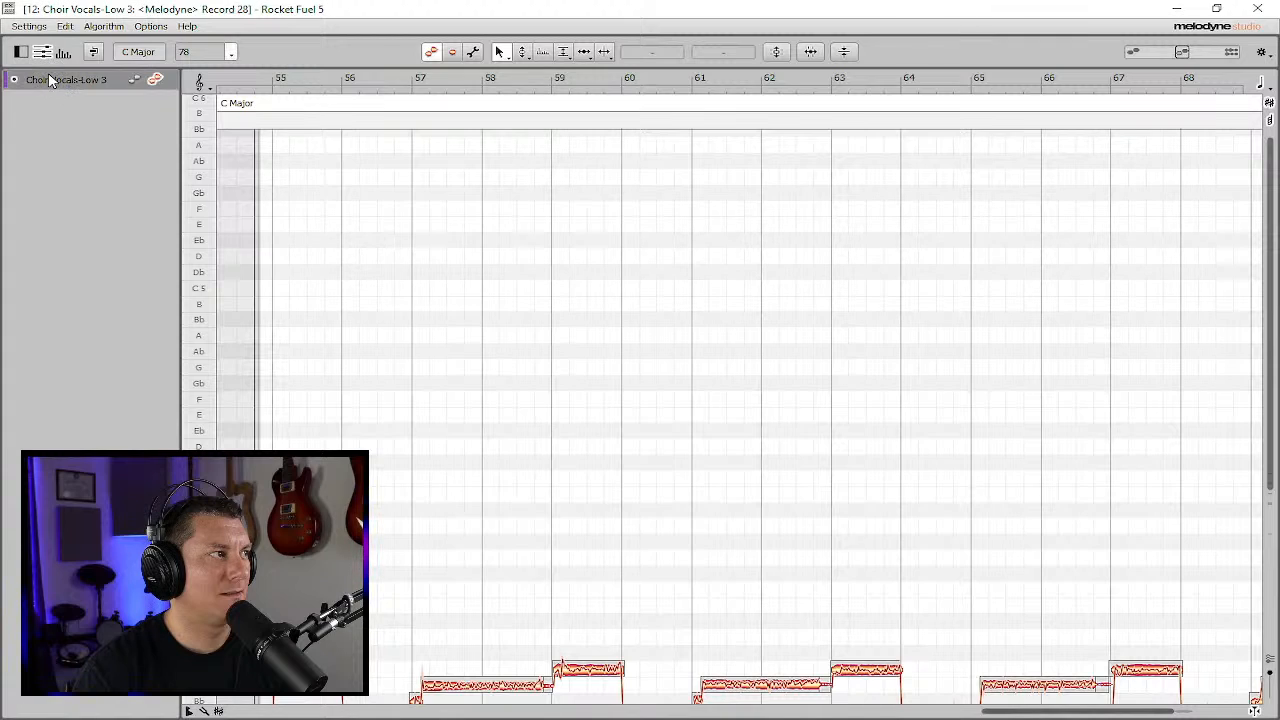
left_click(45, 55)
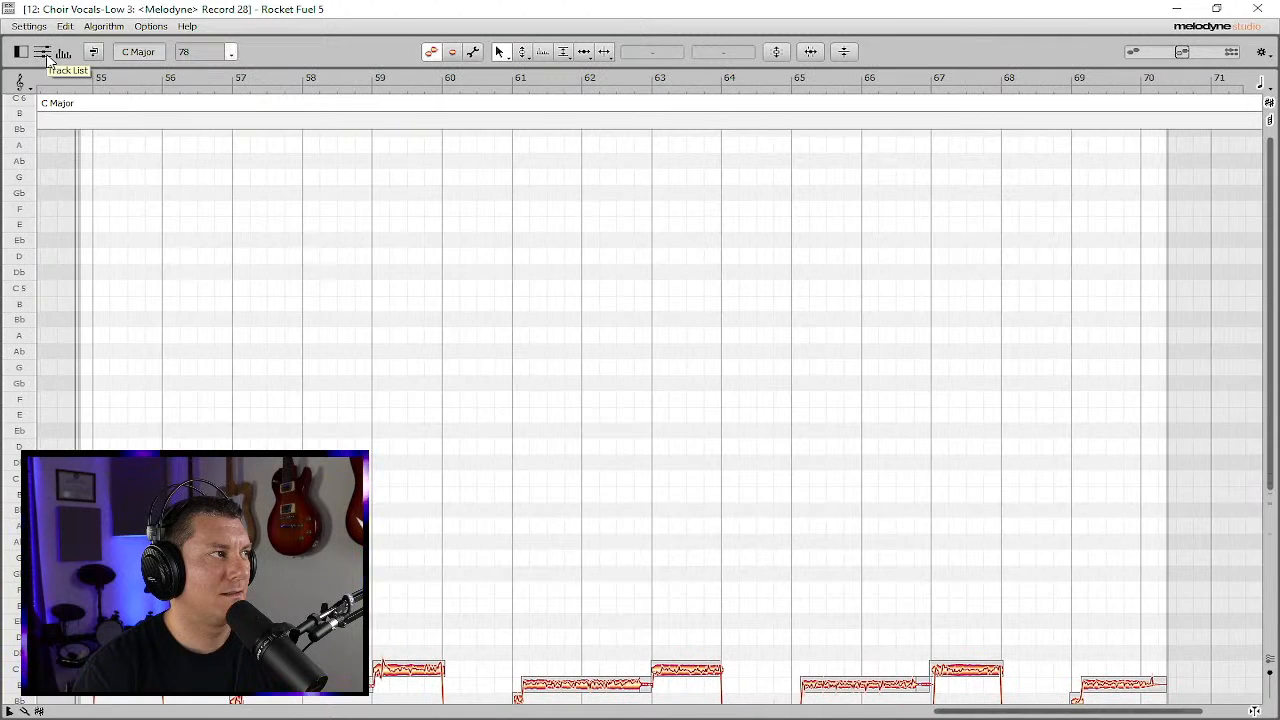
left_click(1260, 10)
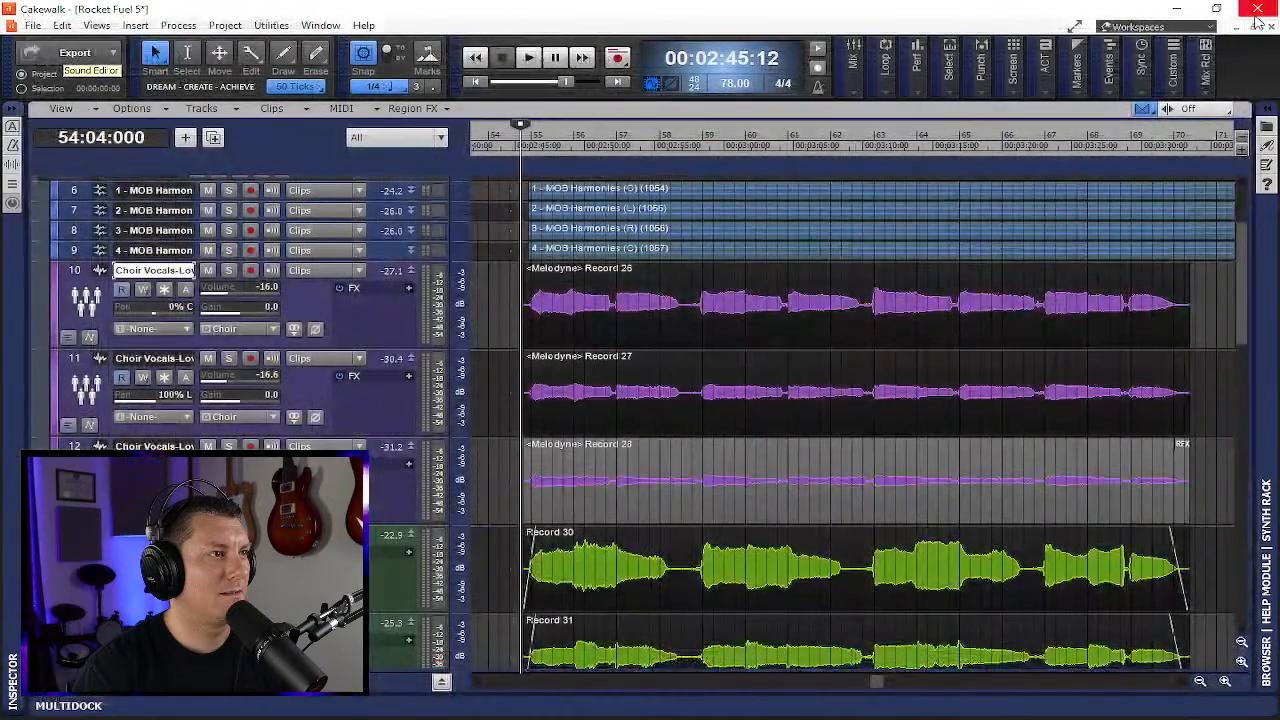
left_click(1182, 445)
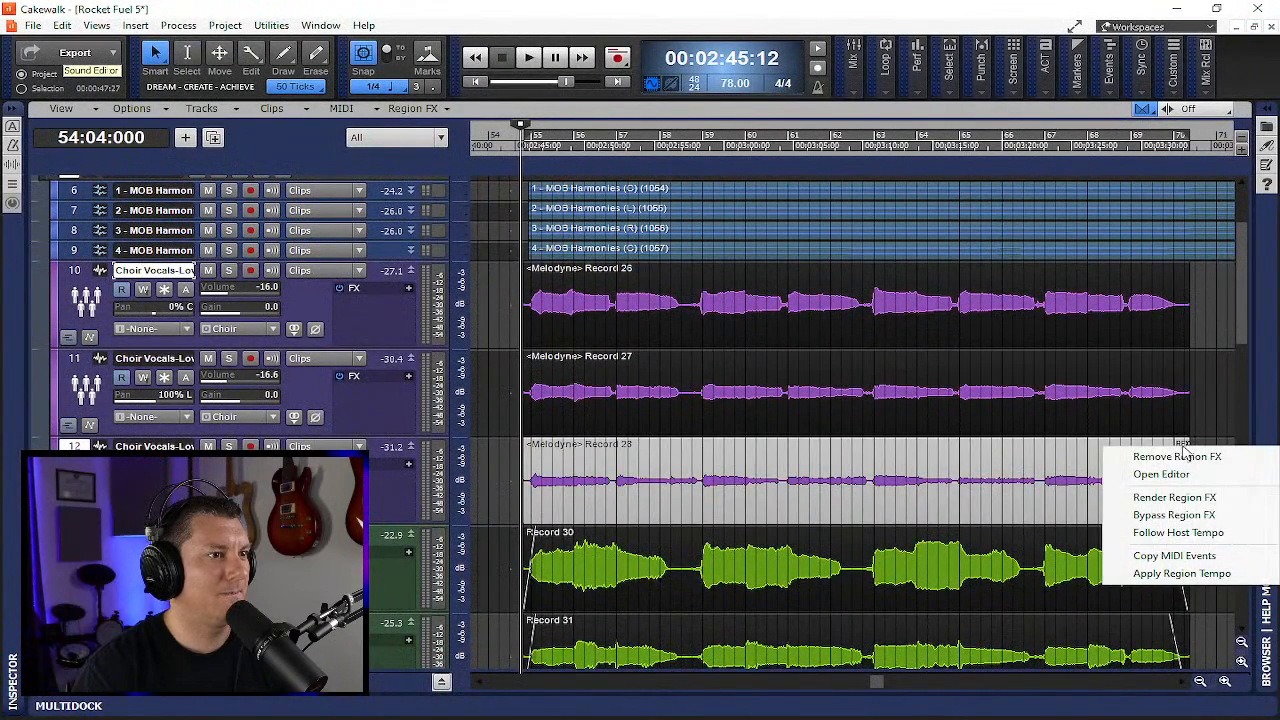
left_click(1165, 497)
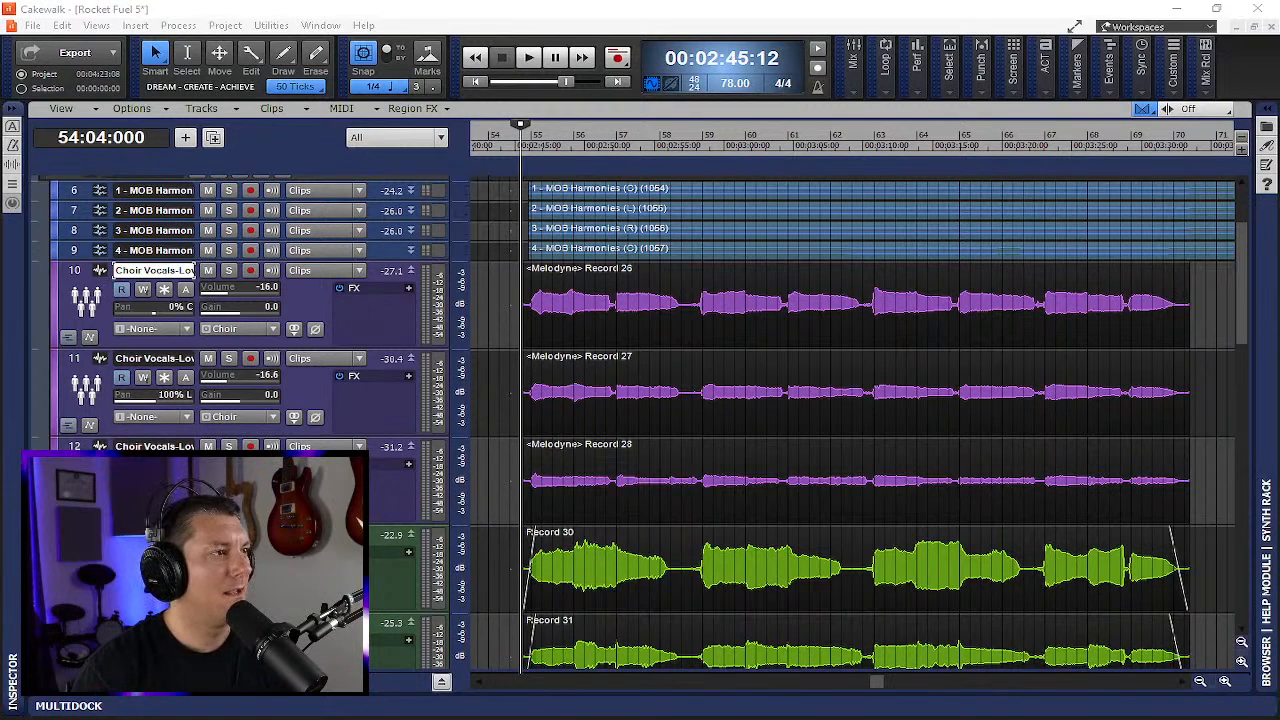
- Select all clips and create Melodyne Region FX on the remaining Mid and High choir vocal tracks
scroll(823, 515, "down", 2)
scroll(823, 515, "down", 1)
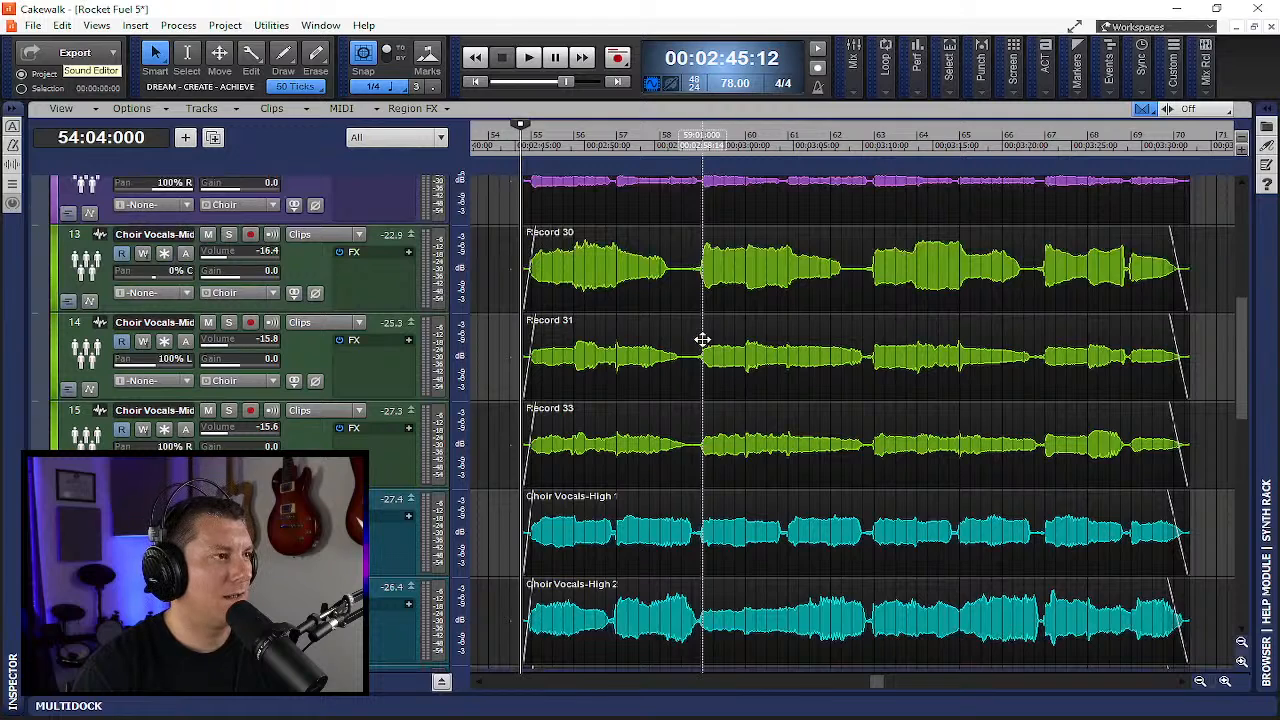
left_click(600, 249)
scroll(706, 464, "down", 1)
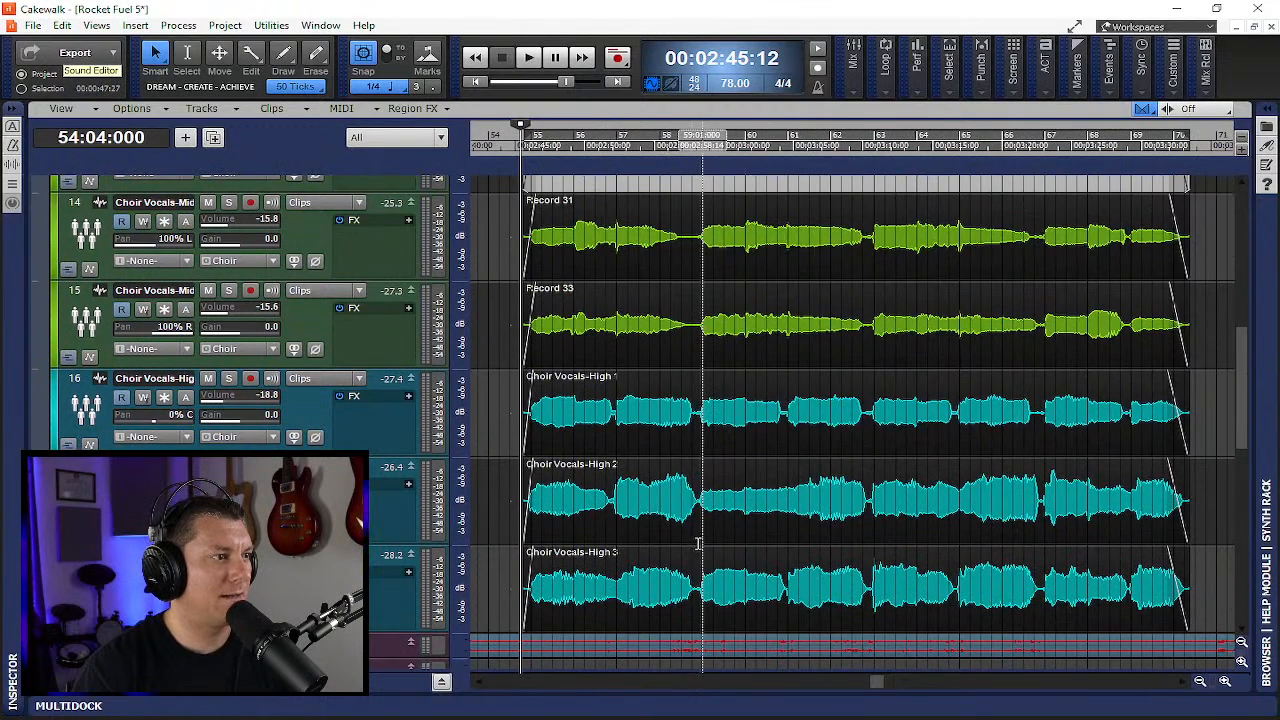
key("ctrl+a")
left_click(434, 108)
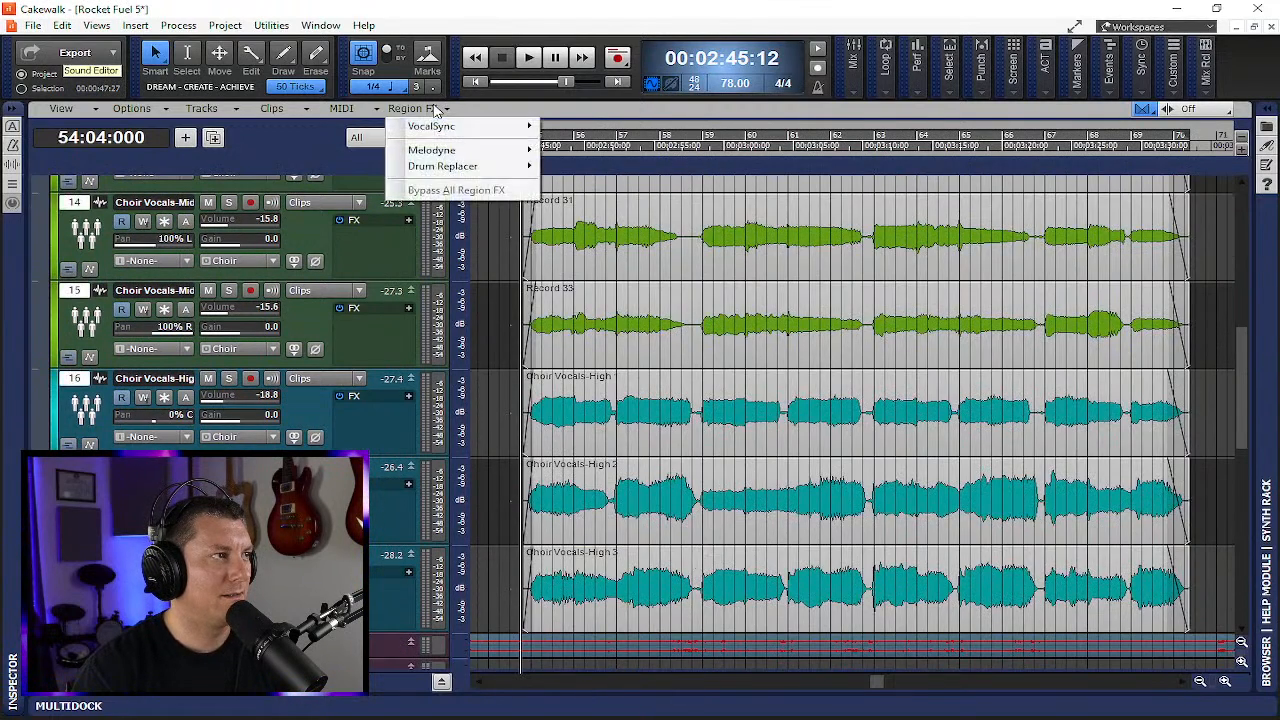
mouse_move(450, 150)
left_click(578, 148)
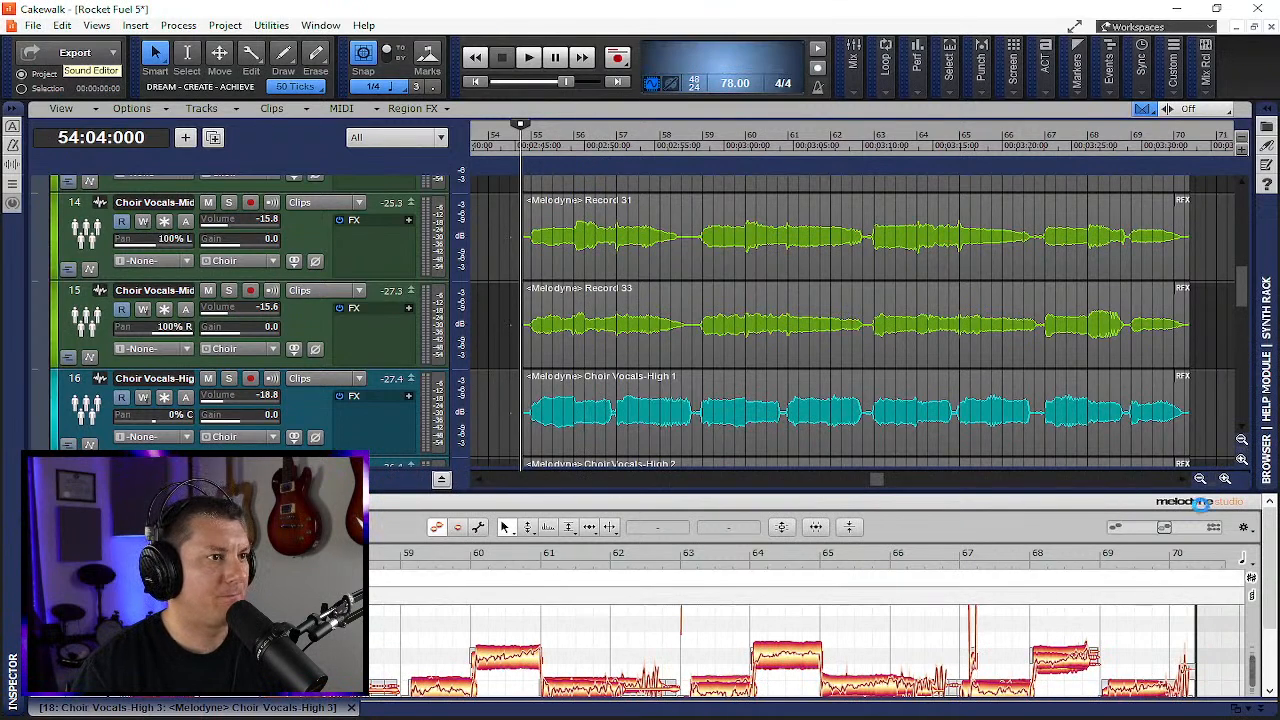
- Undock the Melodyne window, show the track list, and select the Choir Vocals-High 3 track
left_click_drag(190, 708, 379, 7)
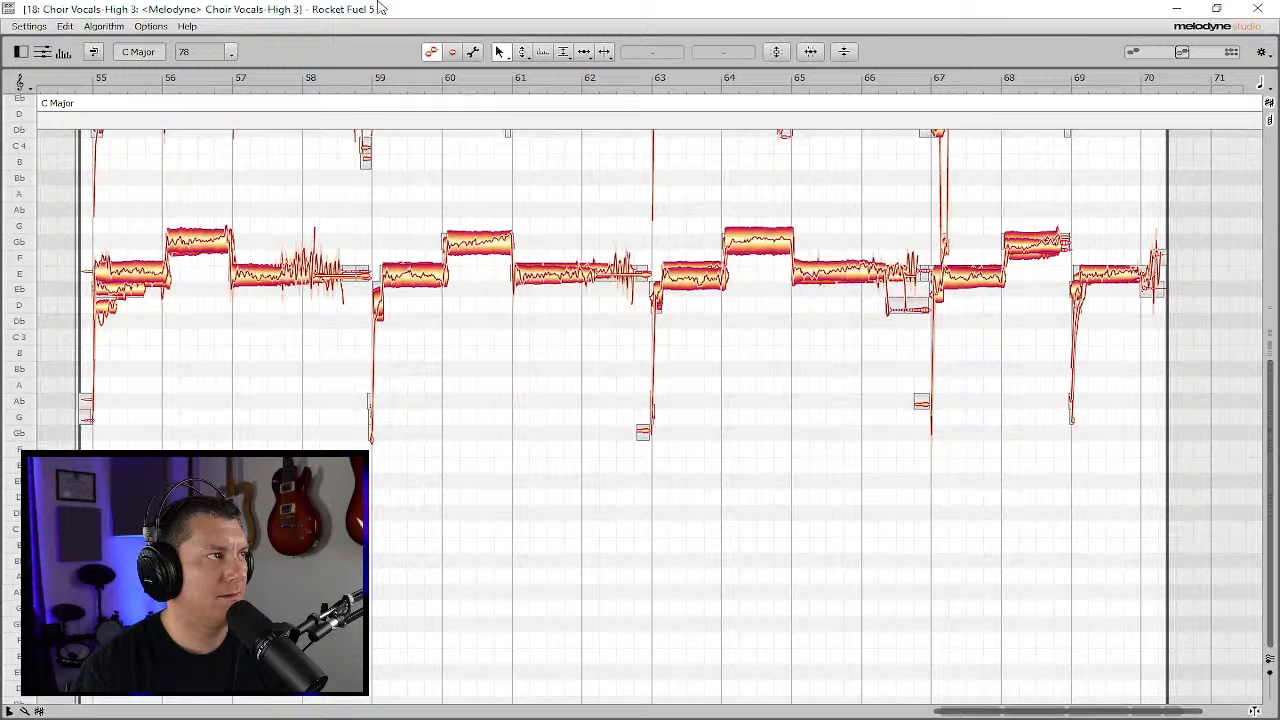
left_click(44, 53)
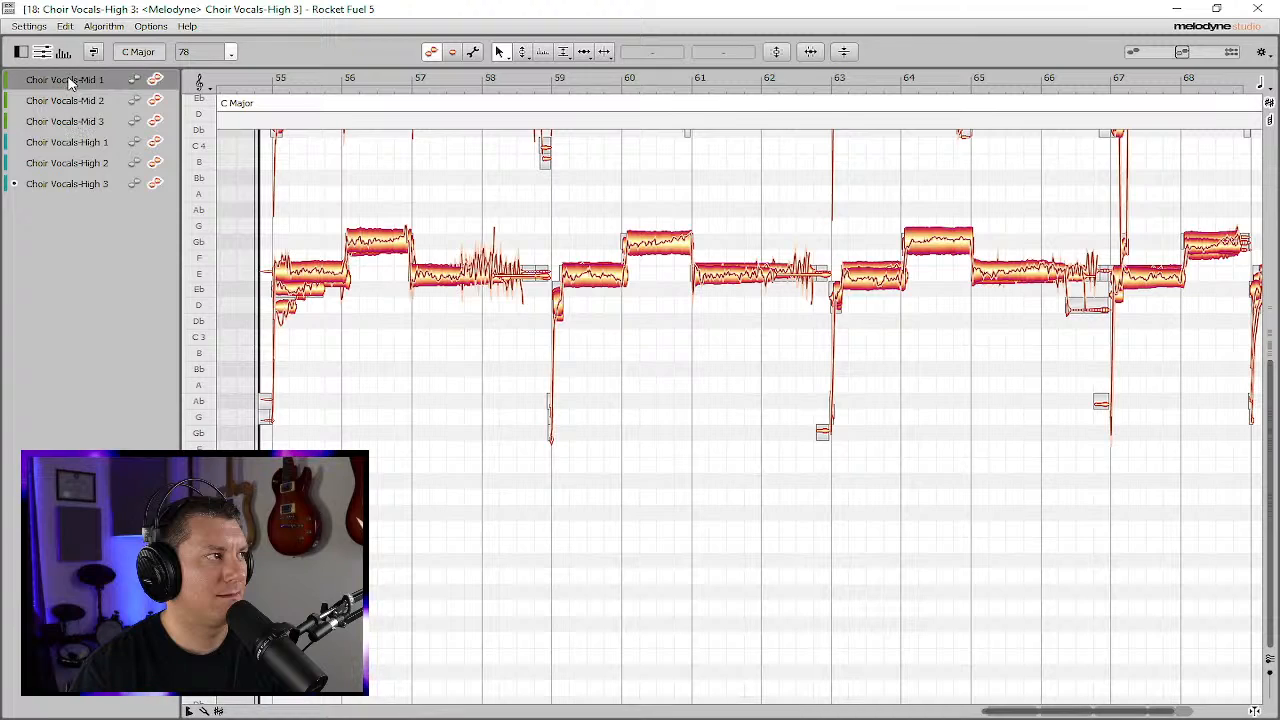
left_click(71, 180, "shift")
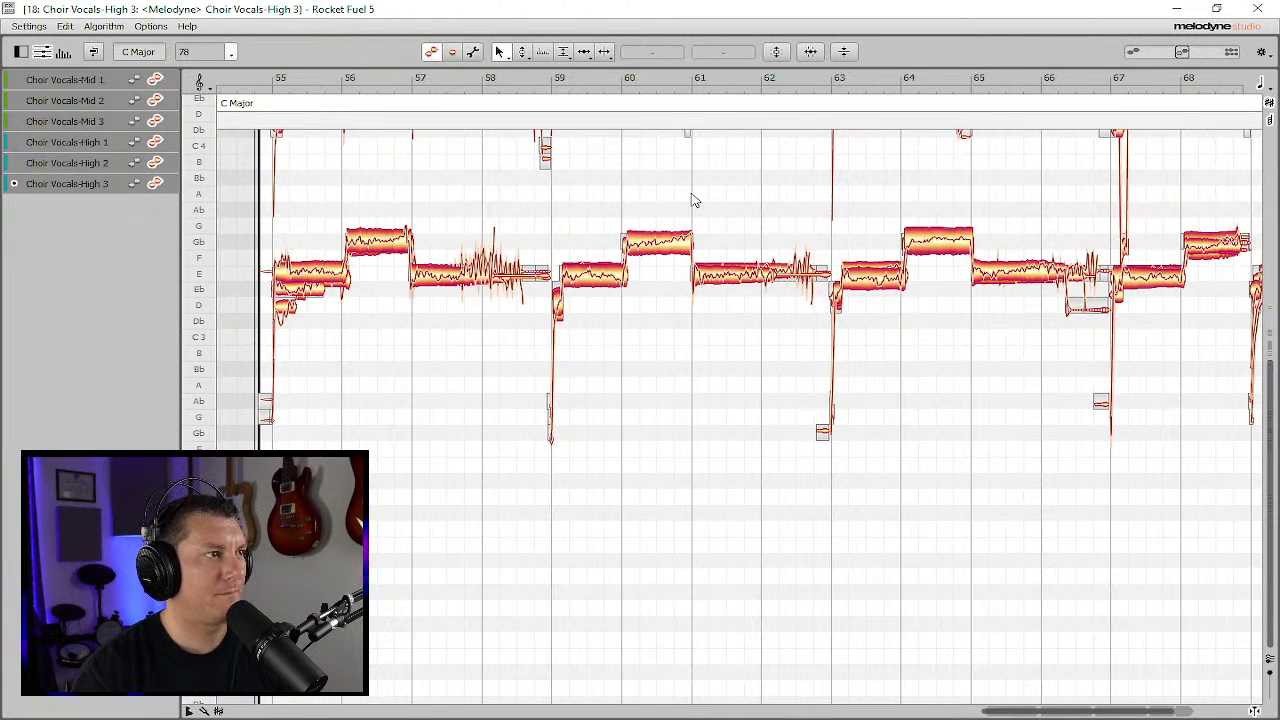
- Select all Choir Vocals-High 3 notes and apply pitch correction with Pitch Center at 80% plus some Pitch Drift
key("ctrl+a")
left_click(776, 52)
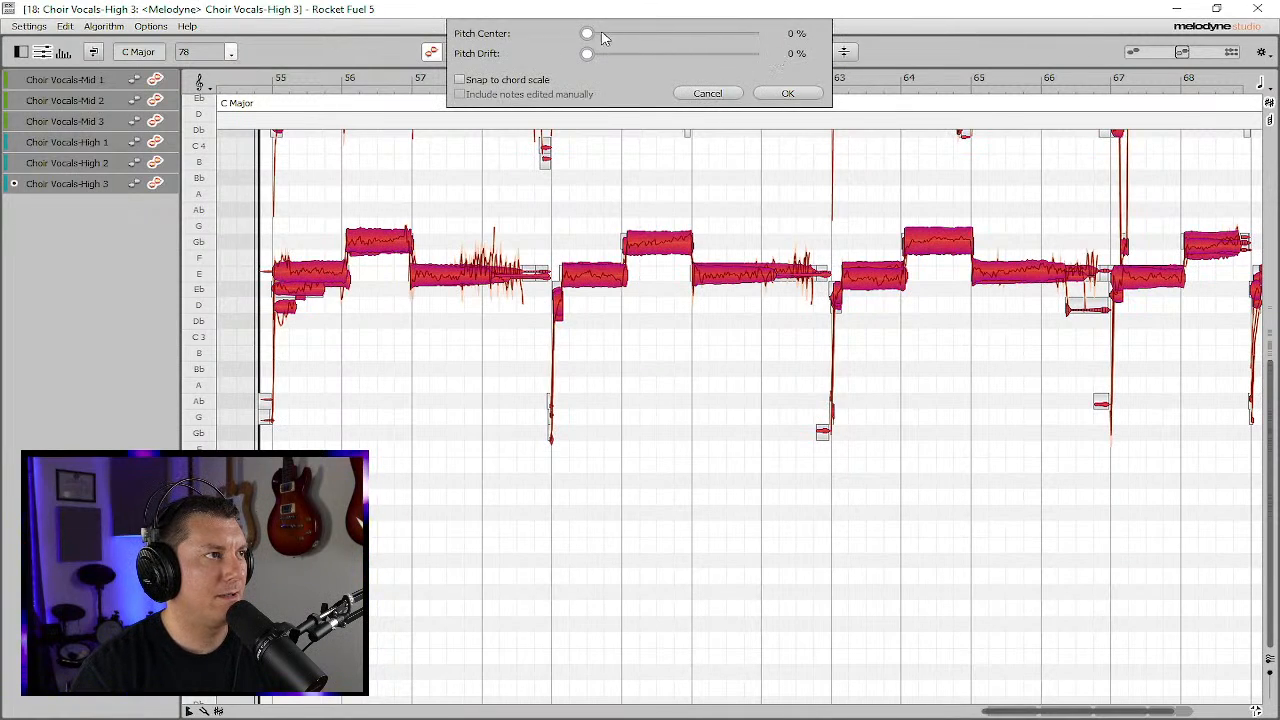
left_click_drag(632, 34, 720, 42)
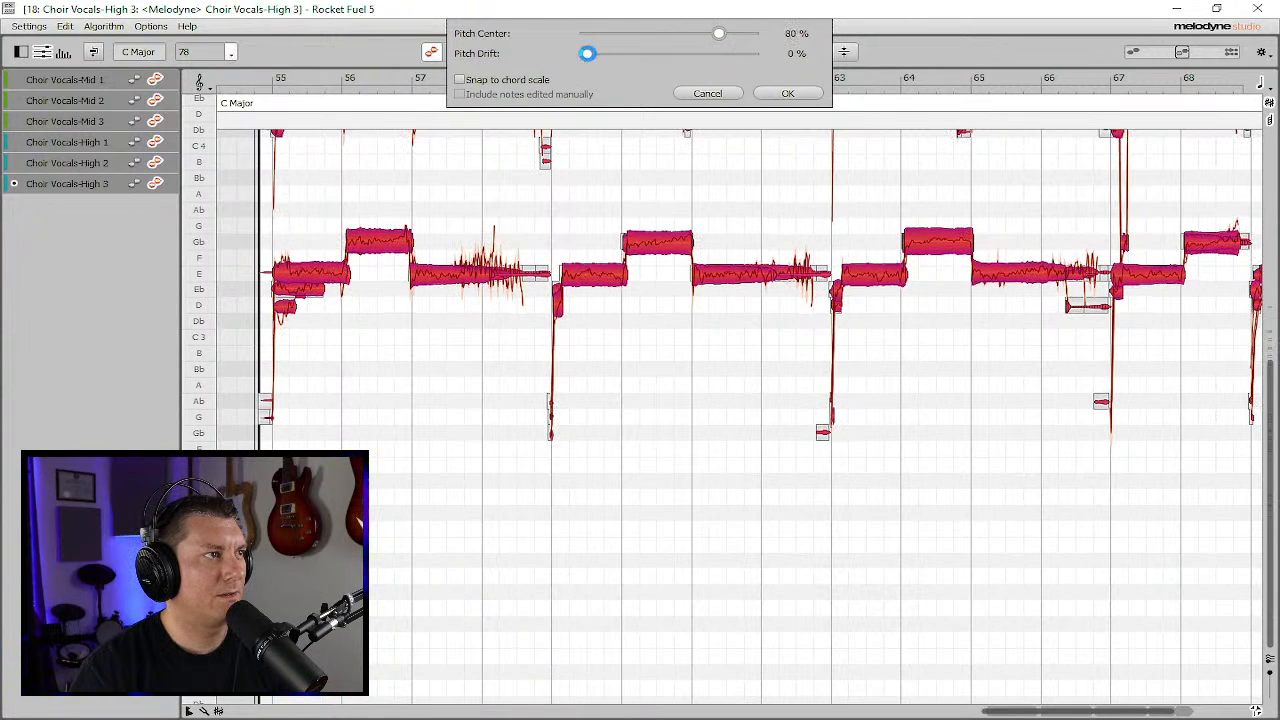
left_click(715, 56)
left_click(785, 93)
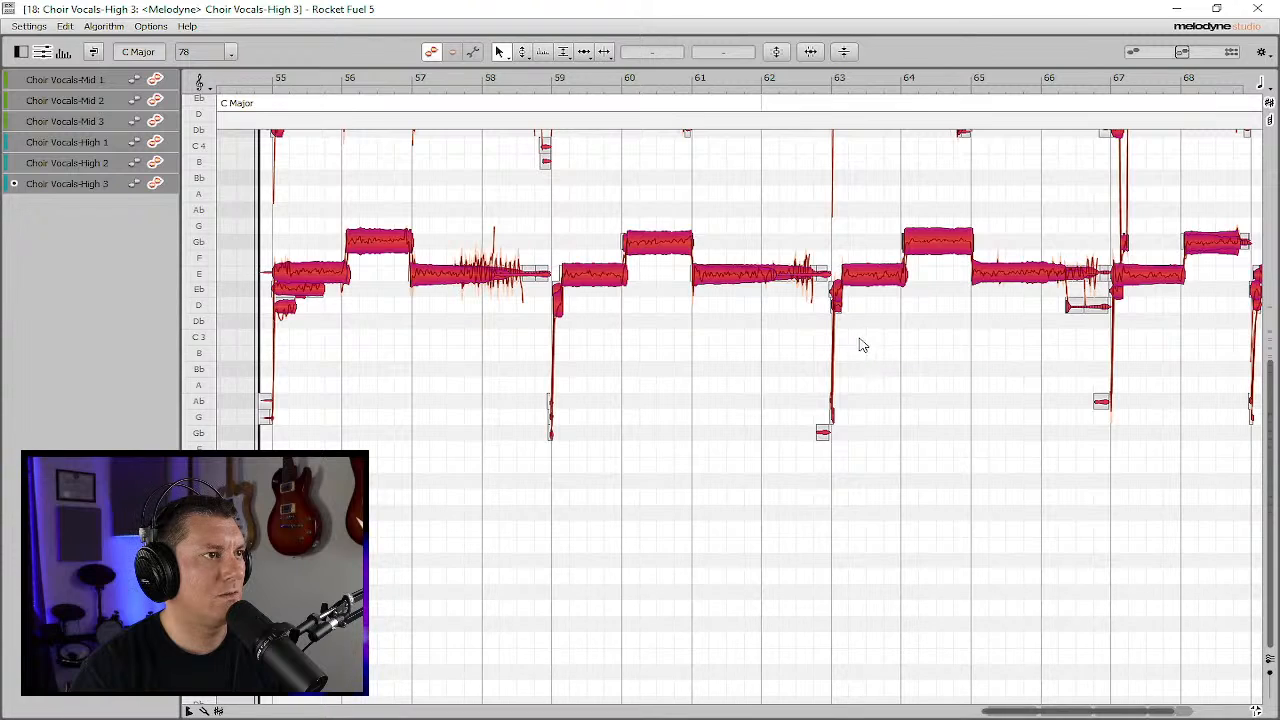
scroll(936, 332, "up", 5)
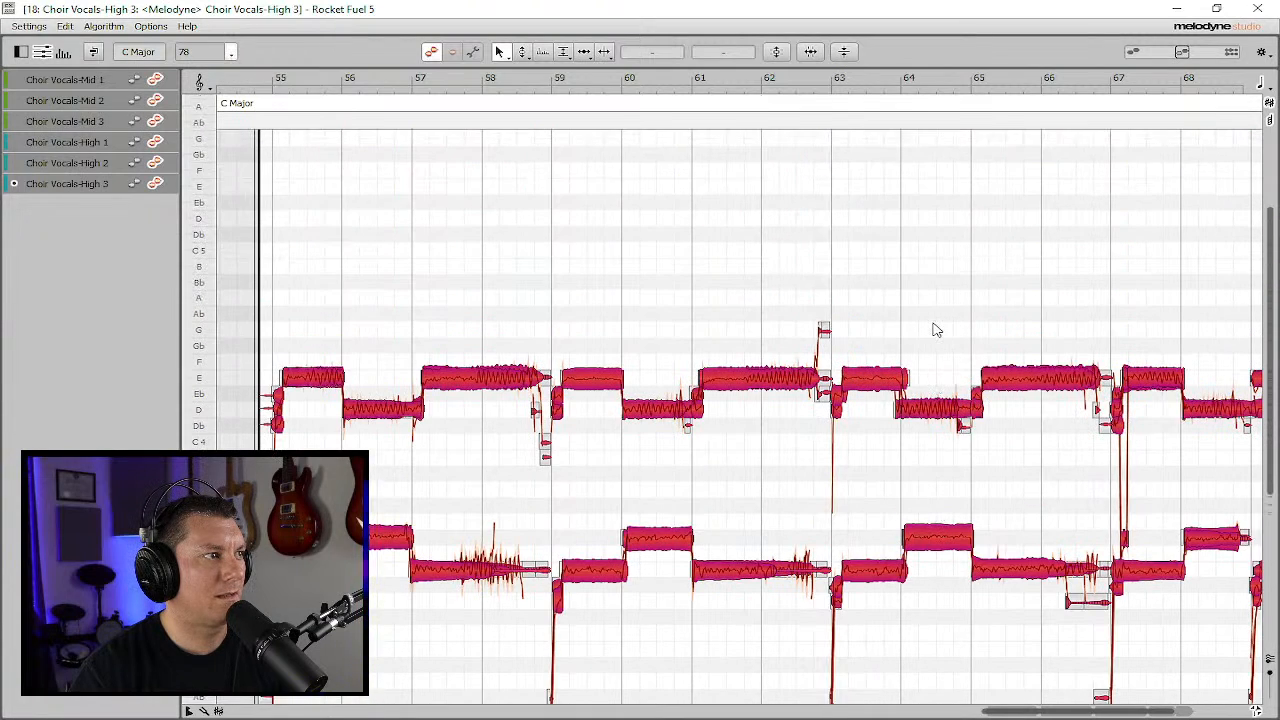
scroll(936, 330, "up", 2)
scroll(936, 330, "down", 2)
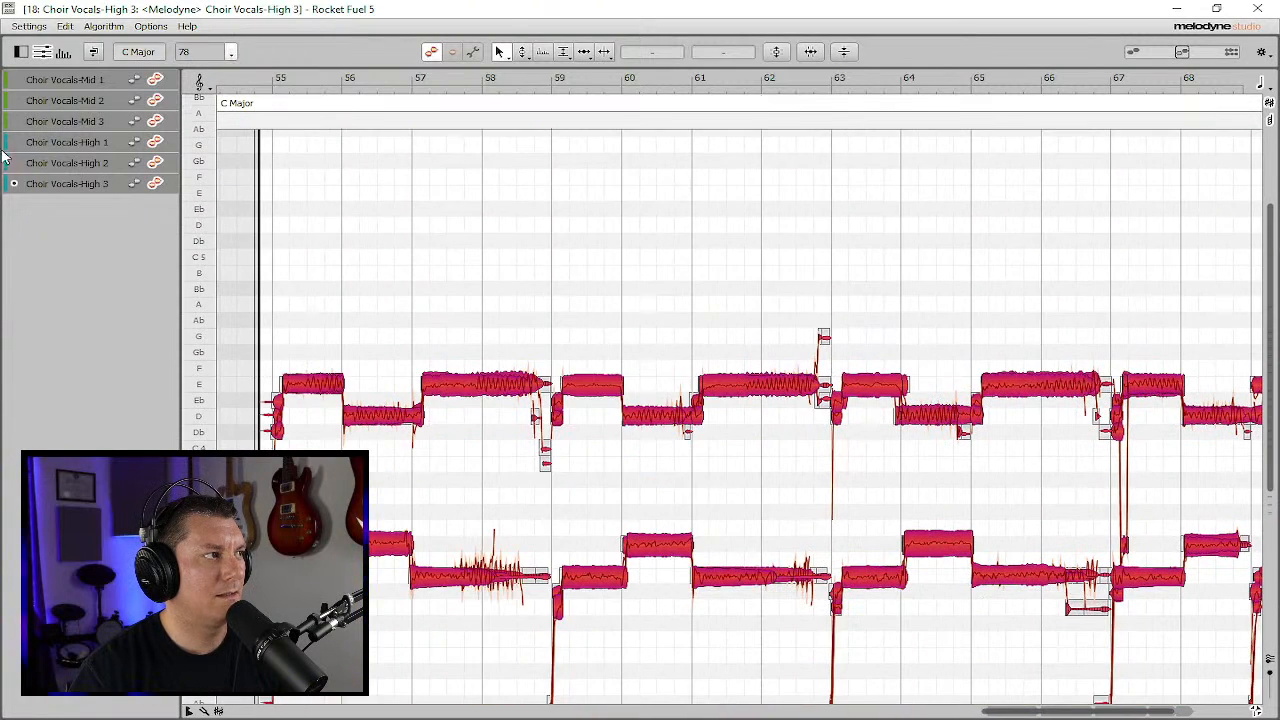
- Review the pitch-corrected notes of each Mid and High choir vocal track in Melodyne, then close the Melodyne window
left_click(52, 164)
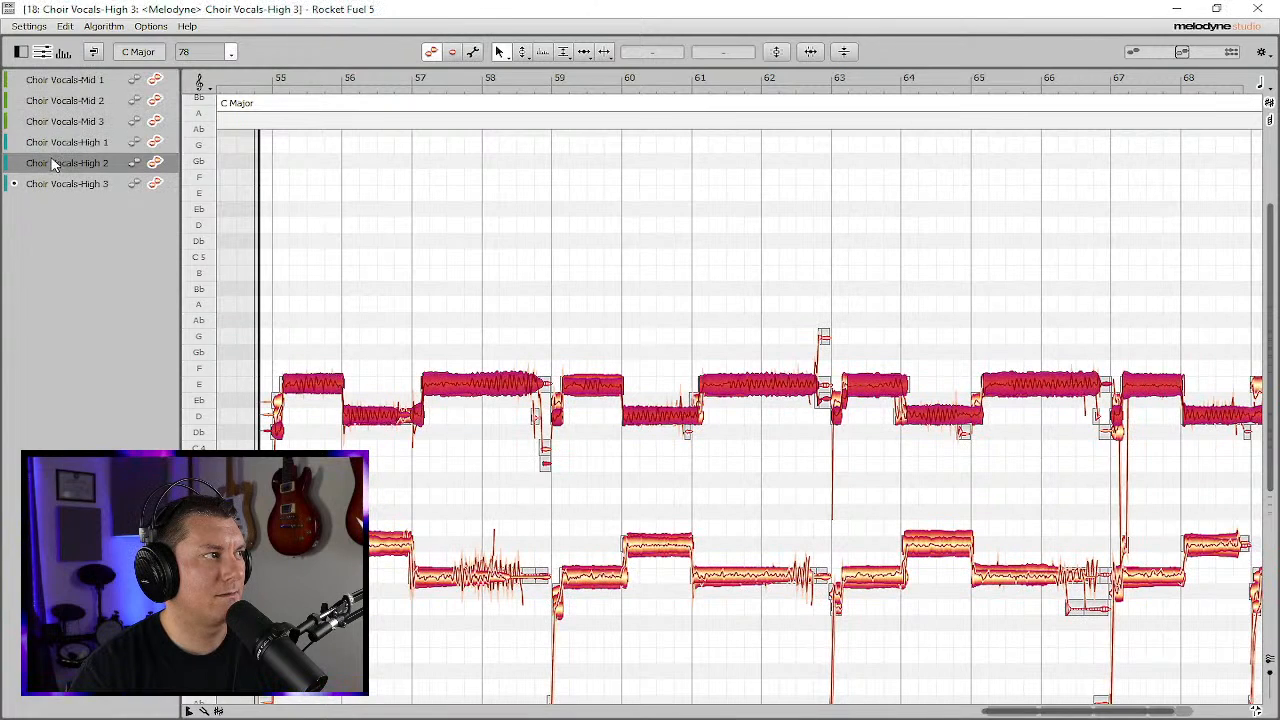
left_click(56, 142)
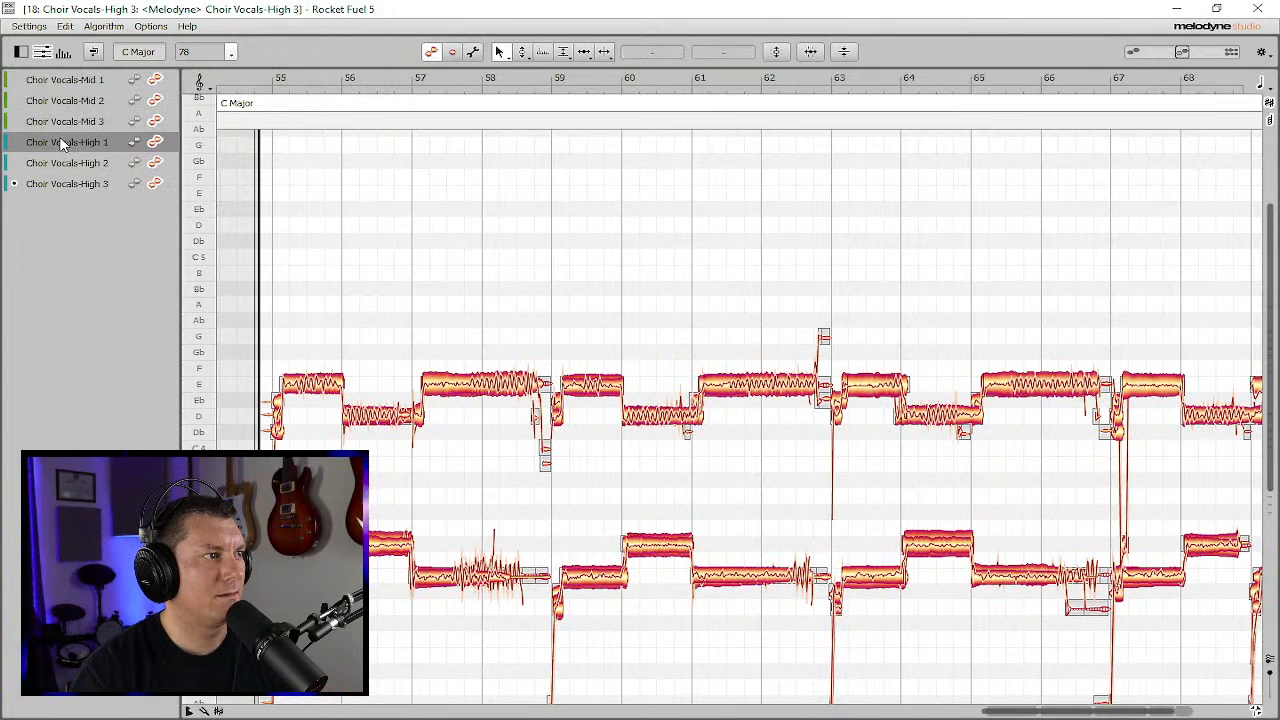
left_click(62, 124)
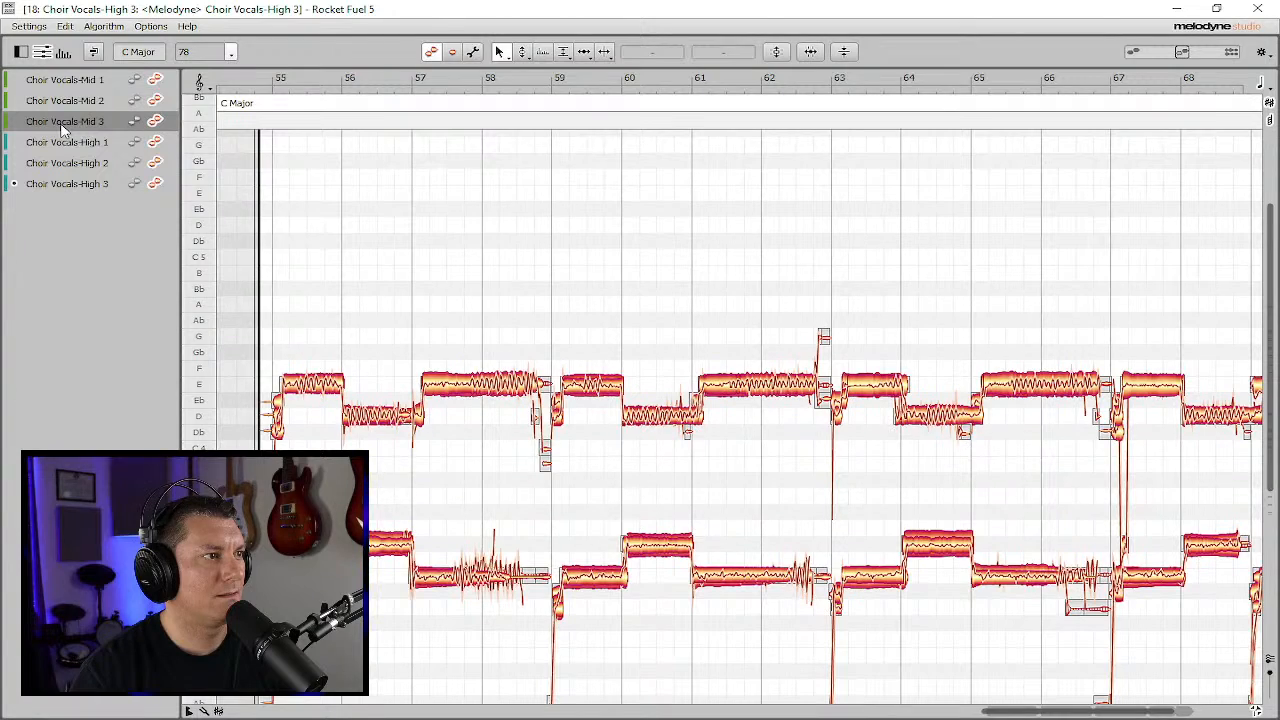
left_click(66, 104)
left_click(66, 82)
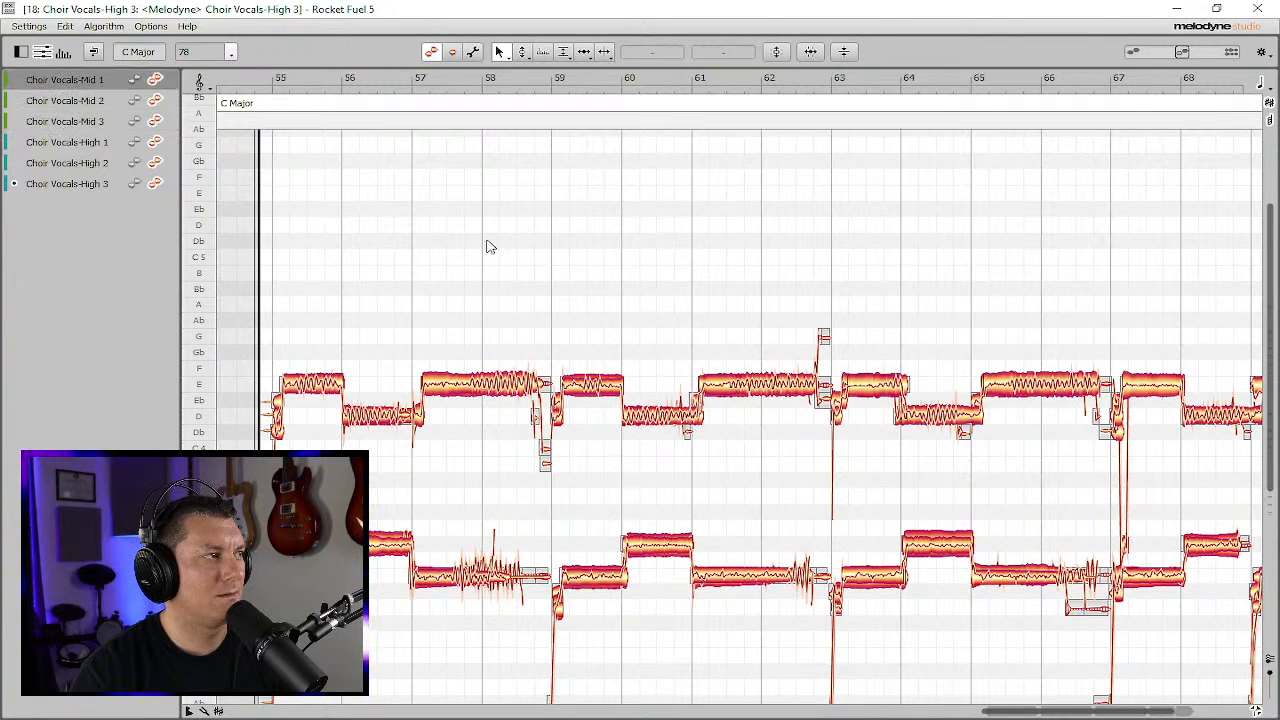
left_click(1258, 10)
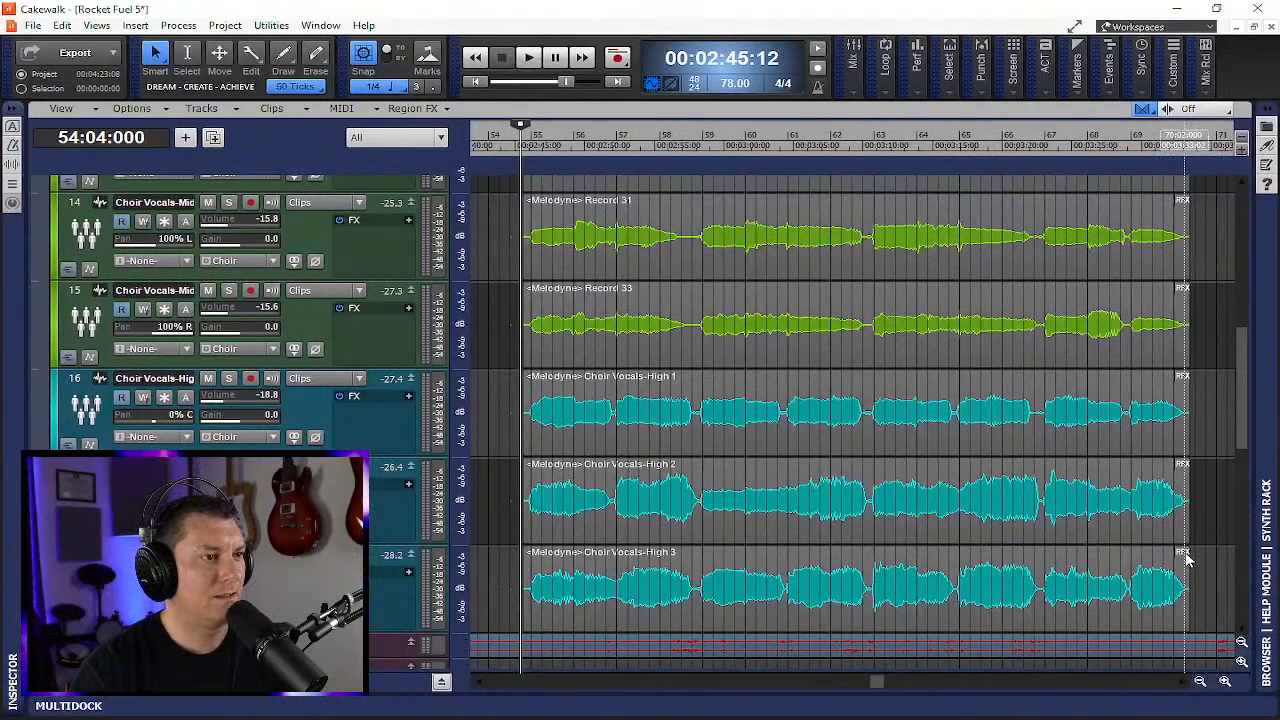
- Render the Region FX on the Choir Vocals-High 3 clip
right_click(1188, 560)
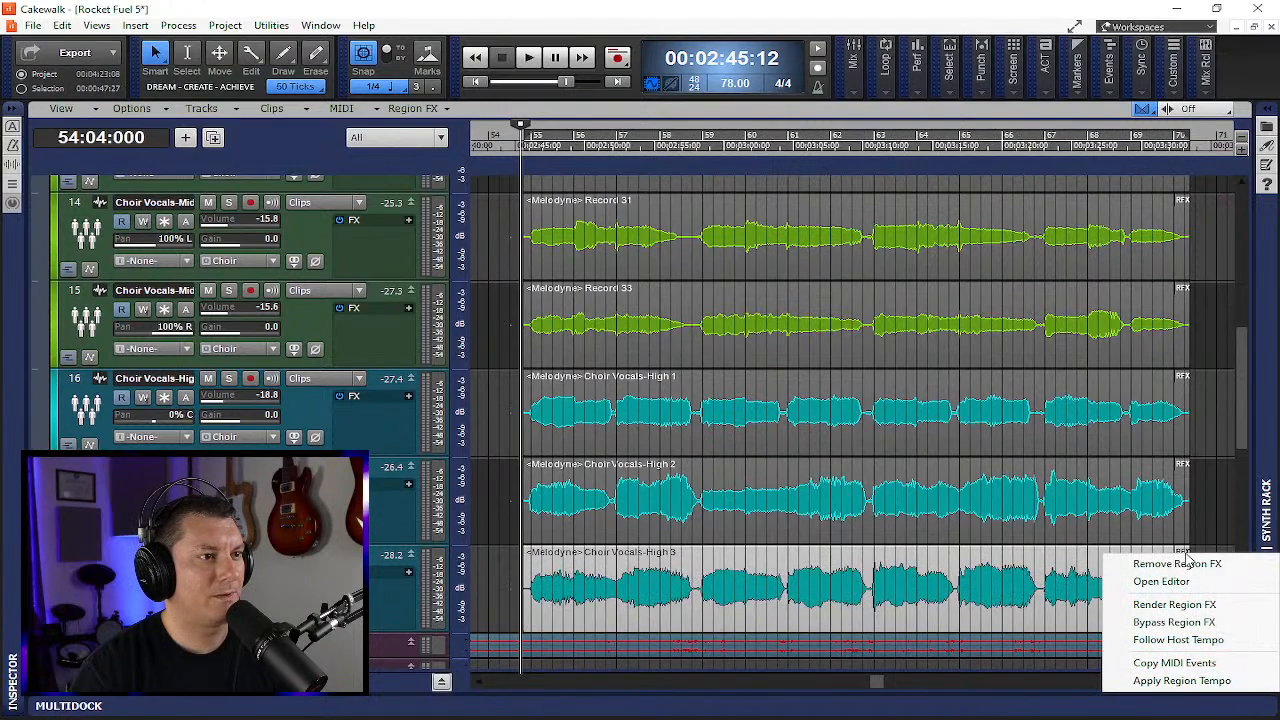
left_click(1195, 605)
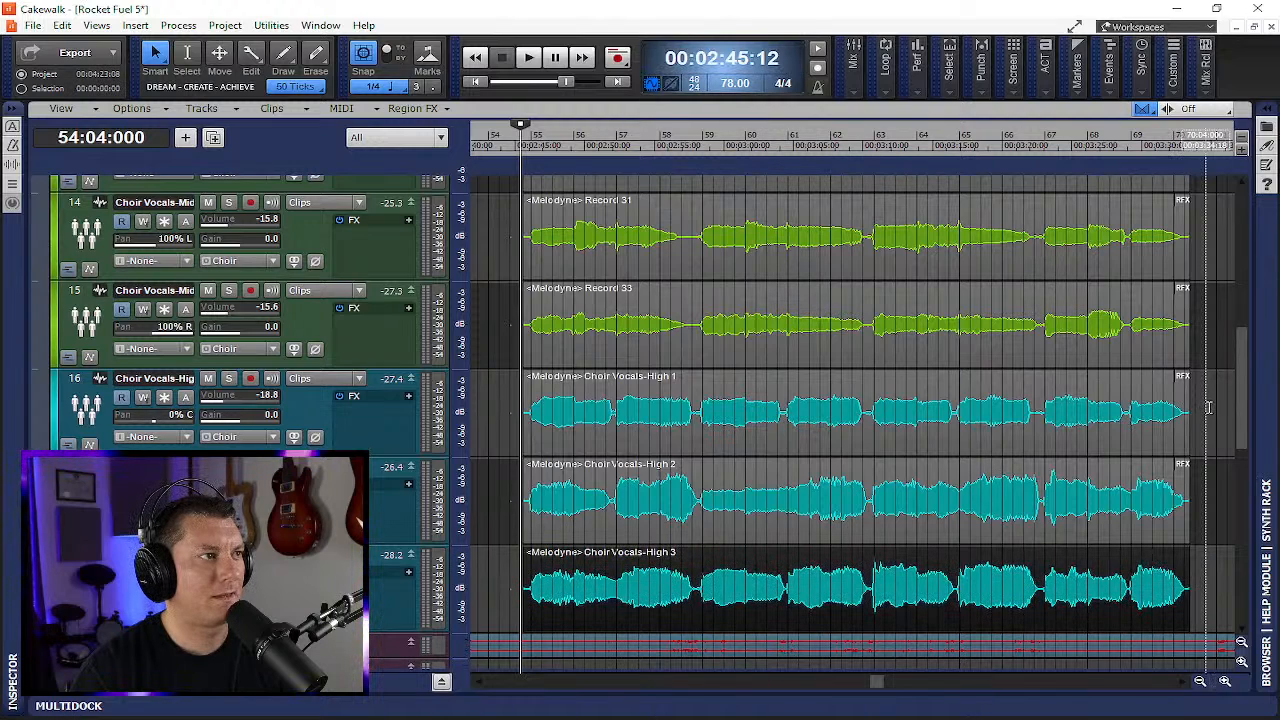
- Render the Region FX on the Record 30, Record 31 and Record 33 Mid choir vocal clips
scroll(1208, 408, "up", 1)
left_click(1183, 234)
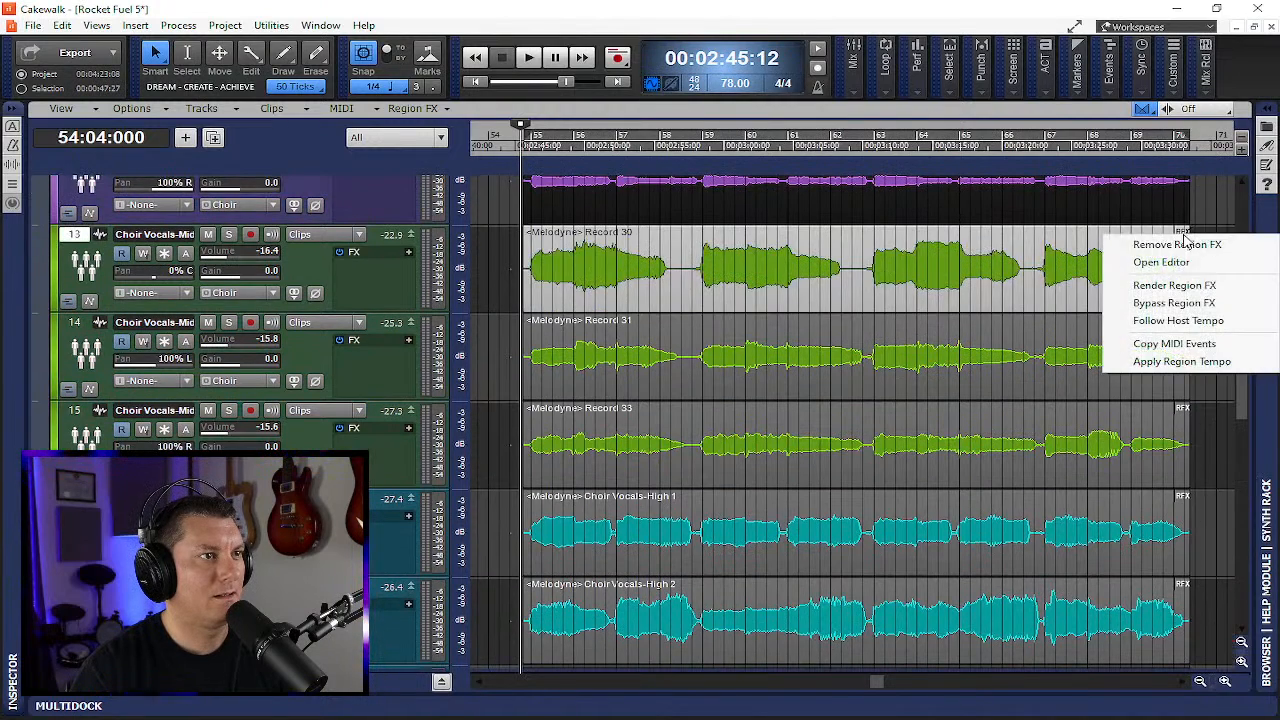
left_click(1175, 285)
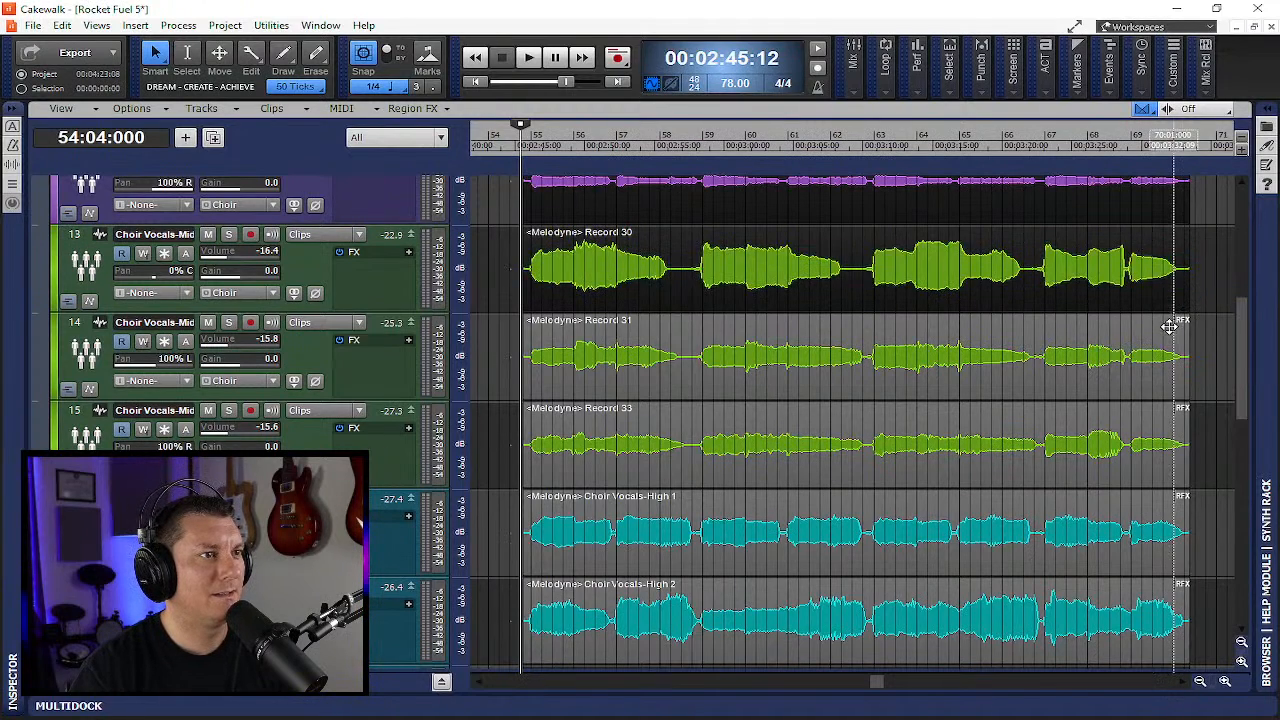
left_click(1183, 320)
left_click(1178, 366)
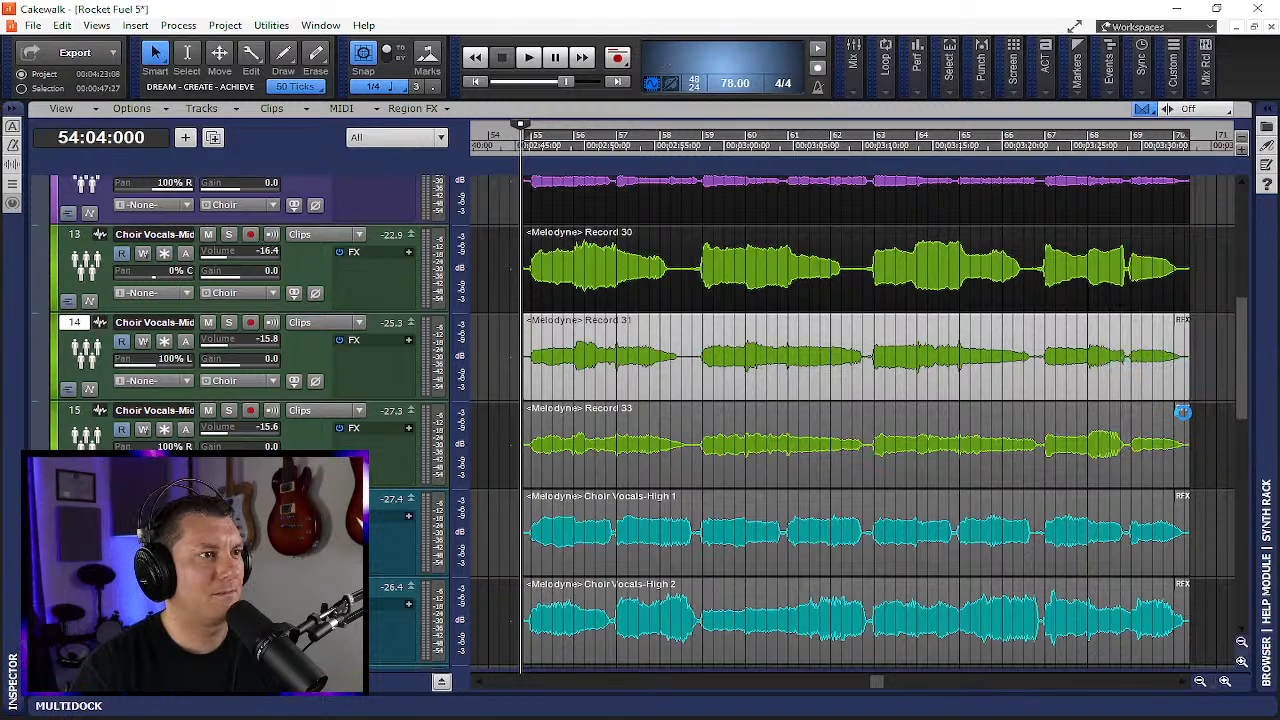
left_click(1183, 411)
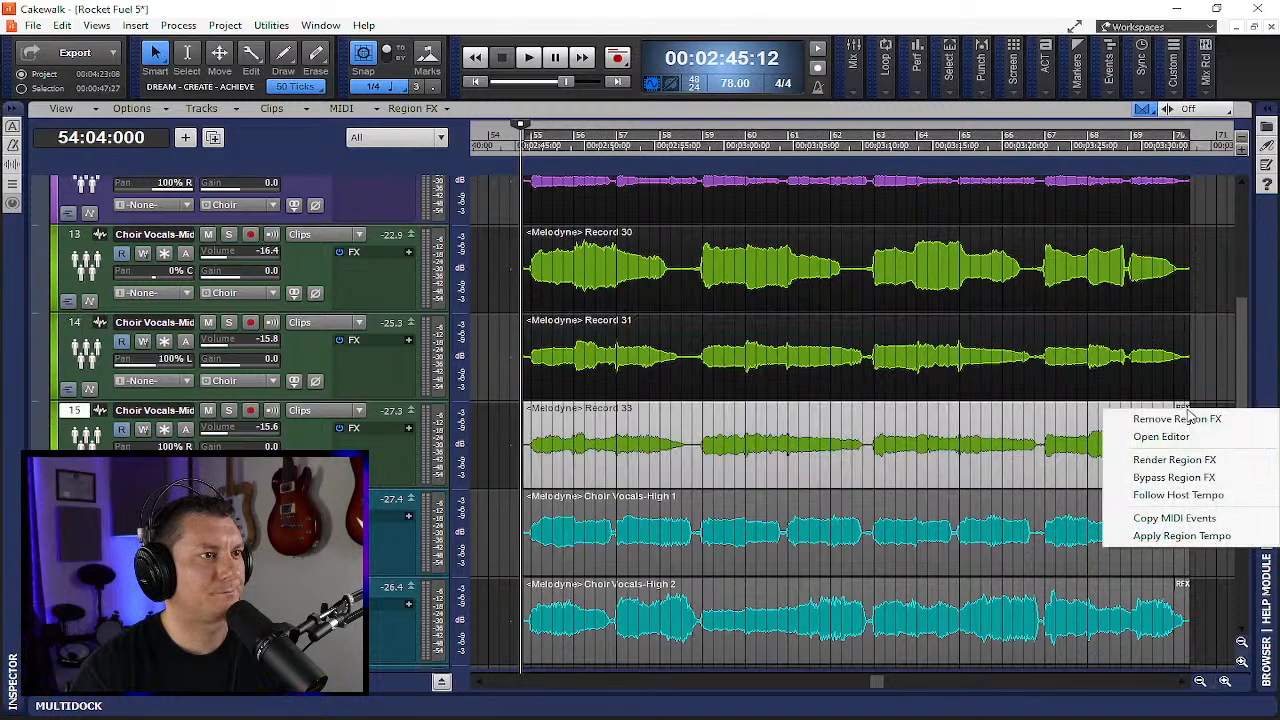
left_click(1175, 459)
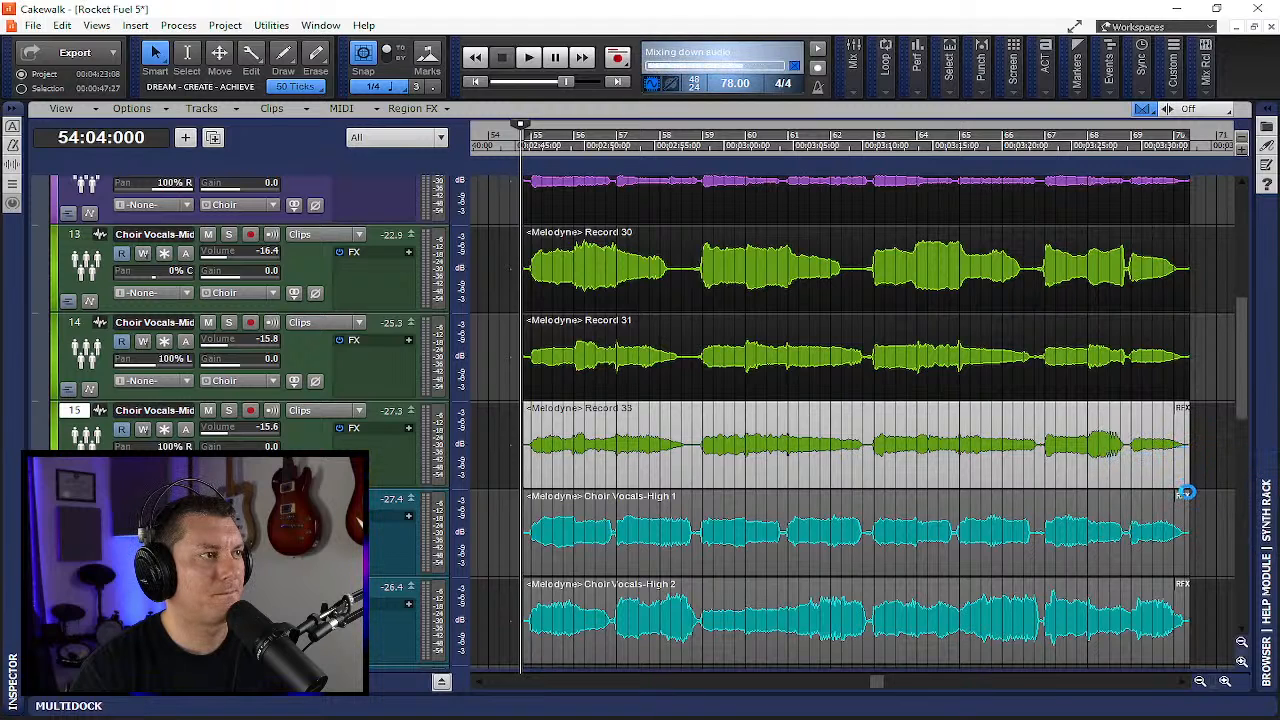
- Render the Region FX on the Choir Vocals-High 1 and Choir Vocals-High 2 clips
left_click(1181, 497)
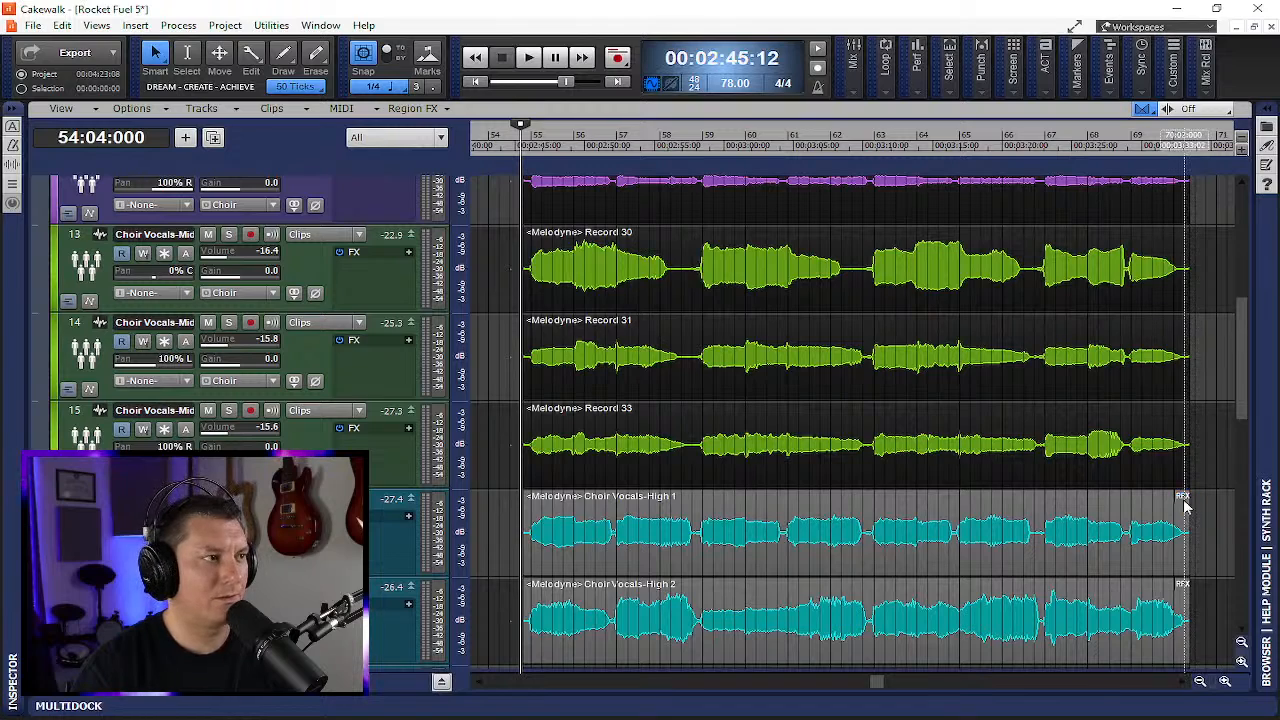
left_click(1185, 500)
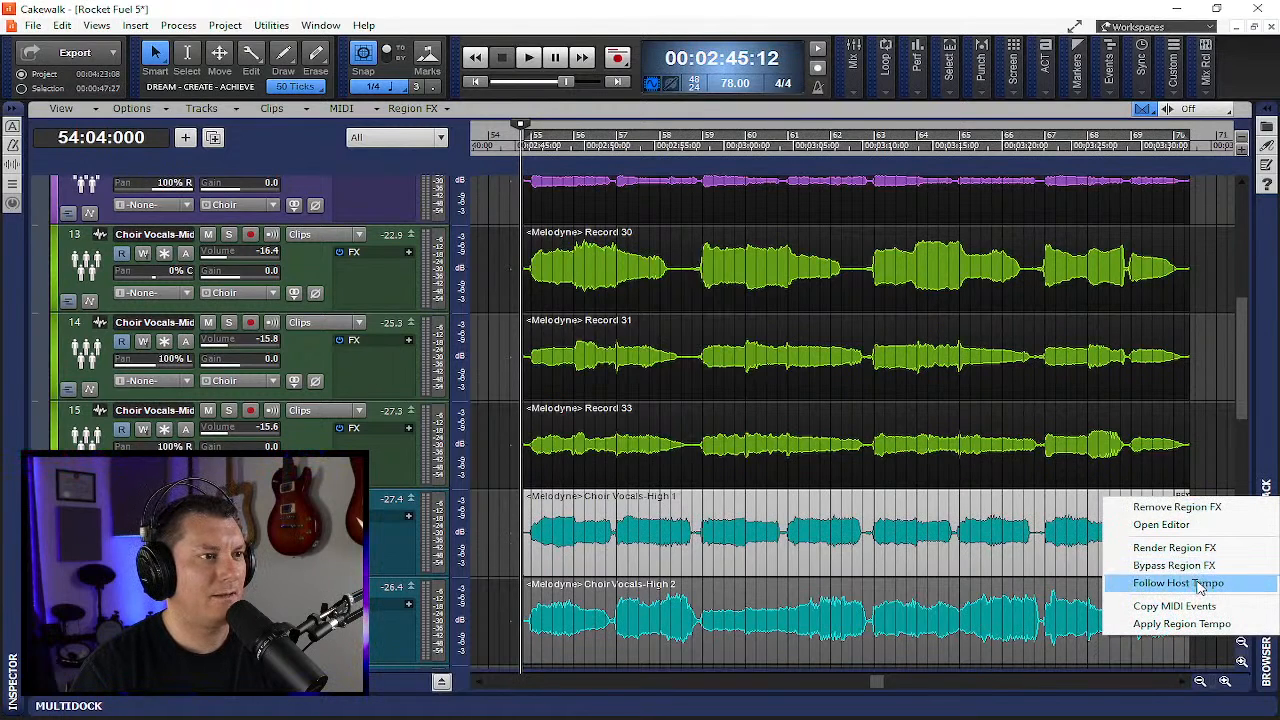
left_click(1187, 550)
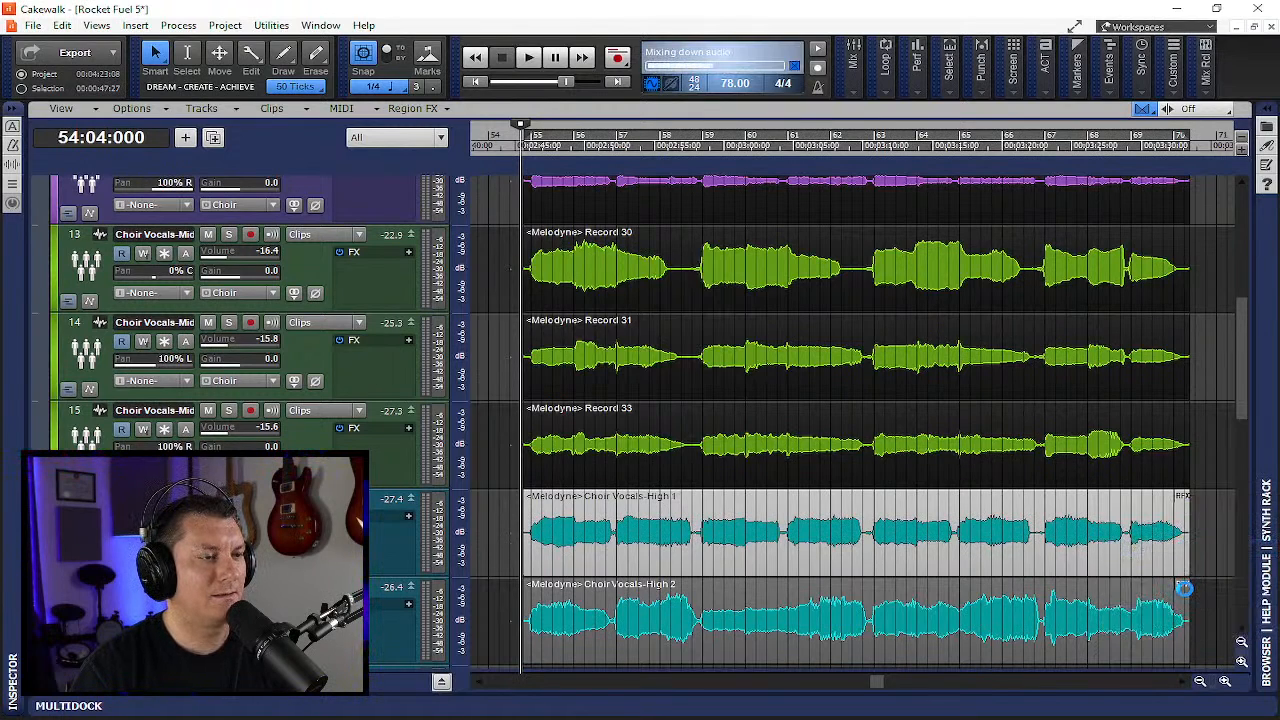
left_click(1182, 588)
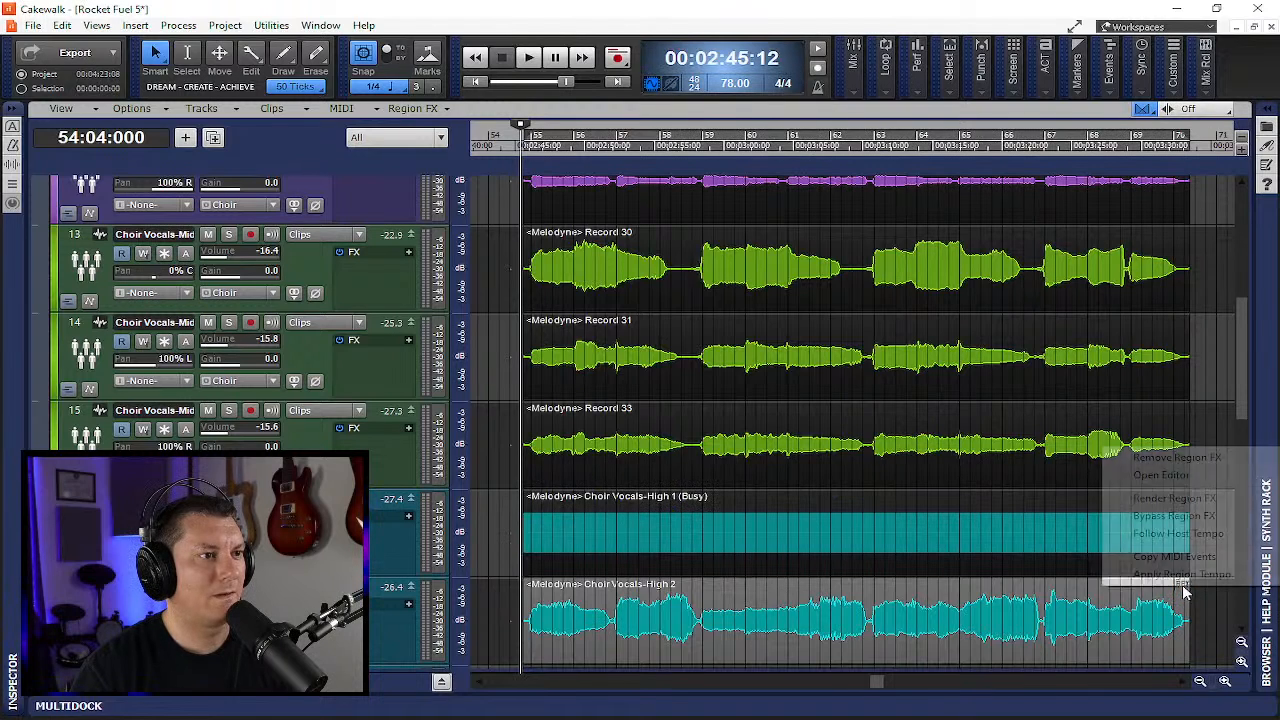
left_click(1170, 498)
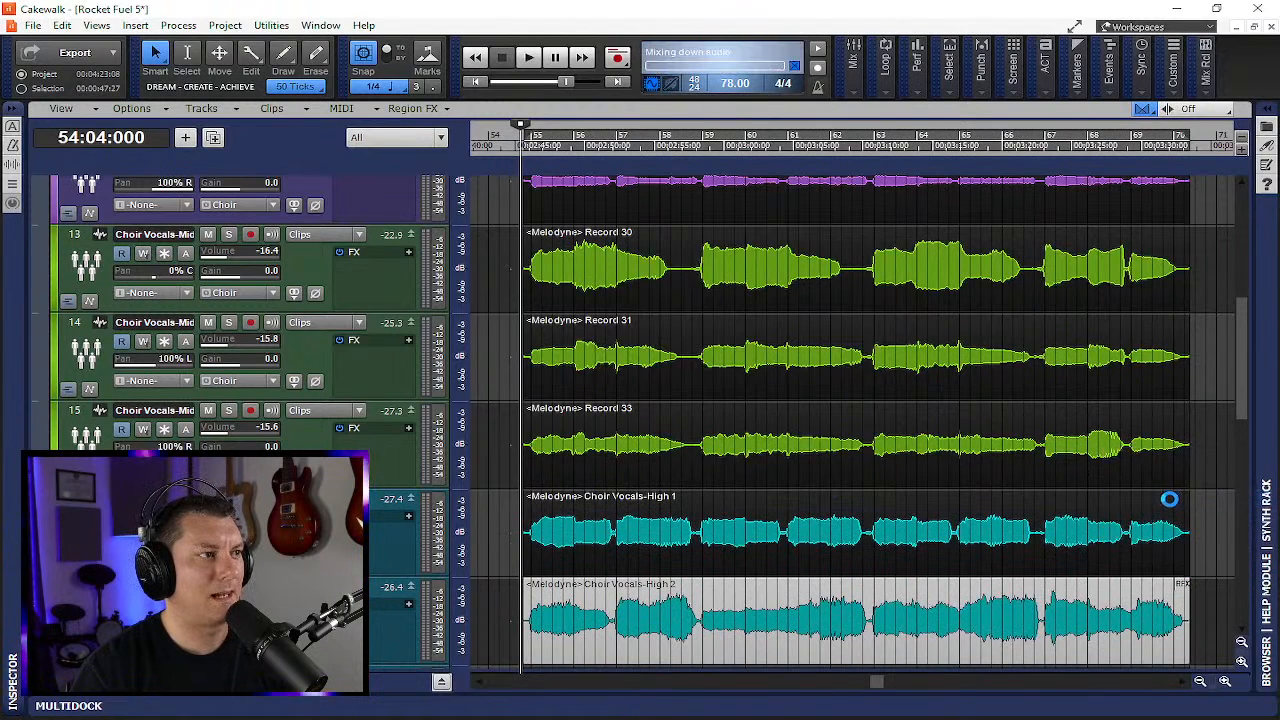
- Play back the project to listen to the rendered choir vocals
left_click(1076, 505)
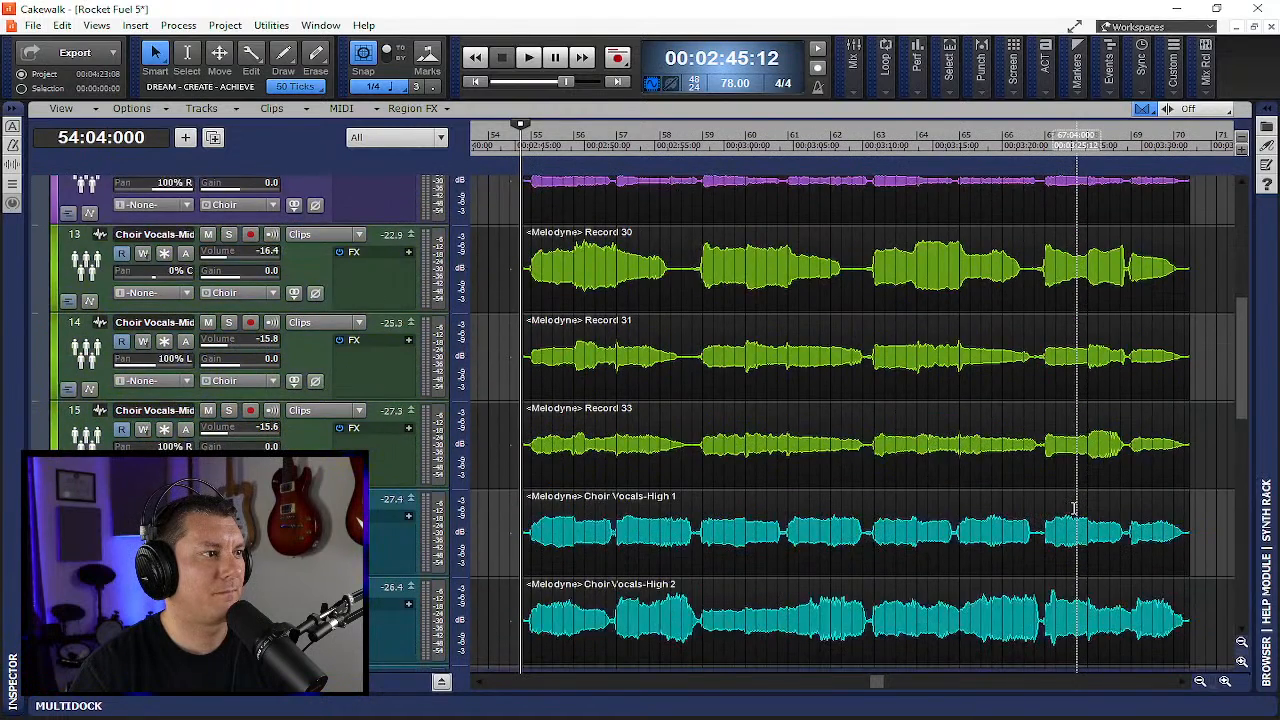
scroll(1076, 508, "down", 1)
scroll(1076, 508, "up", 4)
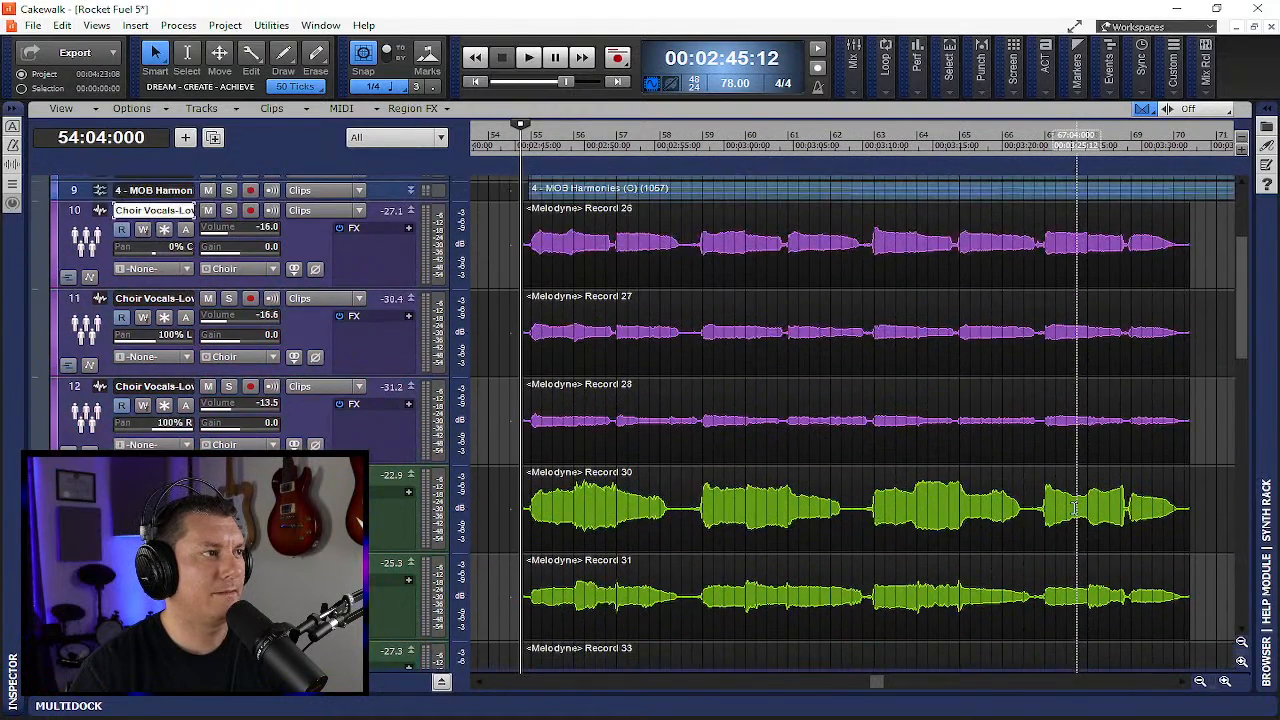
left_click(530, 57)
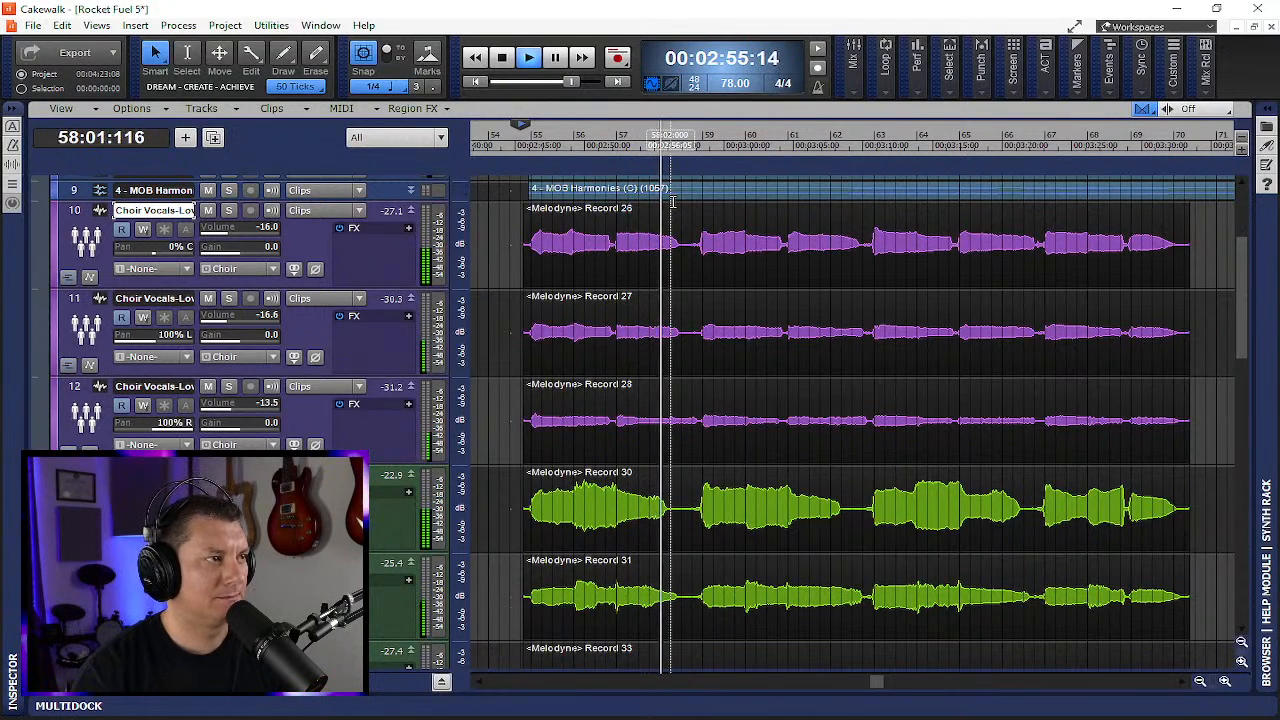
scroll(540, 362, "up", 3)
scroll(537, 362, "up", 3)
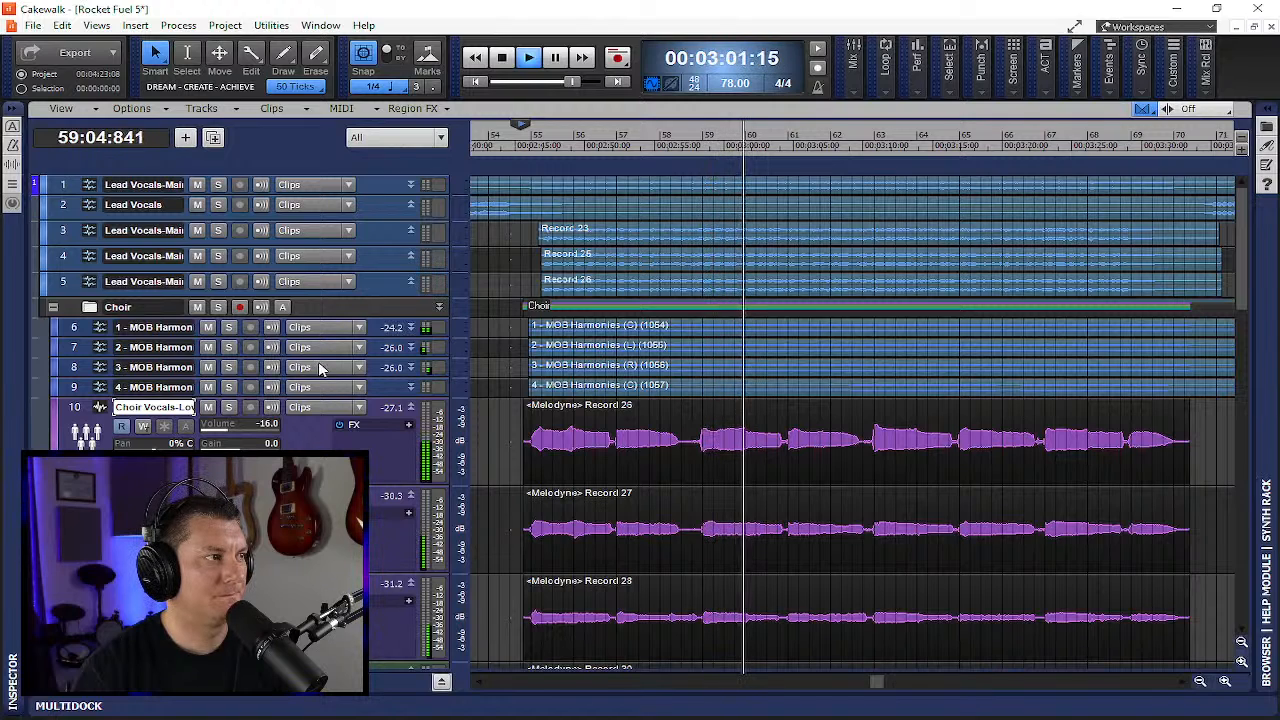
- Resize the 4 - MOB Harmonies track to a taller height and stop playback
left_click_drag(384, 397, 385, 529)
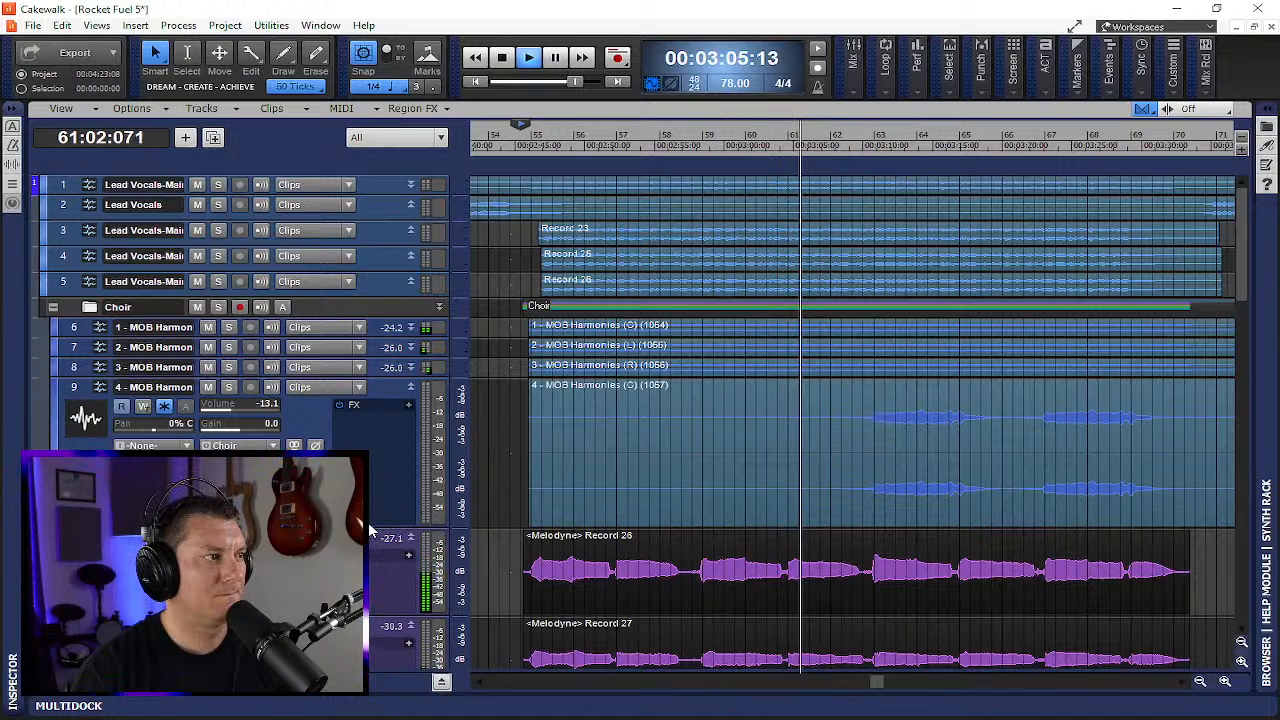
left_click_drag(368, 524, 364, 440)
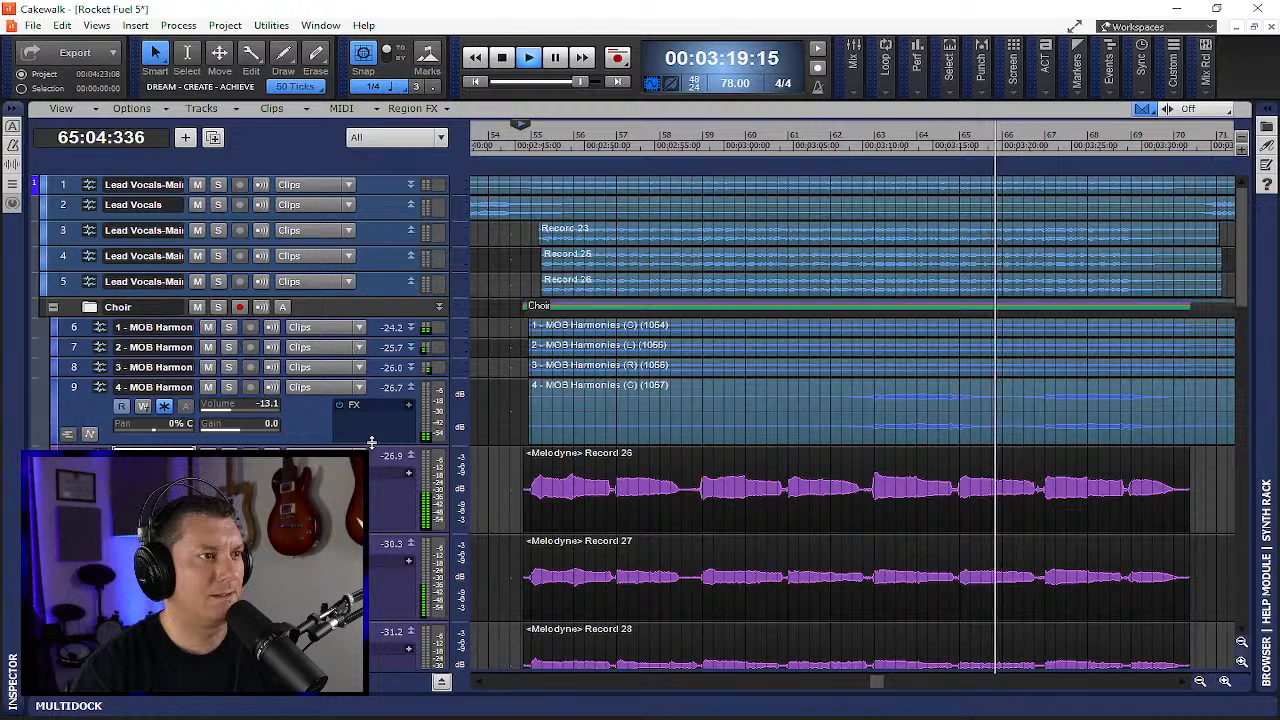
key("space")
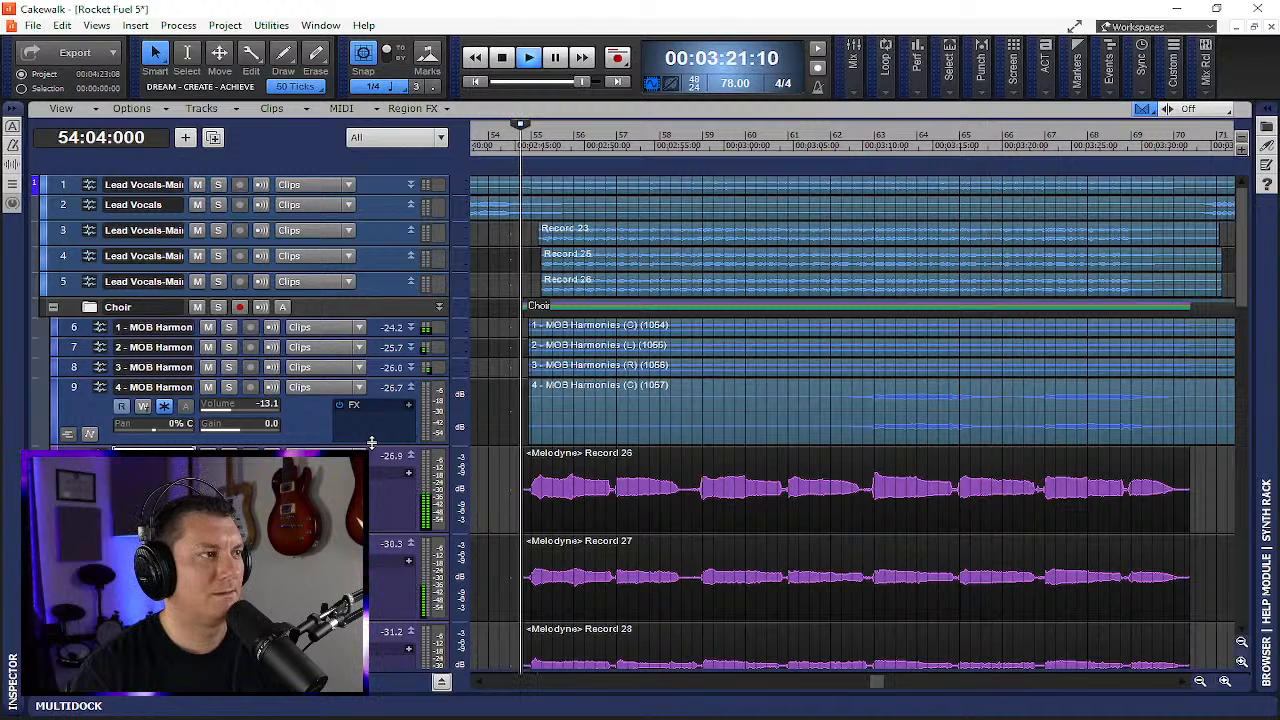
- Shrink the track heights and play back again from bar 54
left_click(442, 681)
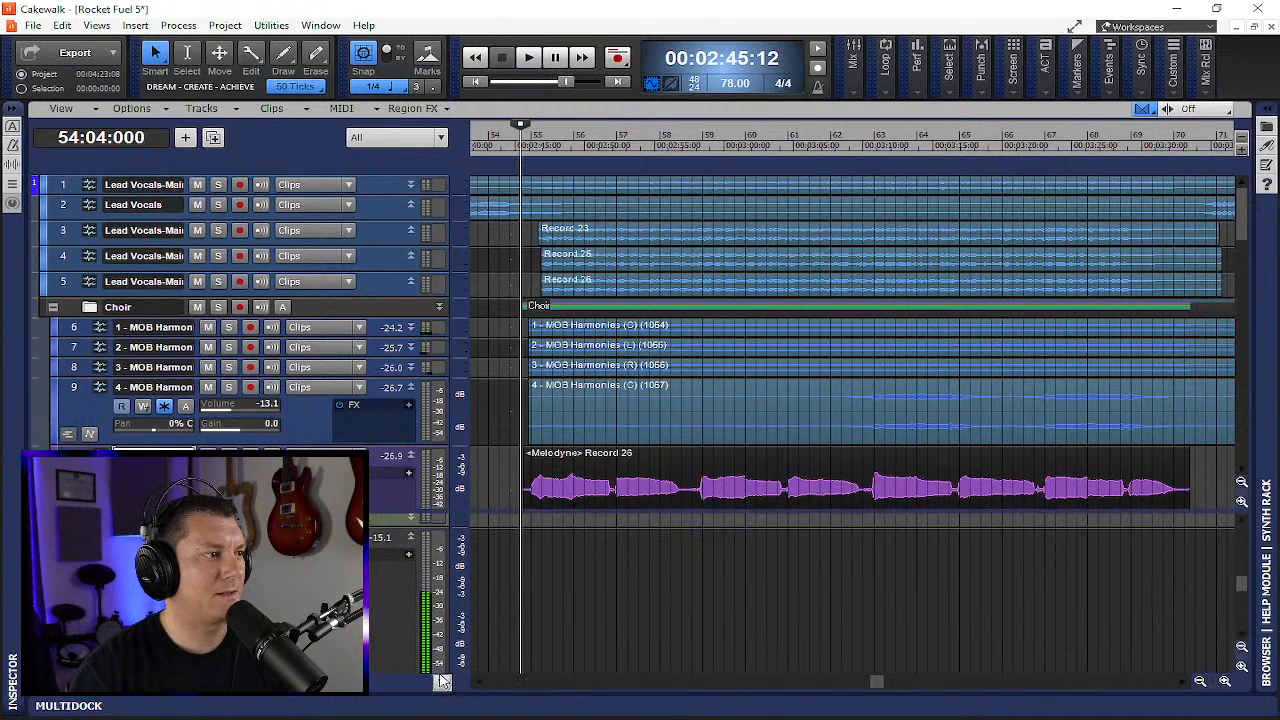
left_click(498, 140)
key("space")
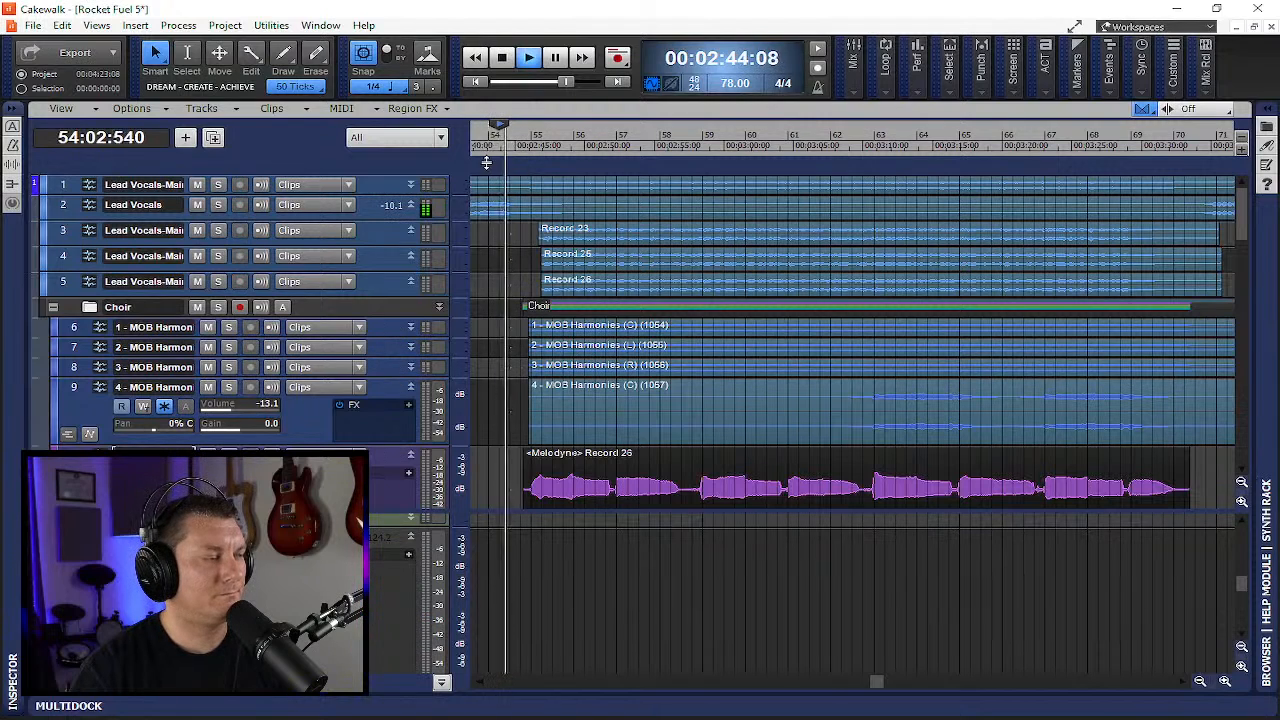
- Collapse the Choir folder, stop playback and return to the start of the project
left_click(53, 310)
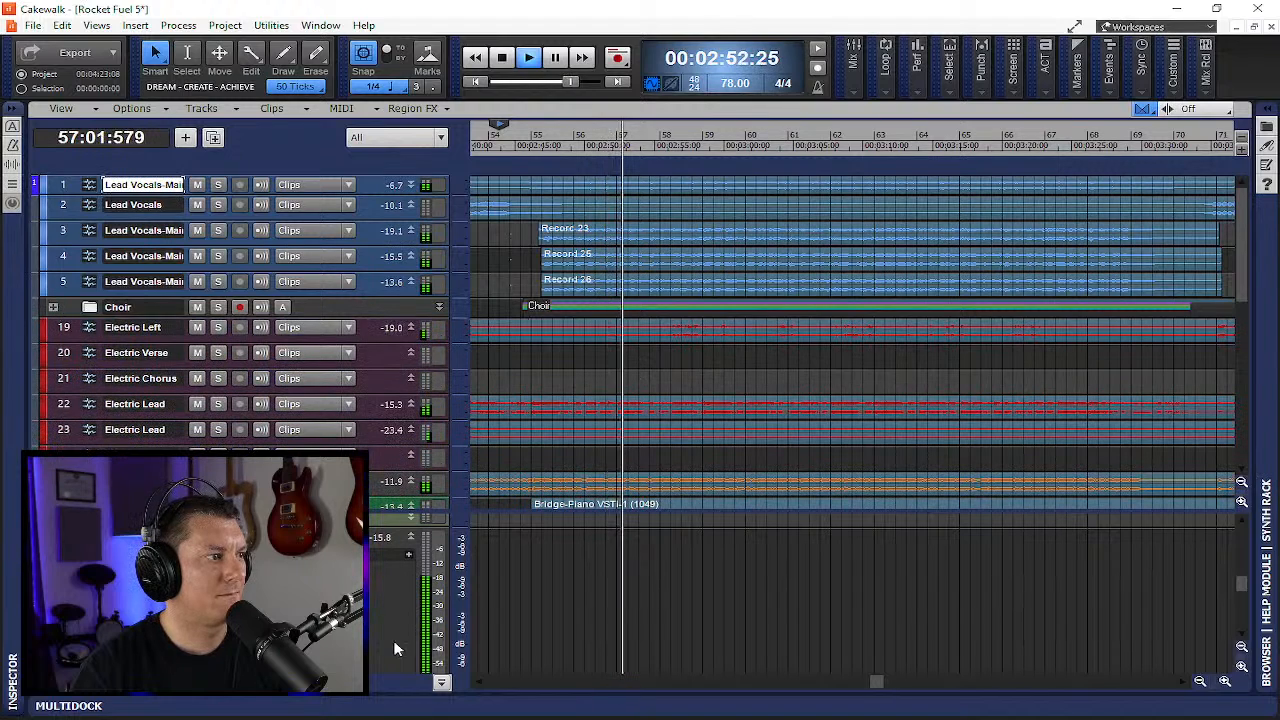
left_click(441, 681)
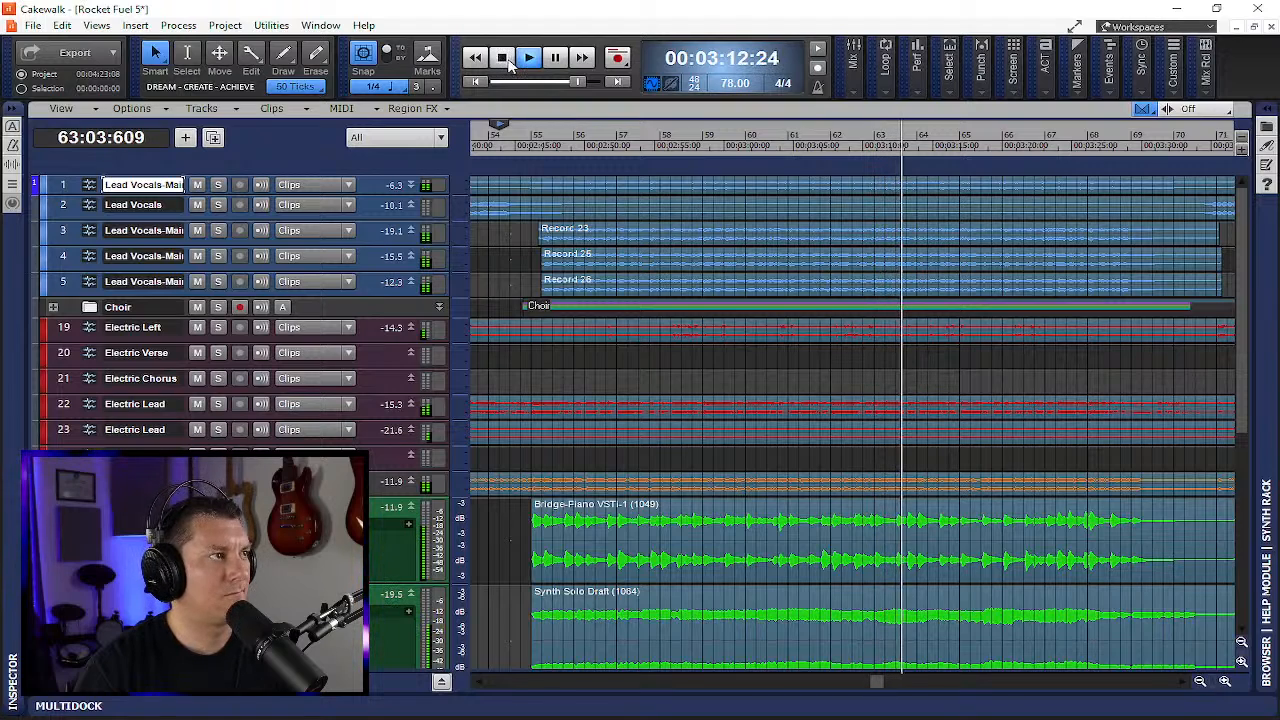
left_click(504, 60)
left_click(482, 86)
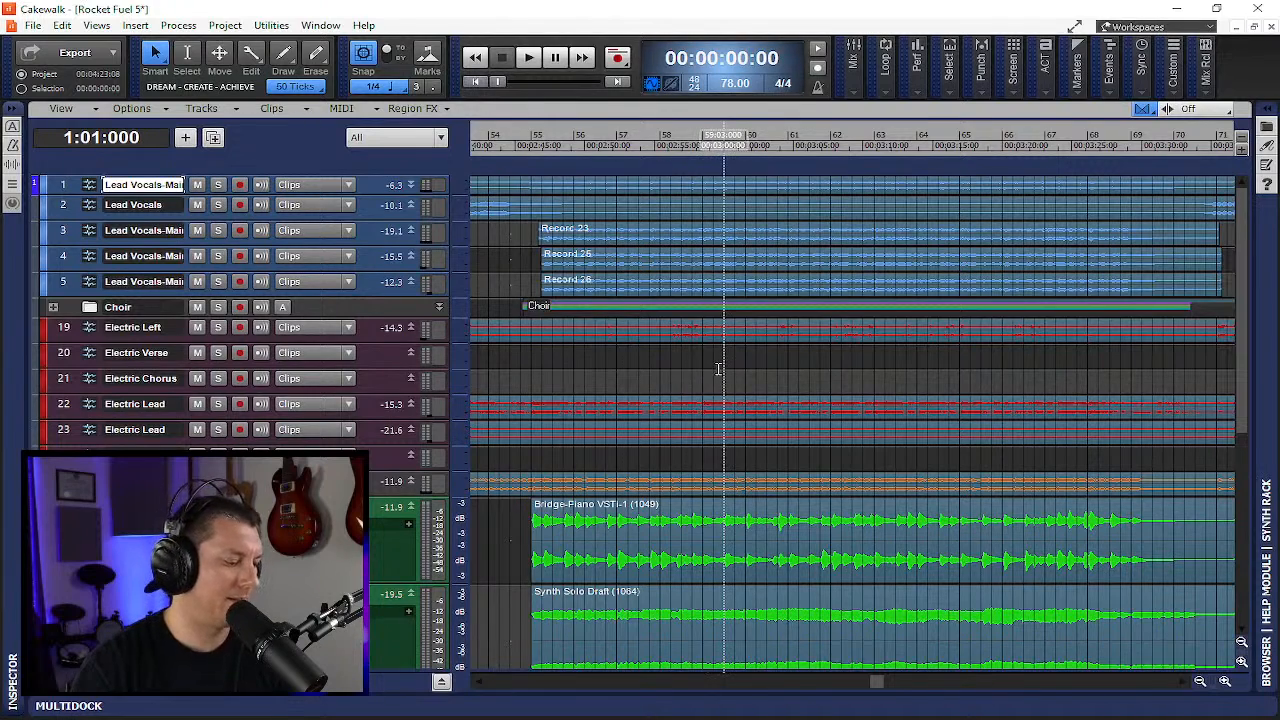
scroll(746, 388, "right", 1)
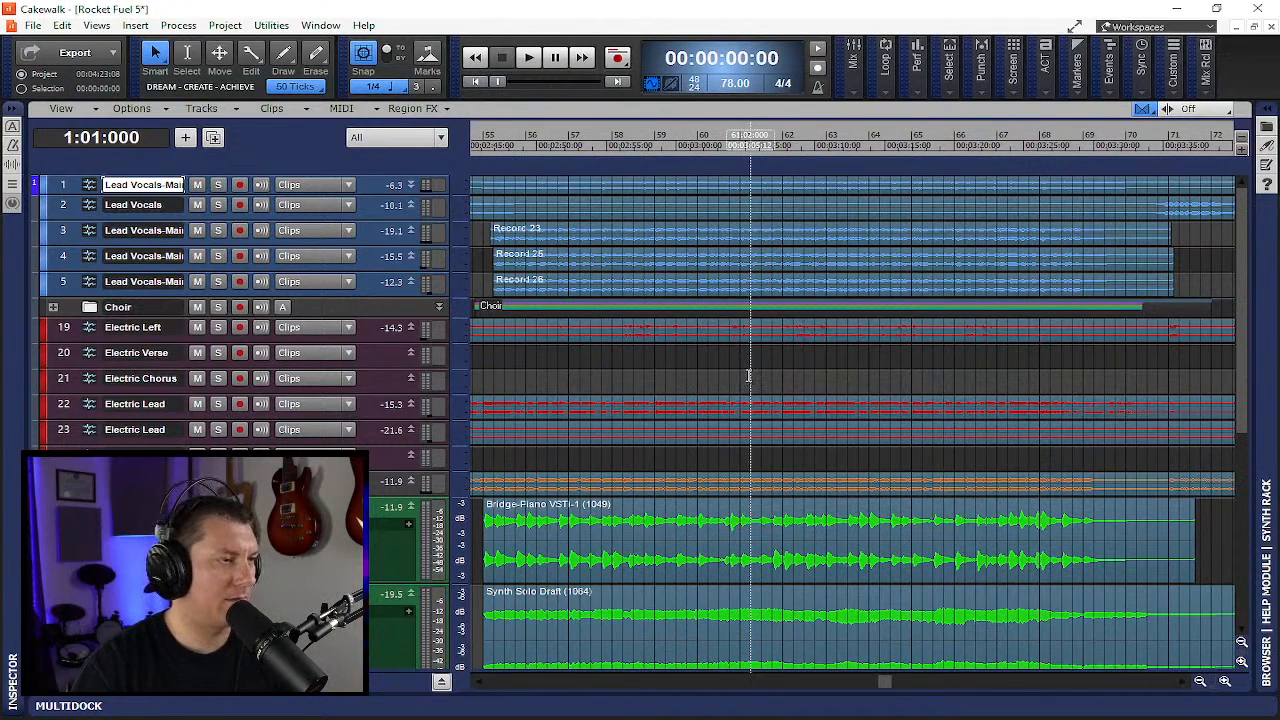
scroll(748, 375, "left", 9)
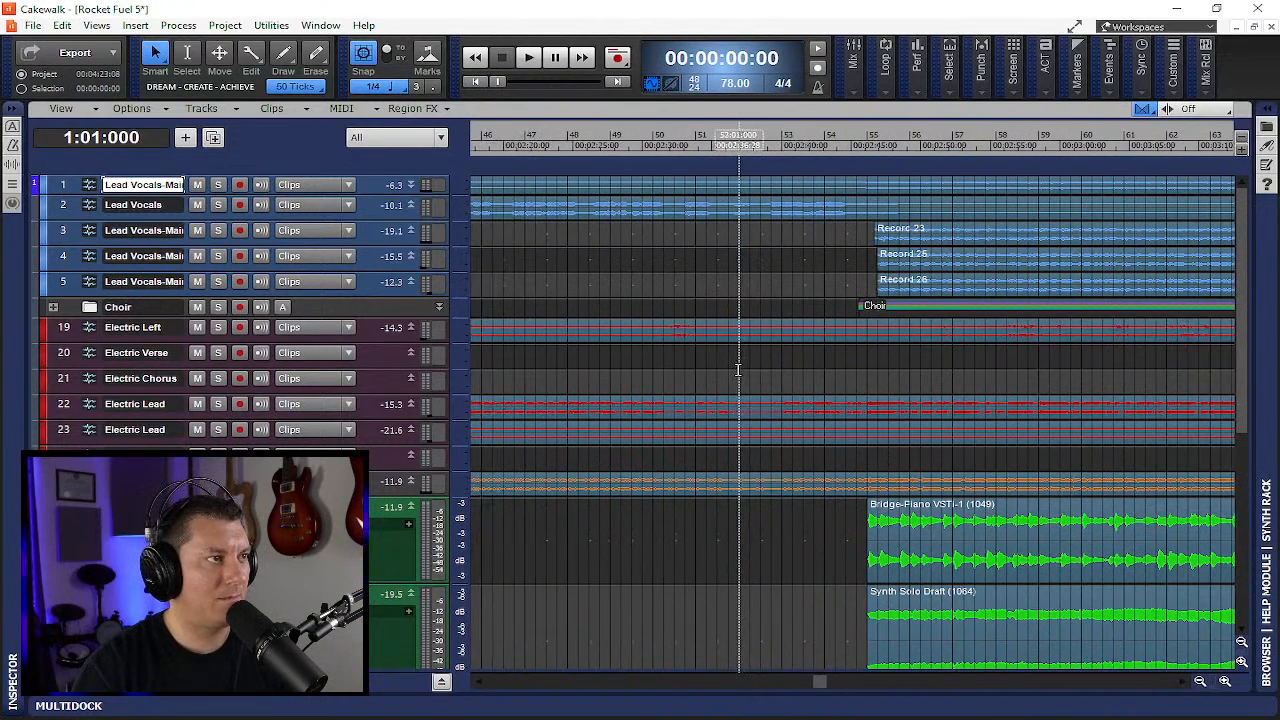
scroll(738, 370, "down", 3)
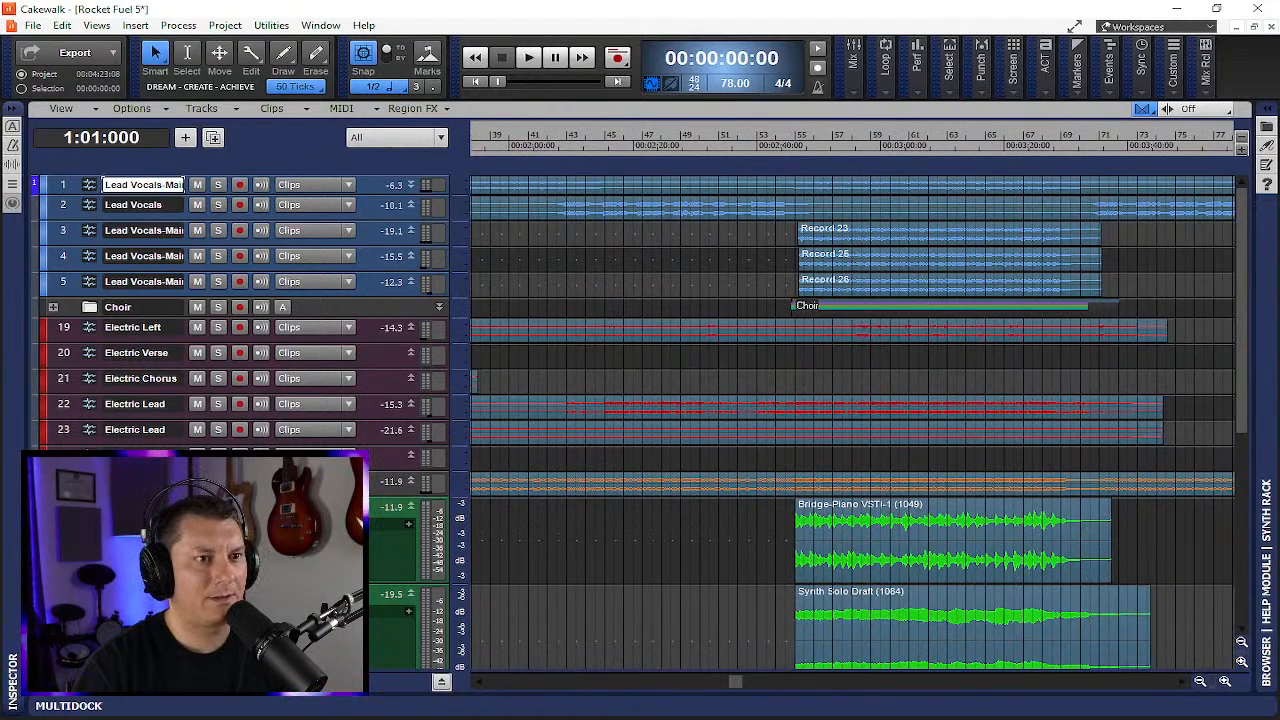
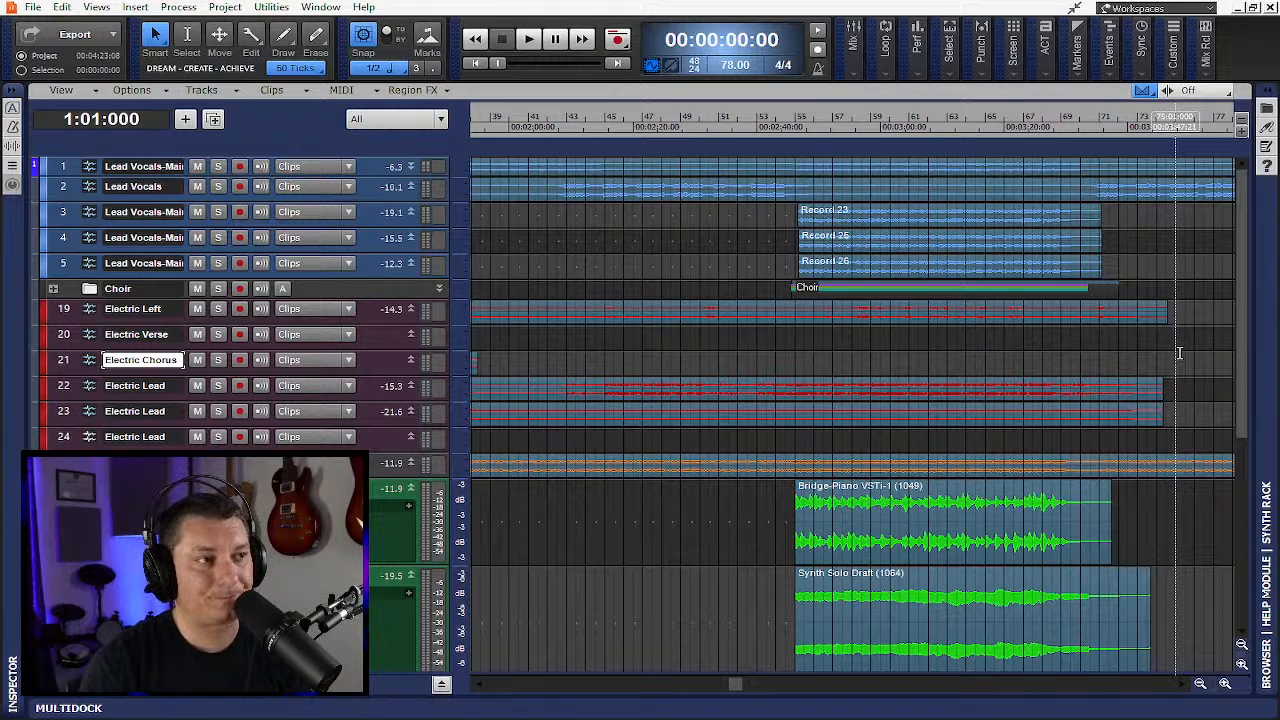
- Save the project
key("ctrl+s")
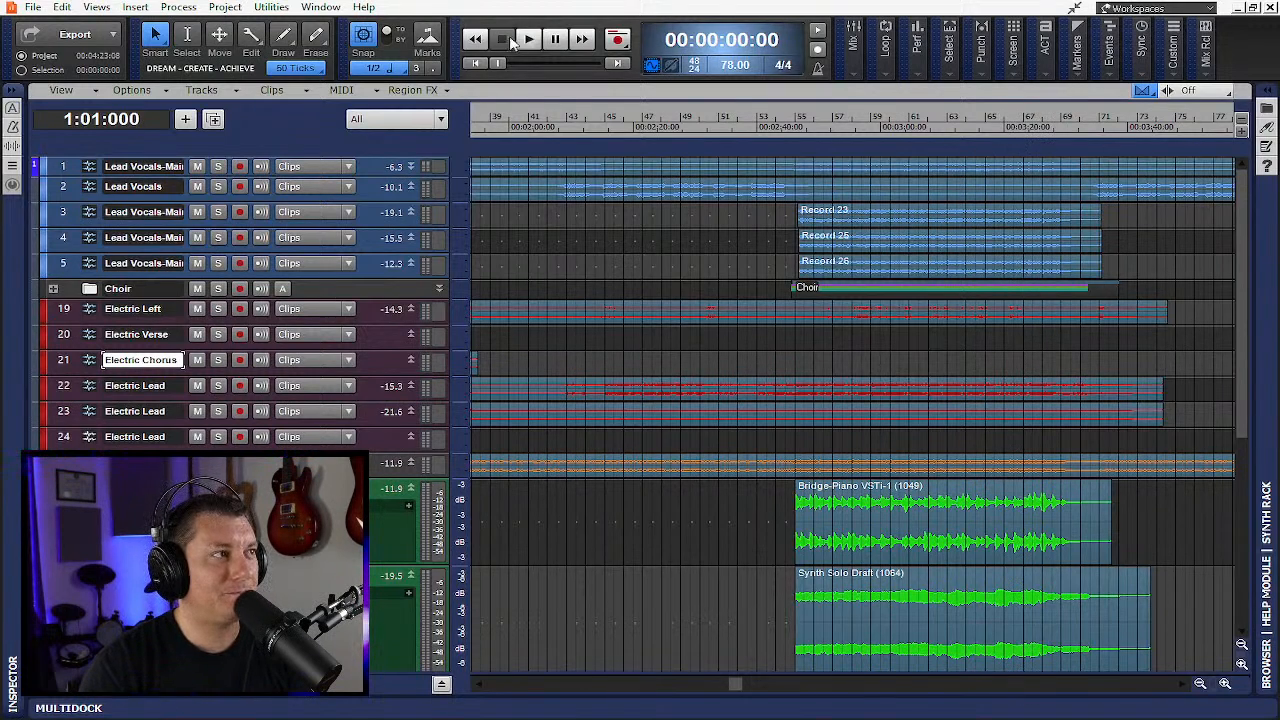
scroll(849, 303, "down", 5)
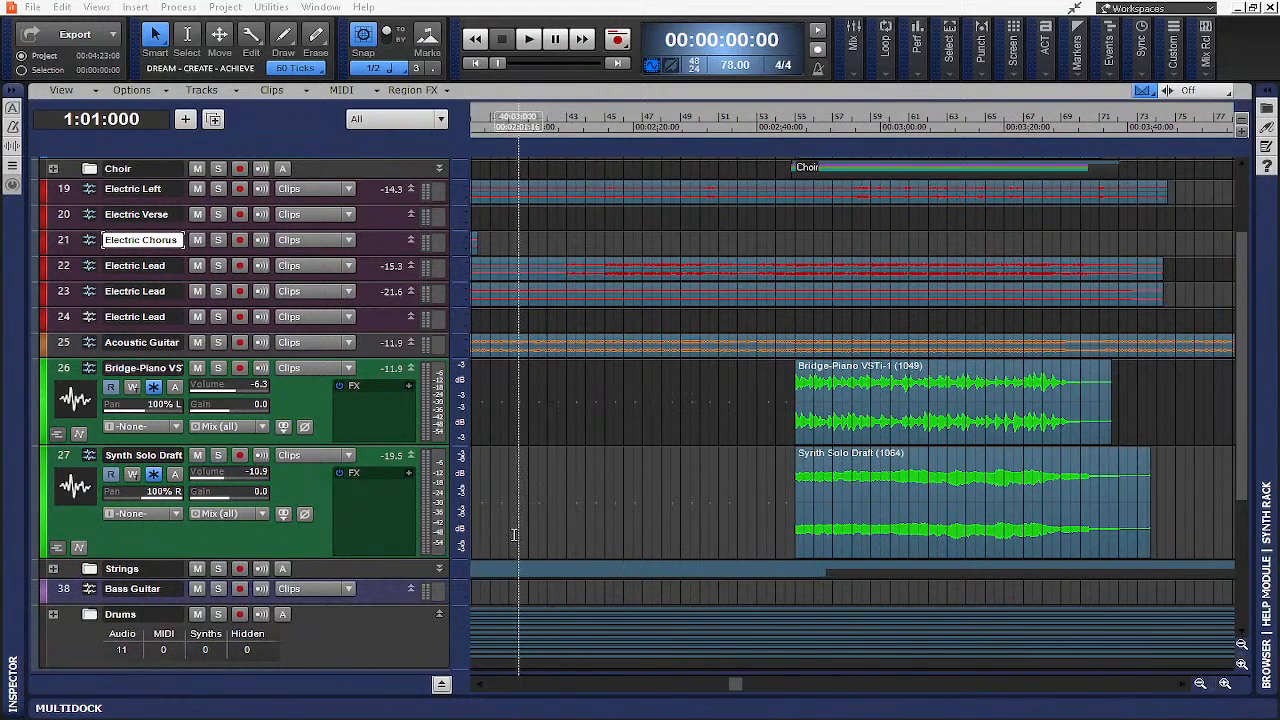
- Open Save As and choose the Cakewalk Bundle file type, then cancel the dialog
left_click(33, 7)
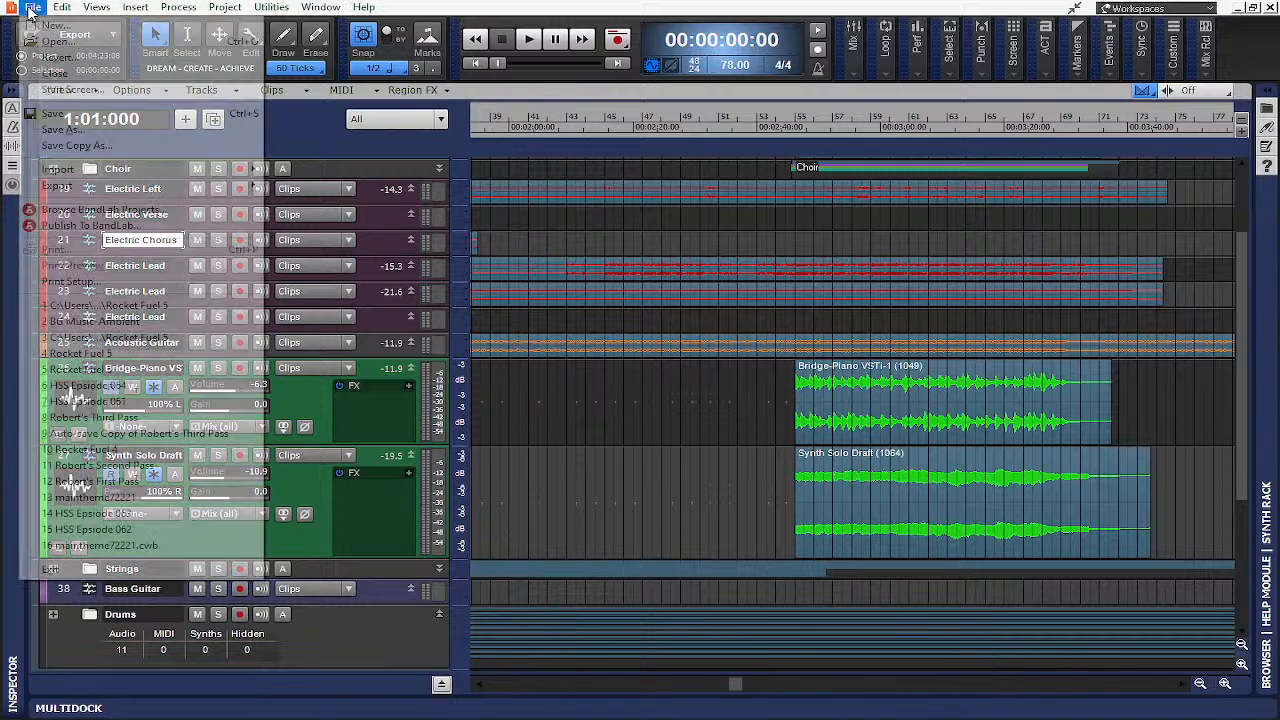
left_click(65, 129)
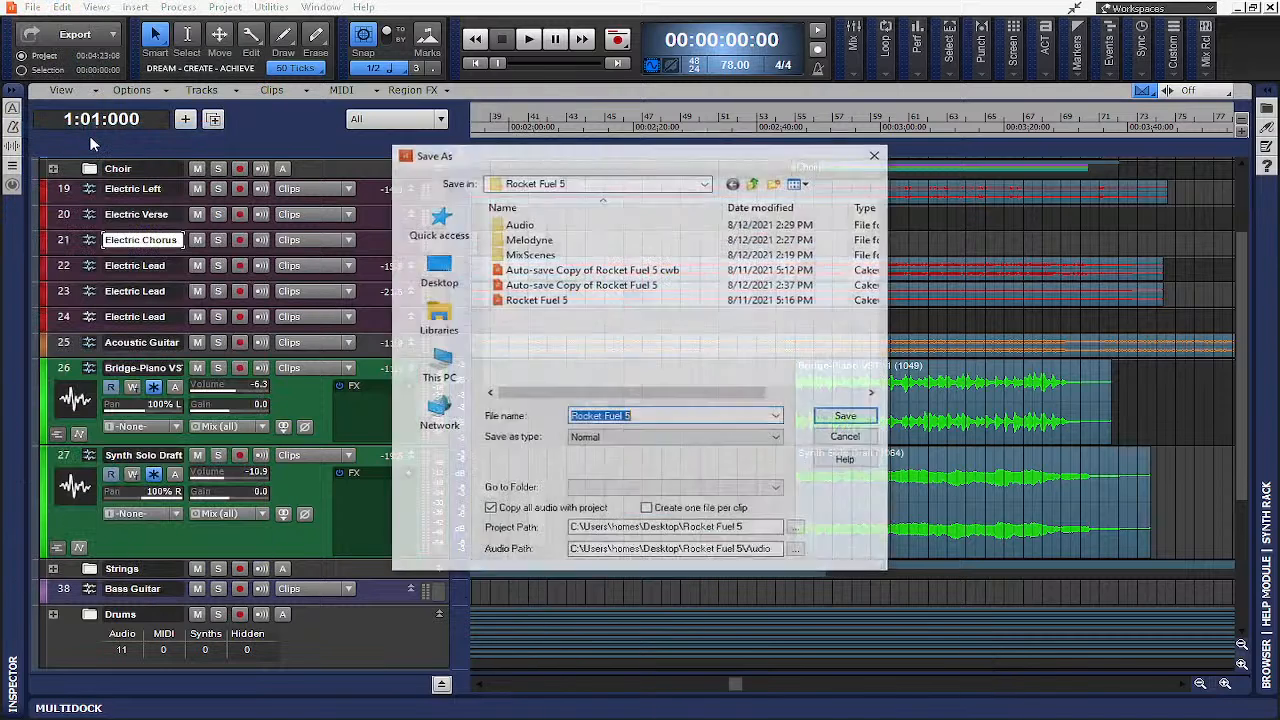
left_click(622, 437)
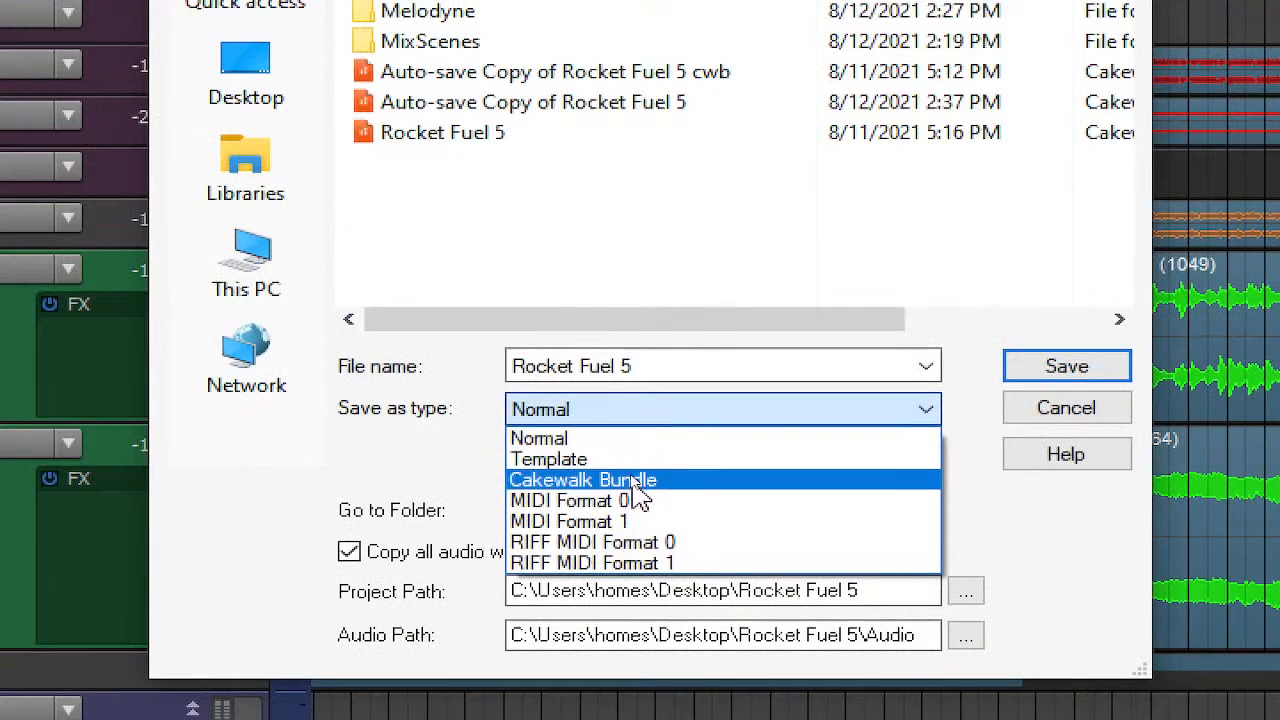
left_click(632, 474)
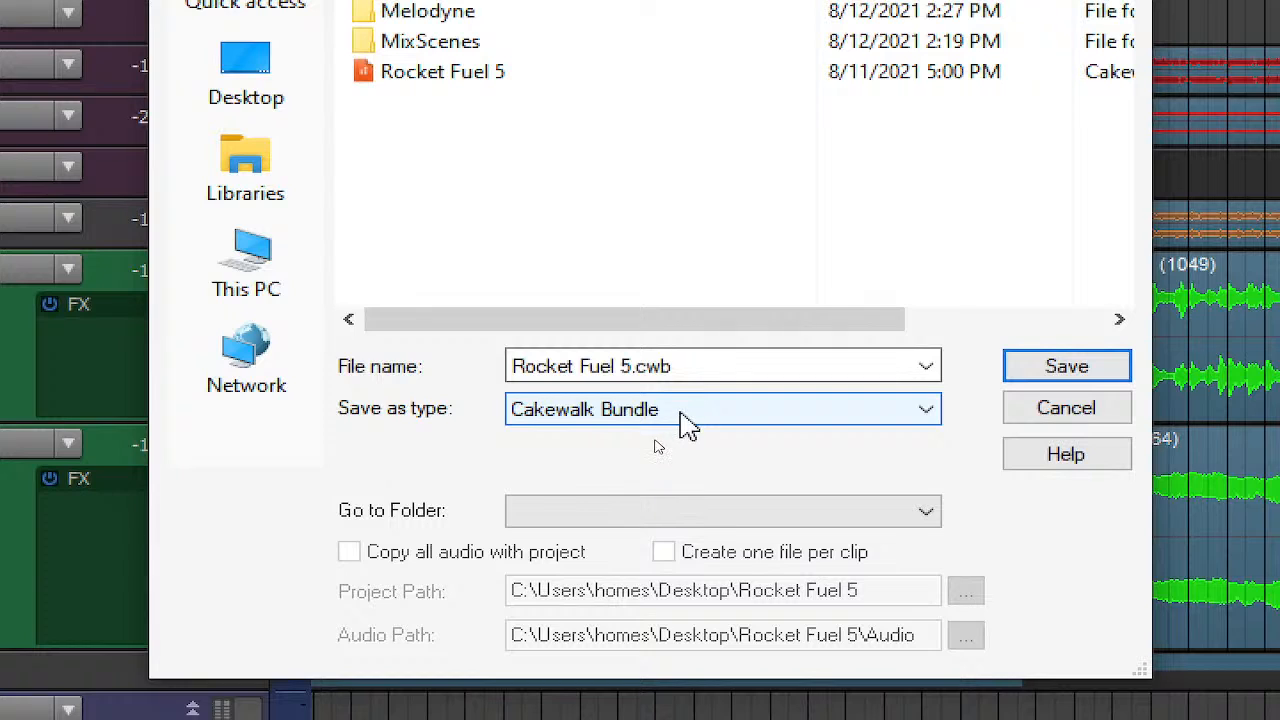
key("Escape")
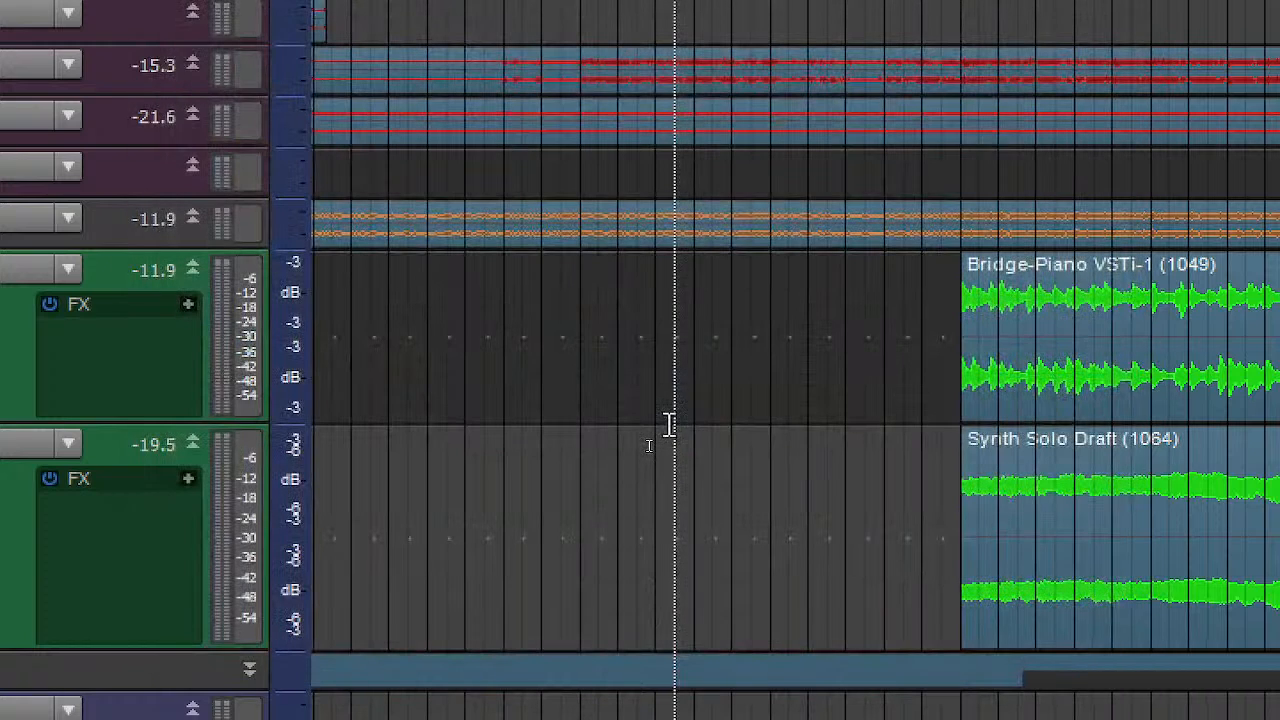
left_click(752, 380)
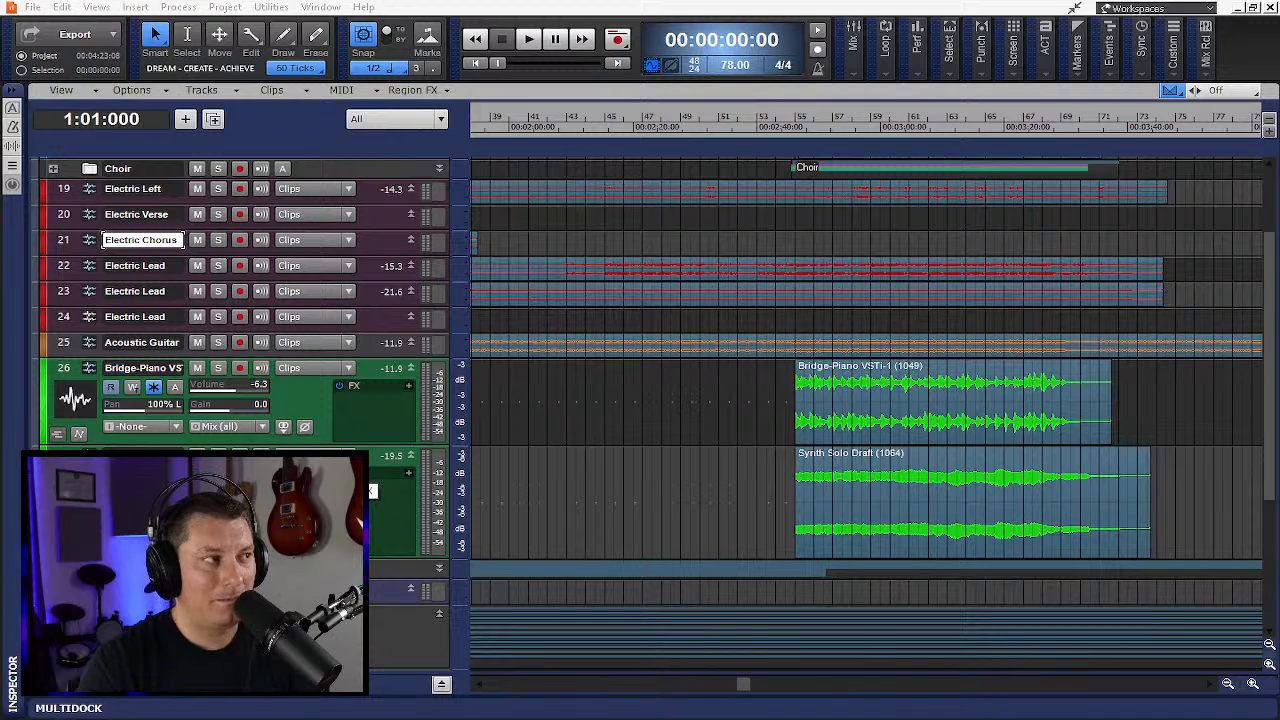
- Enlarge the Acoustic Guitar track's height and save the project again
left_click(441, 685)
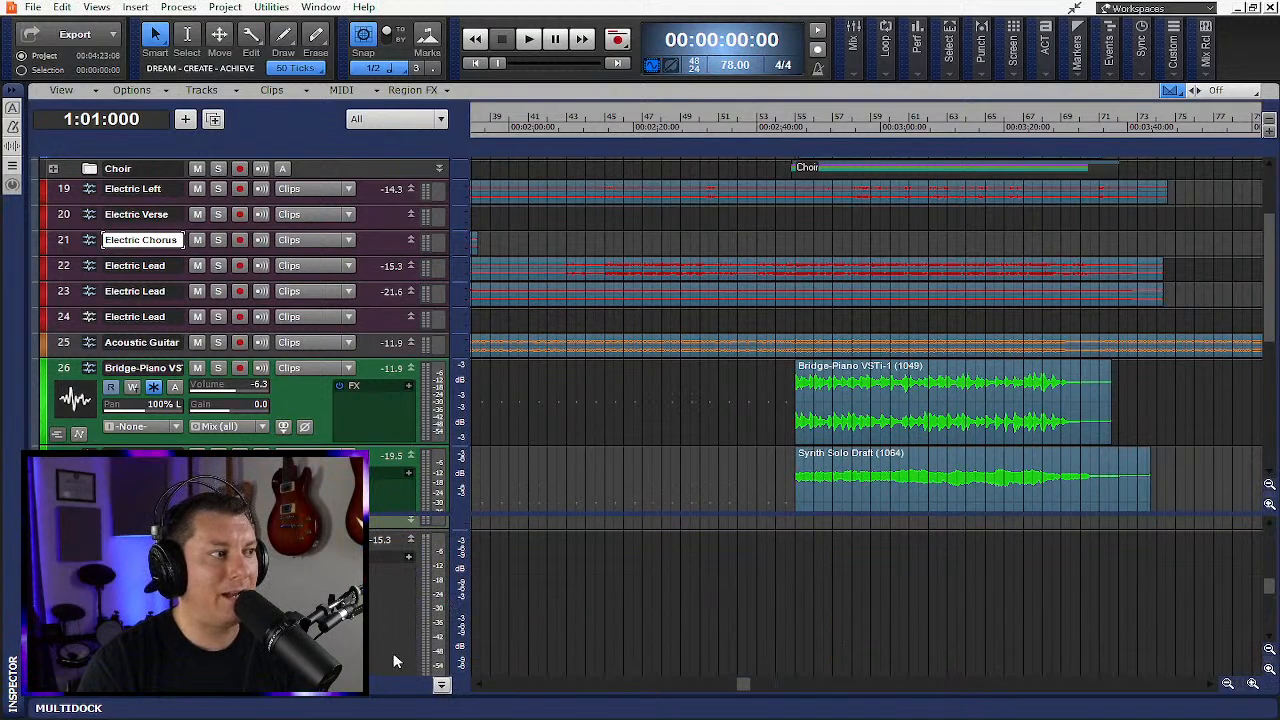
left_click(442, 685)
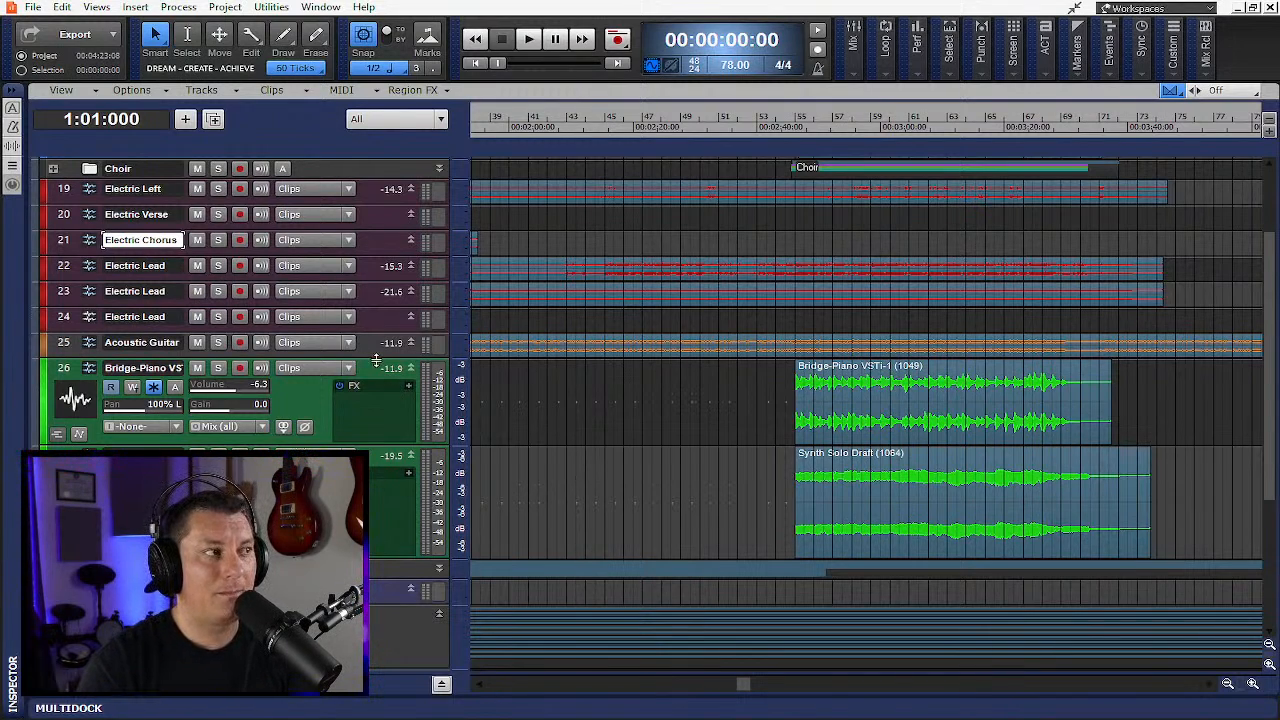
left_click_drag(376, 360, 375, 470)
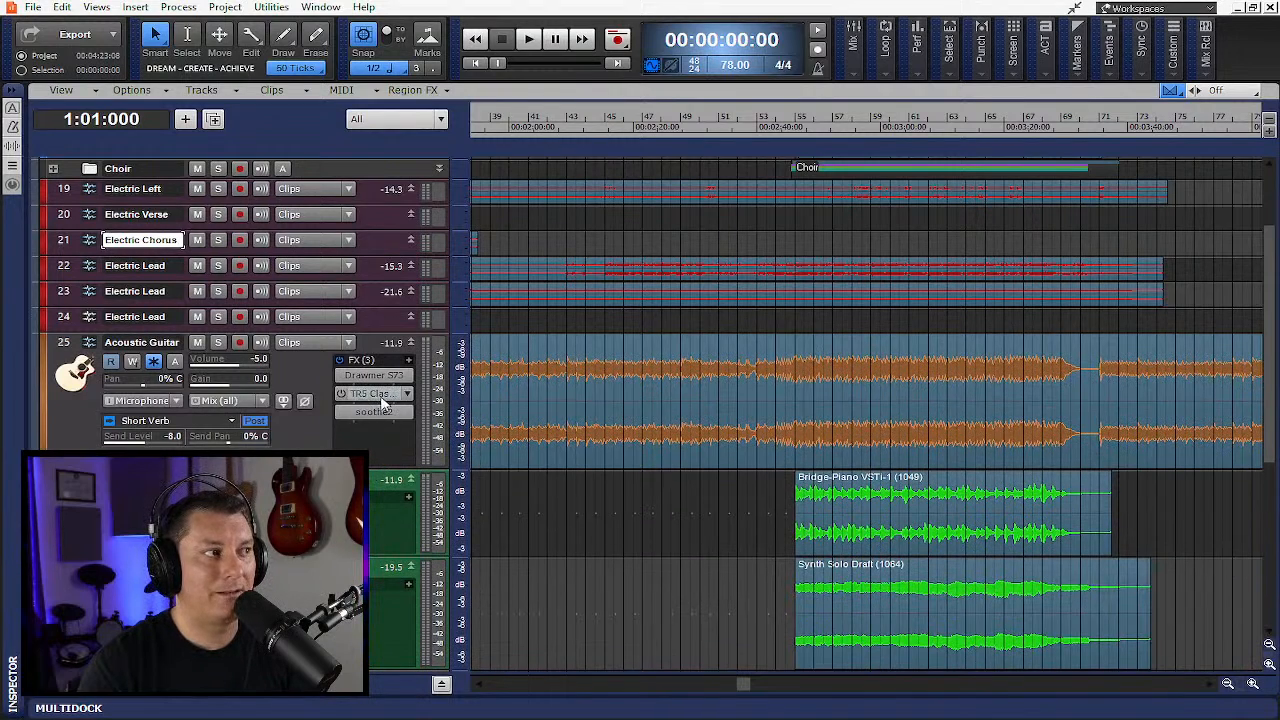
key("ctrl+s")
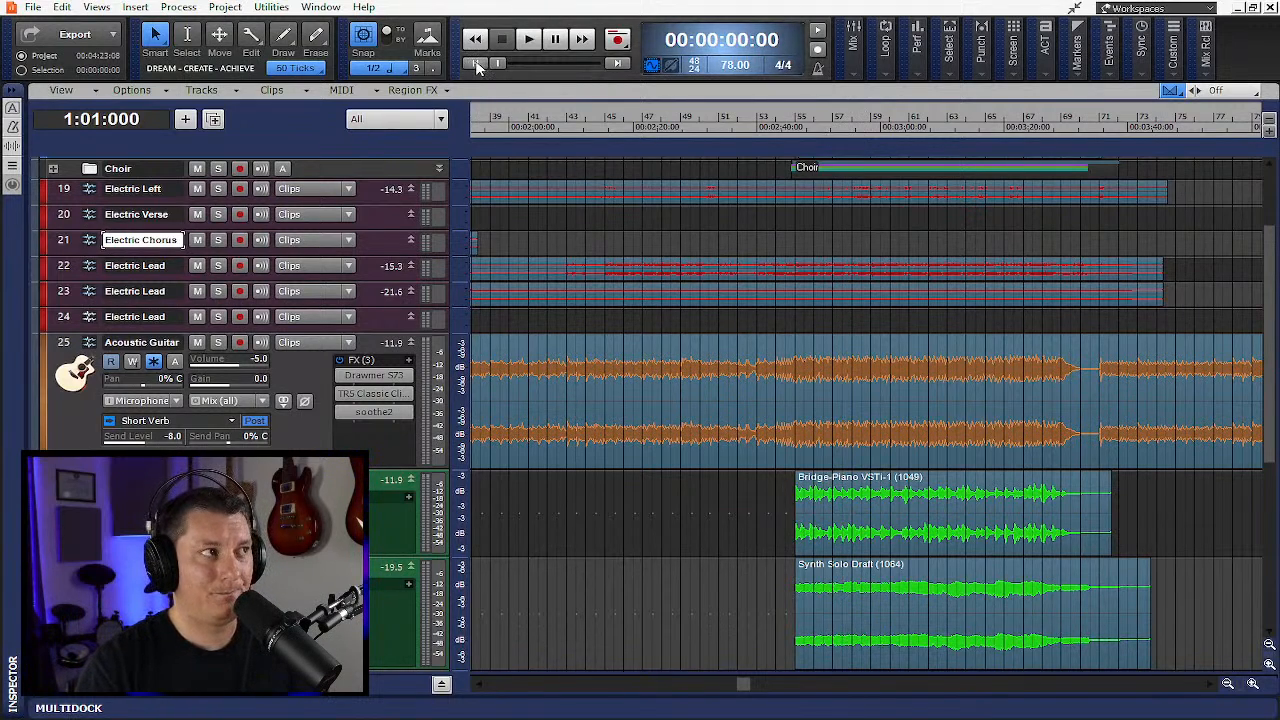
- Fit all tracks vertically into the track view
scroll(749, 366, "down", 3)
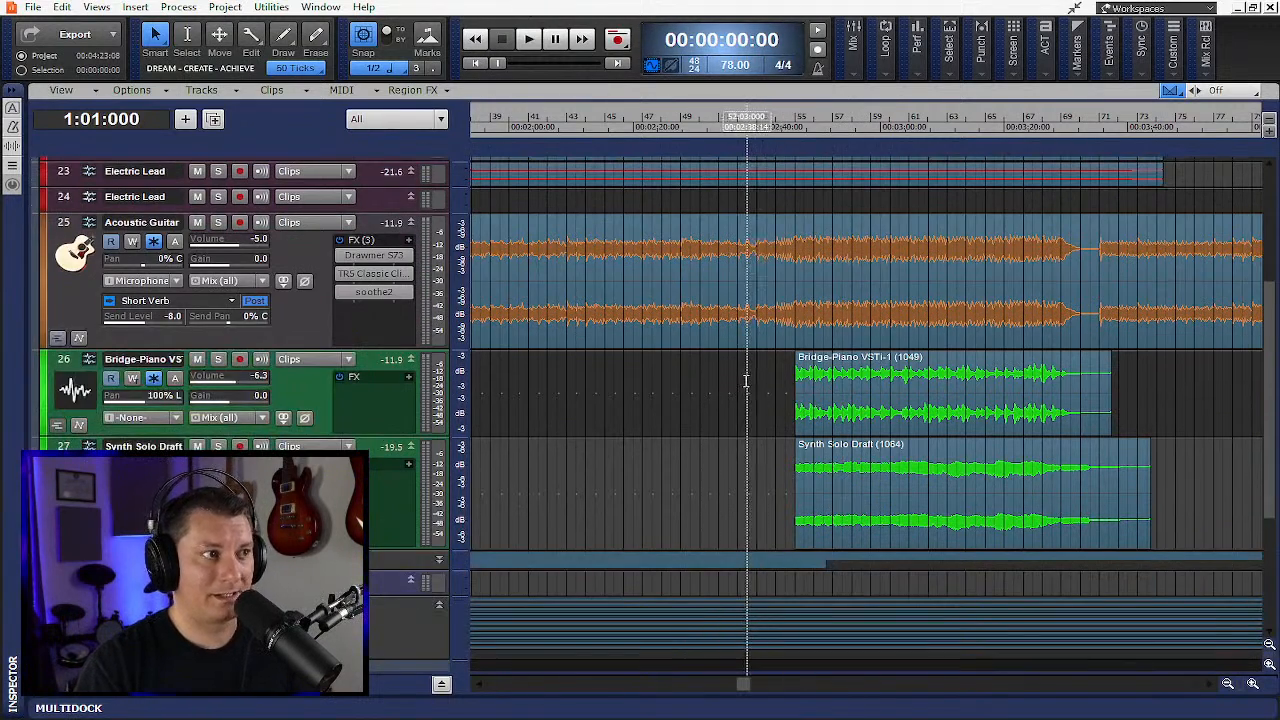
scroll(741, 375, "down", 1)
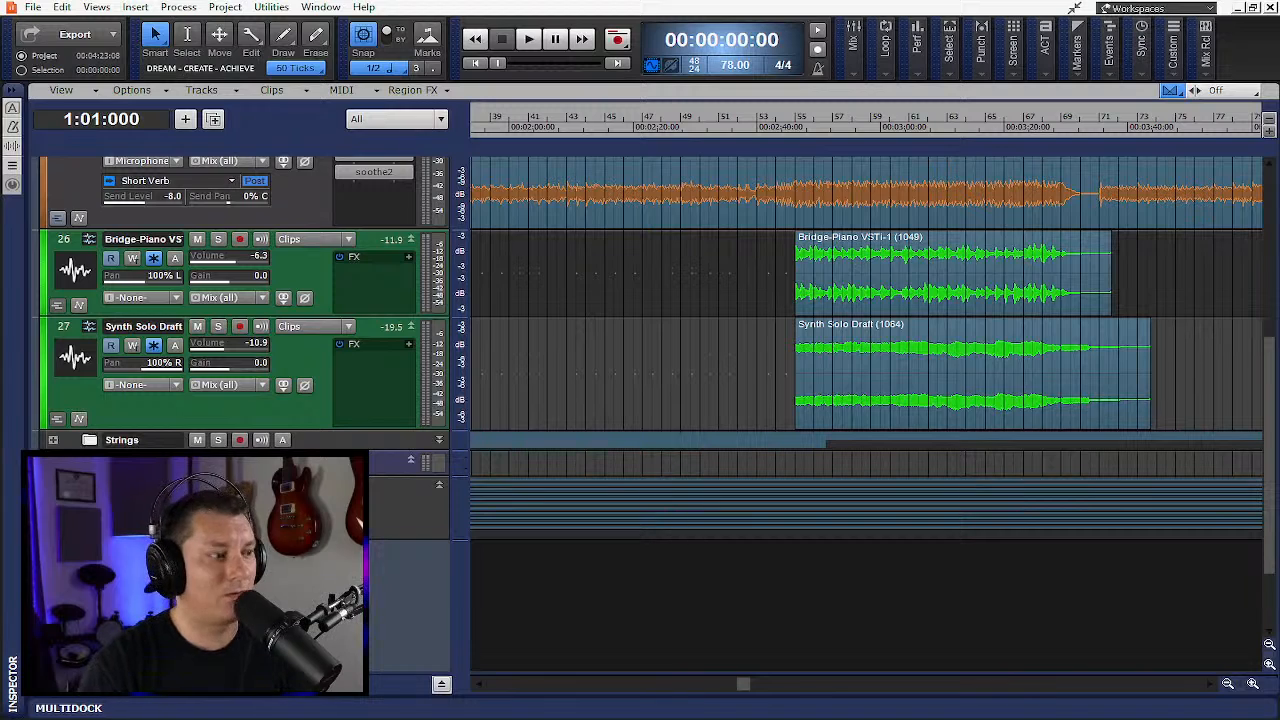
key("f")
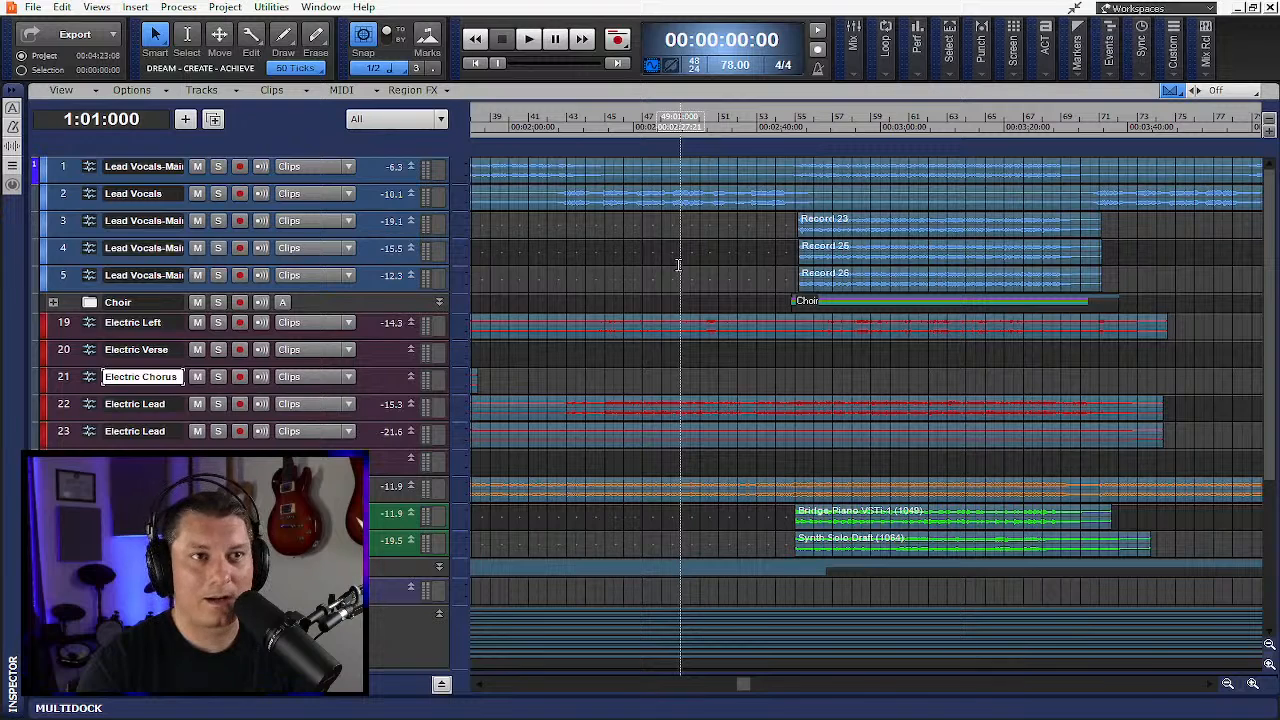
- Show the video track, enlarge its pane, and hide it again
key("v")
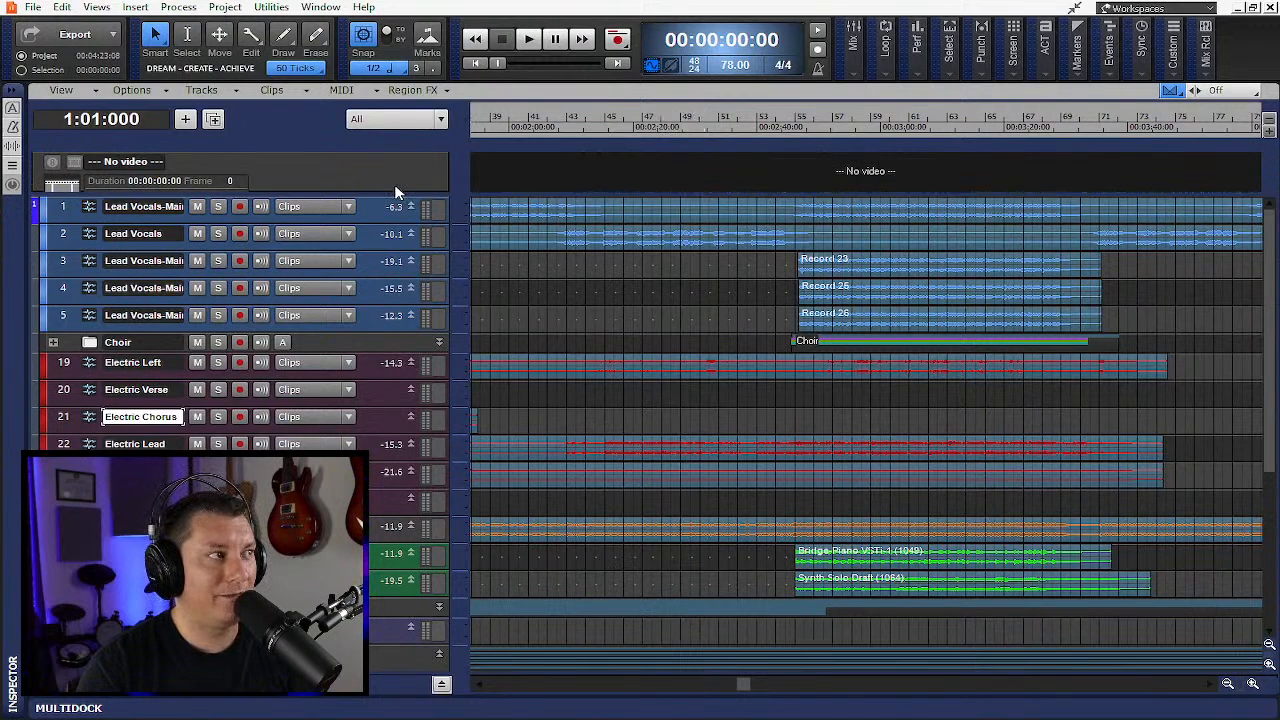
left_click_drag(390, 192, 390, 388)
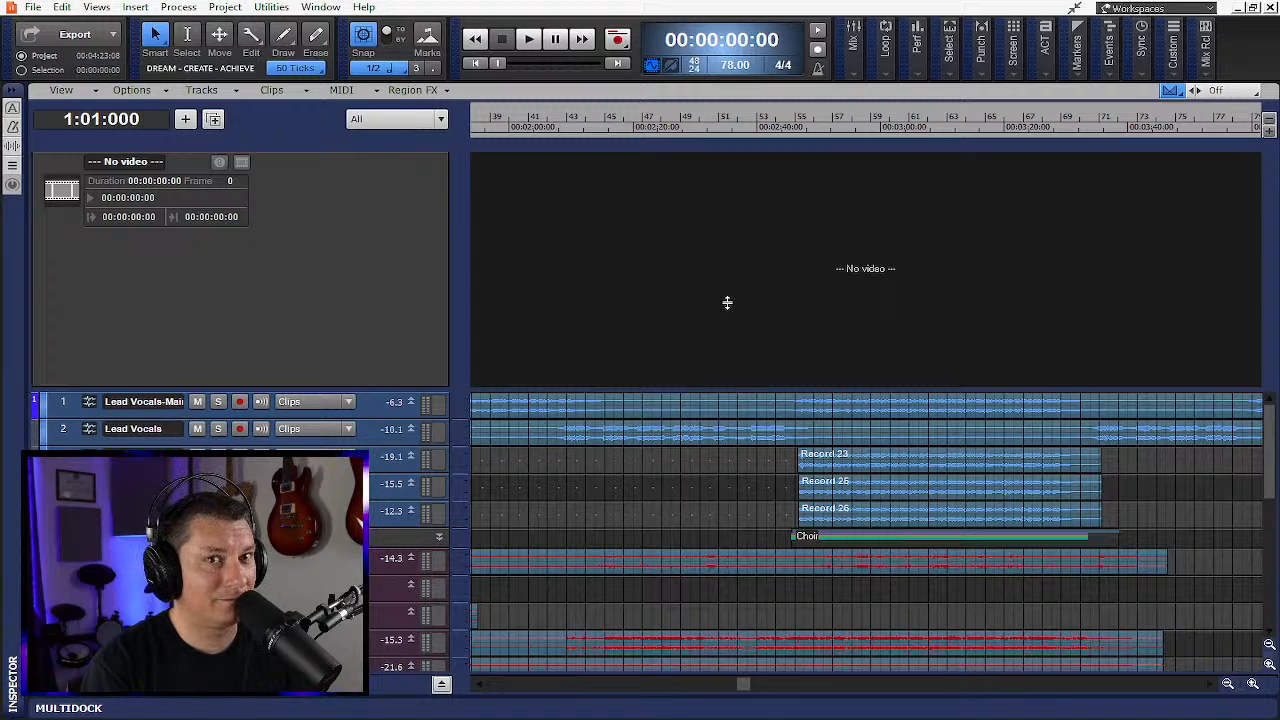
key("v")
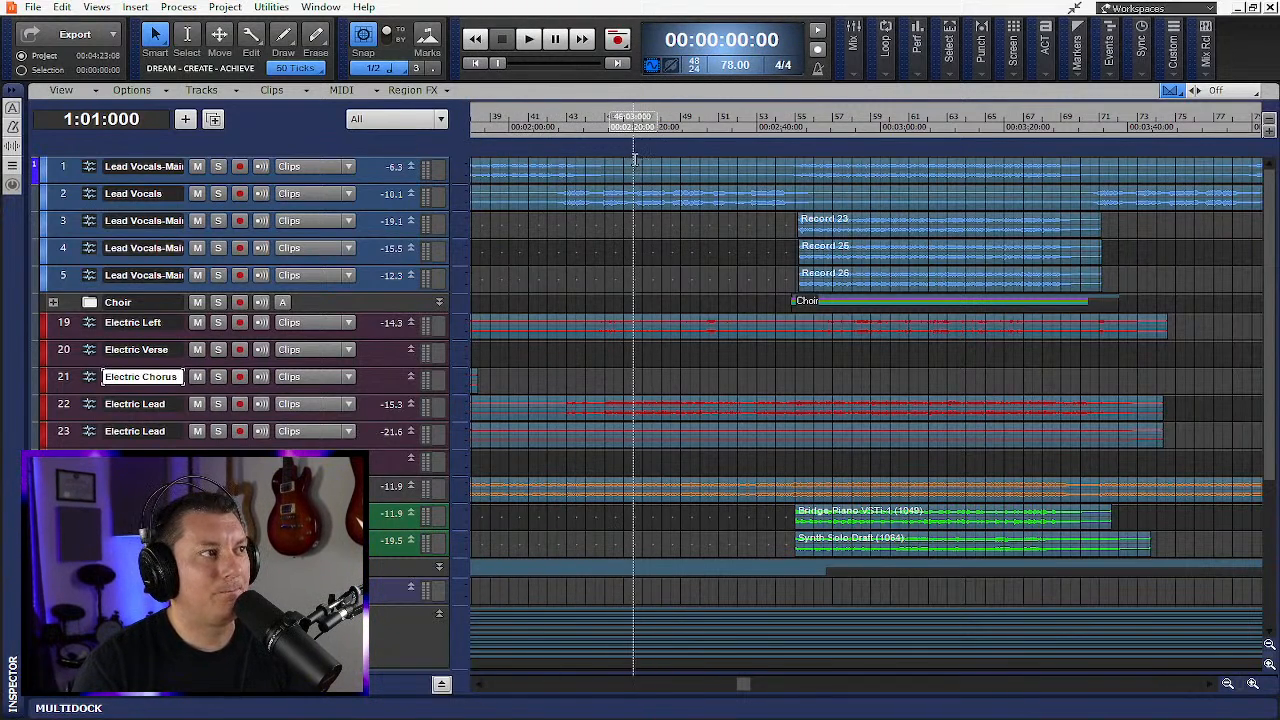
- Enlarge the Electric Chorus track's height and return the view to the start of the project
scroll(556, 220, "down", 3)
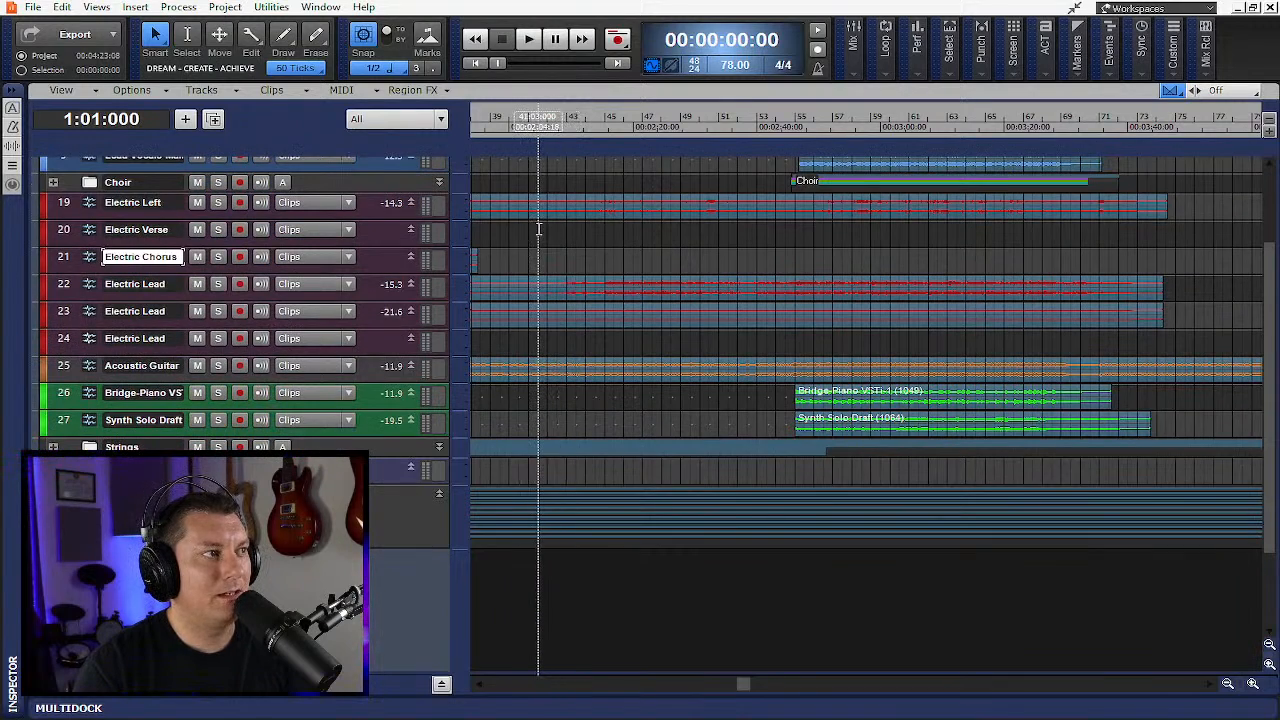
left_click(1253, 683)
left_click(1253, 684)
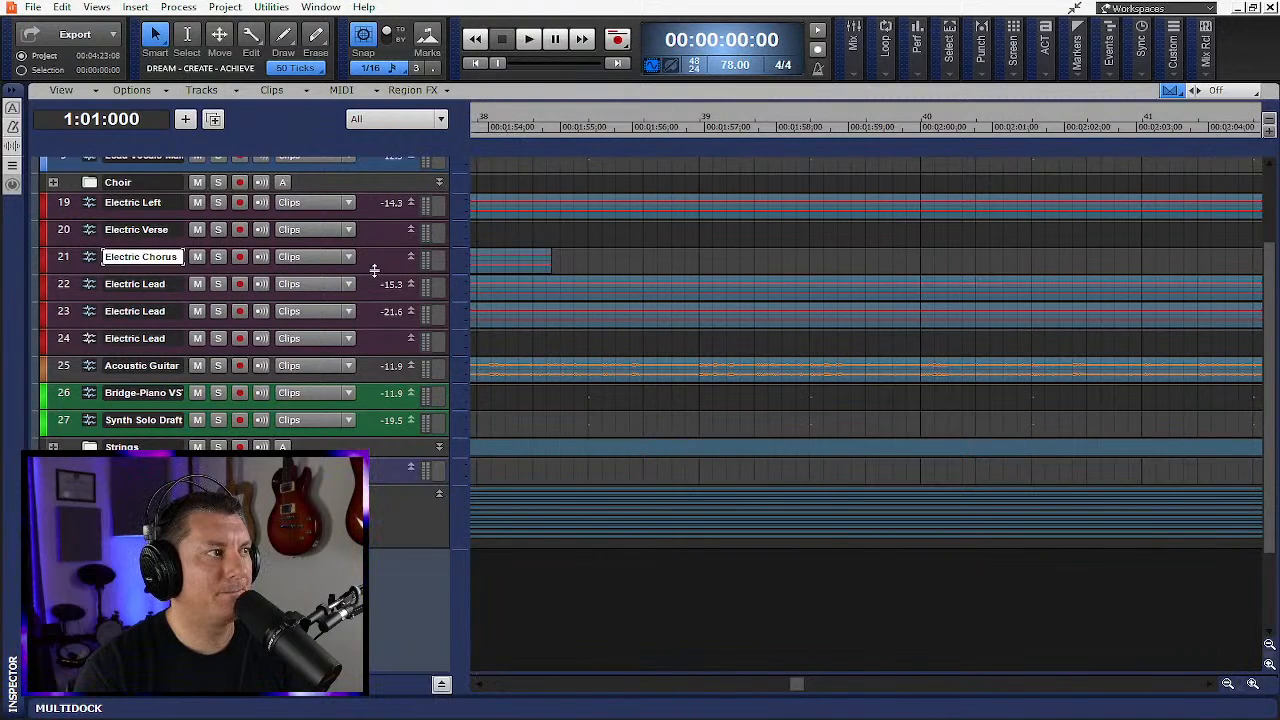
left_click_drag(375, 271, 375, 339)
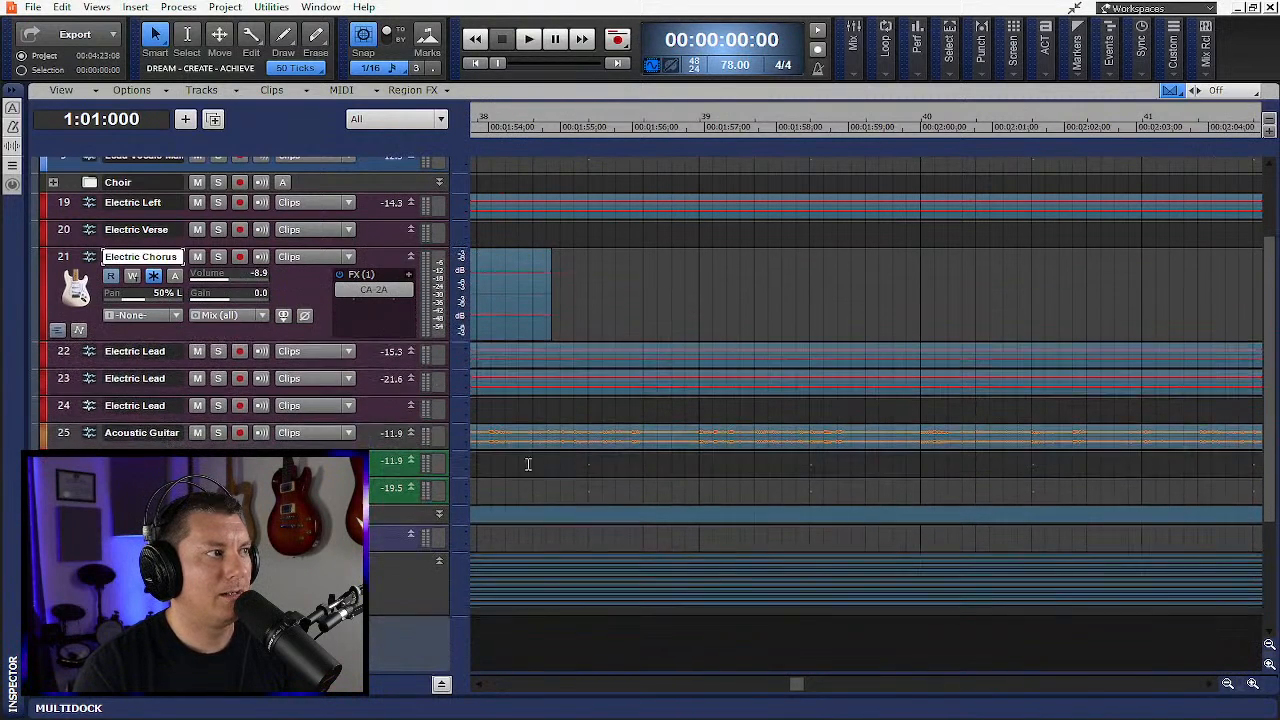
left_click_drag(797, 684, 465, 651)
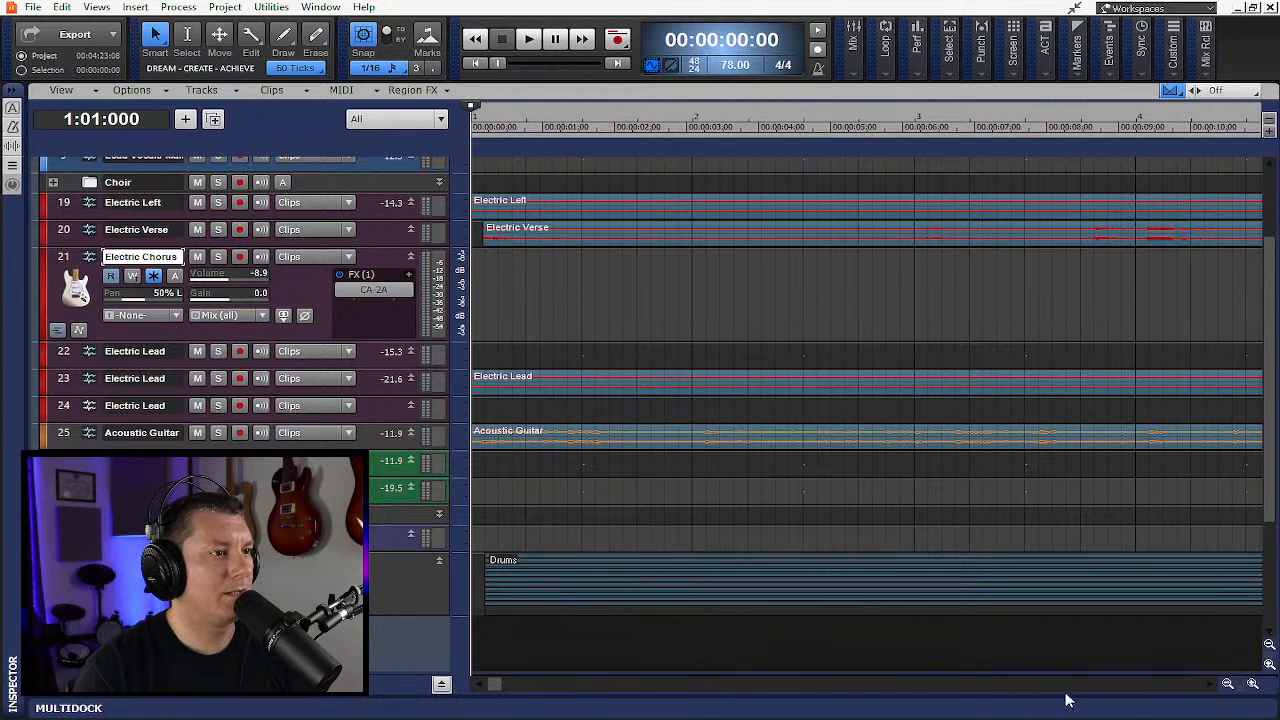
- Set the now time to bar 55, solo the Bridge-Piano VSTi track and start playback
left_click(1227, 684)
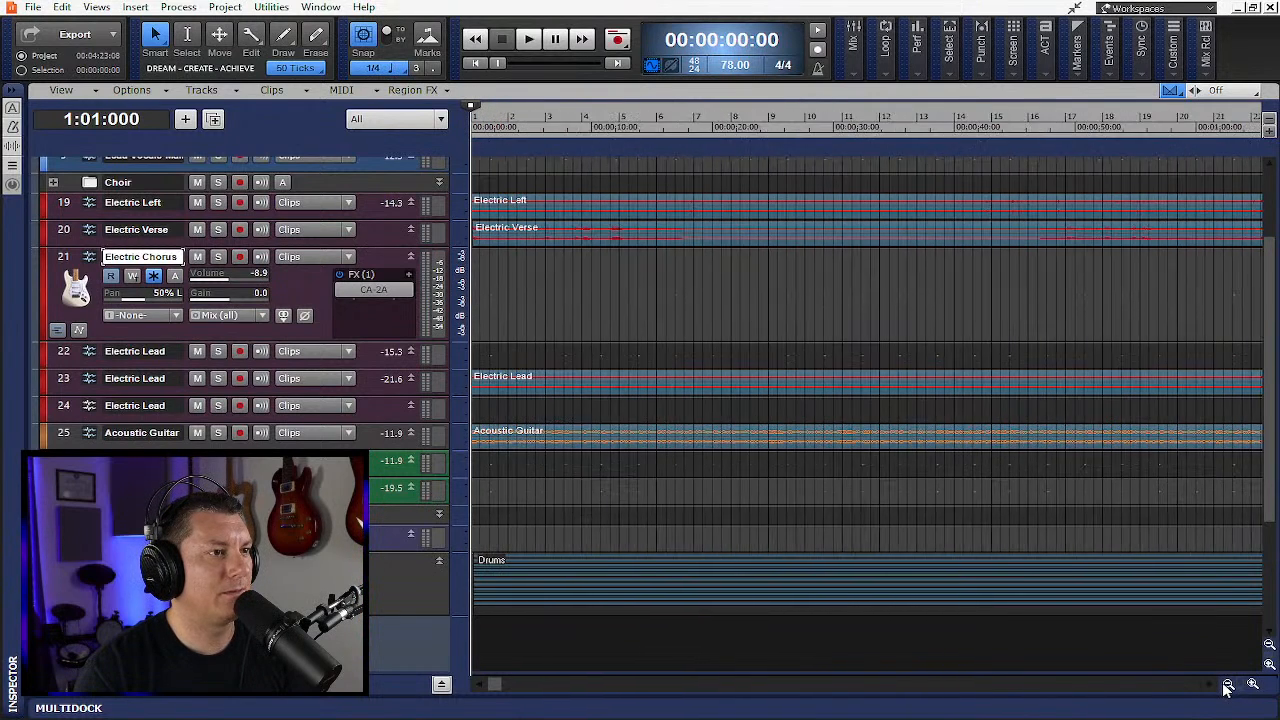
left_click(1227, 684)
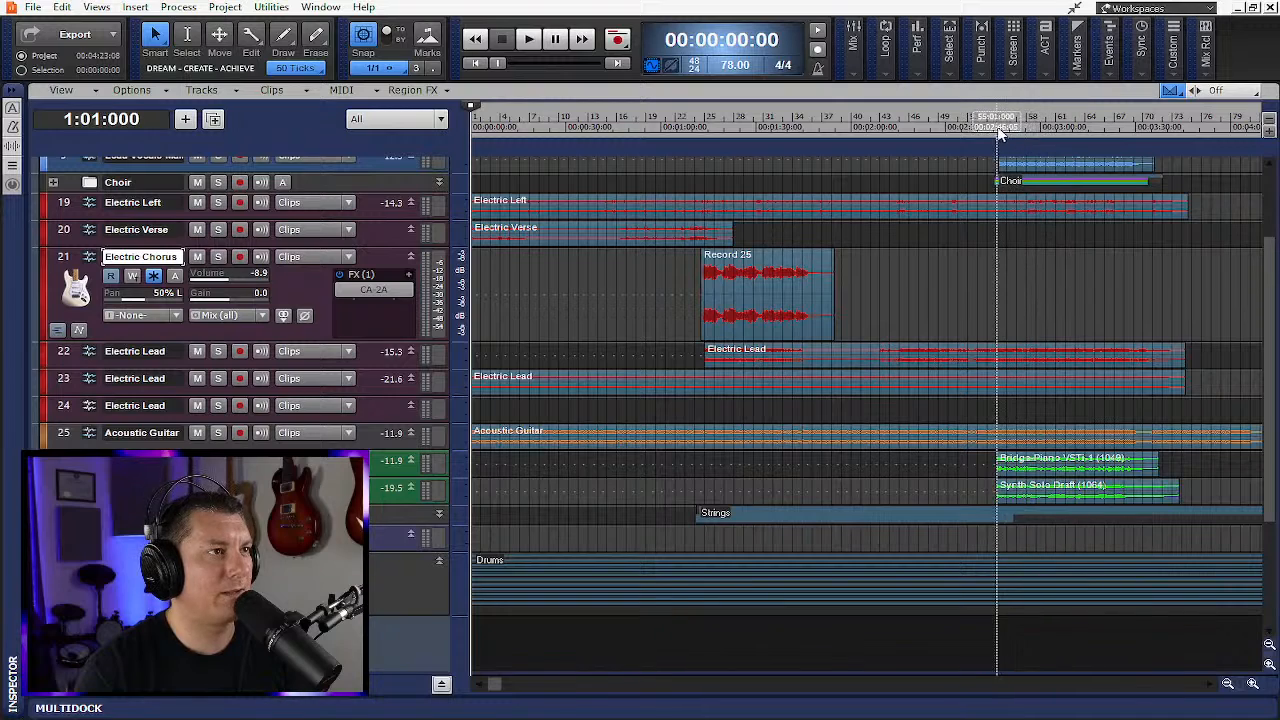
left_click(1000, 130)
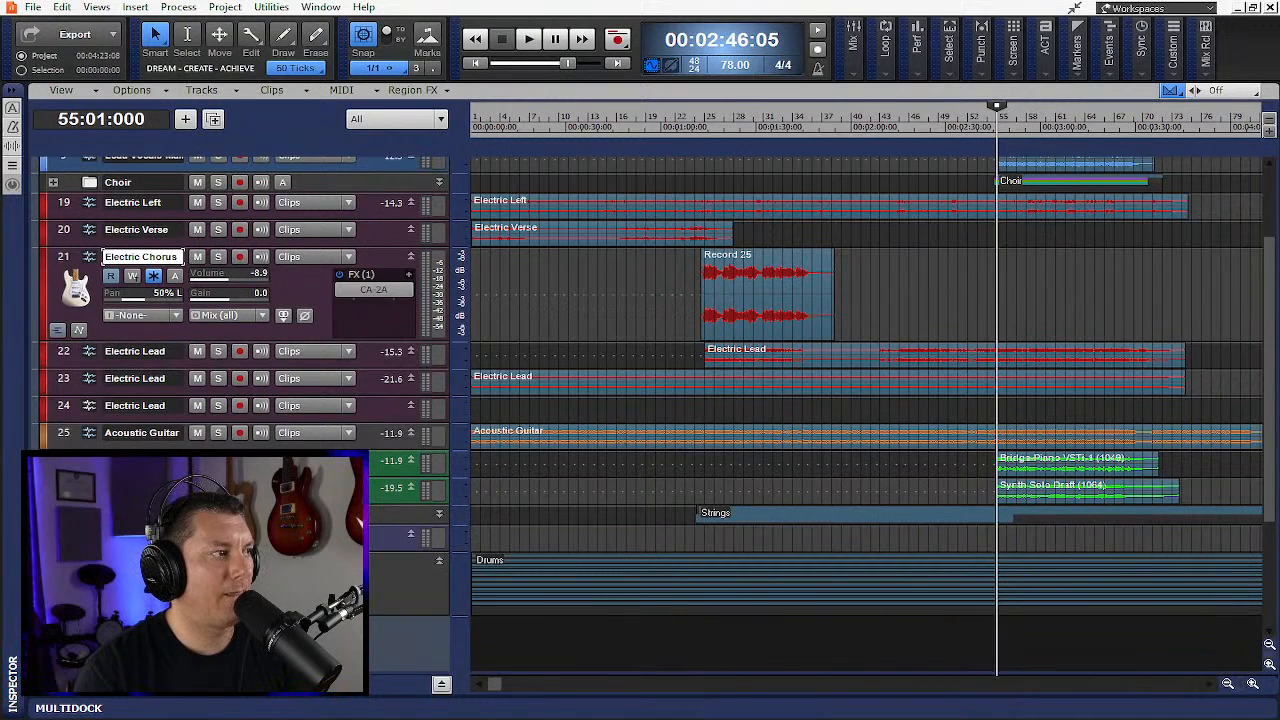
left_click(218, 461)
key("space")
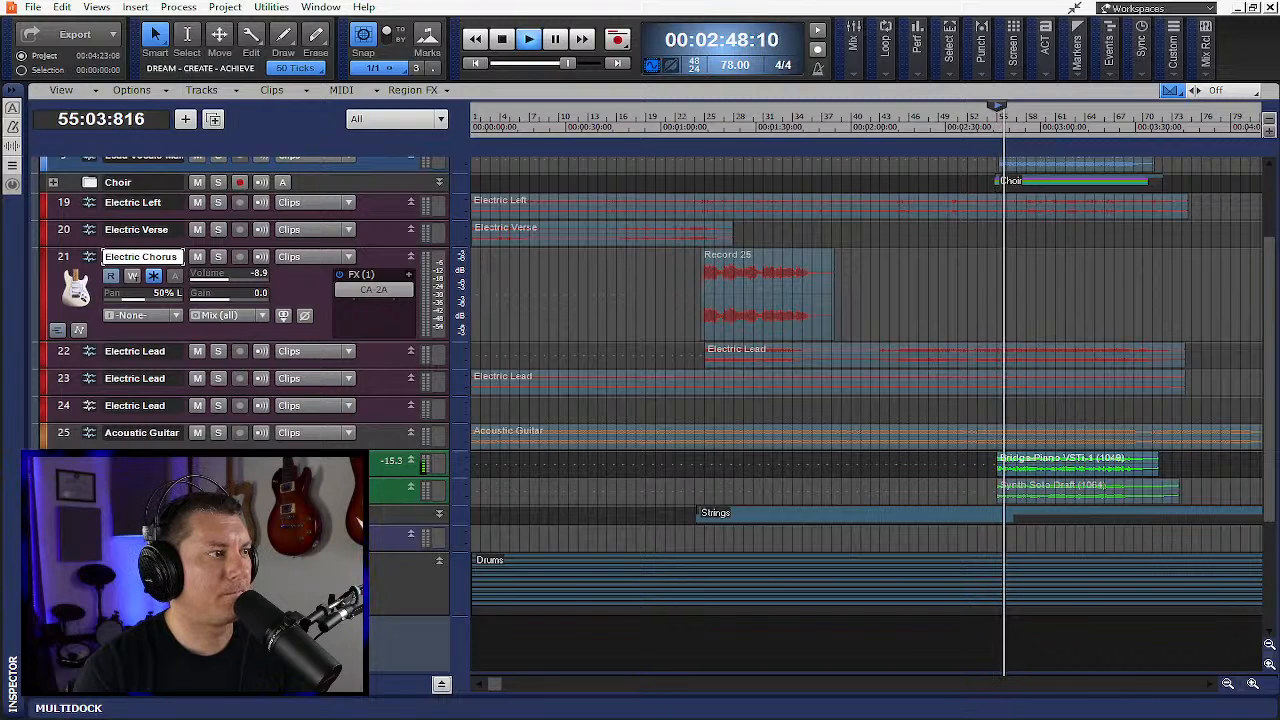
- Enlarge the Bridge-Piano VSTi track's height and stop playback
left_click_drag(250, 477, 250, 651)
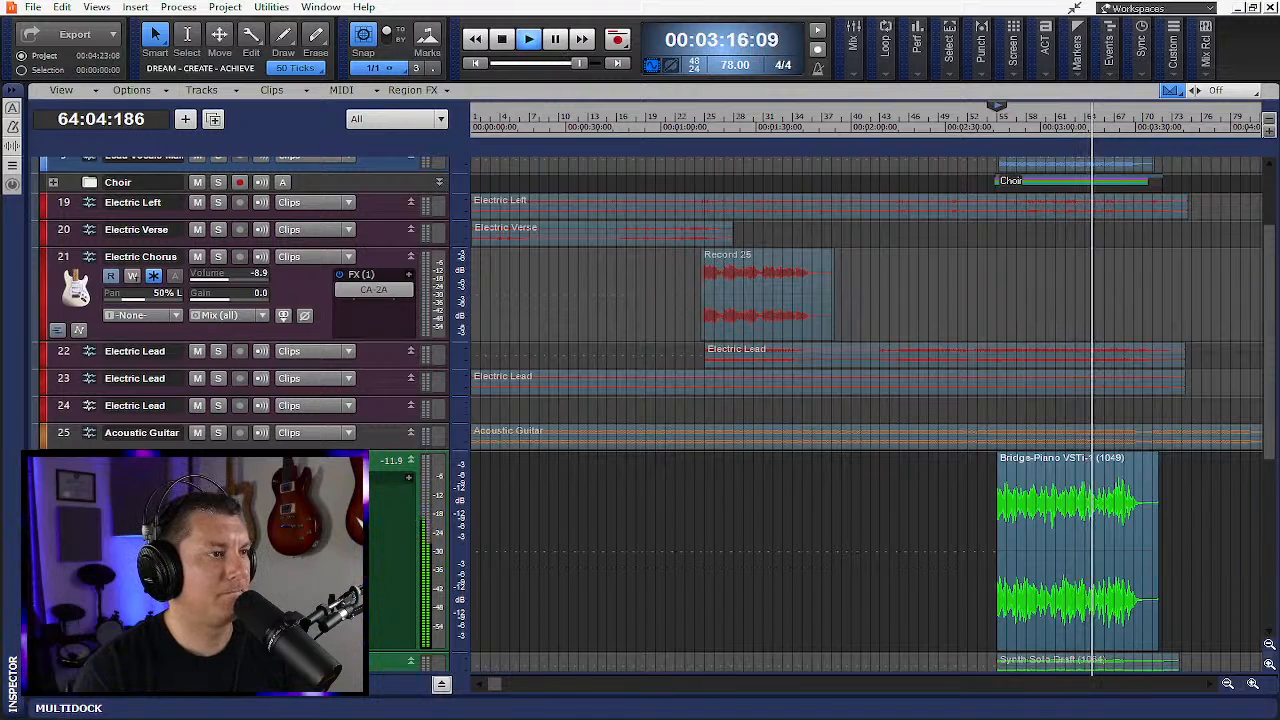
key("space")
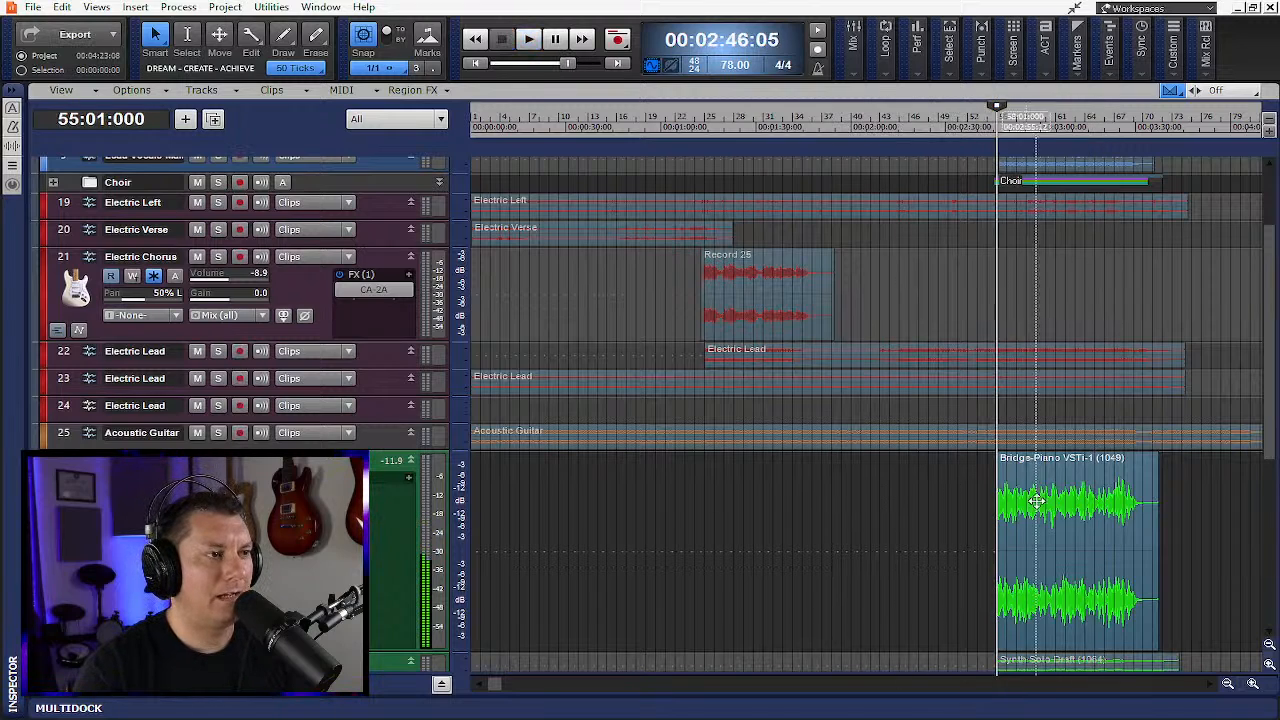
- Enlarge the Synth Solo Draft track, unsolo the Bridge-Piano VSTi track and resume playback
scroll(860, 400, "down", 3)
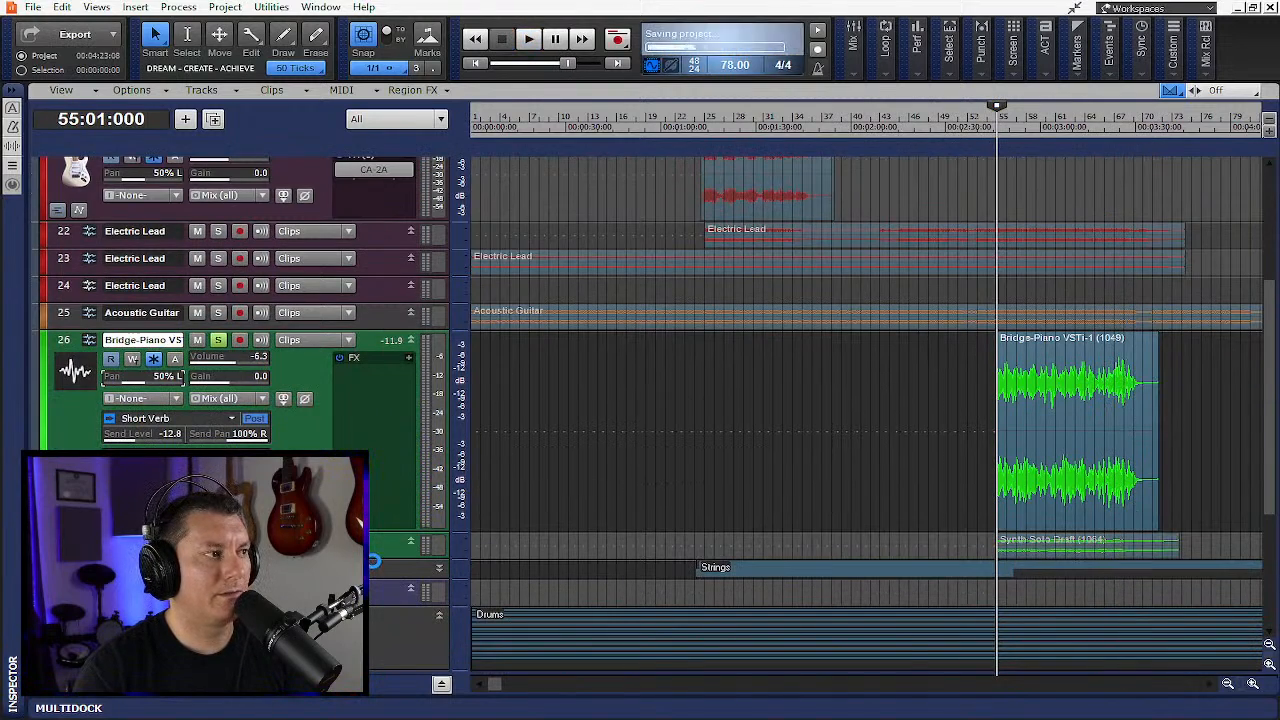
left_click_drag(371, 558, 369, 688)
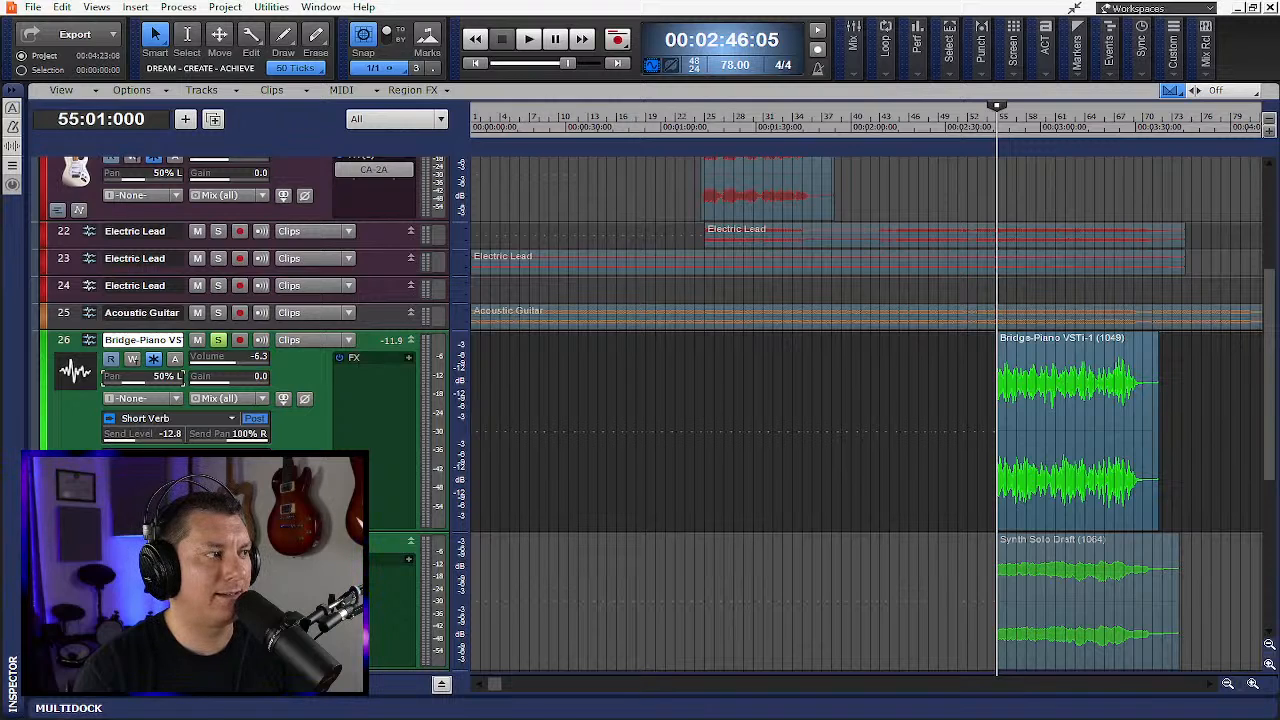
left_click(218, 340)
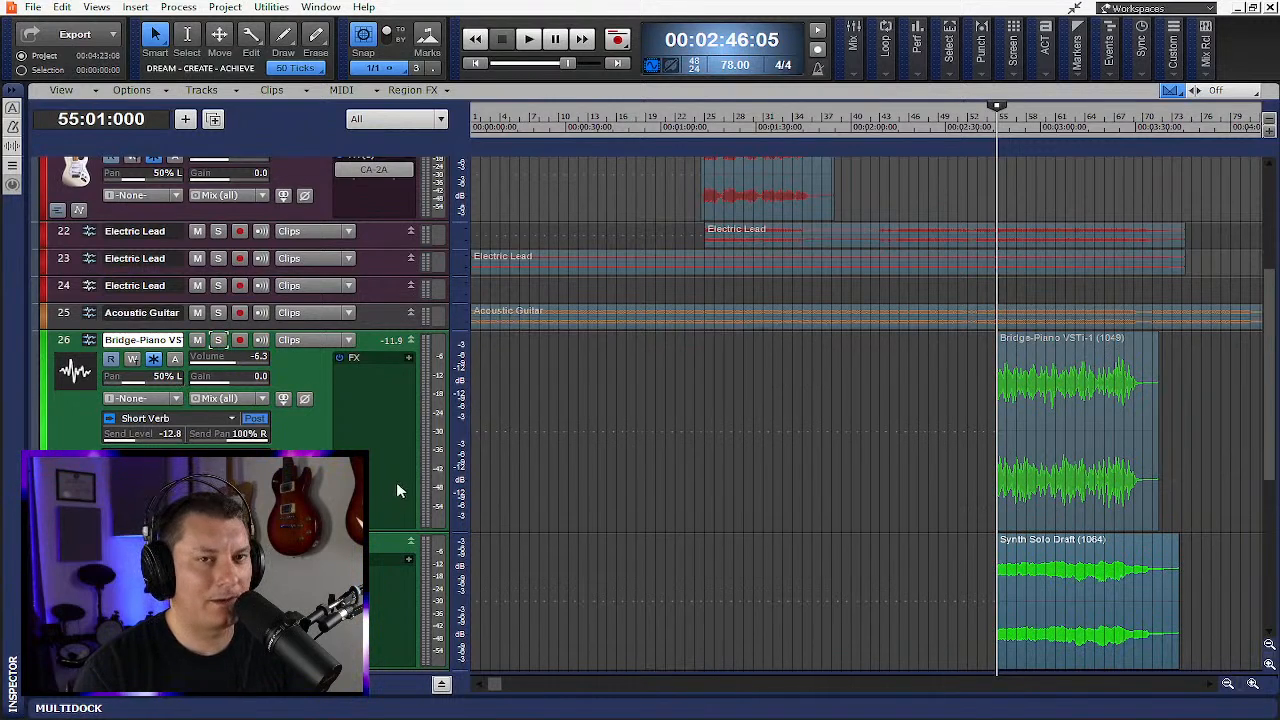
key("space")
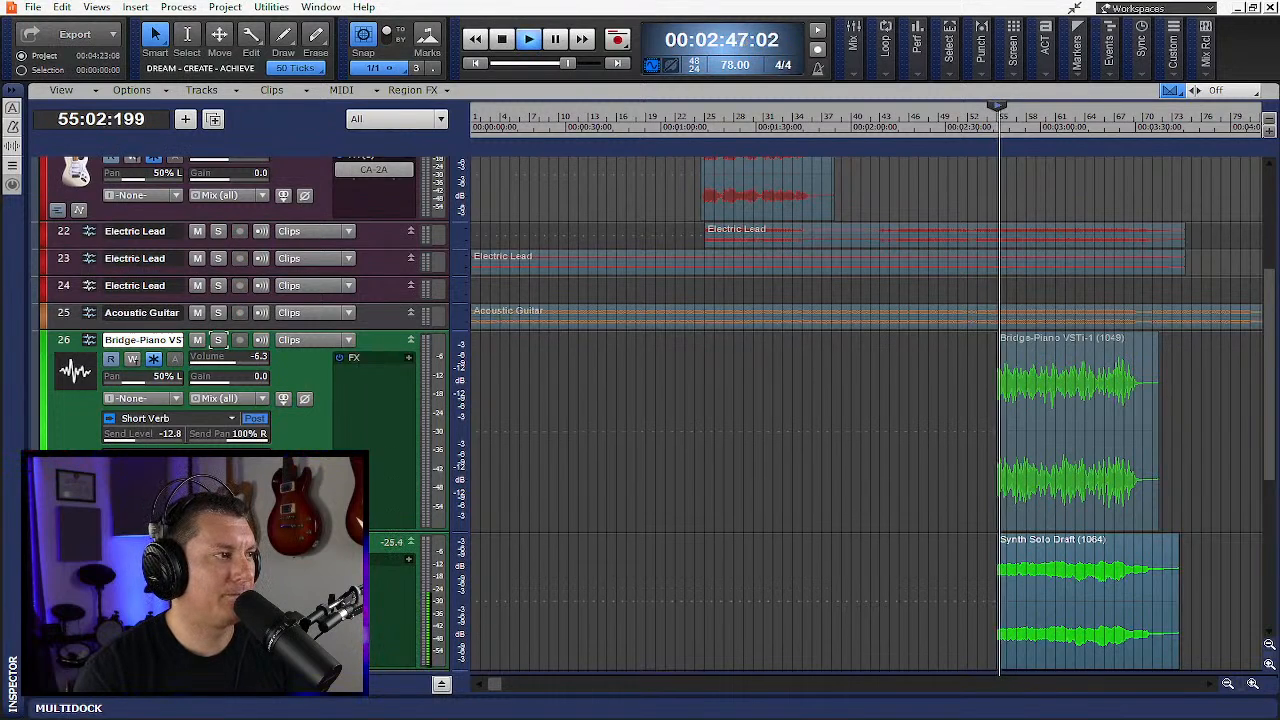
- Make the Synth Solo Draft track taller and set its pan to 50% R
scroll(936, 532, "down", 3)
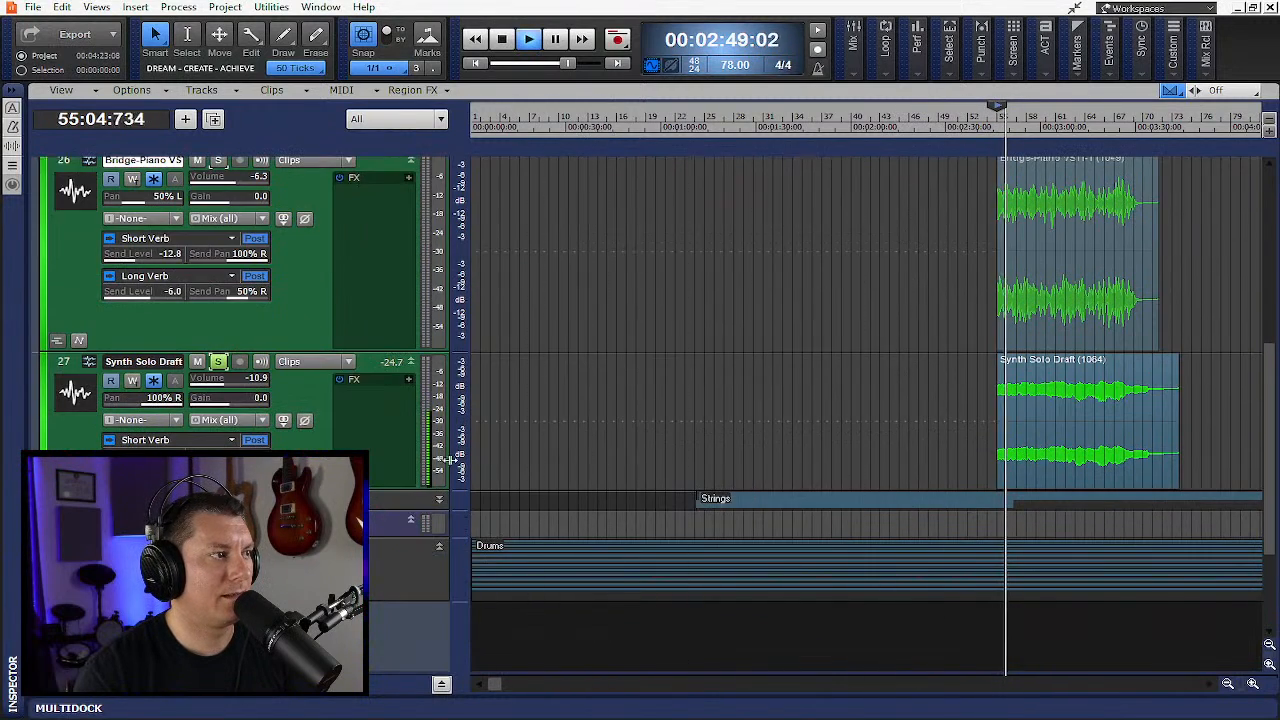
left_click_drag(400, 489, 400, 636)
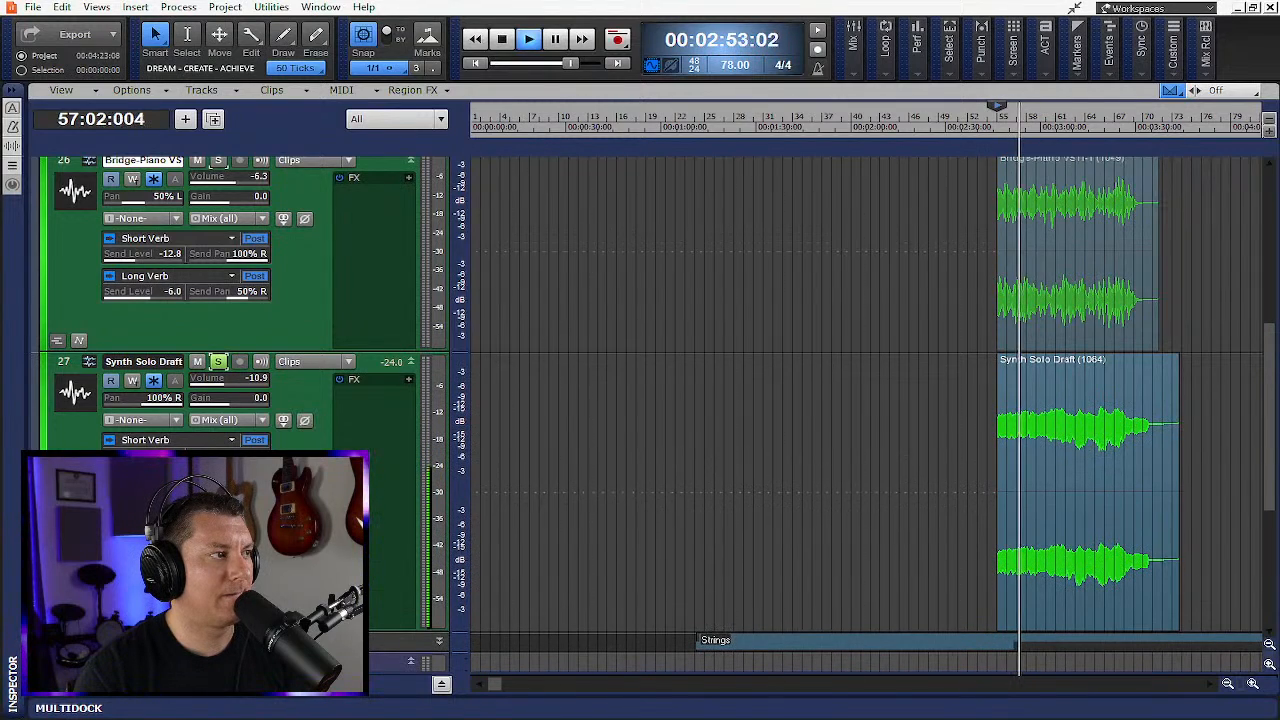
left_click_drag(178, 403, 160, 398)
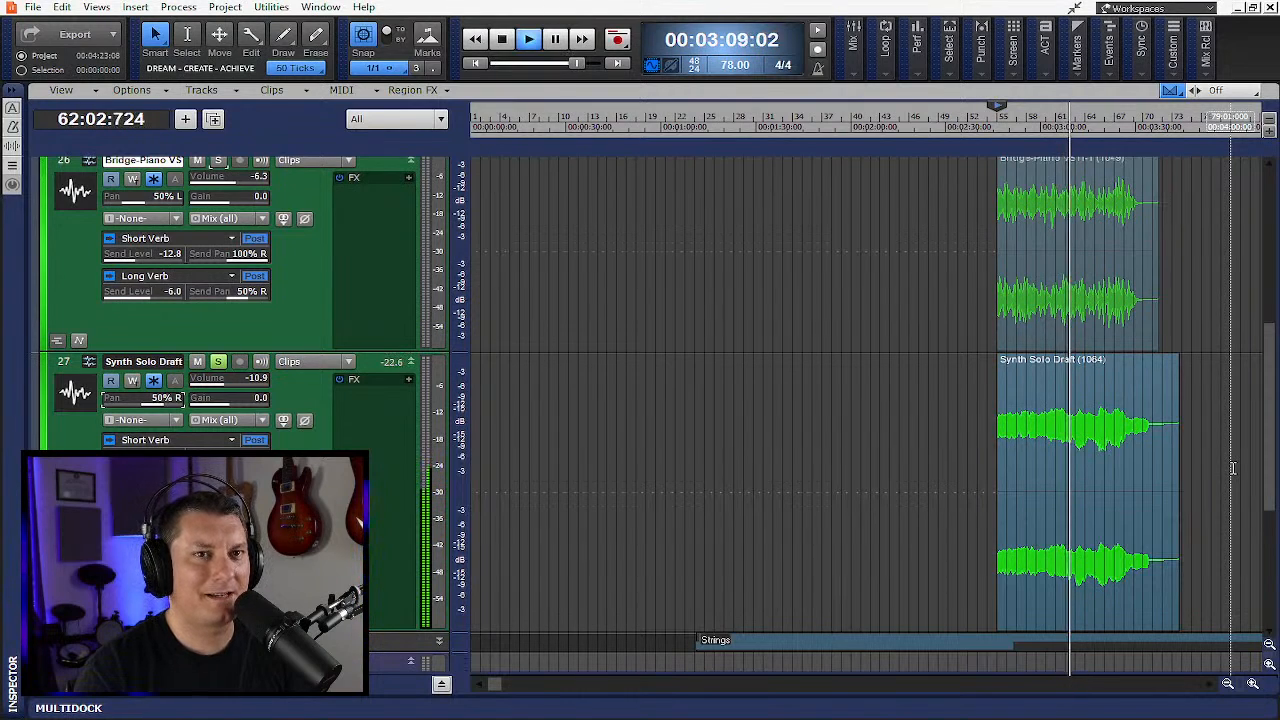
- Stop playback, solo the Bridge-Piano VSTi track and replay the section from bar 55
key("space")
scroll(428, 276, "up", 3)
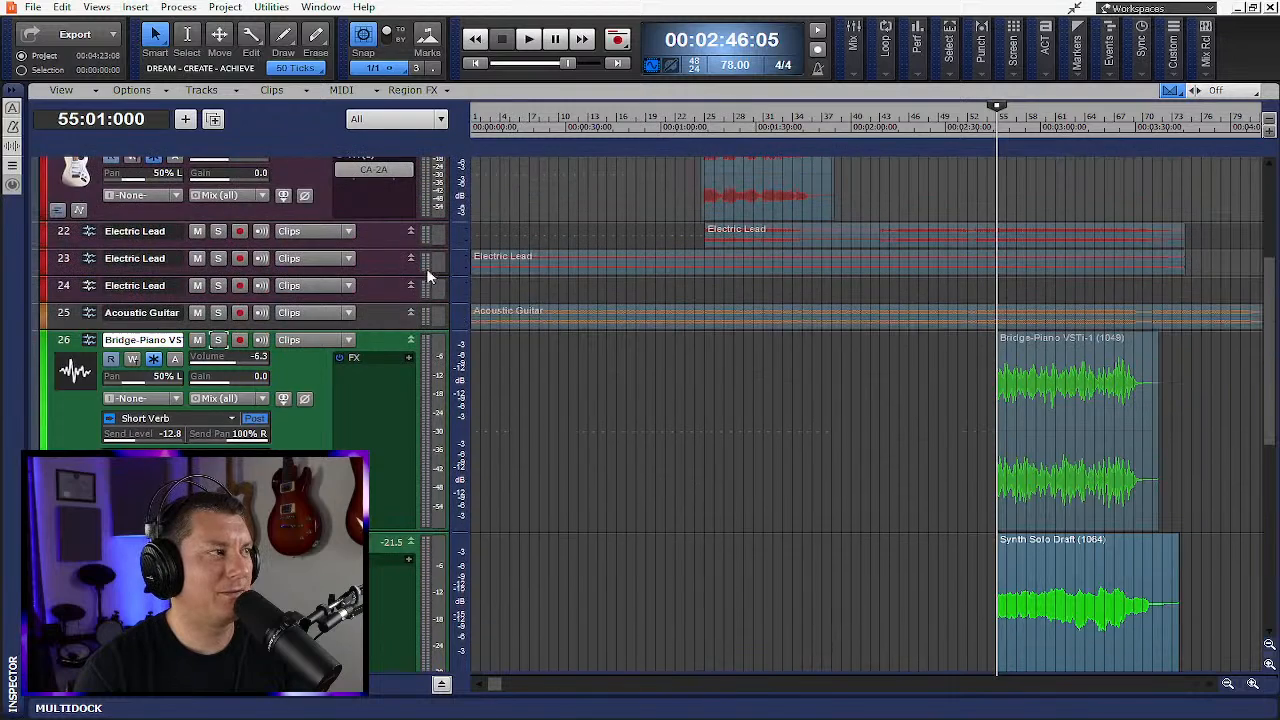
left_click(220, 342)
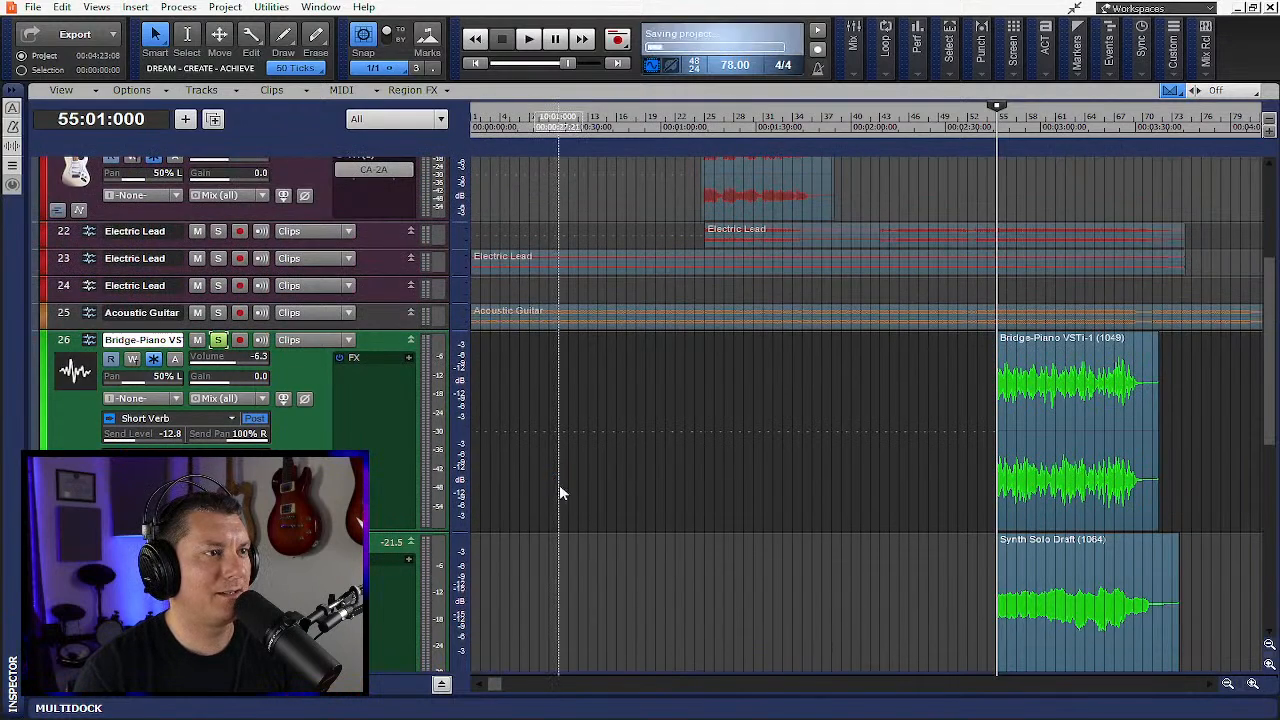
key("space")
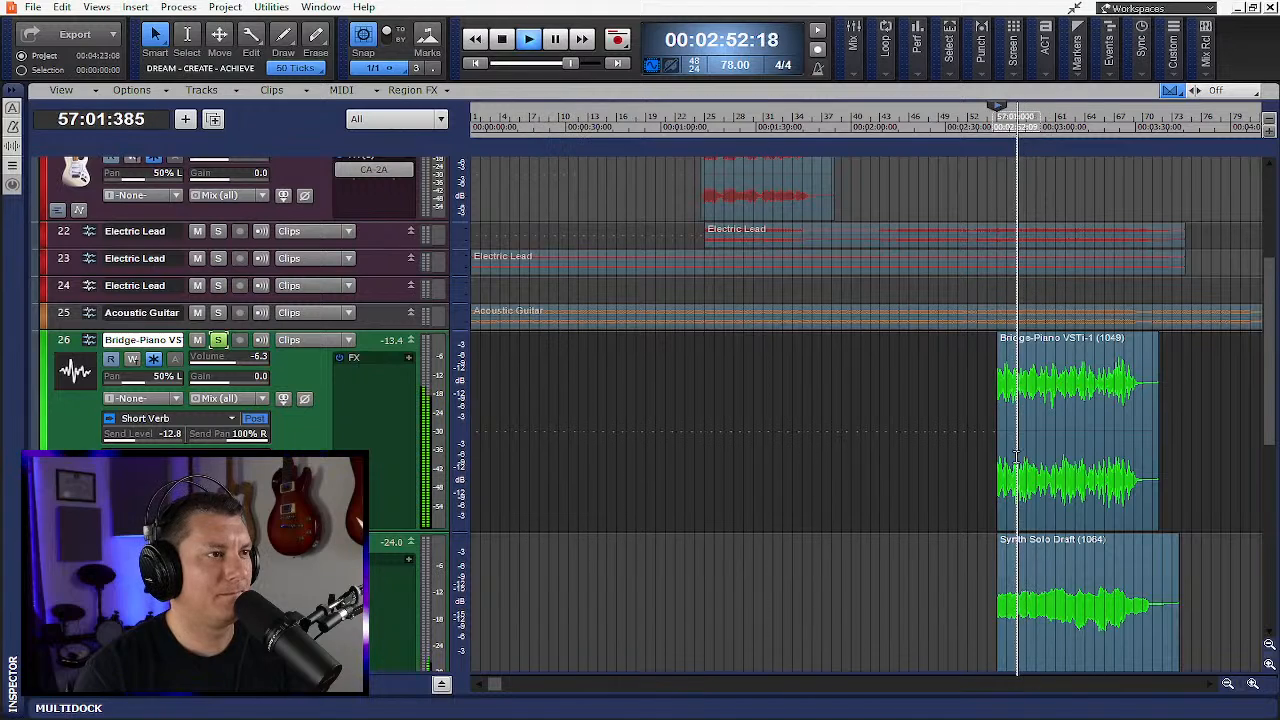
- Stop playback and scroll through the track list to review which tracks are soloed
scroll(960, 468, "up", 4)
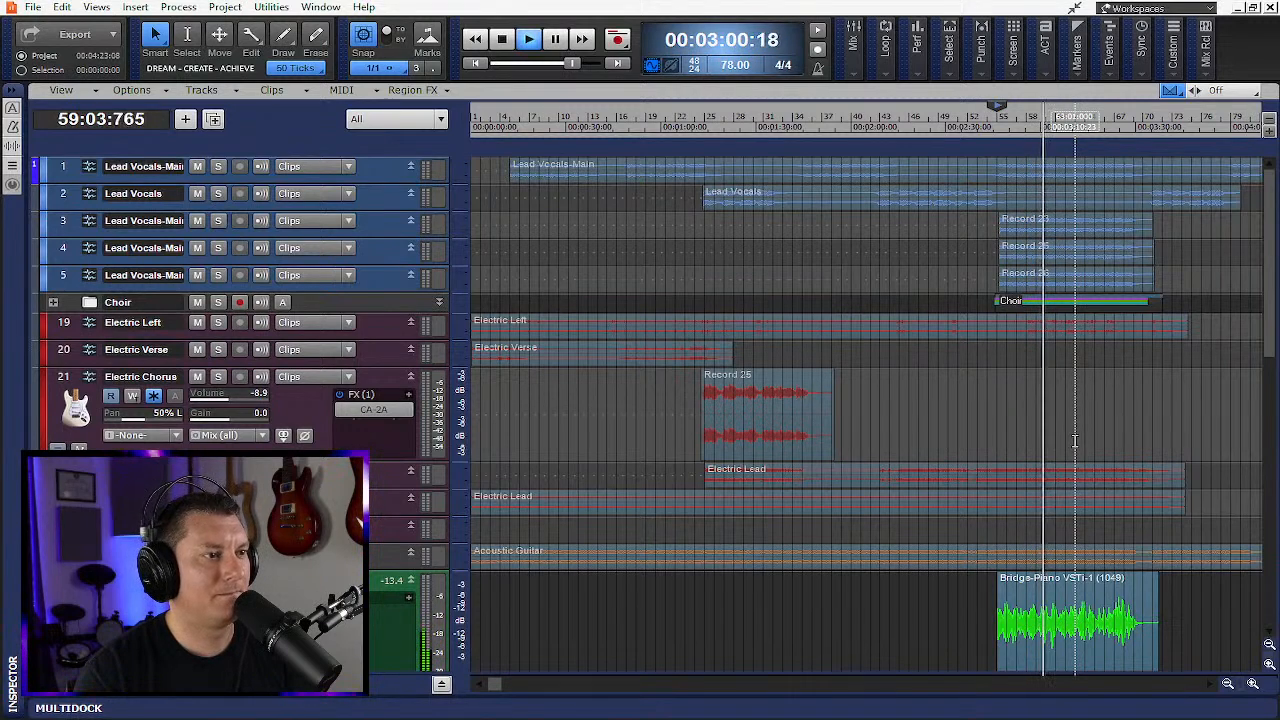
key("space")
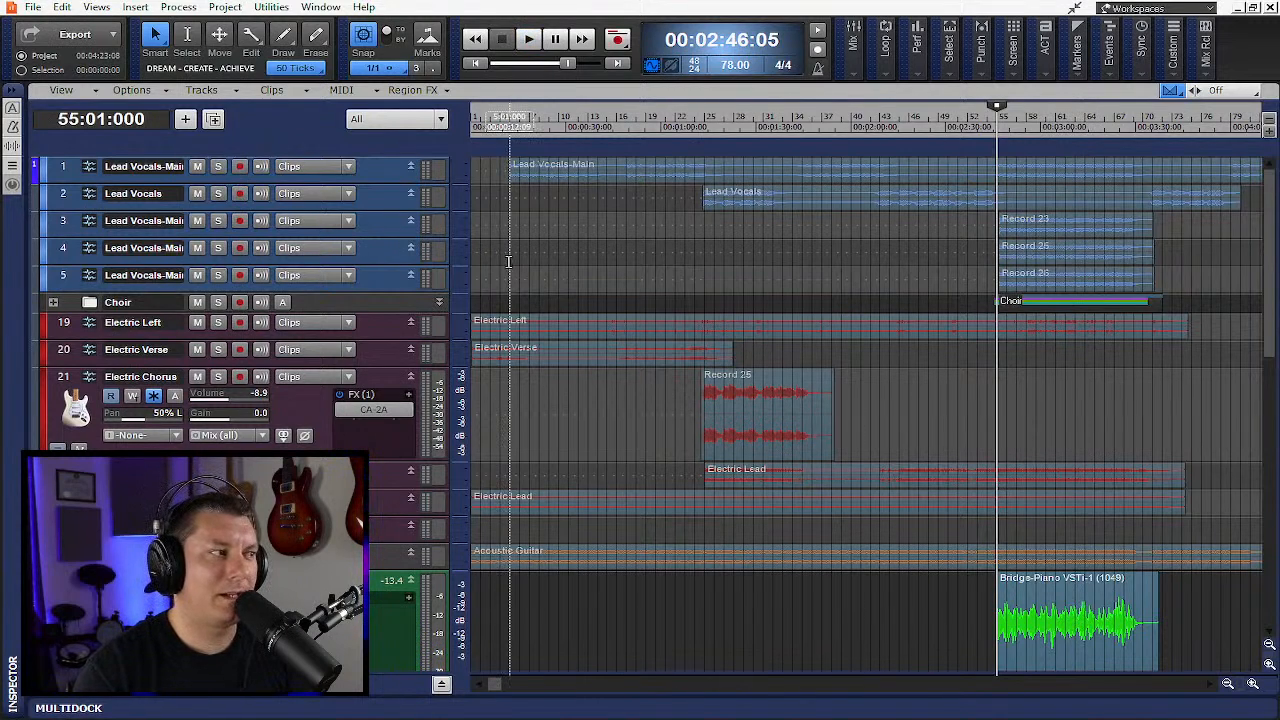
scroll(666, 372, "down", 5)
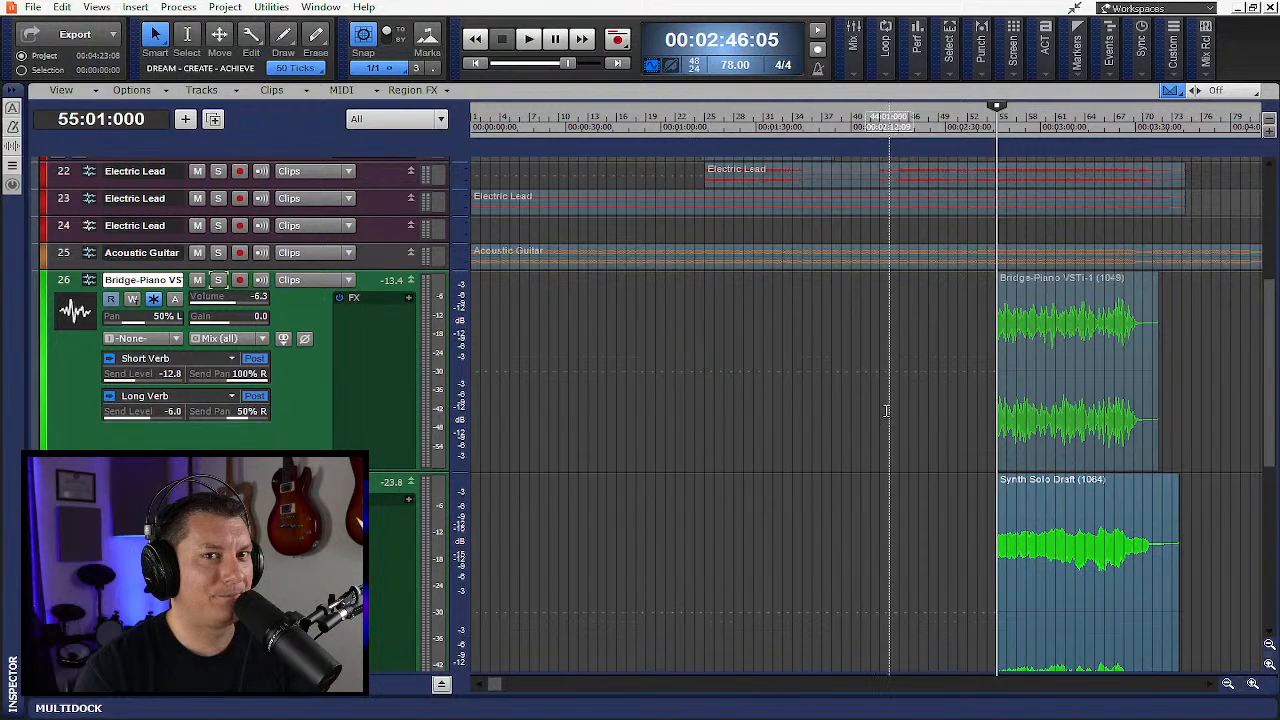
scroll(1006, 404, "up", 3)
scroll(1006, 404, "up", 4)
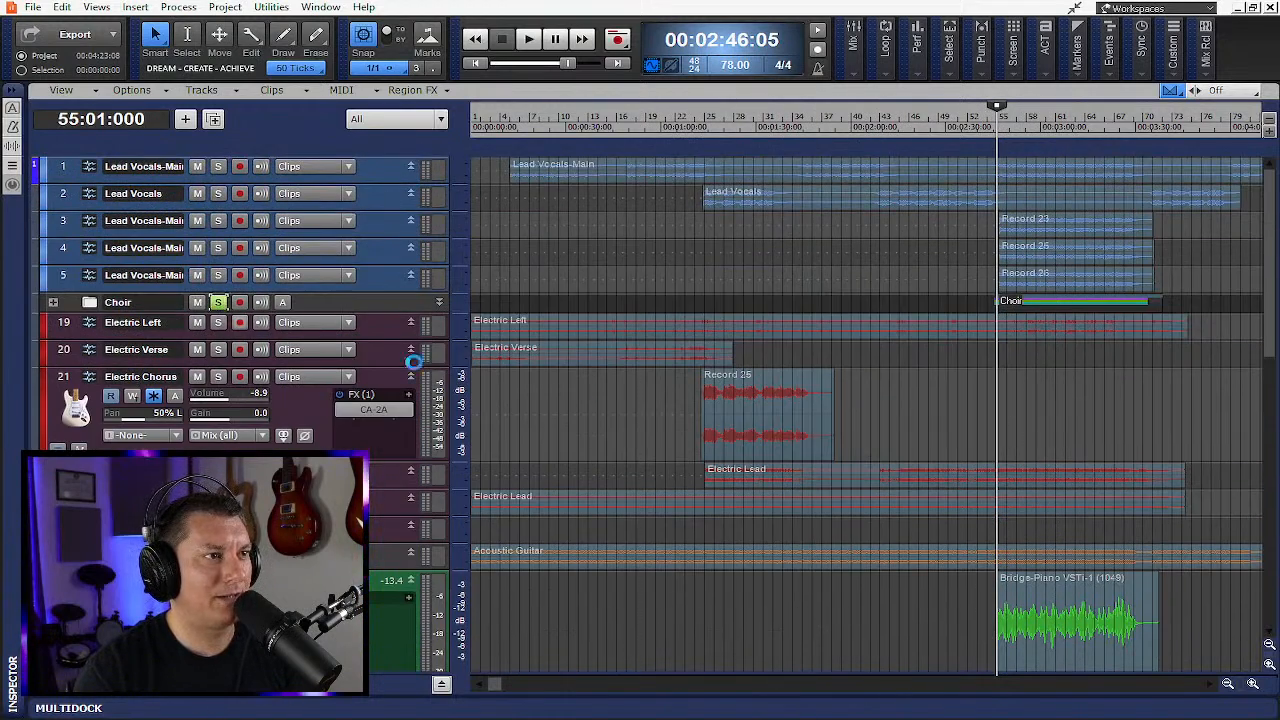
scroll(1000, 440, "down", 4)
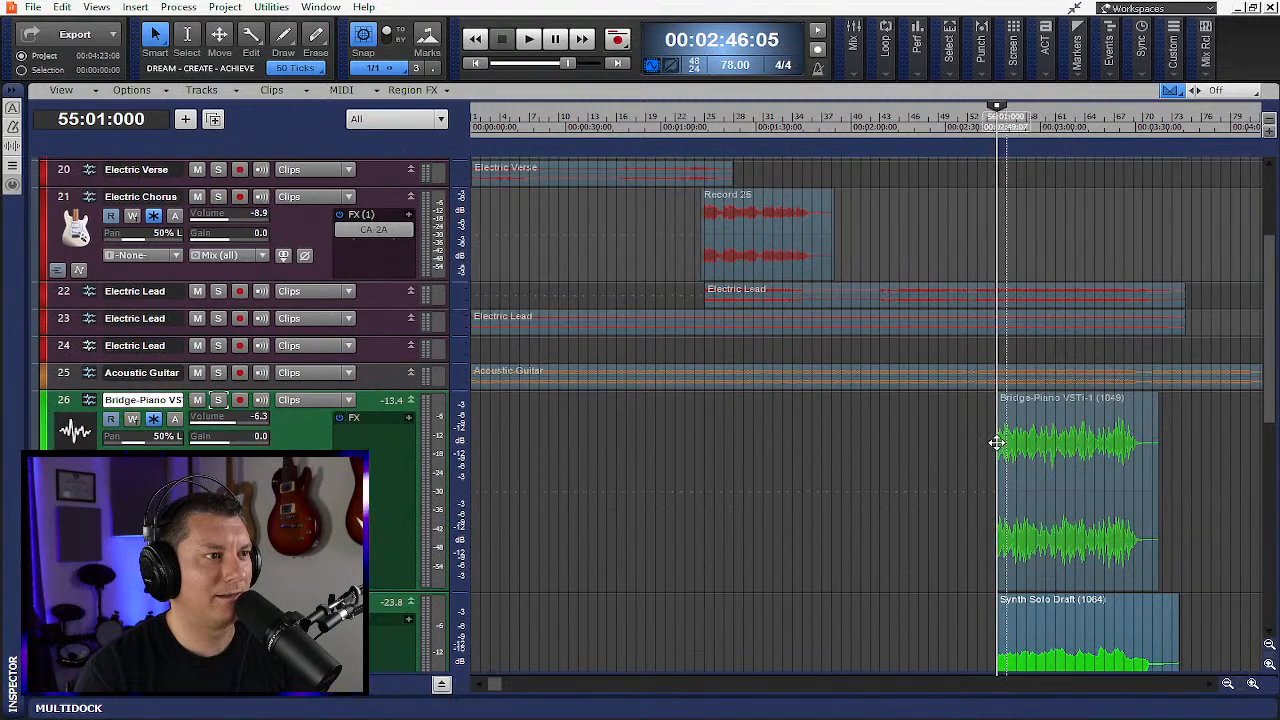
scroll(1000, 445, "down", 4)
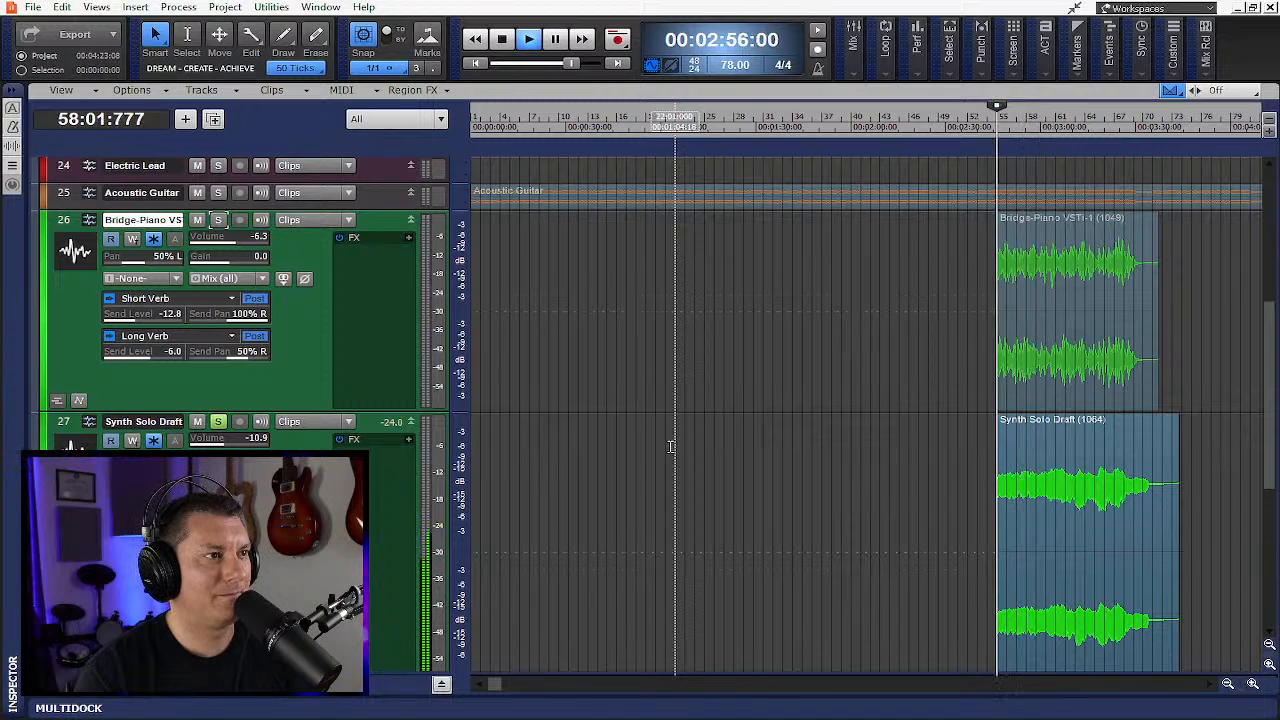
- Stop playback and unsolo the Synth Solo Draft track
key("space")
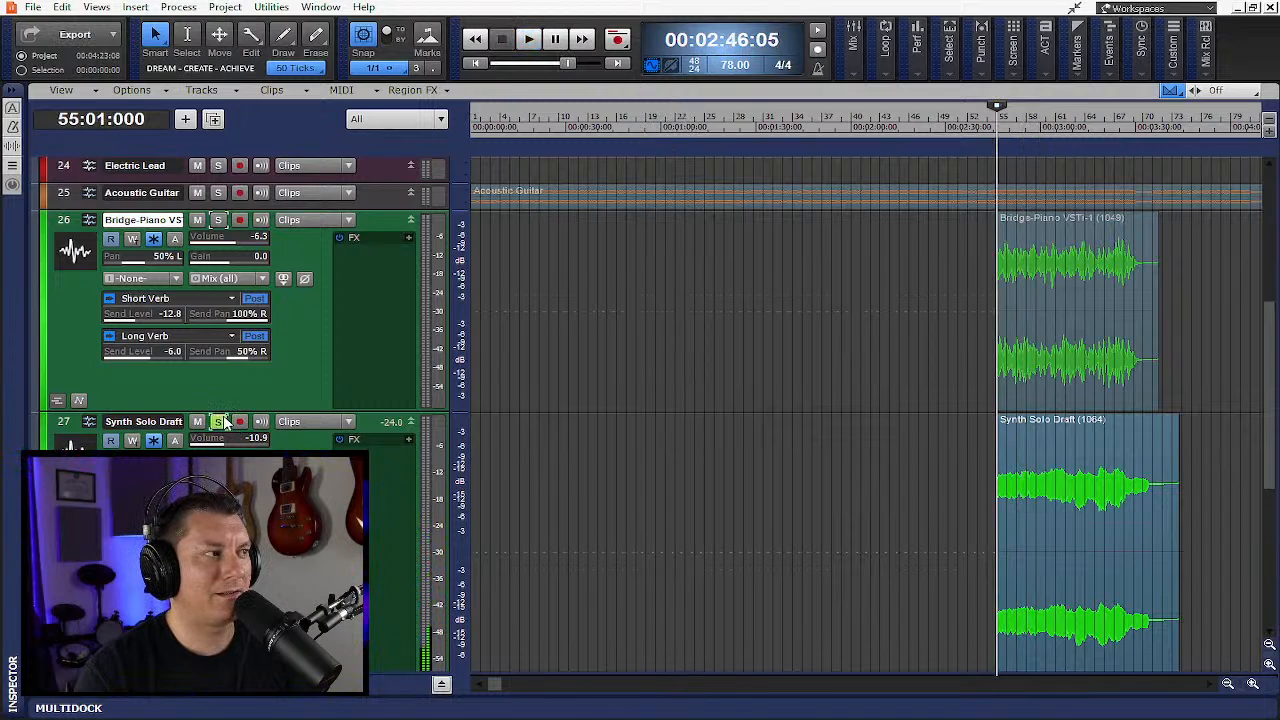
left_click(222, 421)
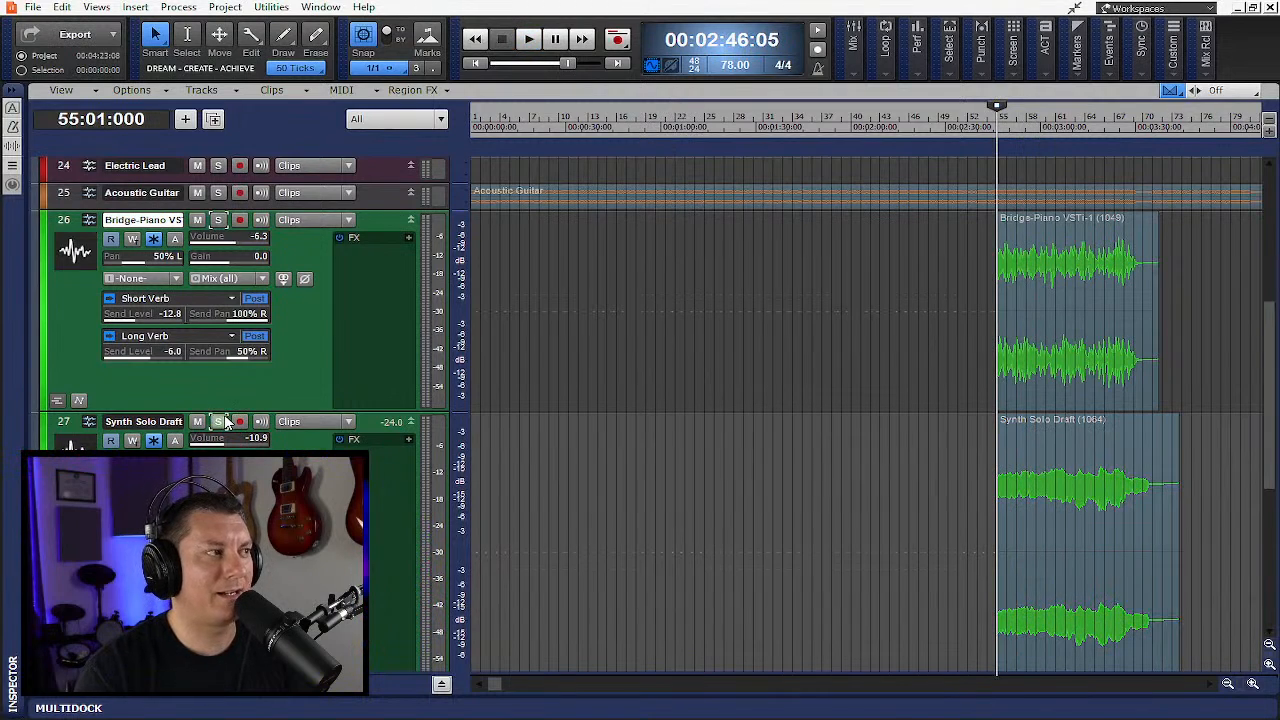
scroll(658, 376, "up", 5)
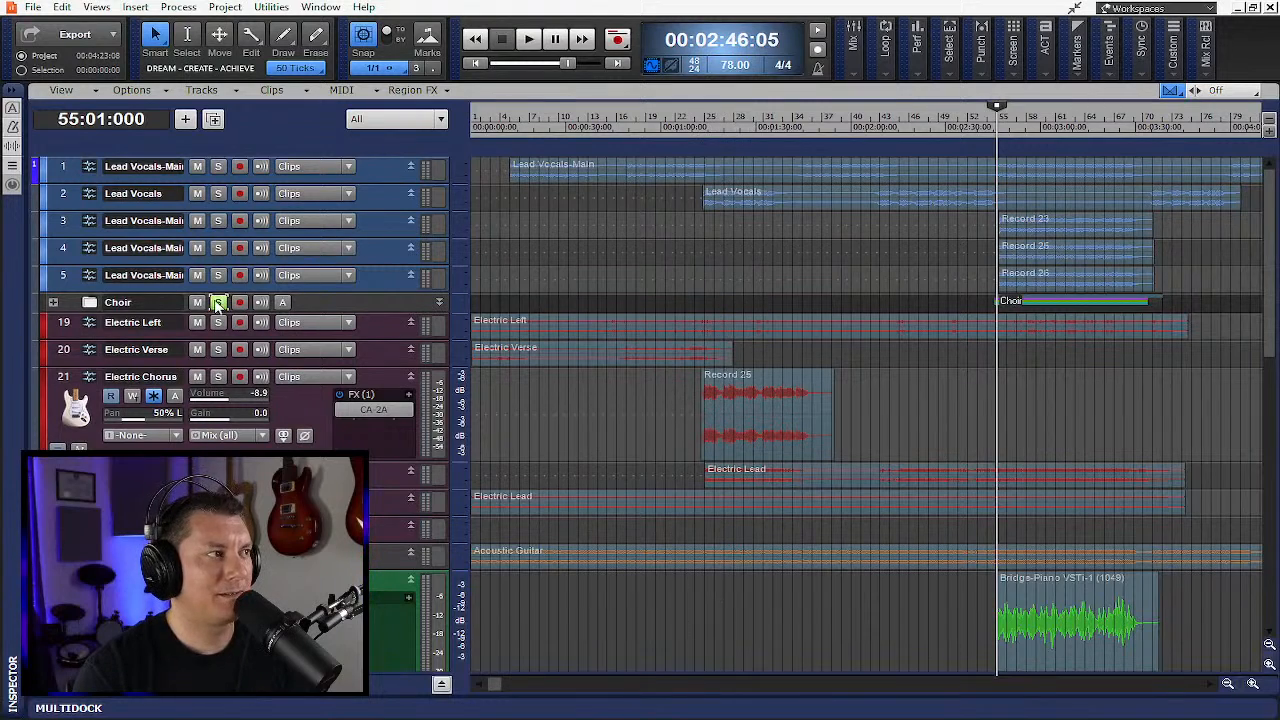
scroll(866, 493, "down", 5)
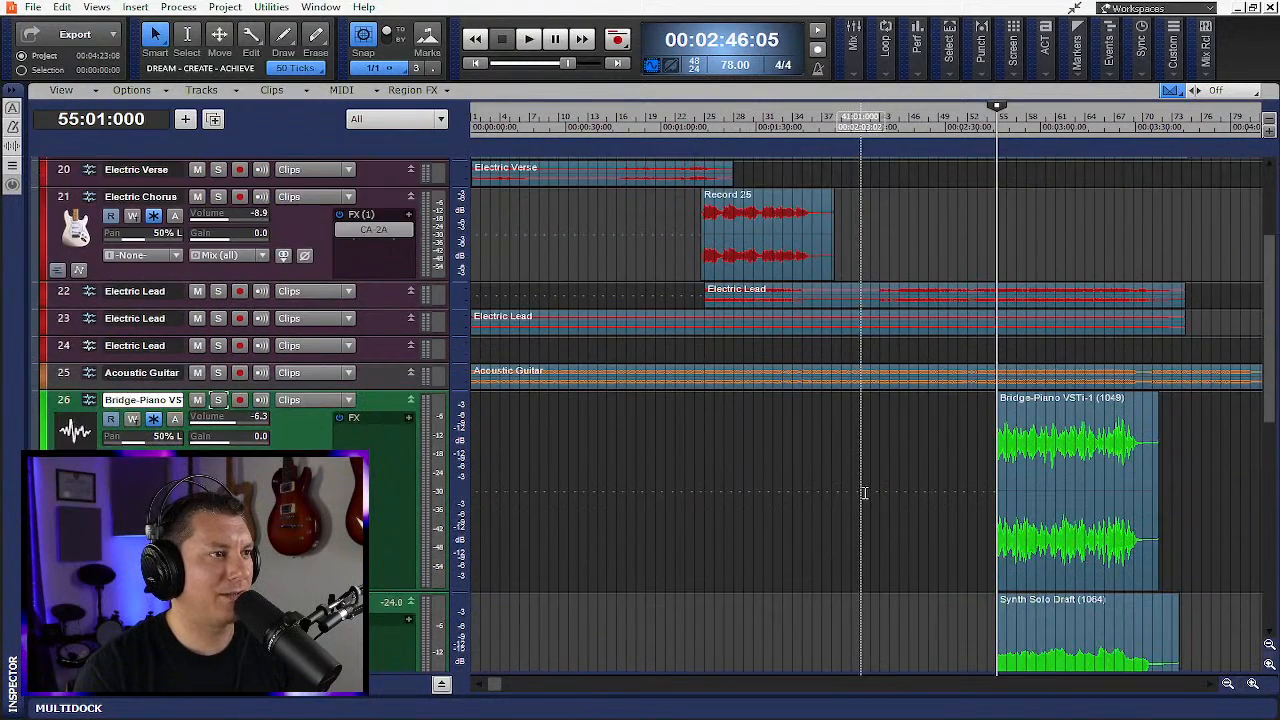
scroll(864, 493, "down", 1)
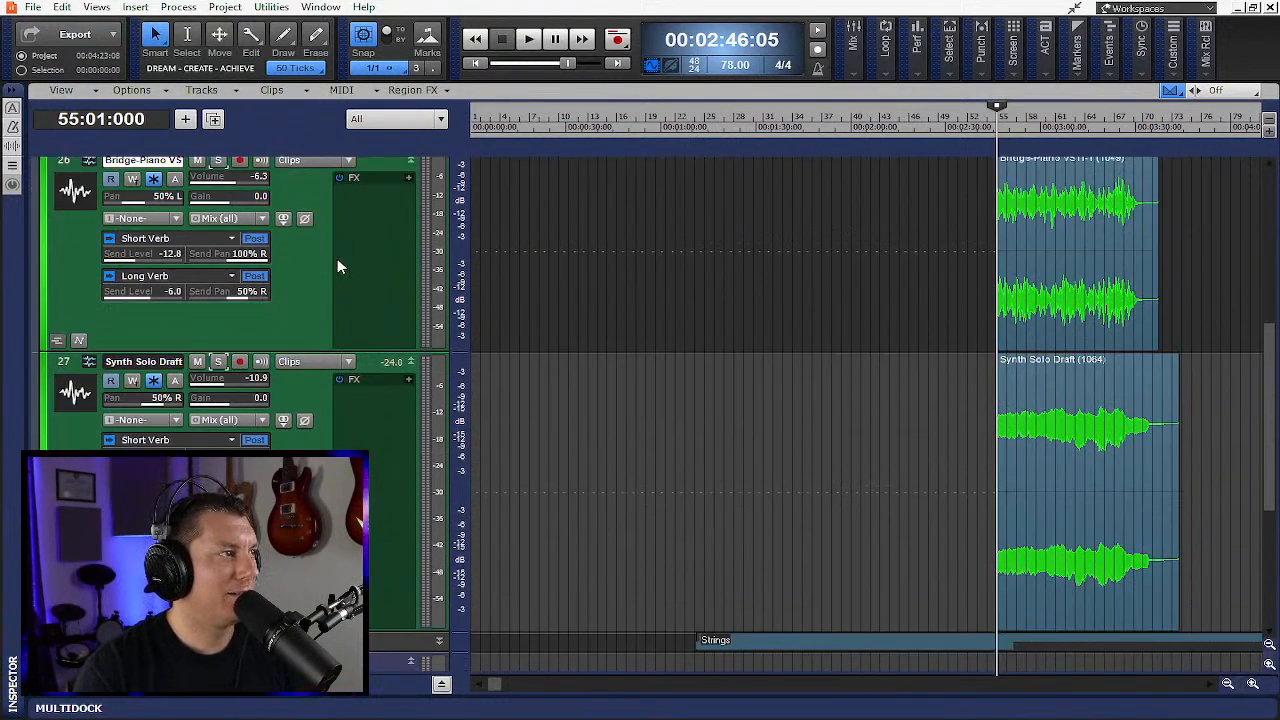
scroll(118, 313, "up", 2)
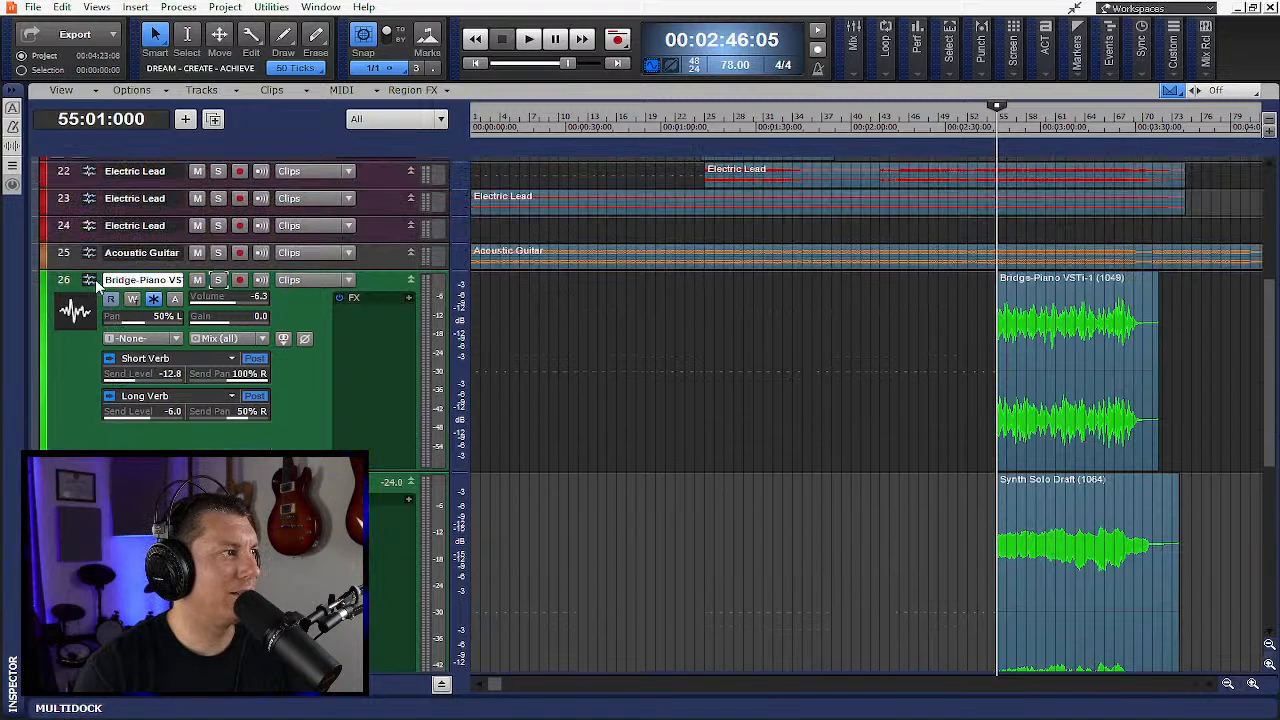
- Select the Bridge-Piano VSTi and Synth Solo Draft tracks together, then play from bar 51
left_click_drag(69, 281, 61, 484)
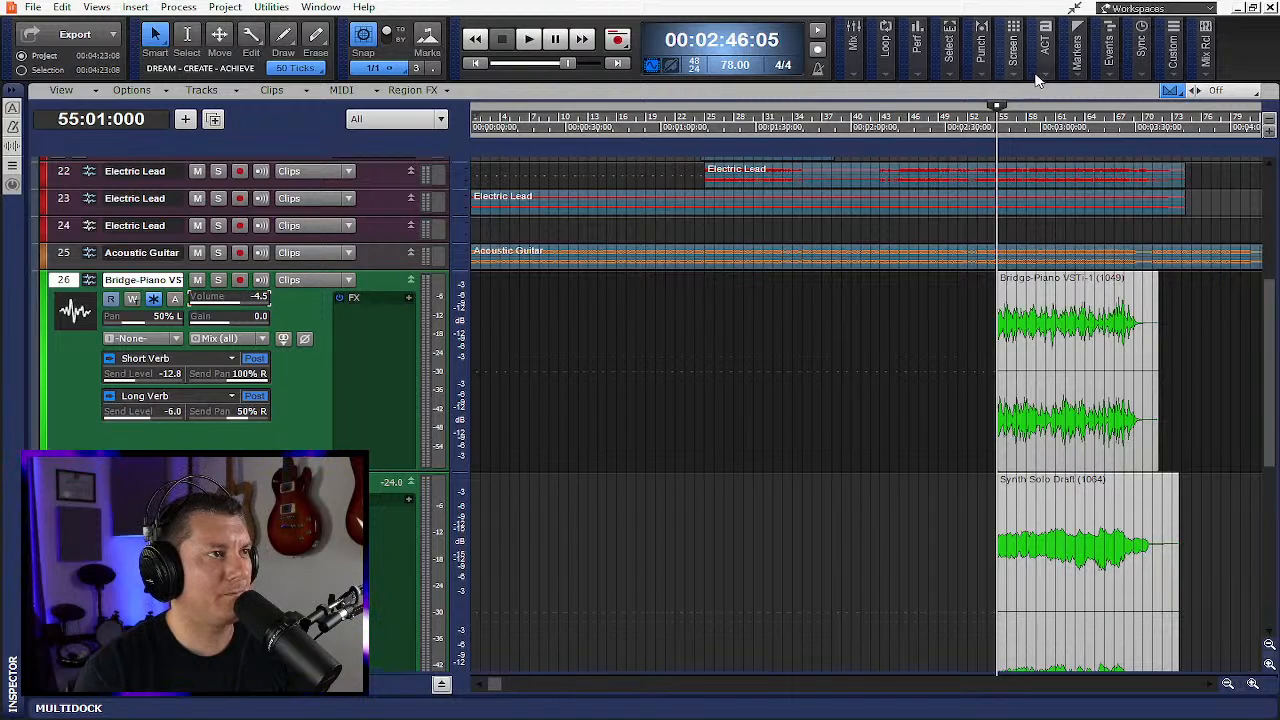
left_click(959, 124)
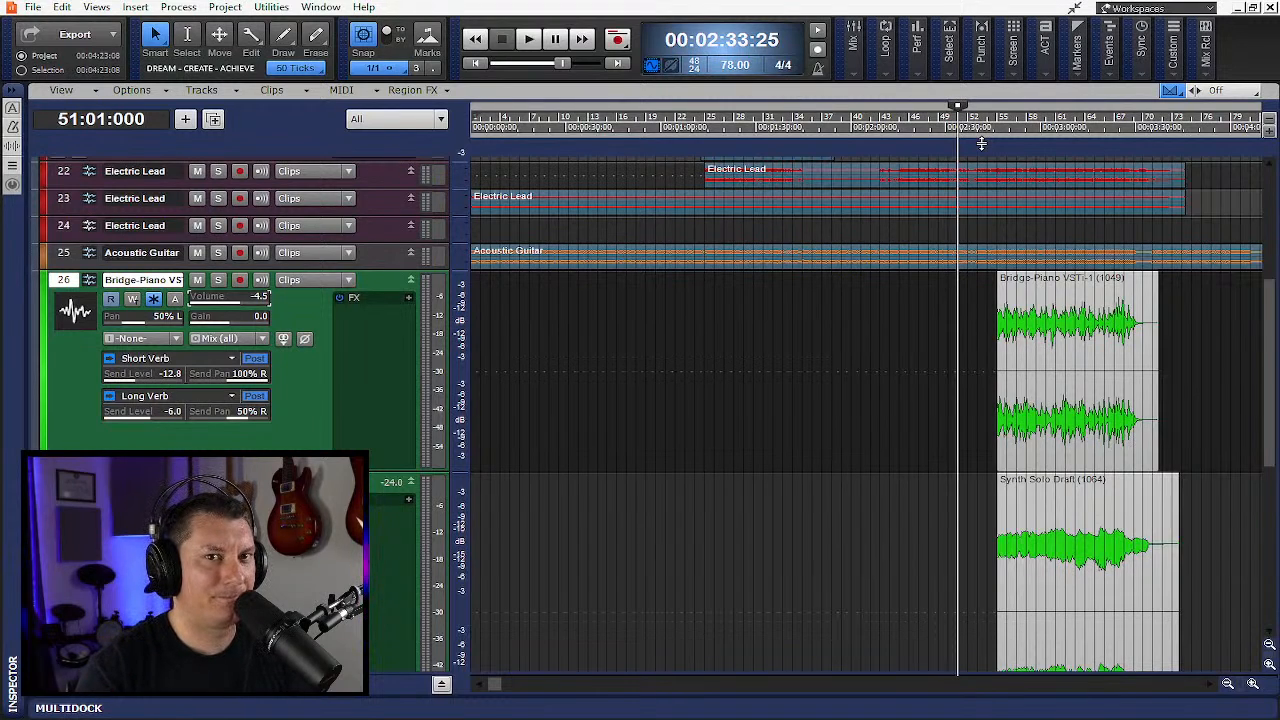
key("space")
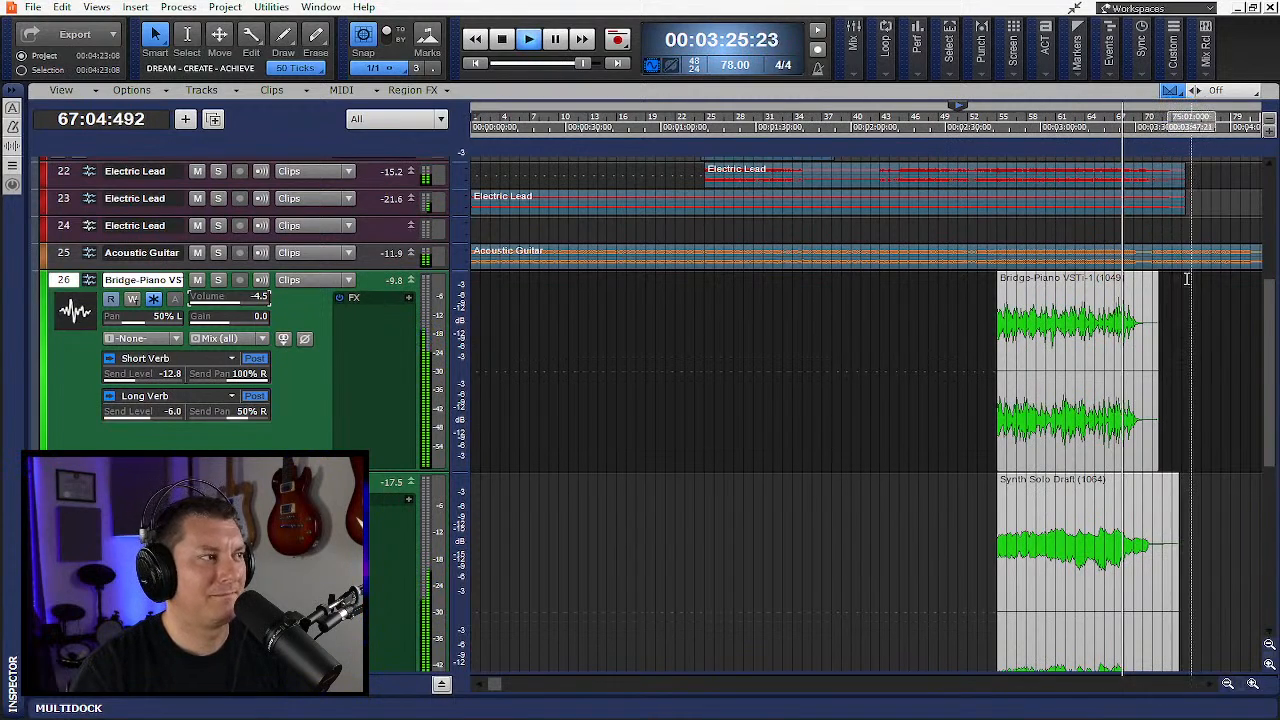
- Expand the Strings folder to show its tracks and stop playback
scroll(1185, 287, "down", 2)
scroll(1188, 282, "down", 1)
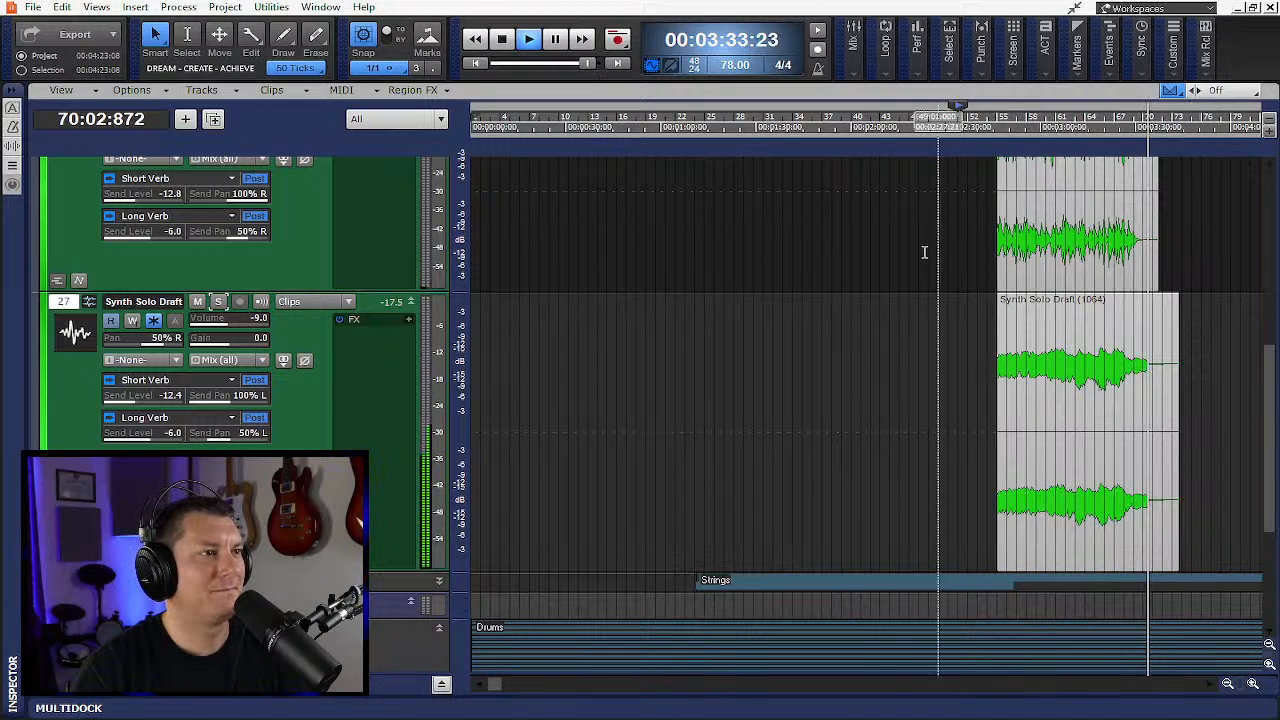
scroll(897, 253, "up", 1)
scroll(897, 253, "up", 4)
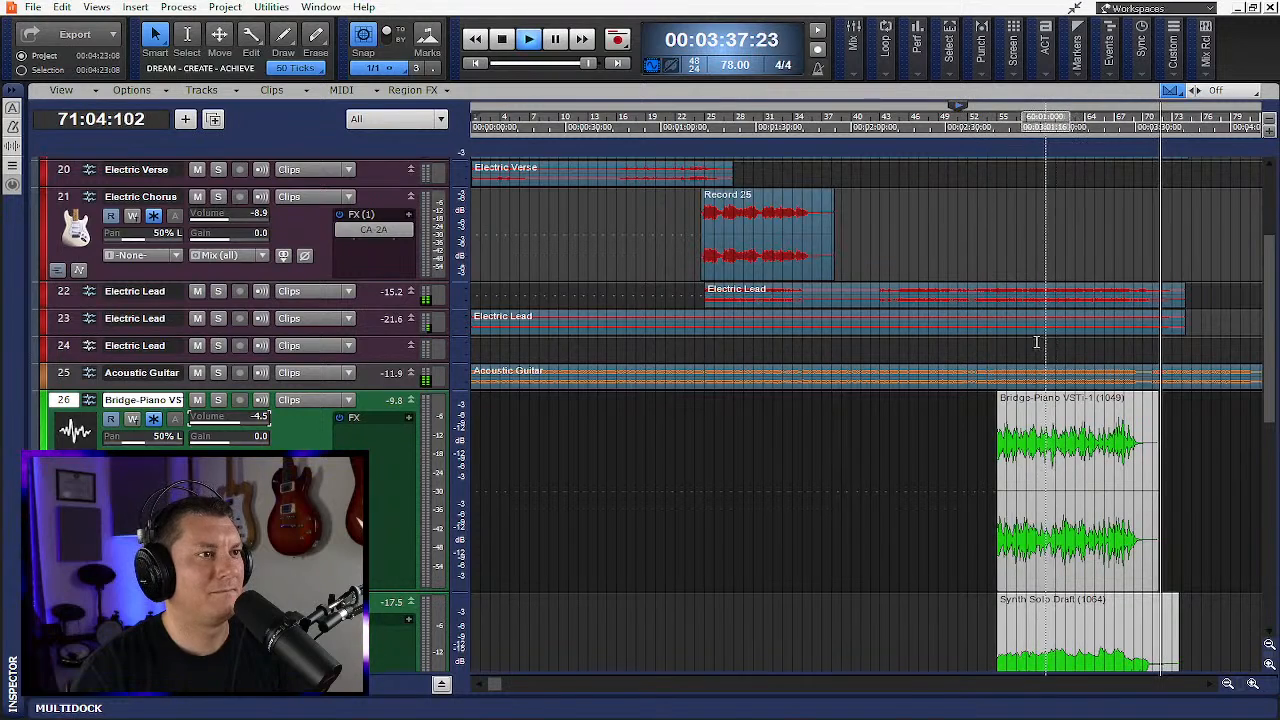
scroll(990, 330, "down", 3)
scroll(997, 343, "down", 5)
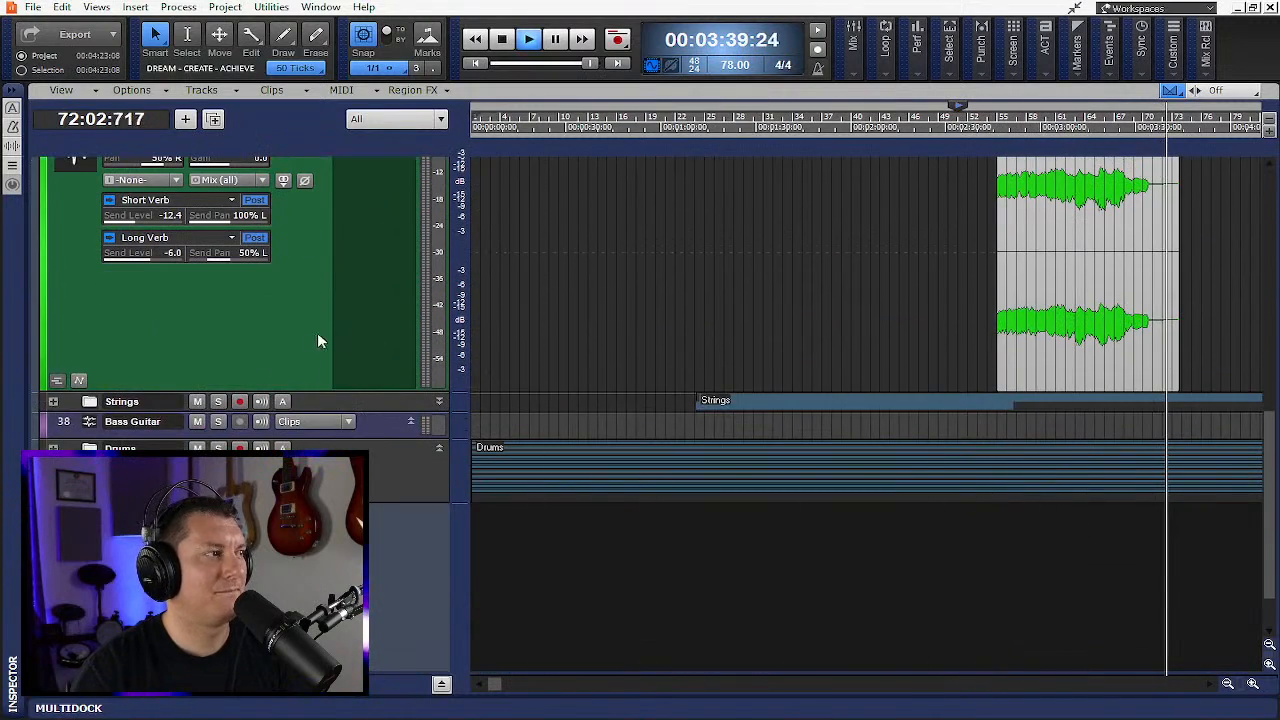
left_click(53, 401)
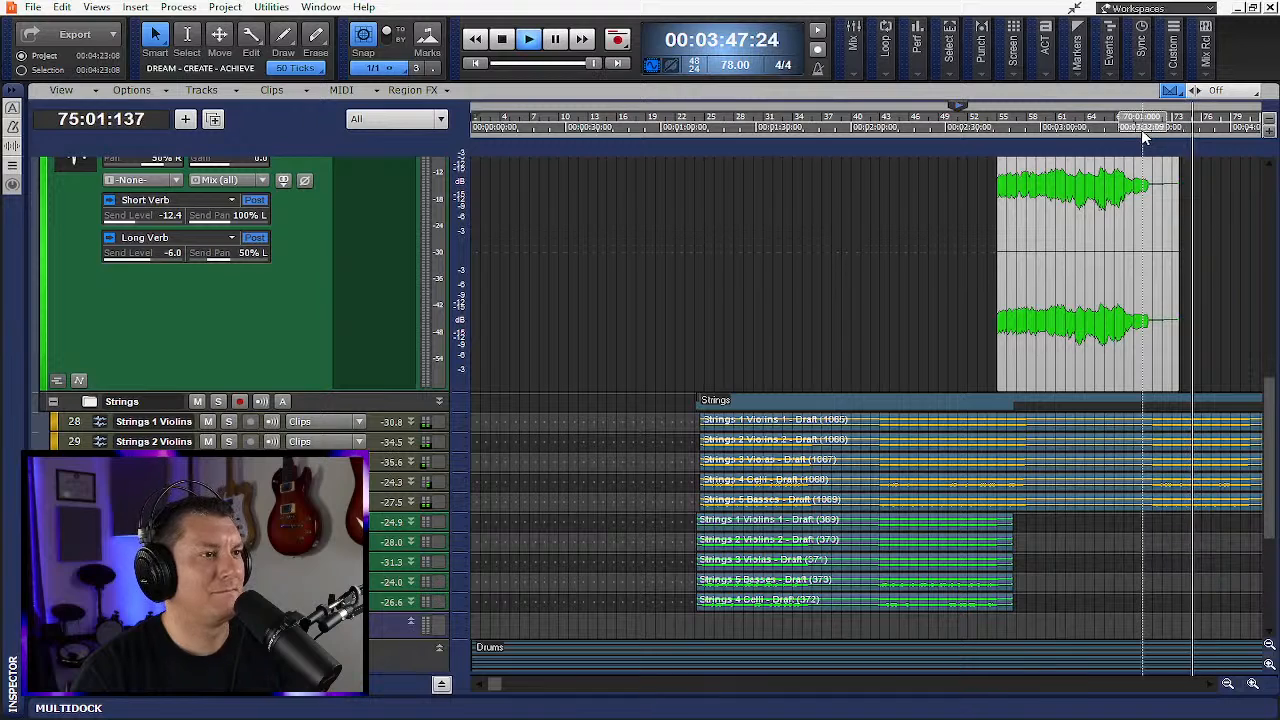
key("space")
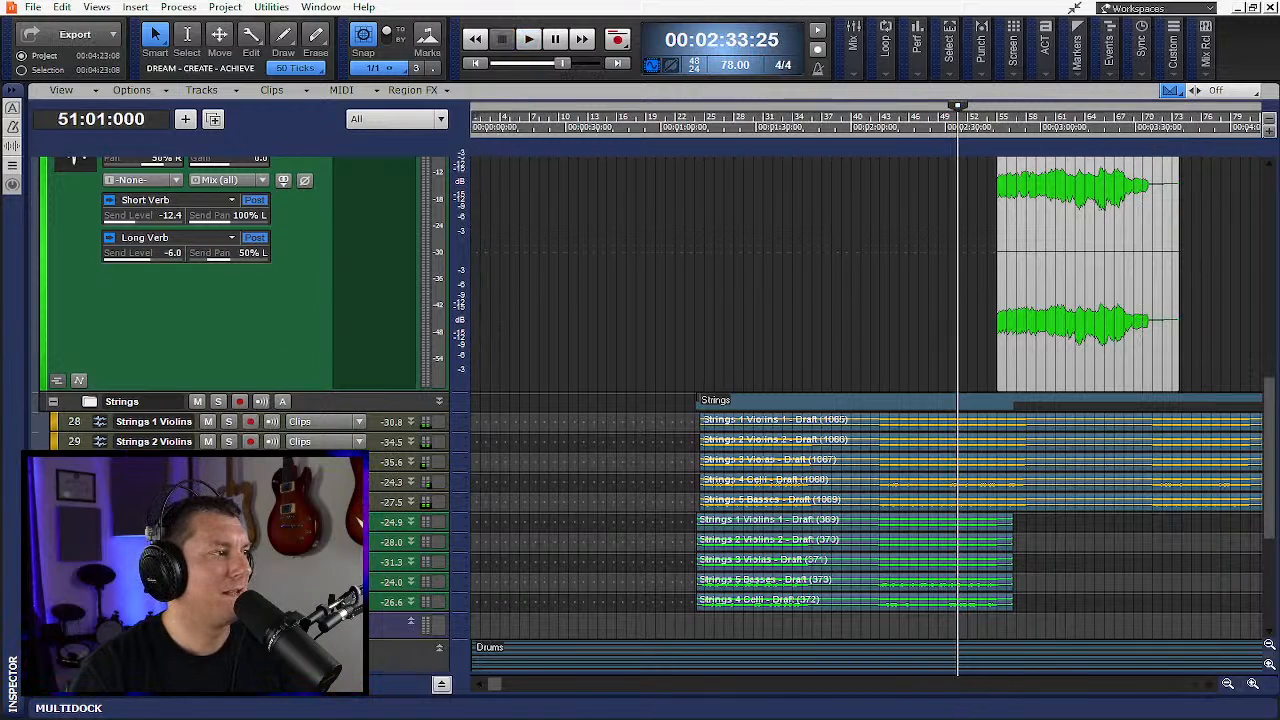
- Set the now time to bar 24
scroll(155, 407, "up", 3)
scroll(560, 403, "down", 3)
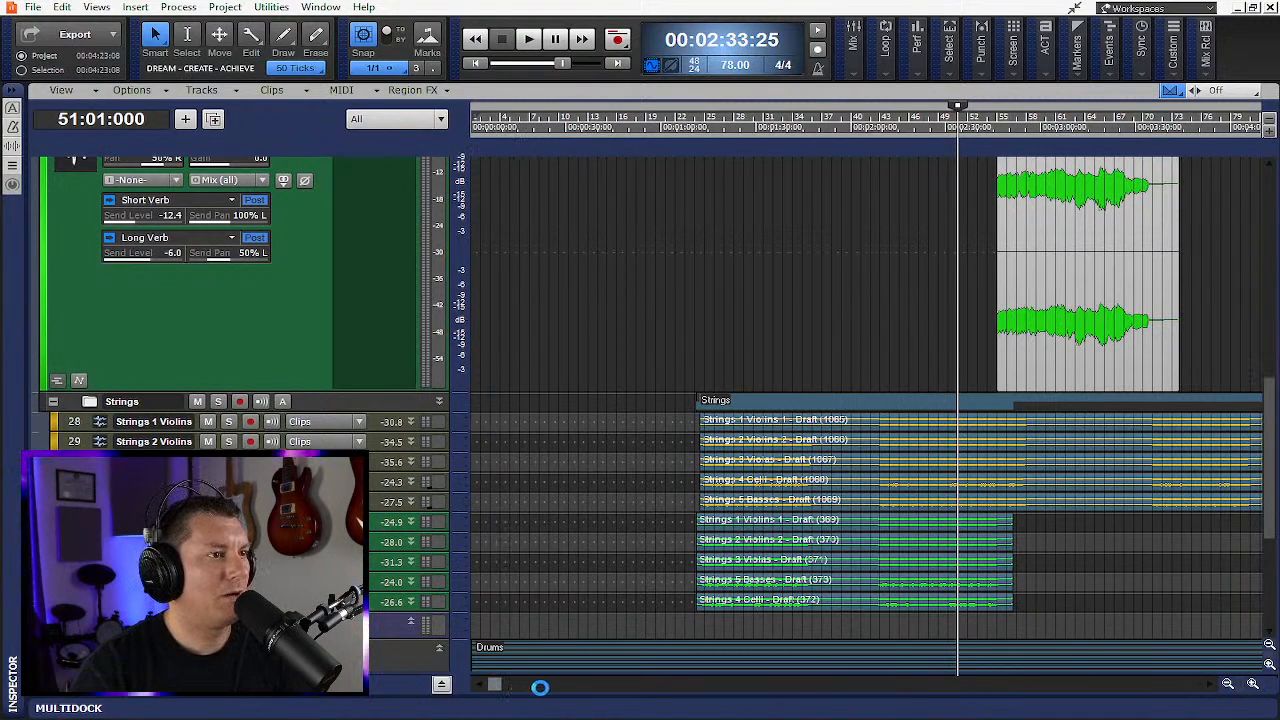
left_click_drag(494, 685, 478, 705)
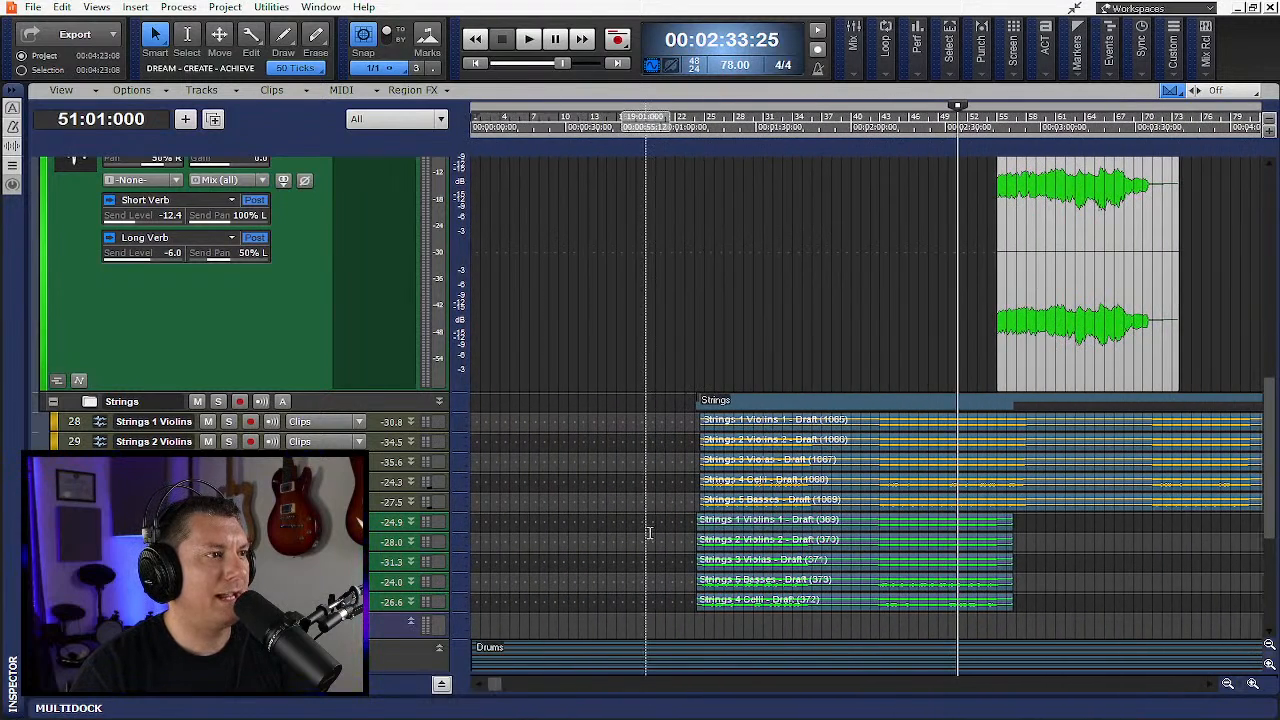
left_click(677, 129)
left_click_drag(676, 129, 694, 131)
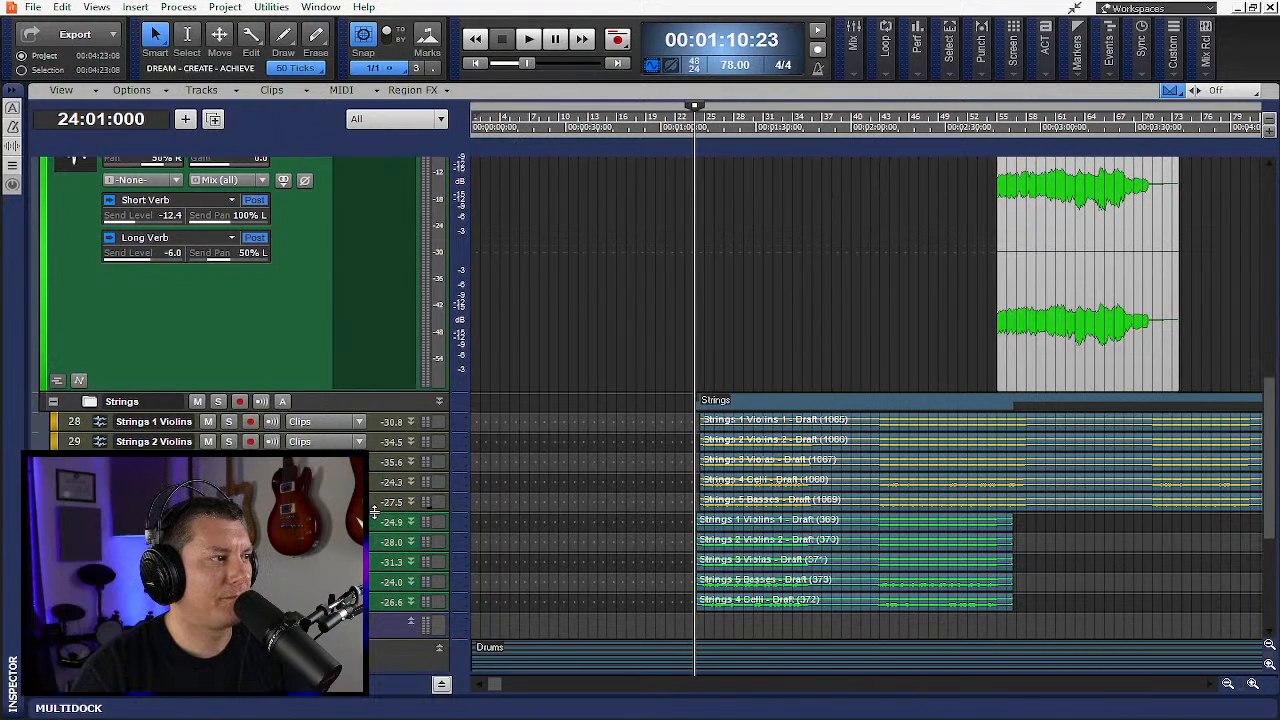
- Select all the string tracks in the Strings folder and enlarge their heights together
left_click_drag(63, 421, 63, 602)
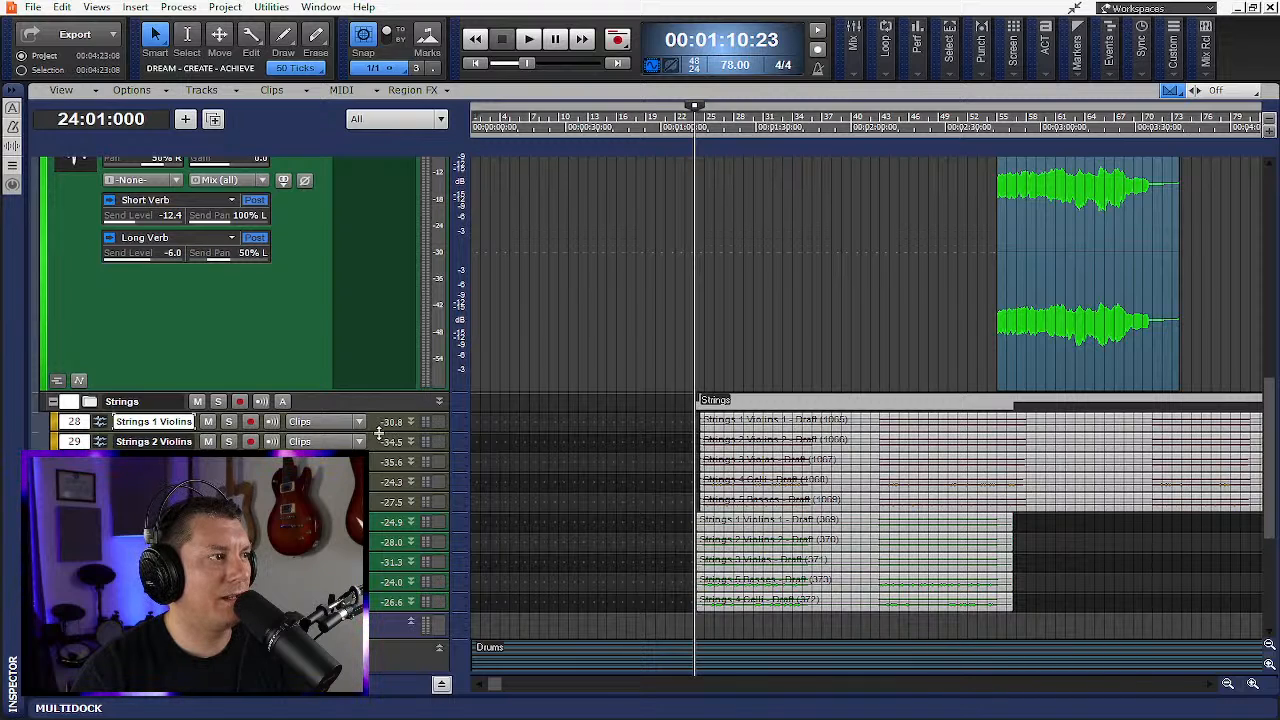
left_click_drag(378, 433, 378, 507)
- Scroll through the enlarged string tracks to review their inspector settings
scroll(1072, 585, "down", 2)
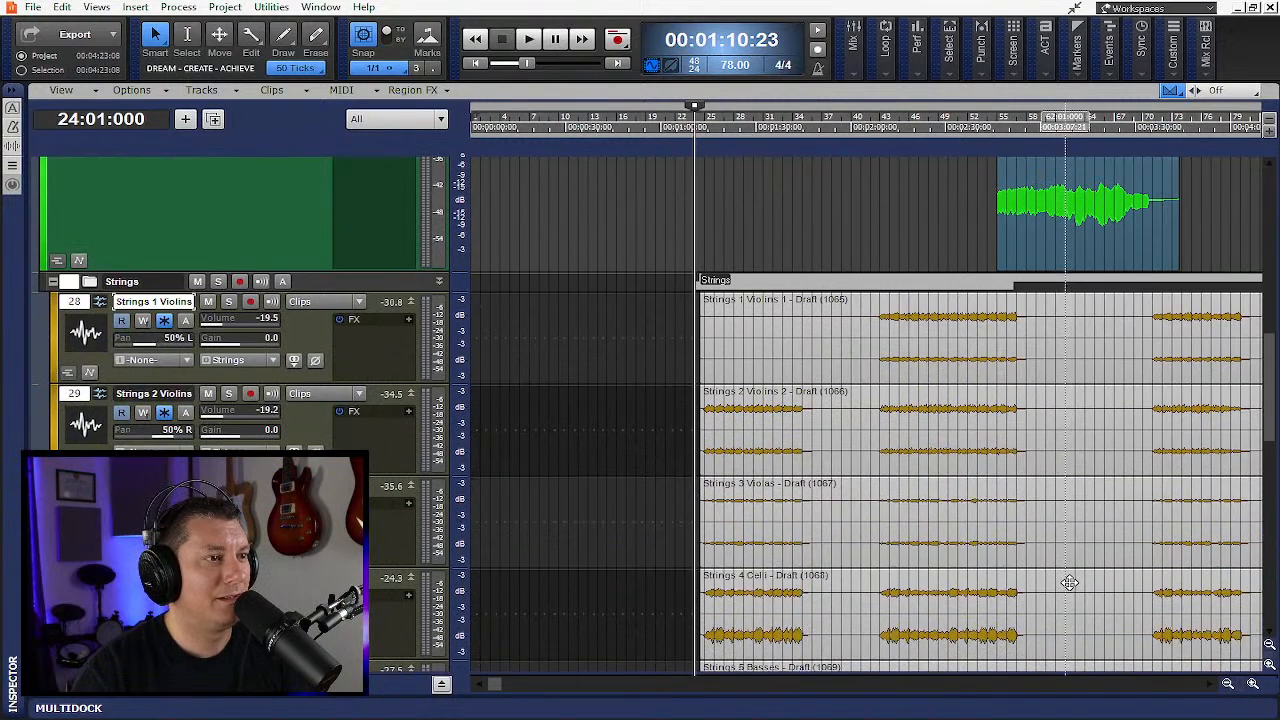
scroll(1070, 583, "down", 2)
scroll(1067, 581, "down", 1)
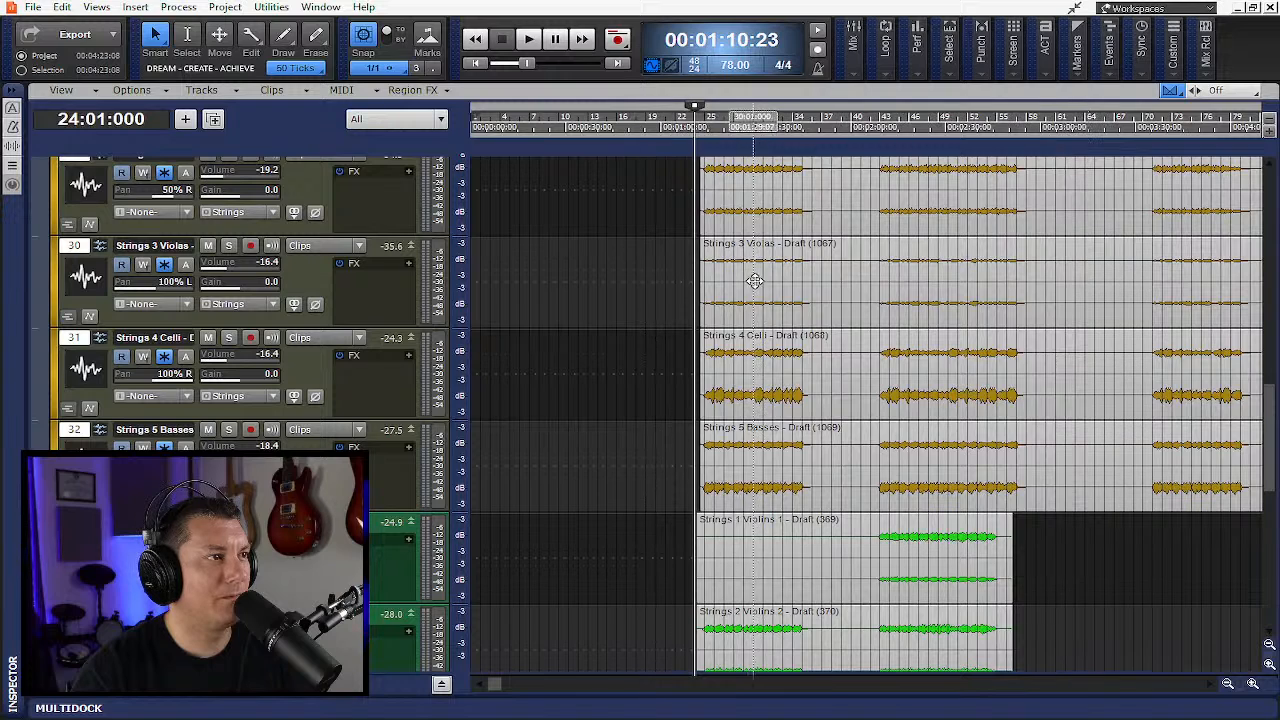
scroll(805, 389, "down", 1)
scroll(815, 395, "down", 3)
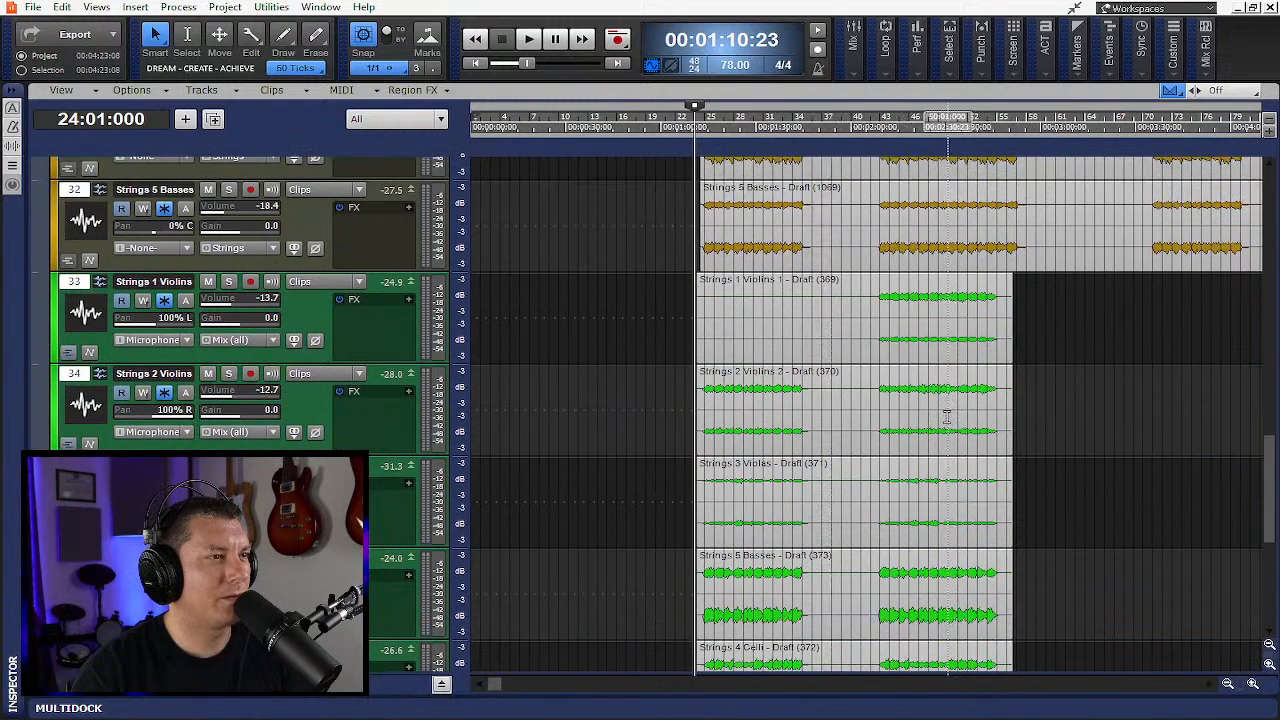
scroll(866, 414, "up", 4)
scroll(1040, 420, "up", 2)
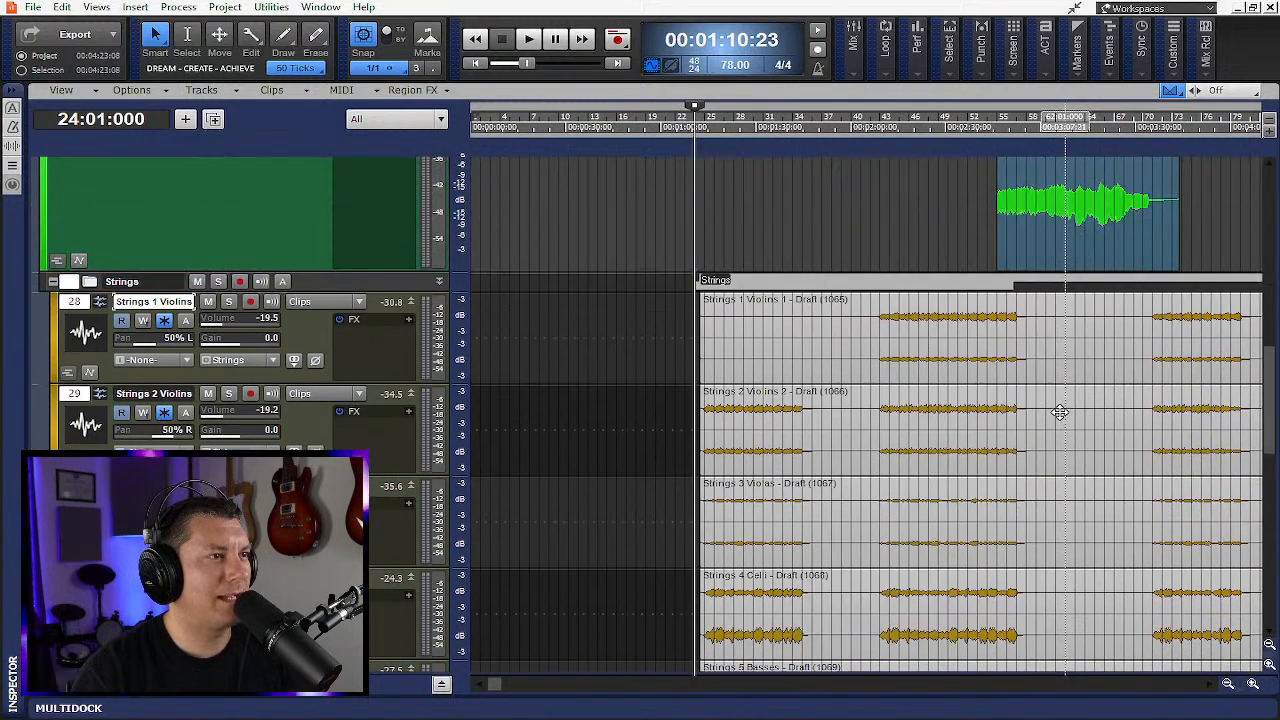
scroll(1060, 412, "down", 7)
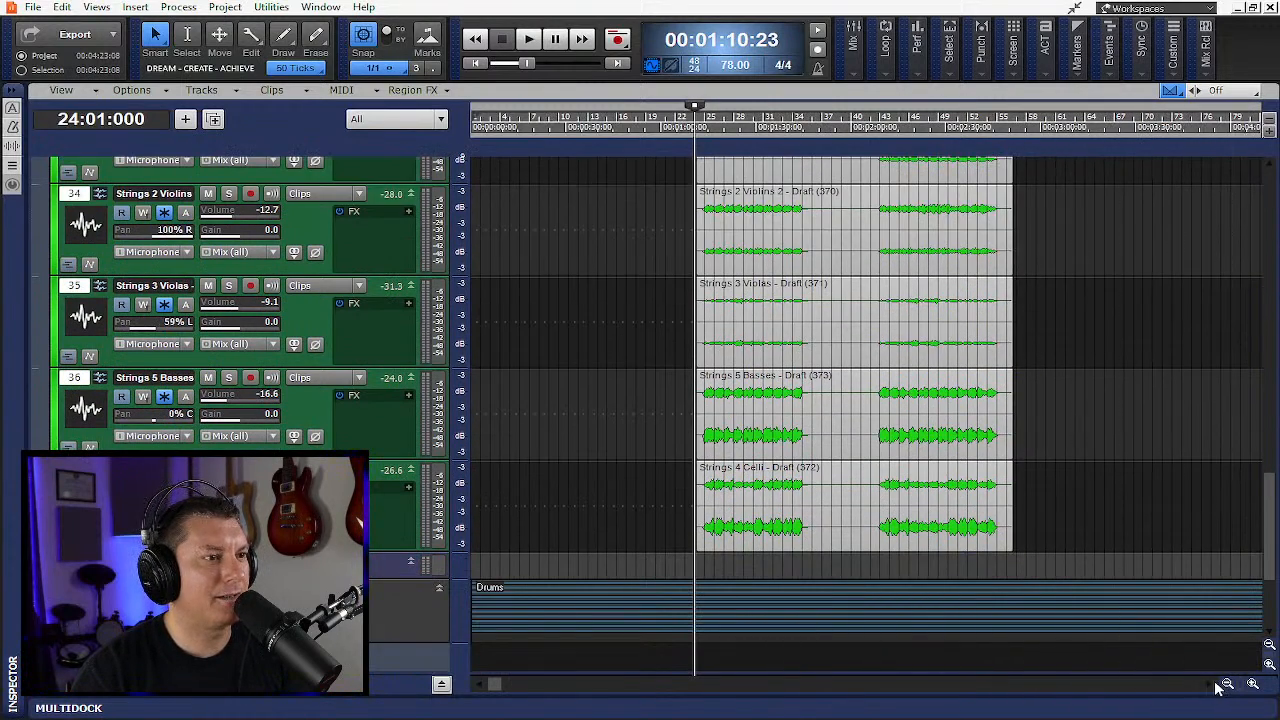
- Solo the Strings folder
scroll(1218, 685, "right", 3)
scroll(964, 498, "up", 3)
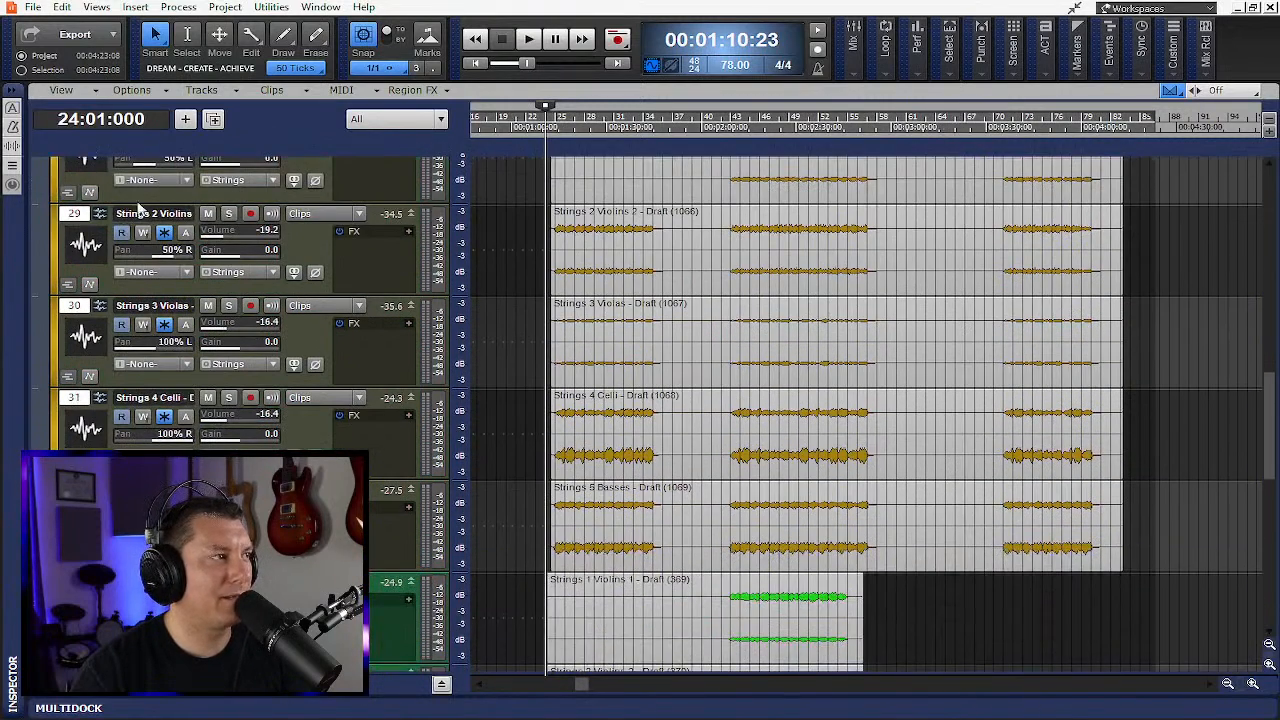
scroll(243, 257, "up", 2)
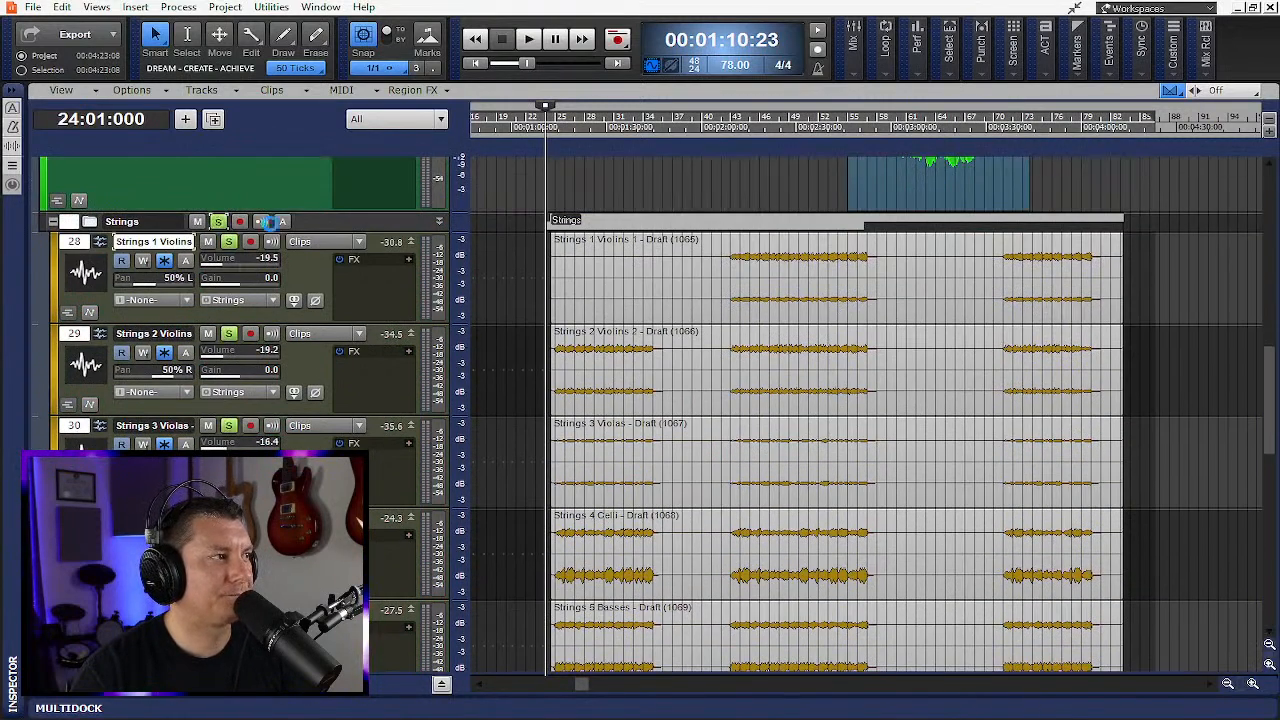
mouse_move(890, 60)
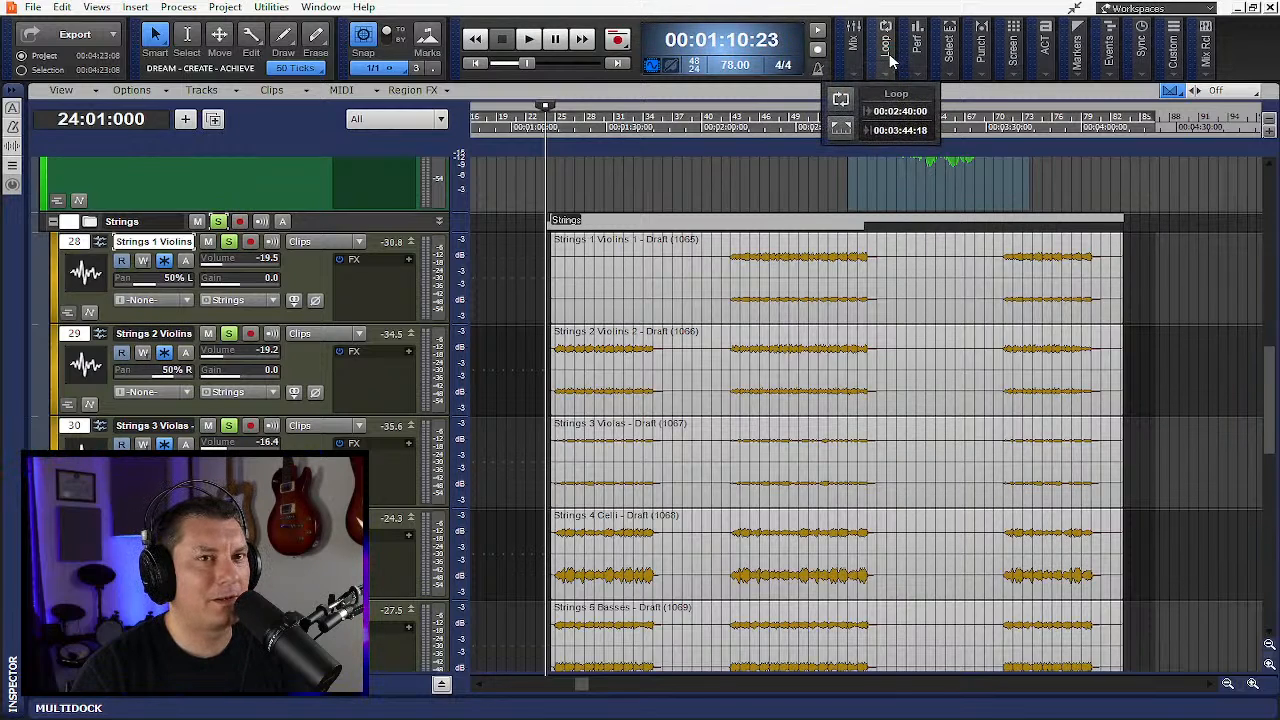
mouse_move(853, 52)
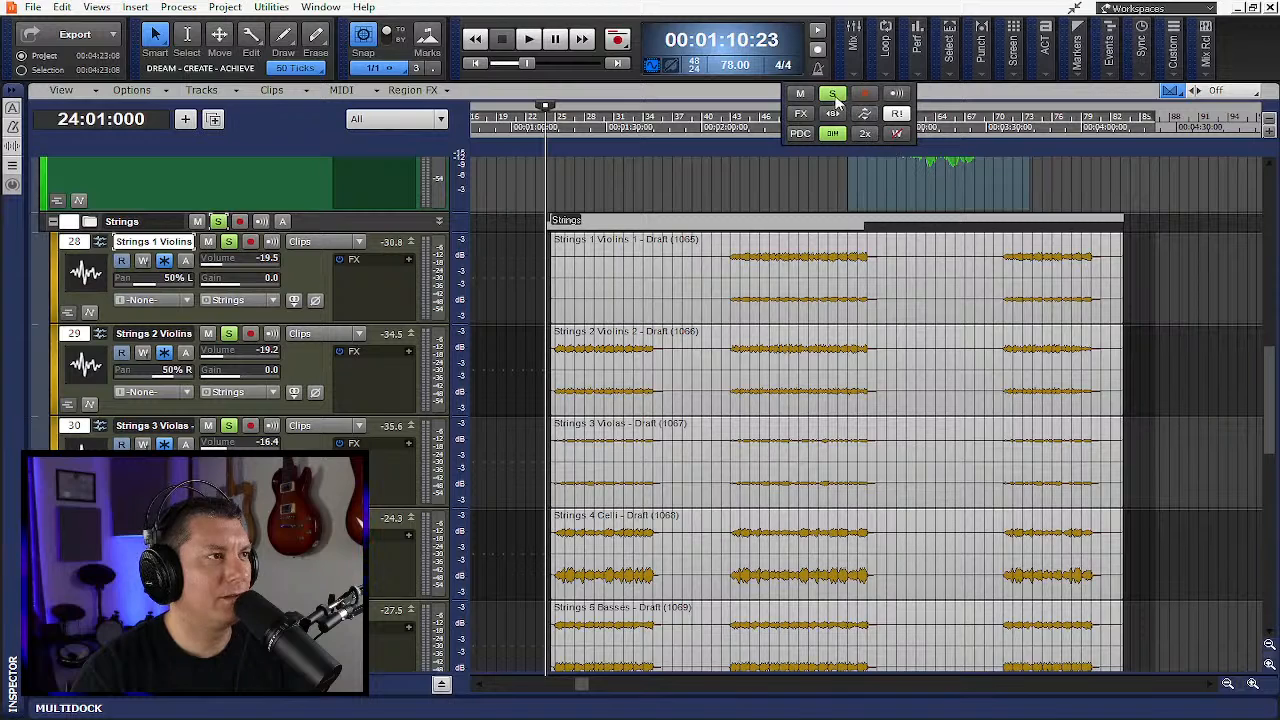
- Clear all solos, solo the Strings folder again, and start playback from bar 24
left_click(834, 94)
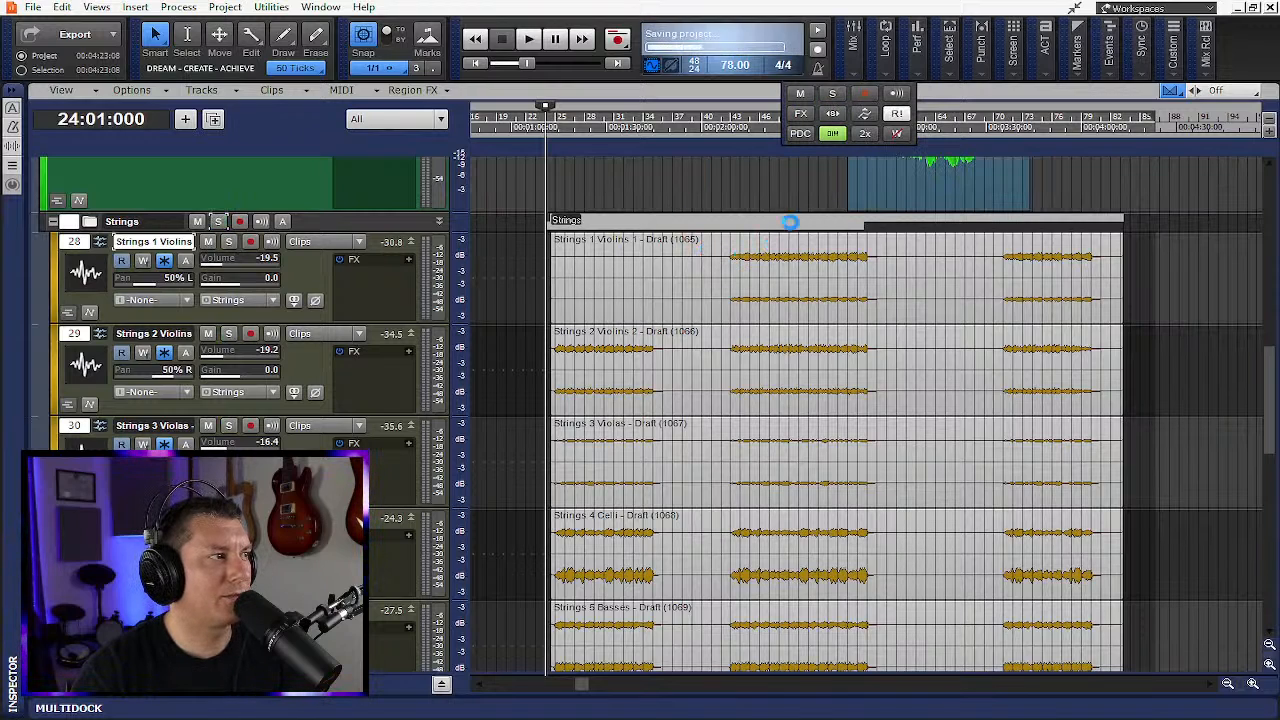
left_click(218, 221)
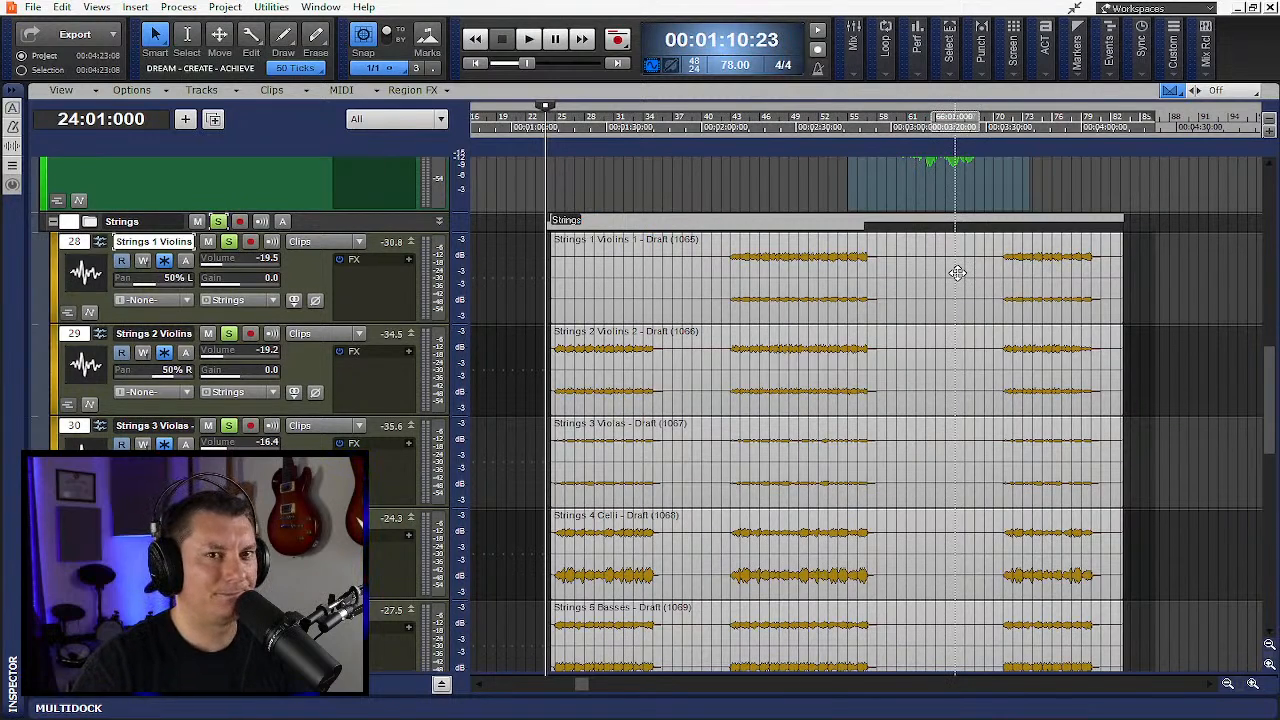
key("space")
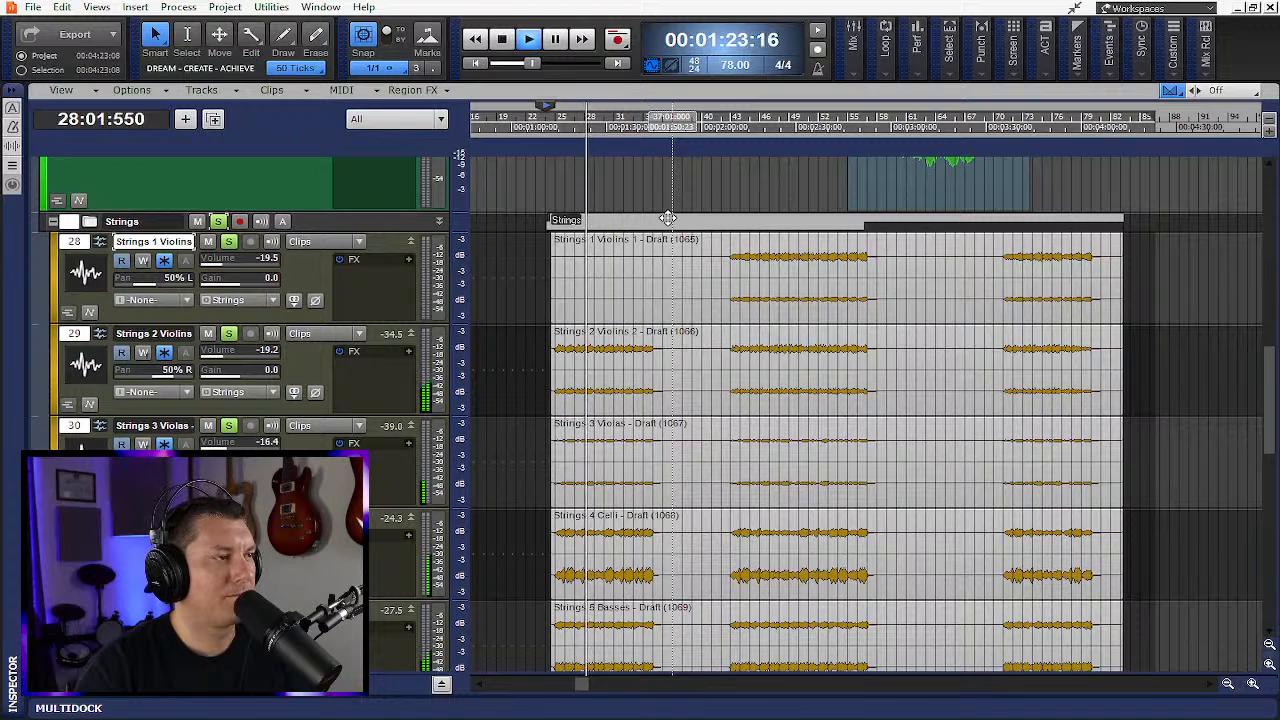
- During playback, clear all solos to hear the full mix, re-solo the Strings folder, and stop playback
scroll(700, 255, "down", 5)
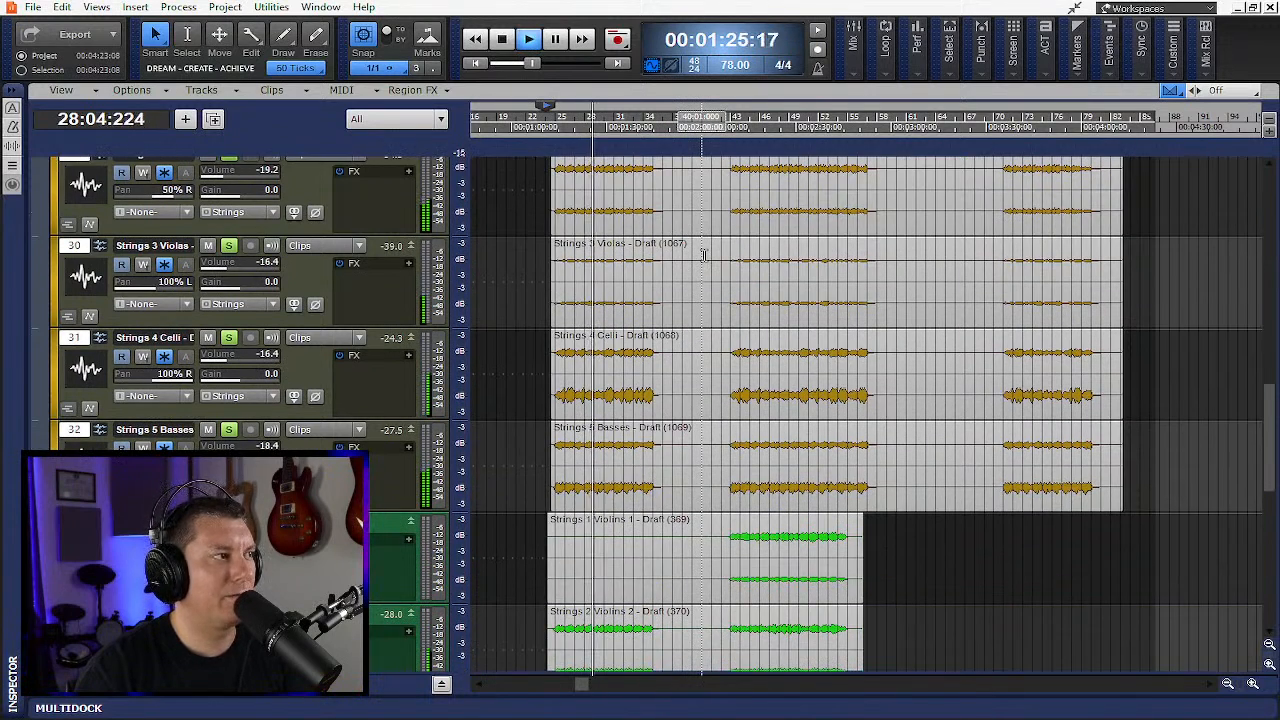
scroll(703, 255, "up", 7)
left_click(855, 44)
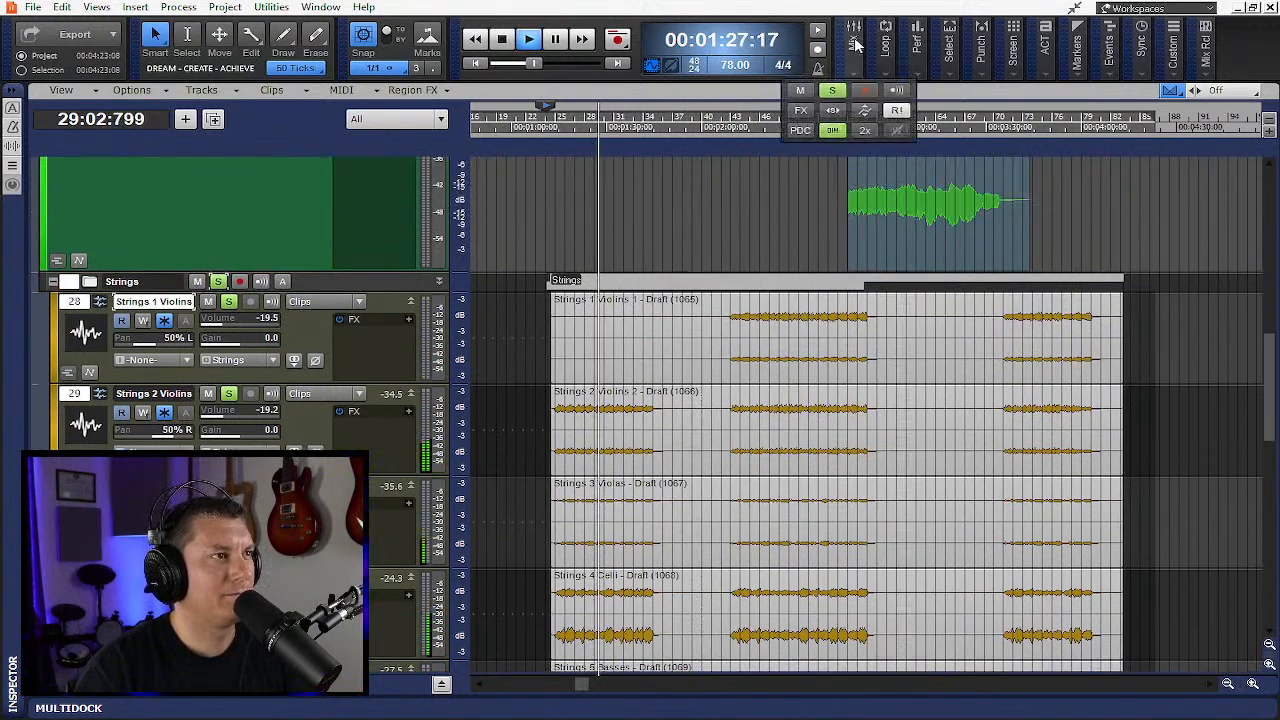
left_click(835, 92)
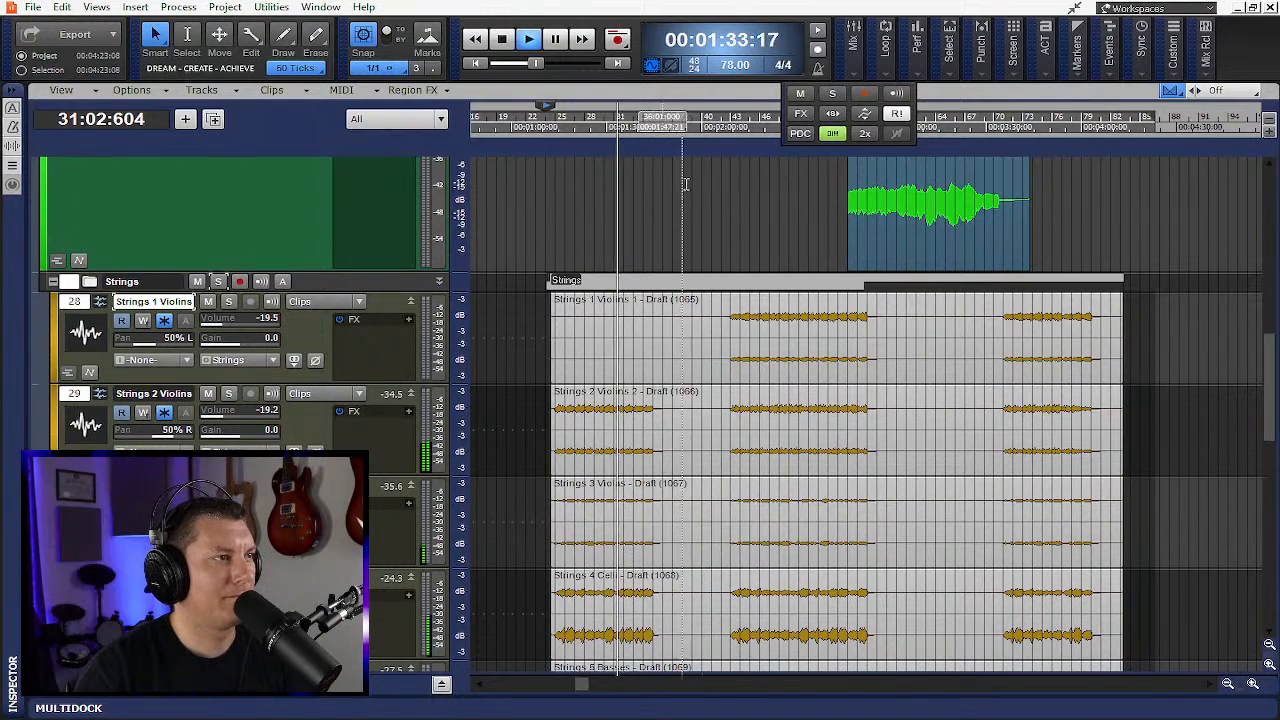
mouse_move(853, 50)
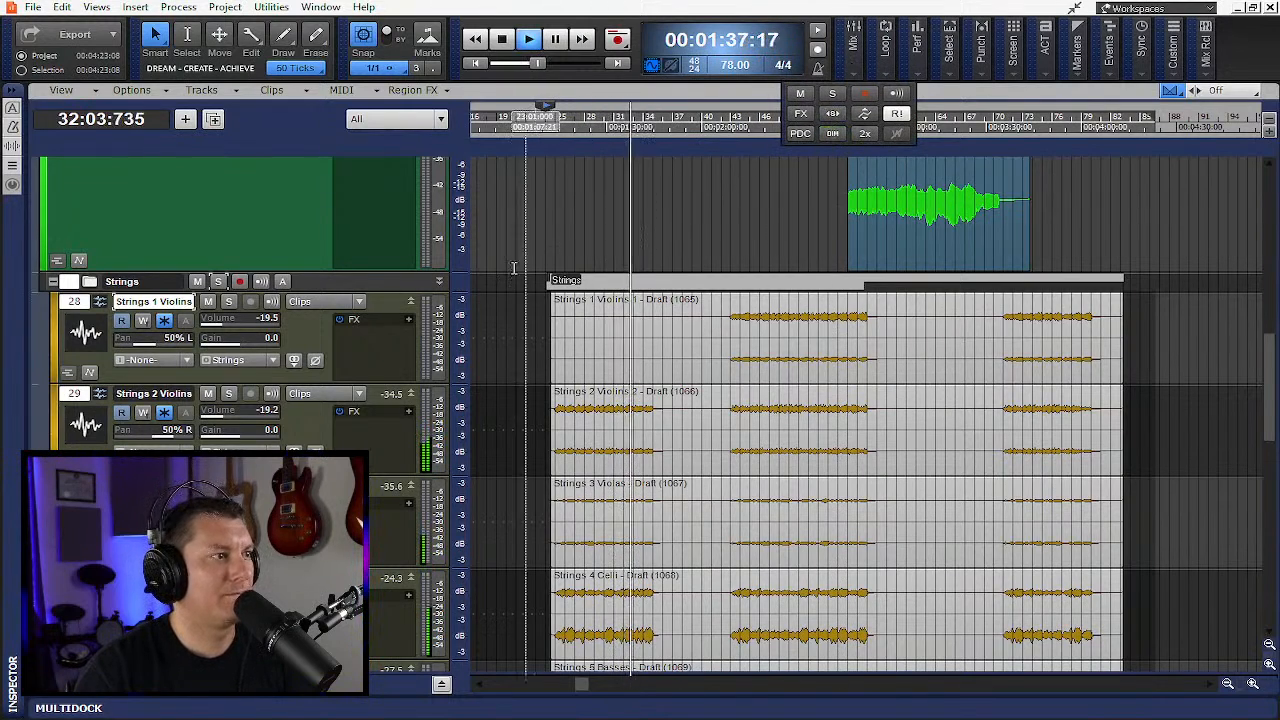
left_click(218, 281)
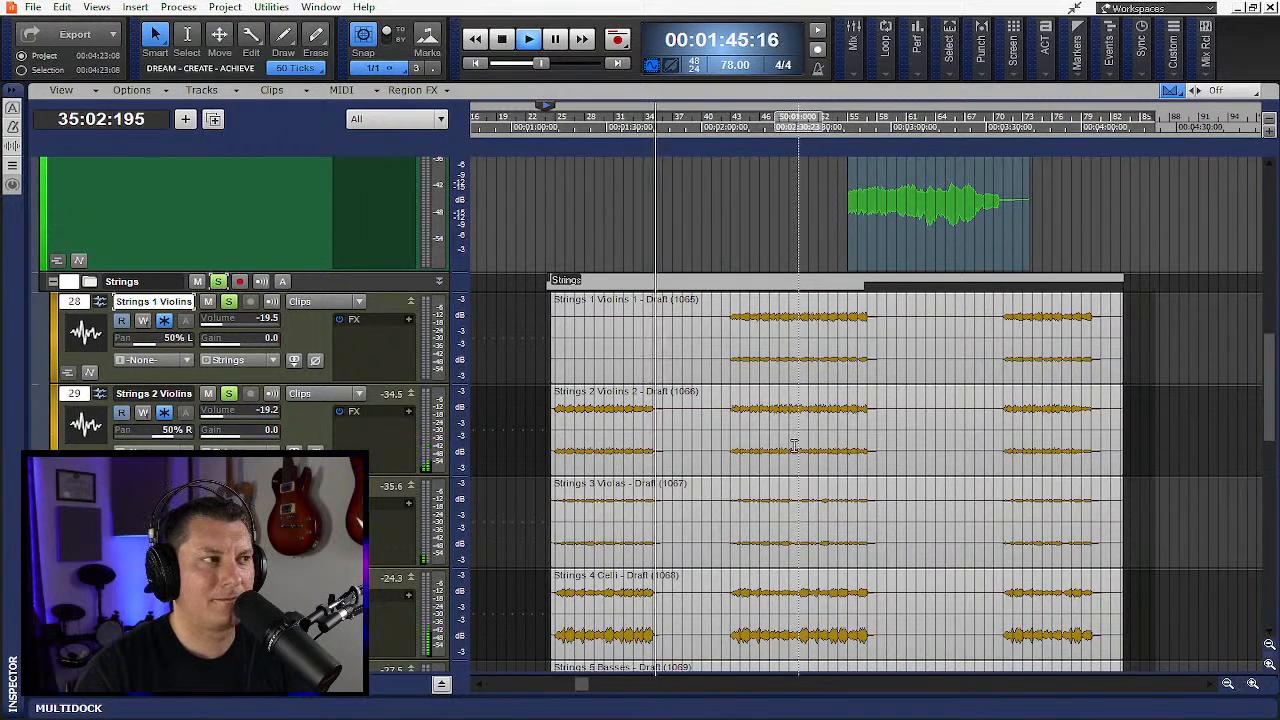
key("space")
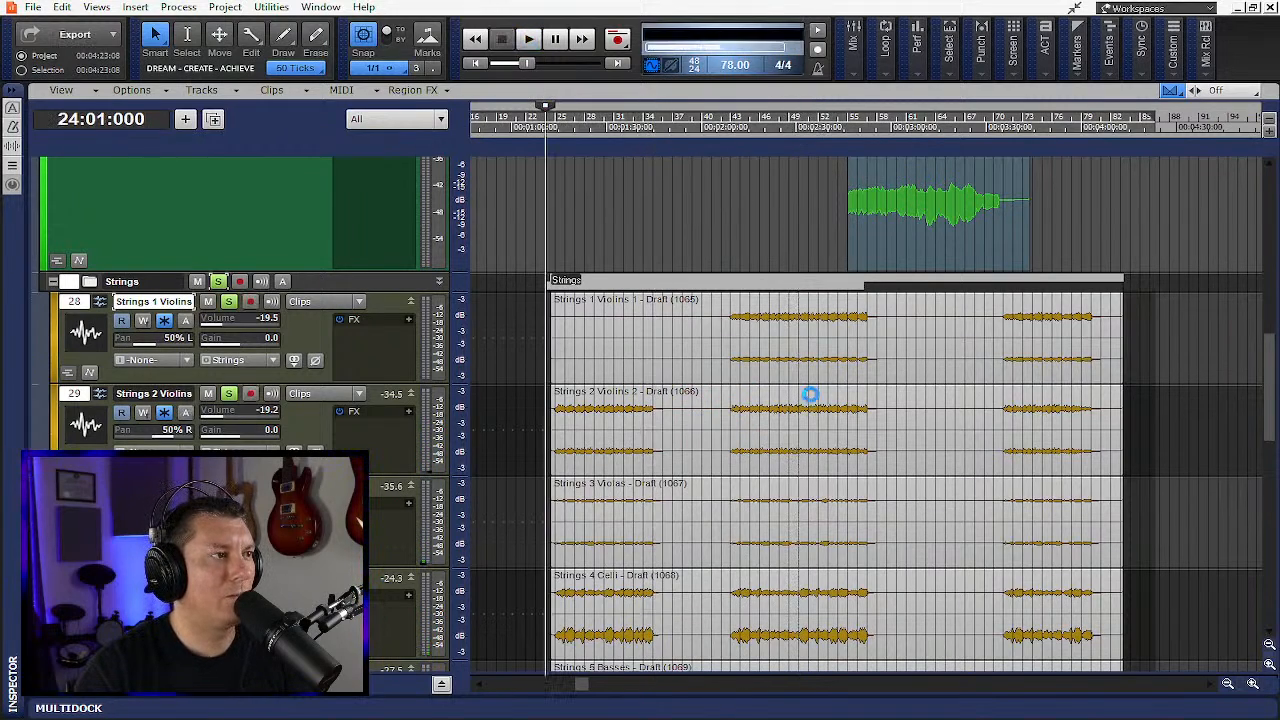
- Set the now time to bar 43 after reviewing the second group of string tracks
scroll(815, 396, "down", 5)
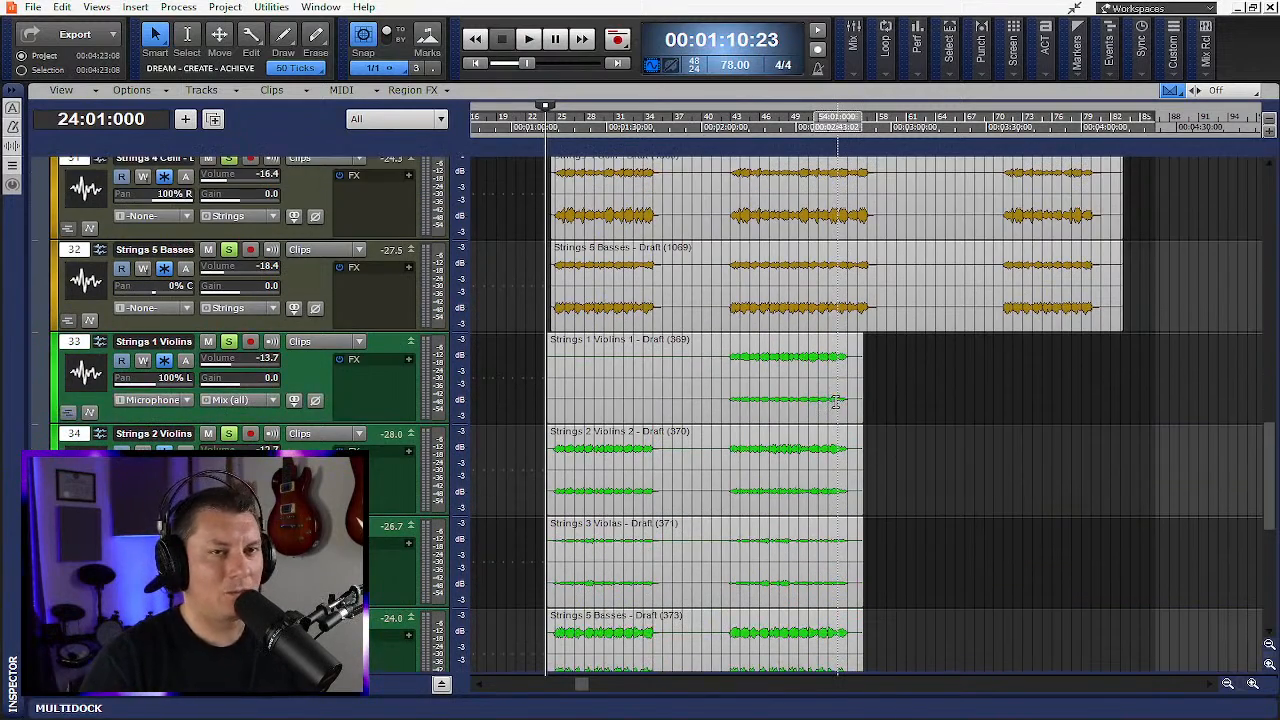
scroll(835, 401, "down", 3)
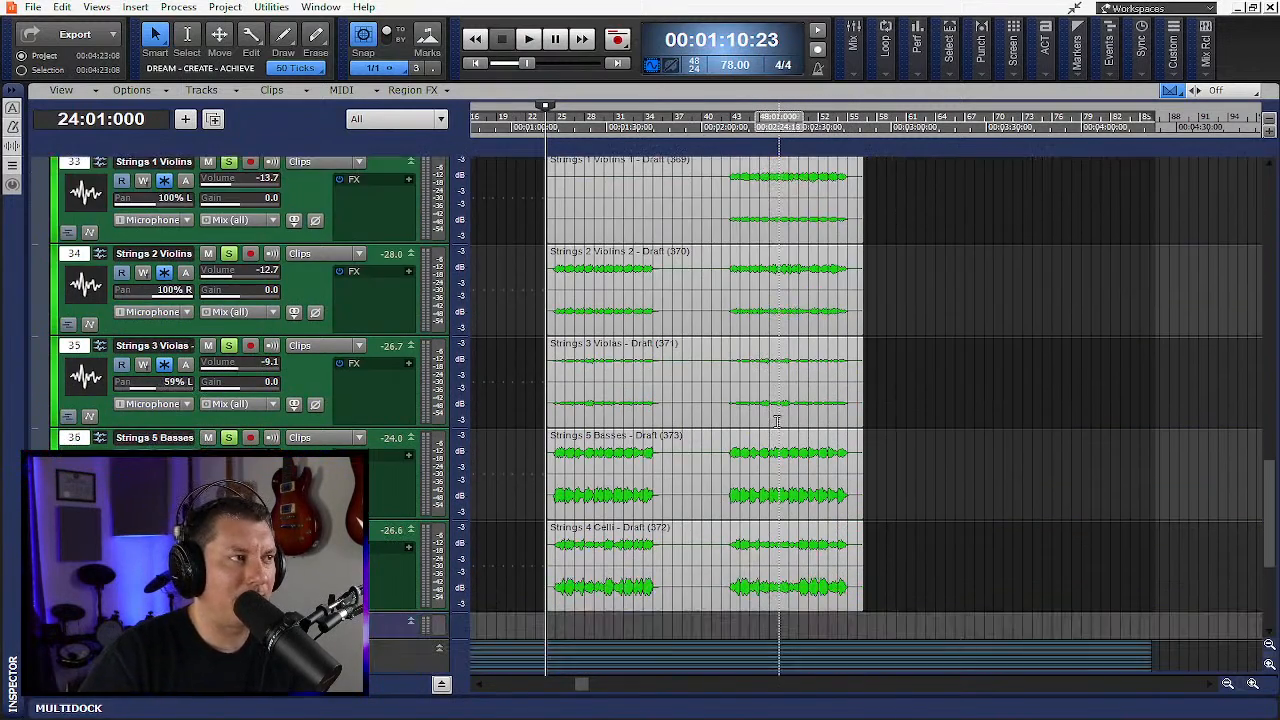
scroll(780, 425, "down", 1)
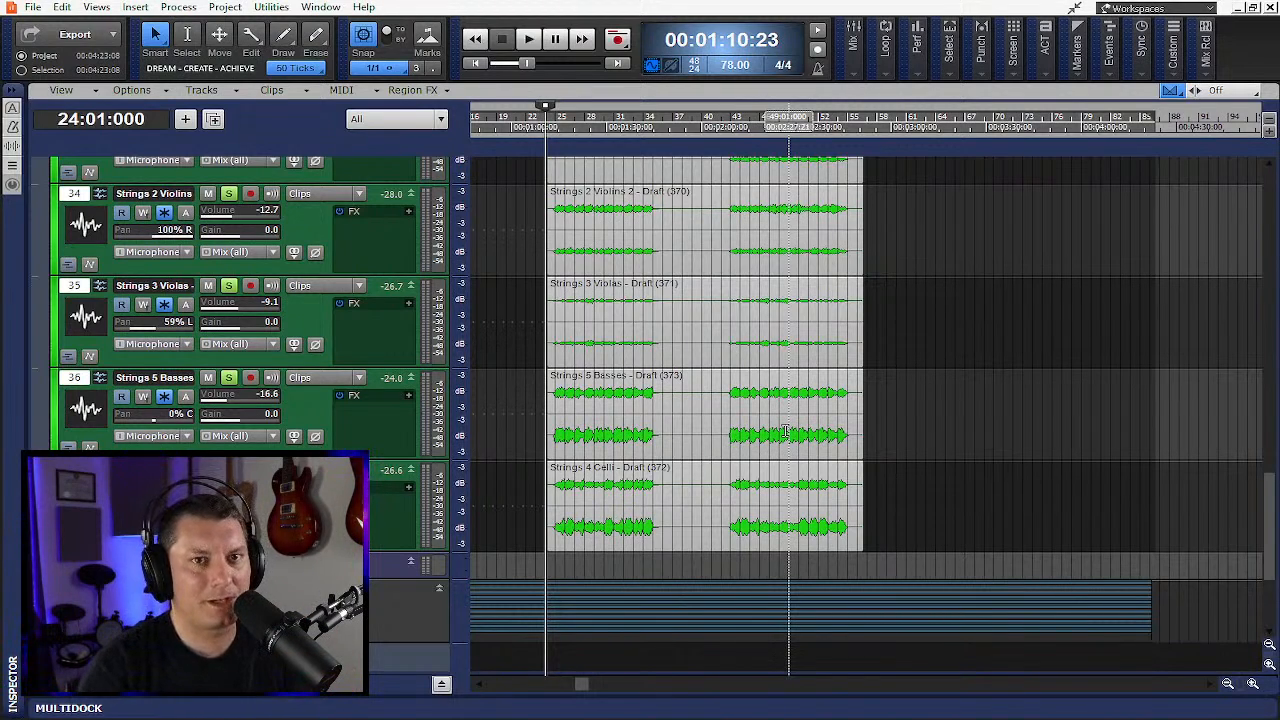
left_click(730, 118)
scroll(960, 487, "up", 2)
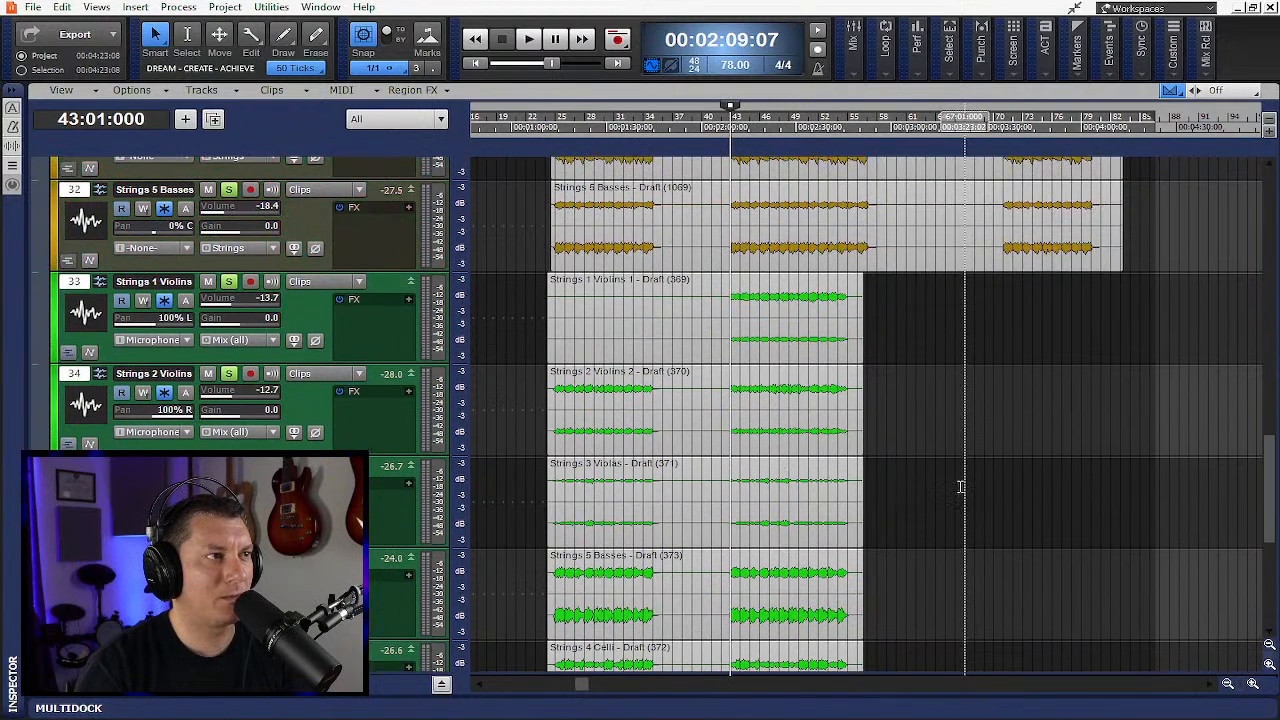
scroll(960, 487, "up", 5)
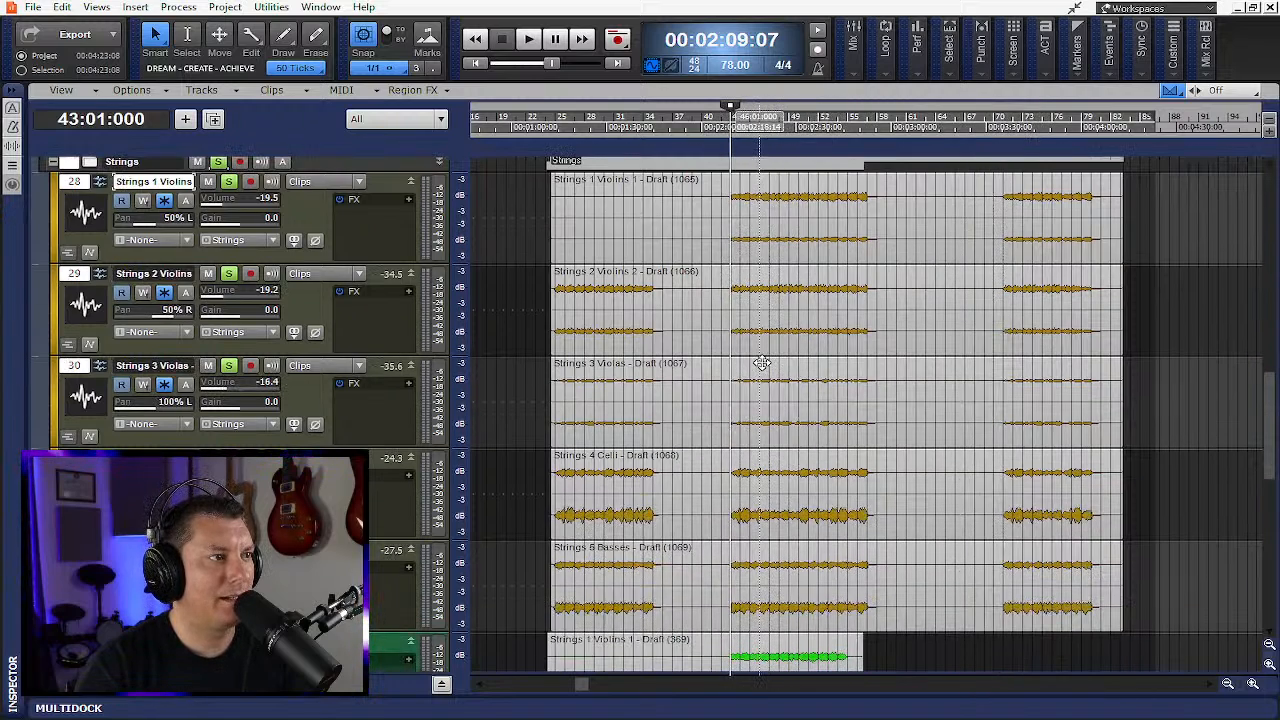
scroll(762, 363, "up", 1)
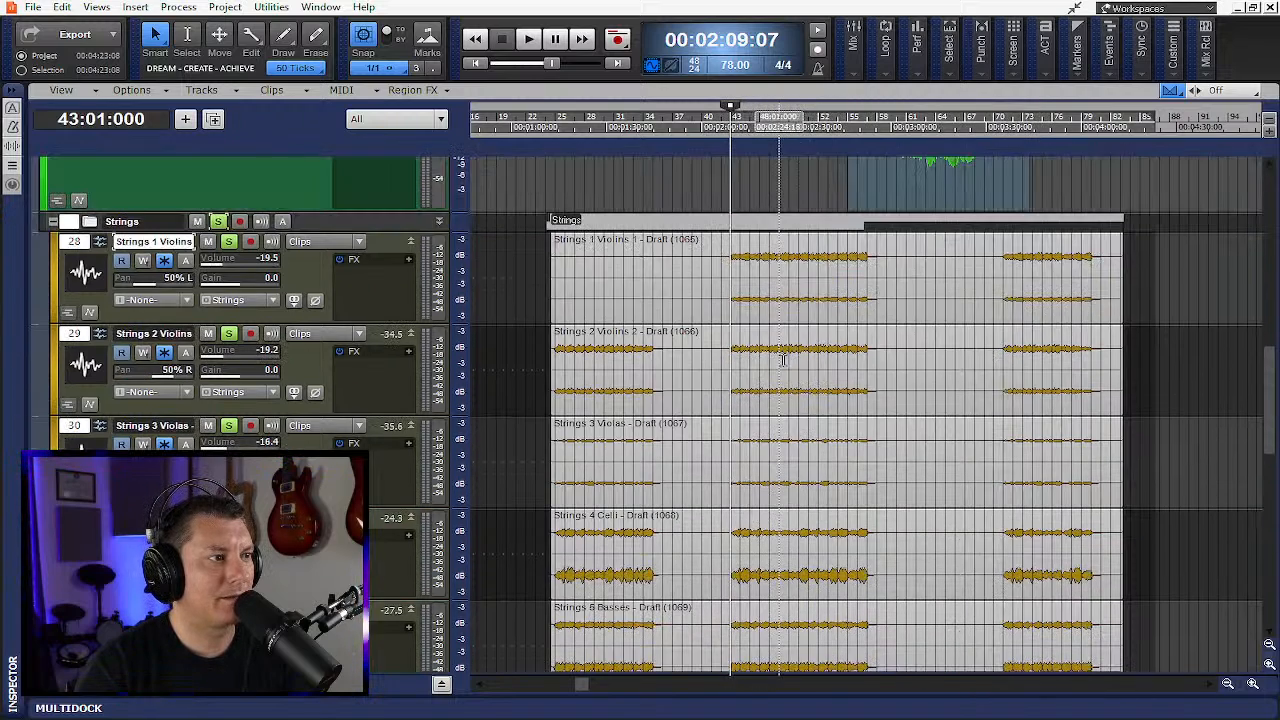
- Play from bar 43, show the bus pane under the tracks, and stop playback
left_click(531, 38)
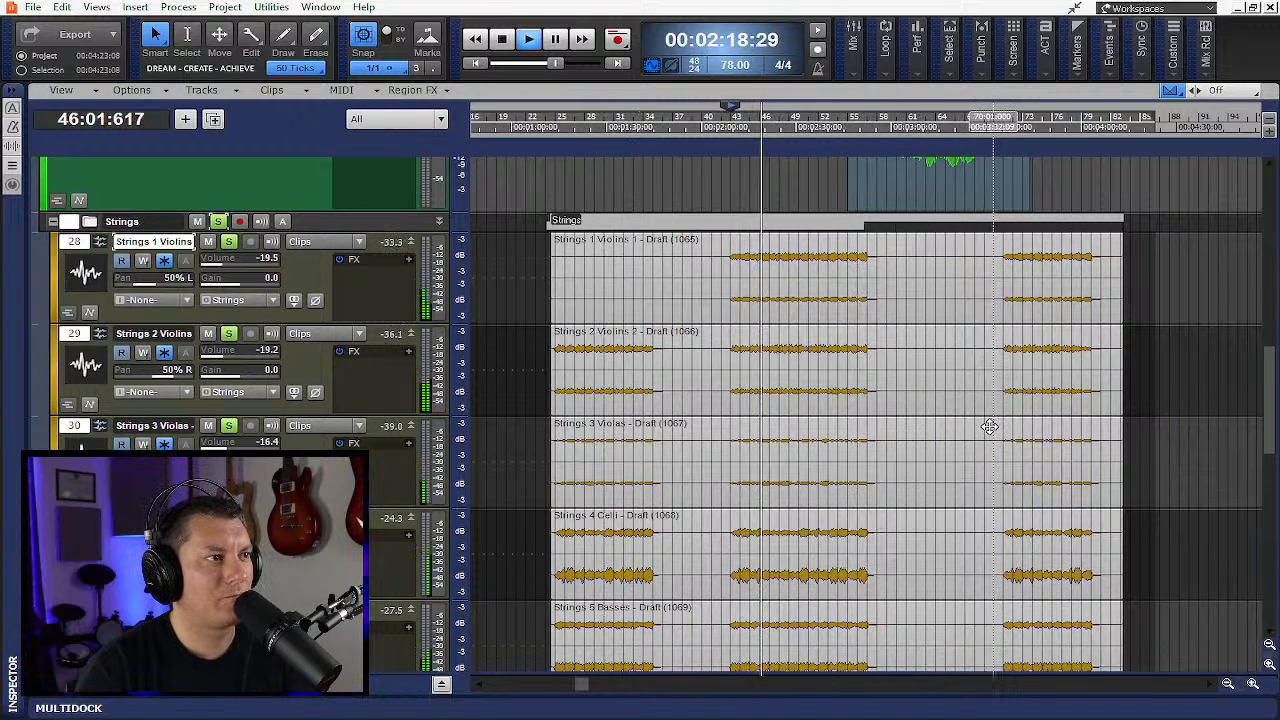
left_click(442, 685)
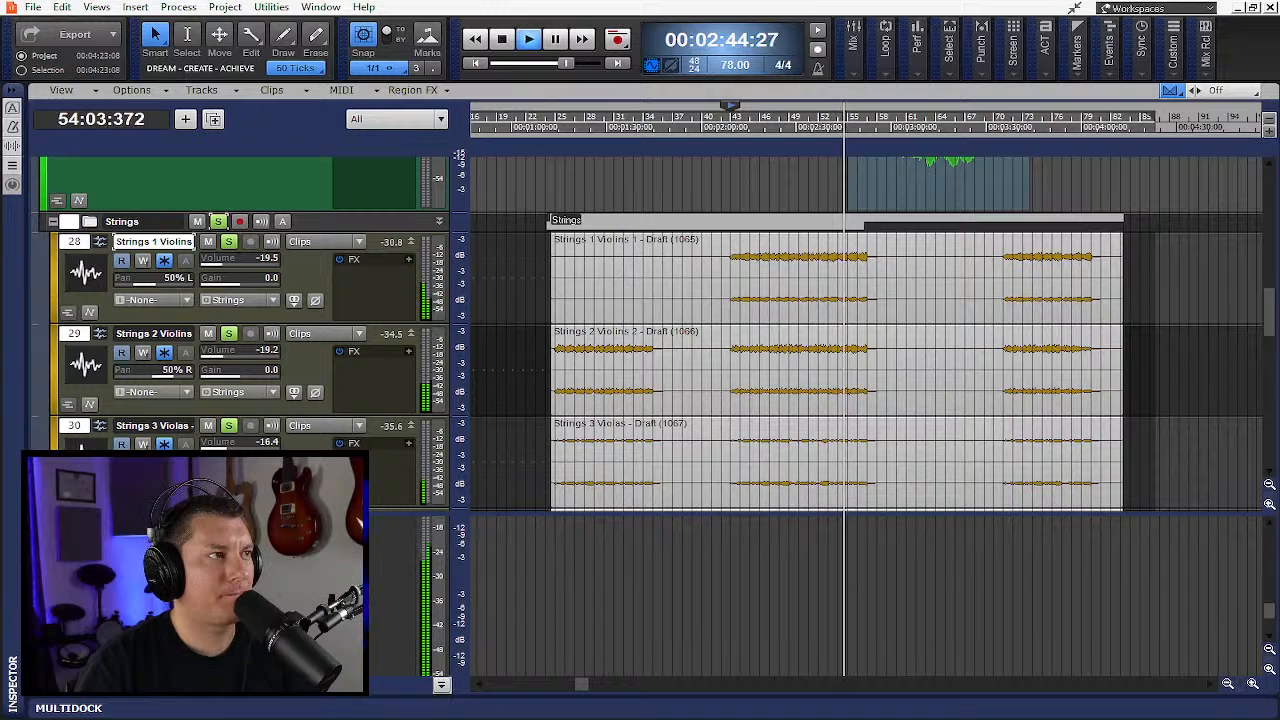
left_click(503, 39)
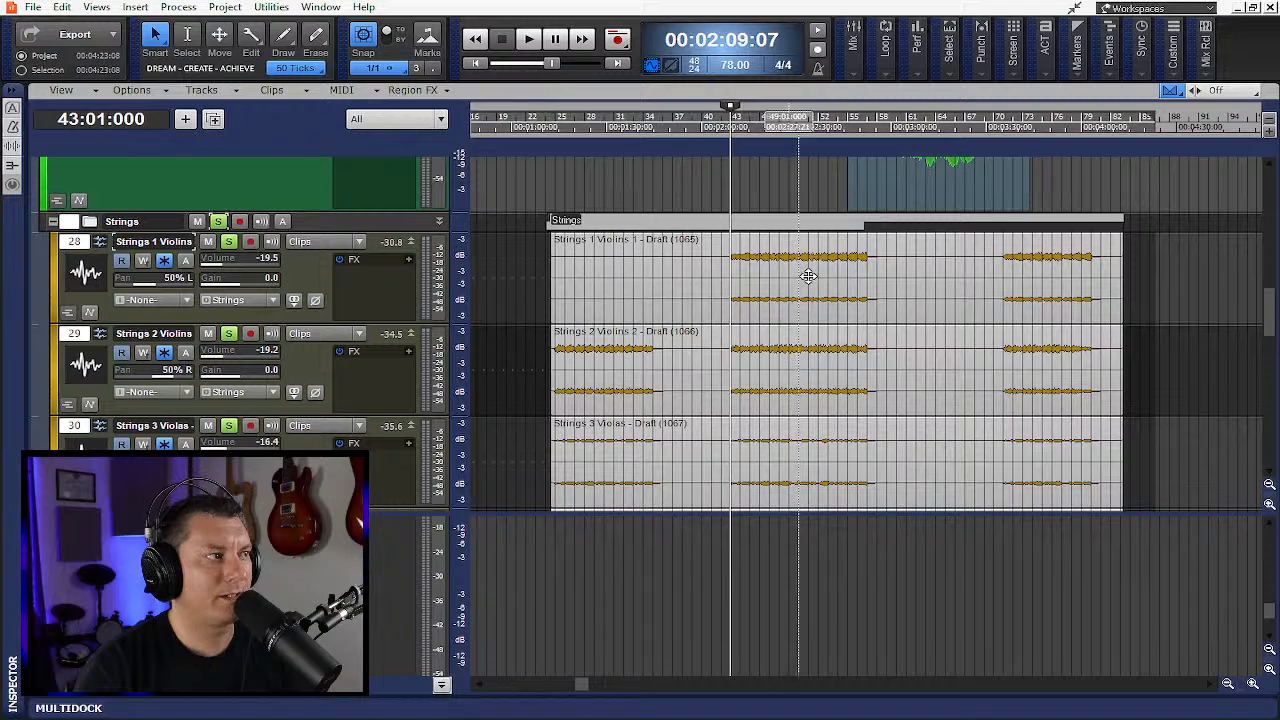
- Set the now time to bar 56 and play that section twice, stopping each time
left_click(862, 138)
key("space")
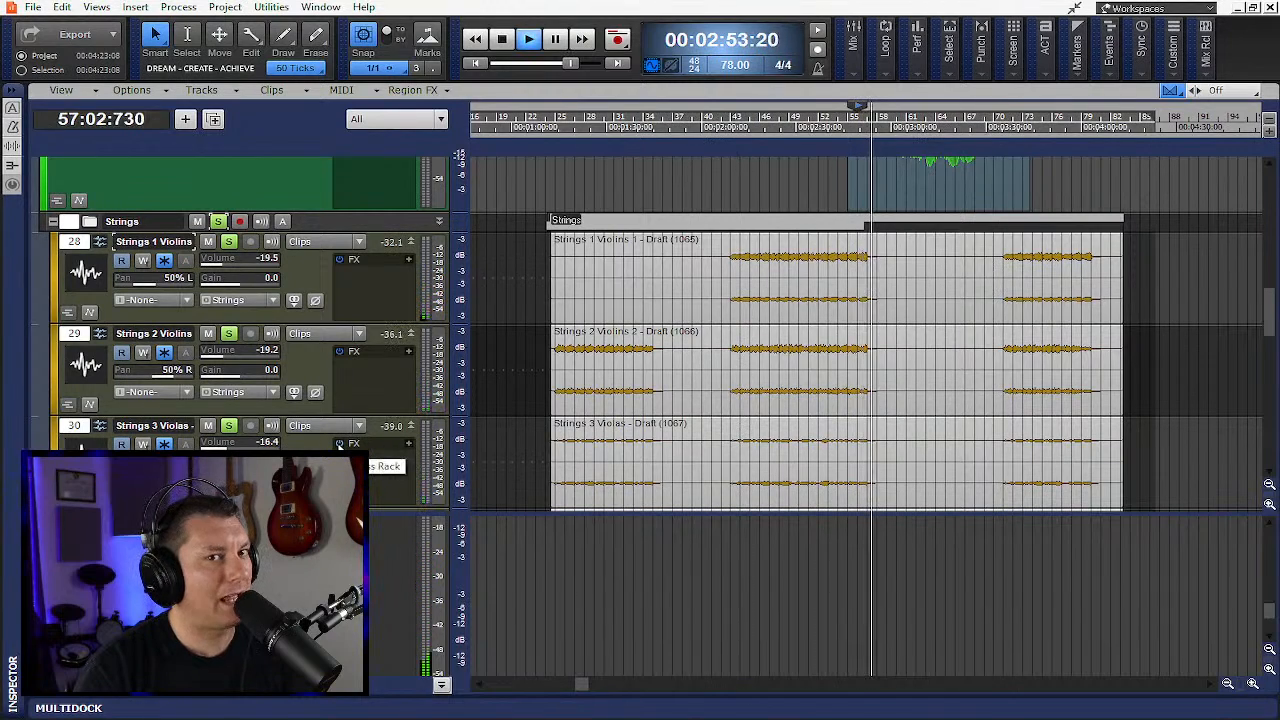
key("space")
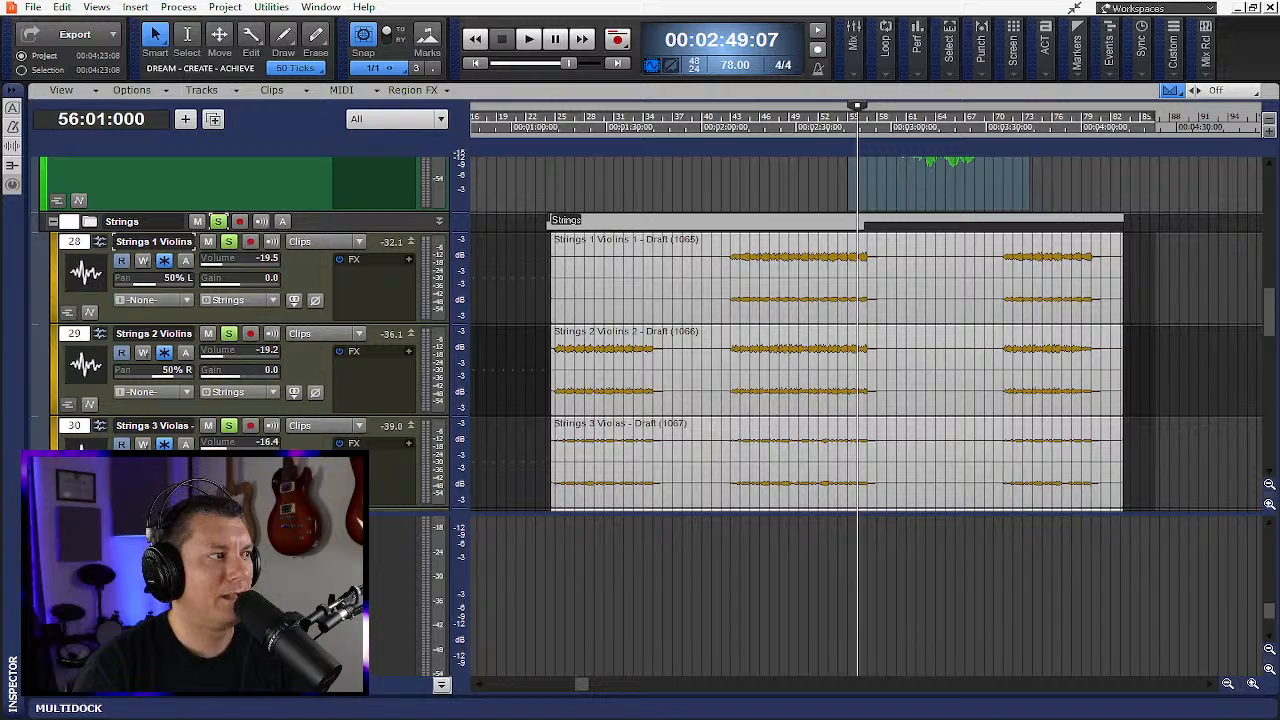
key("space")
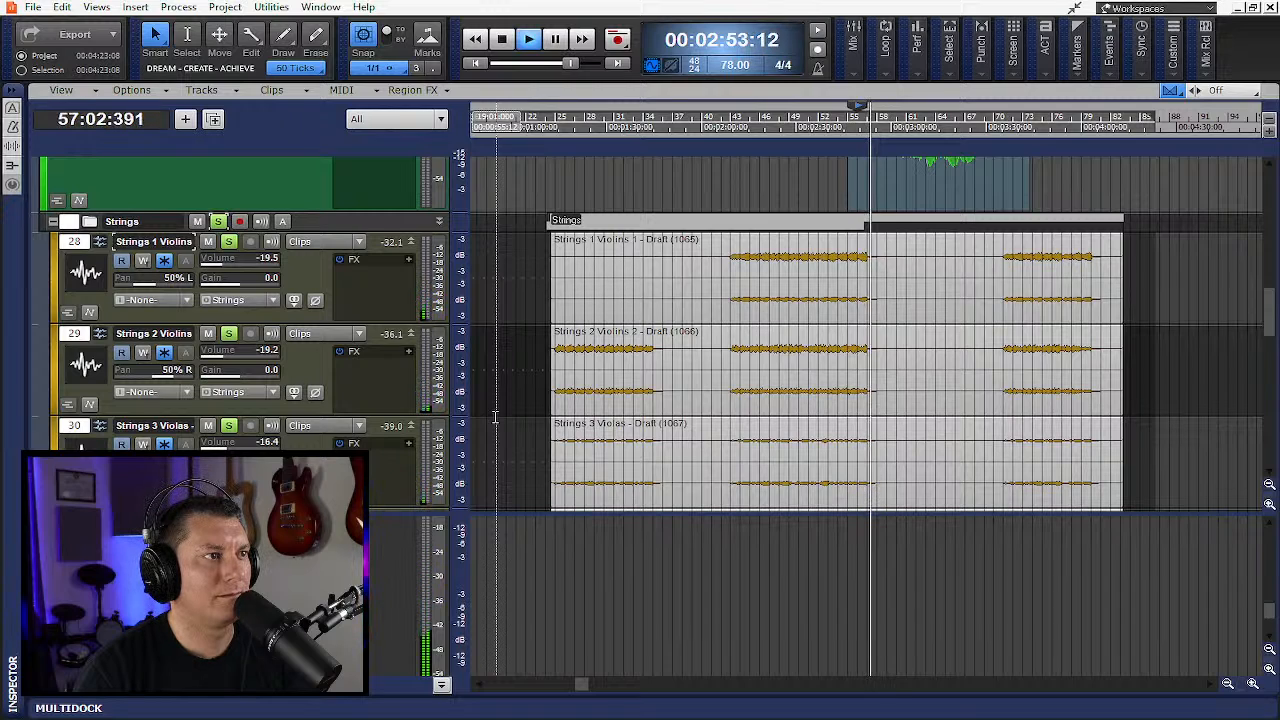
key("space")
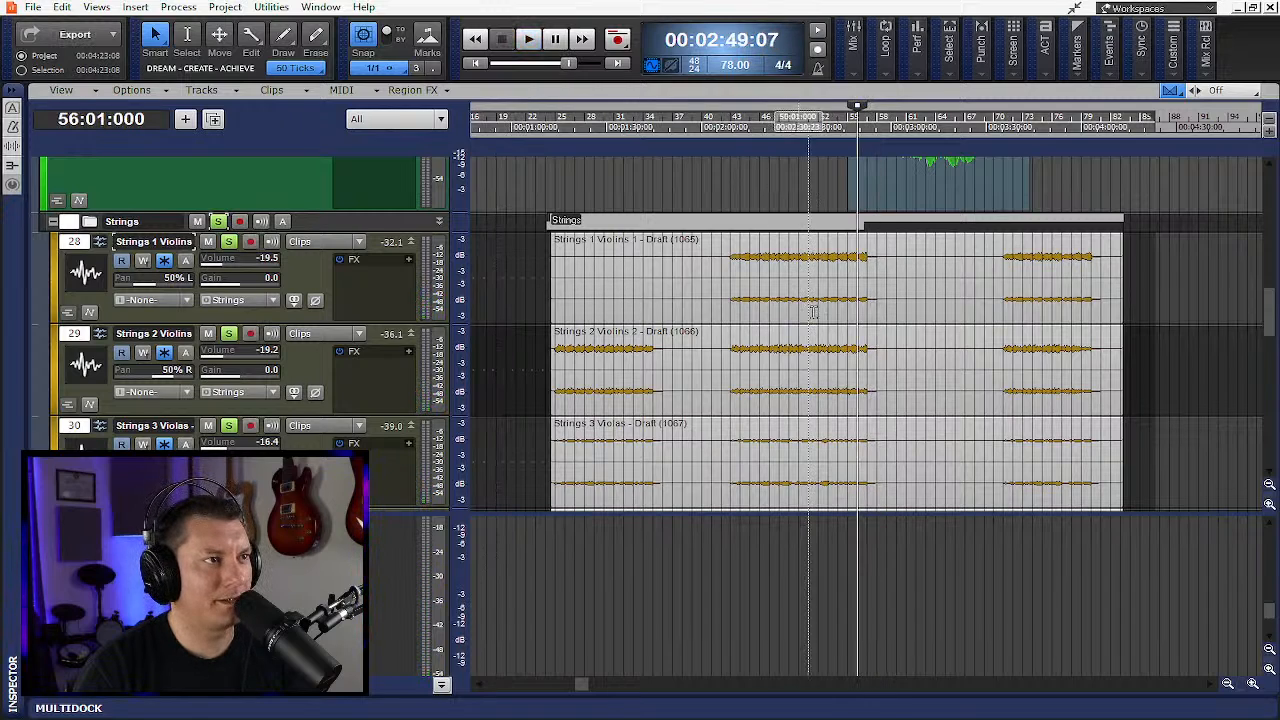
- Set the now time to bar 42 and return the track view to the first track
scroll(809, 249, "up", 3)
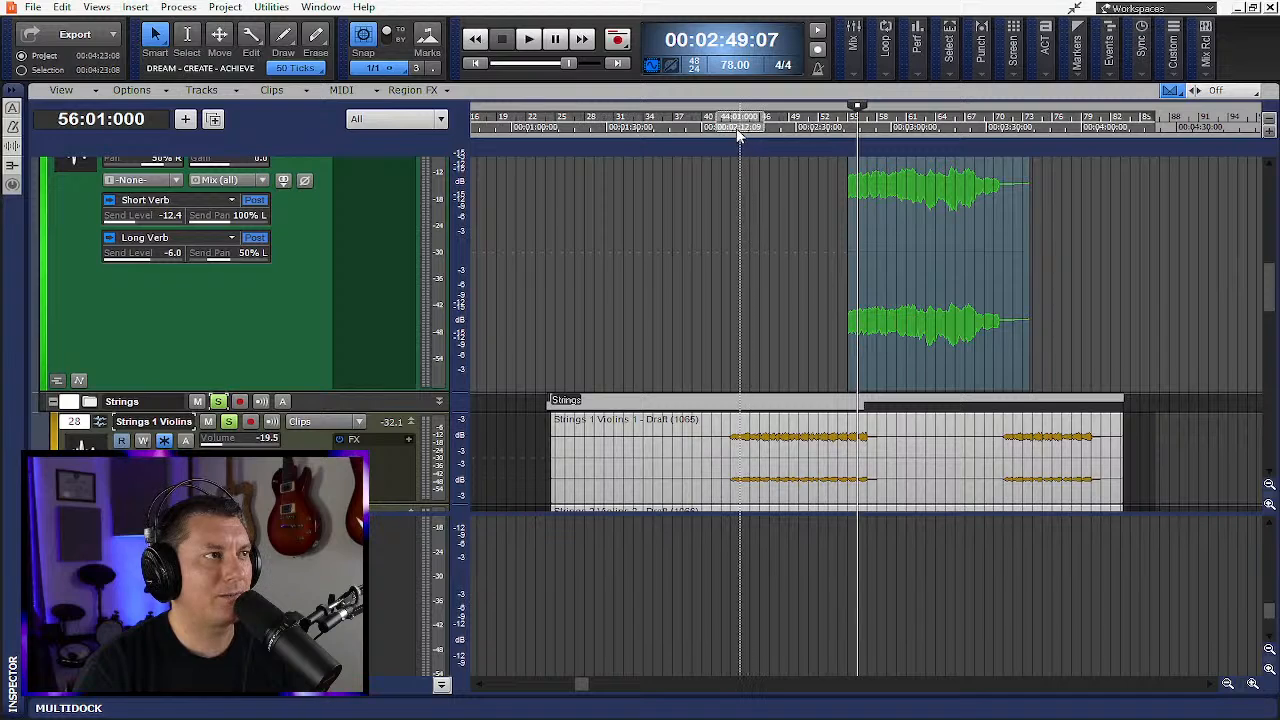
left_click(733, 128)
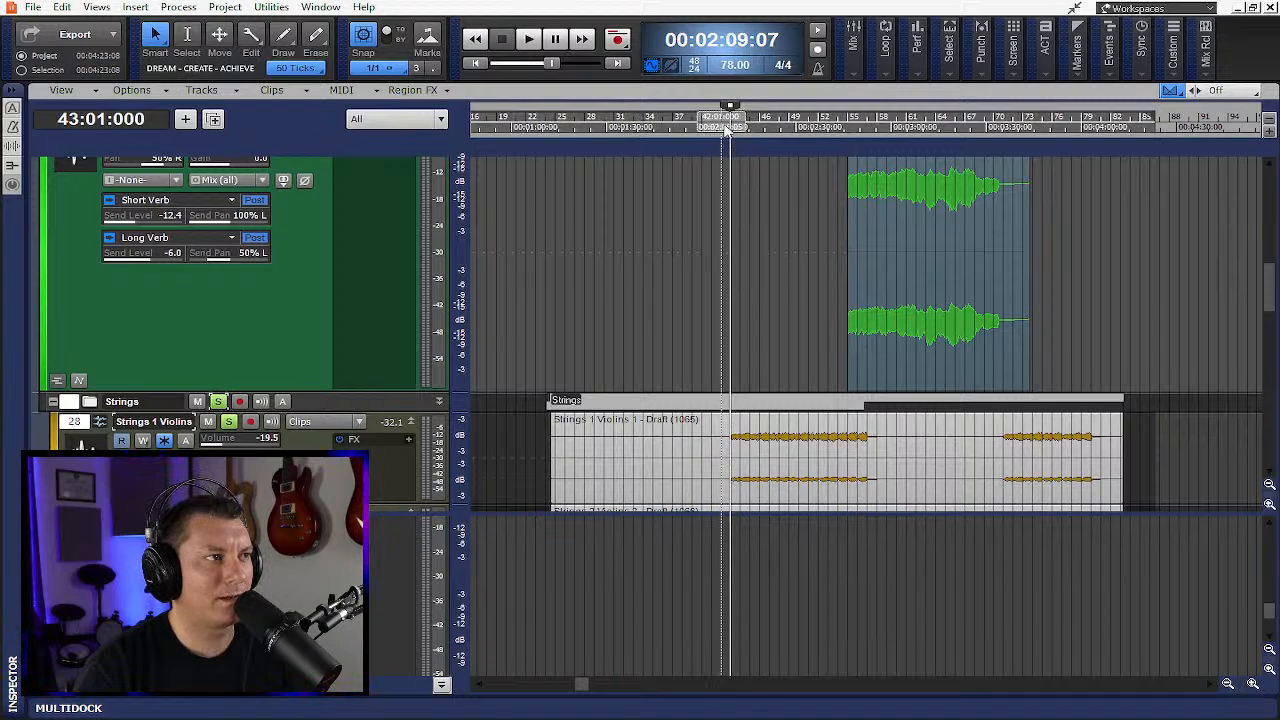
left_click(727, 129)
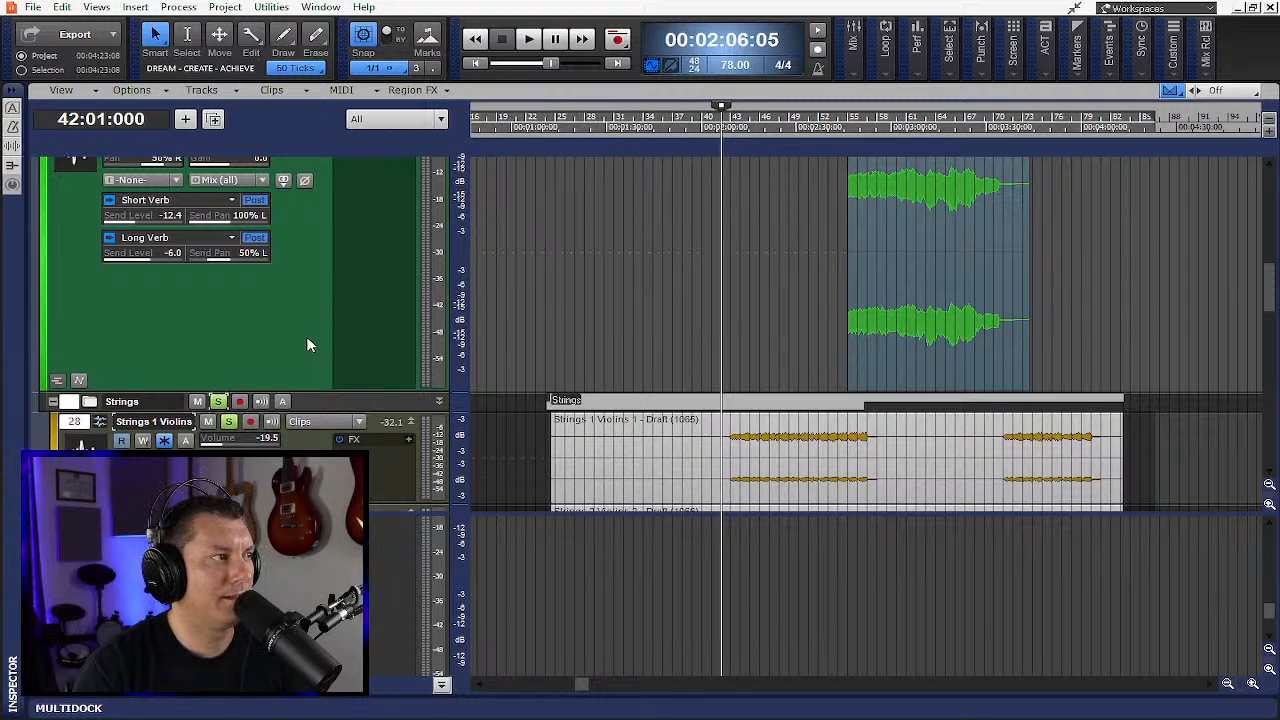
scroll(307, 344, "up", 1)
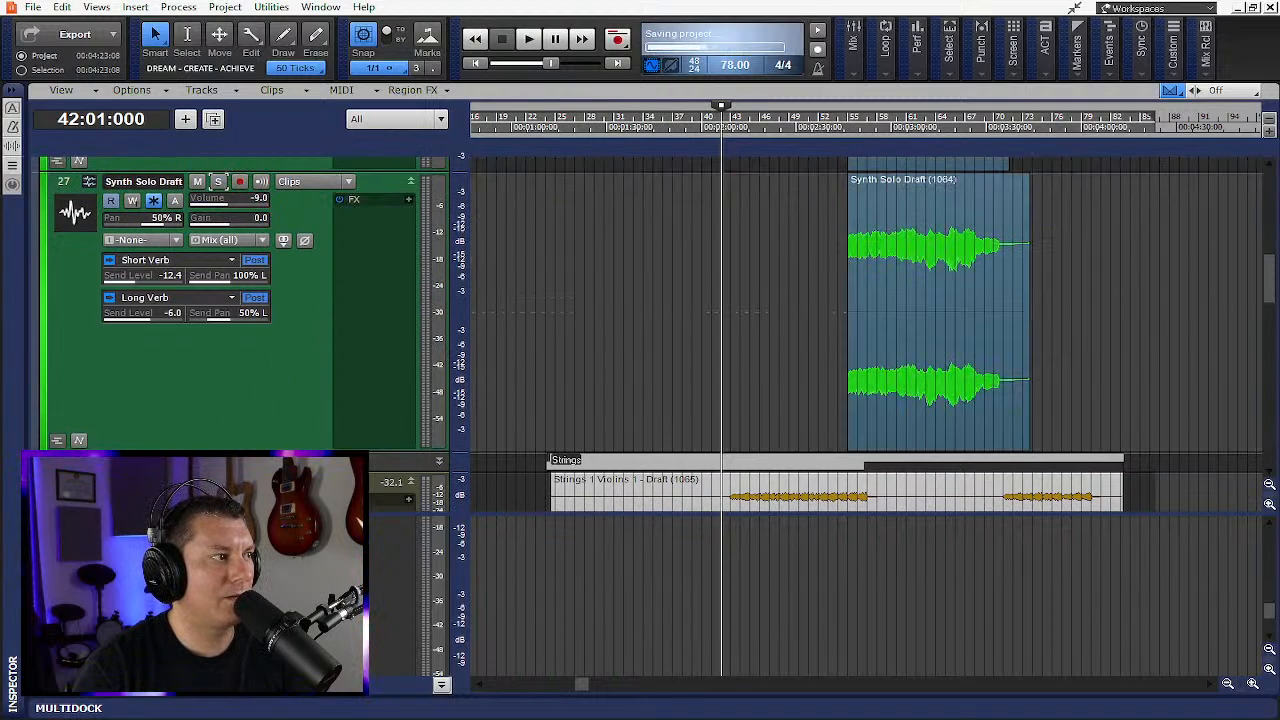
key("Home")
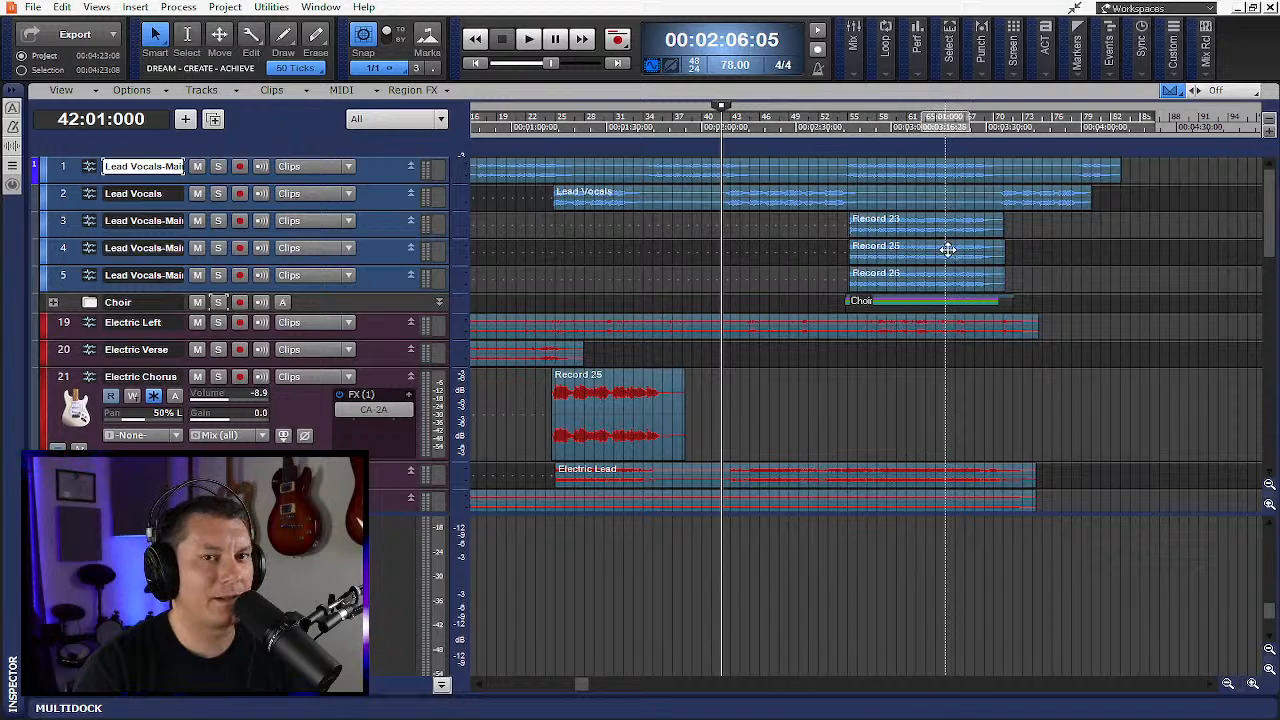
- Play the project from bar 42 while scrolling through the track list
key("space")
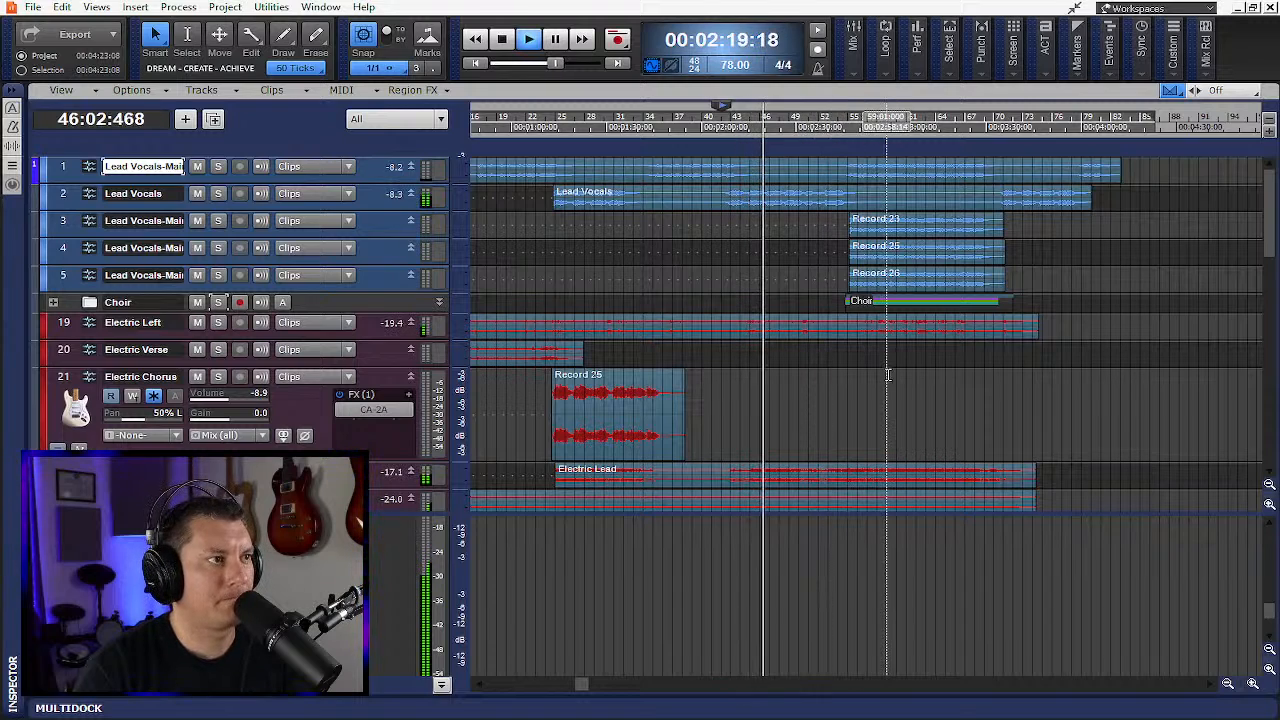
scroll(886, 378, "down", 3)
scroll(886, 378, "down", 10)
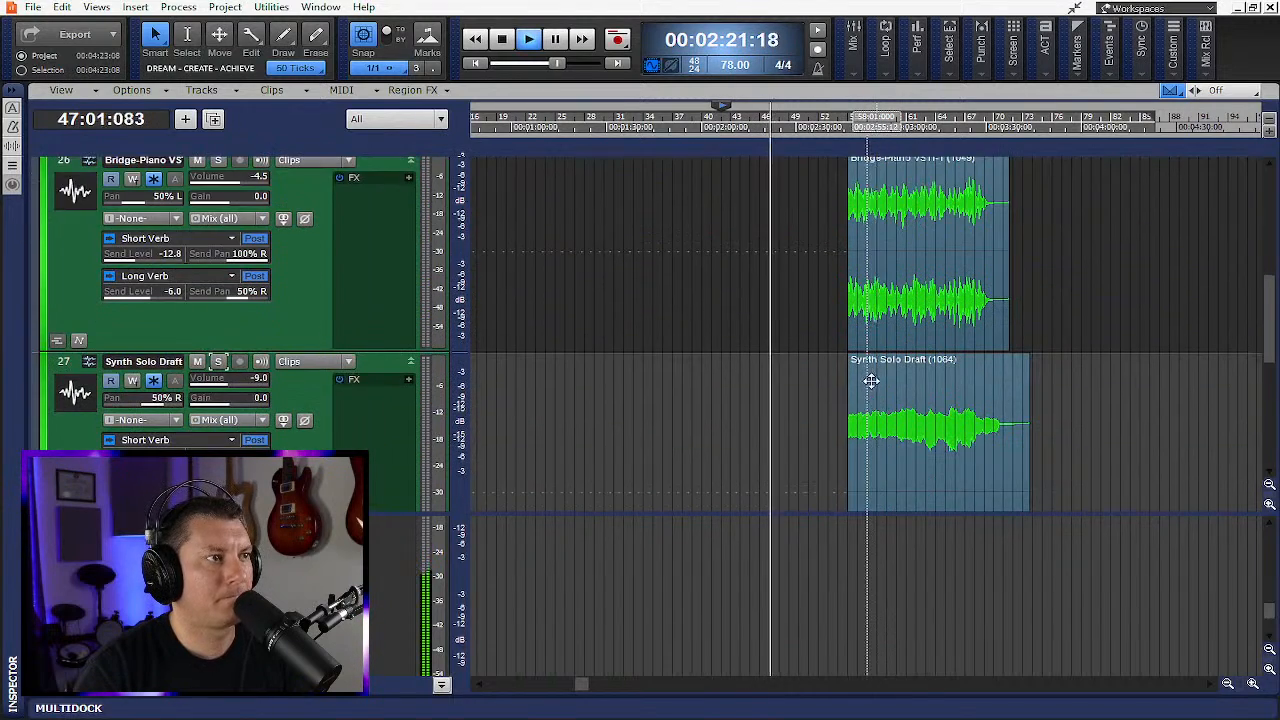
scroll(860, 379, "down", 8)
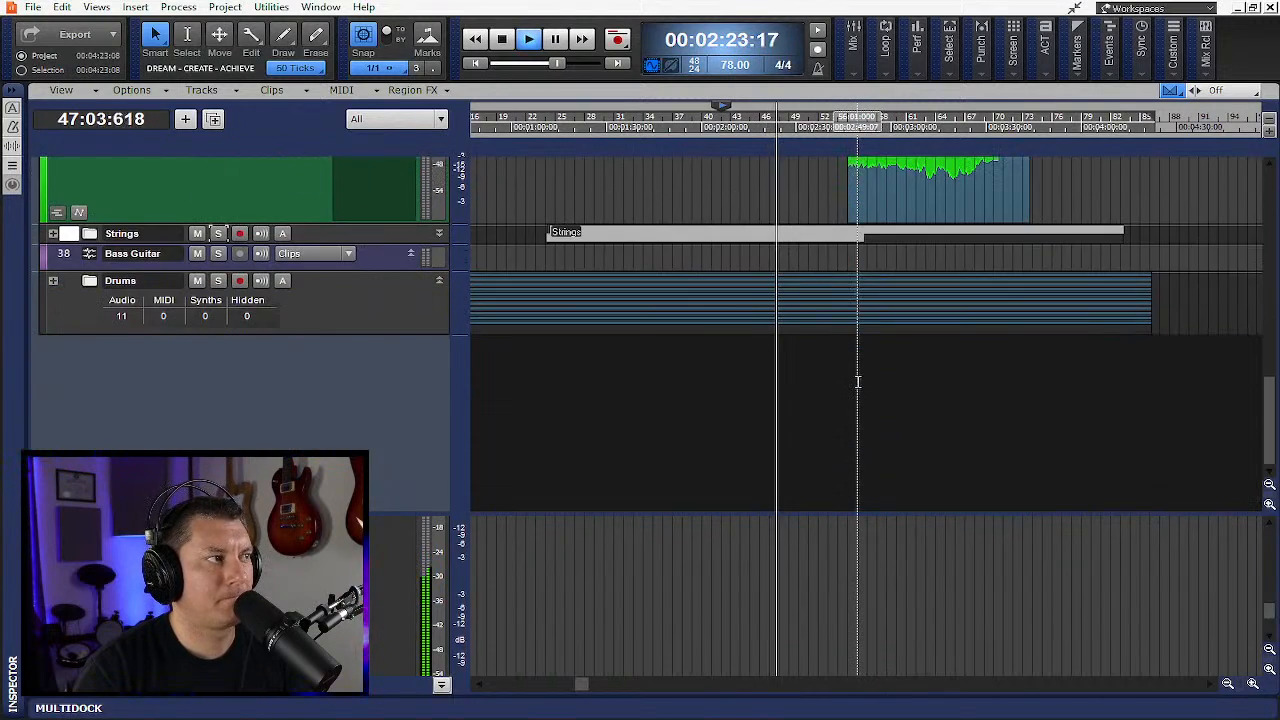
scroll(860, 380, "up", 6)
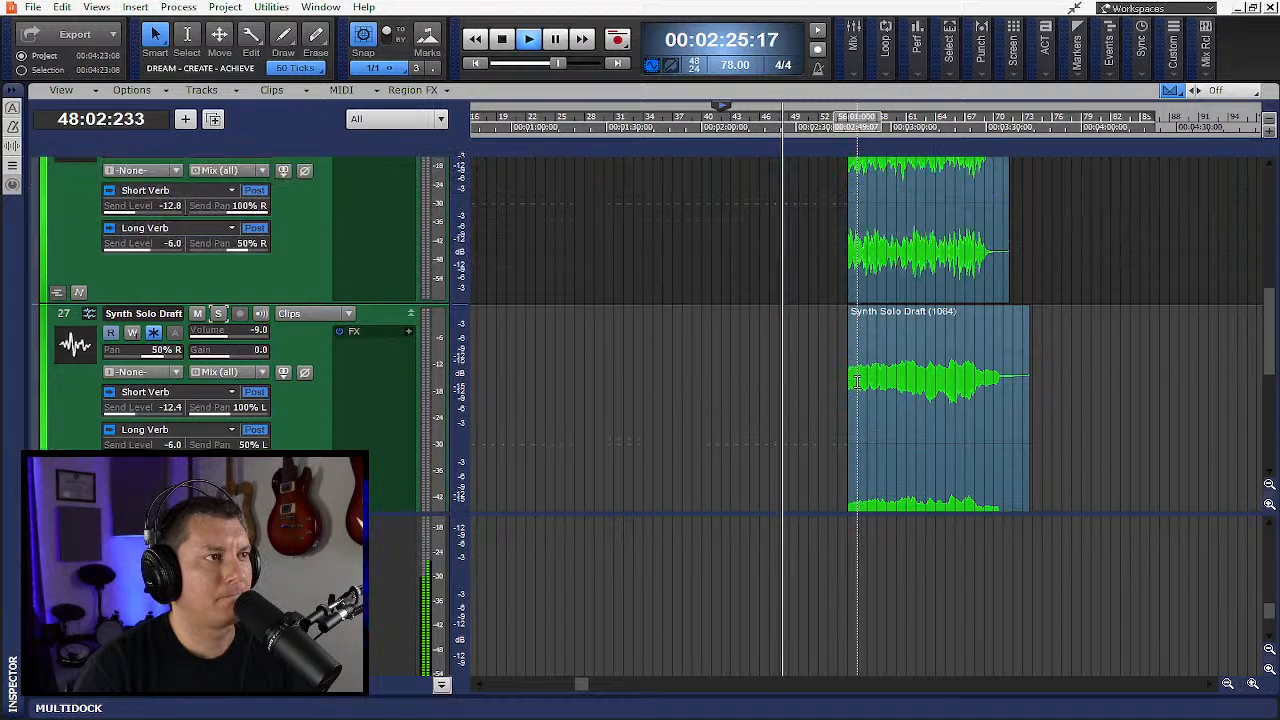
- Hide the bus pane and fit all tracks to the window
key("f")
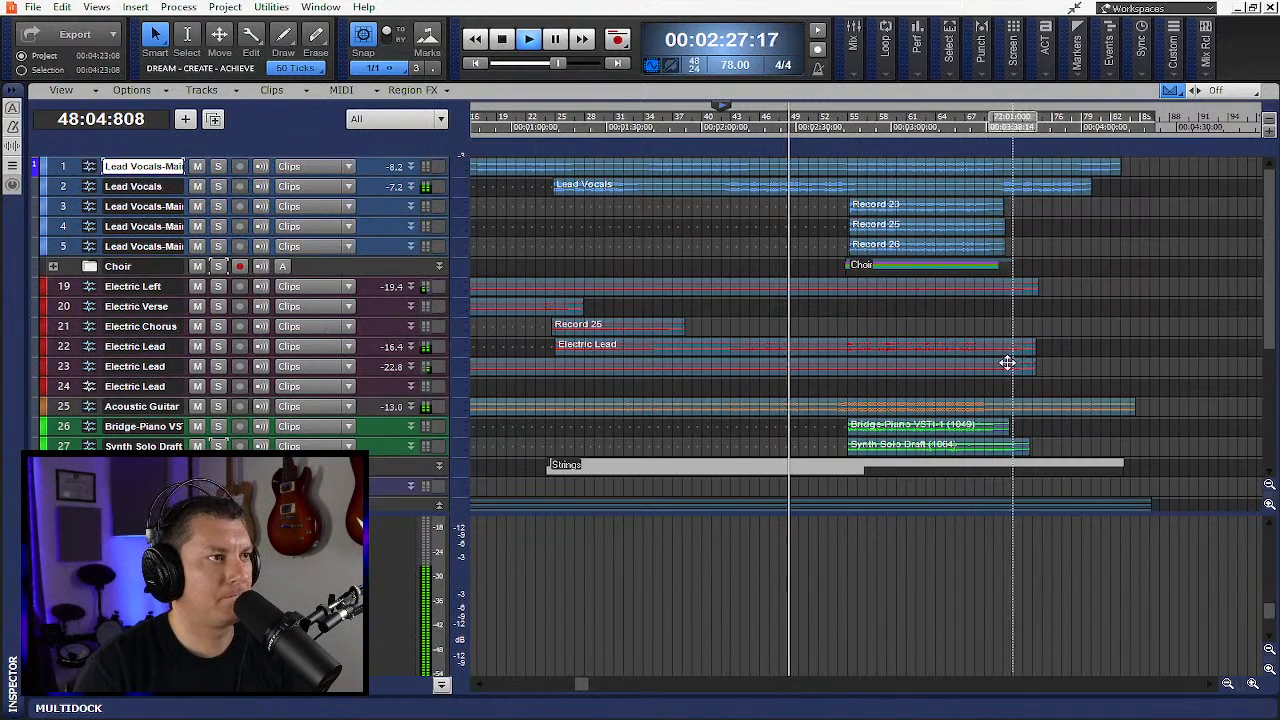
left_click(441, 685)
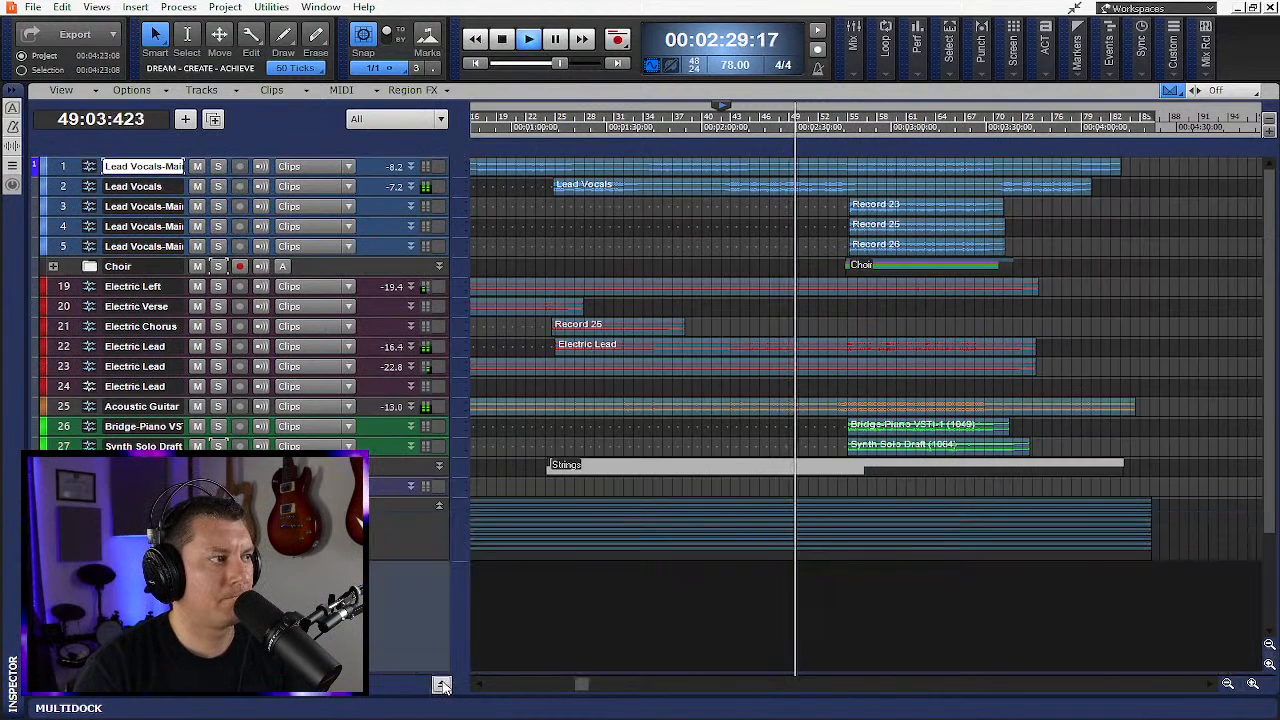
key("f")
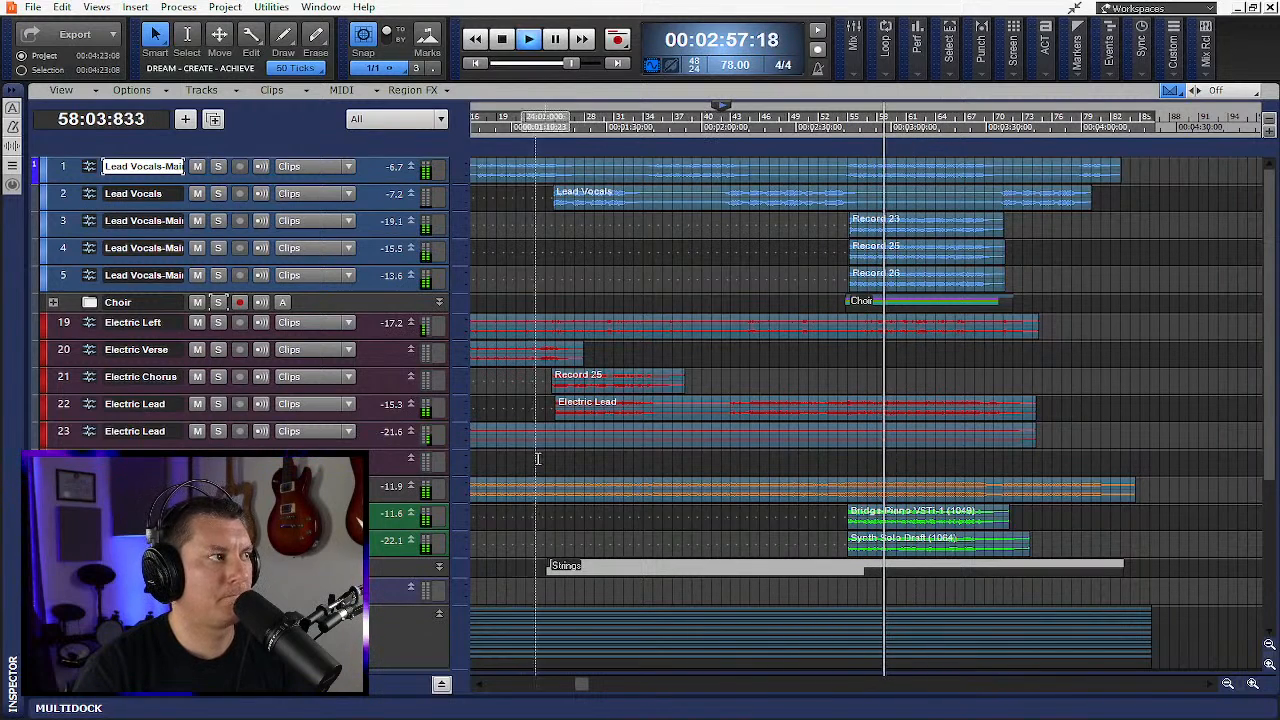
- Mute Lead Vocals tracks 3 and 4
left_click(198, 221)
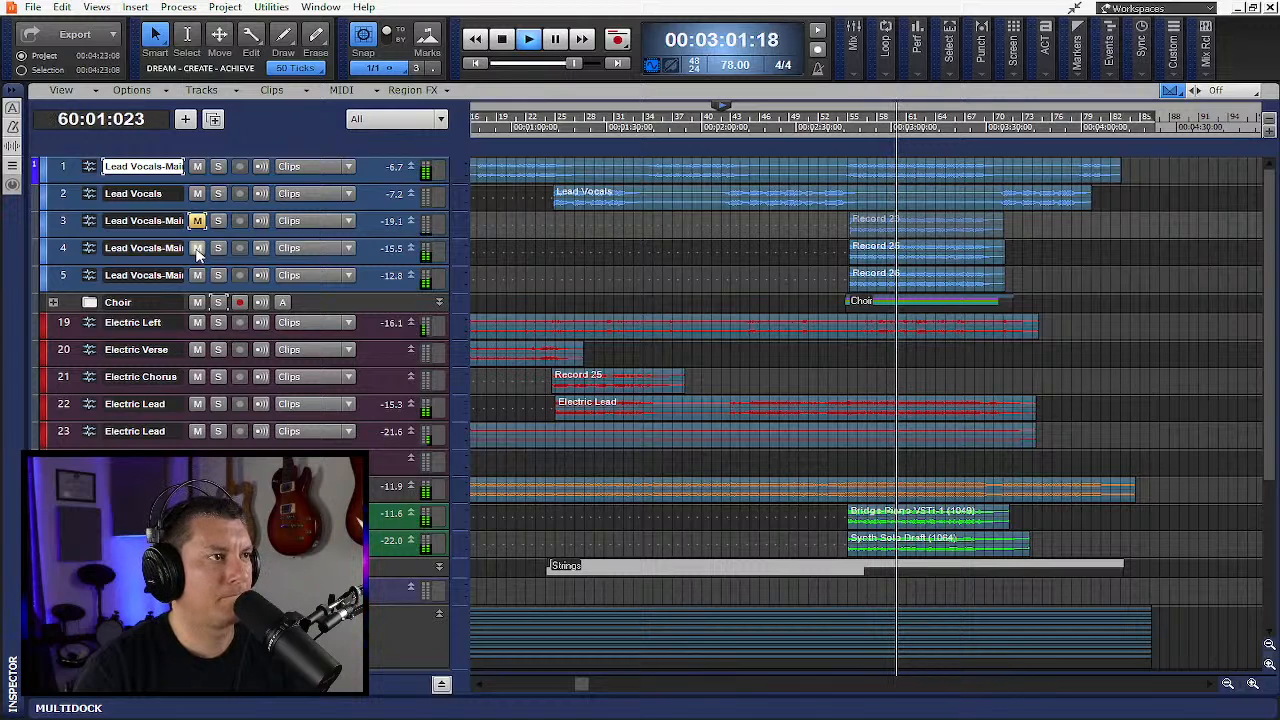
left_click(197, 248)
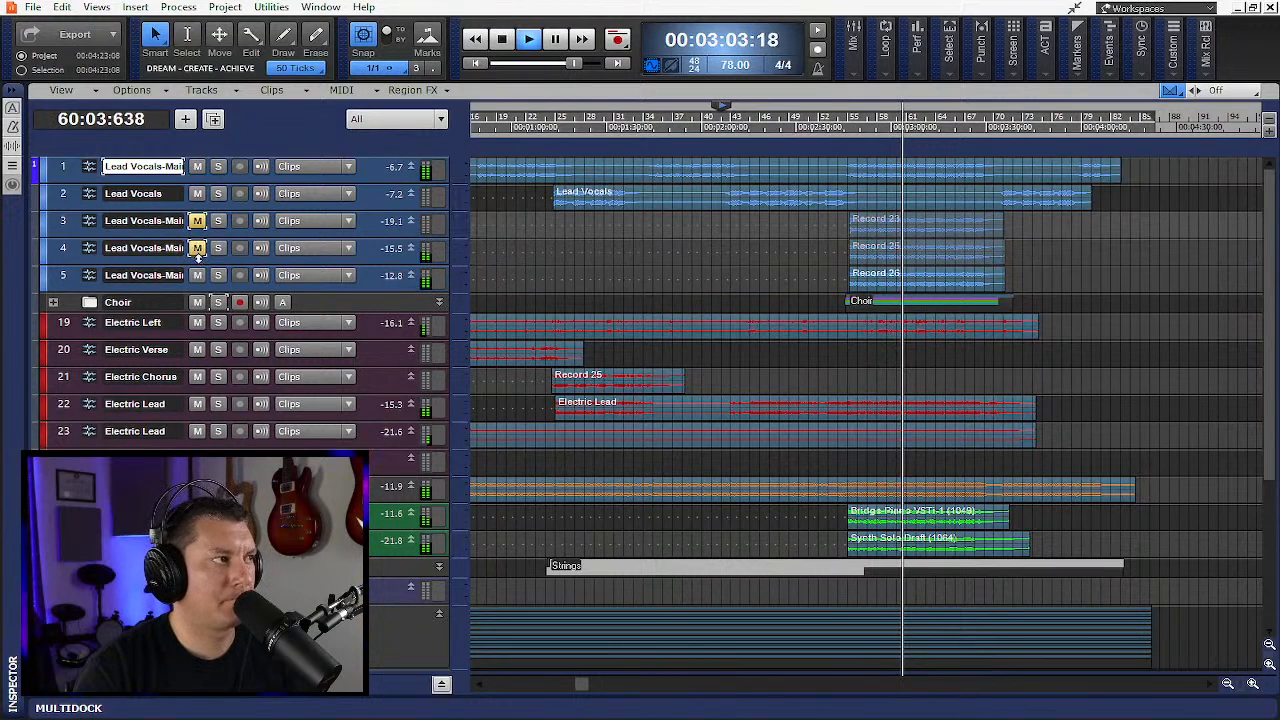
- Stop playback and unmute all the Lead Vocals tracks in the vocal group
left_click(198, 275)
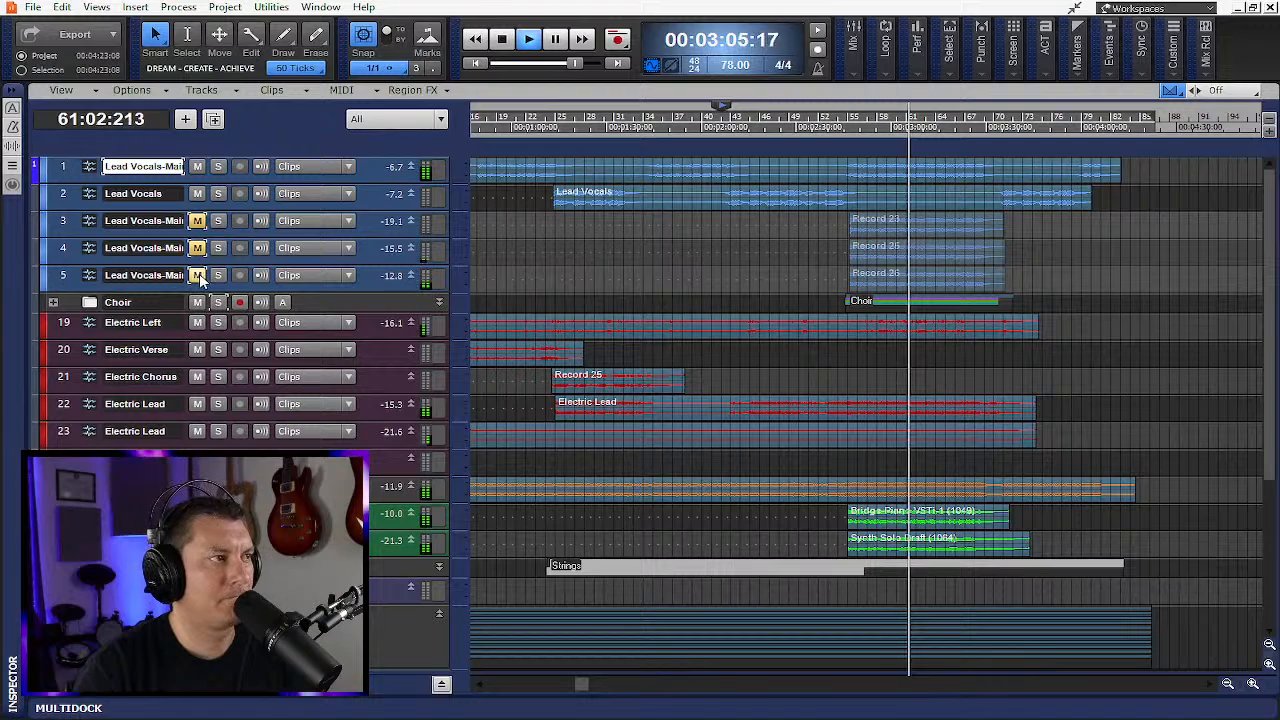
left_click(198, 275)
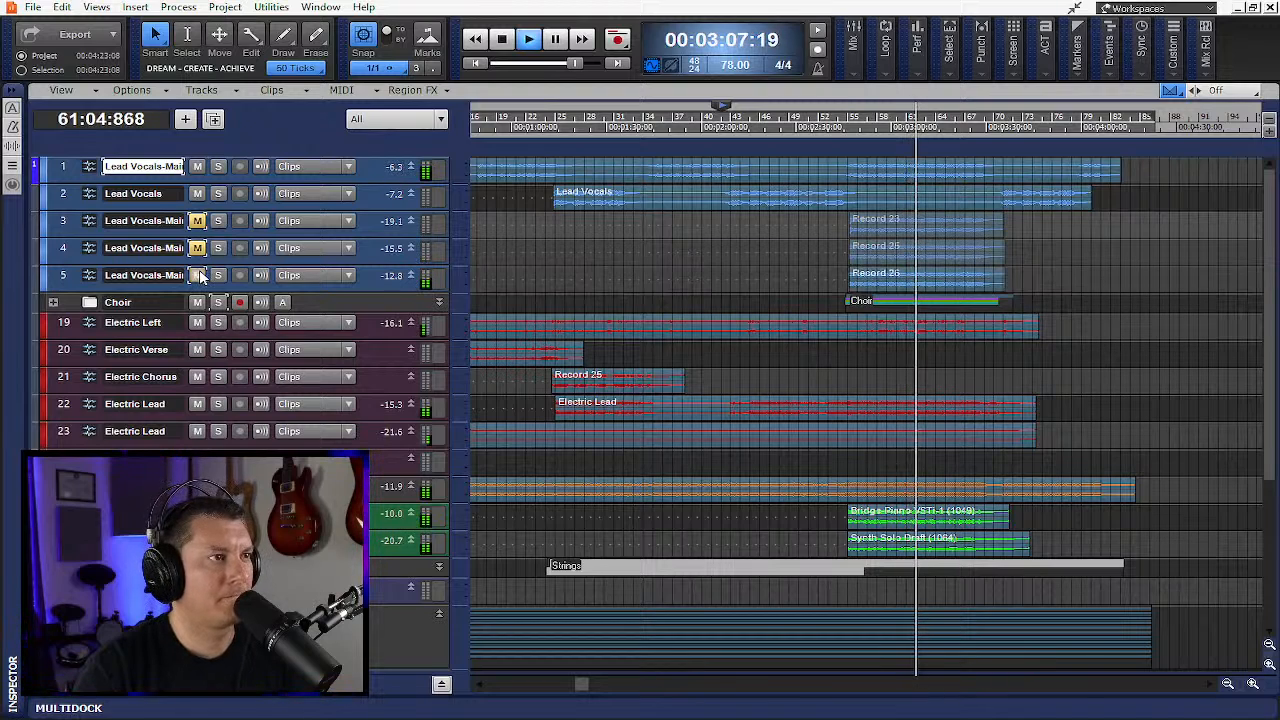
left_click(197, 248)
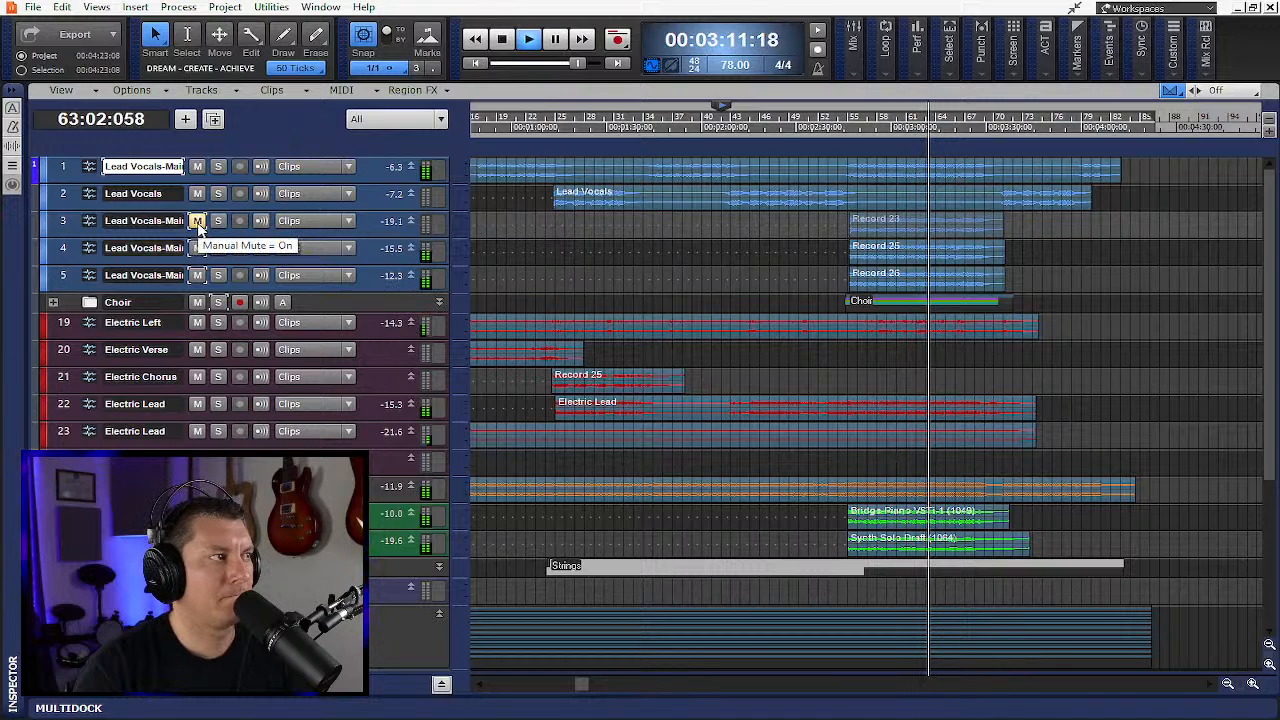
left_click(503, 39)
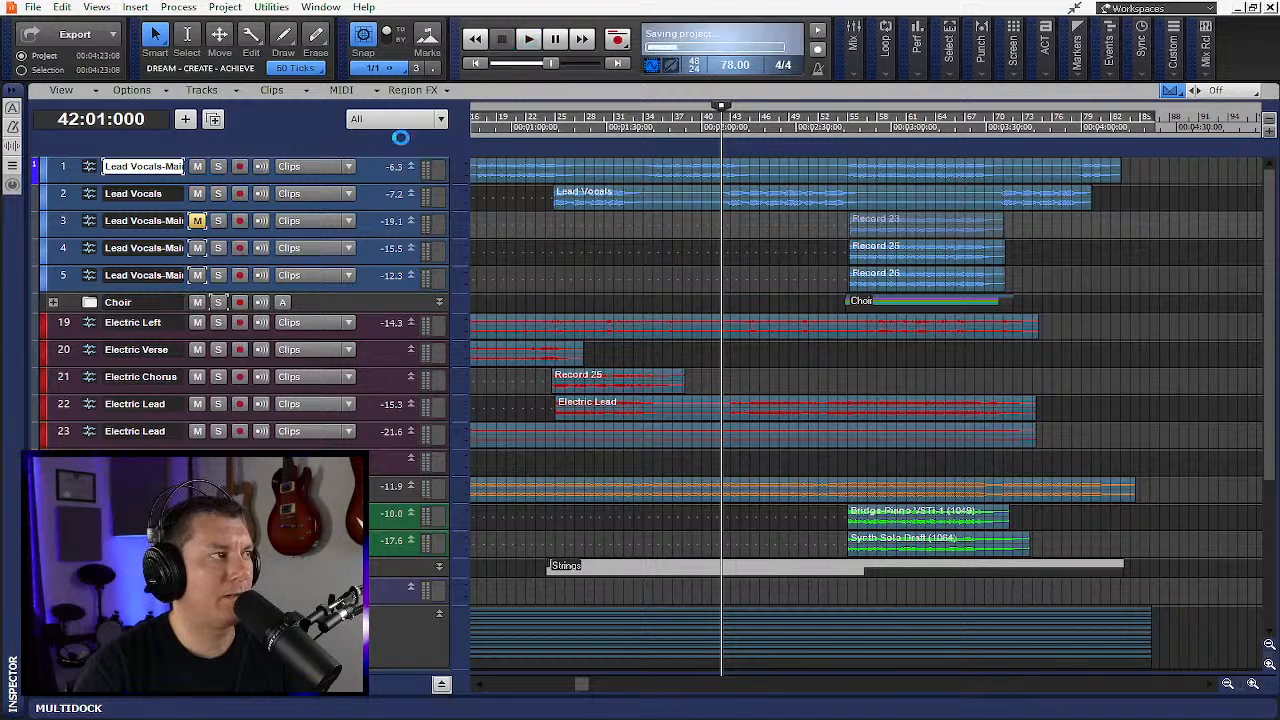
left_click(198, 221)
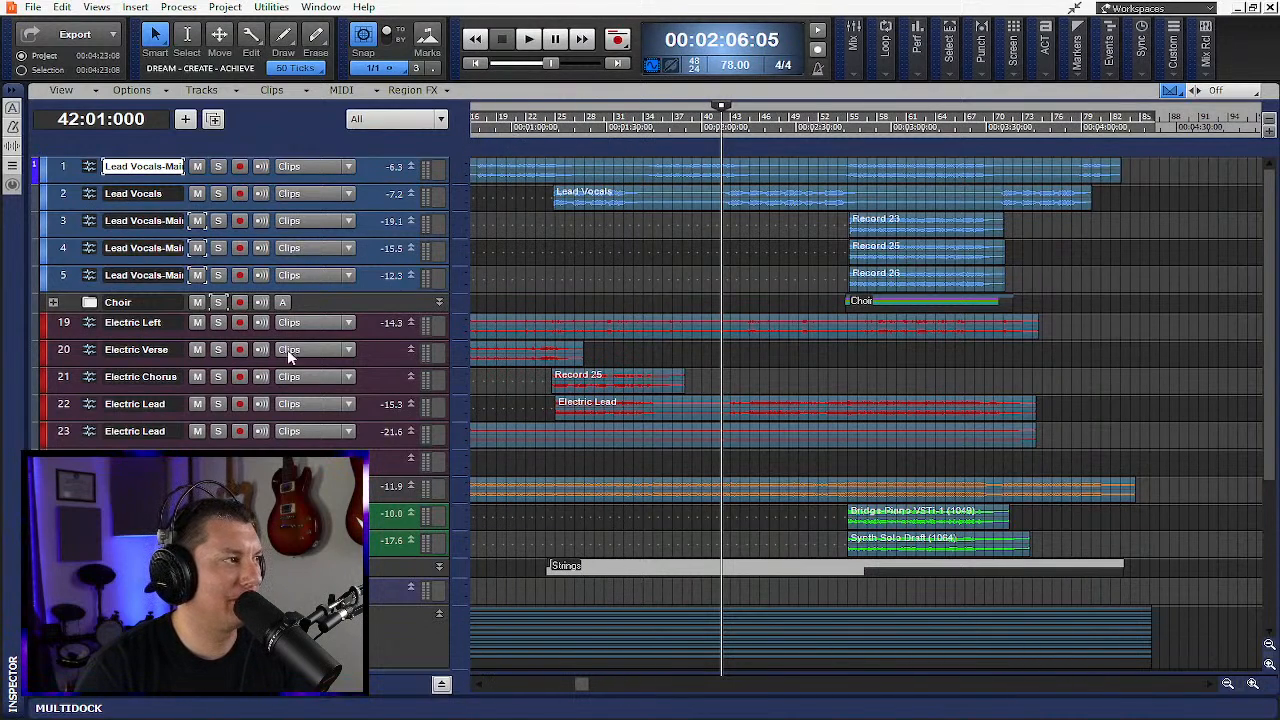
- Expand the Drums folder and return the now time to the start of the project
scroll(61, 277, "down", 6)
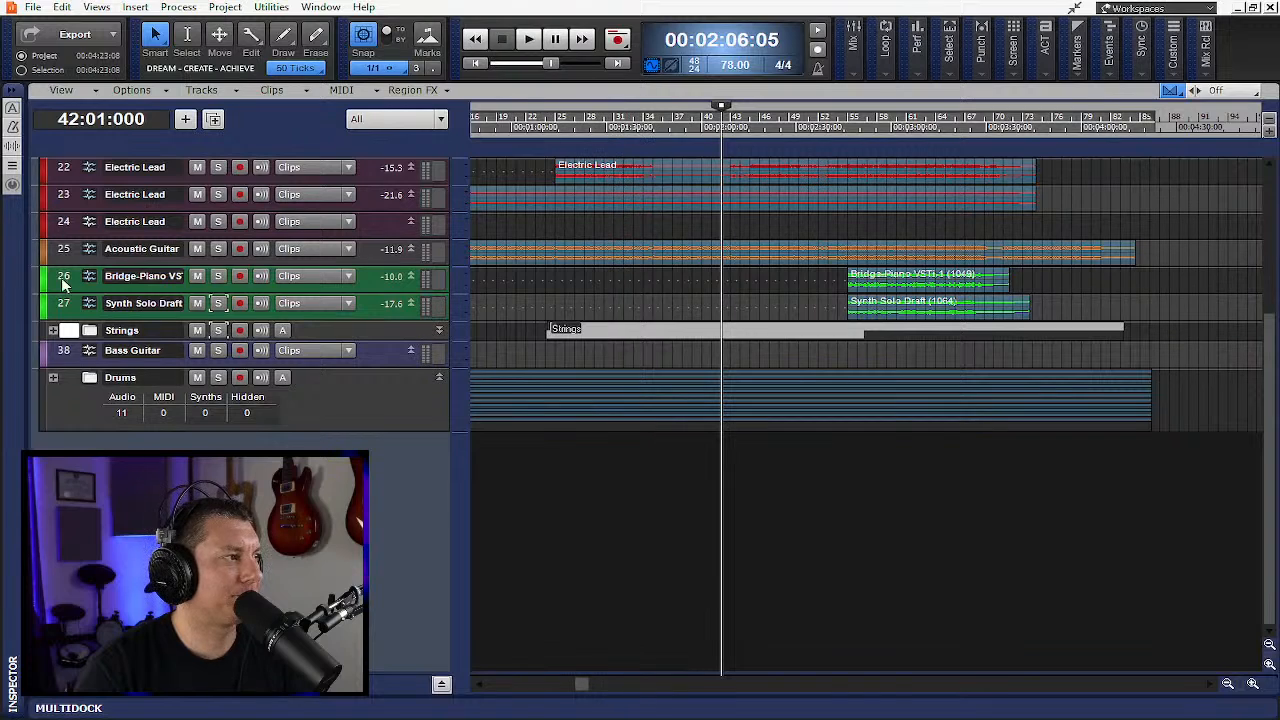
left_click(53, 379)
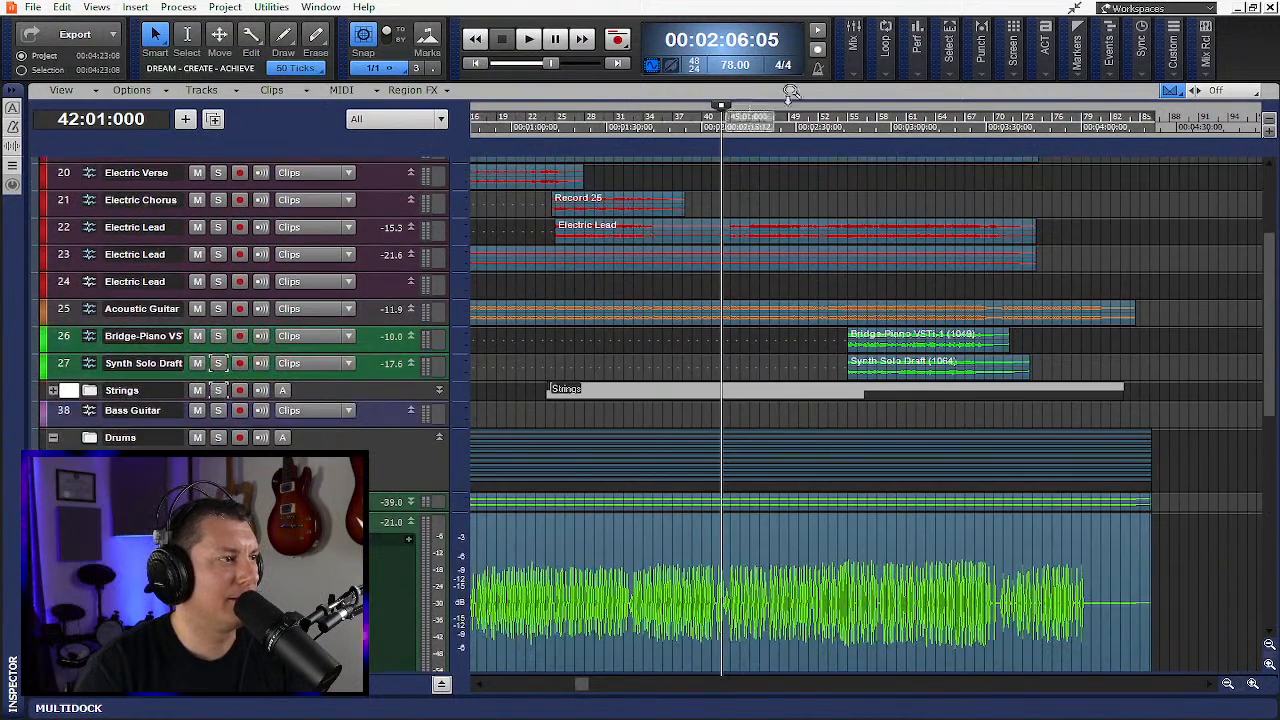
left_click(477, 63)
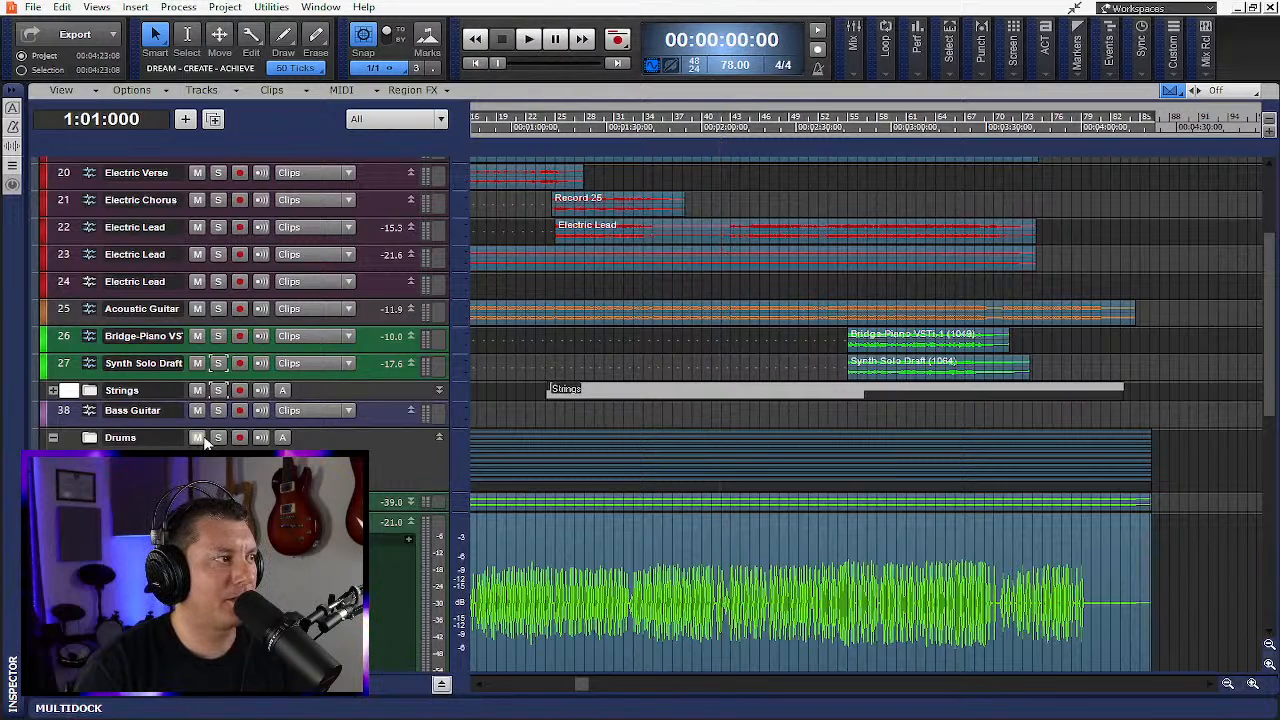
- Fit all tracks to the window height
scroll(196, 436, "up", 3)
scroll(183, 375, "down", 3)
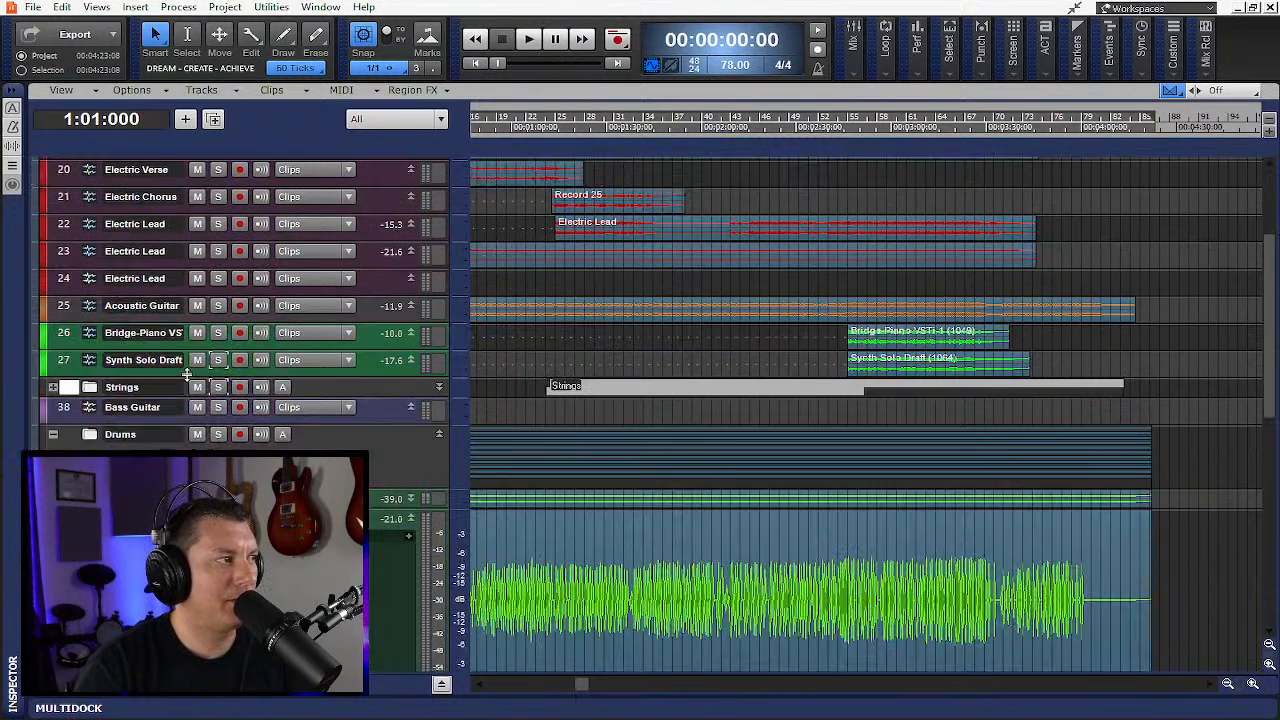
key("f")
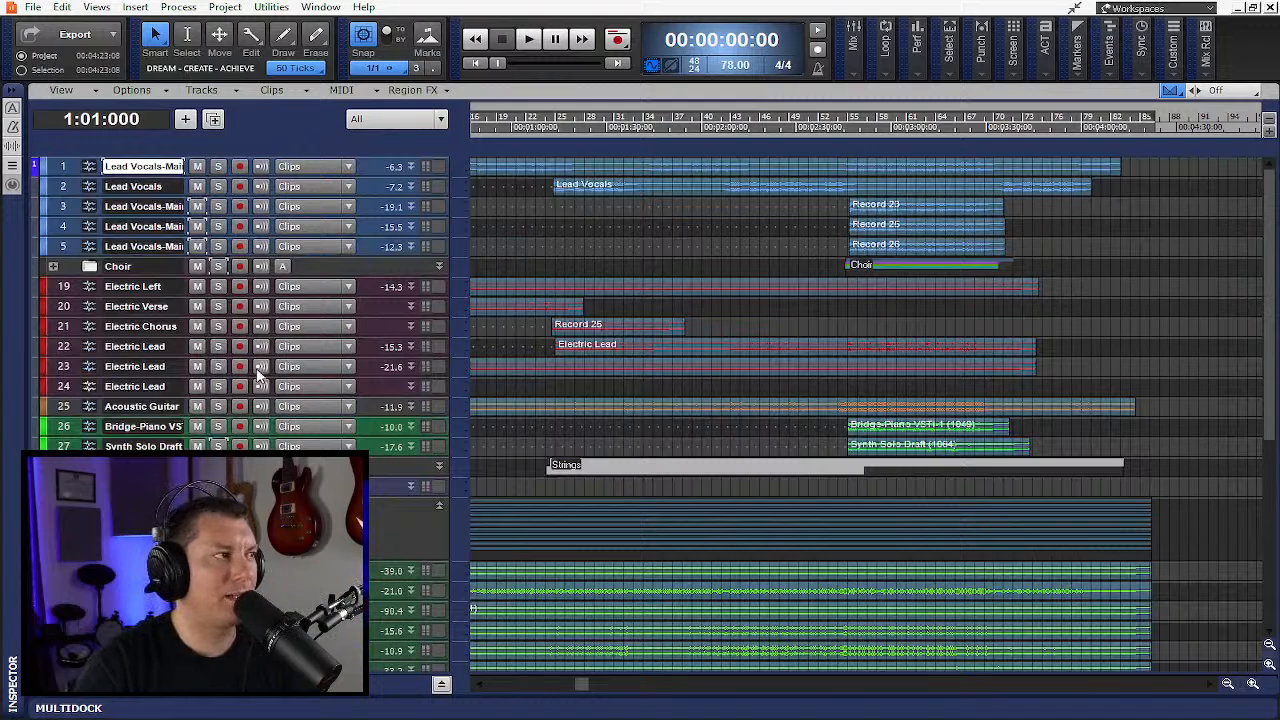
- Solo the entire Drums folder
scroll(268, 371, "down", 2)
scroll(271, 370, "down", 4)
scroll(271, 370, "up", 2)
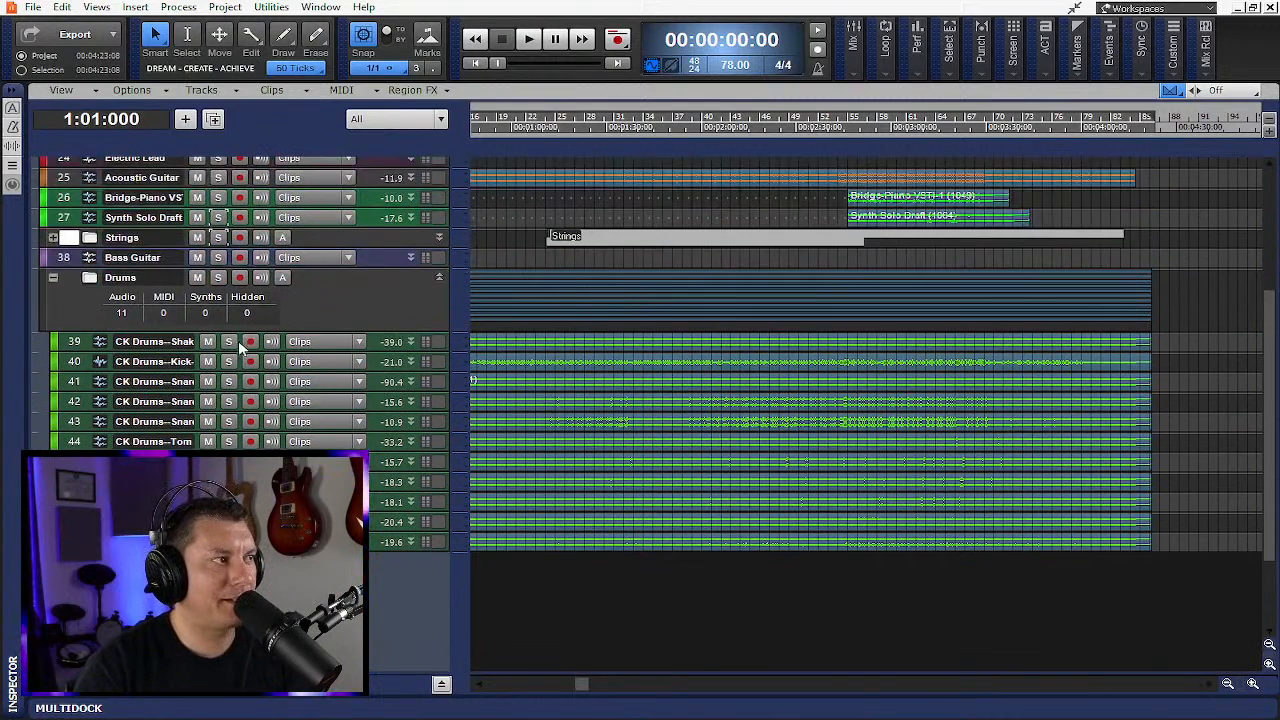
left_click(230, 345)
left_click(230, 344)
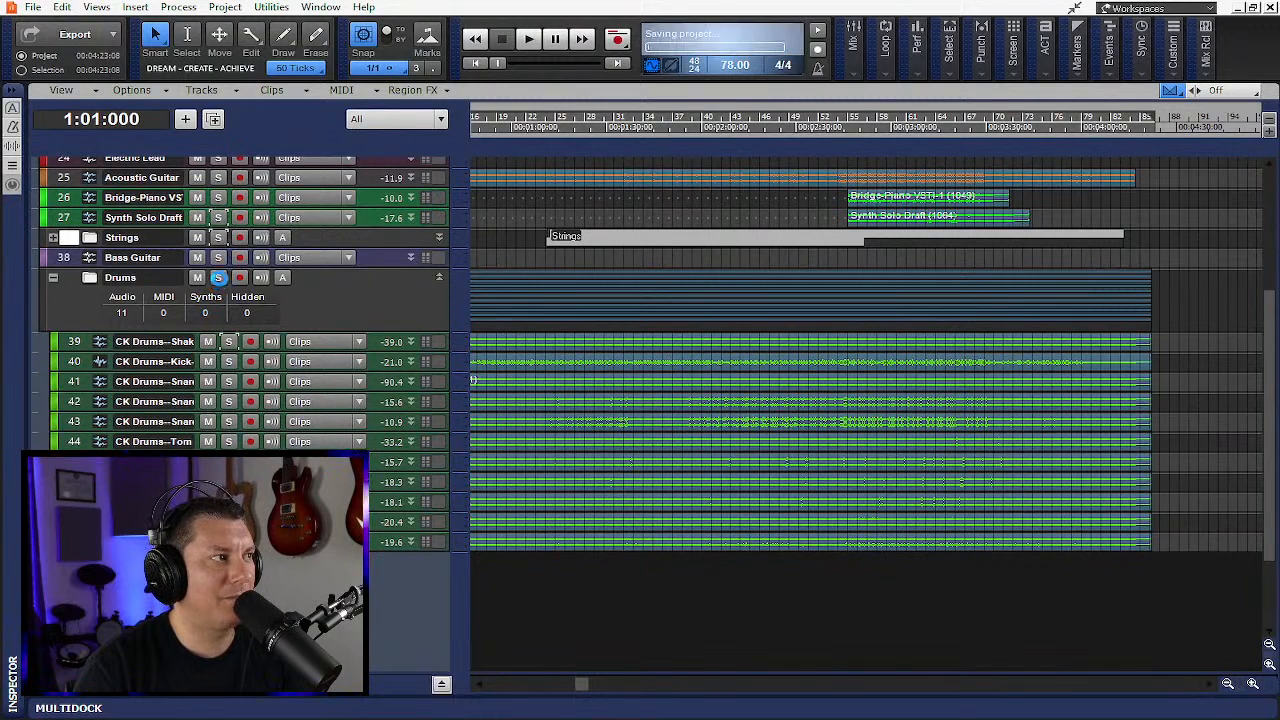
left_click(218, 278)
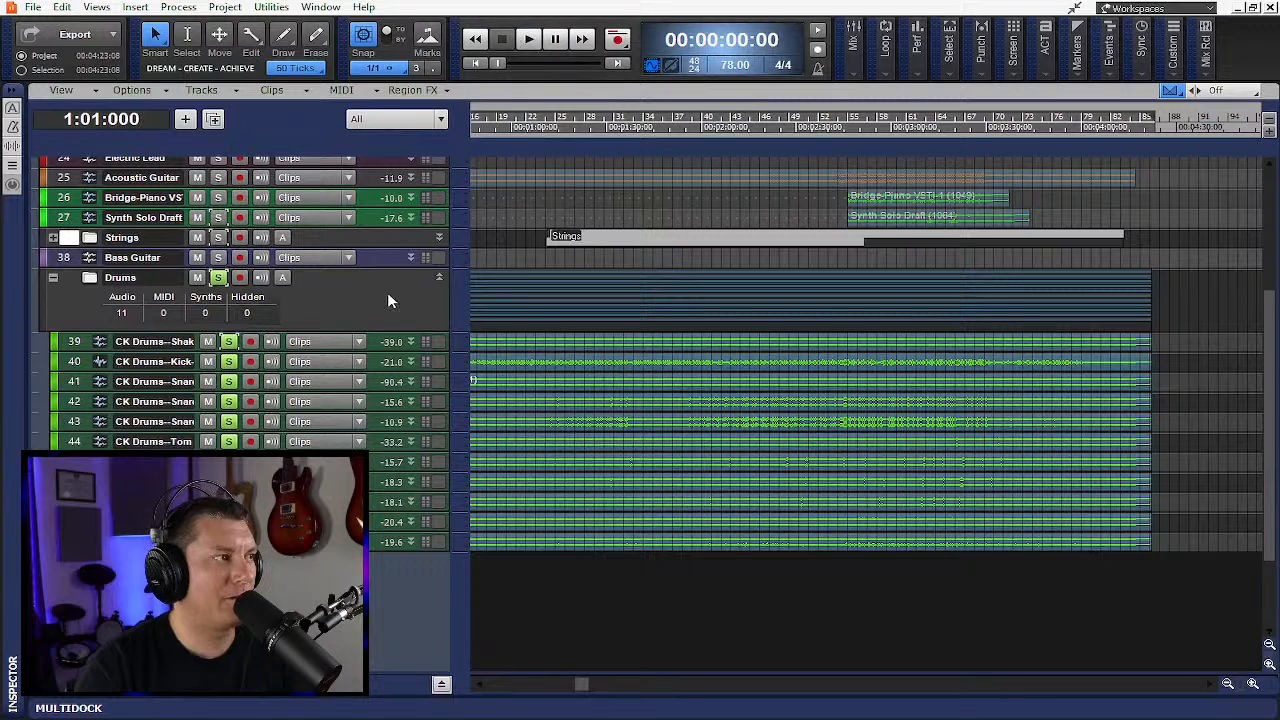
- Enlarge the CK Drums Shakere track's height and narrow the track pane
left_click_drag(368, 350, 372, 487)
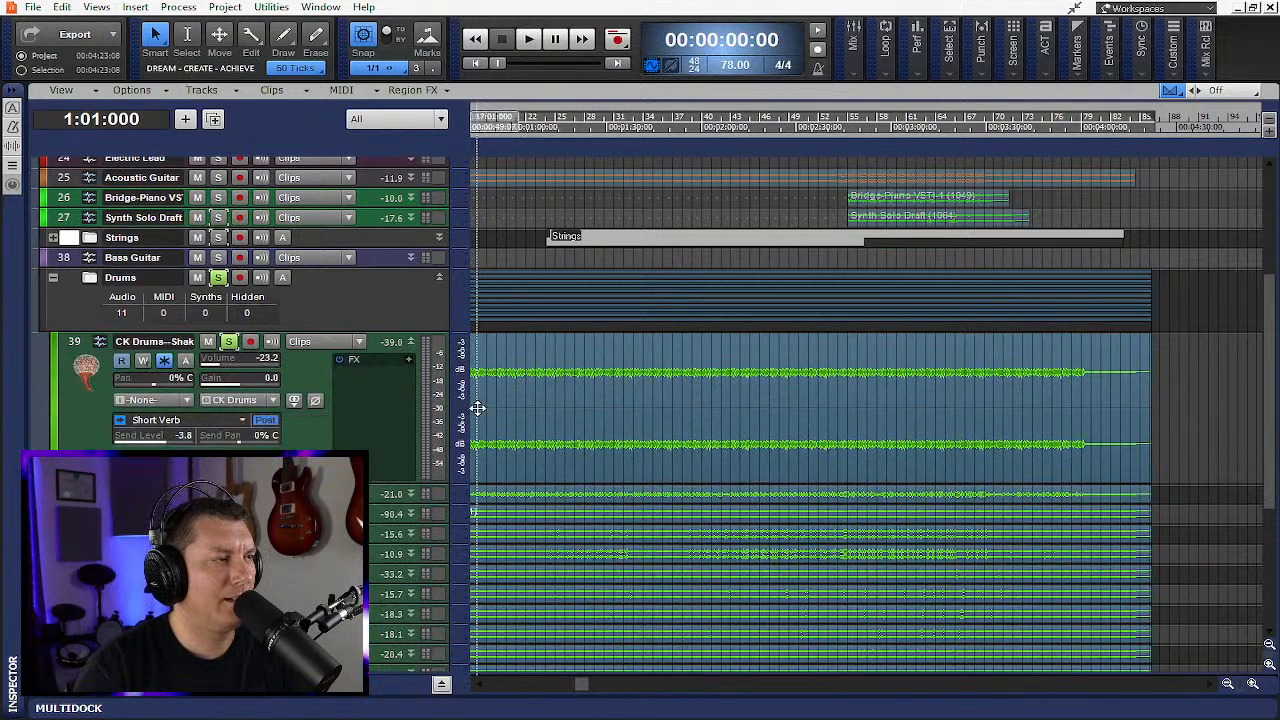
left_click_drag(478, 408, 394, 414)
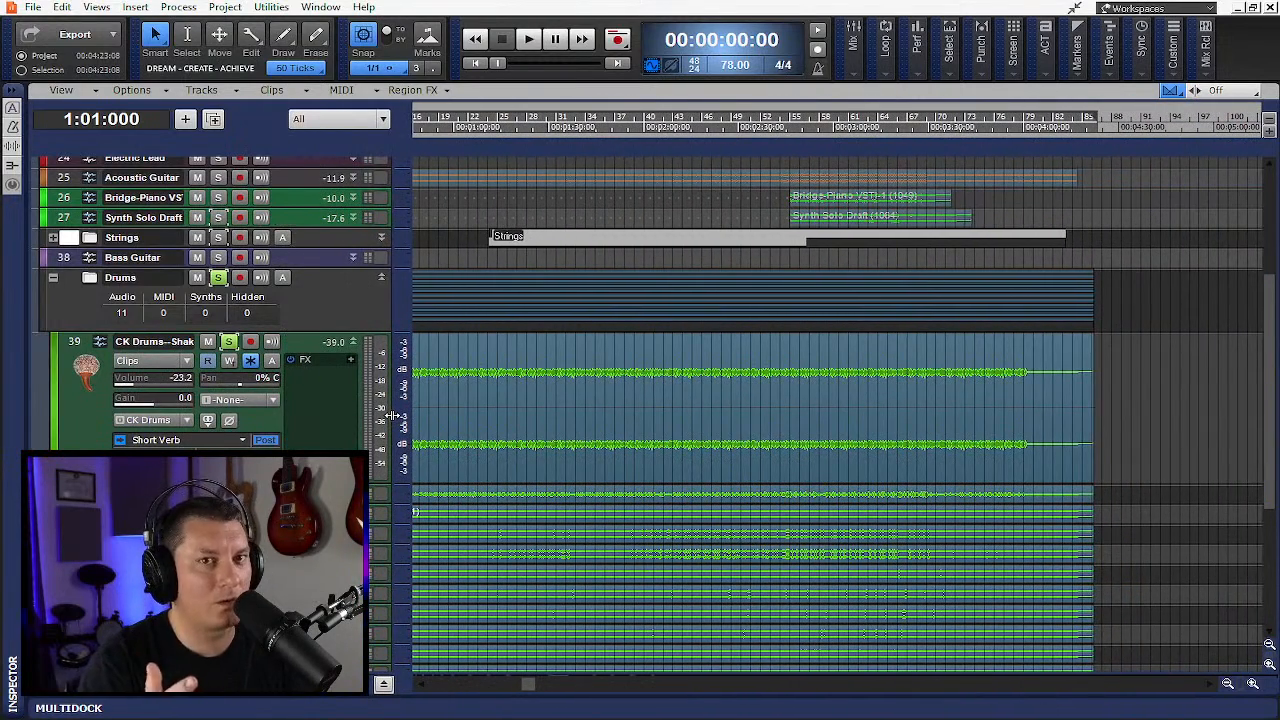
- Play the soloed drums from the start and stop playback
left_click(530, 40)
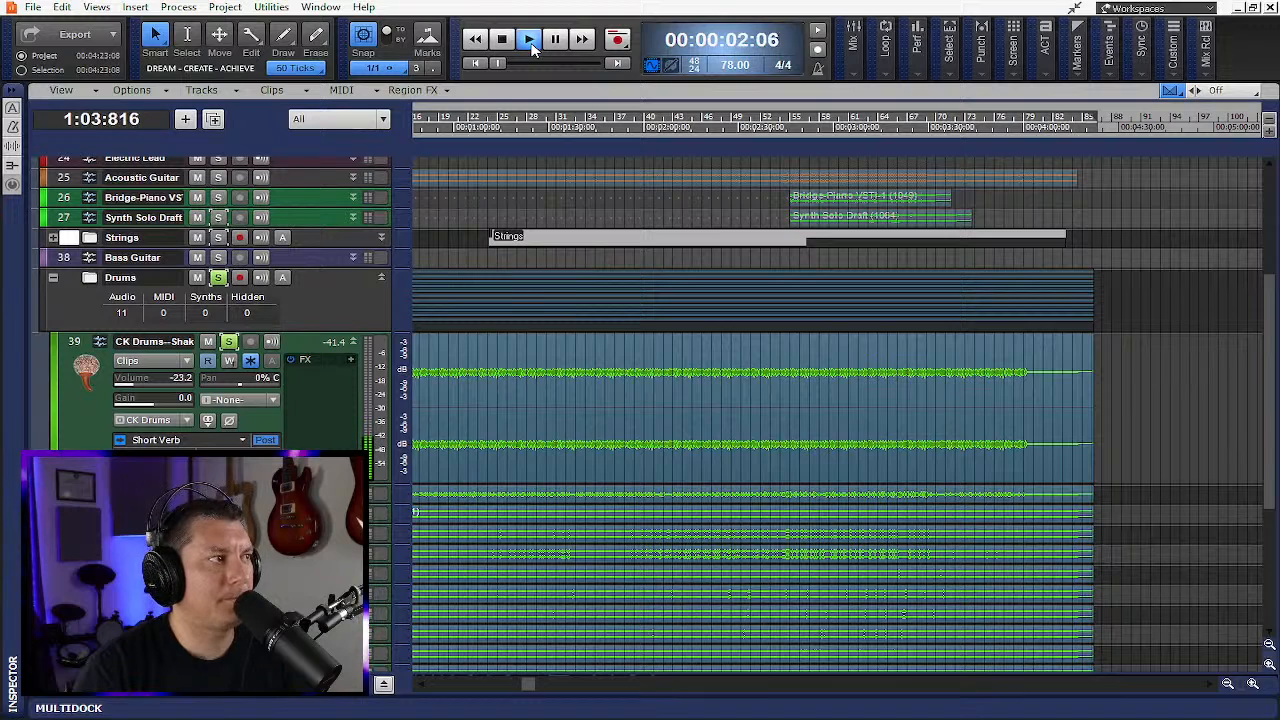
left_click(852, 58)
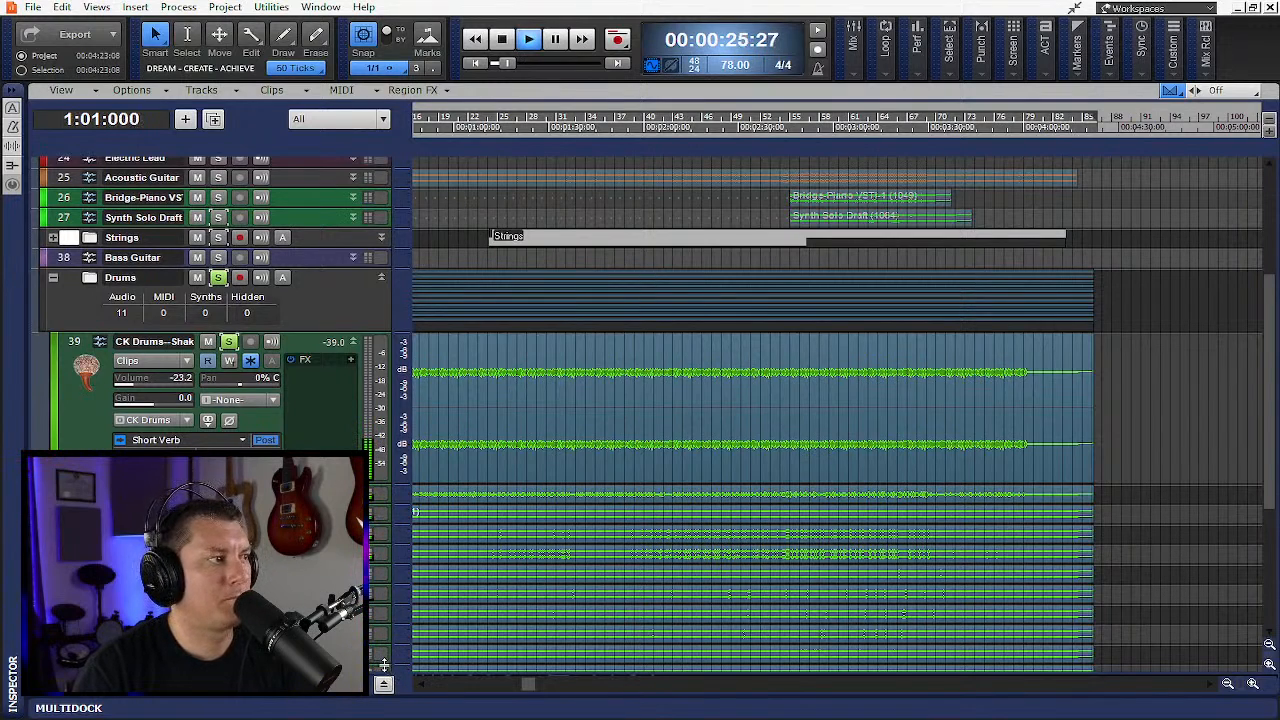
key("space")
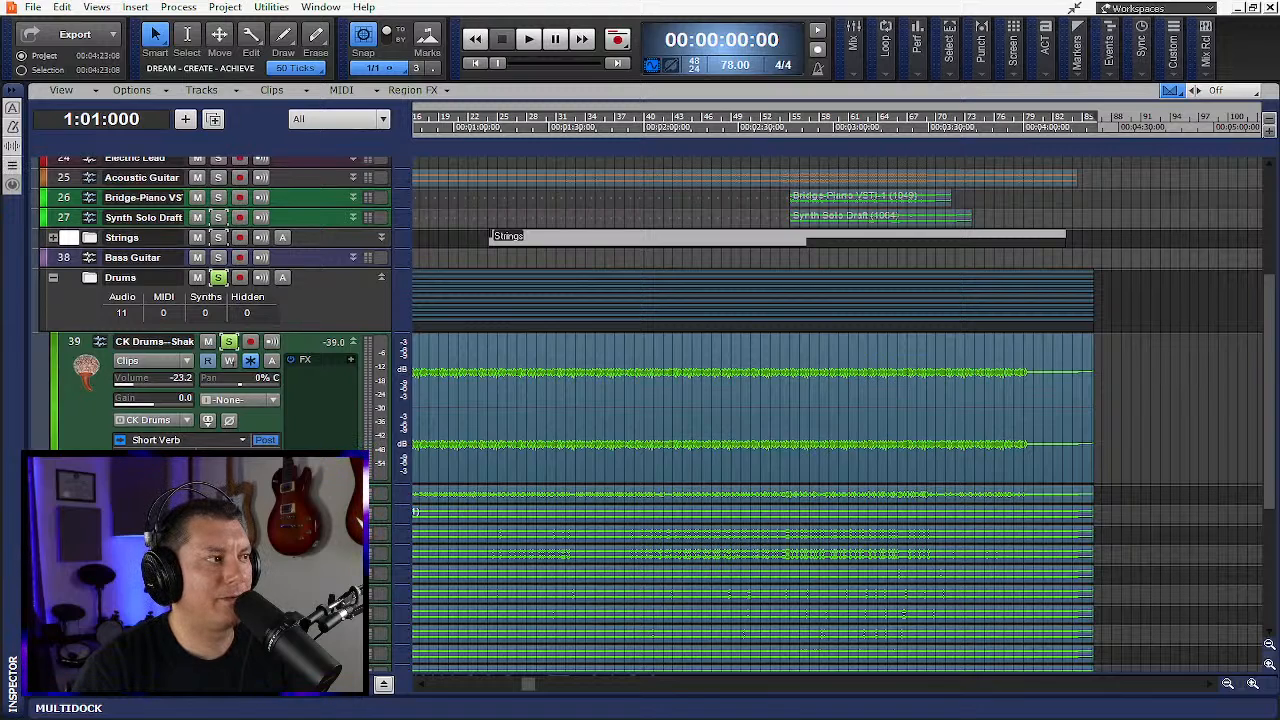
- Enlarge the CK Drums Snare Echo and Snare Plate tracks' heights while the project plays
scroll(650, 400, "down", 2)
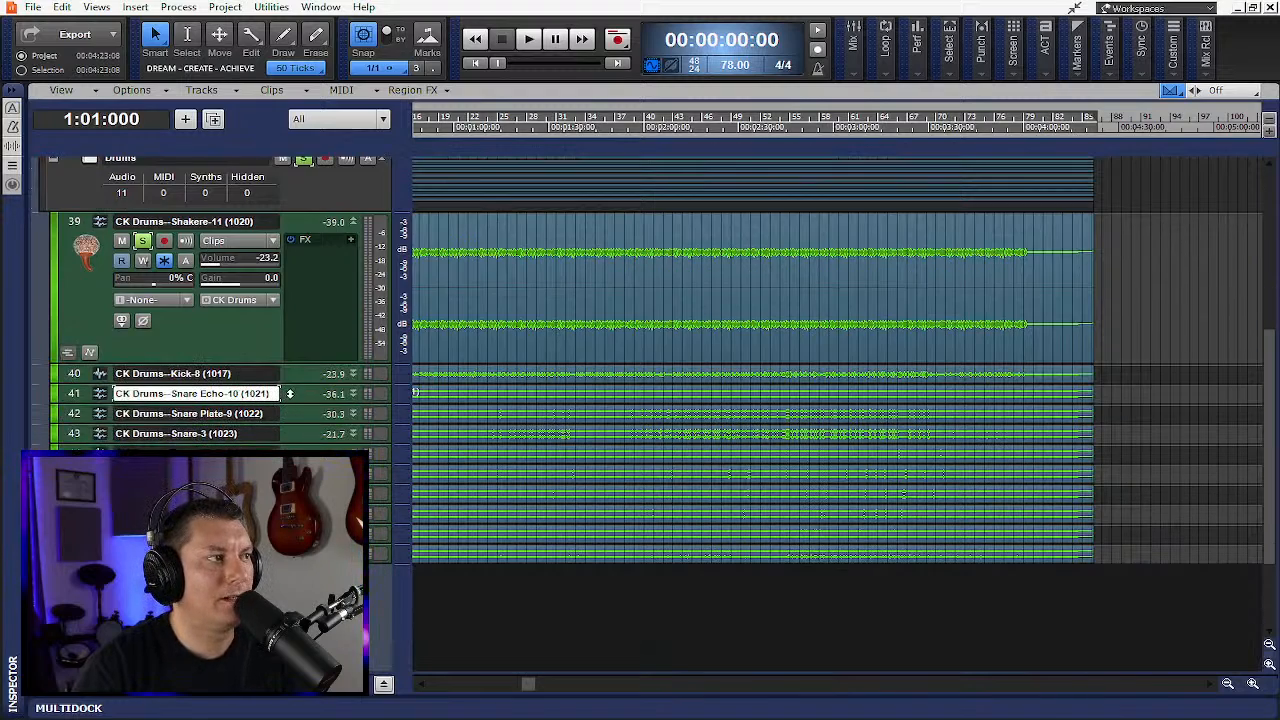
left_click_drag(304, 403, 304, 517)
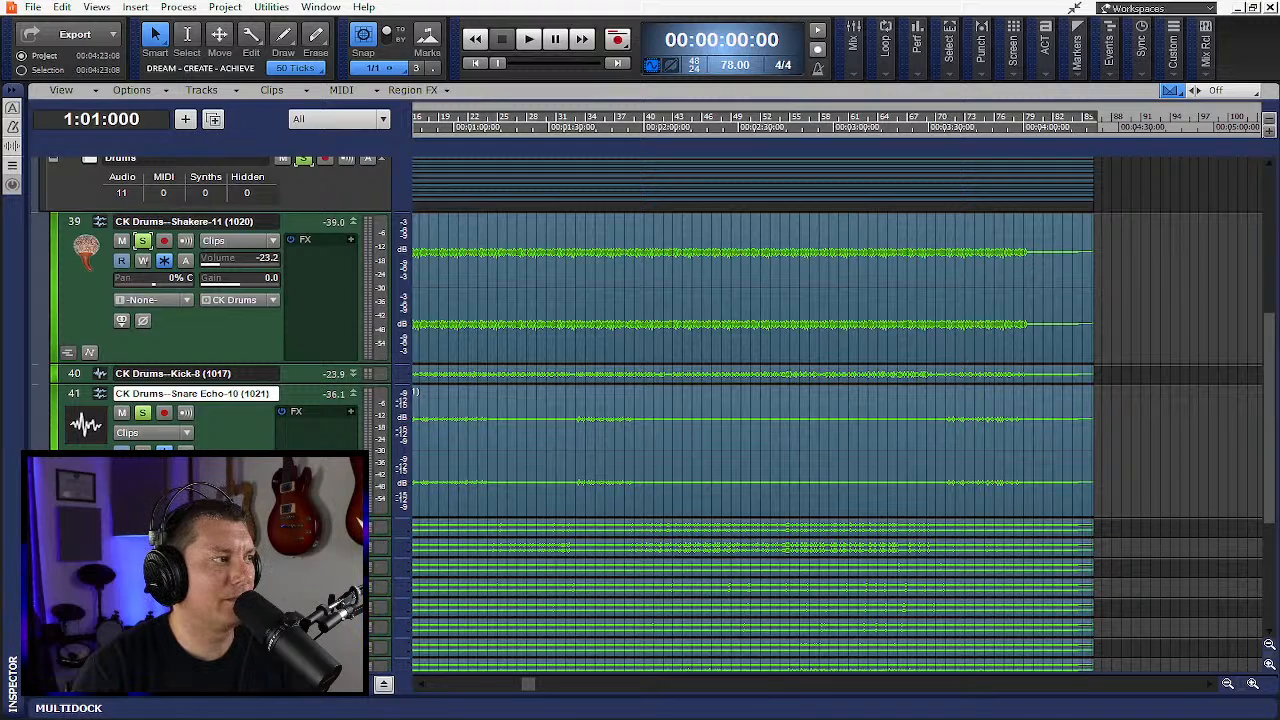
key("space")
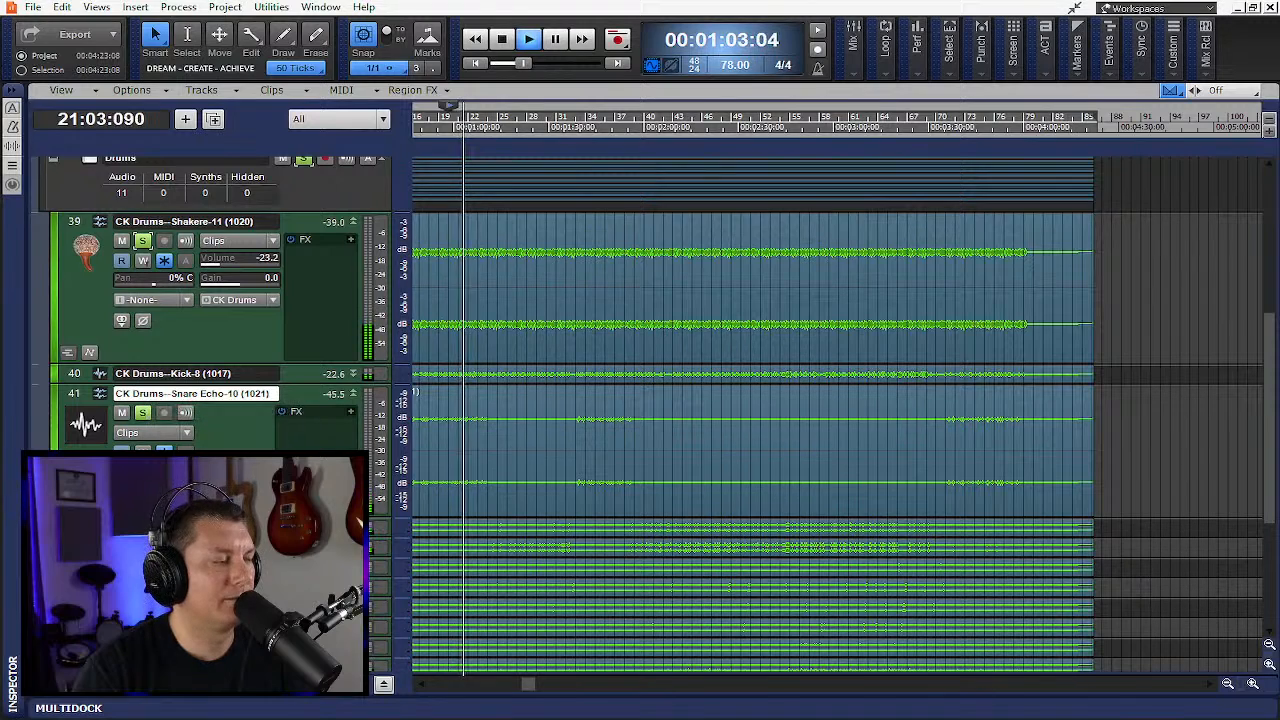
left_click_drag(200, 537, 200, 664)
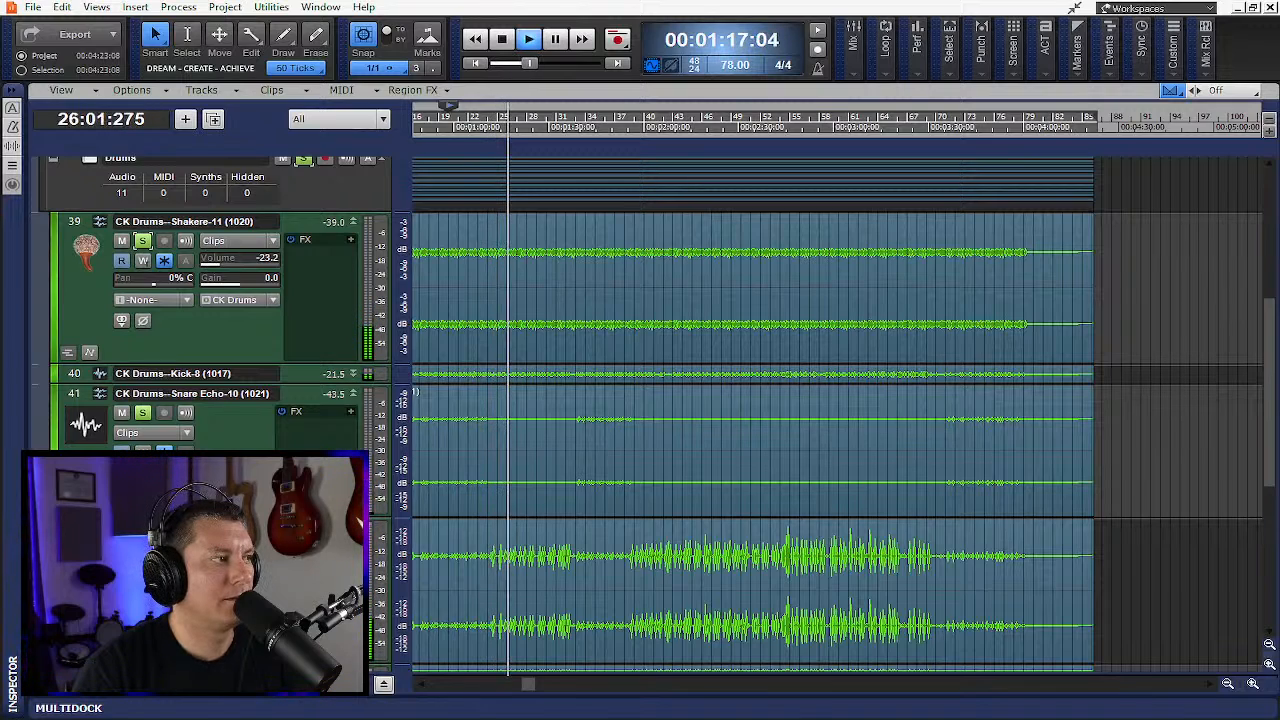
- Stop playback and collapse the Drums folder
scroll(750, 400, "down", 2)
scroll(750, 400, "down", 3)
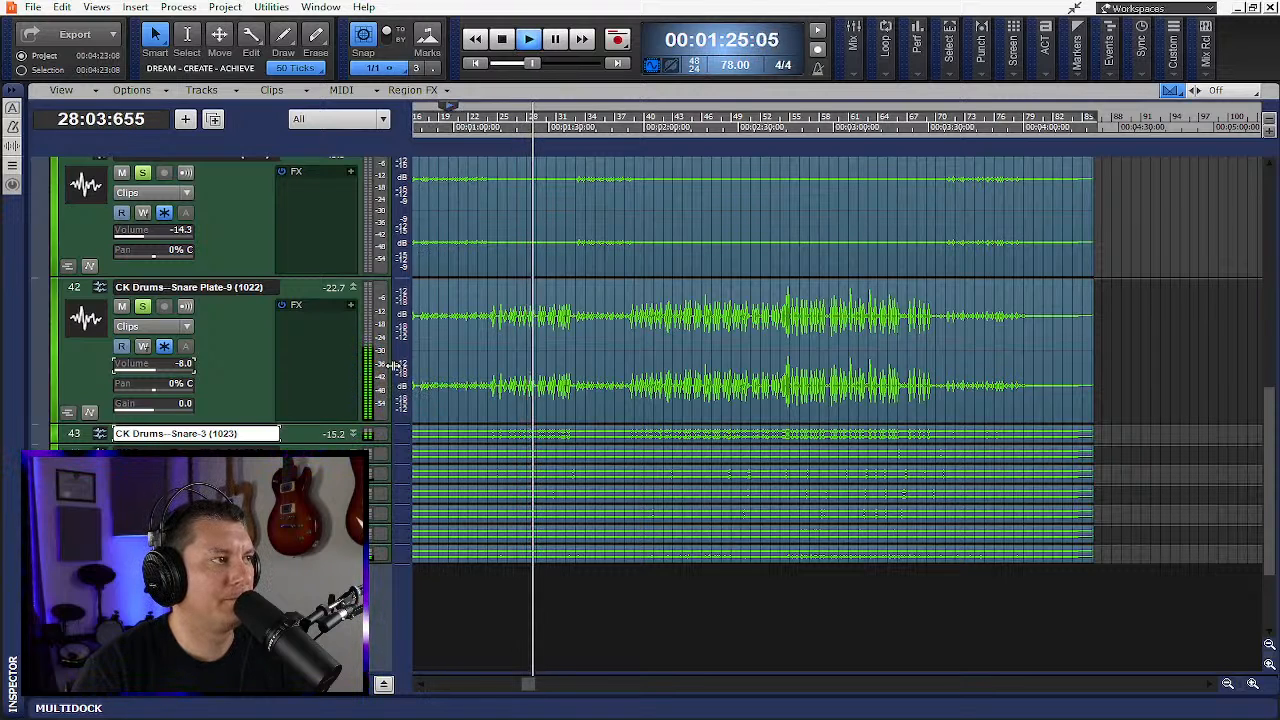
scroll(390, 330, "up", 7)
scroll(378, 295, "up", 4)
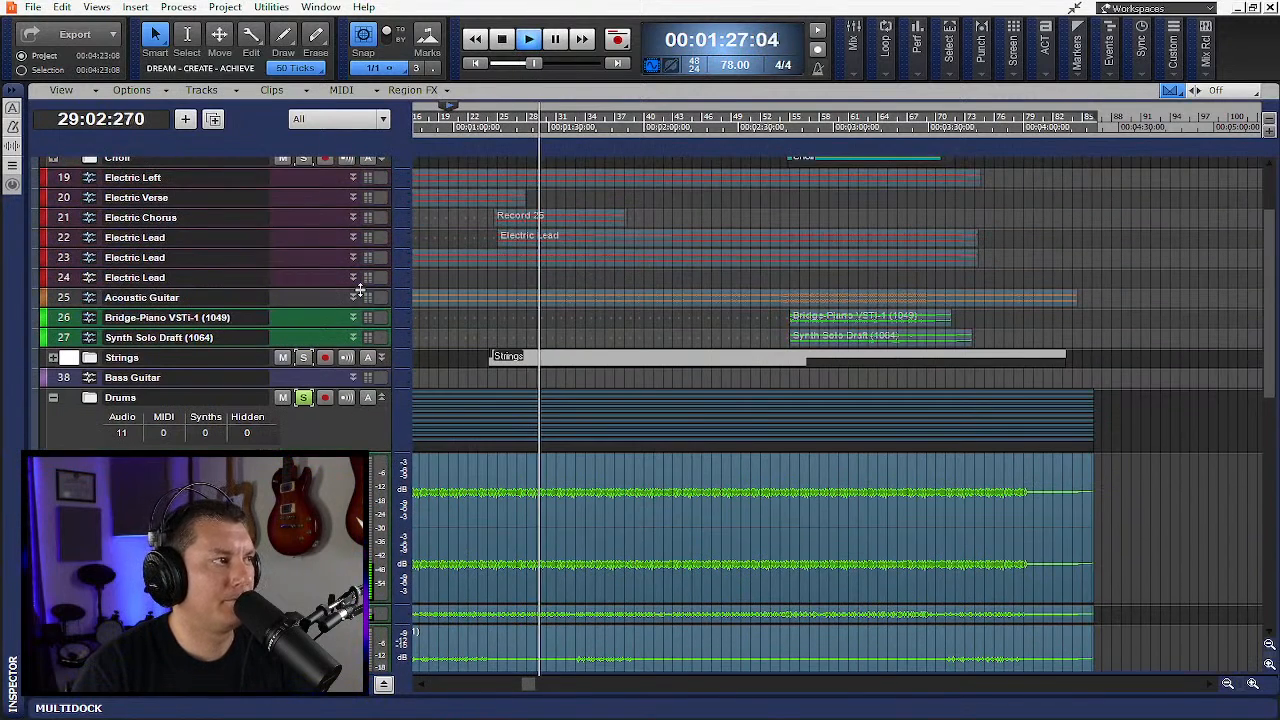
key("space")
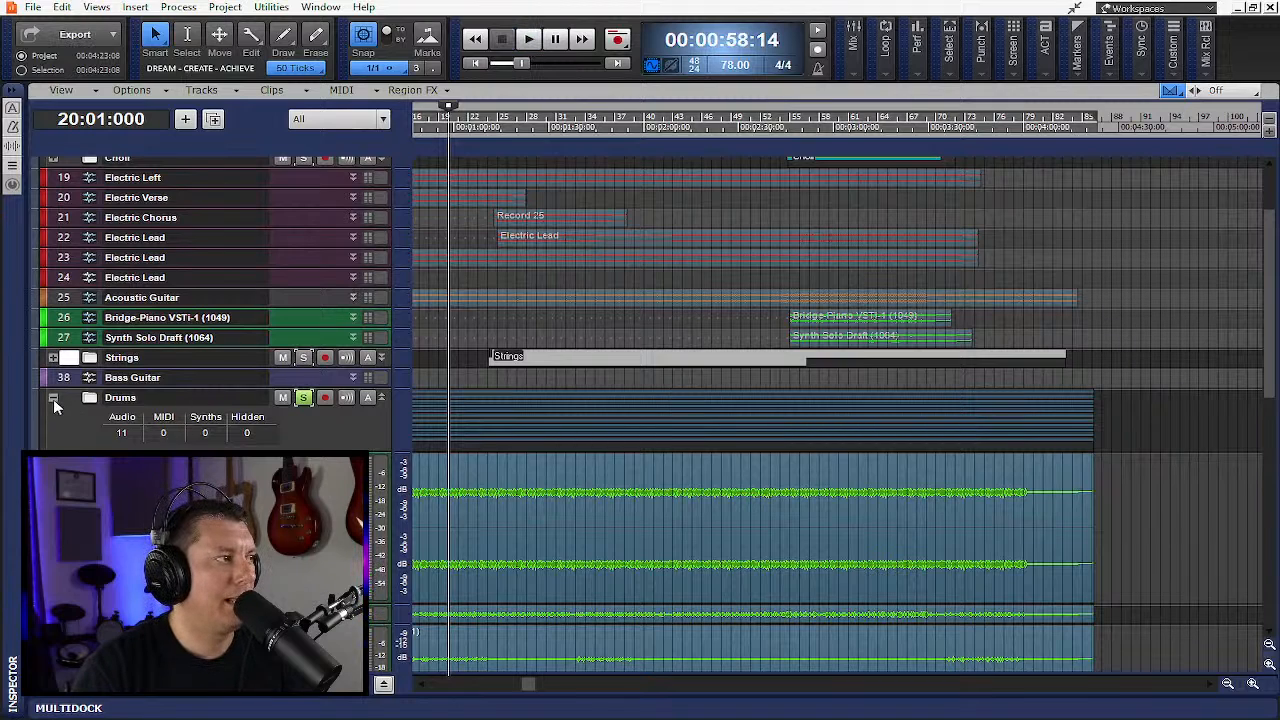
left_click(53, 399)
- Show the bus pane and open the PX-64 Percussion Strip on the CK Drums bus
left_click(382, 686)
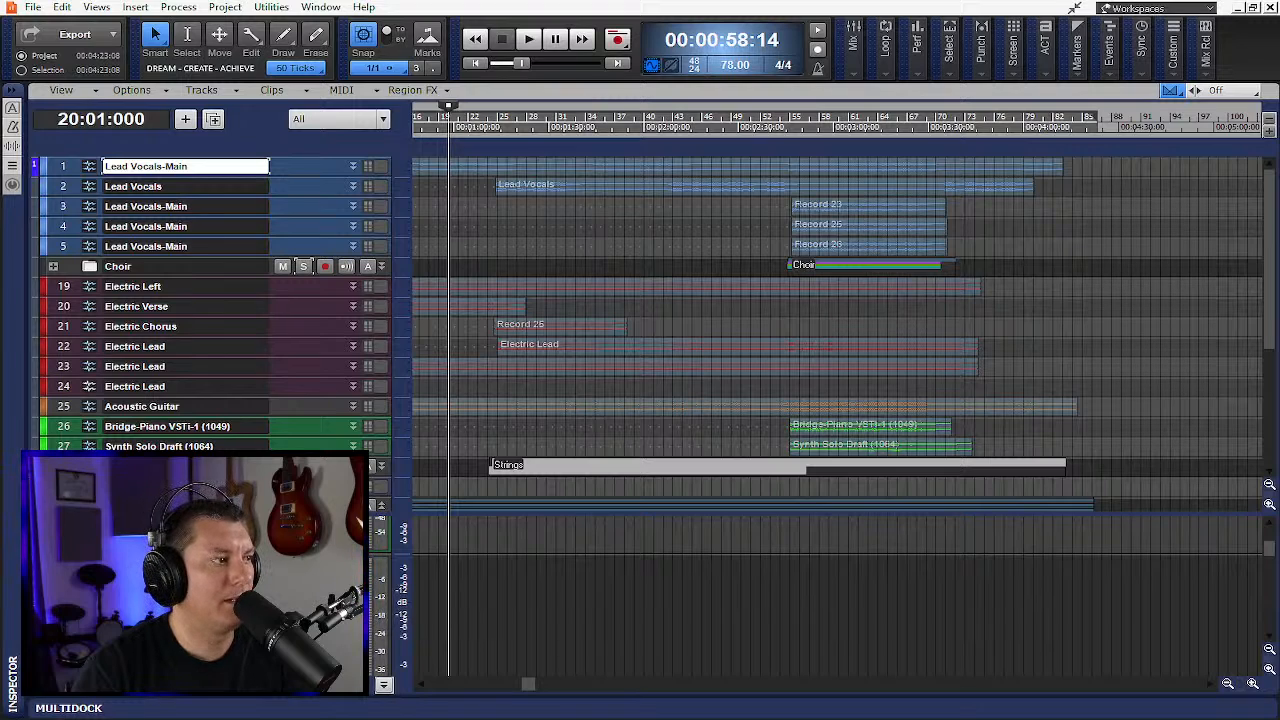
double_click(378, 598)
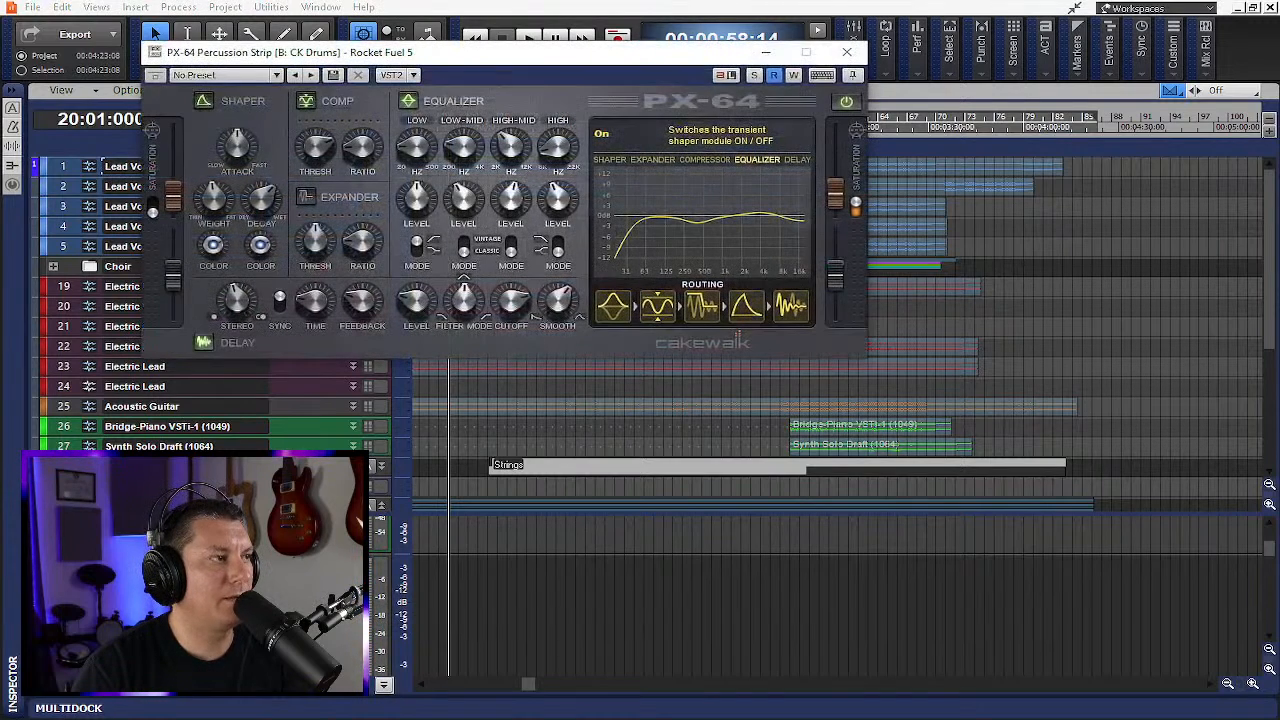
left_click_drag(518, 45, 712, 170)
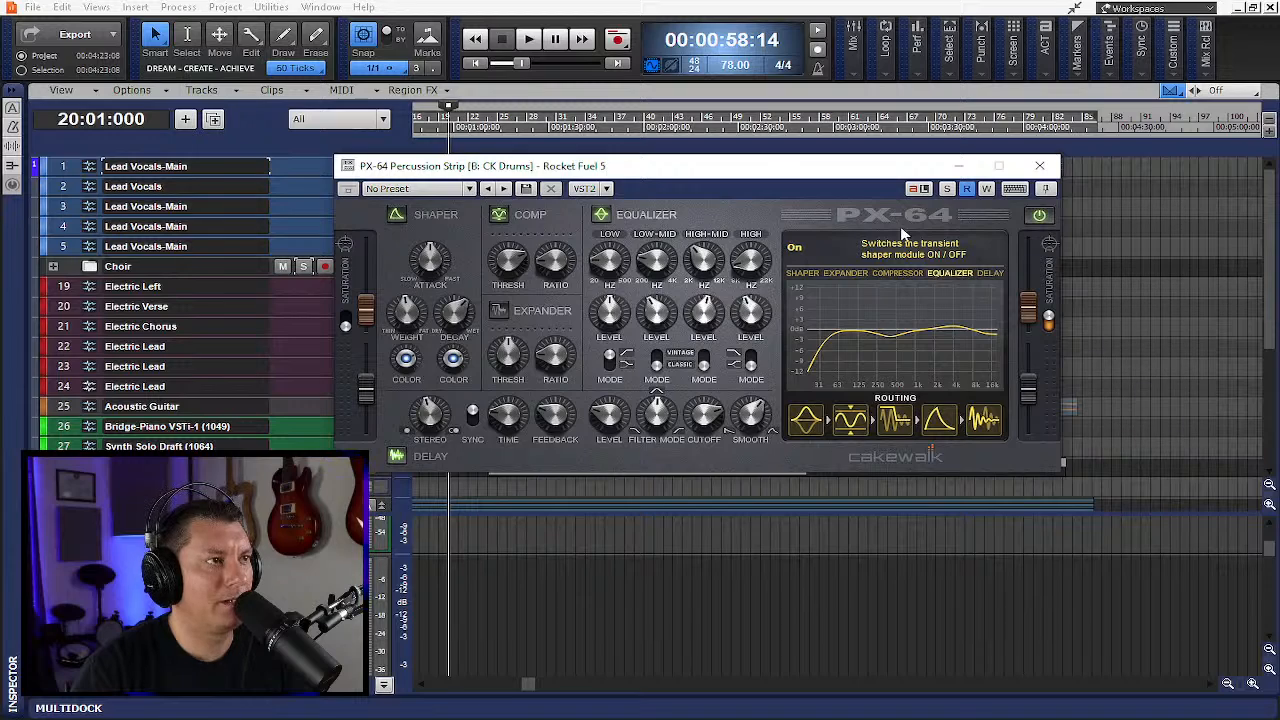
- Compare drum playback with the PX-64 Percussion Strip switched off and back on, and close its window
left_click(1040, 215)
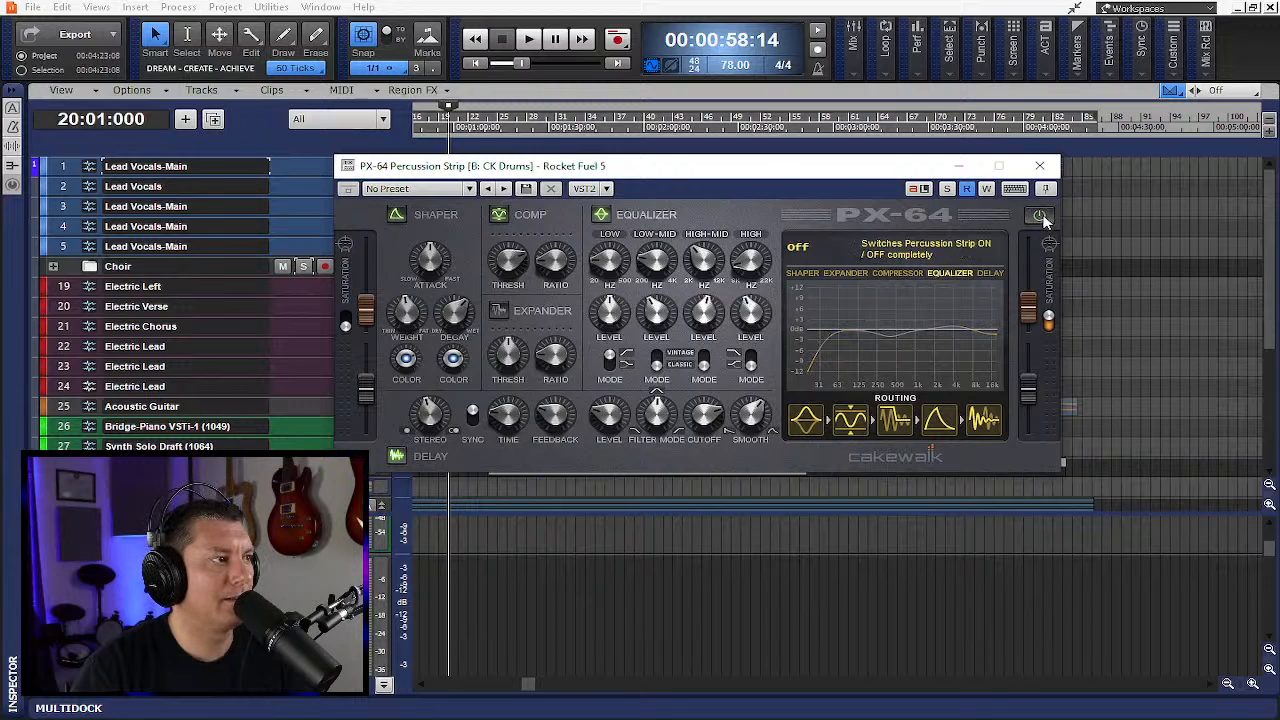
key("space")
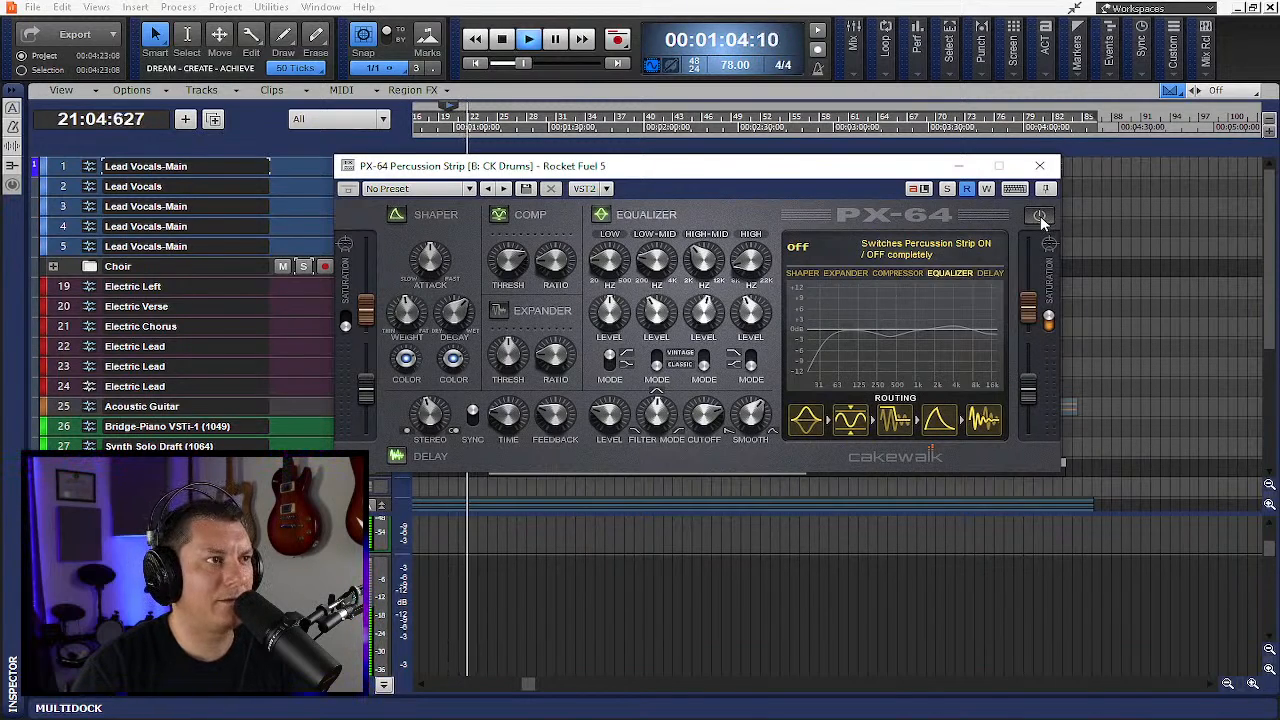
left_click(1039, 216)
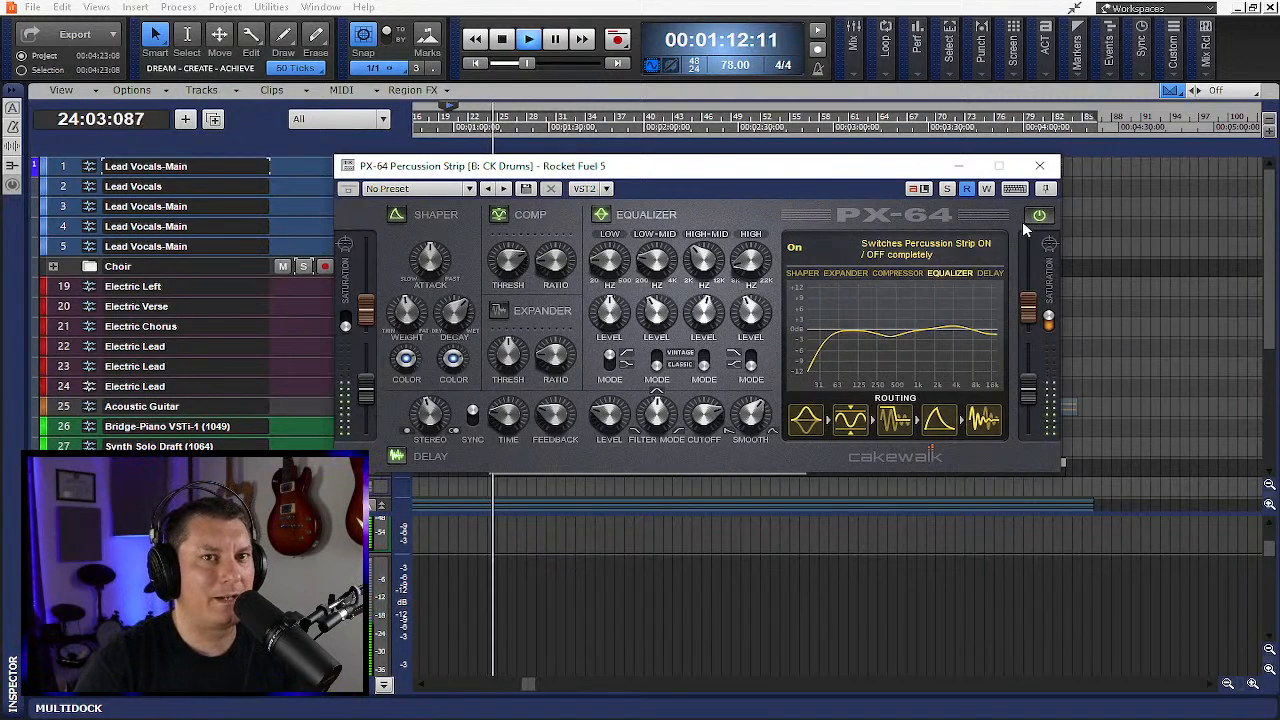
key("space")
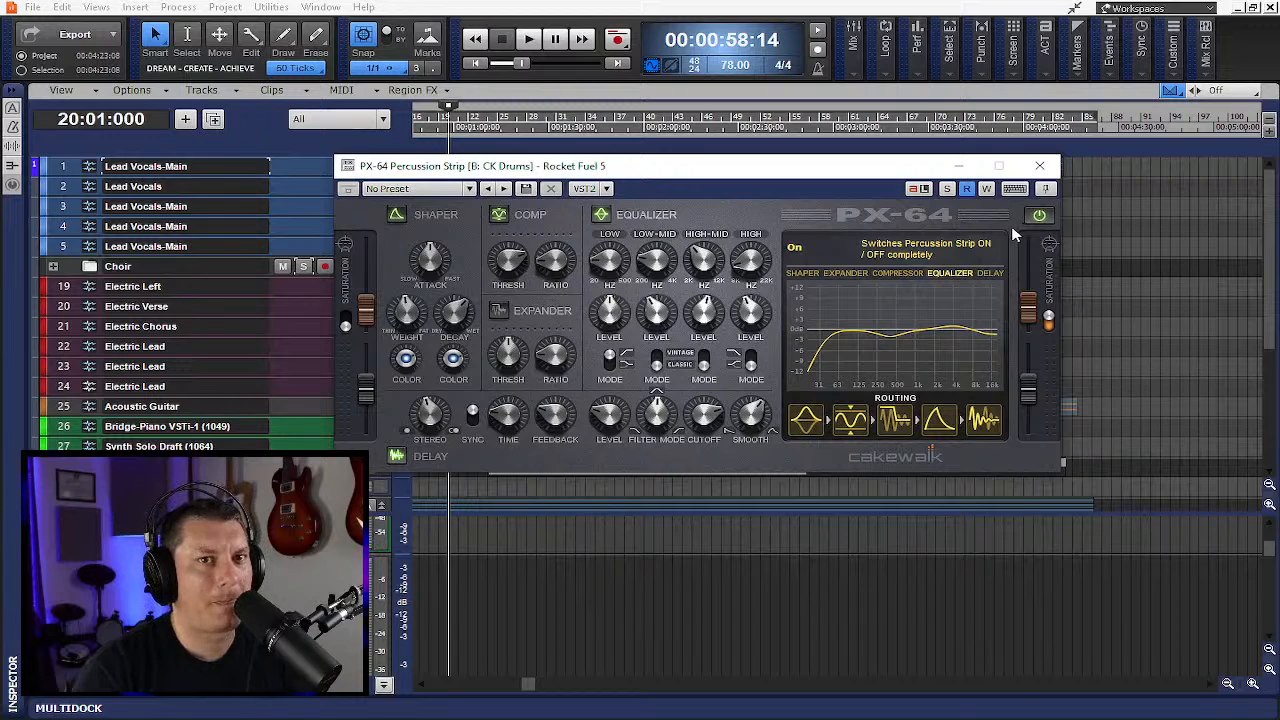
left_click(1040, 166)
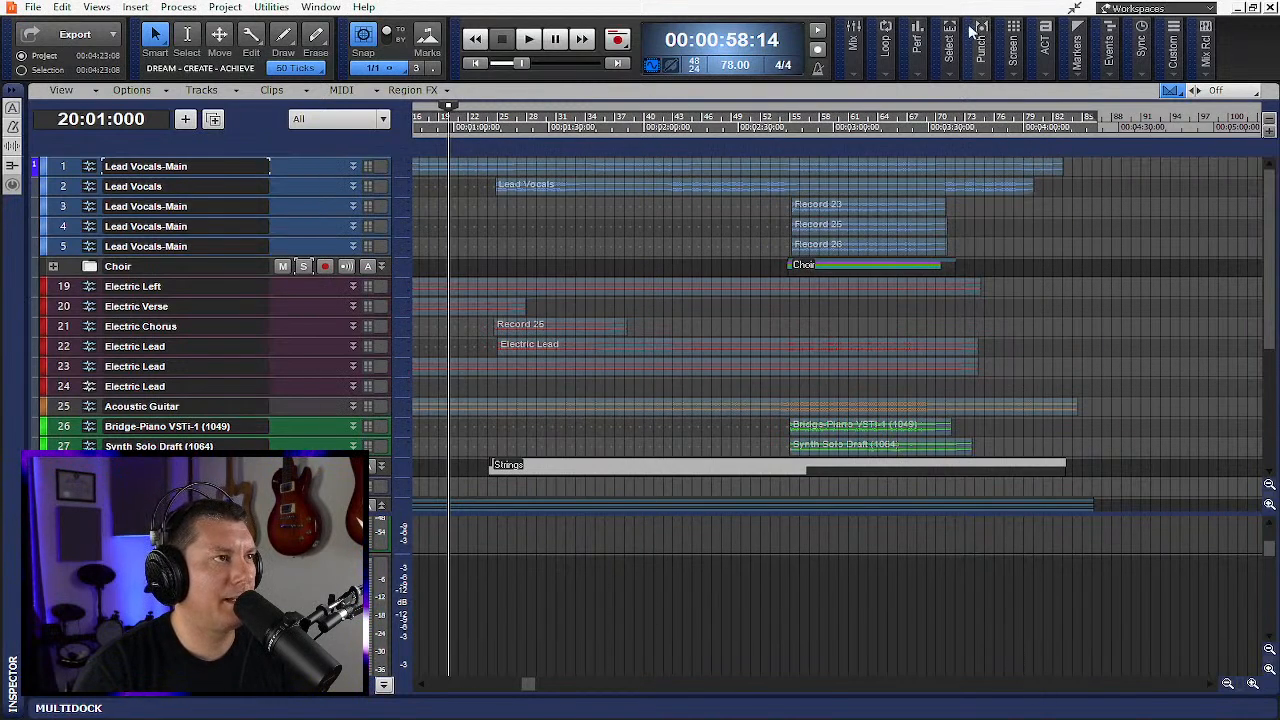
- Clear all track solos and play the project from the start
left_click(862, 66)
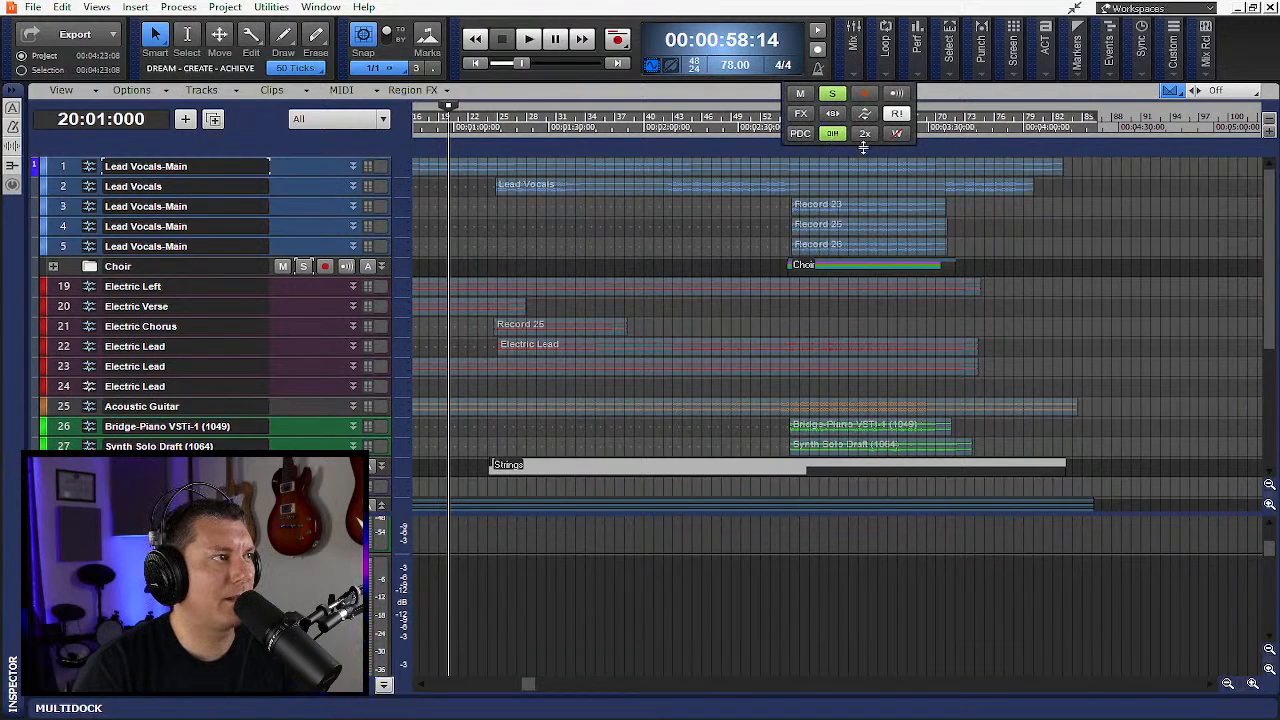
left_click(478, 63)
key("space")
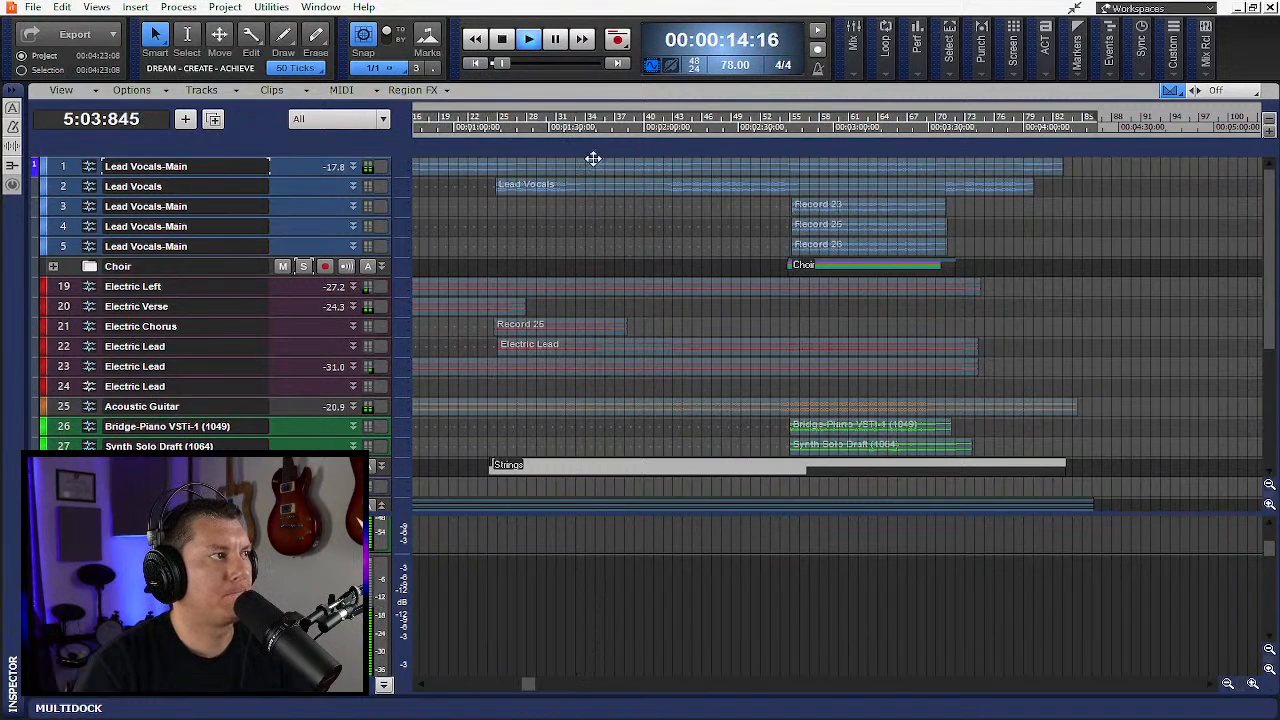
- Enable Dim Solo mode and clear all active solos from the global mix controls
left_click(858, 58)
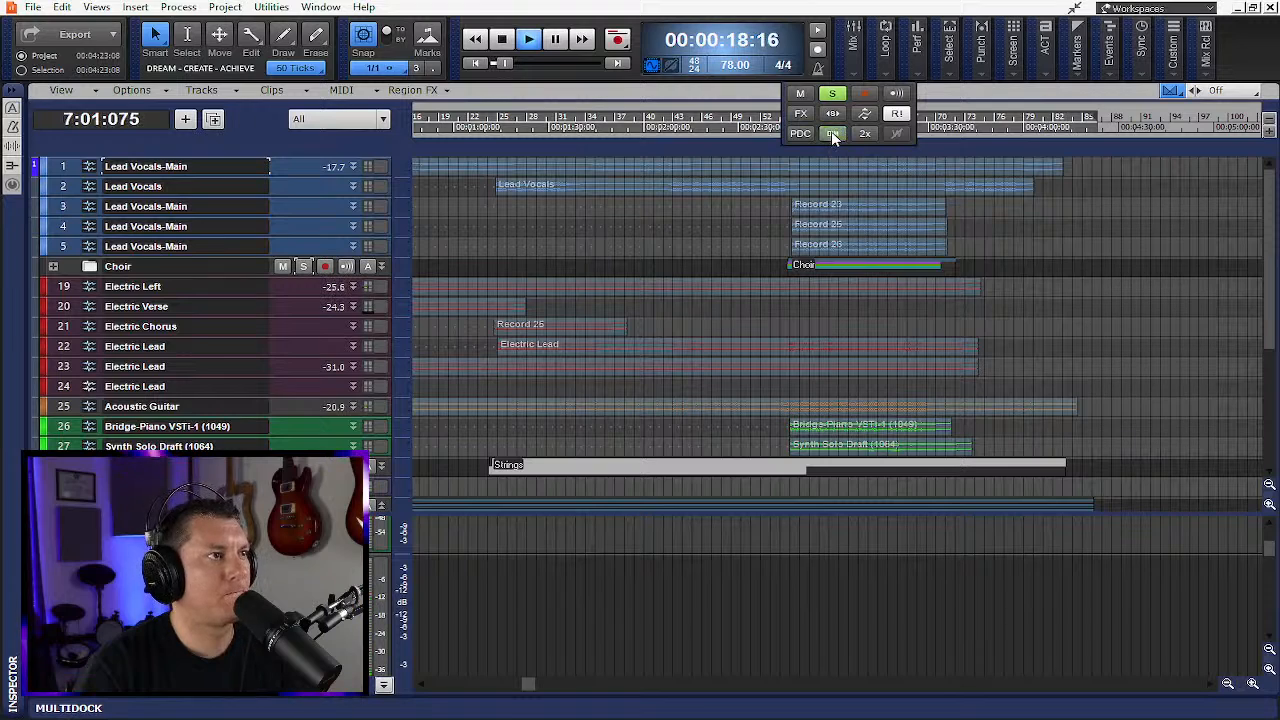
left_click(831, 131)
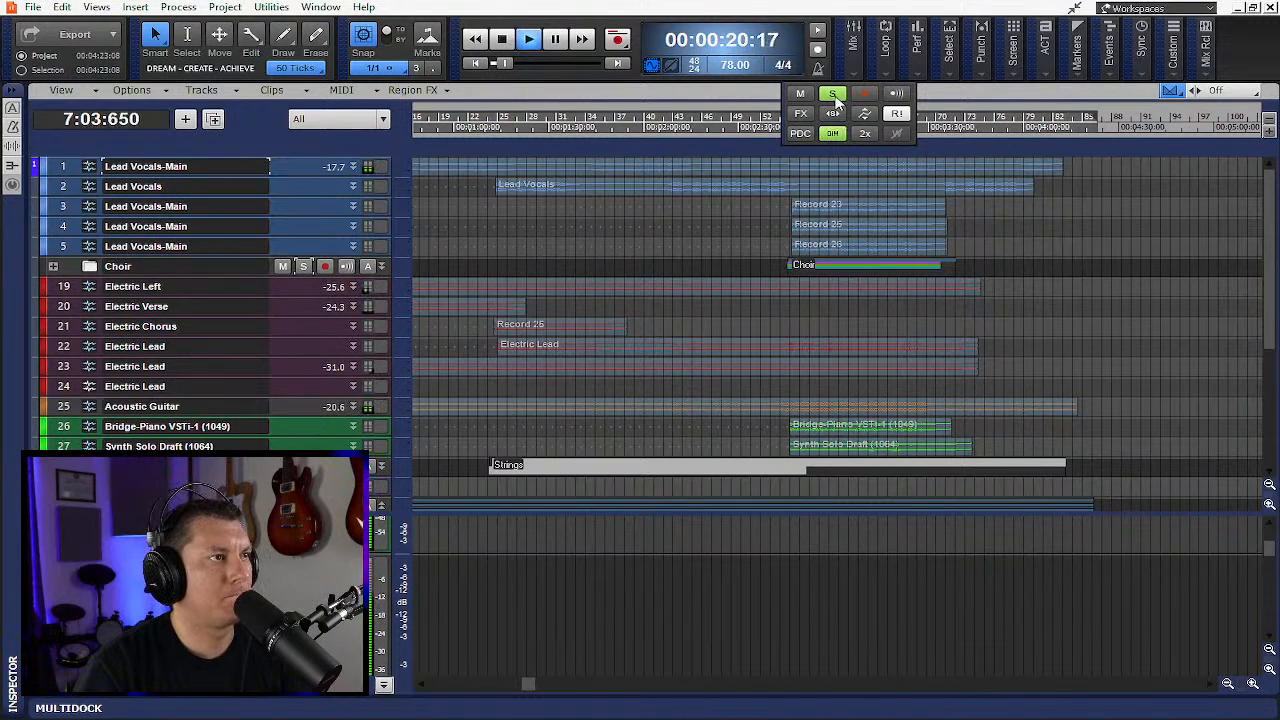
left_click(833, 96)
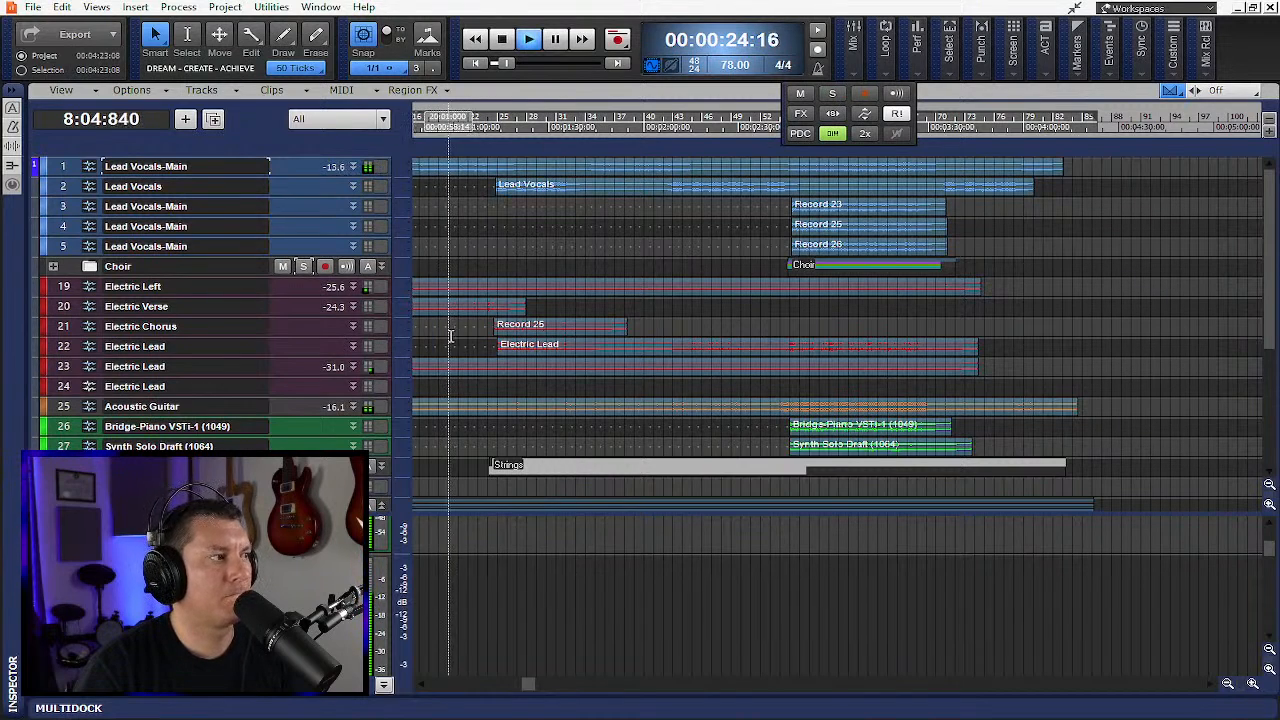
- Hide the bus pane, enlarge the Electric Left track, lower its volume to -7.1 dB, and shrink it again
left_click(383, 686)
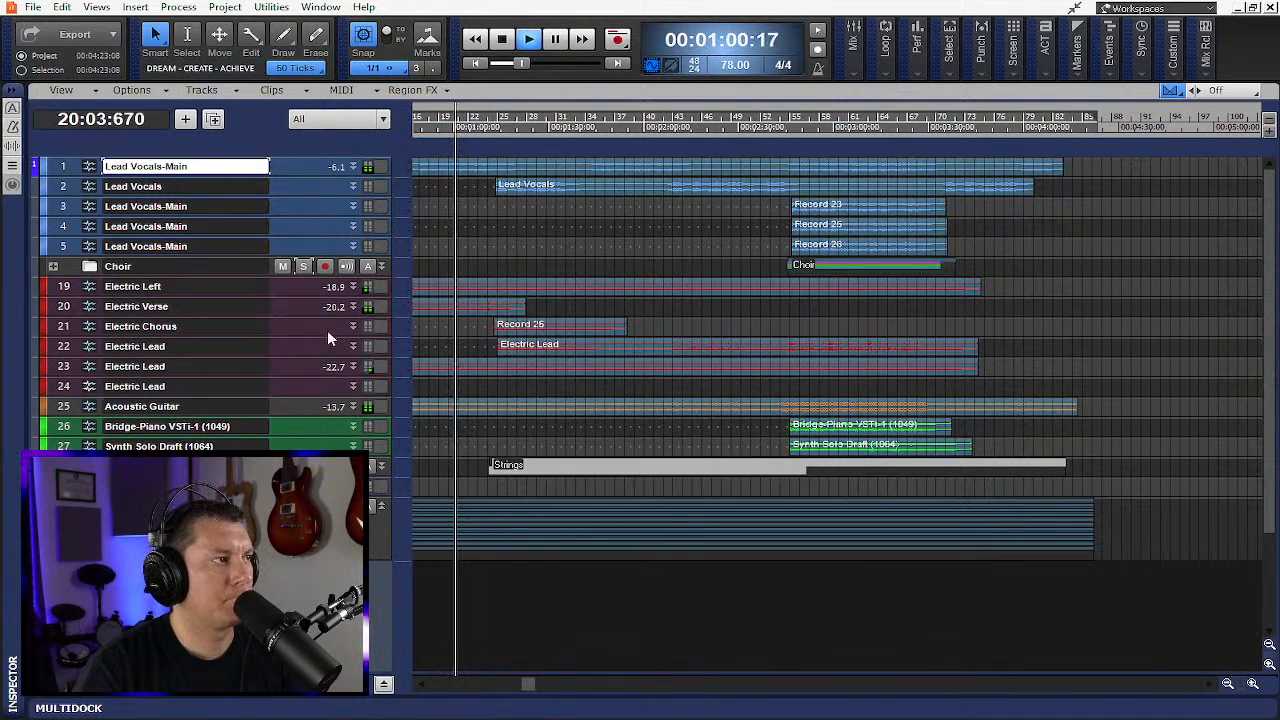
left_click_drag(306, 298, 317, 412)
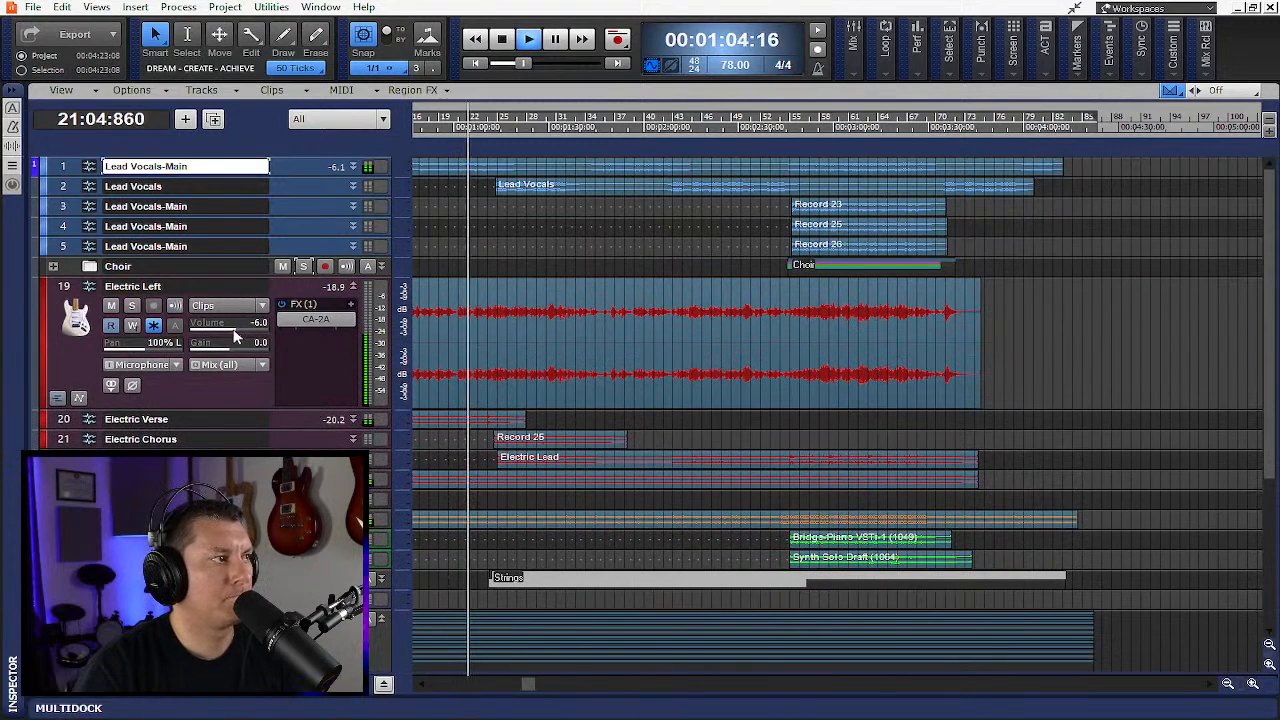
left_click_drag(233, 328, 231, 332)
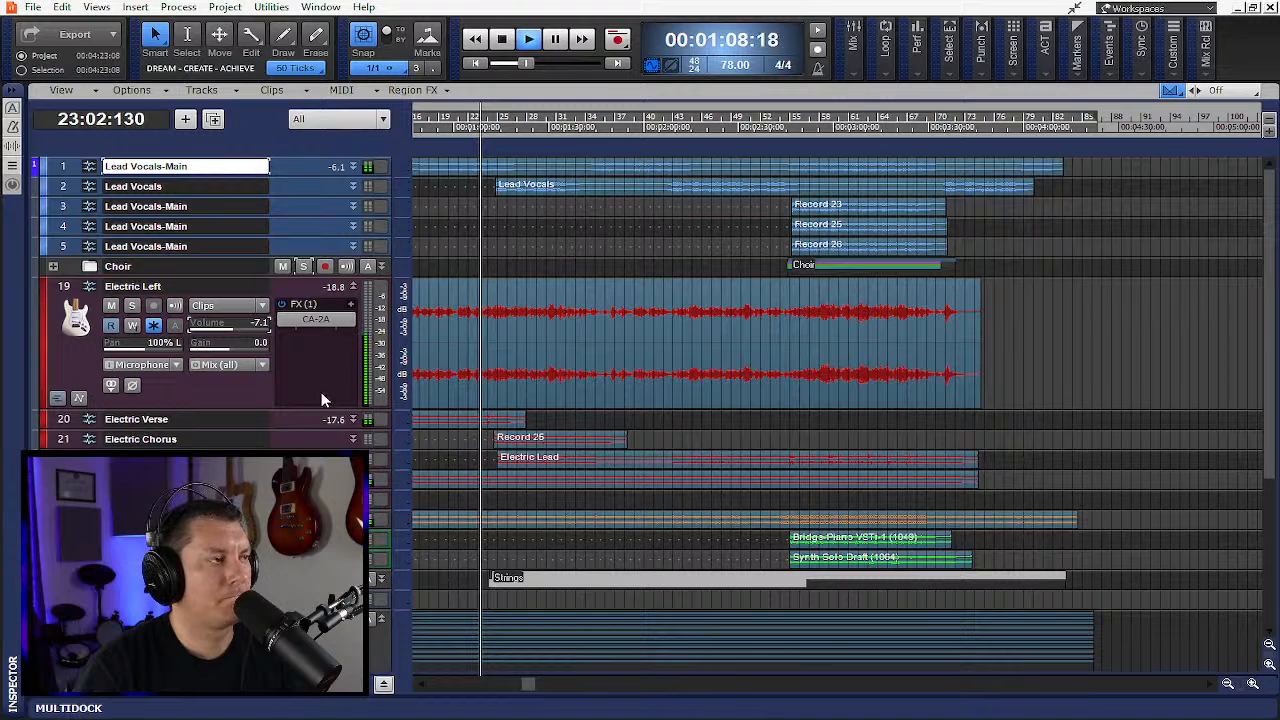
left_click_drag(327, 408, 321, 295)
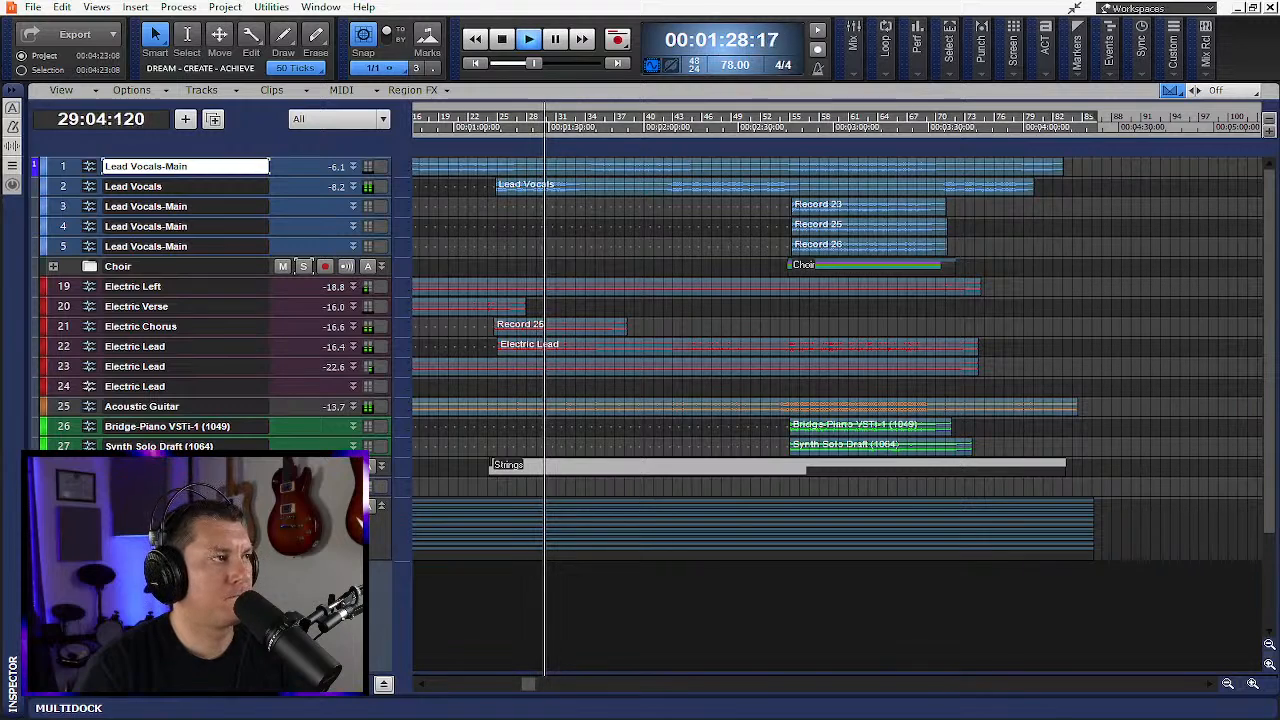
- Stop playback and enlarge the heights of the Lead Vocals-Main and Lead Vocals tracks
left_click(505, 38)
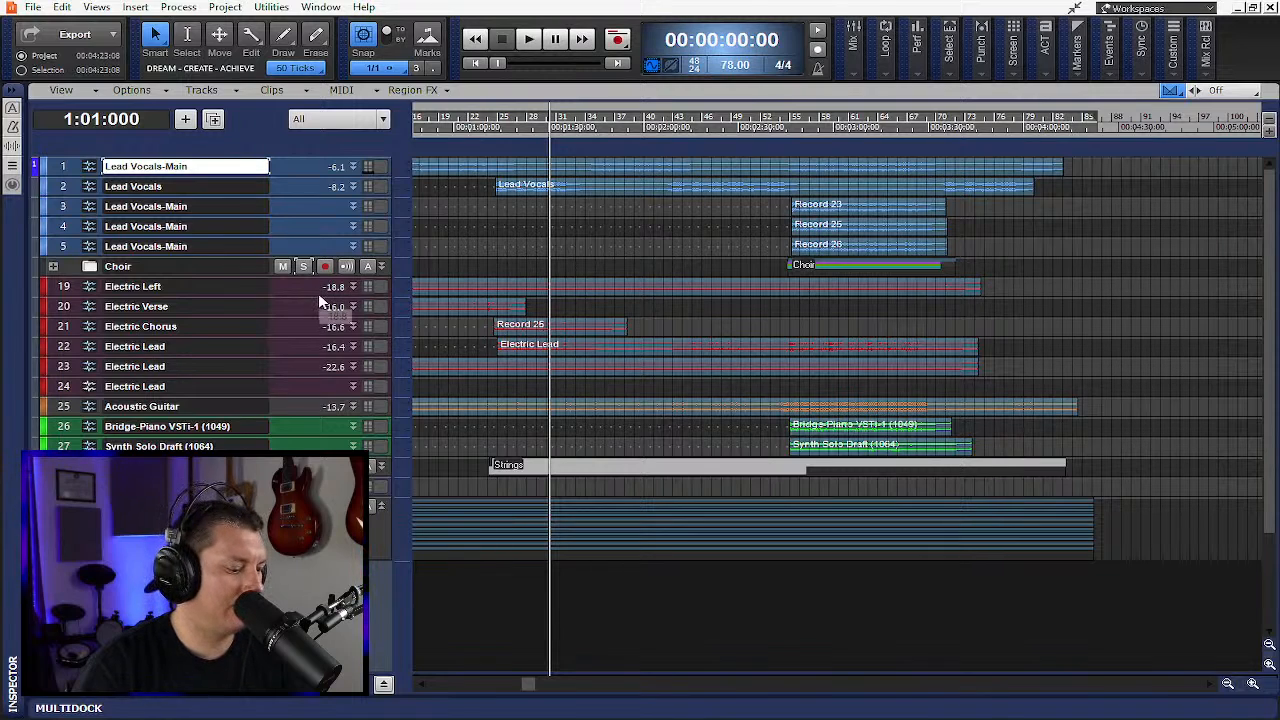
key("ctrl+Down")
left_click(323, 302)
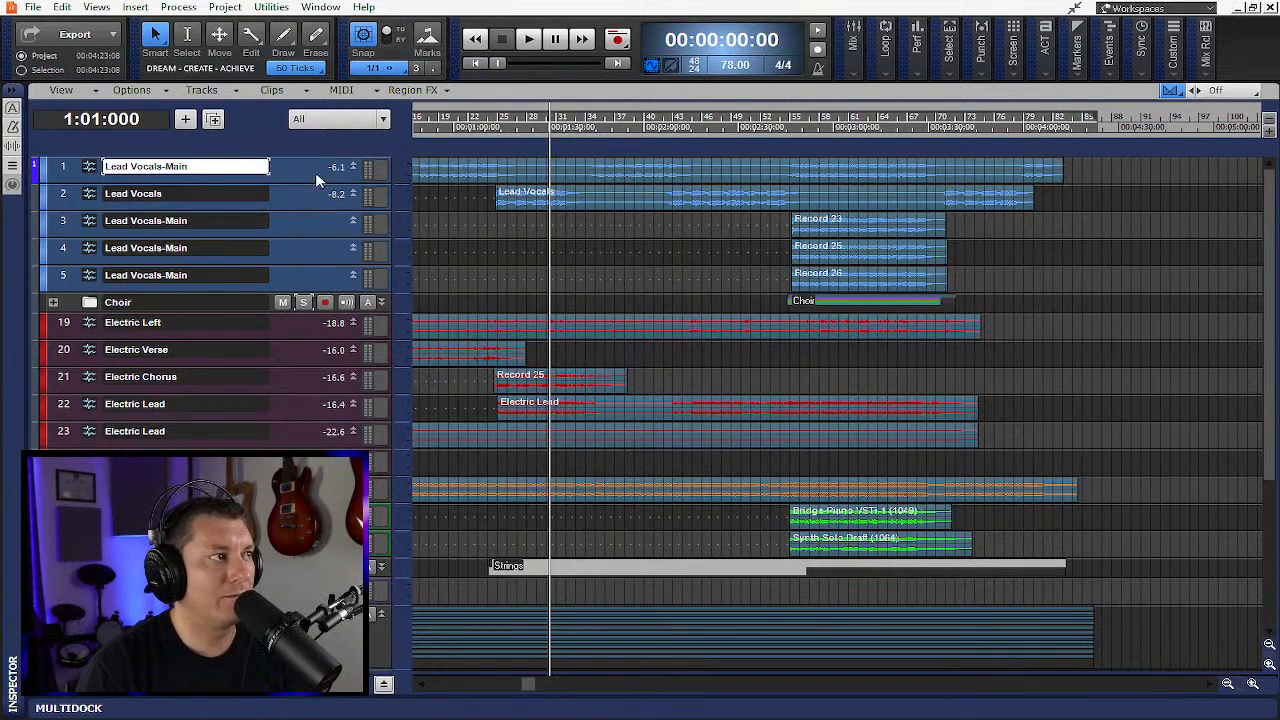
left_click_drag(300, 188, 306, 492)
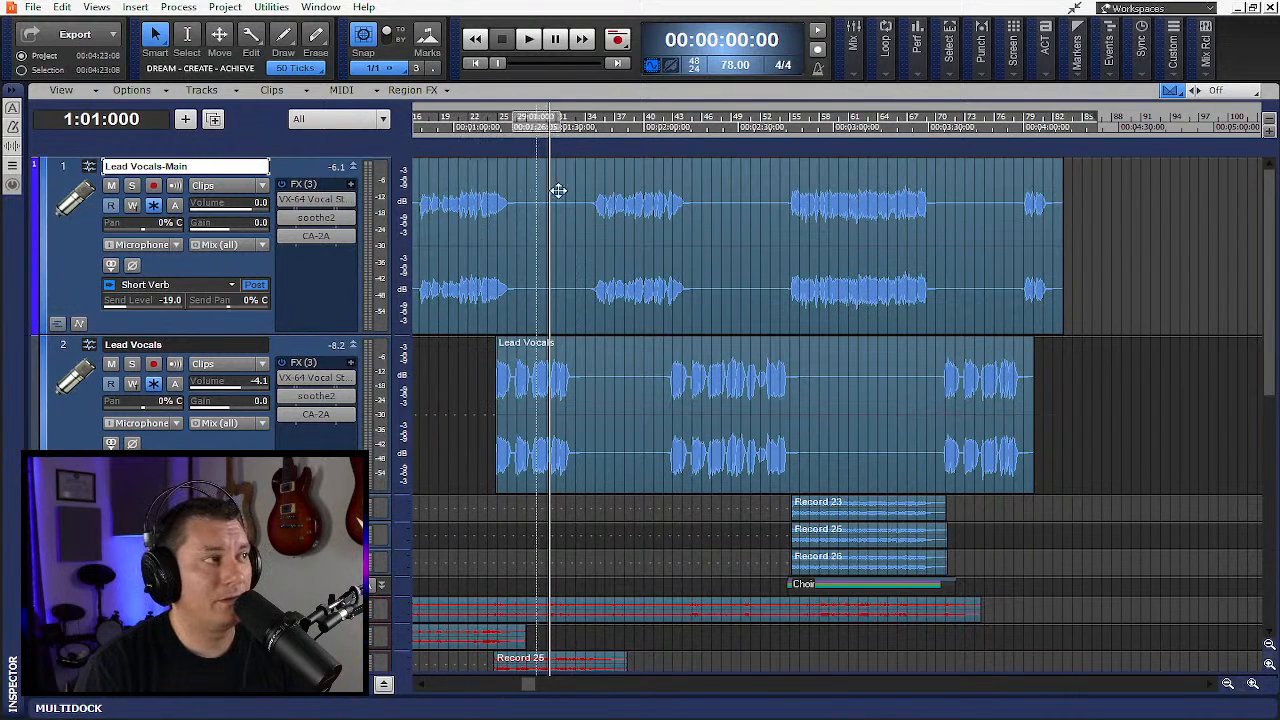
- Expand the Choir folder, review its Melodyne choir vocal tracks, and collapse the folder again
left_click(905, 193)
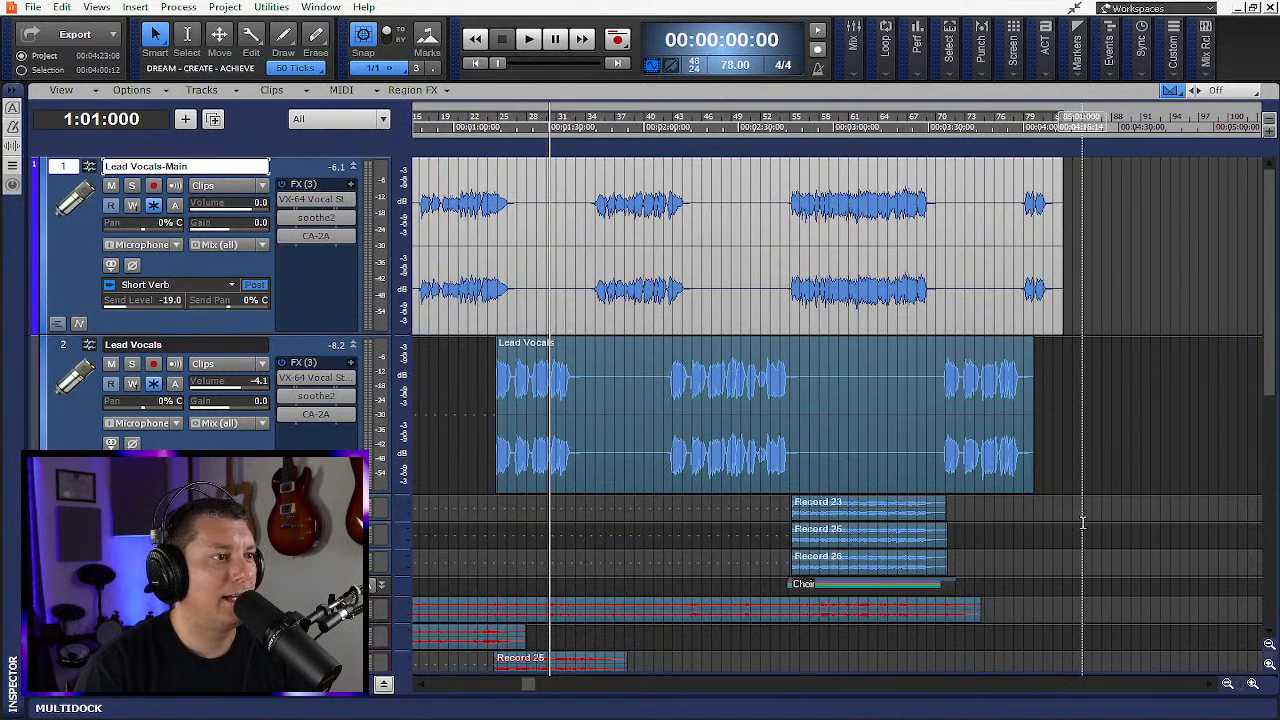
scroll(1082, 521, "down", 10)
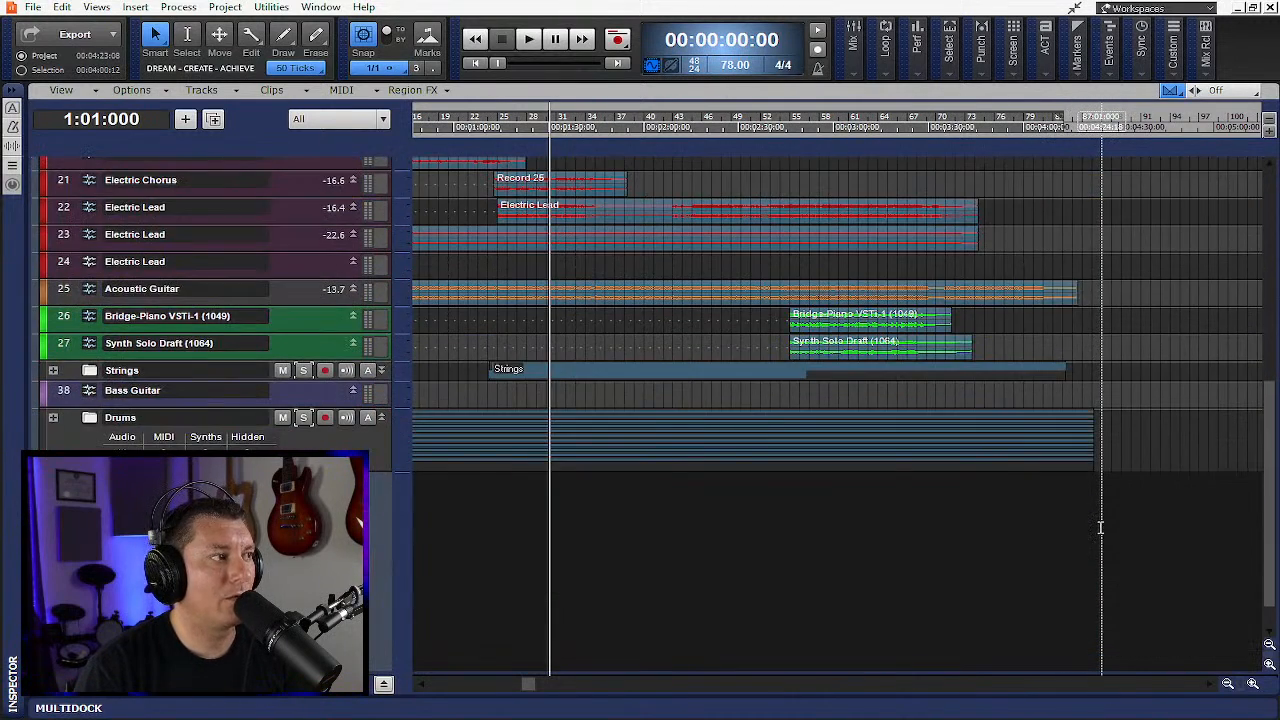
scroll(1097, 527, "up", 10)
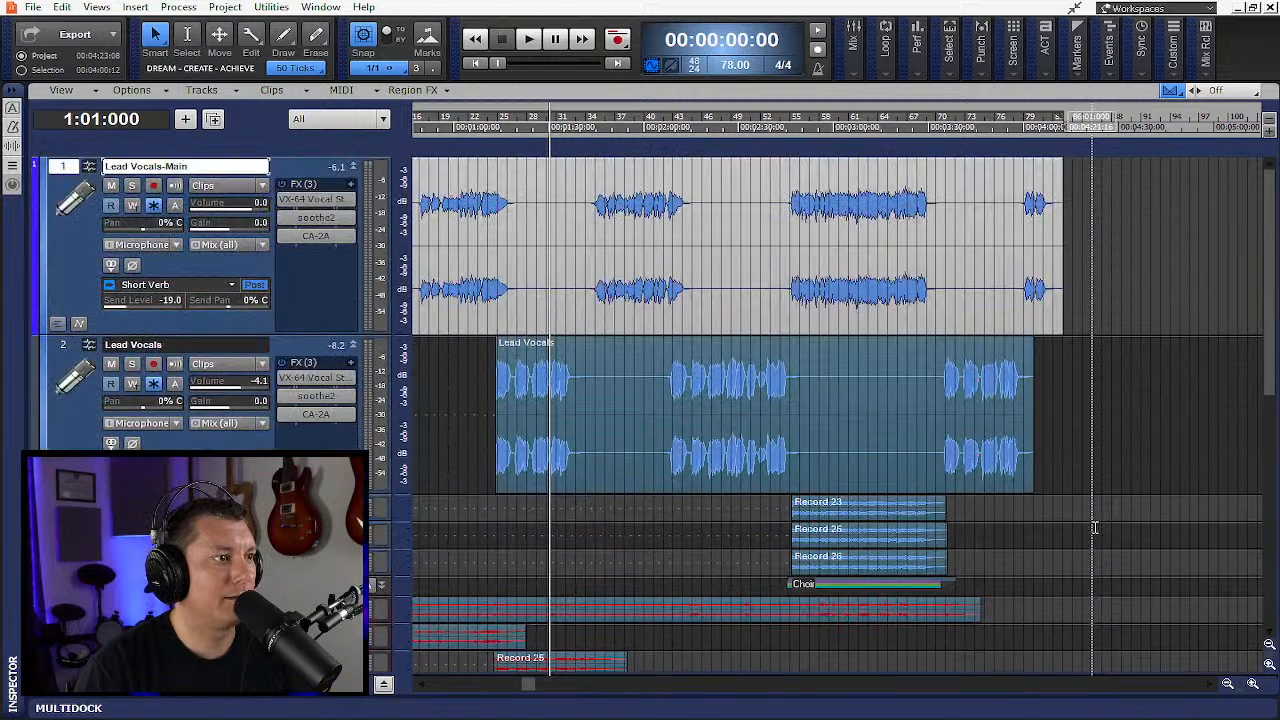
scroll(1094, 528, "down", 1)
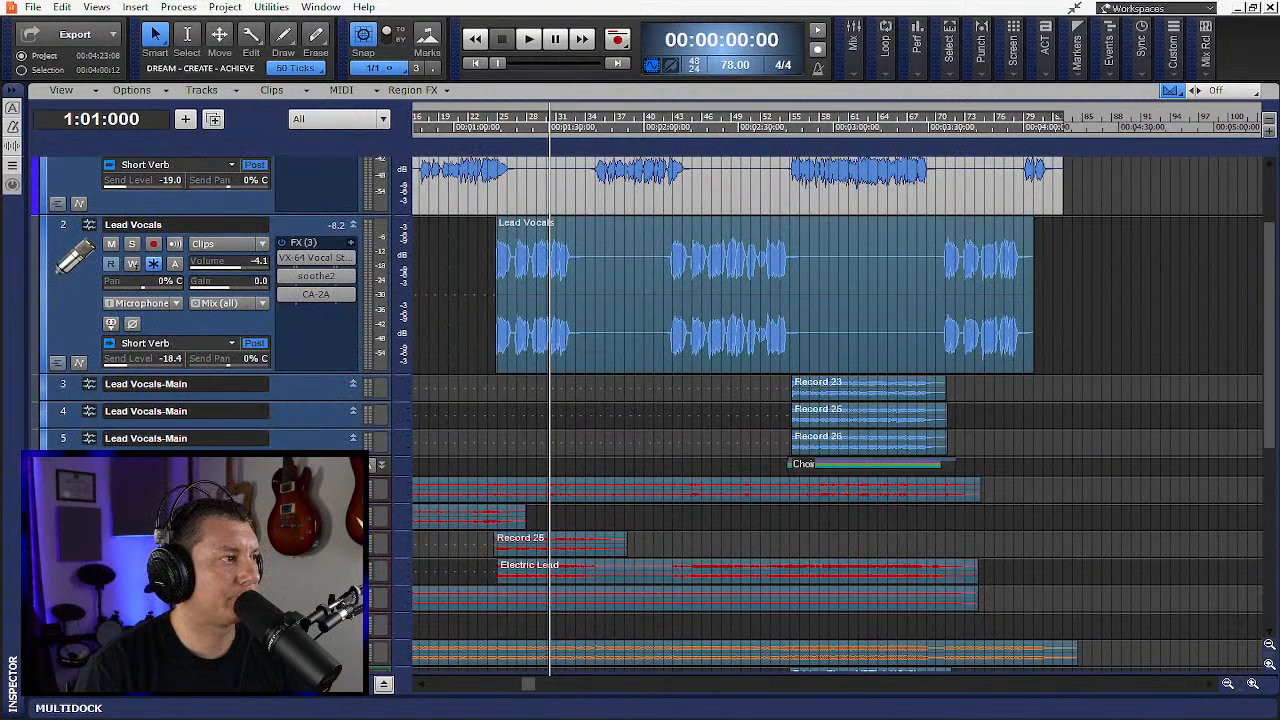
left_click(90, 465)
scroll(90, 465, "down", 6)
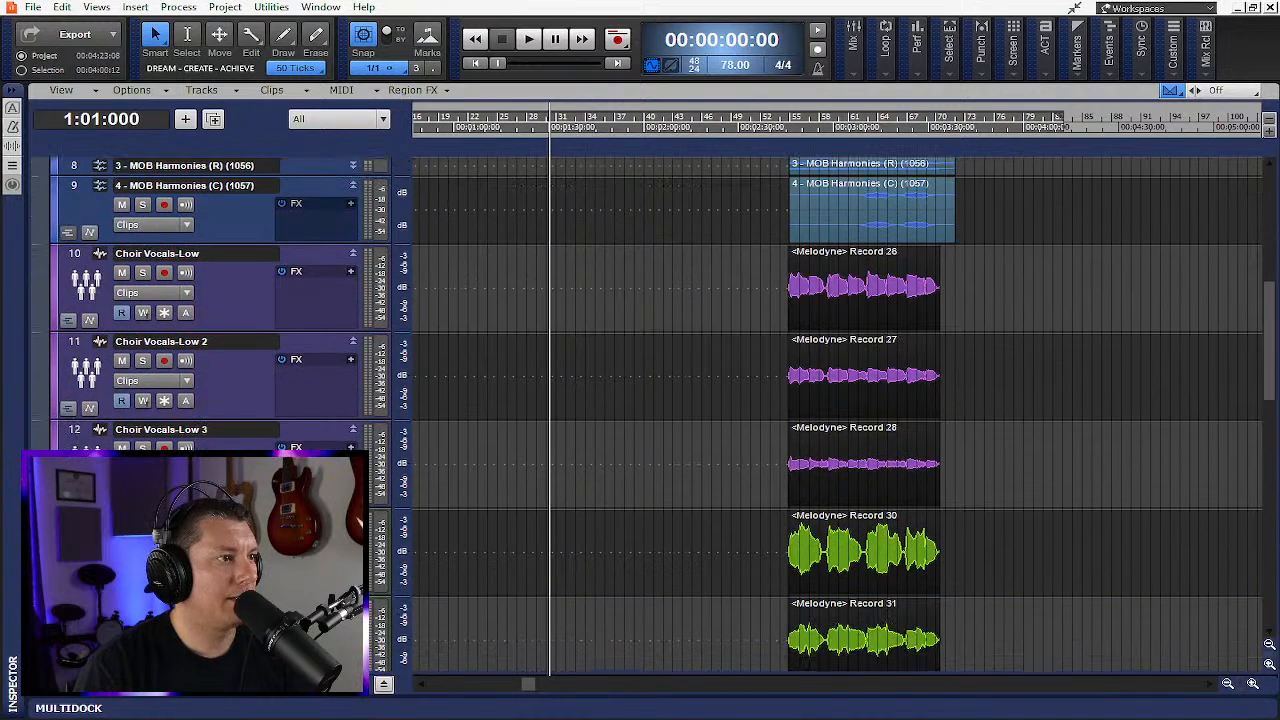
left_click_drag(74, 254, 74, 490)
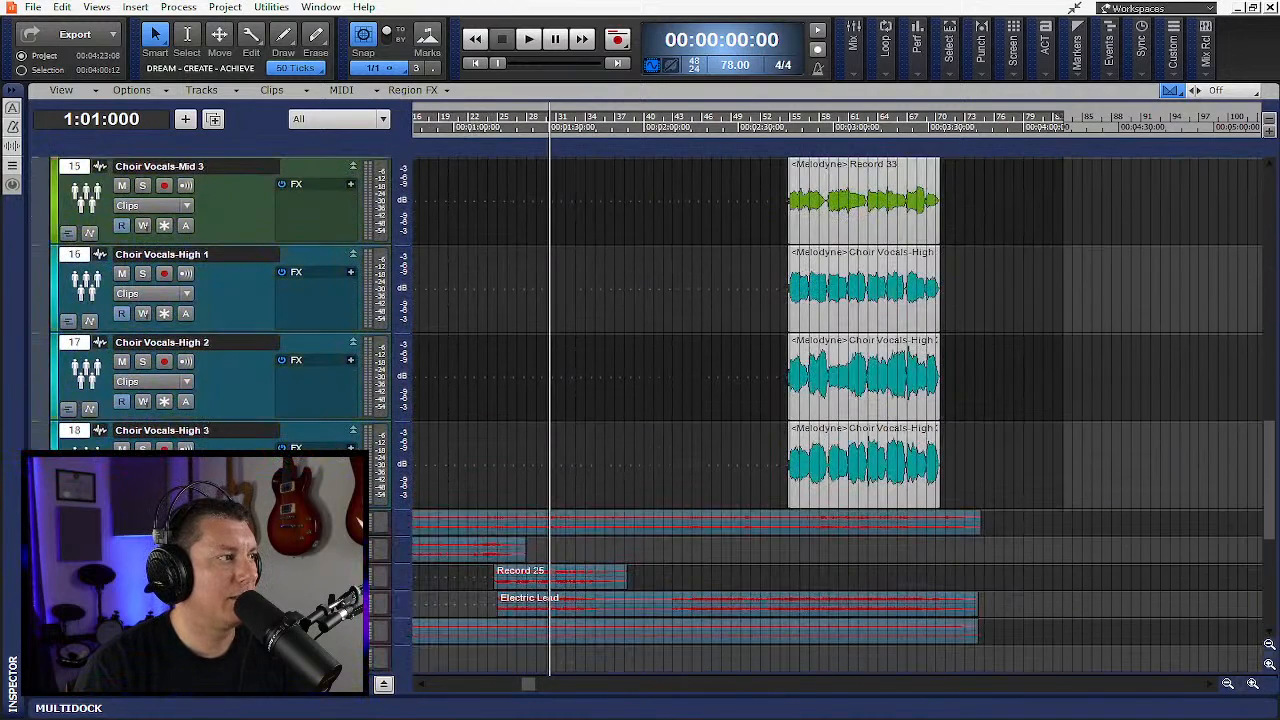
scroll(90, 445, "up", 5)
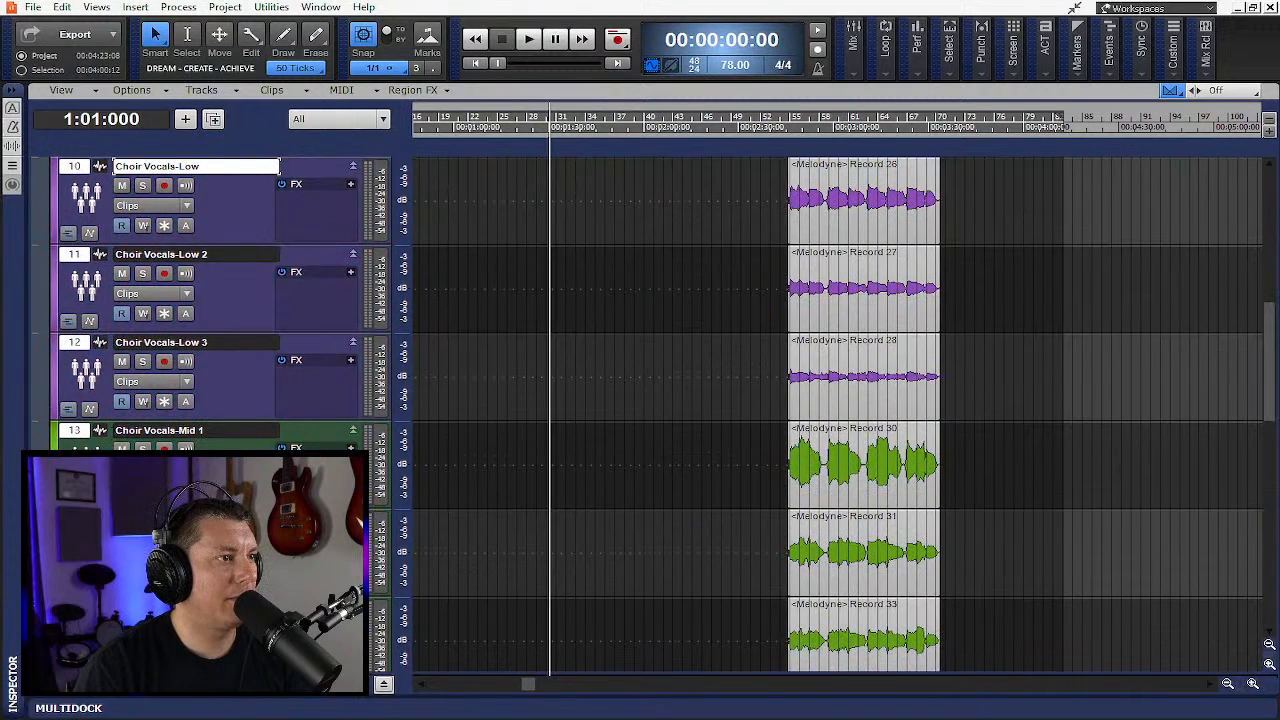
scroll(372, 322, "down", 6)
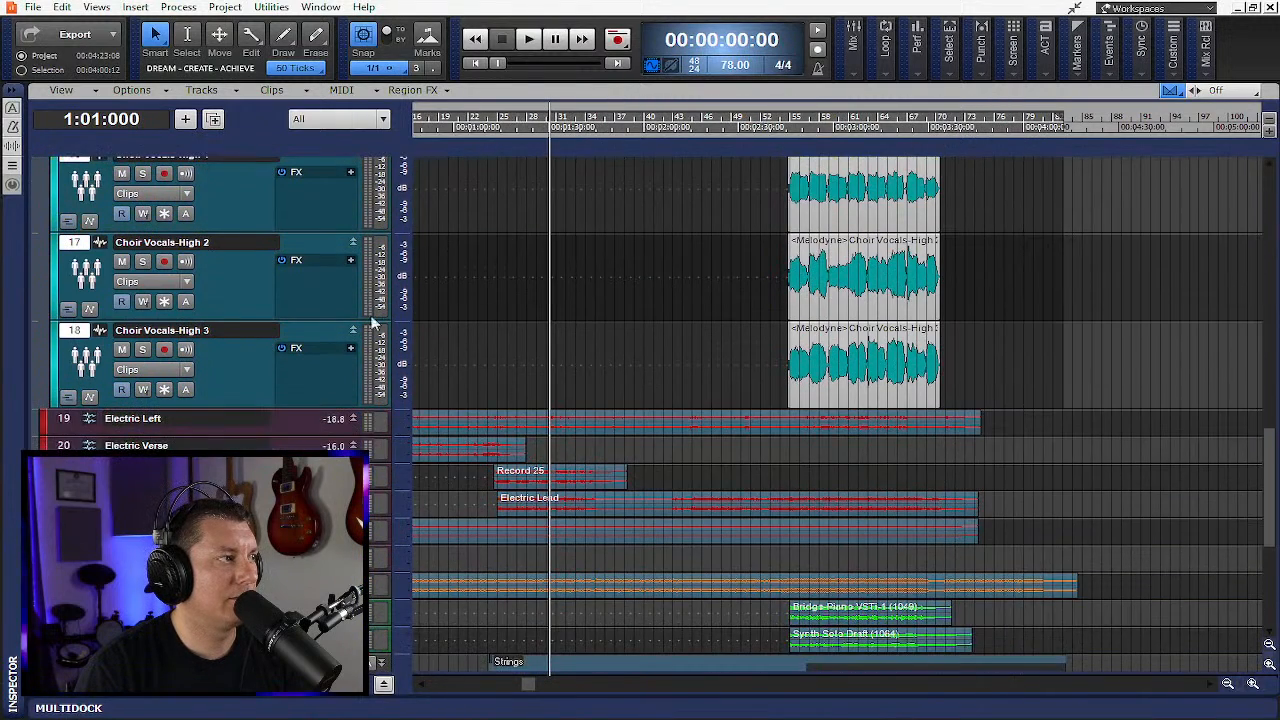
left_click(164, 389)
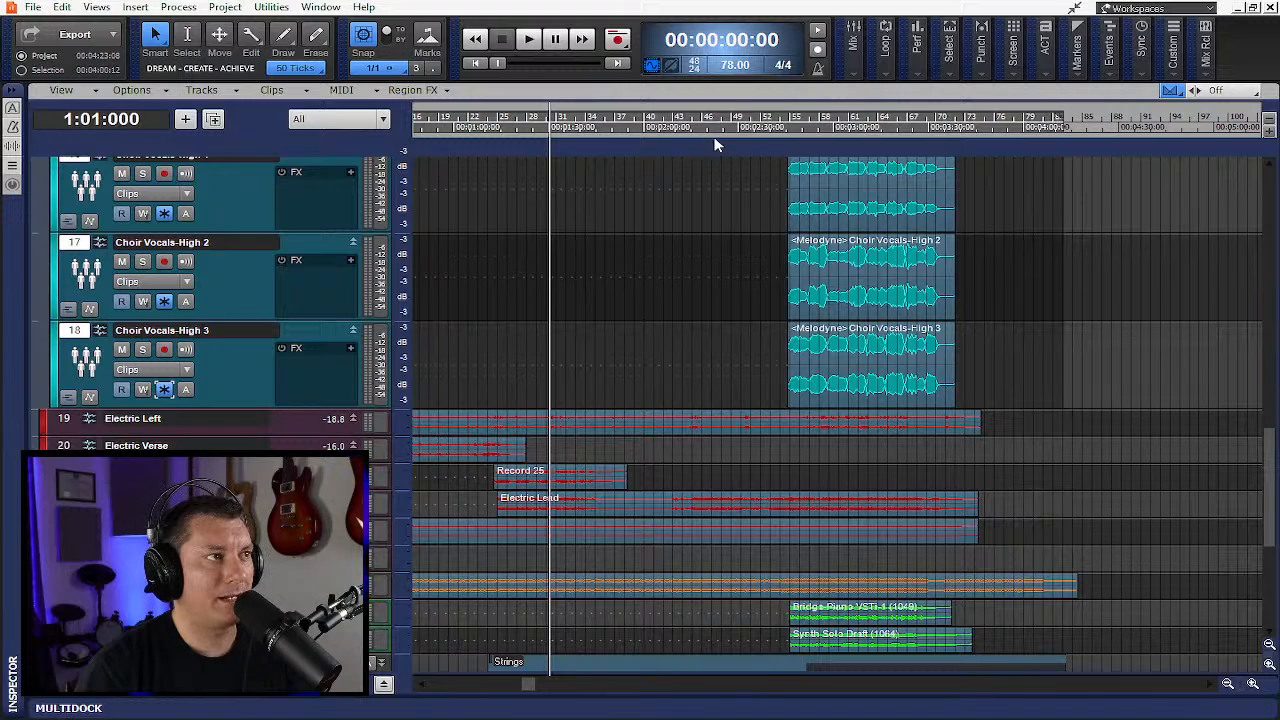
scroll(611, 357, "up", 3)
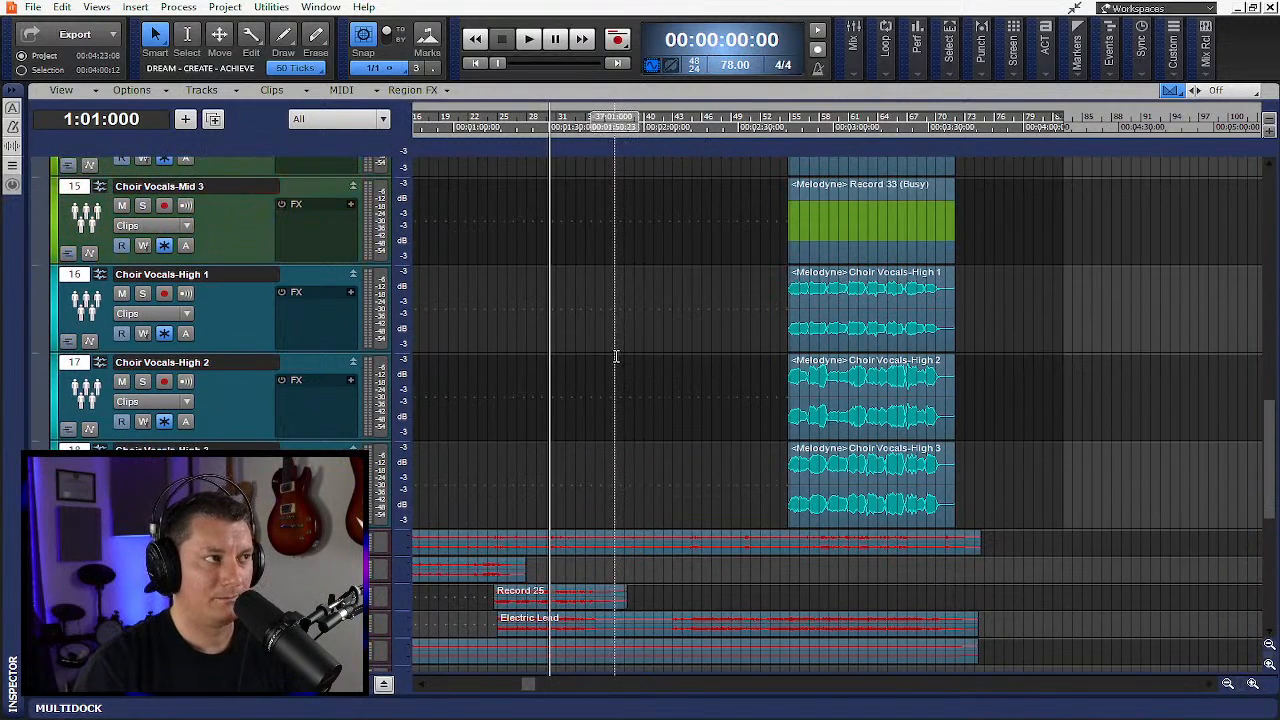
scroll(616, 356, "up", 10)
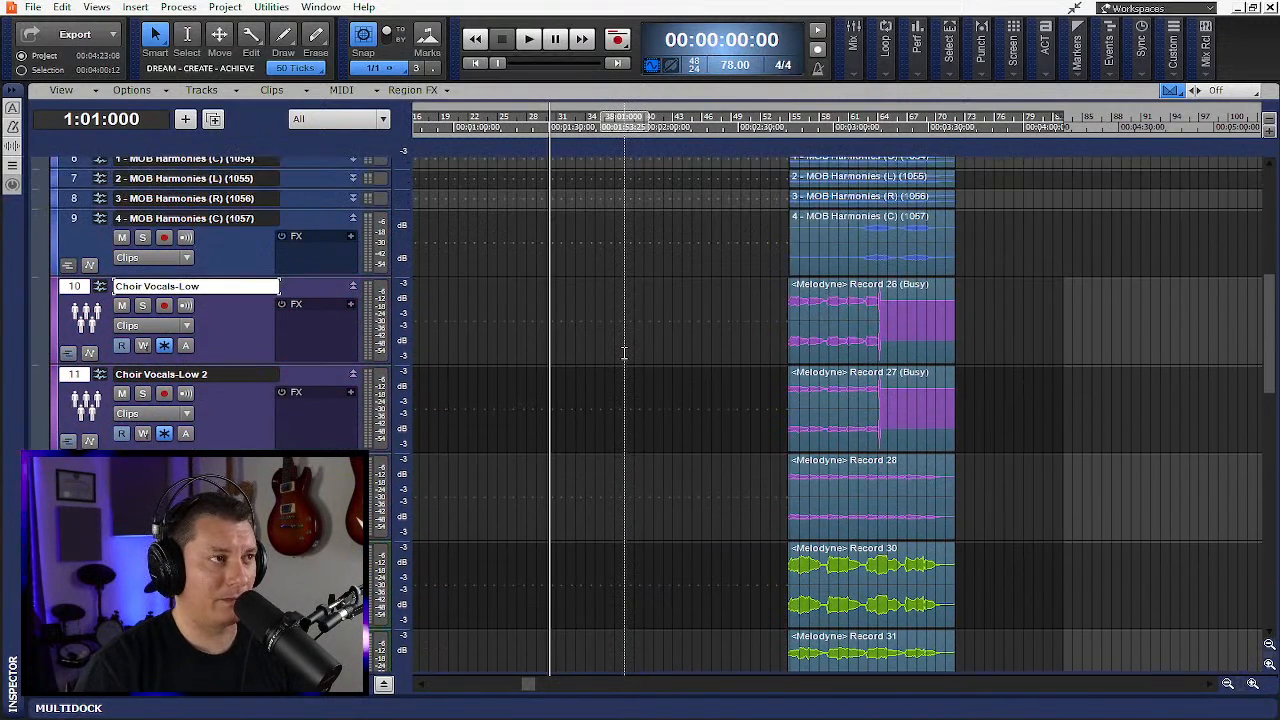
scroll(622, 351, "up", 5)
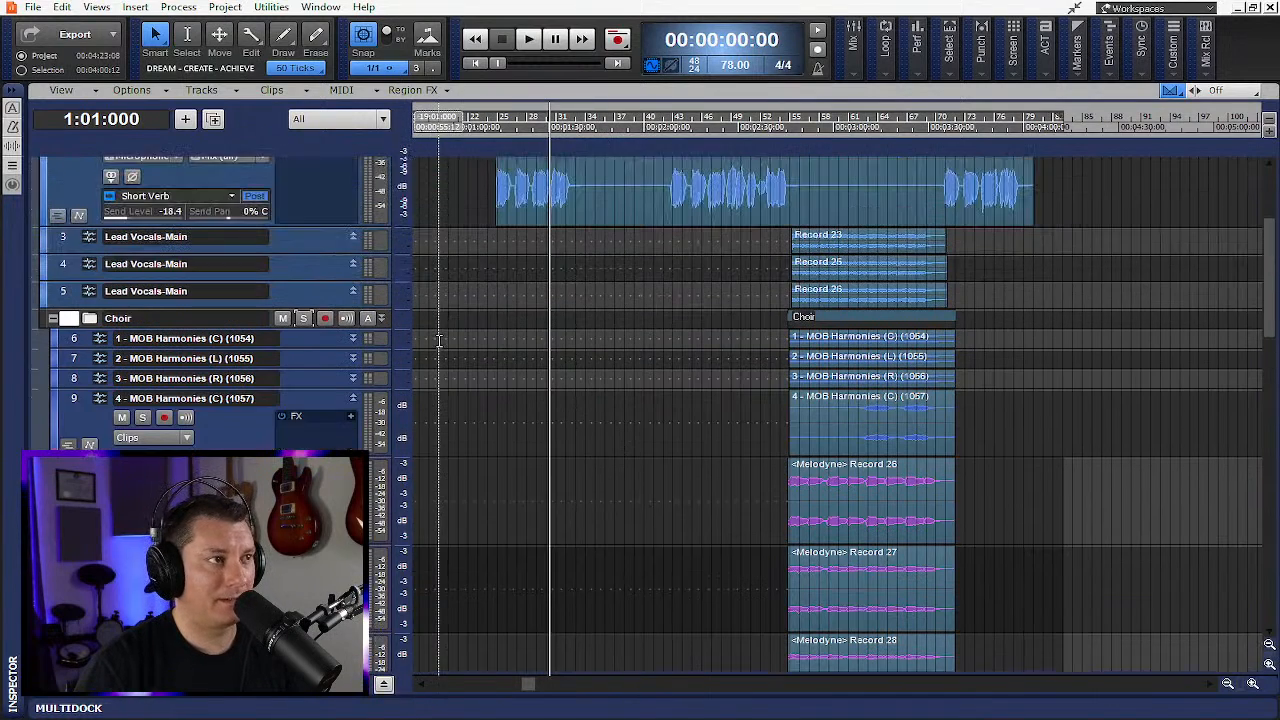
scroll(438, 340, "up", 2)
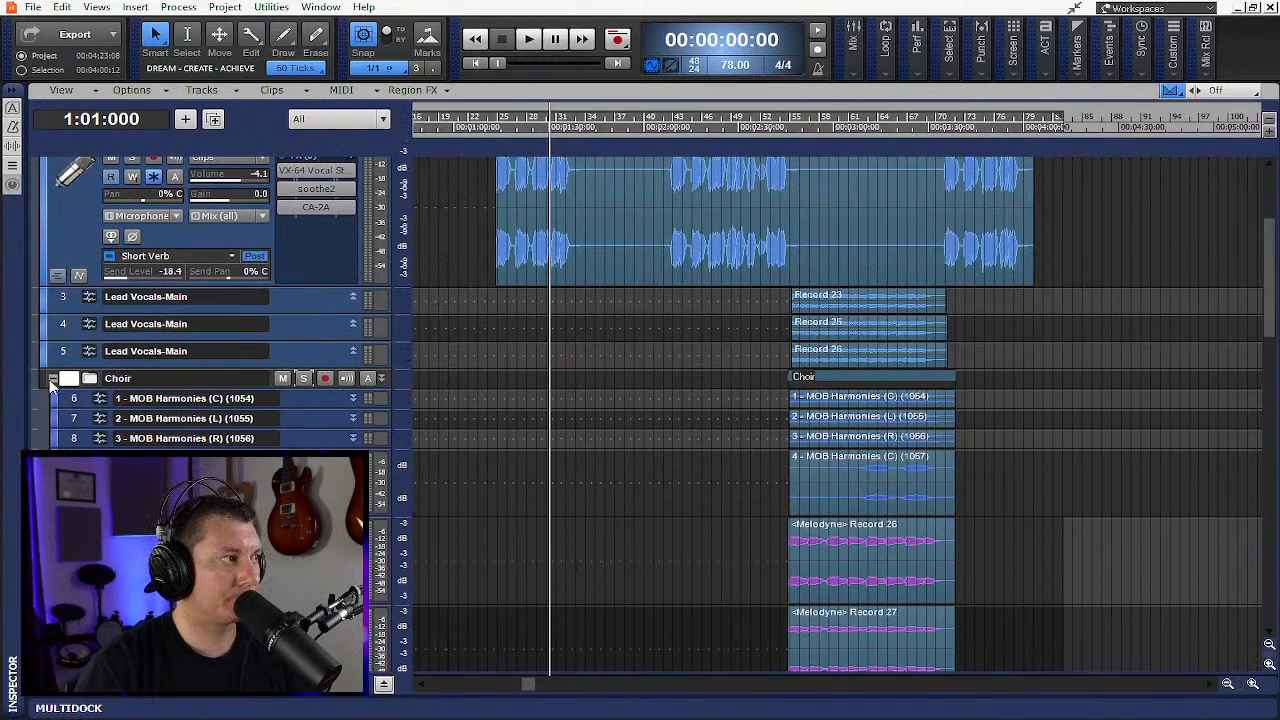
left_click(52, 379)
scroll(365, 375, "down", 10)
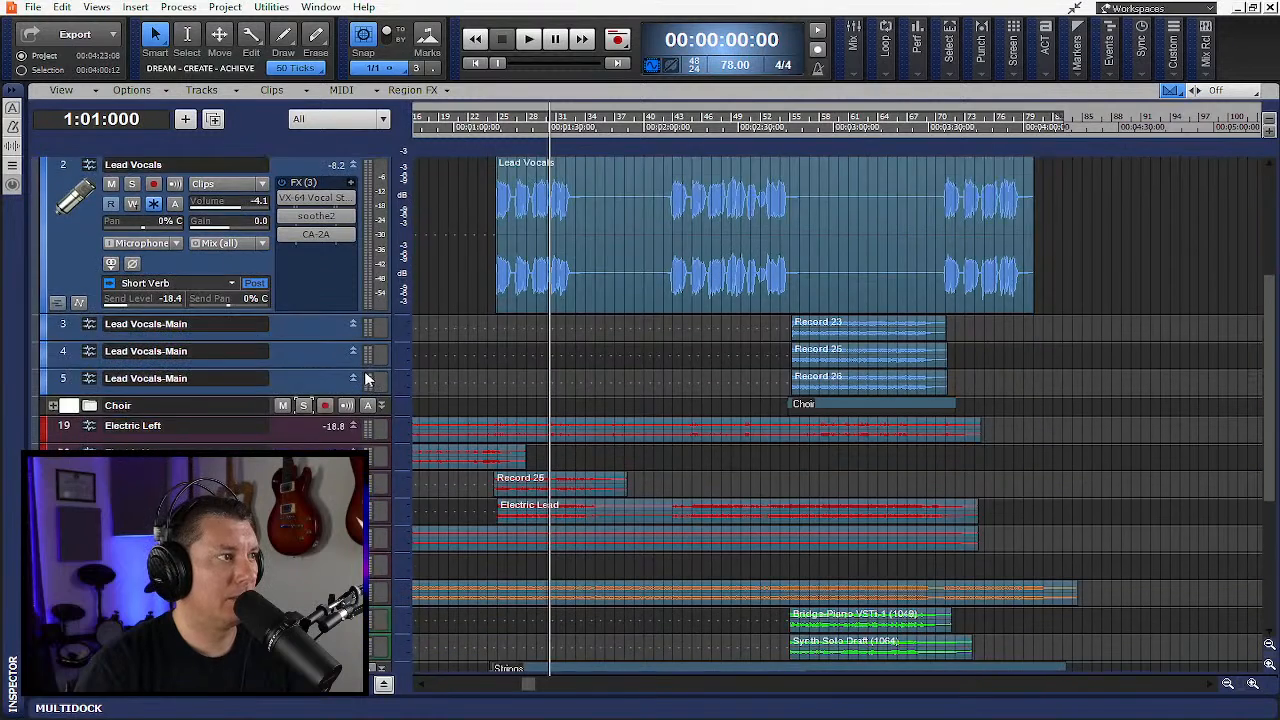
scroll(366, 378, "up", 8)
scroll(366, 378, "up", 2)
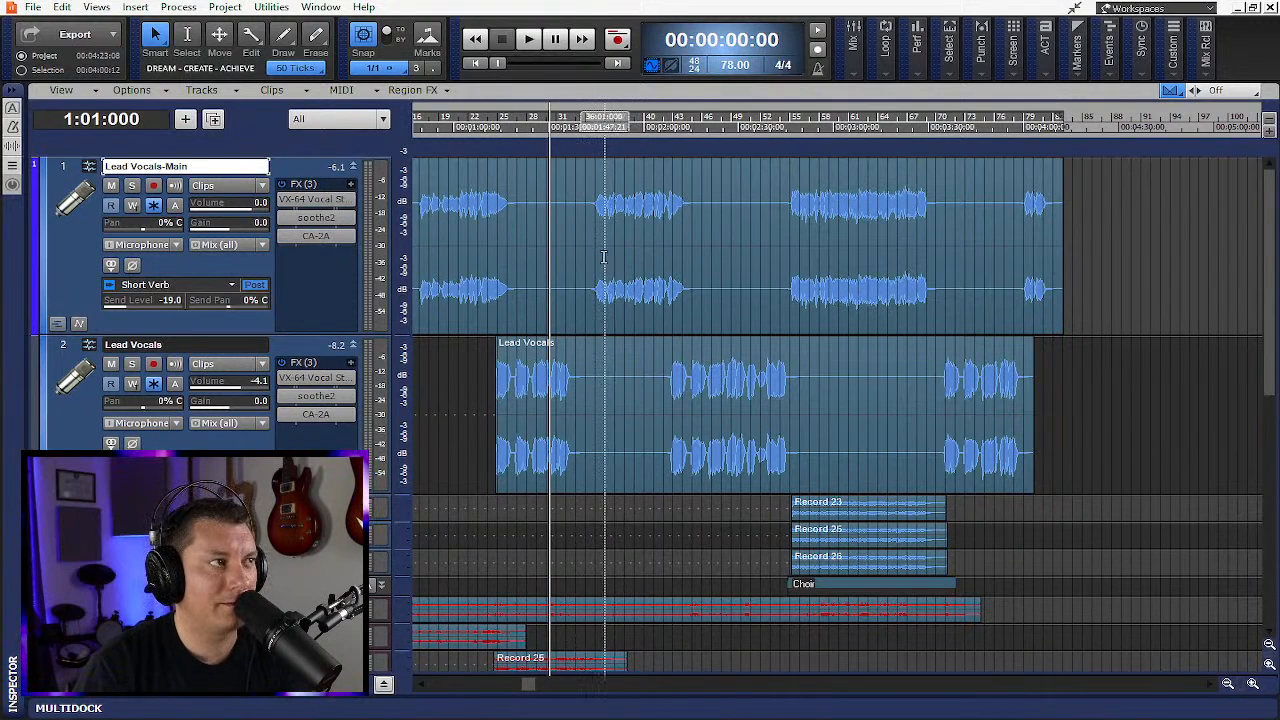
- Audition the vocals from bars 30 and 24, then return the now time to the project start
left_click(548, 145)
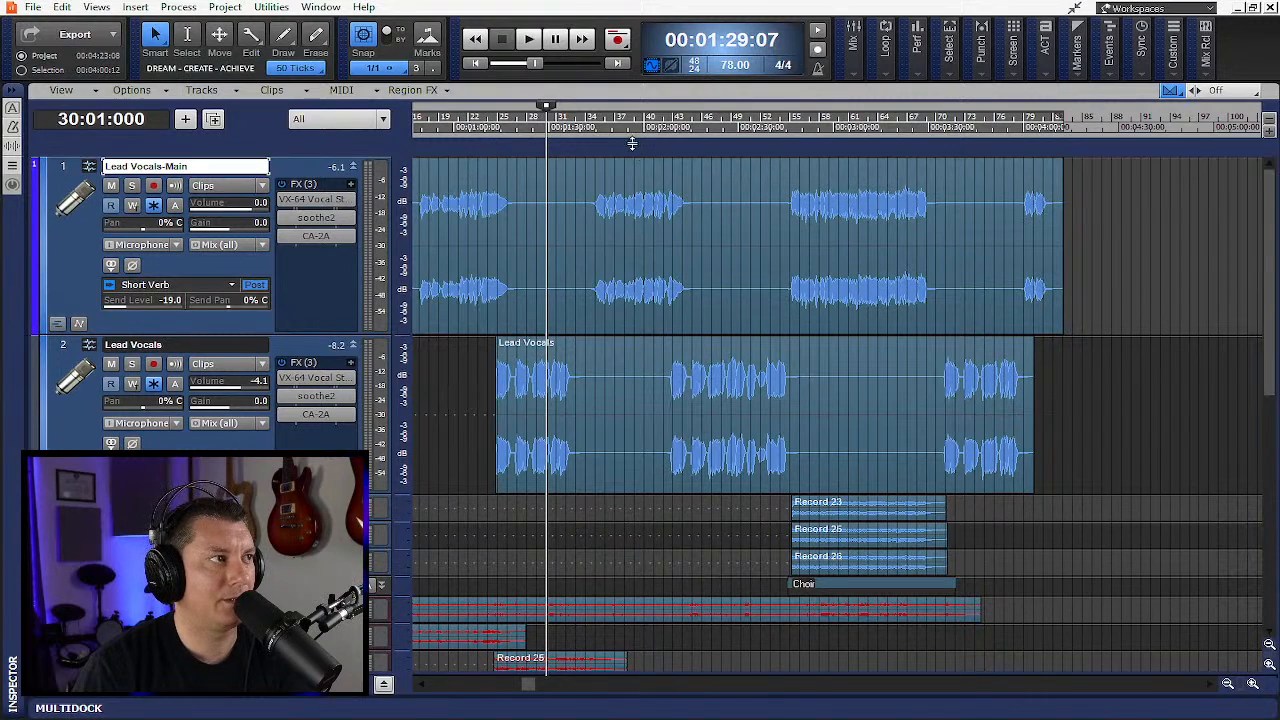
left_click(491, 145)
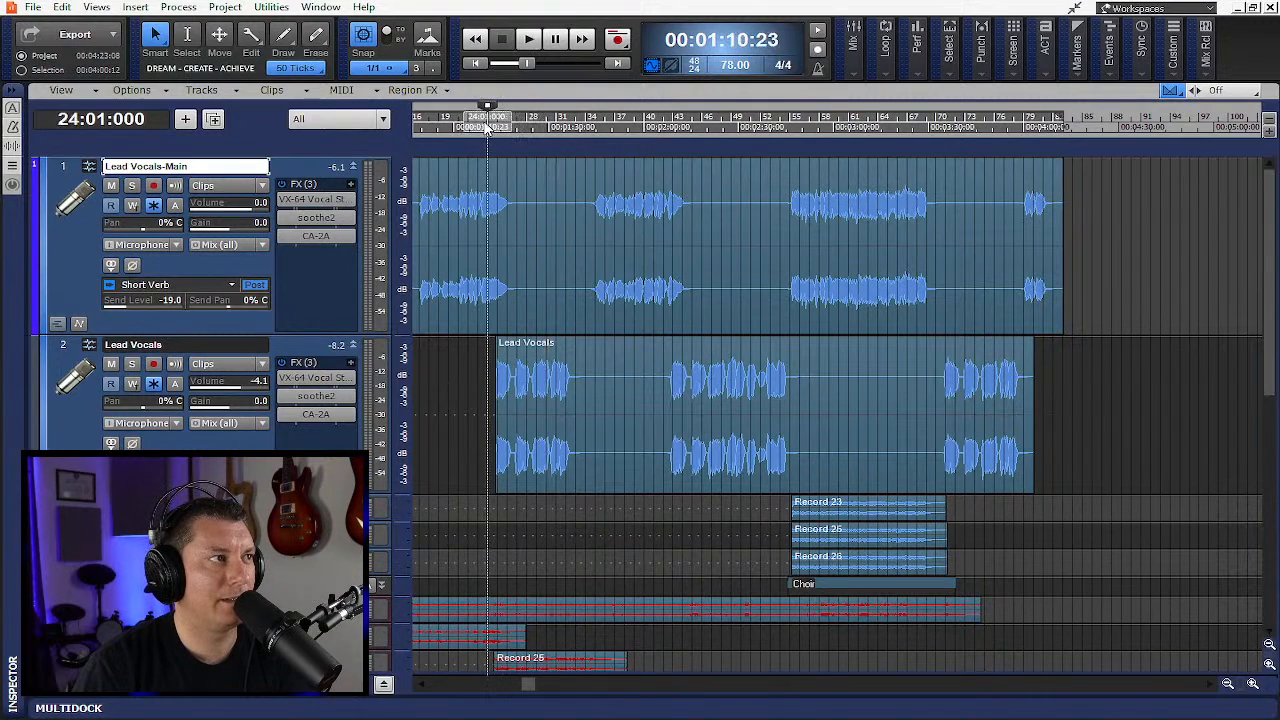
left_click(430, 120)
left_click(476, 64)
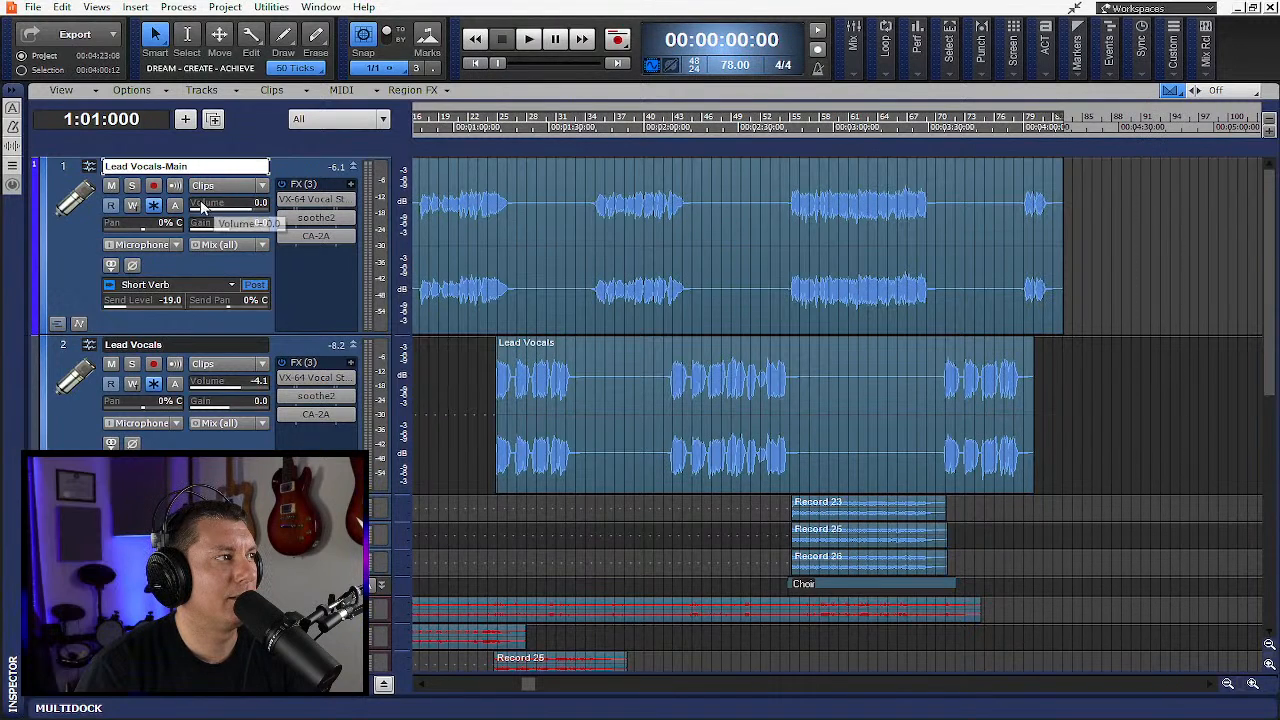
- Duplicate the Lead Vocals-Main track
left_click(60, 170)
right_click(61, 166)
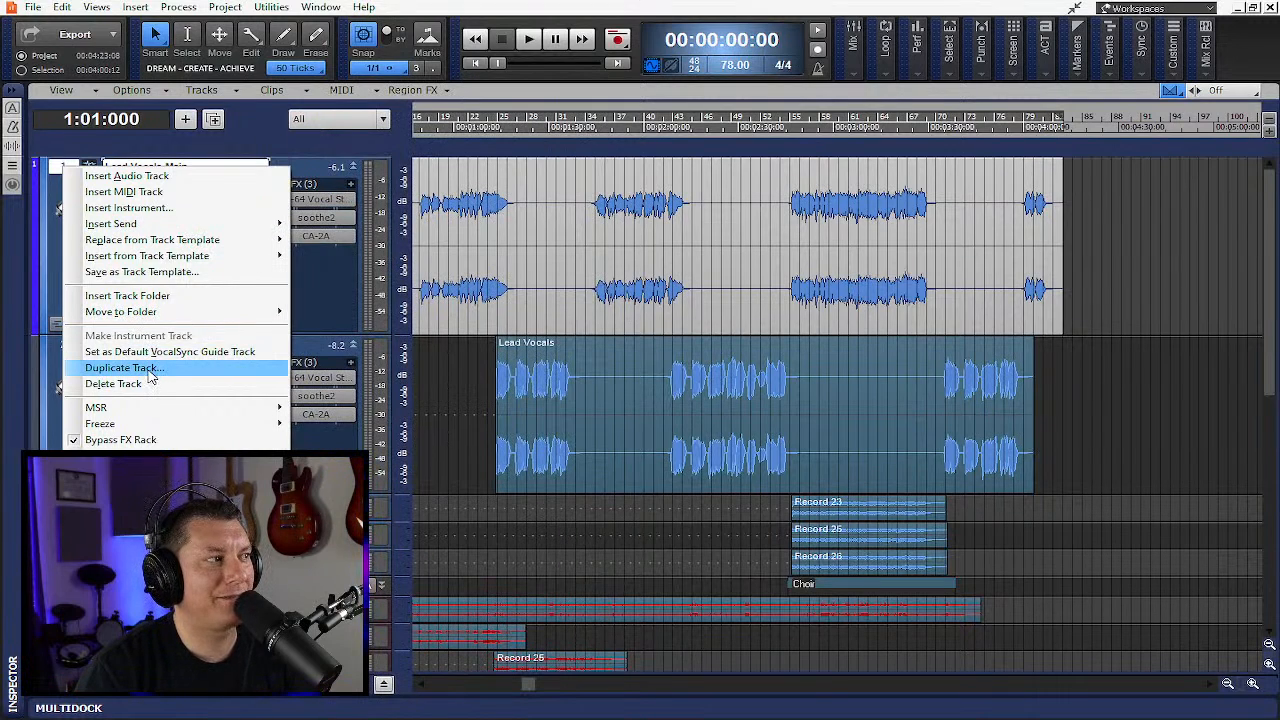
left_click(150, 370)
left_click(604, 457)
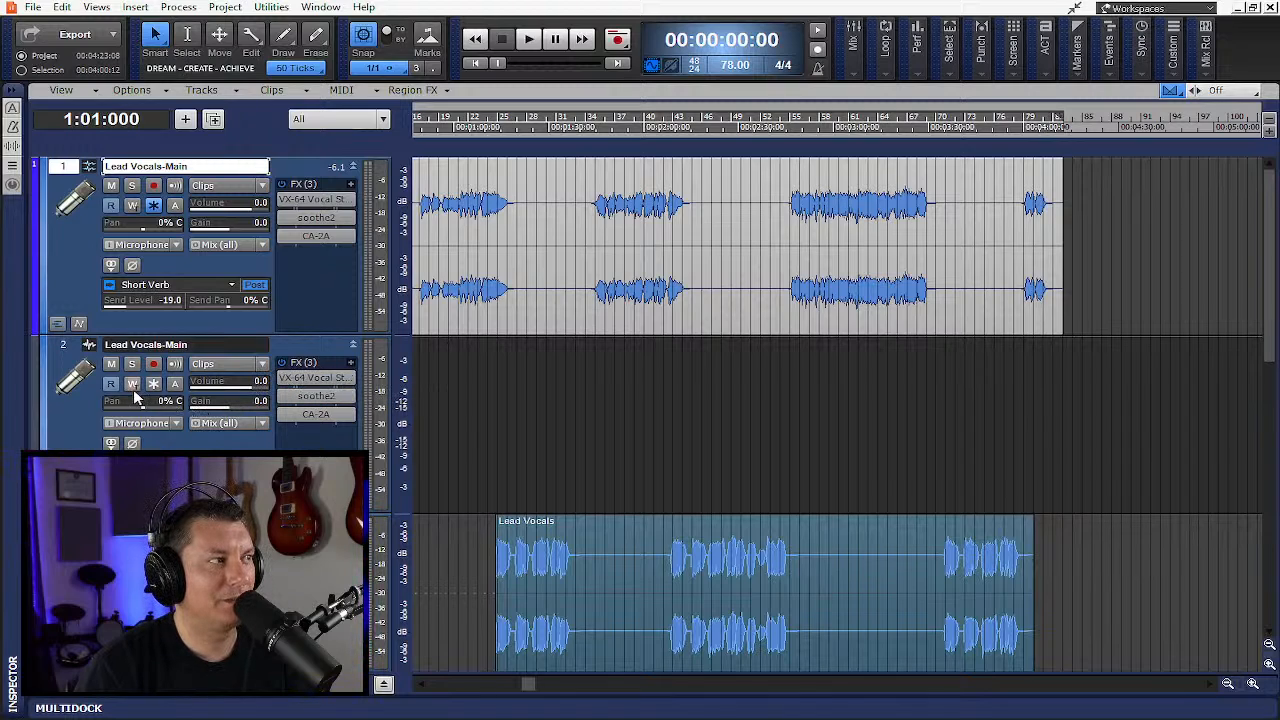
- Mute the original Lead Vocals-Main track
left_click(283, 372)
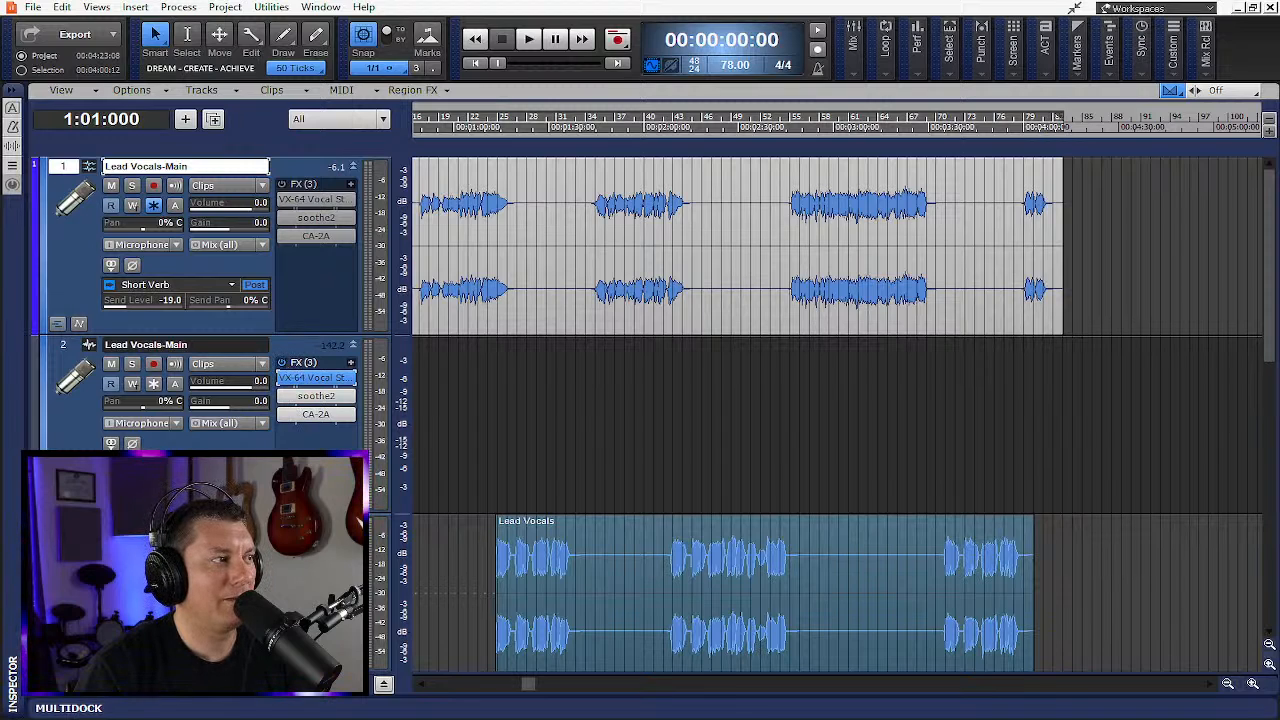
left_click(111, 185)
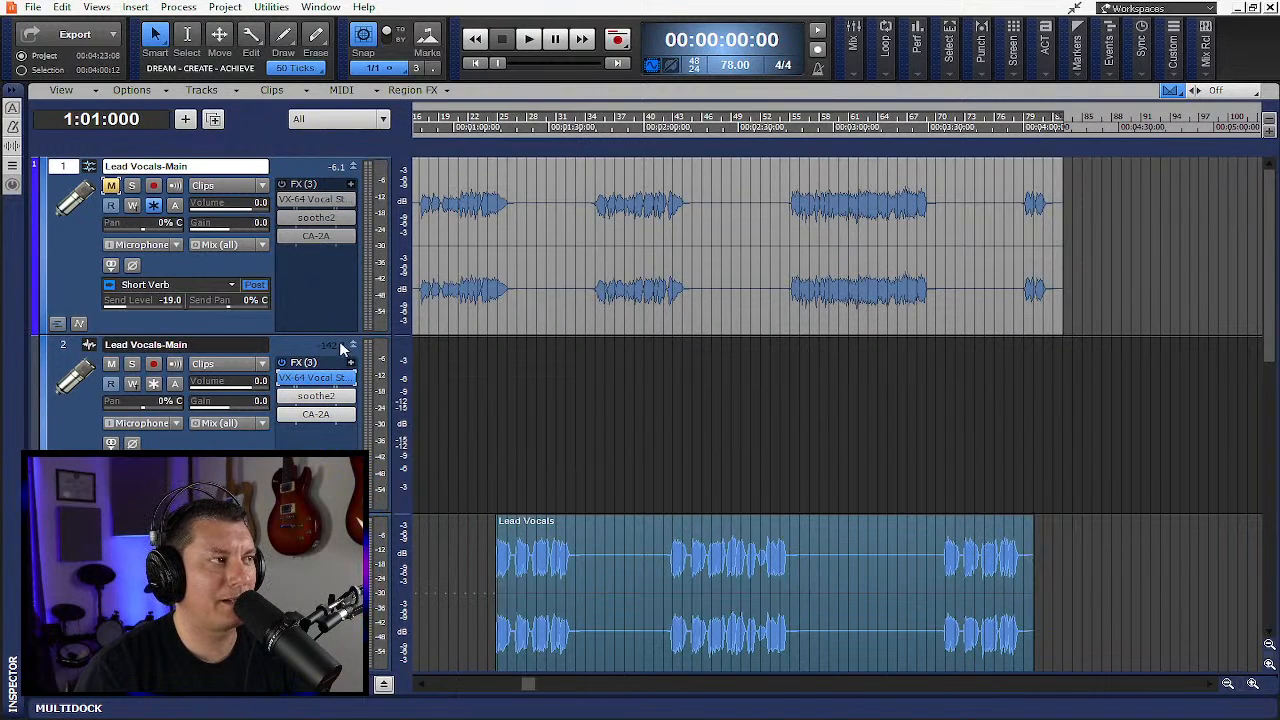
- Resize the tracks so the duplicate Lead Vocals-Main shows its three reverb sends while the others stay compact
left_click_drag(338, 332, 338, 180)
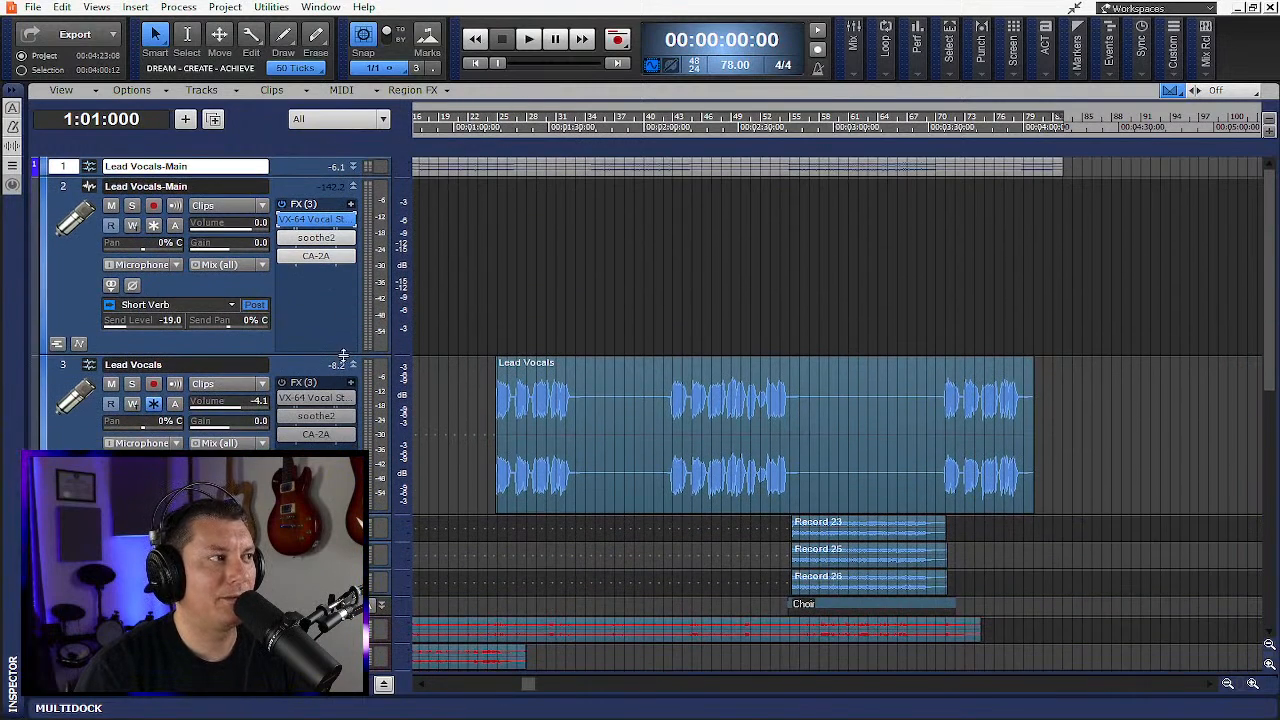
left_click_drag(343, 355, 343, 421)
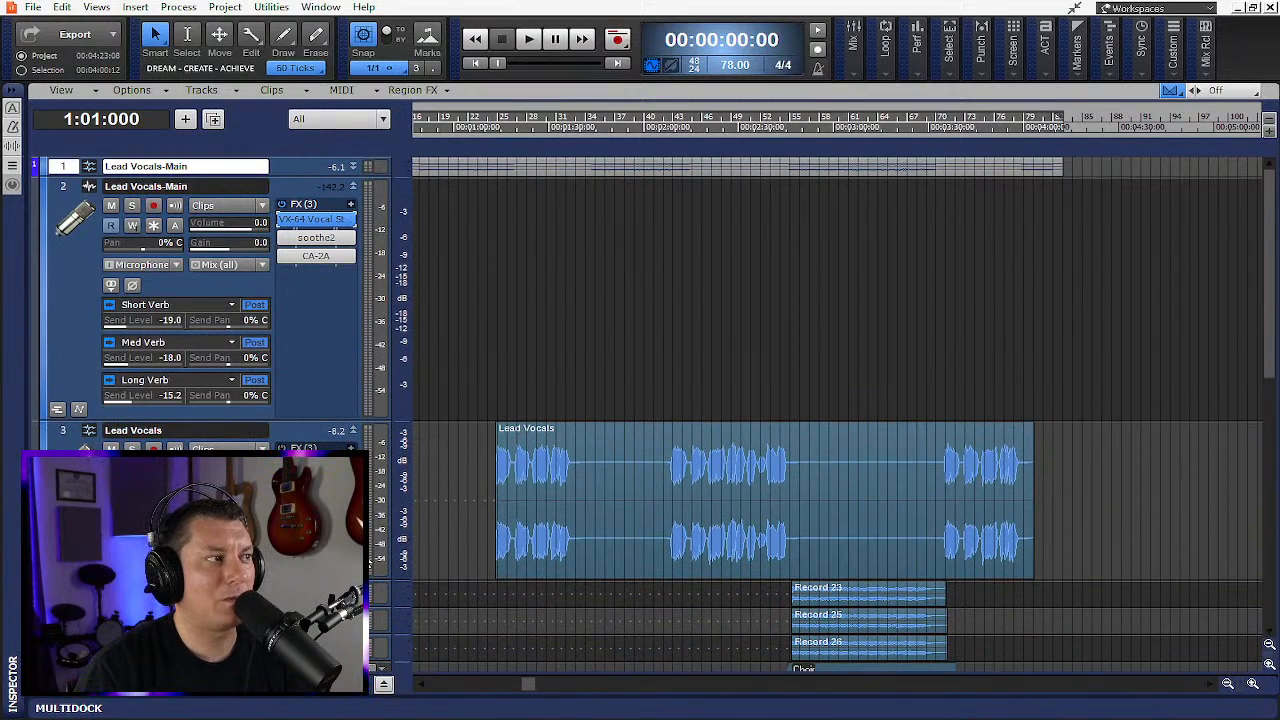
left_click_drag(357, 579, 357, 430)
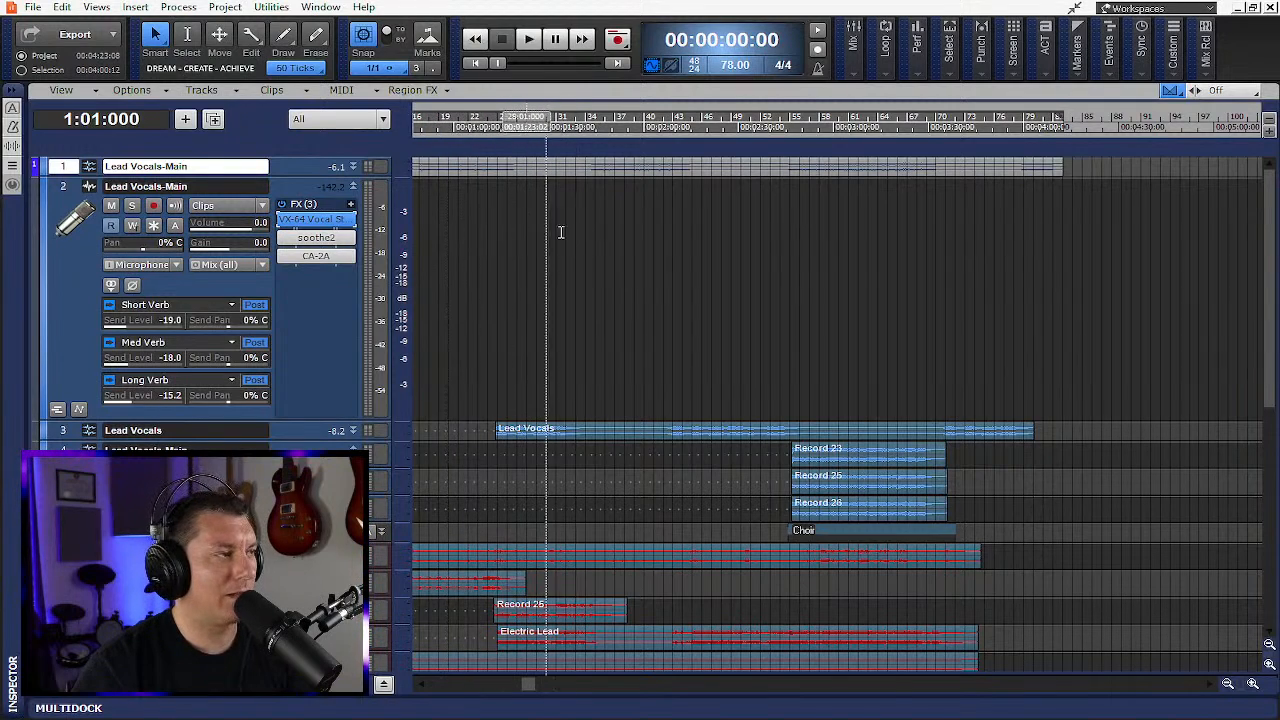
- Arm the duplicate Lead Vocals-Main track for recording and switch the recording mode to Comping
left_click(153, 205)
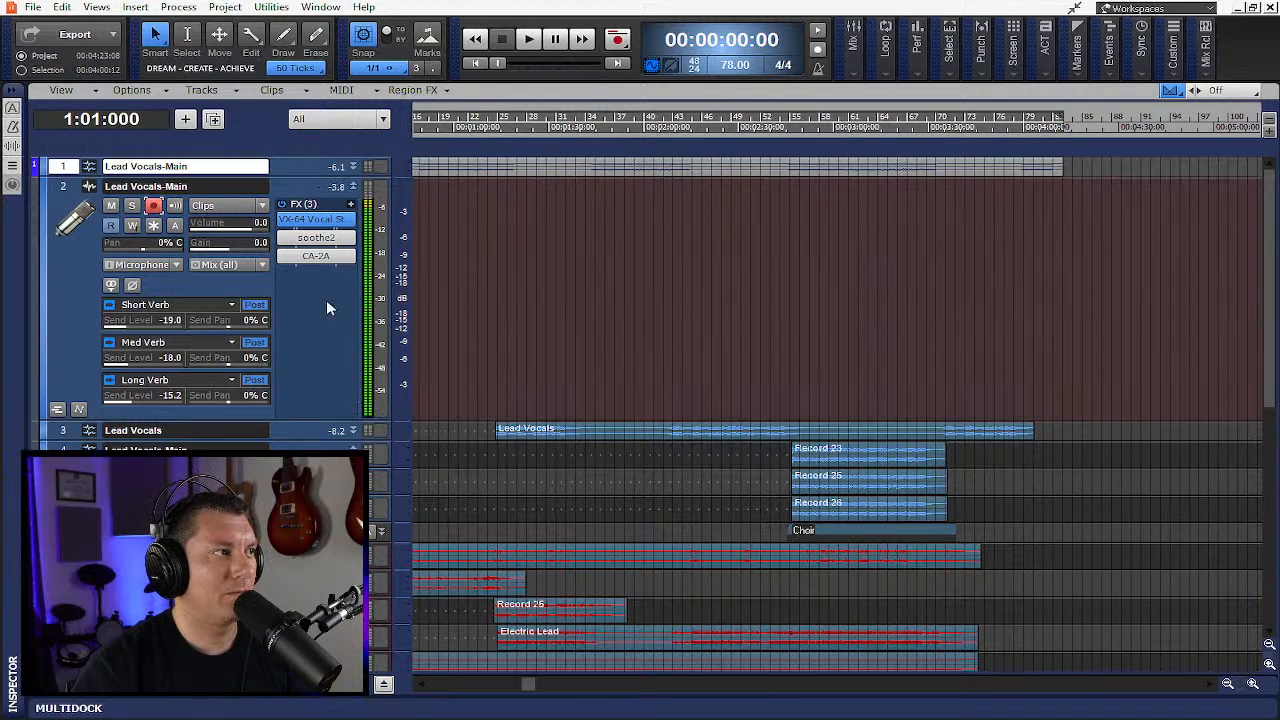
right_click(619, 44)
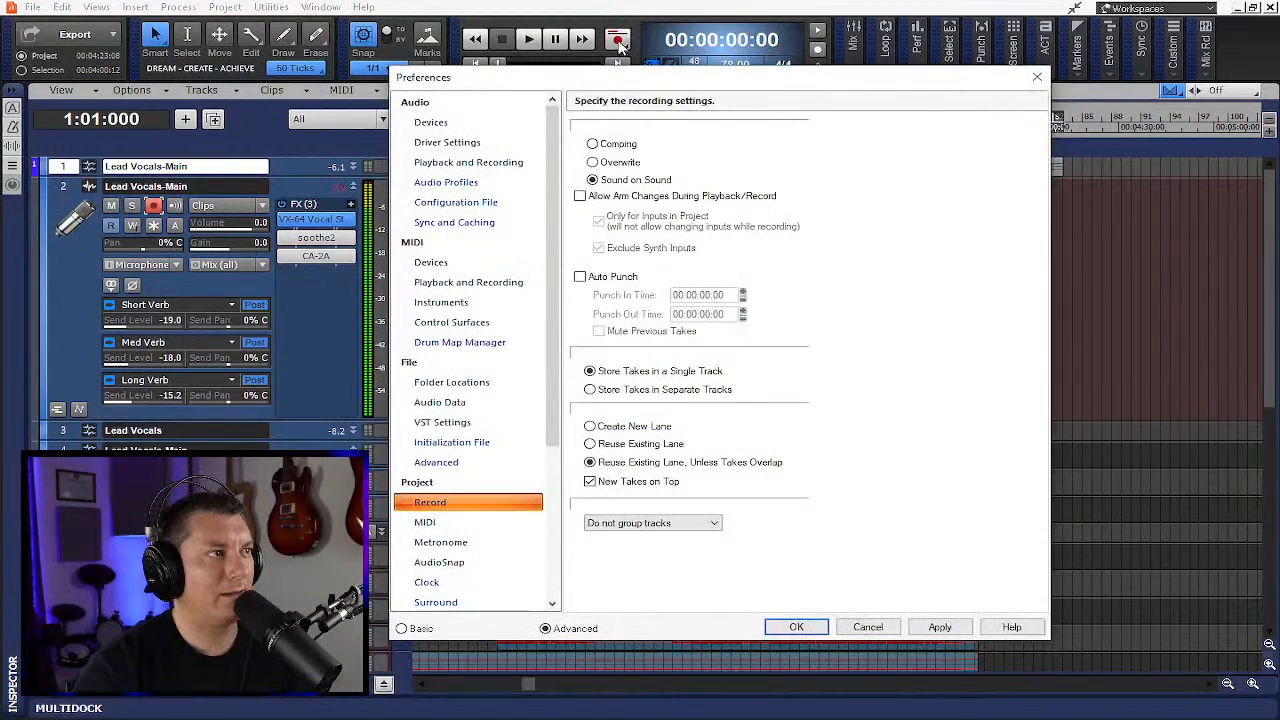
left_click(592, 144)
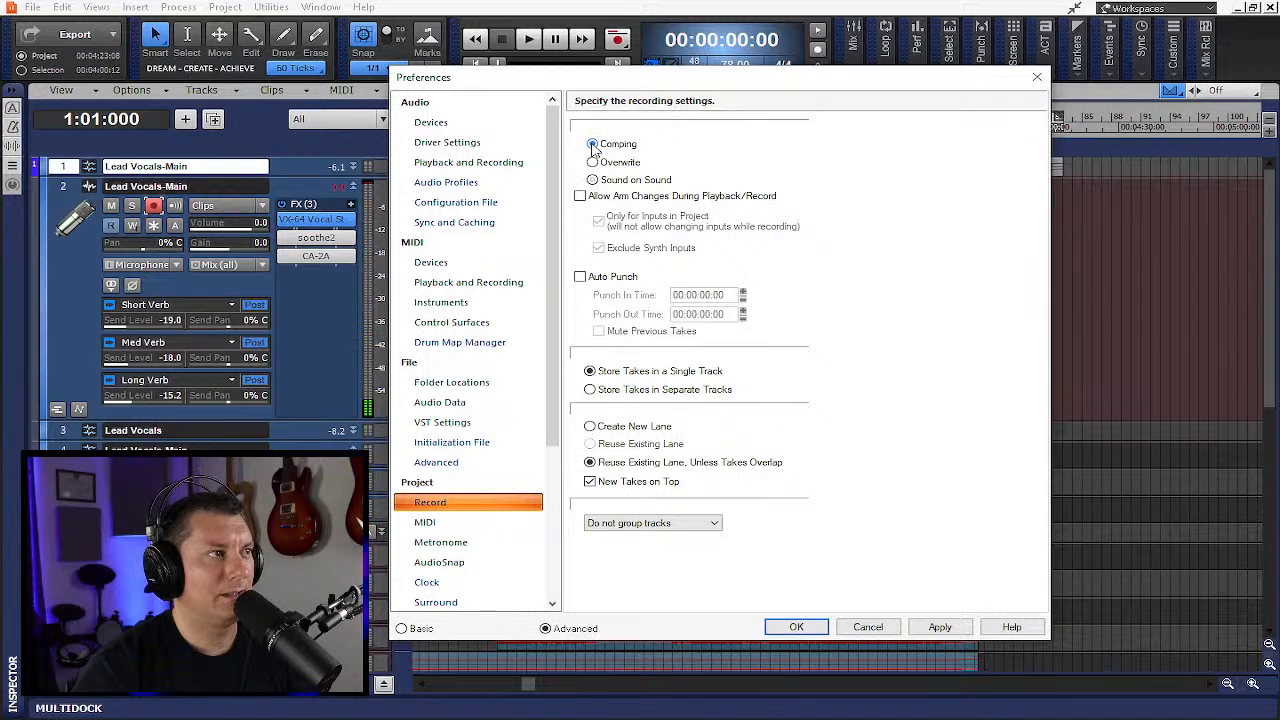
left_click(938, 627)
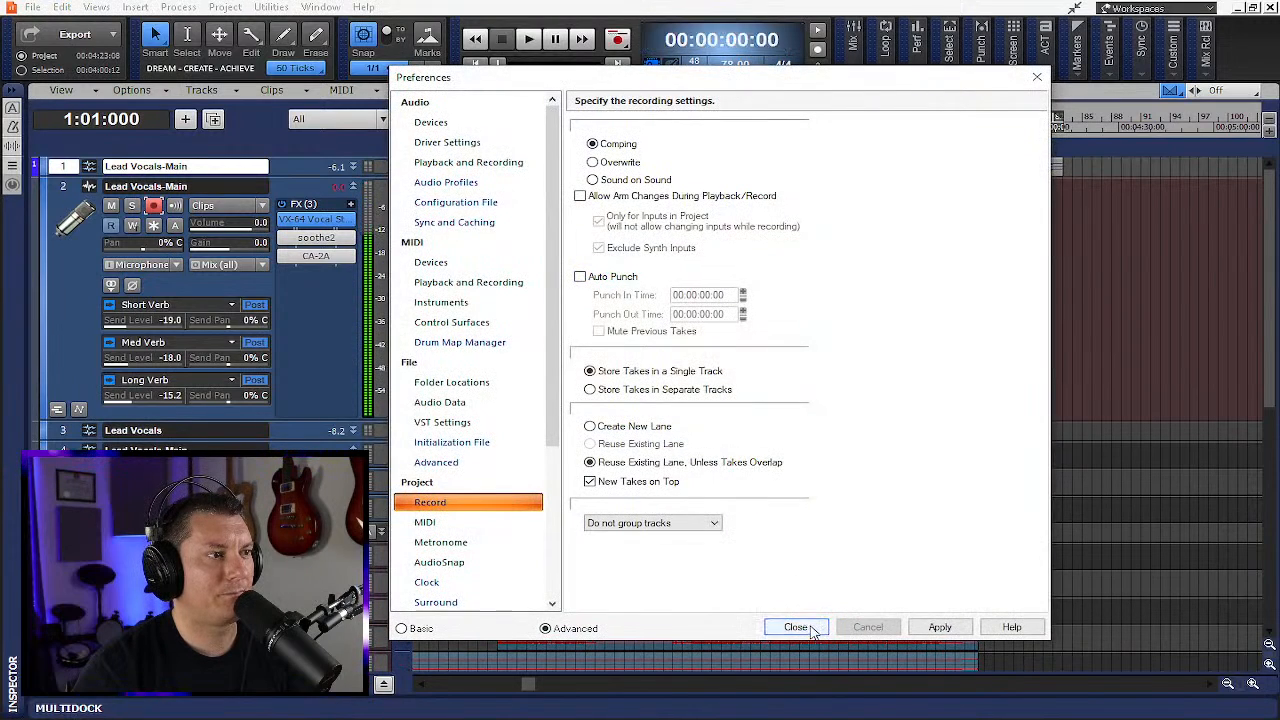
left_click(796, 627)
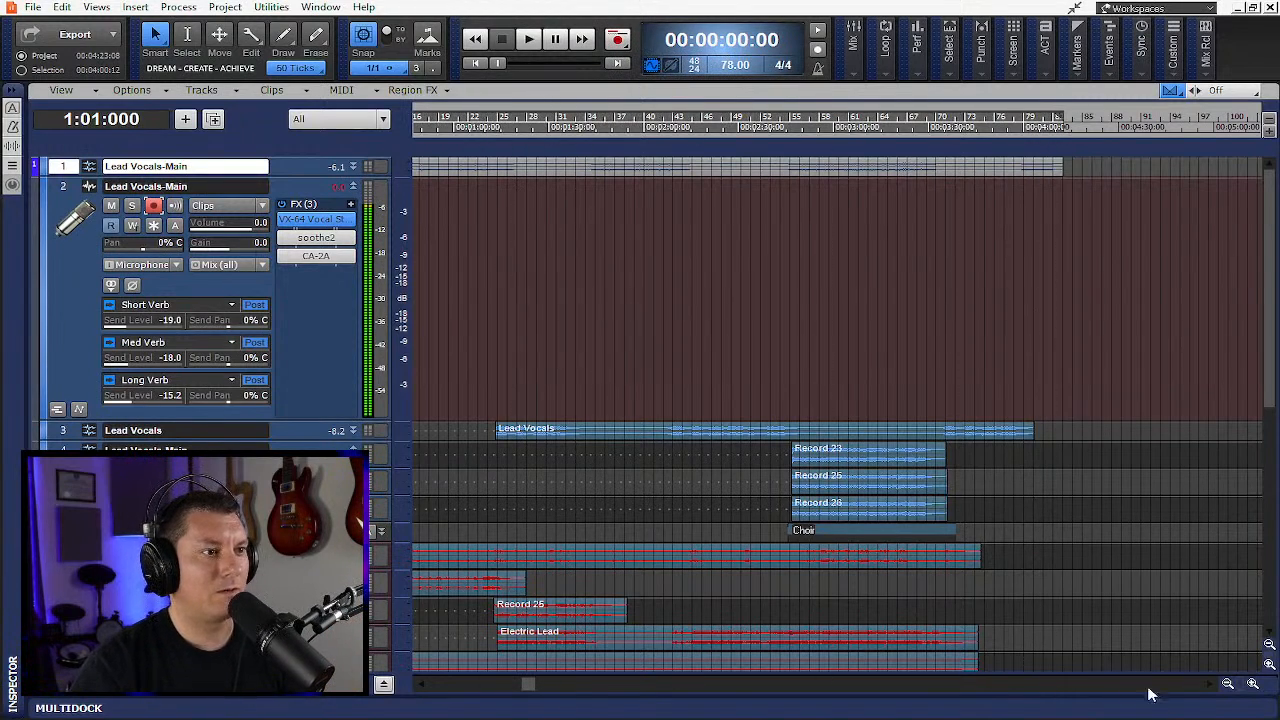
- Enlarge the original Lead Vocals-Main track and set a loop region around its vocal phrase
left_click_drag(301, 180, 301, 367)
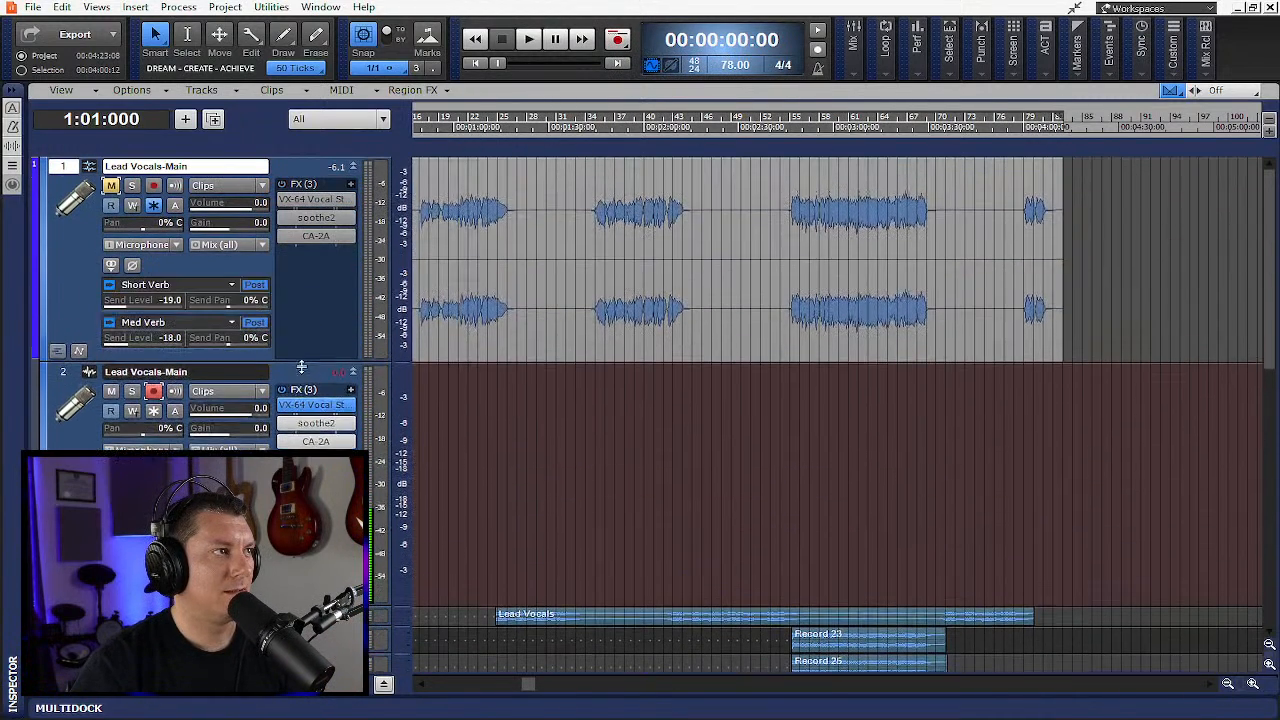
left_click(1253, 685)
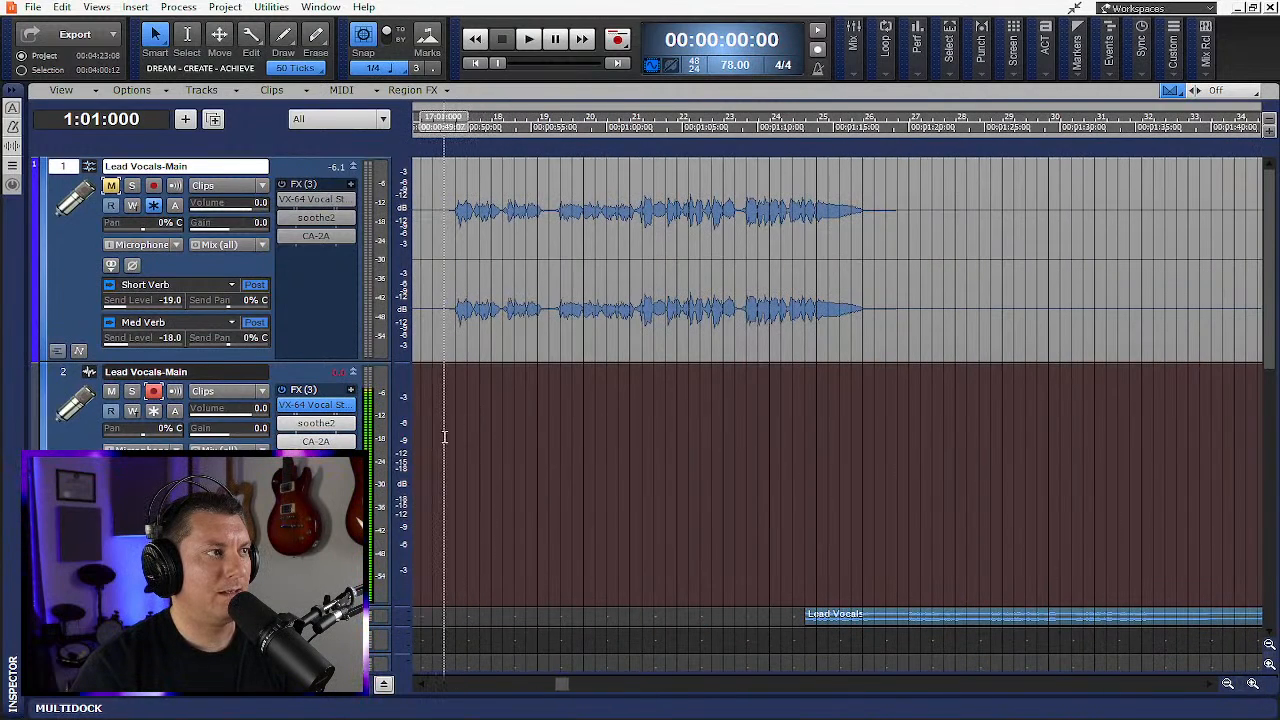
left_click_drag(444, 436, 900, 482)
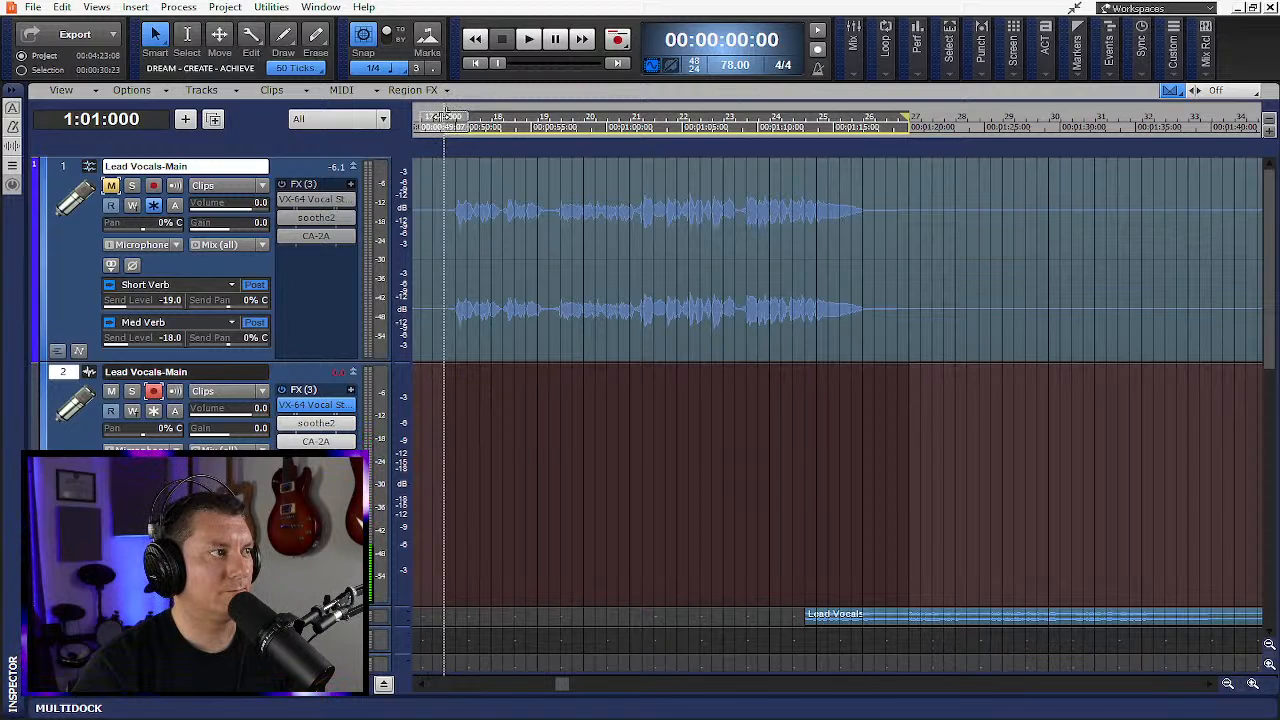
left_click_drag(445, 117, 585, 136)
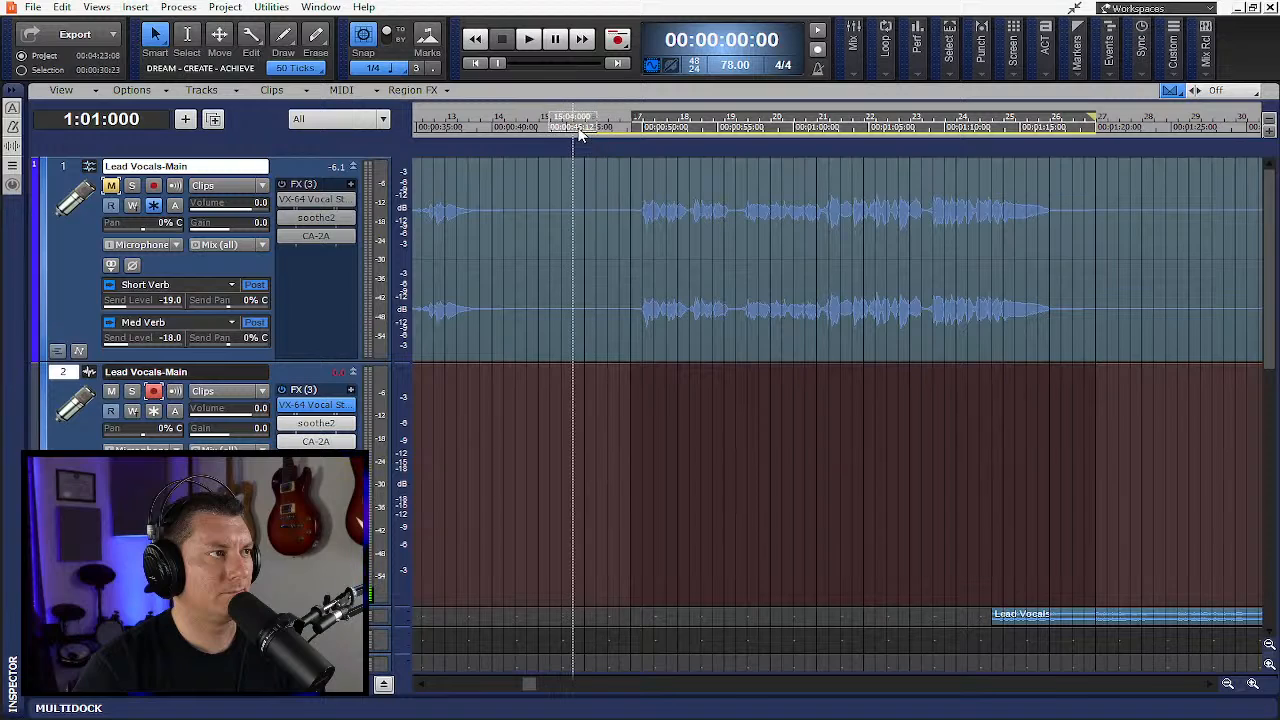
- Play the loop briefly from the start of the vocal phrase
left_click(621, 131)
key("space")
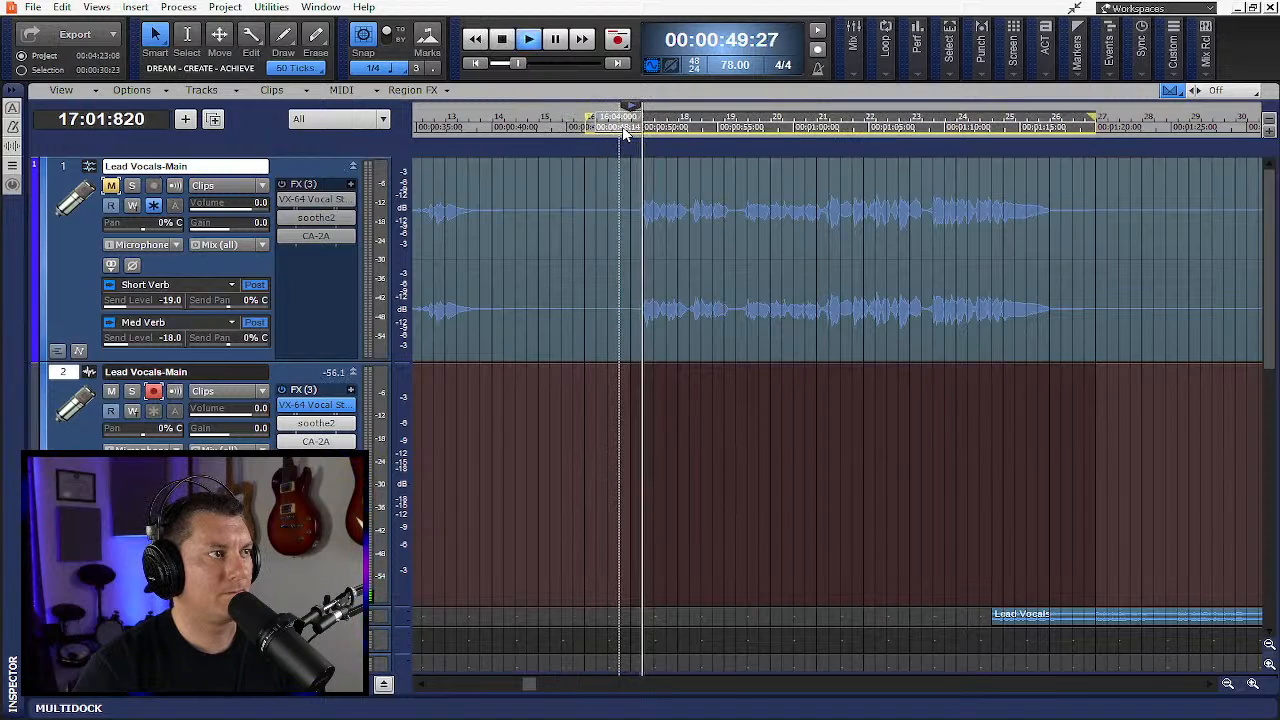
key("space")
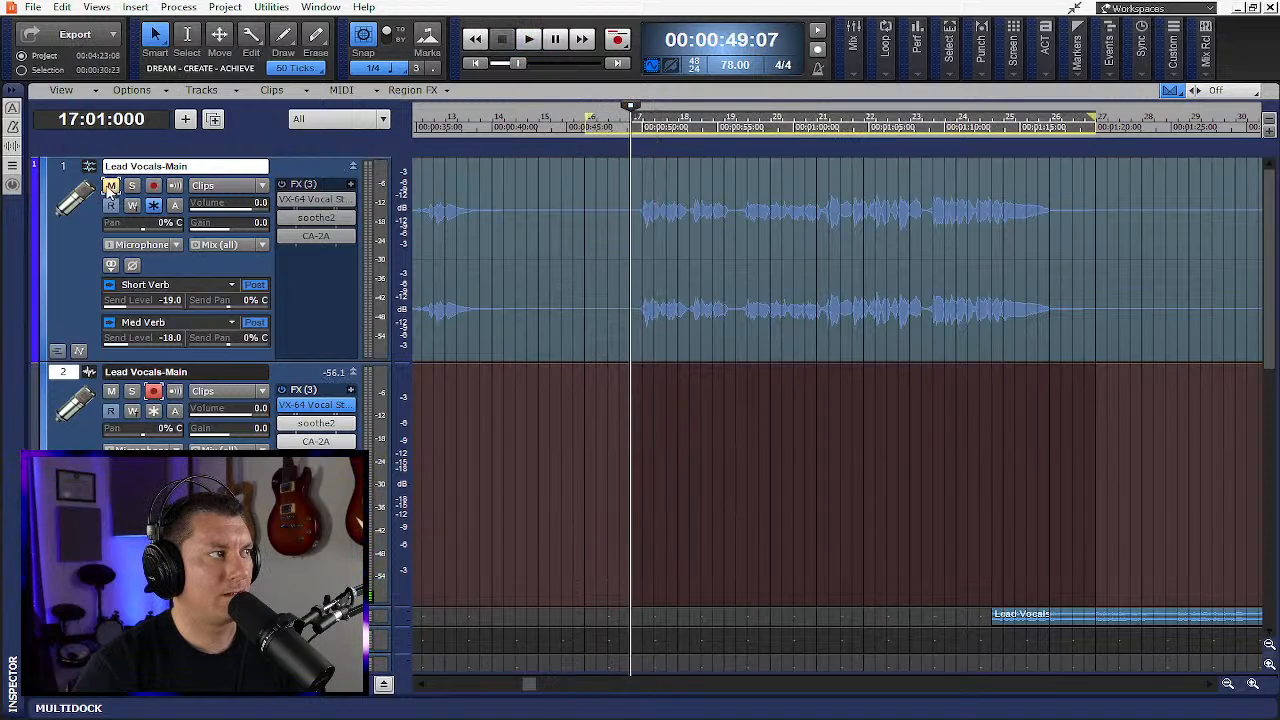
- Unmute the original Lead Vocals-Main track and play the loop again to hear it
left_click(110, 186)
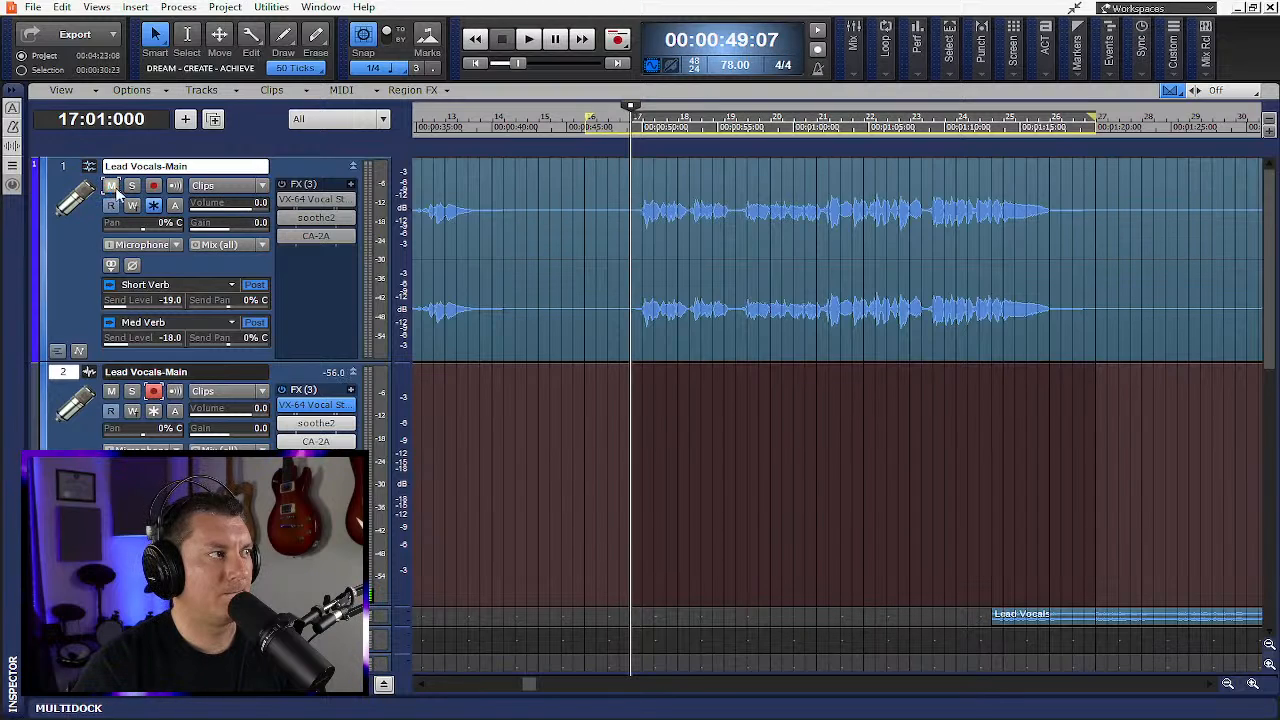
key("space")
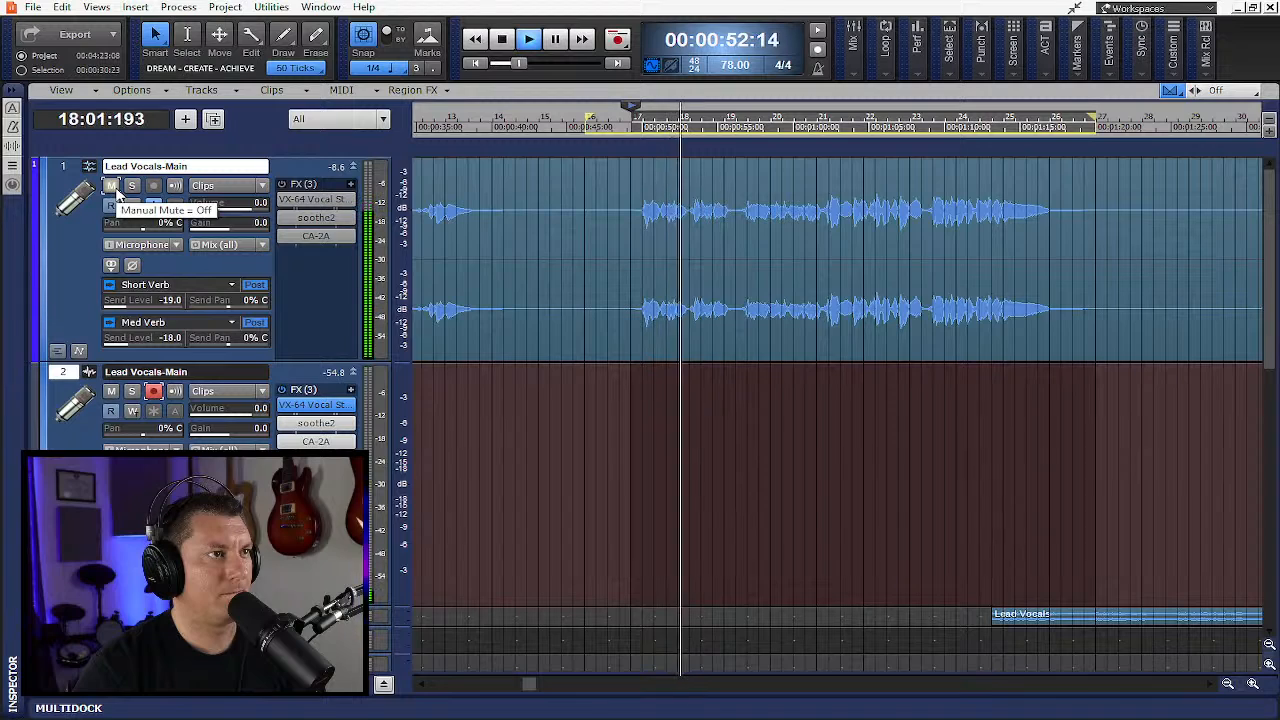
key("space")
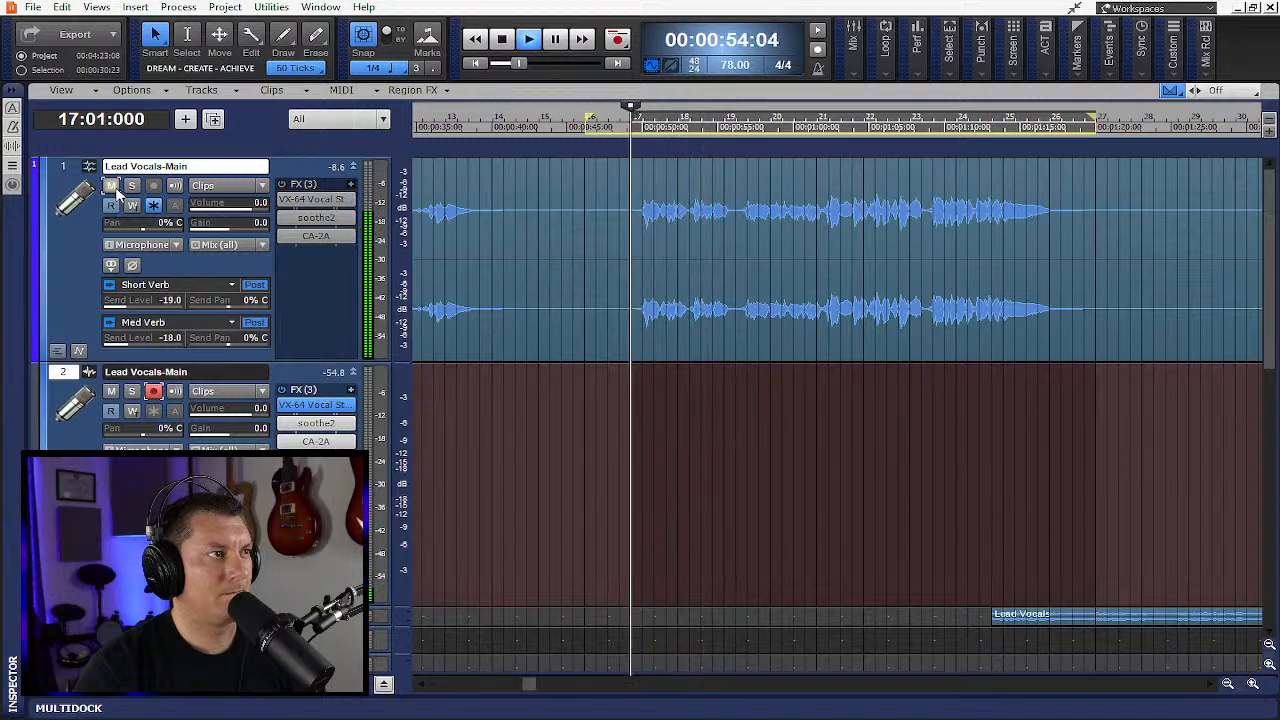
- Move the loop start to bar 4, record a short test take on the duplicate track, and undo it
left_click_drag(869, 133, 843, 200)
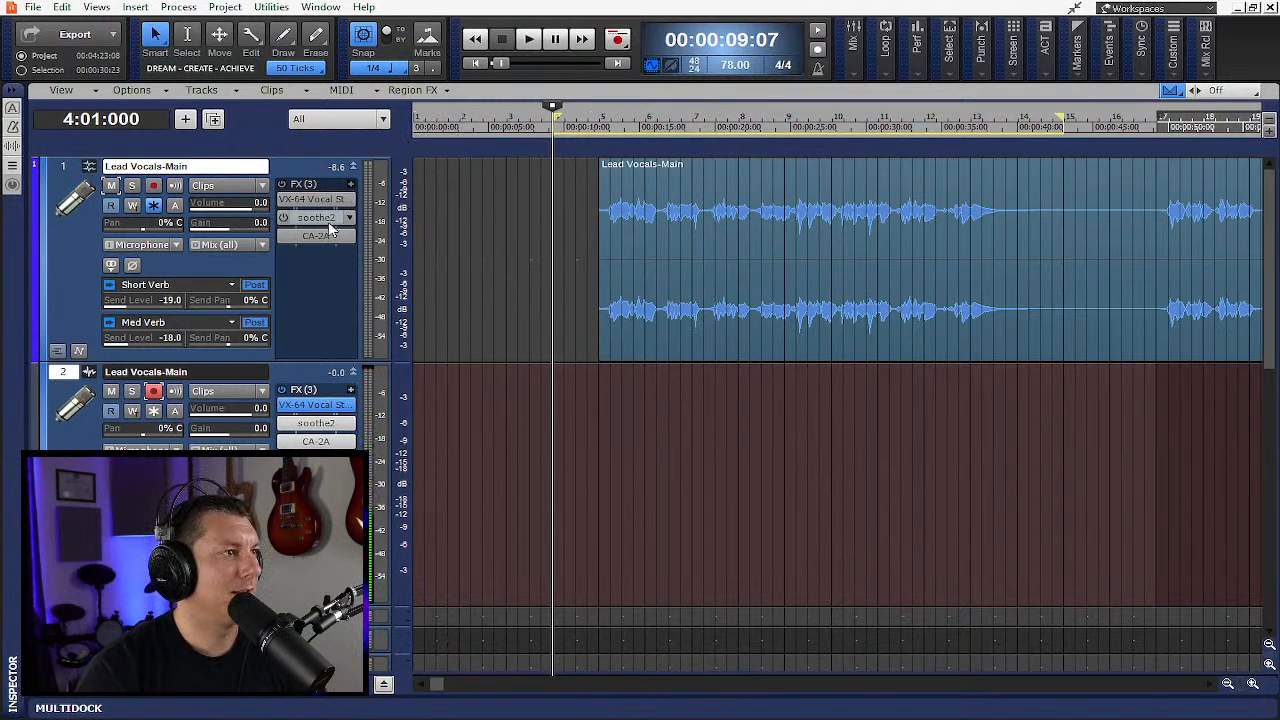
left_click(617, 45)
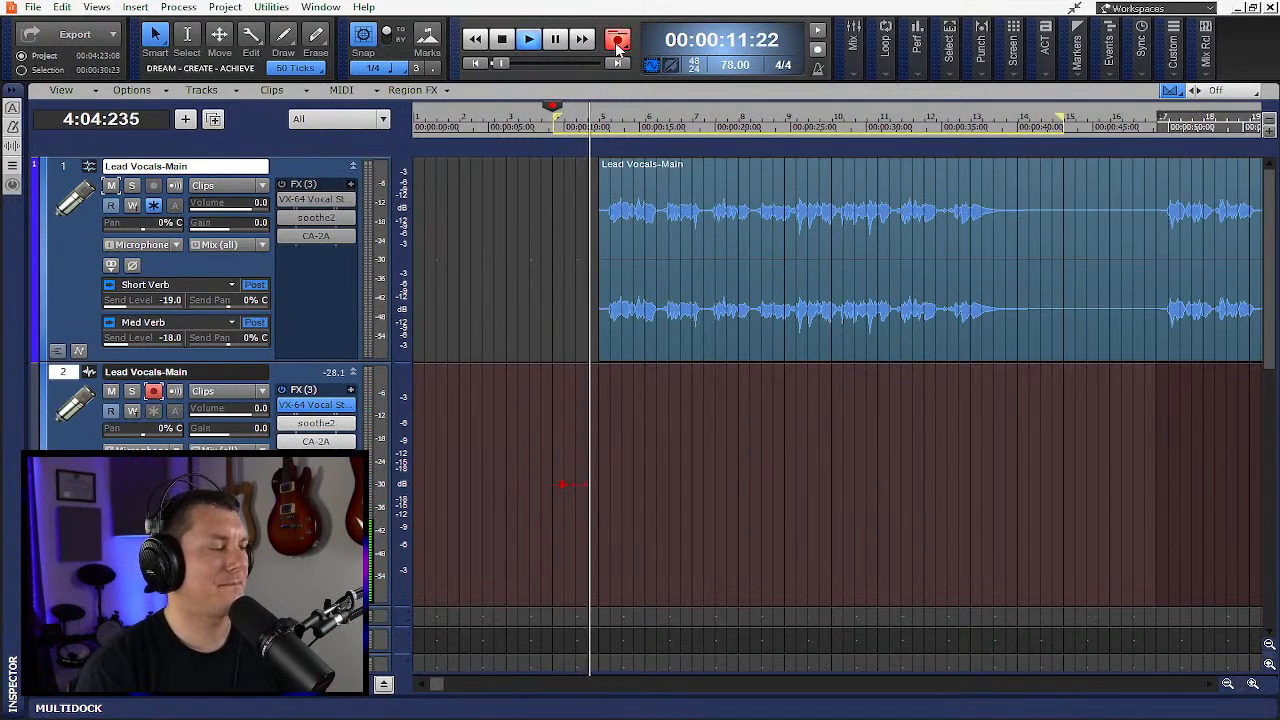
left_click(503, 42)
key("ctrl+z")
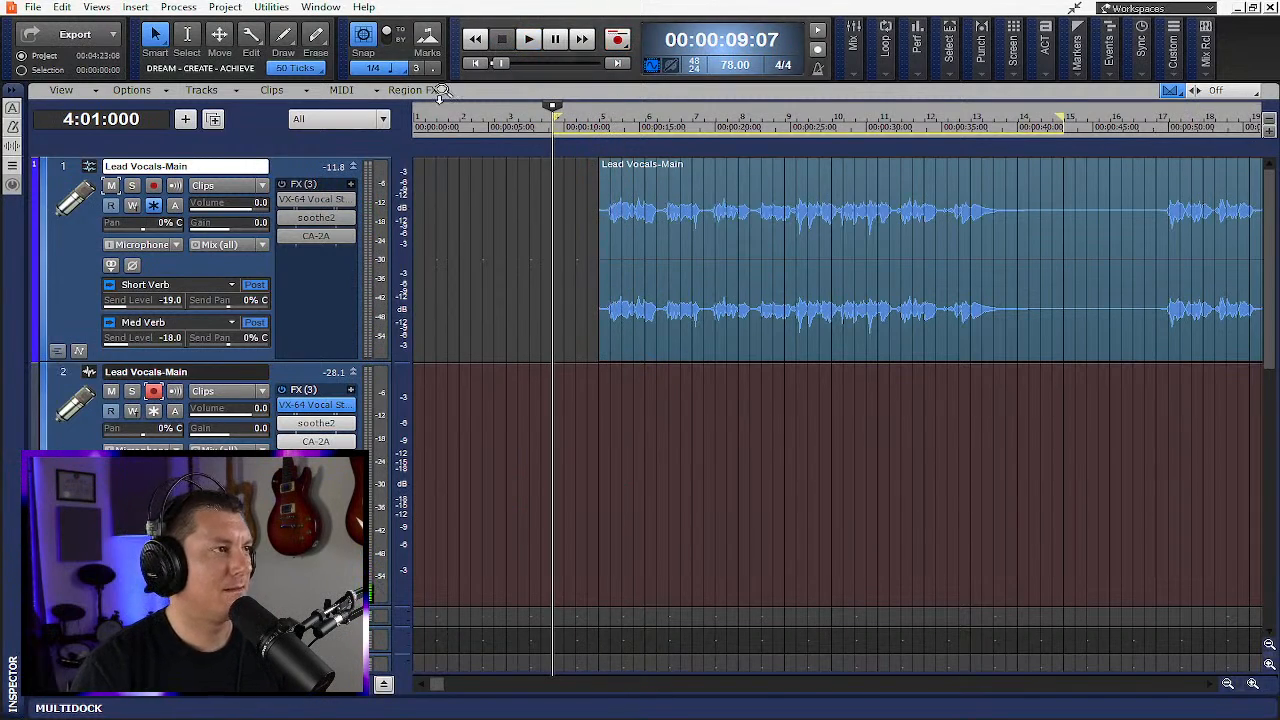
- Mute the original Lead Vocals-Main track and loop-record comping takes on the duplicate track
left_click(112, 186)
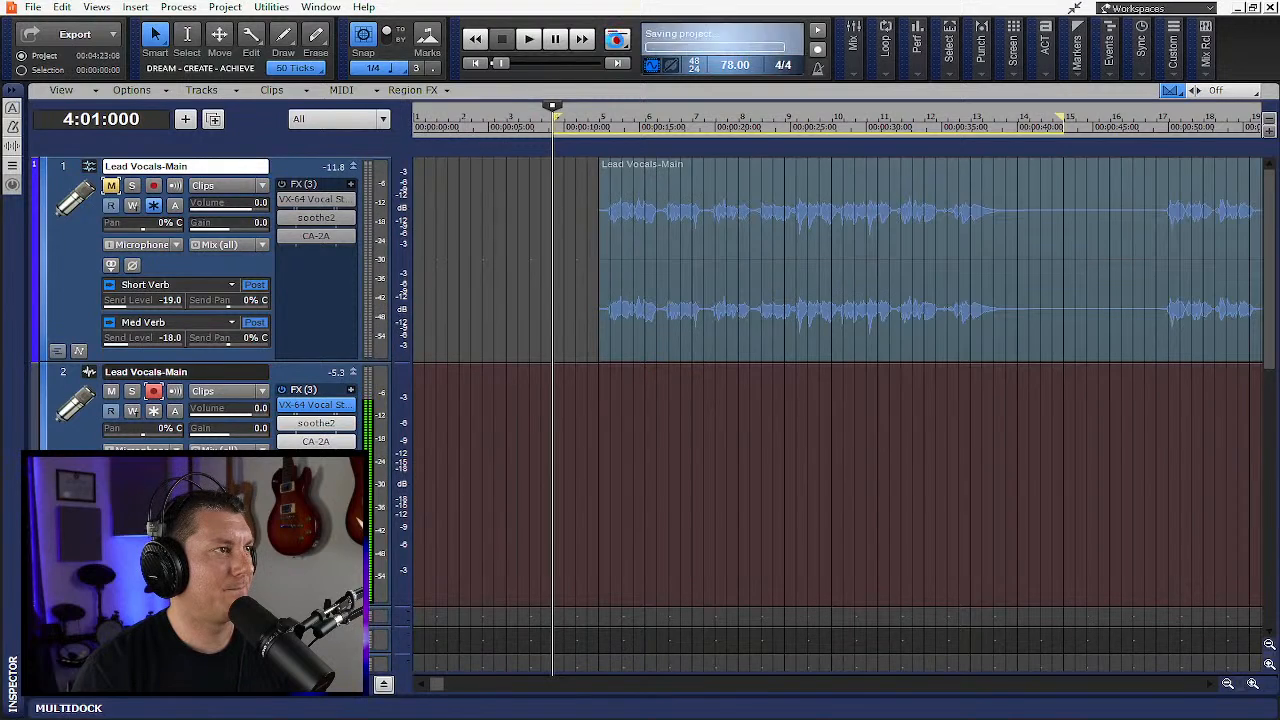
left_click(619, 43)
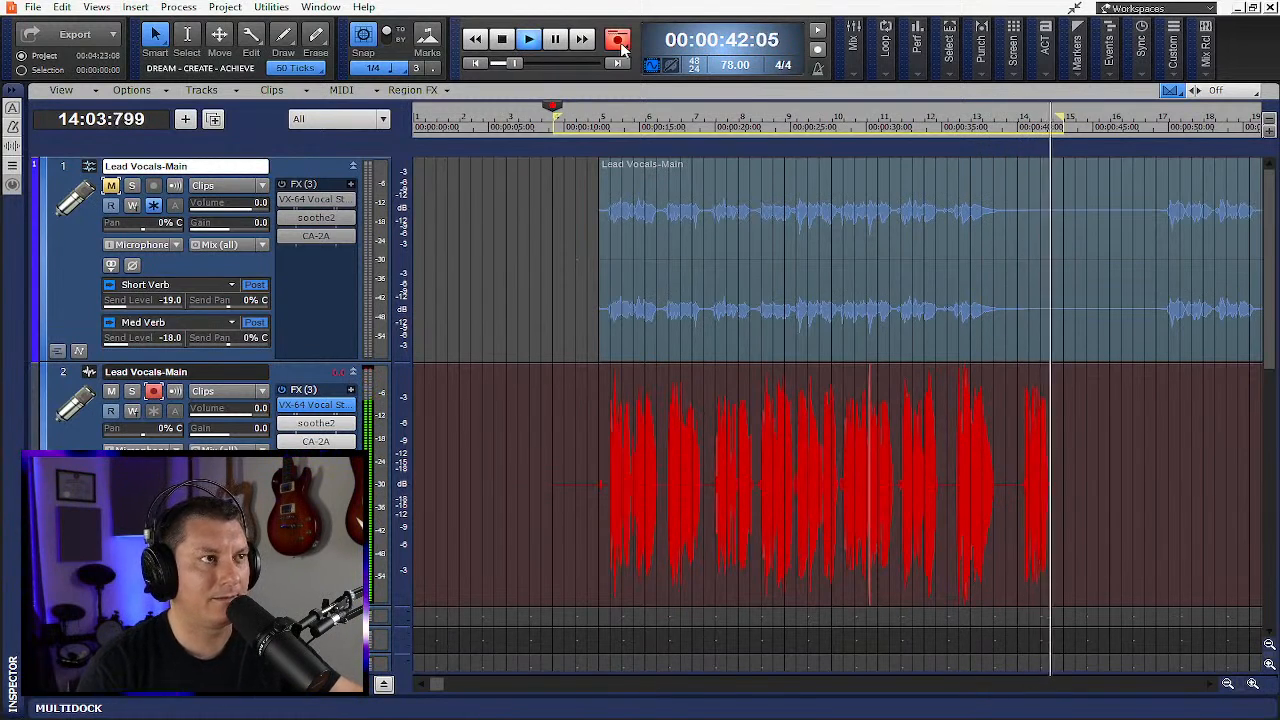
left_click(619, 44)
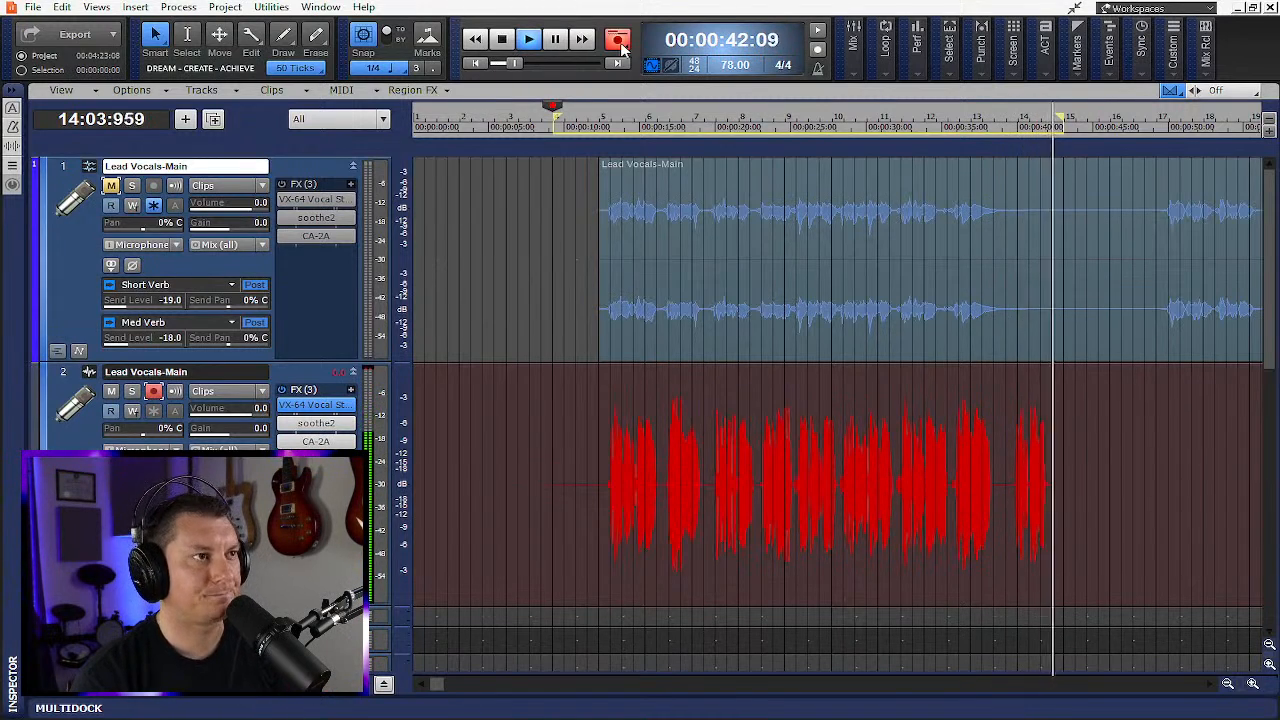
key("ctrl+space")
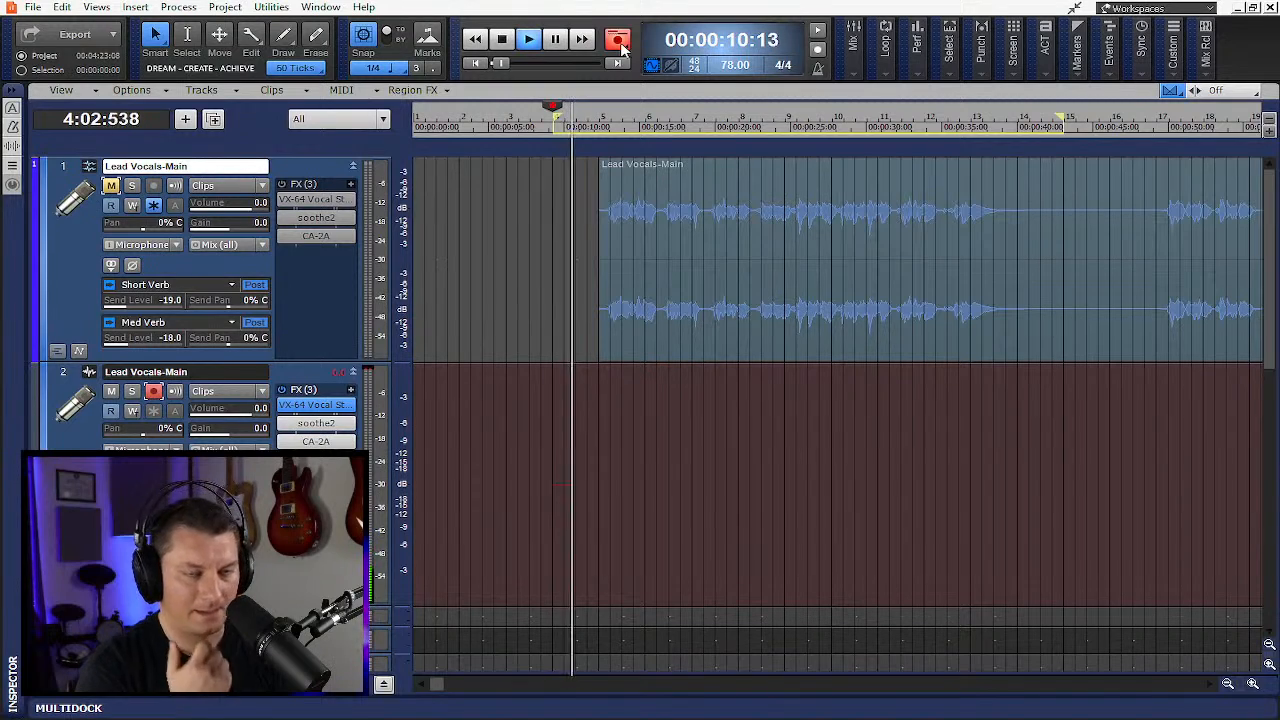
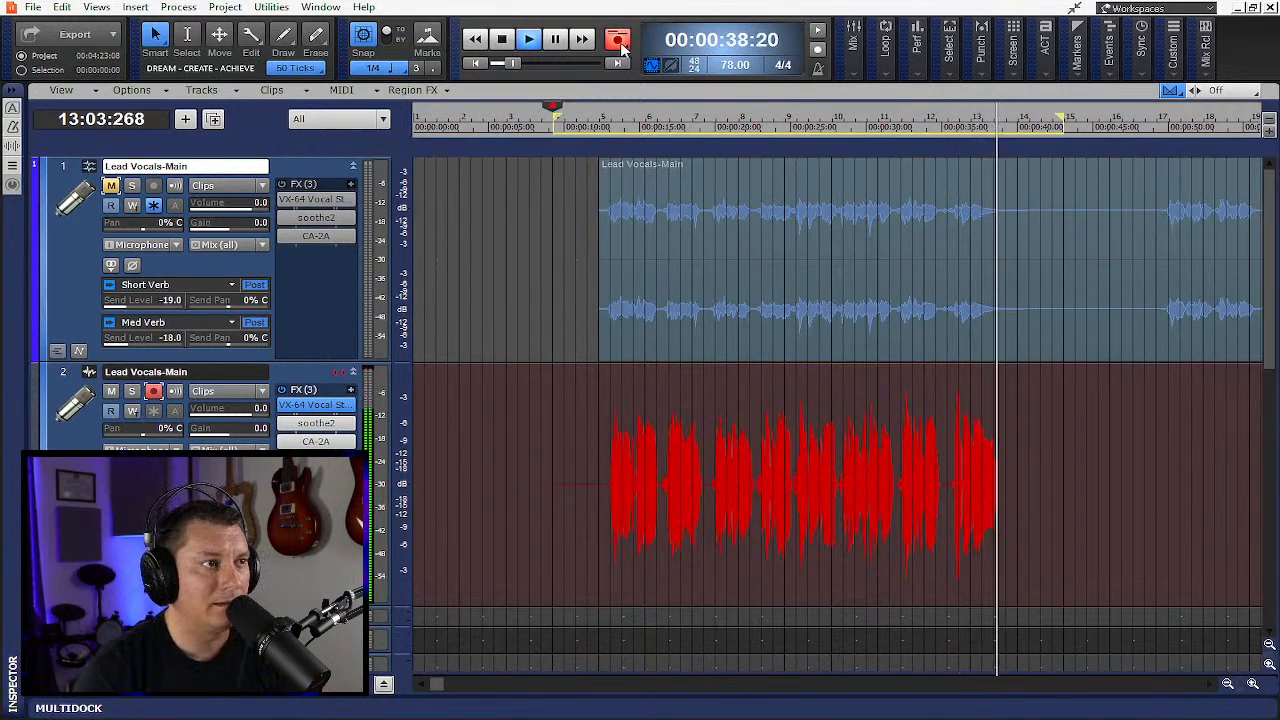
- Stop the loop recording and disarm recording on the duplicate Lead Vocals-Main track
left_click(505, 39)
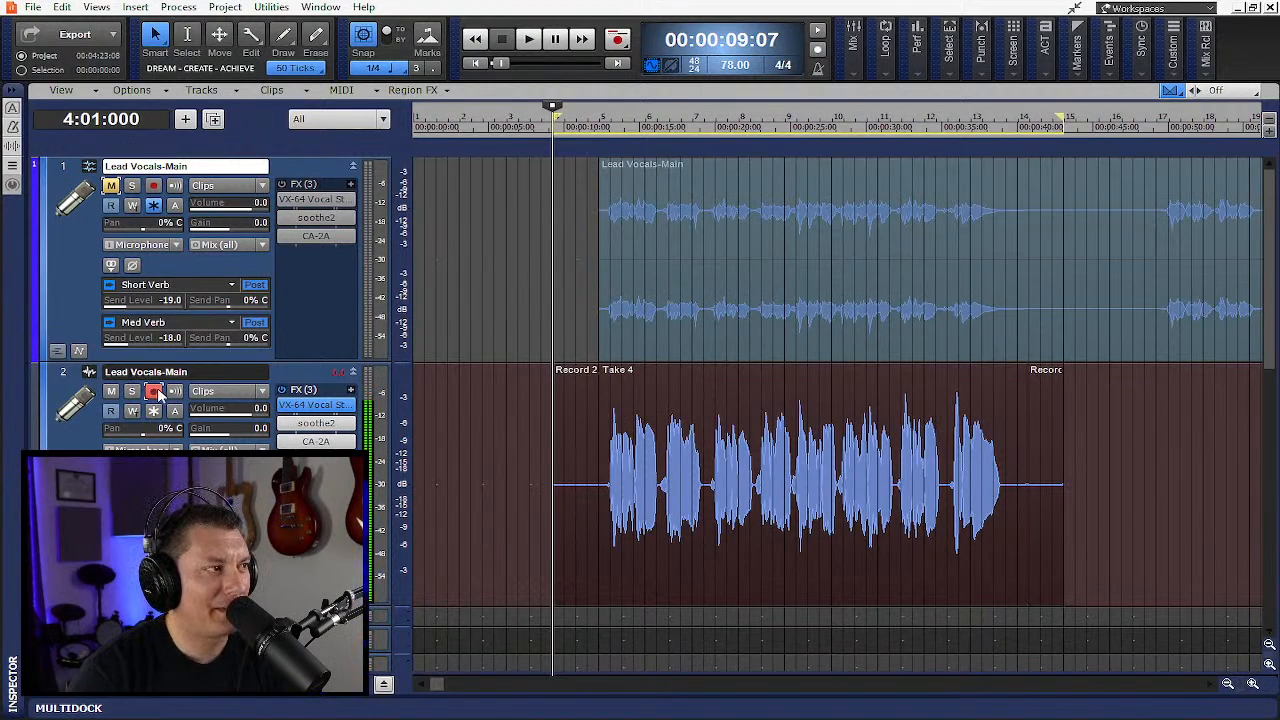
left_click(154, 391)
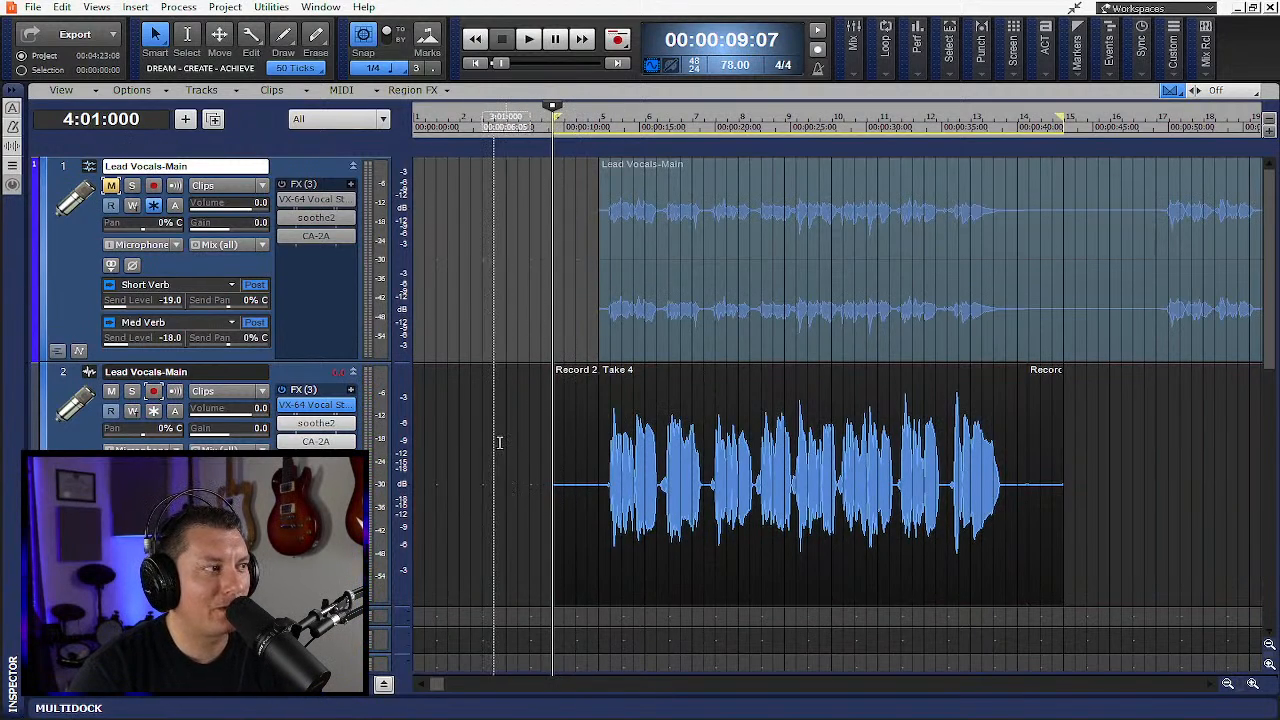
- Show the take lanes of the duplicate Lead Vocals-Main track
scroll(500, 434, "down", 3)
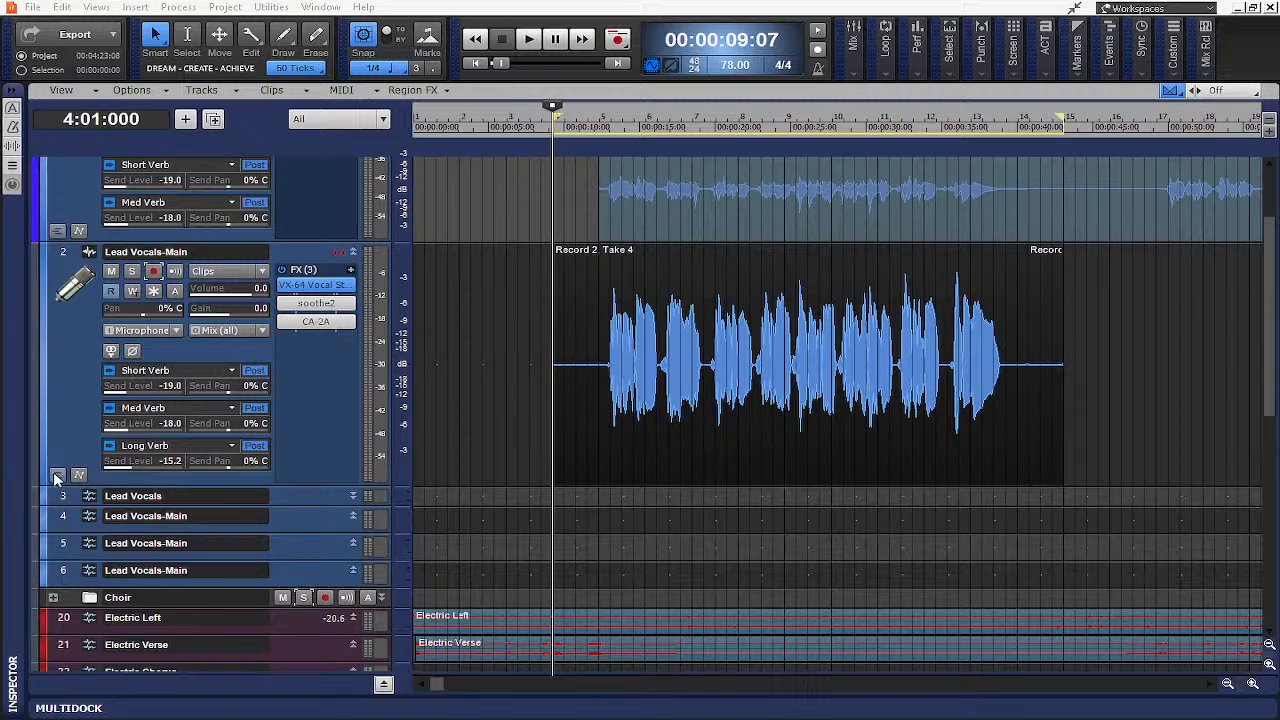
left_click(57, 477)
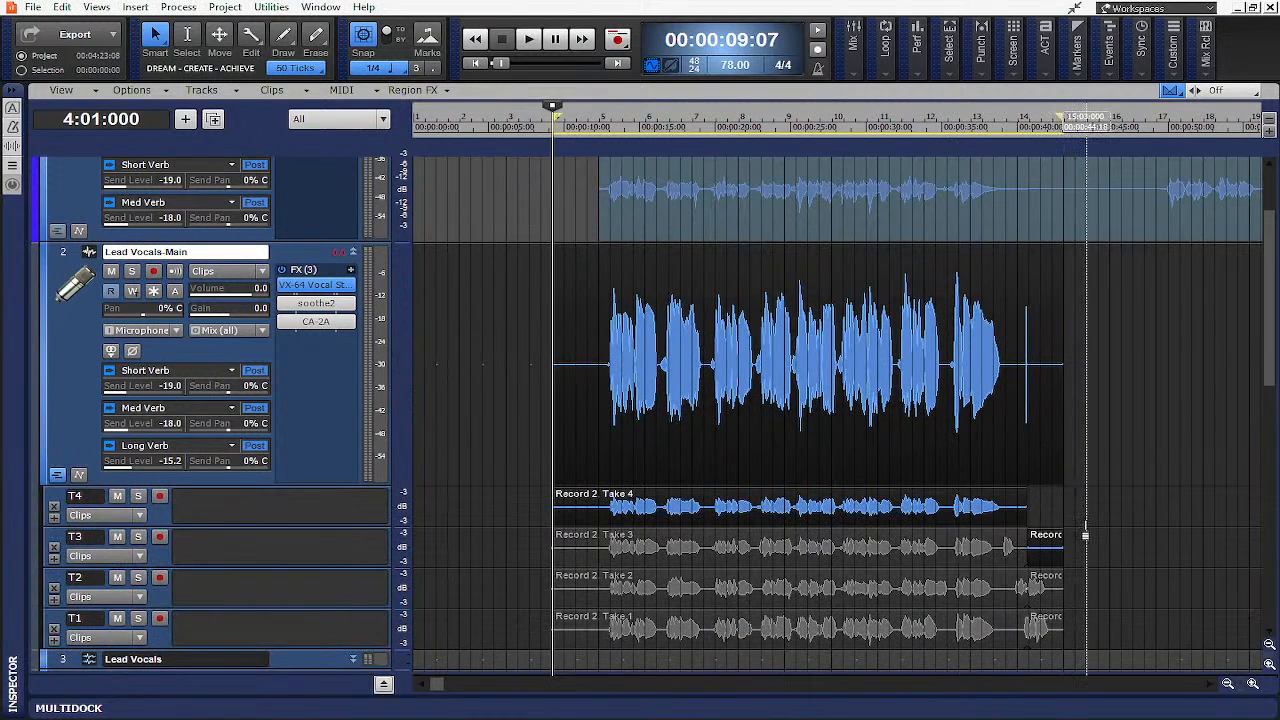
- Trim the start and end of the recorded takes closer to the vocal phrase
scroll(1007, 527, "down", 3)
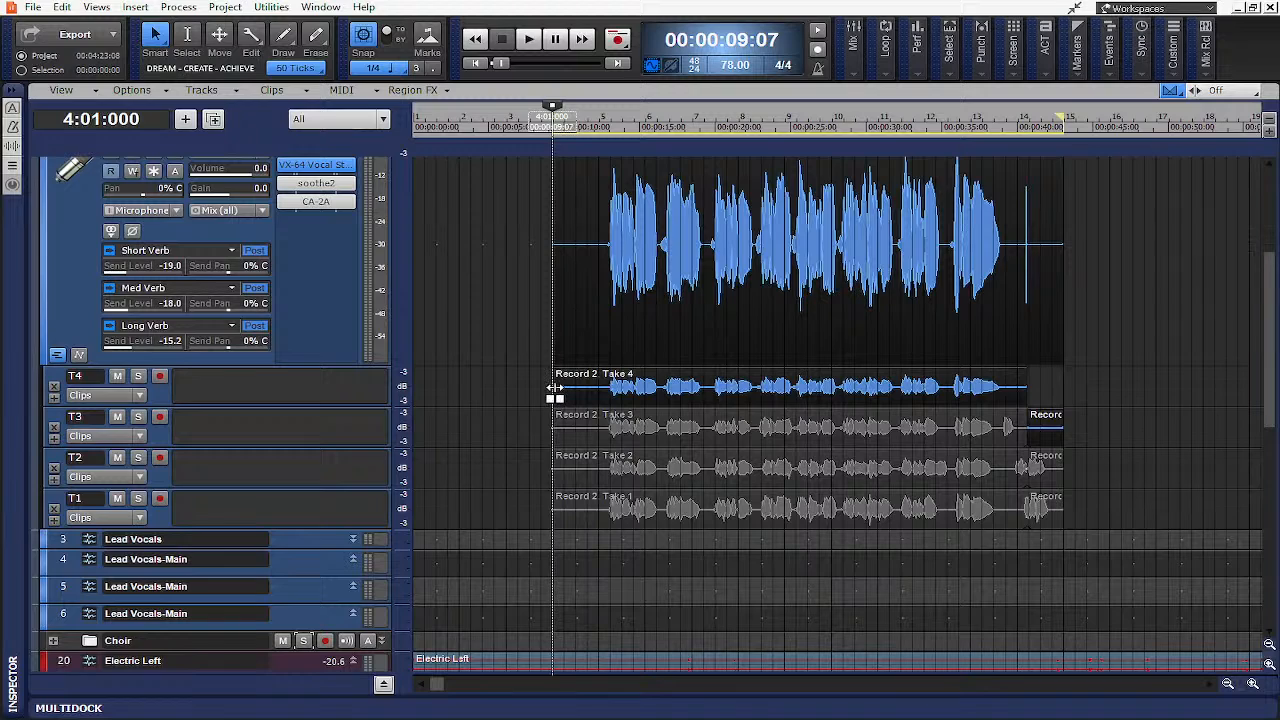
left_click_drag(555, 388, 597, 397)
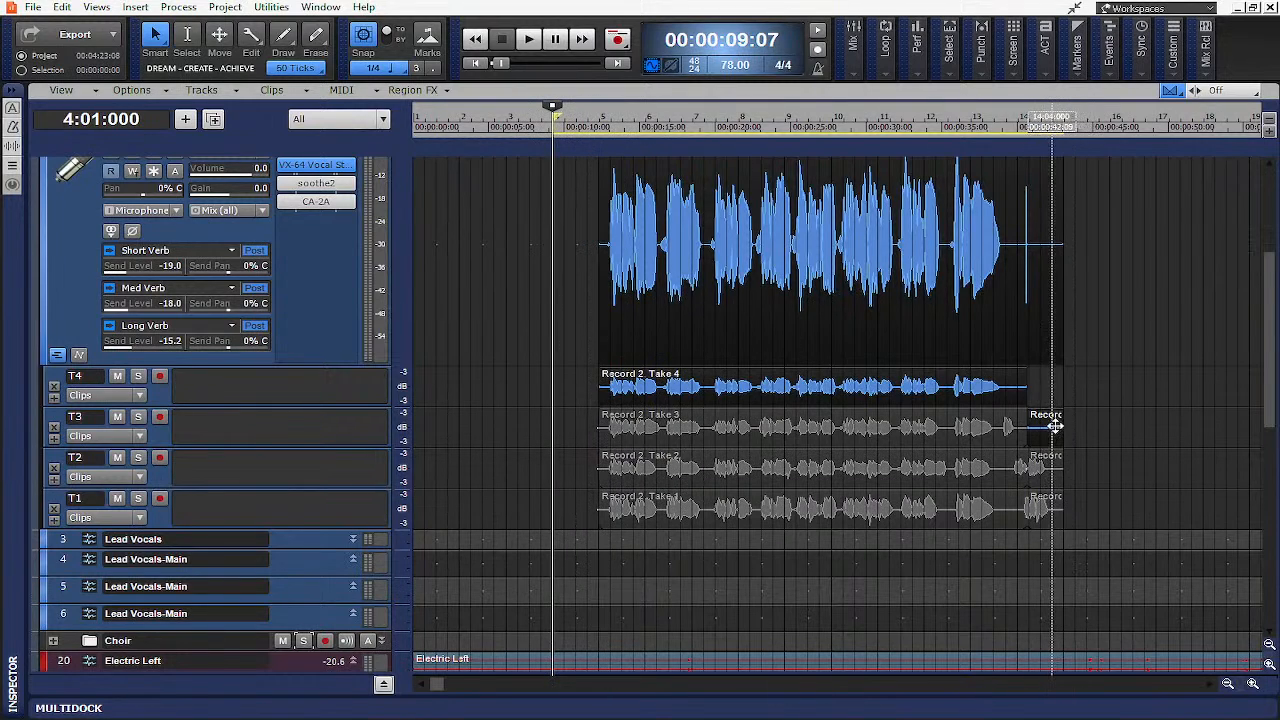
mouse_move(1055, 426)
left_mouse_down()
mouse_move(1030, 426)
mouse_move(1063, 430)
mouse_move(1030, 388)
mouse_move(1007, 386)
left_mouse_up()
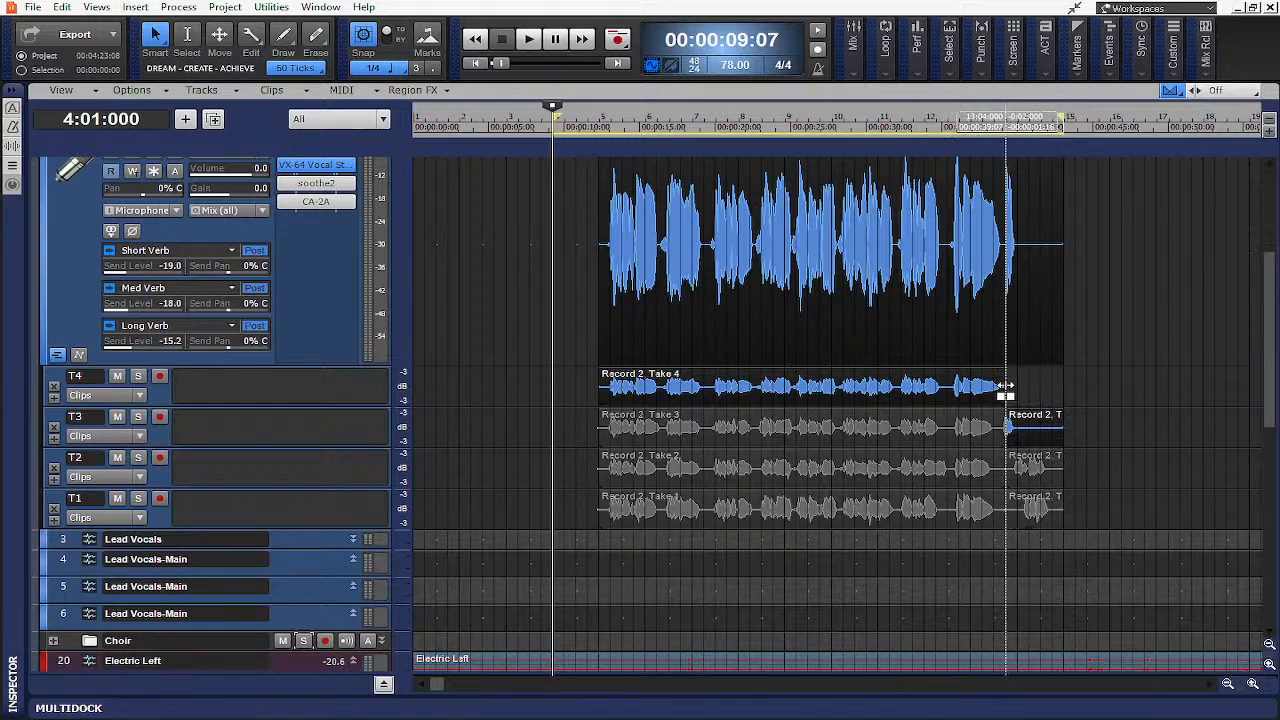
left_click_drag(1063, 430, 1012, 436)
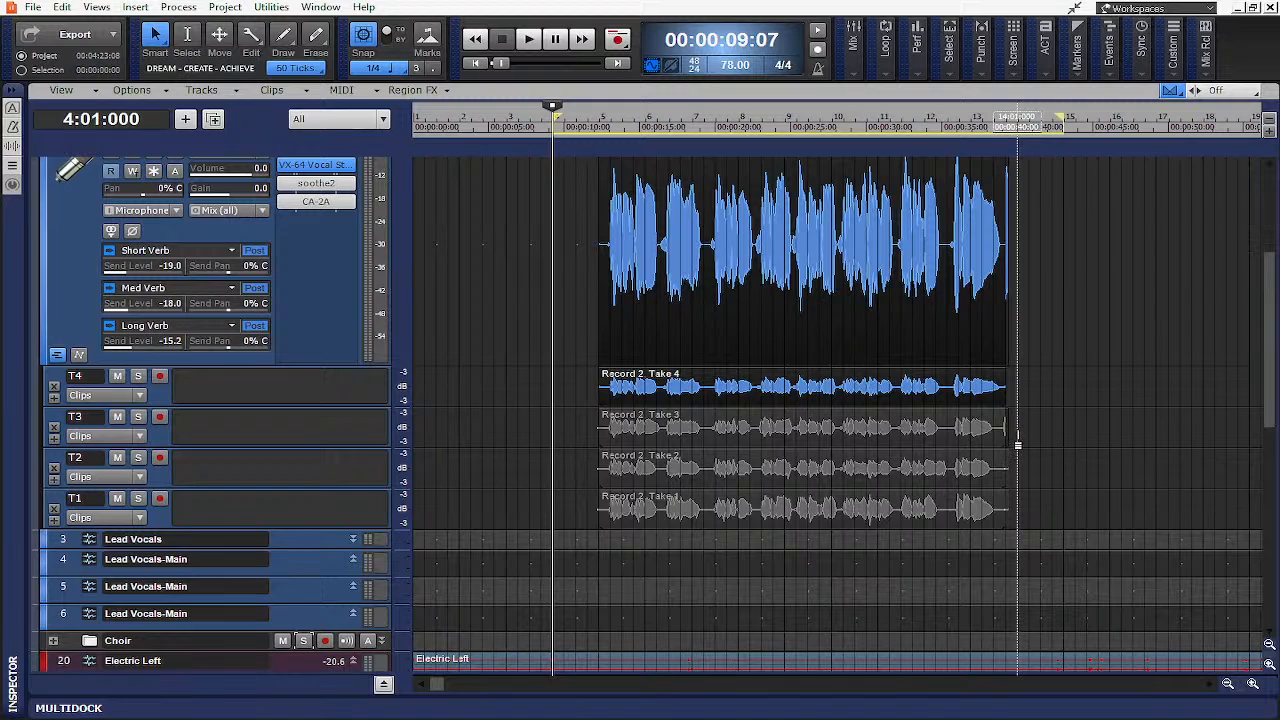
scroll(1018, 430, "up", 2)
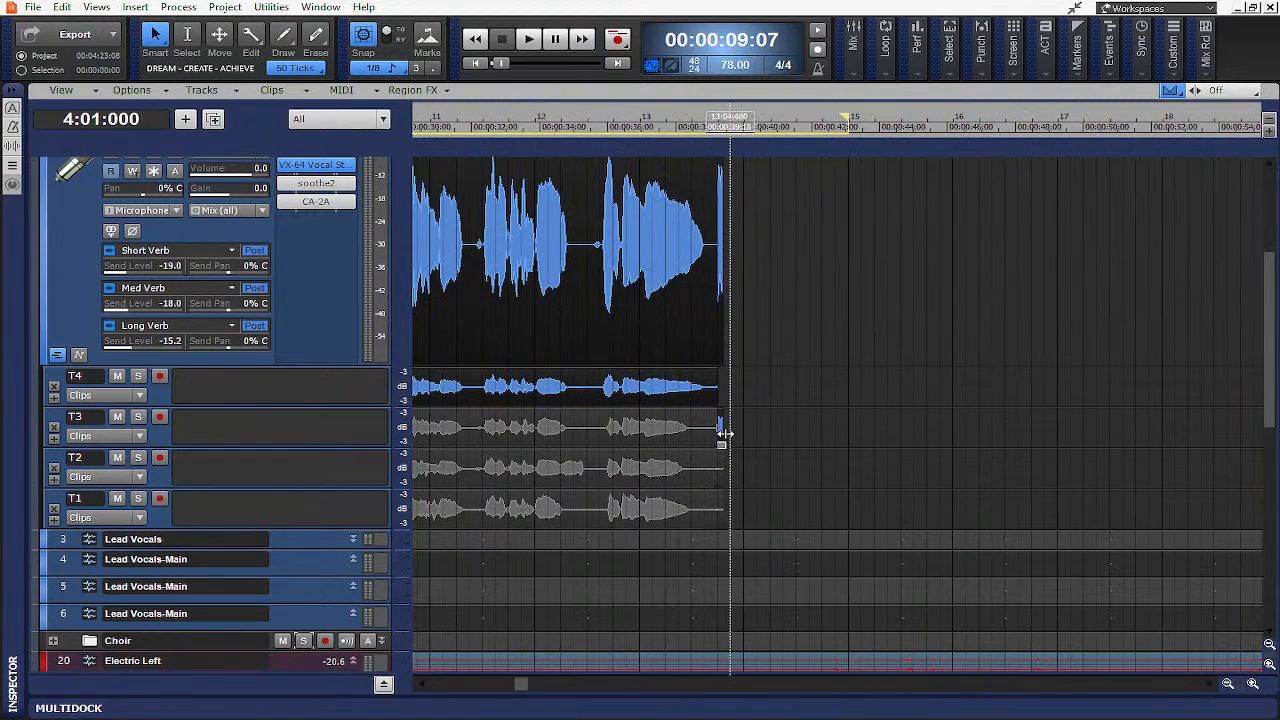
left_click_drag(724, 433, 709, 468)
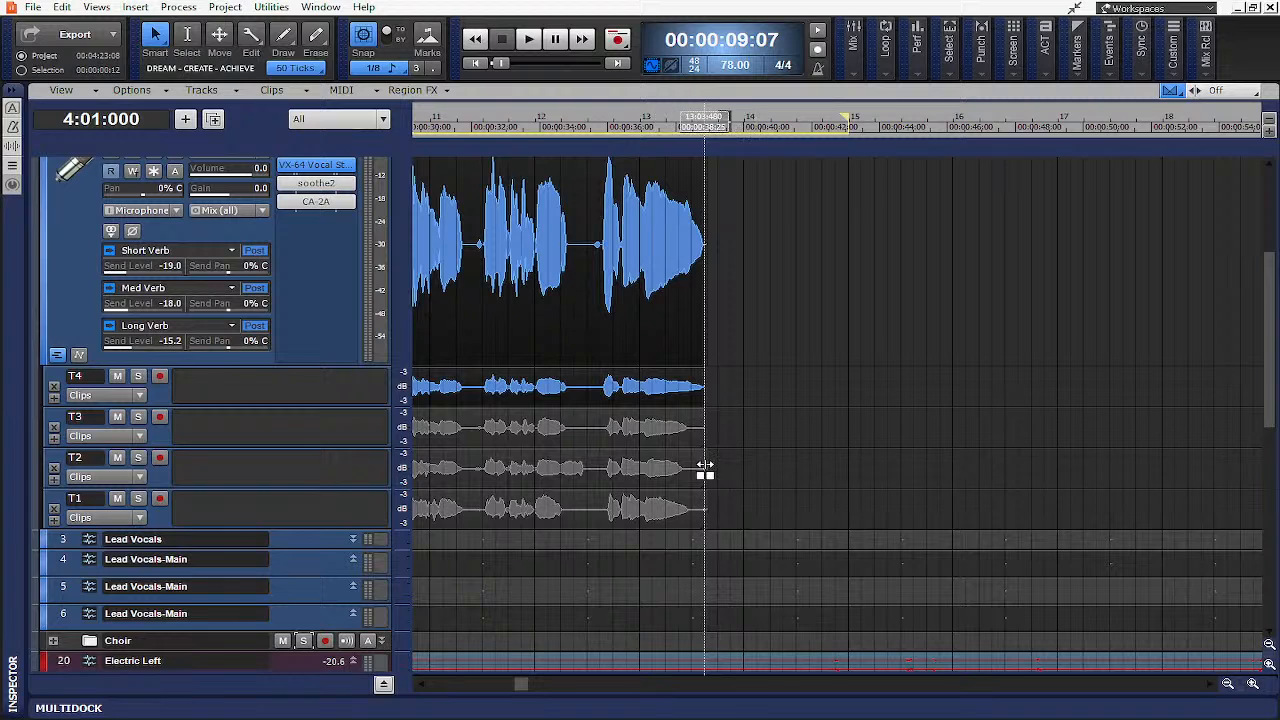
- Trim the takes' start further so they begin just before the first sung phrase
scroll(744, 507, "up", 3)
scroll(746, 503, "down", 5)
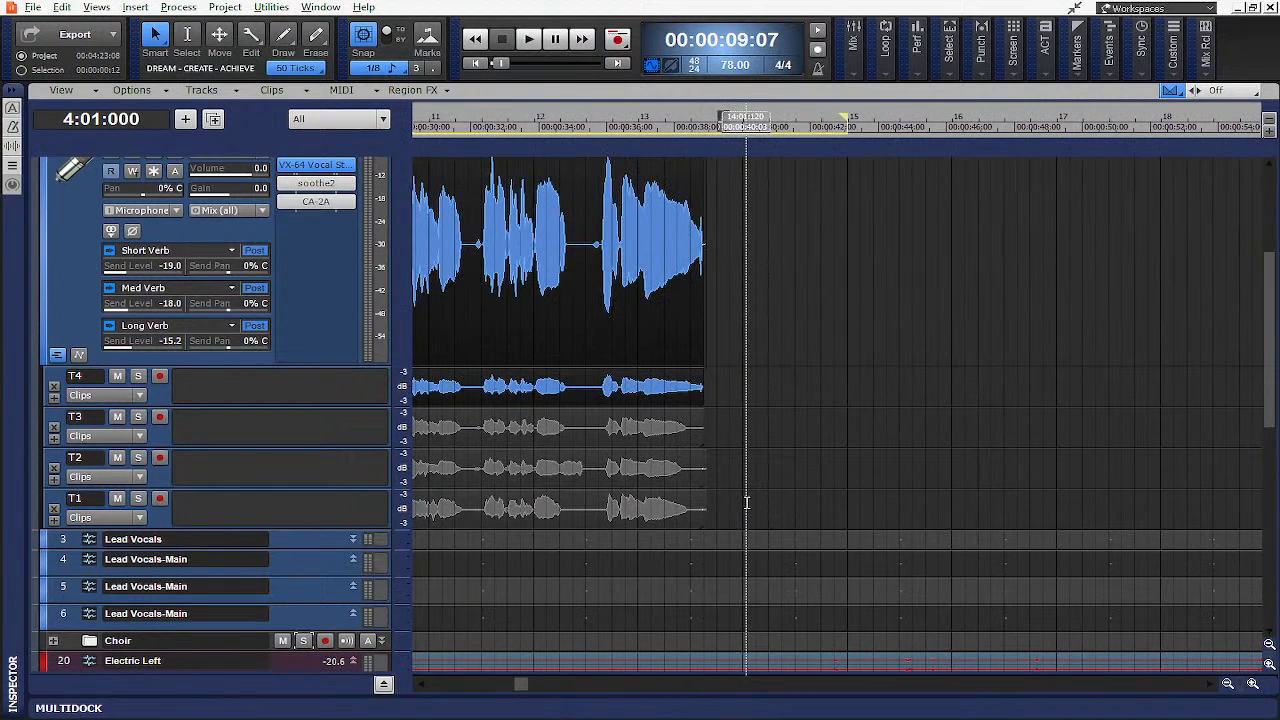
scroll(755, 500, "left", 6)
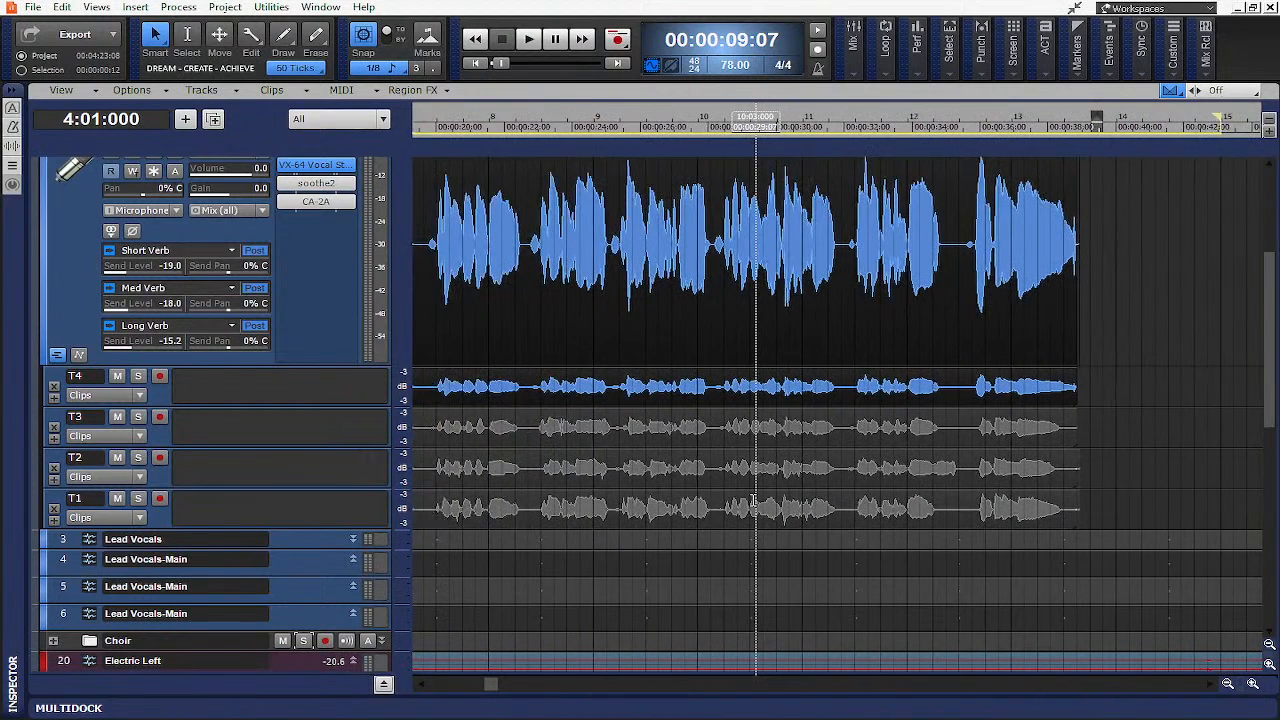
scroll(755, 500, "left", 1)
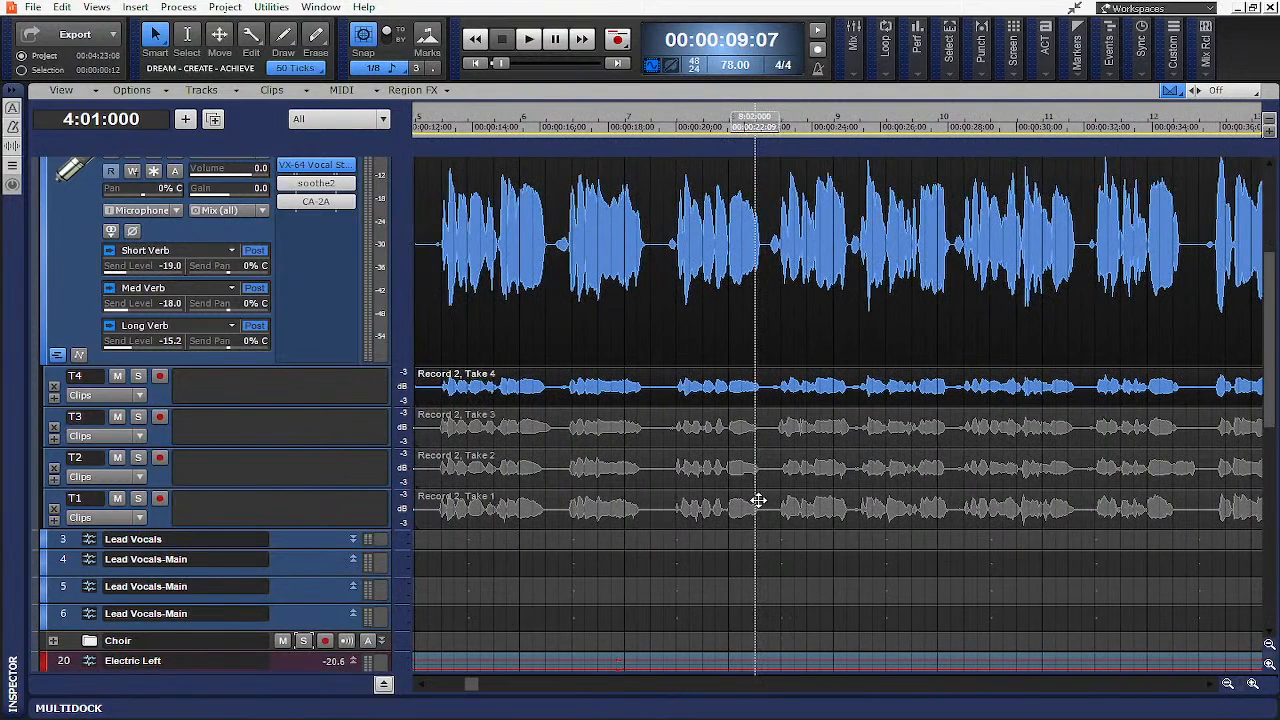
scroll(760, 500, "down", 2)
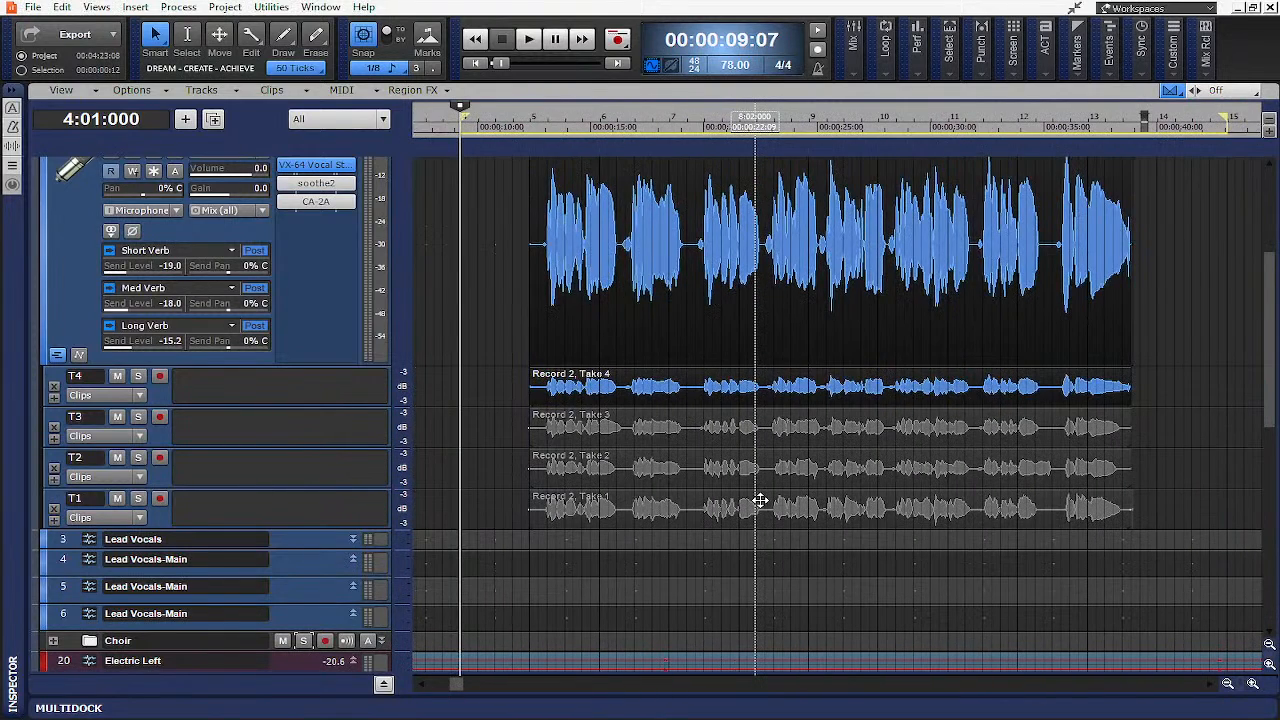
scroll(760, 500, "up", 5)
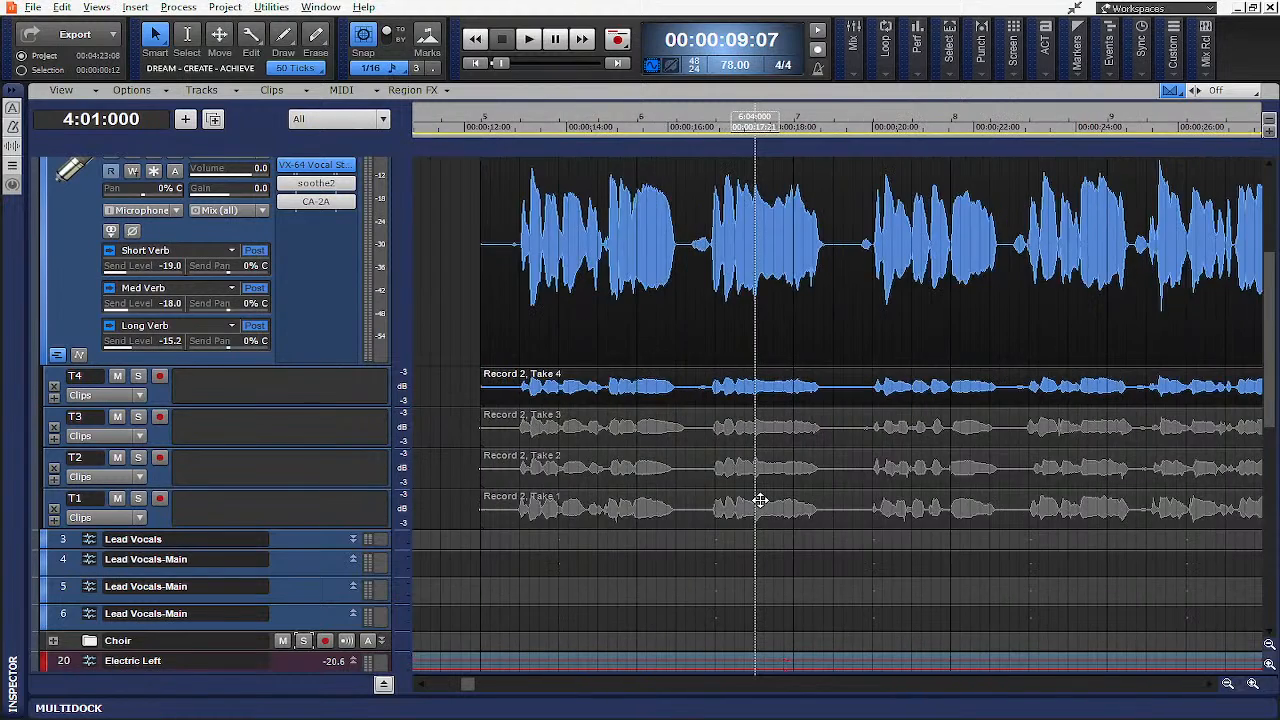
scroll(756, 458, "left", 3)
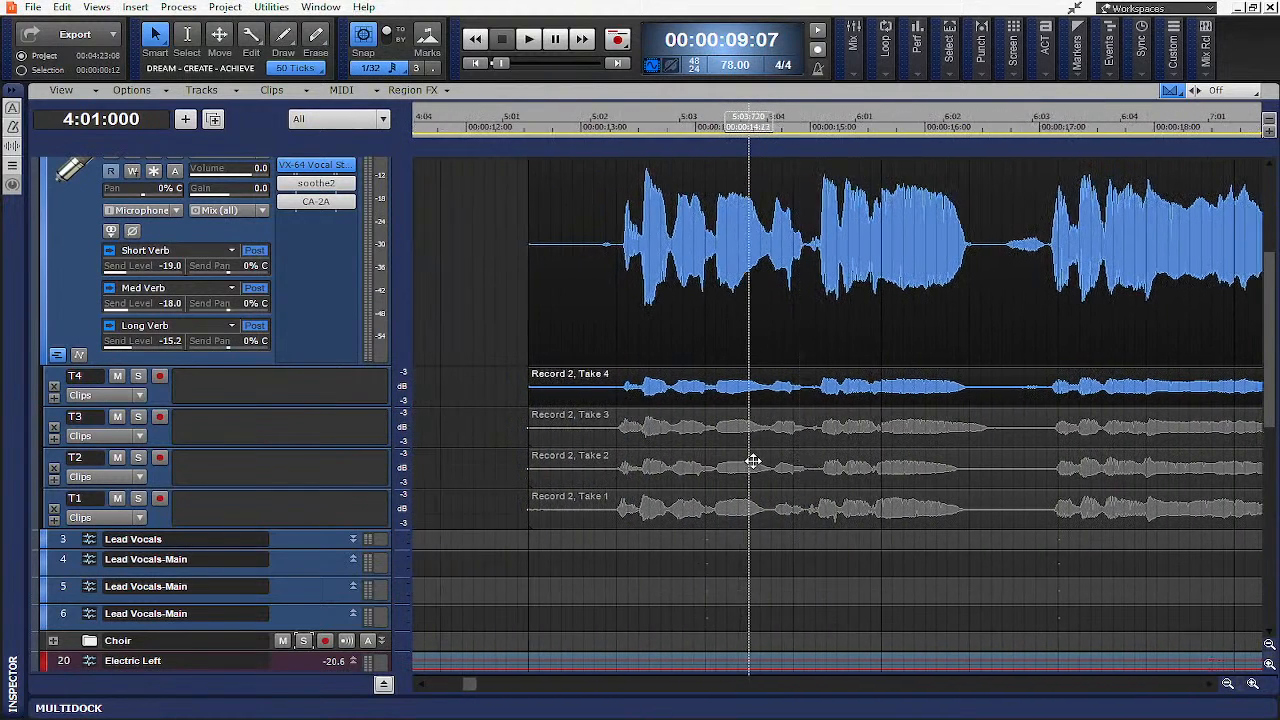
left_click_drag(529, 398, 615, 402)
- Zoom and scroll through the trimmed takes to examine the vocal phrases across all lanes
scroll(768, 412, "down", 3)
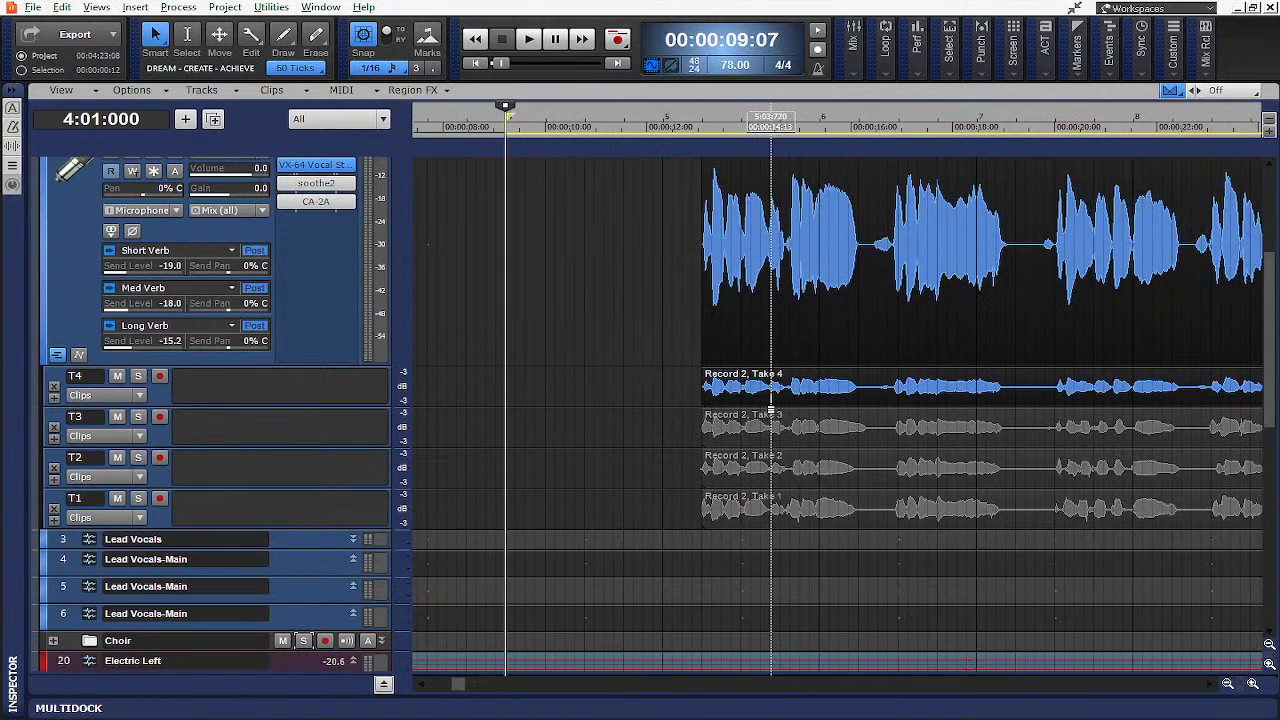
scroll(770, 410, "down", 4)
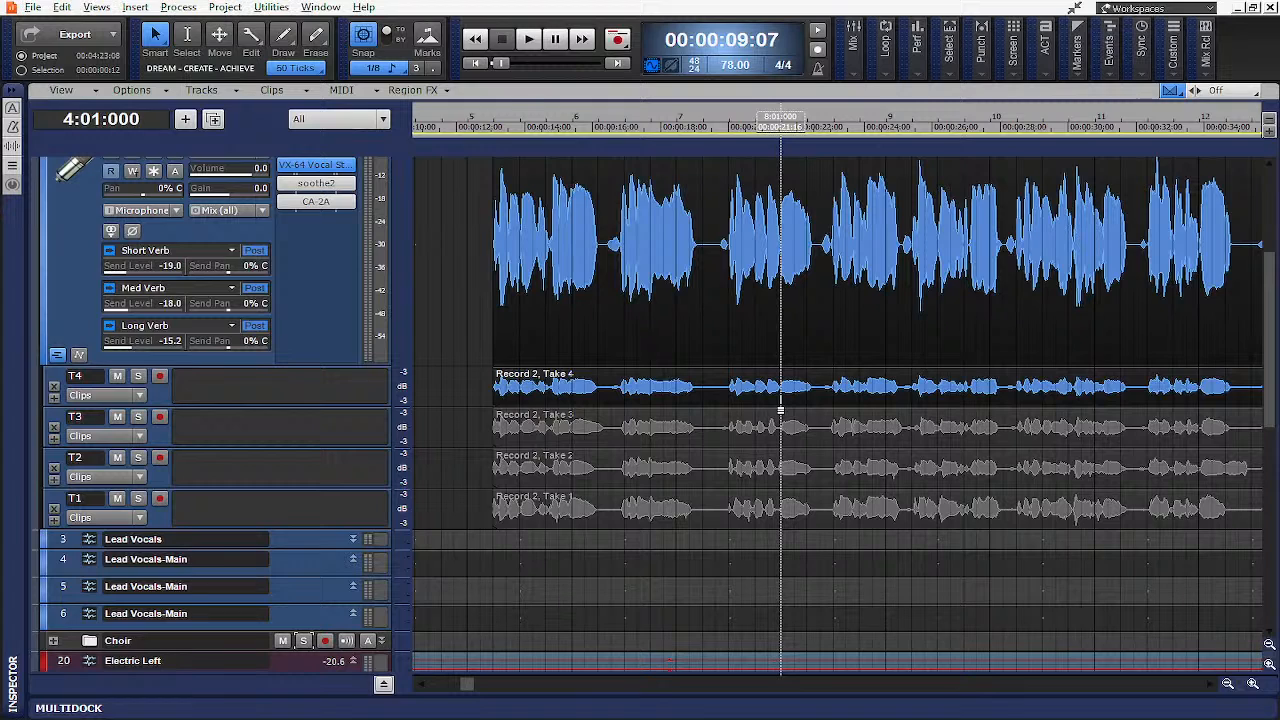
scroll(781, 410, "down", 3)
scroll(781, 410, "up", 3)
scroll(781, 410, "right", 2)
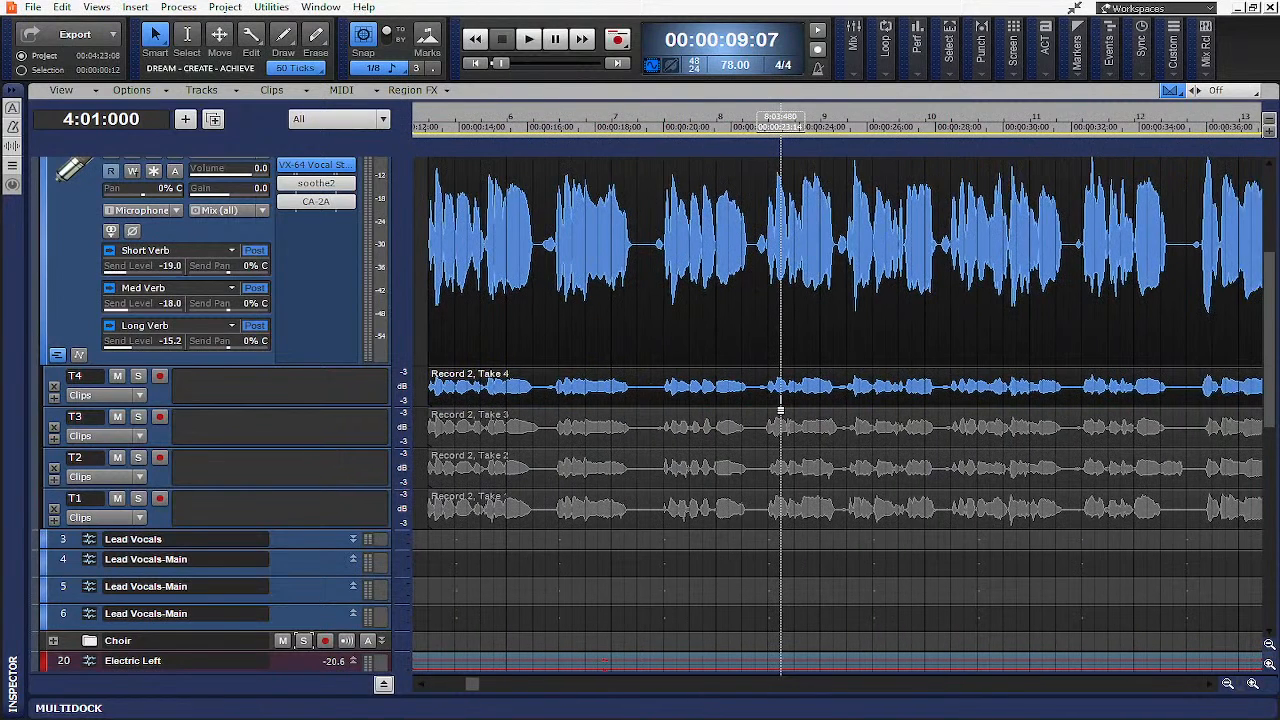
scroll(781, 410, "left", 2)
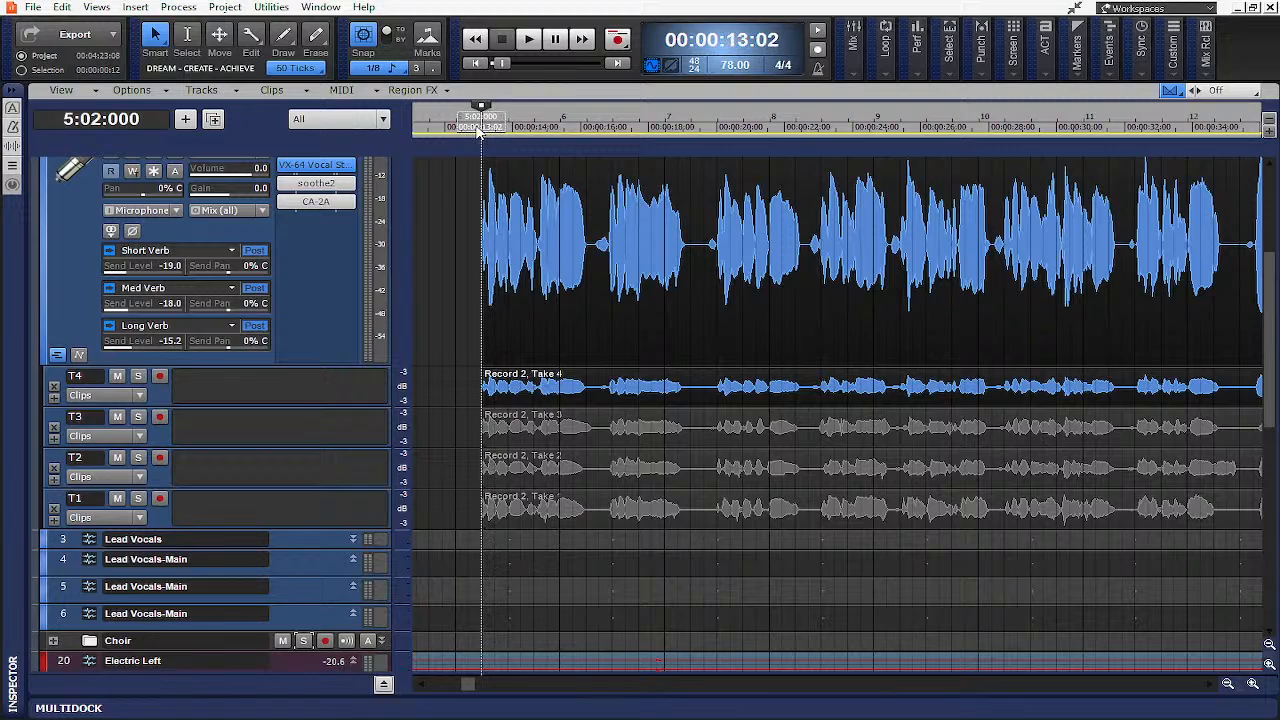
left_click(525, 199)
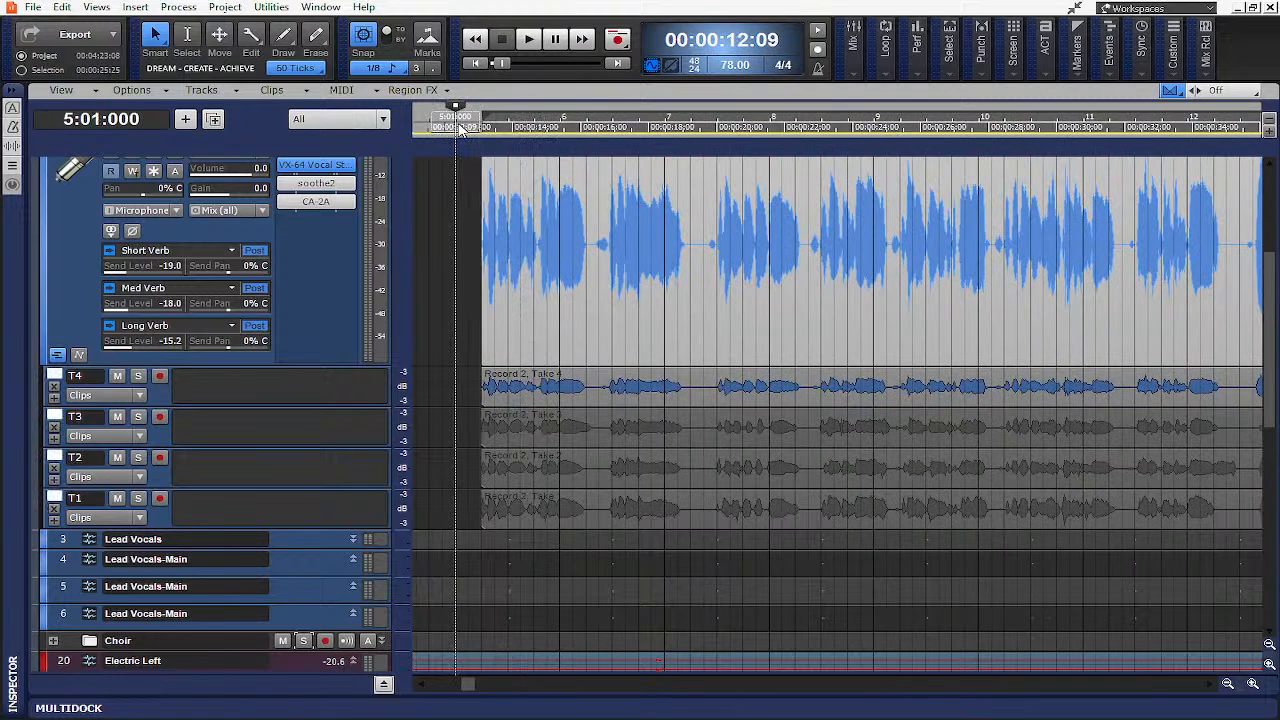
scroll(504, 210, "down", 2)
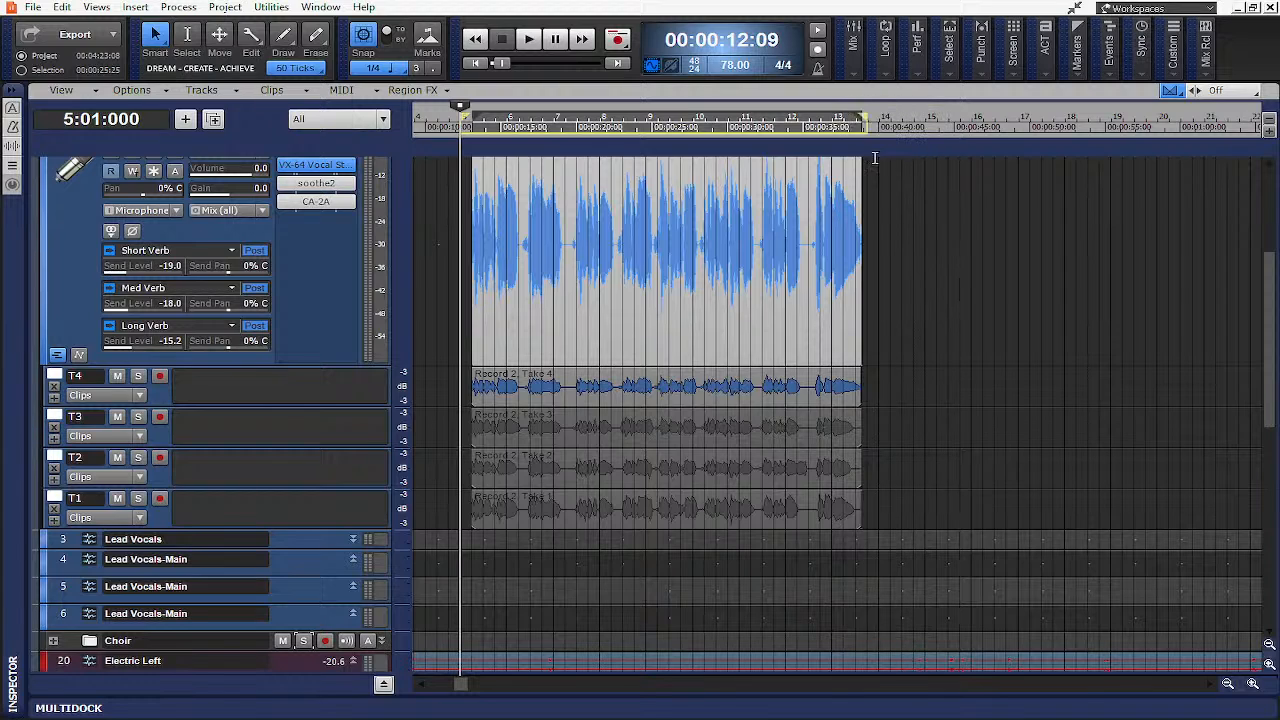
scroll(620, 350, "down", 2)
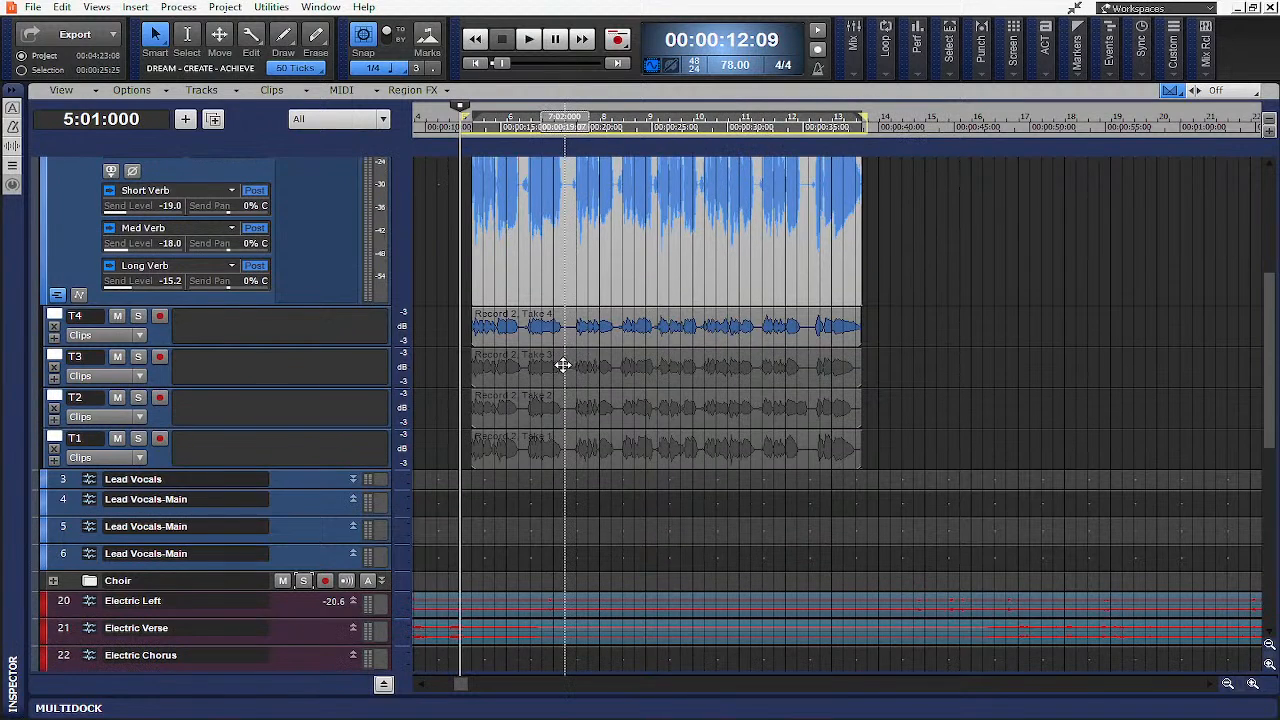
scroll(563, 365, "up", 4)
left_click(1252, 683)
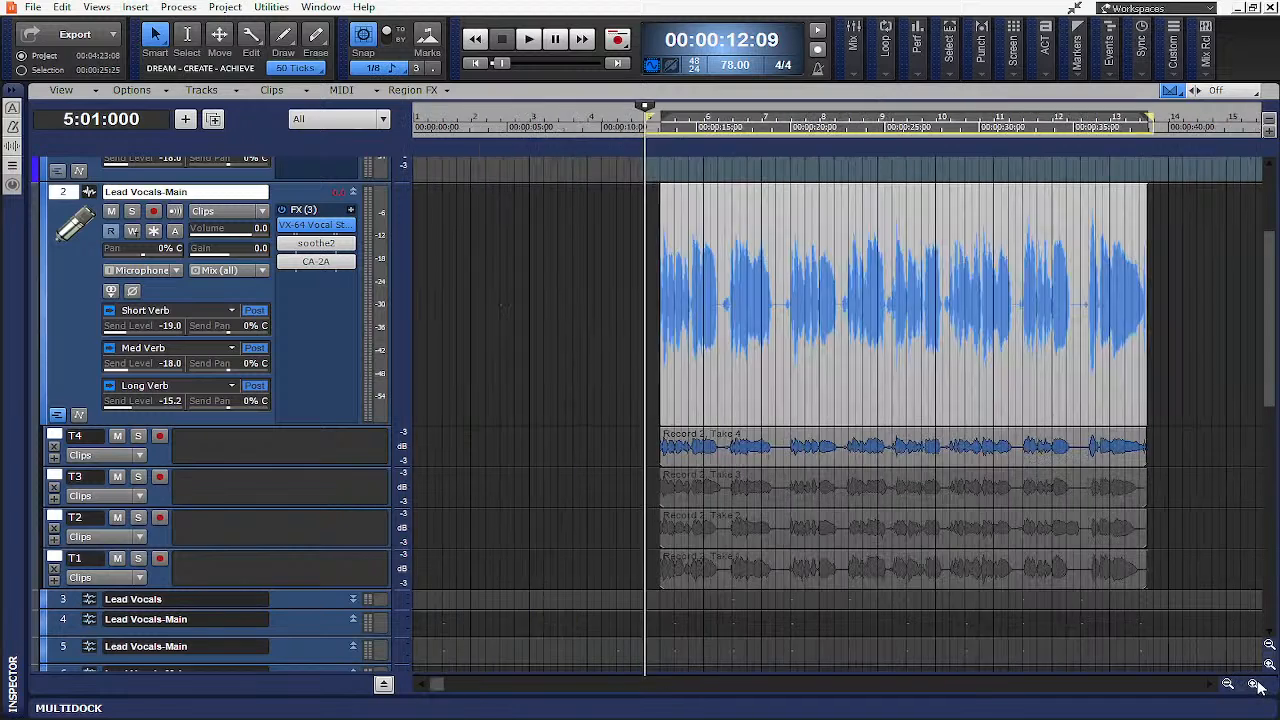
left_click(1252, 683)
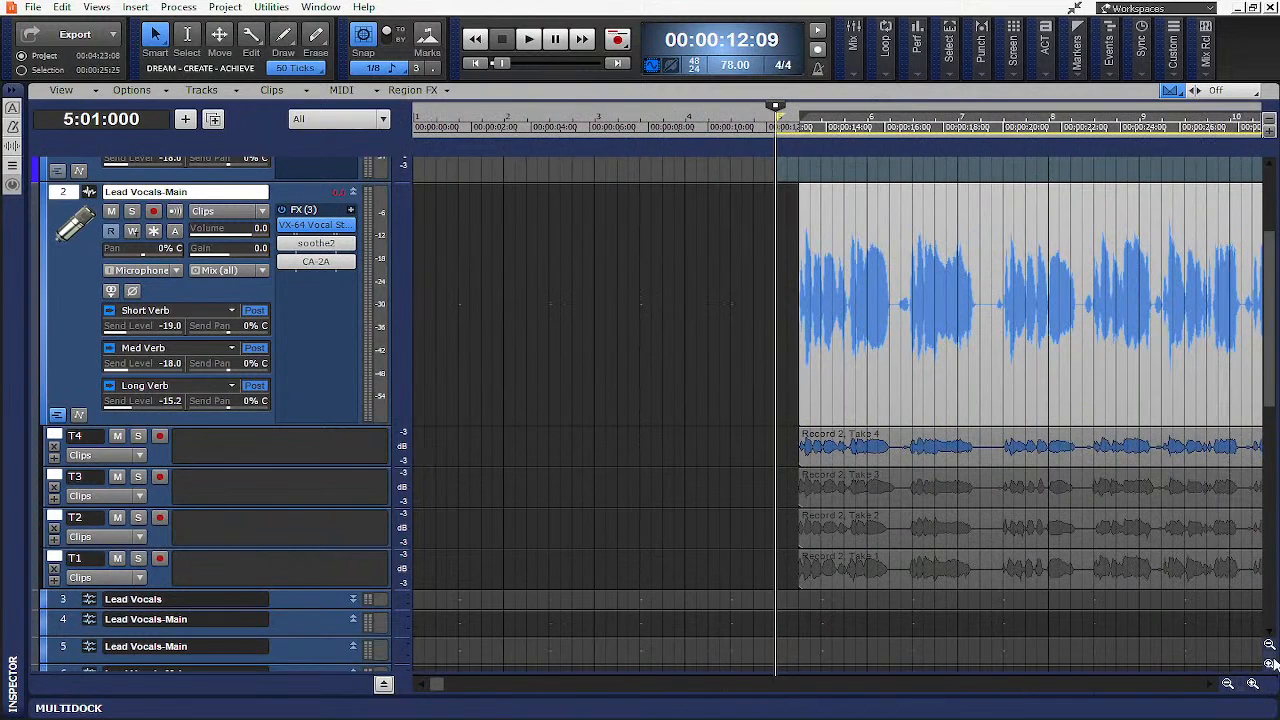
left_click(1269, 663)
left_click(1269, 663)
left_click_drag(436, 684, 472, 688)
scroll(519, 511, "down", 3)
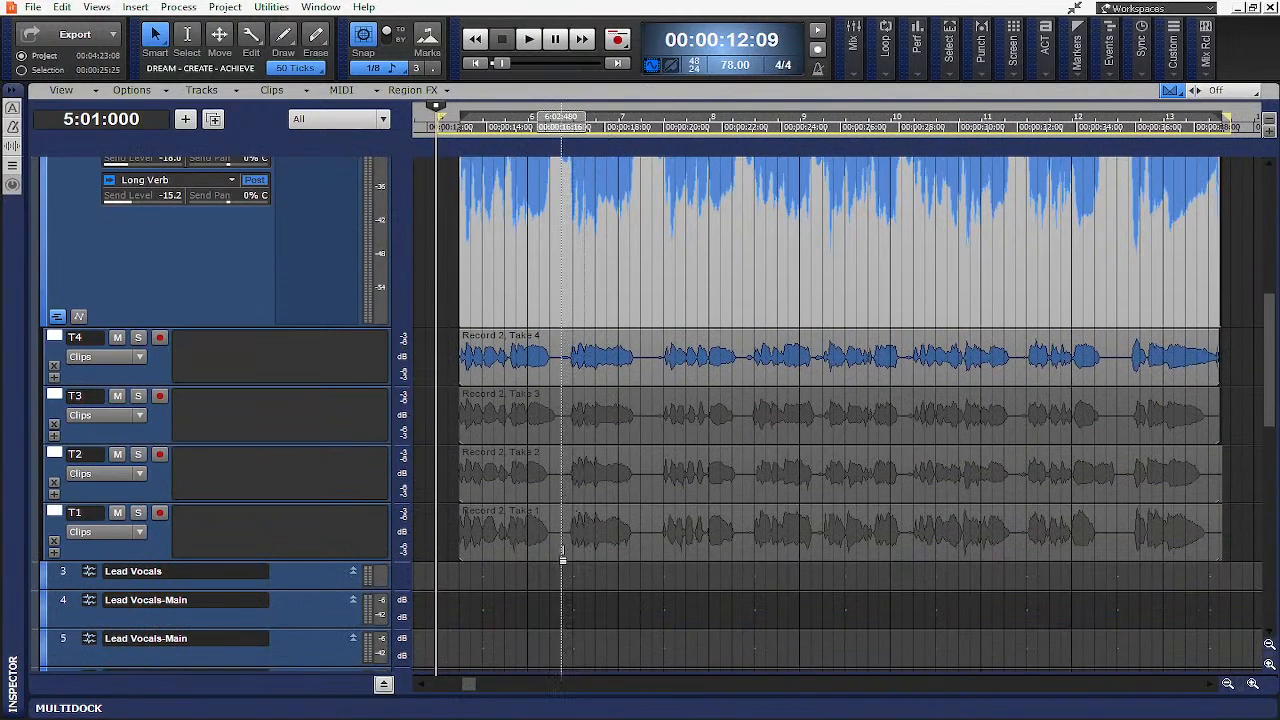
- Swipe across Take 4 phrase by phrase to split it into separate comp segments
left_click(553, 378)
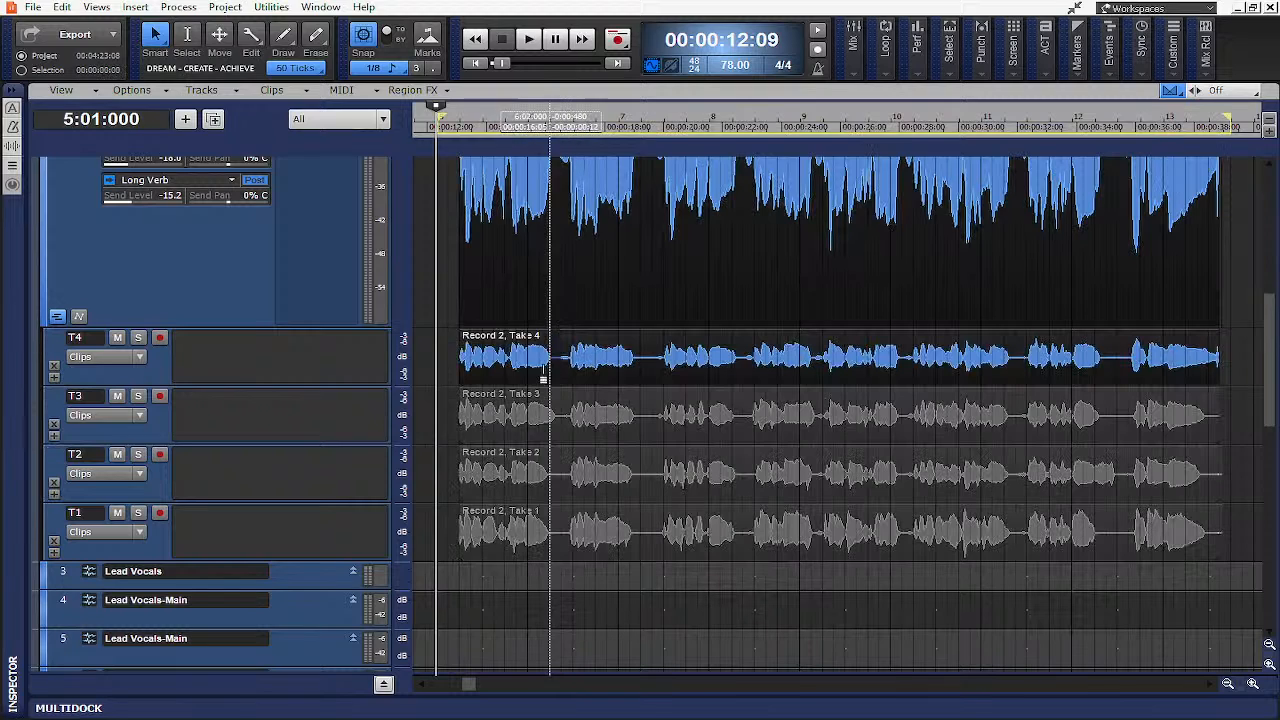
left_click_drag(461, 374, 560, 378)
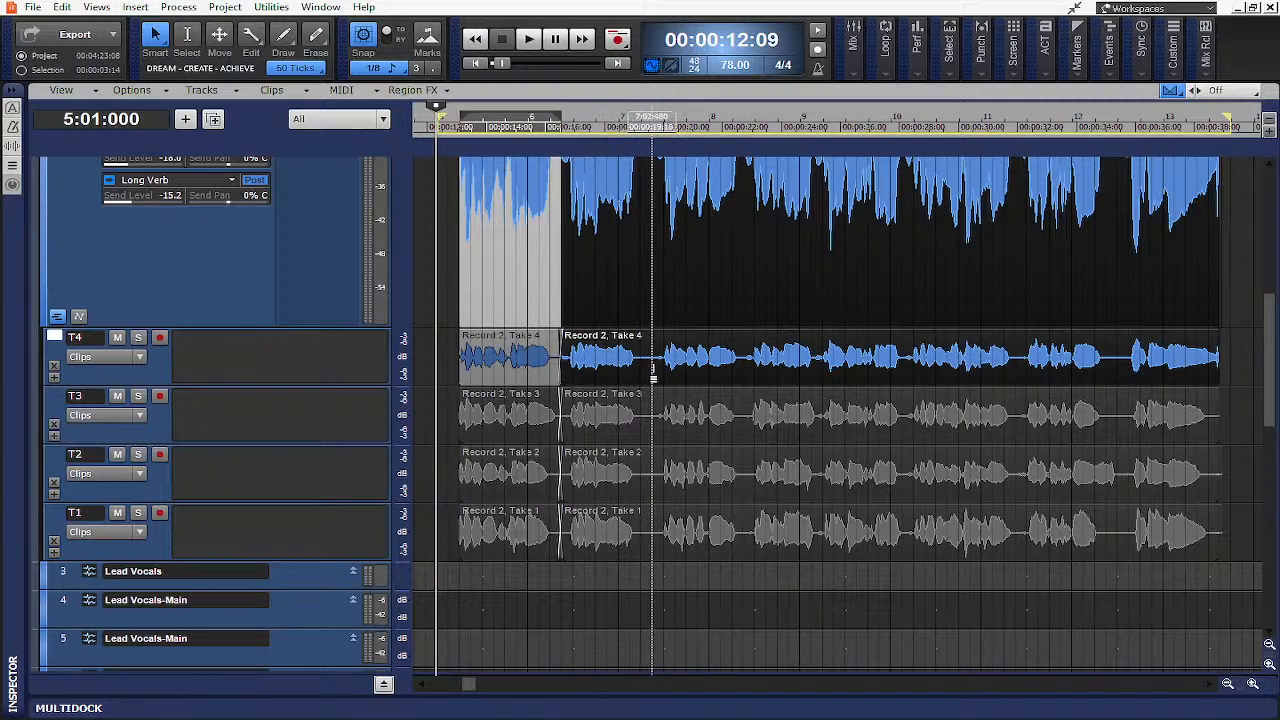
left_click_drag(653, 370, 563, 372)
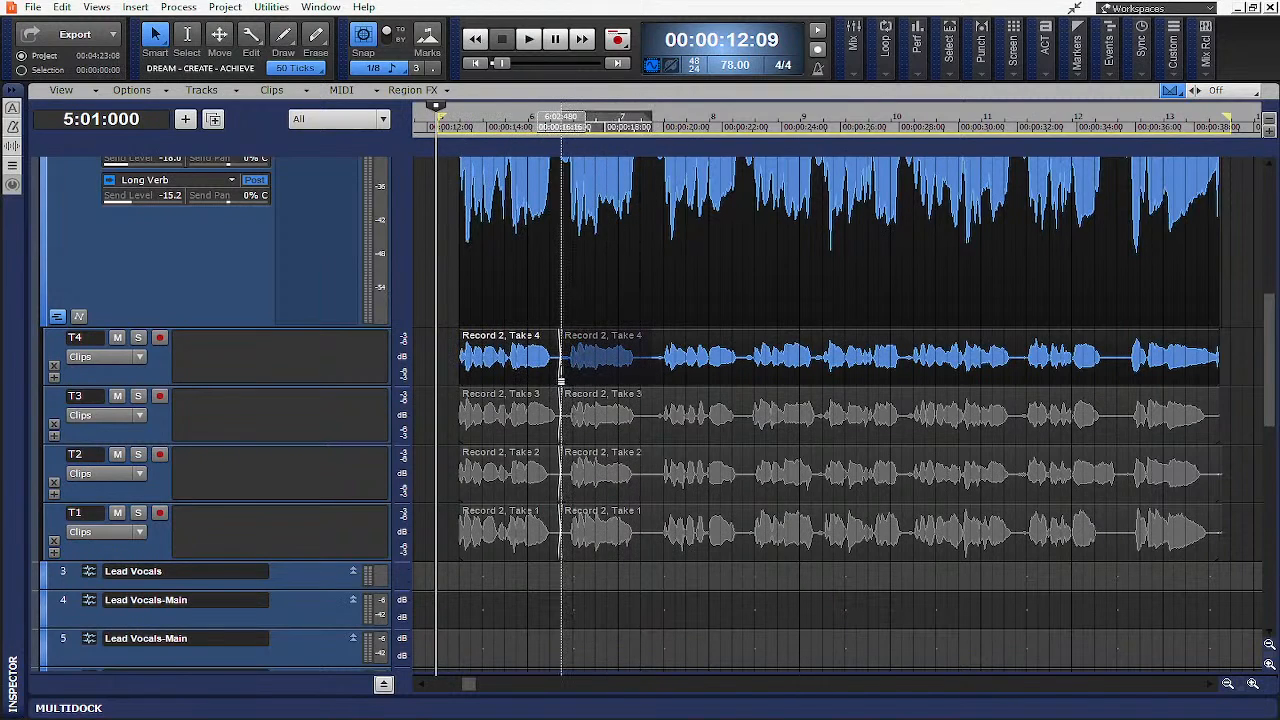
left_click(561, 378)
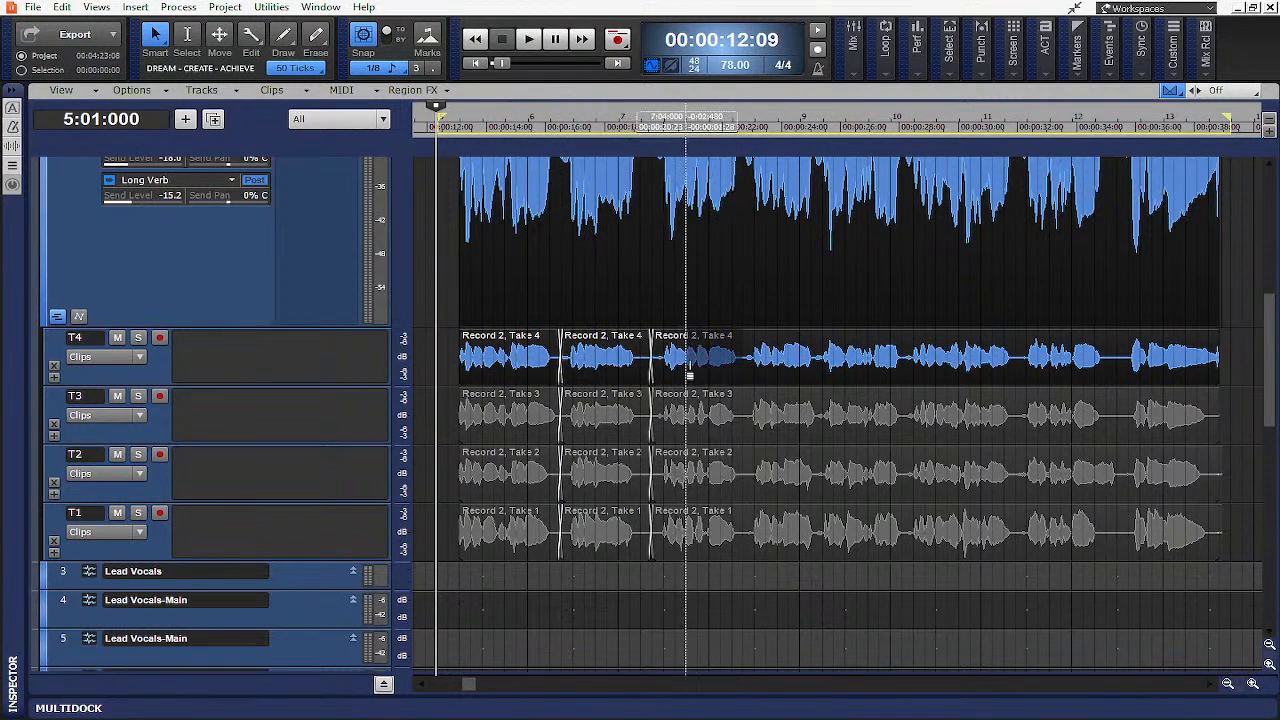
left_click(651, 372)
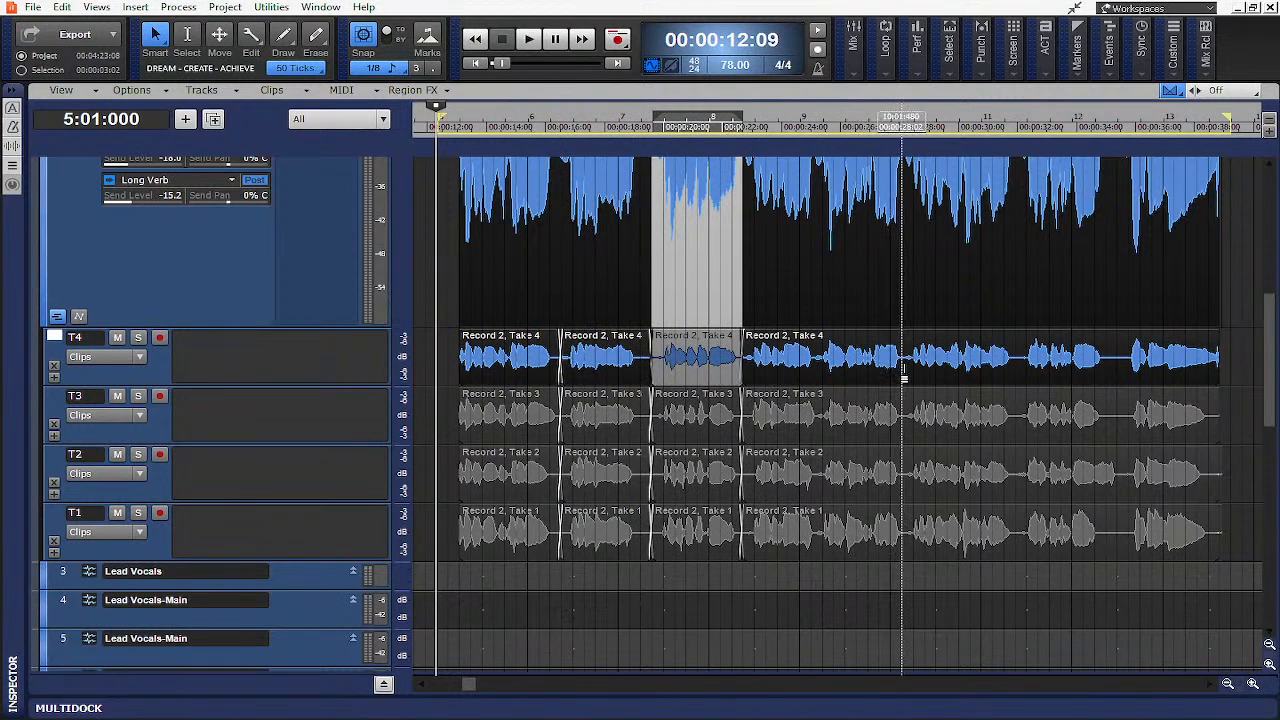
left_click_drag(904, 375, 747, 378)
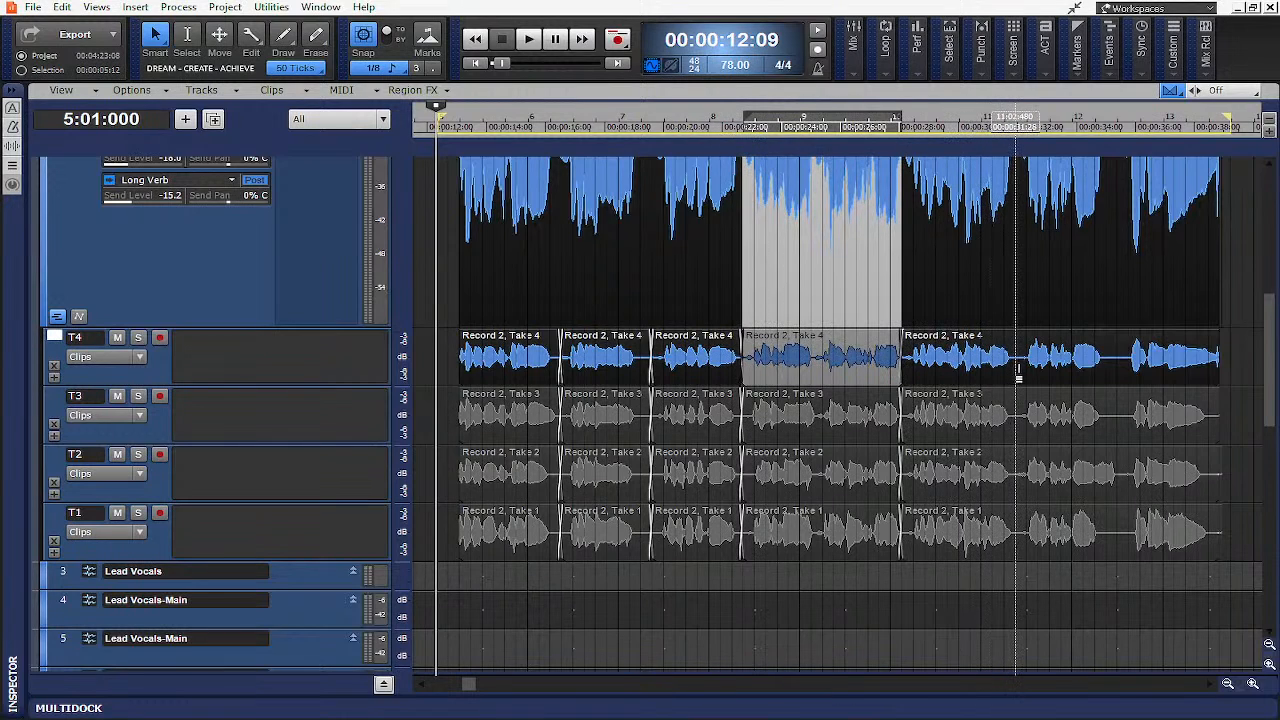
left_click_drag(1018, 372, 903, 375)
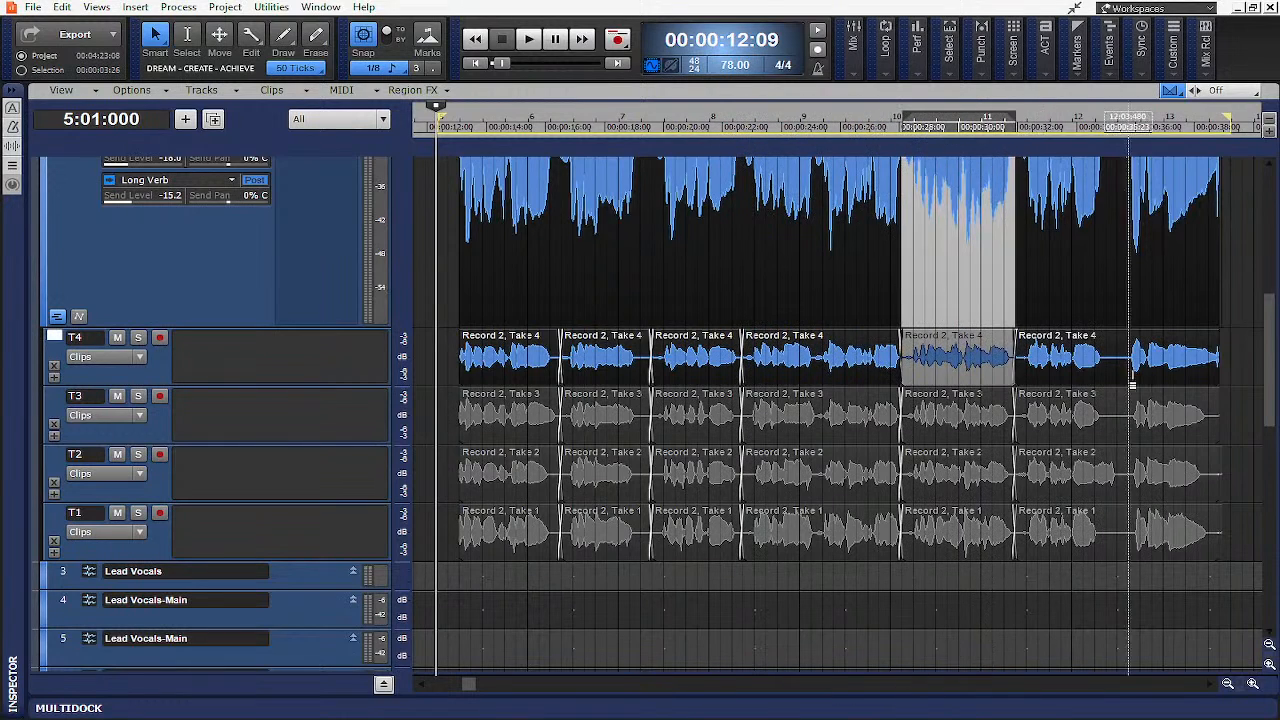
left_click_drag(1132, 385, 1017, 375)
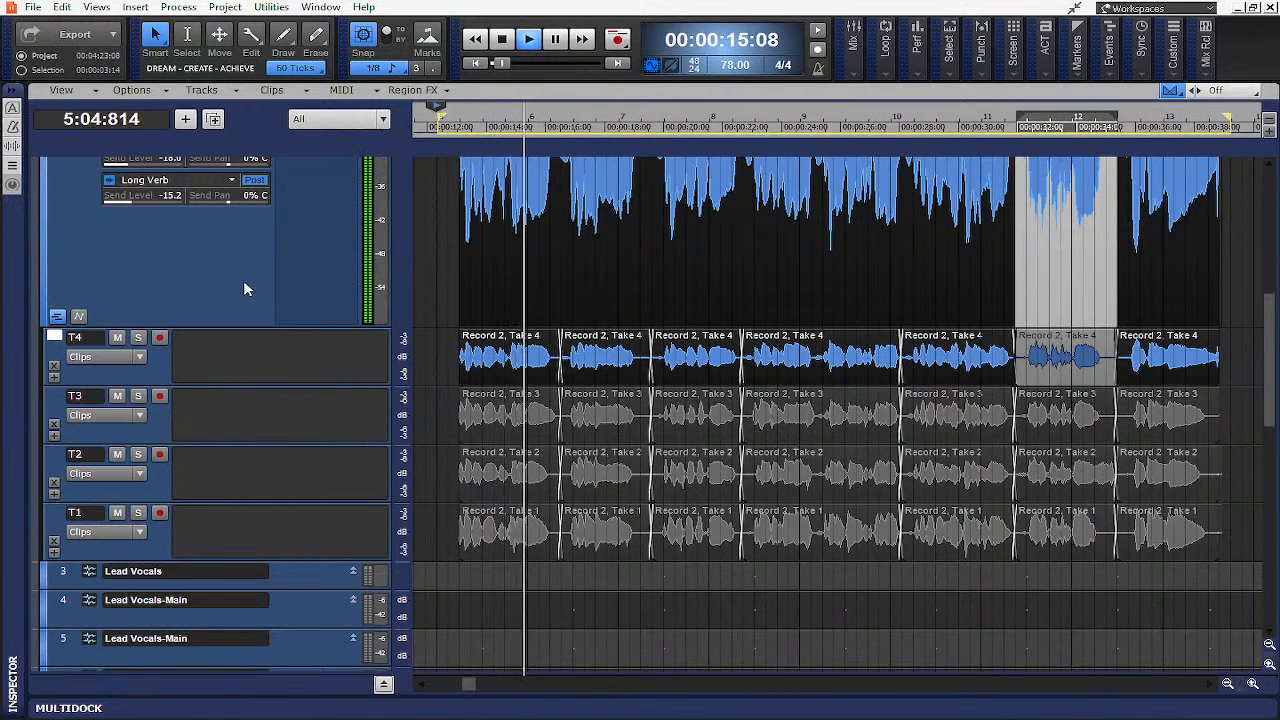
- Lower the duplicate Lead Vocals-Main track's volume to -5.8 dB
scroll(243, 280, "up", 3)
left_click_drag(241, 212, 229, 212)
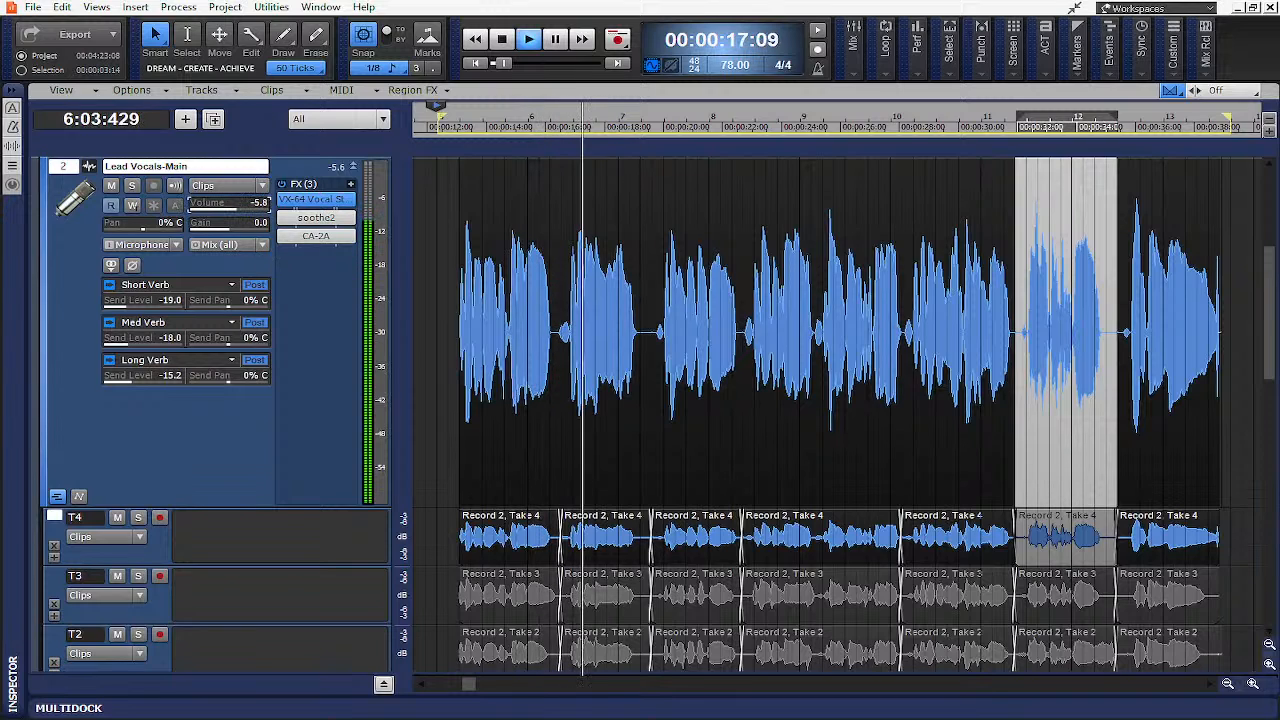
- Audition the first phrase in Takes 3, 2 and 1 and select Take 1 for that comp segment
scroll(469, 470, "down", 3)
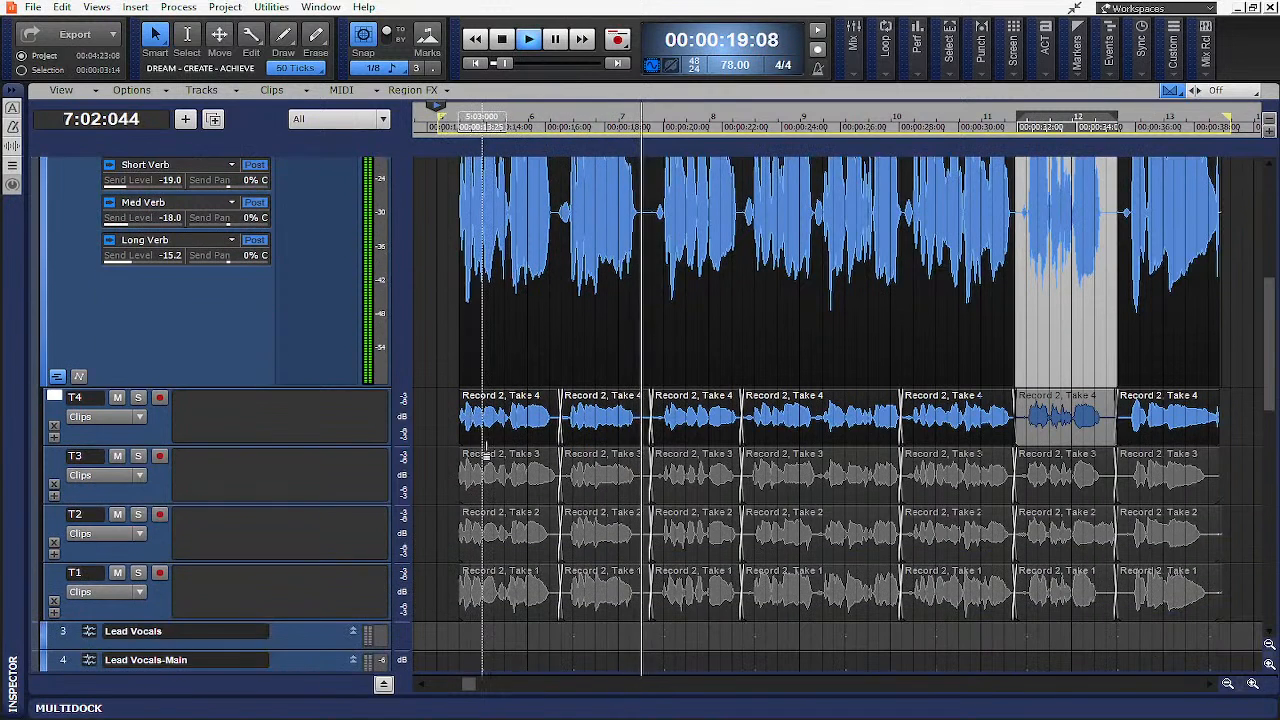
left_click(469, 493)
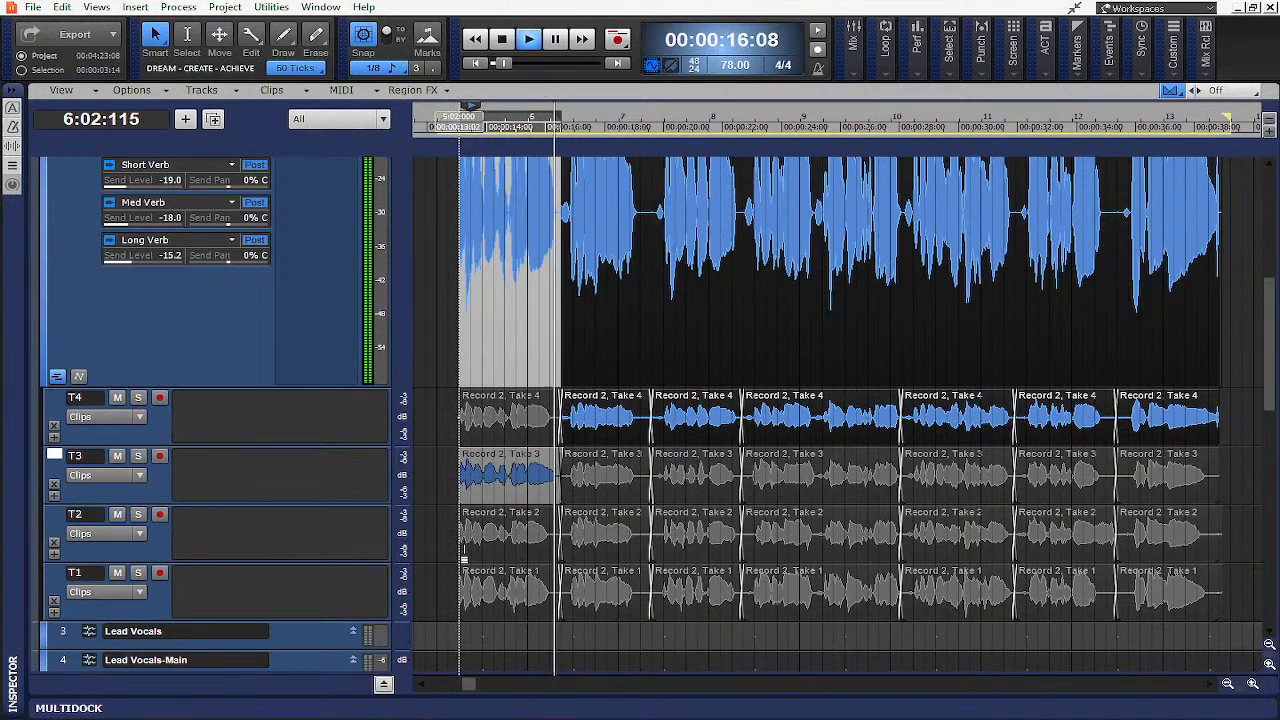
left_click(482, 522)
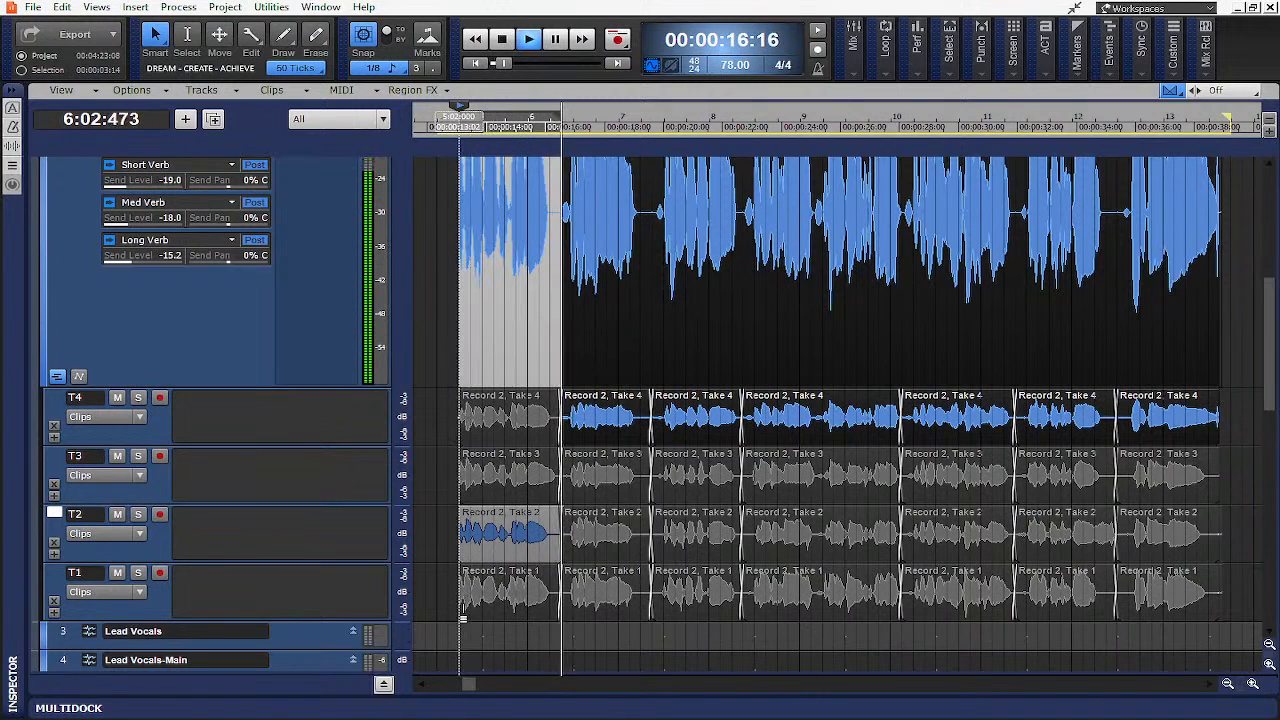
left_click(464, 580)
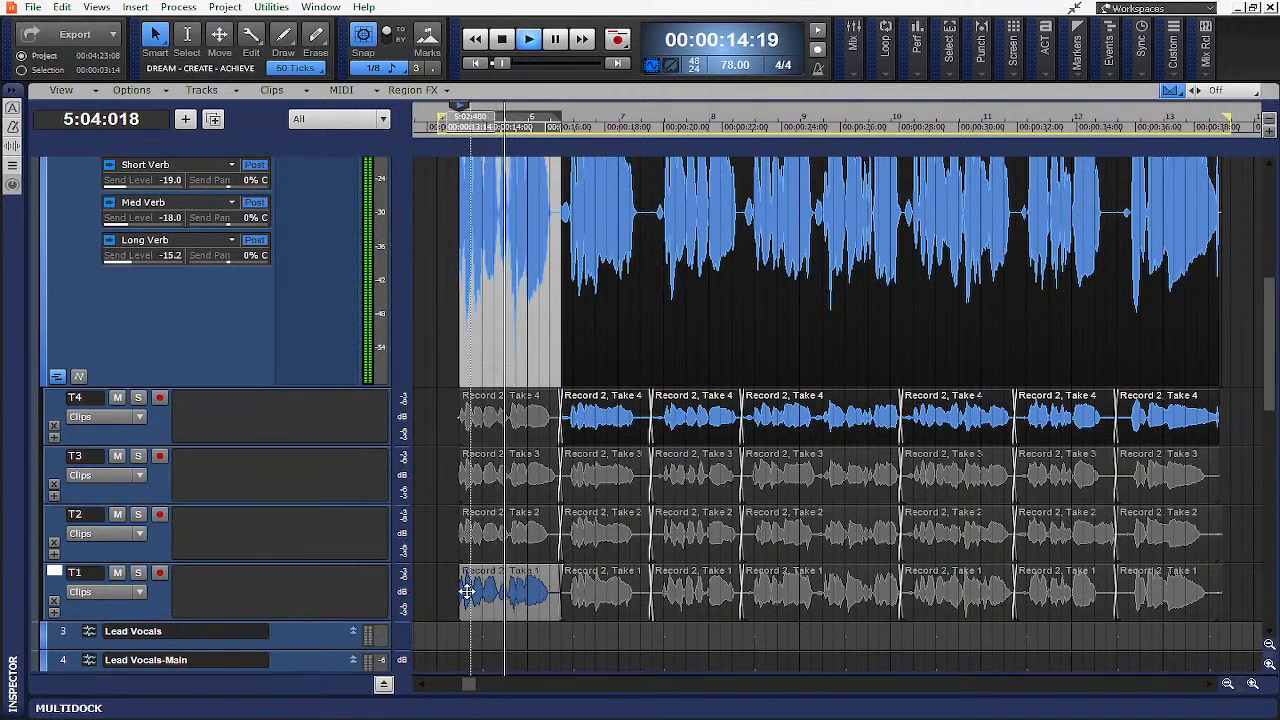
key("space")
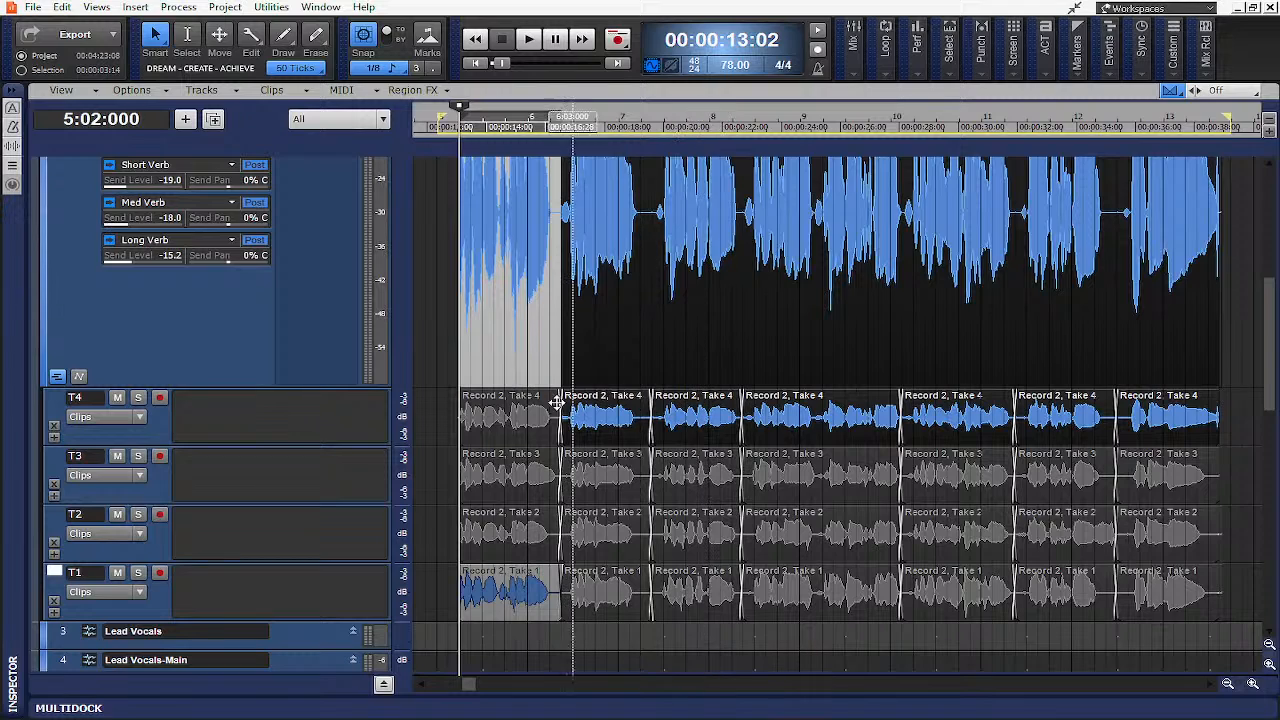
key("space")
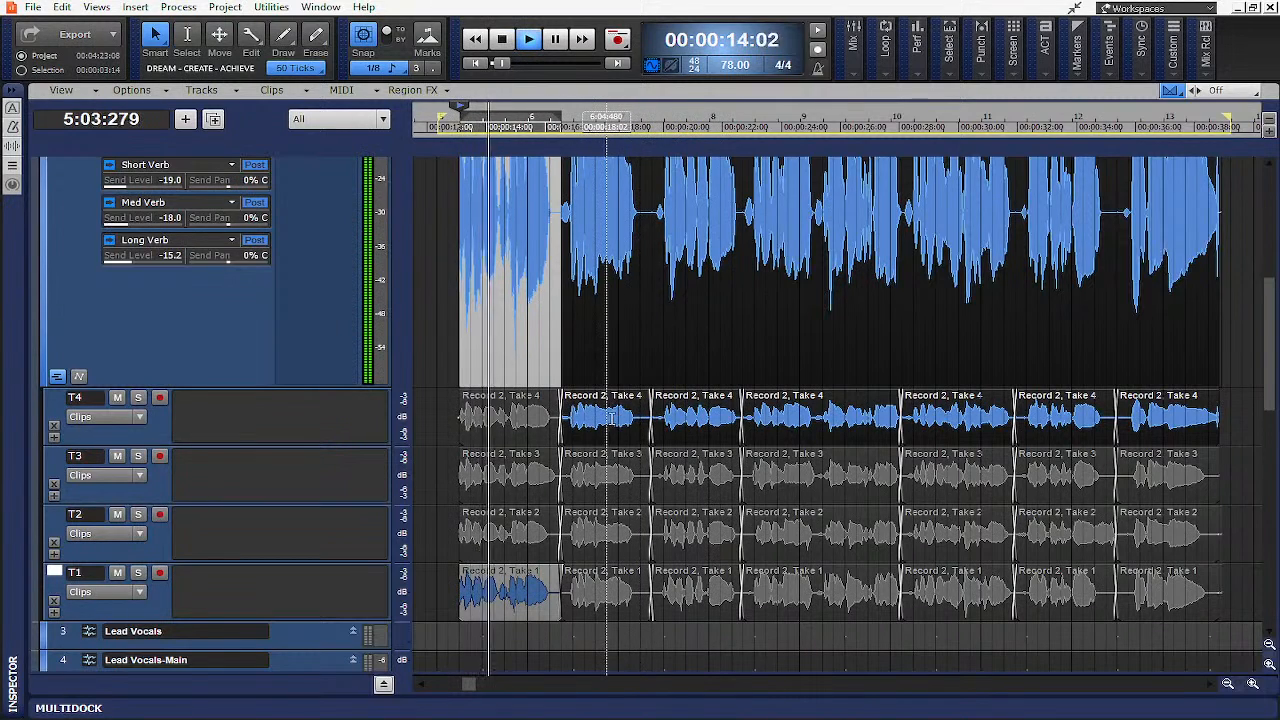
- Audition the second and third phrases across Takes 3, 2 and 1, selecting Take 1 for both segments
left_click(570, 498)
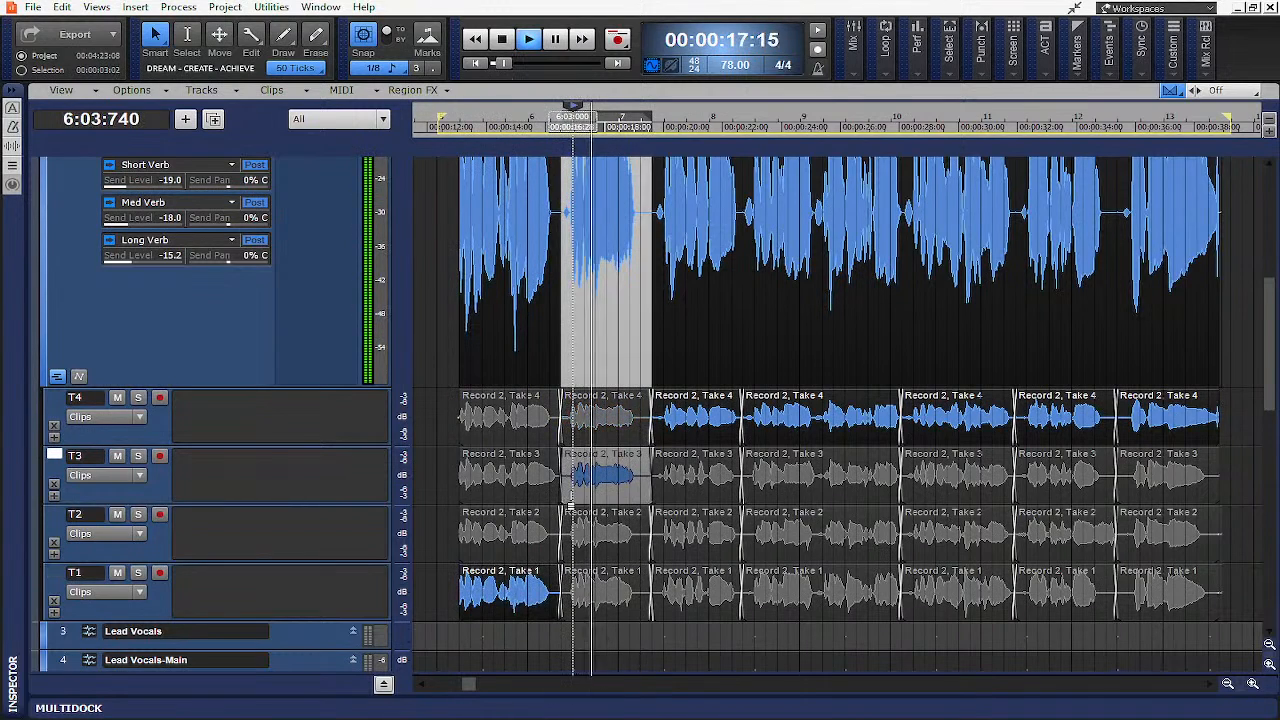
left_click(571, 555)
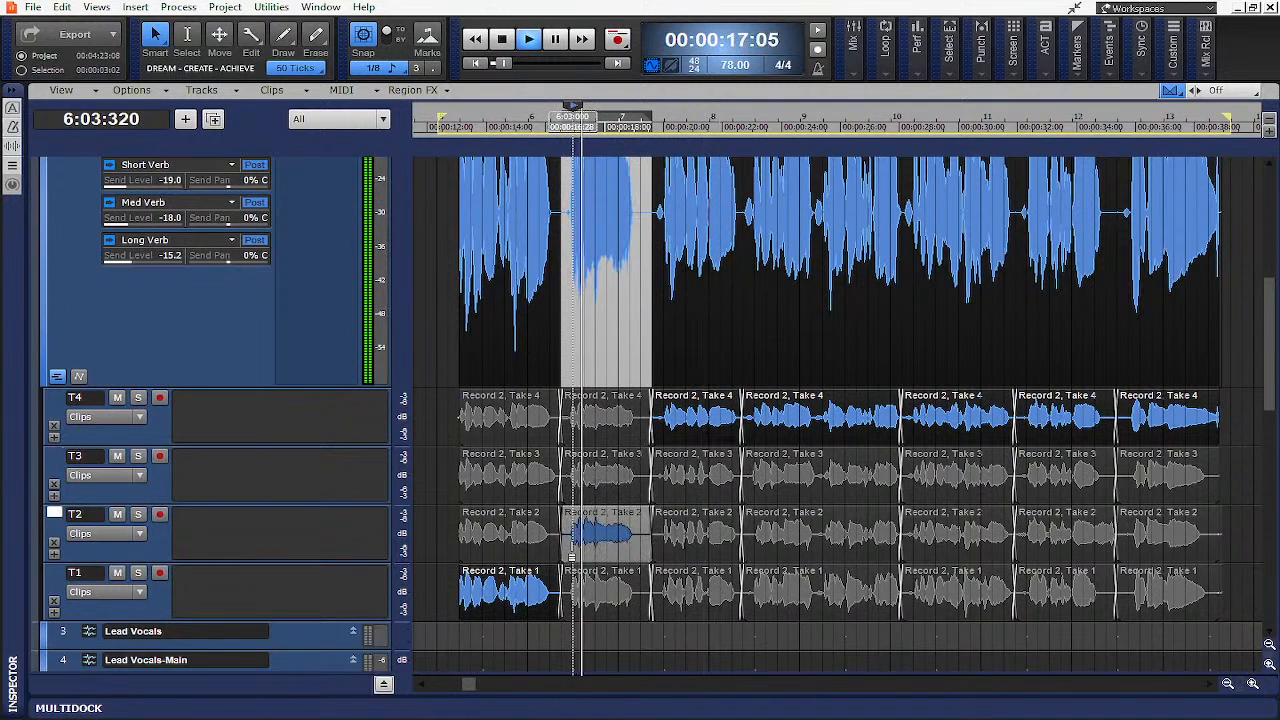
left_click(571, 612)
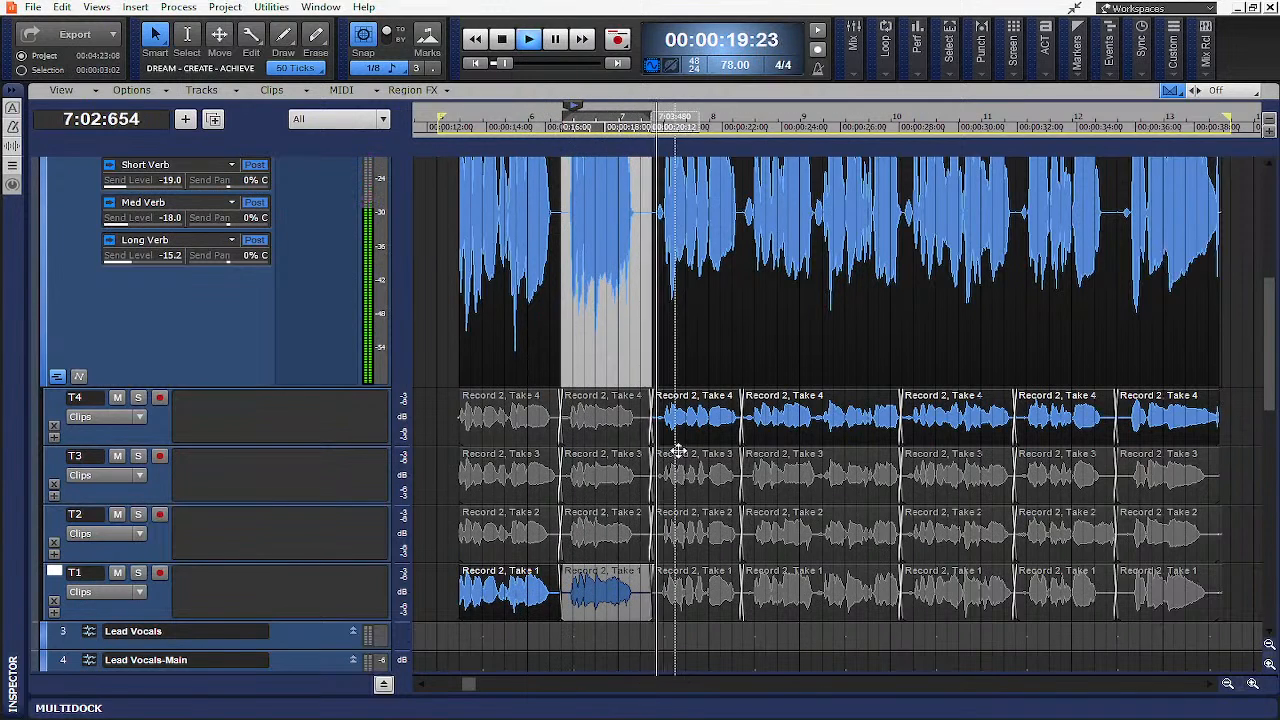
left_click(660, 497)
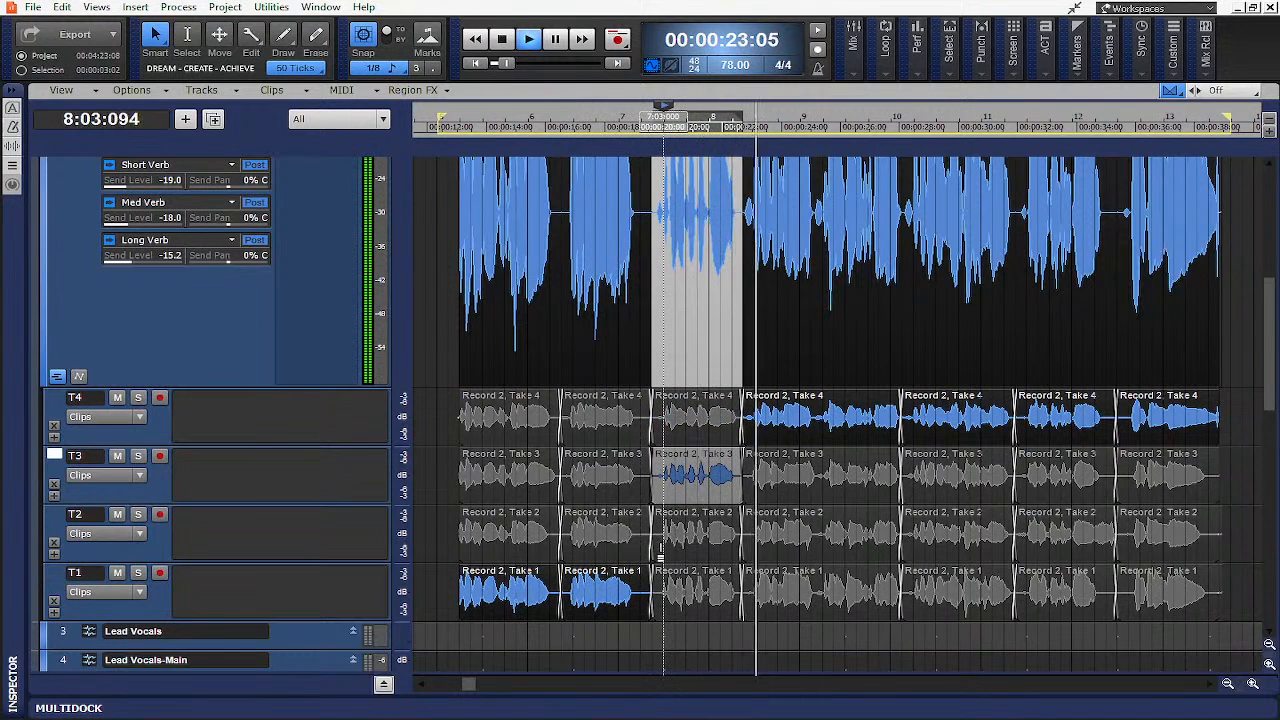
left_click(661, 545)
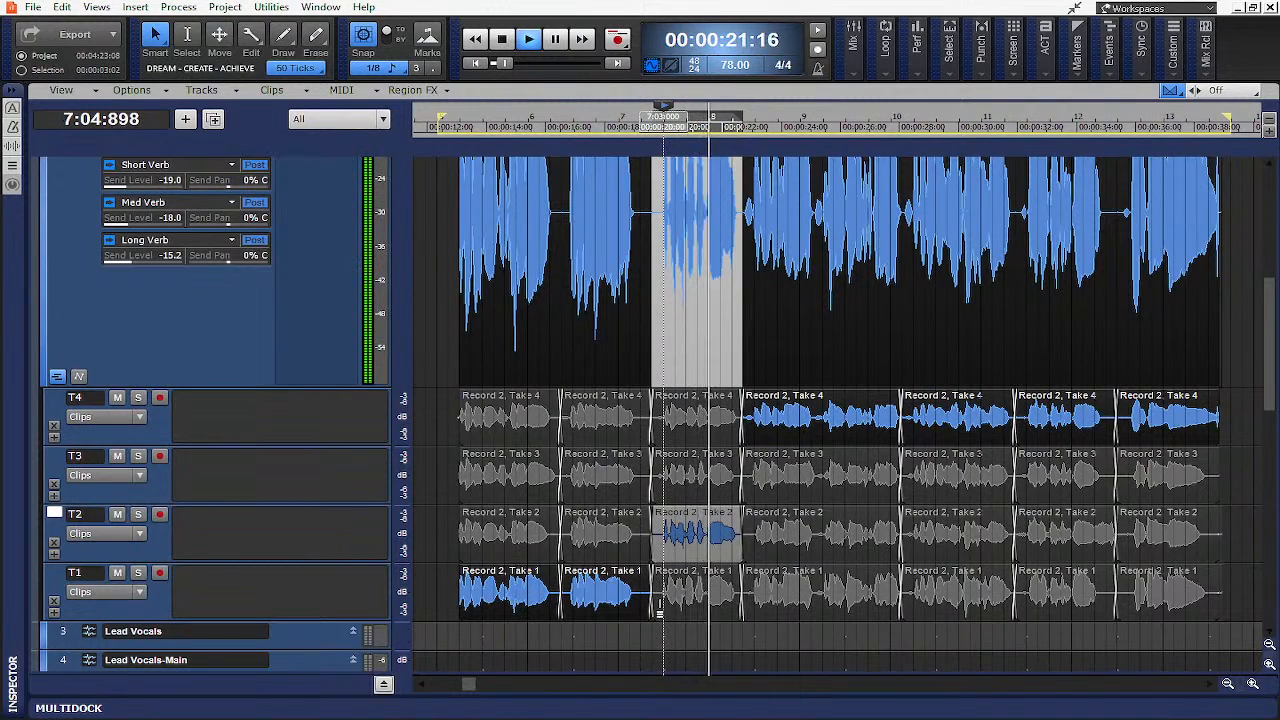
left_click(660, 600)
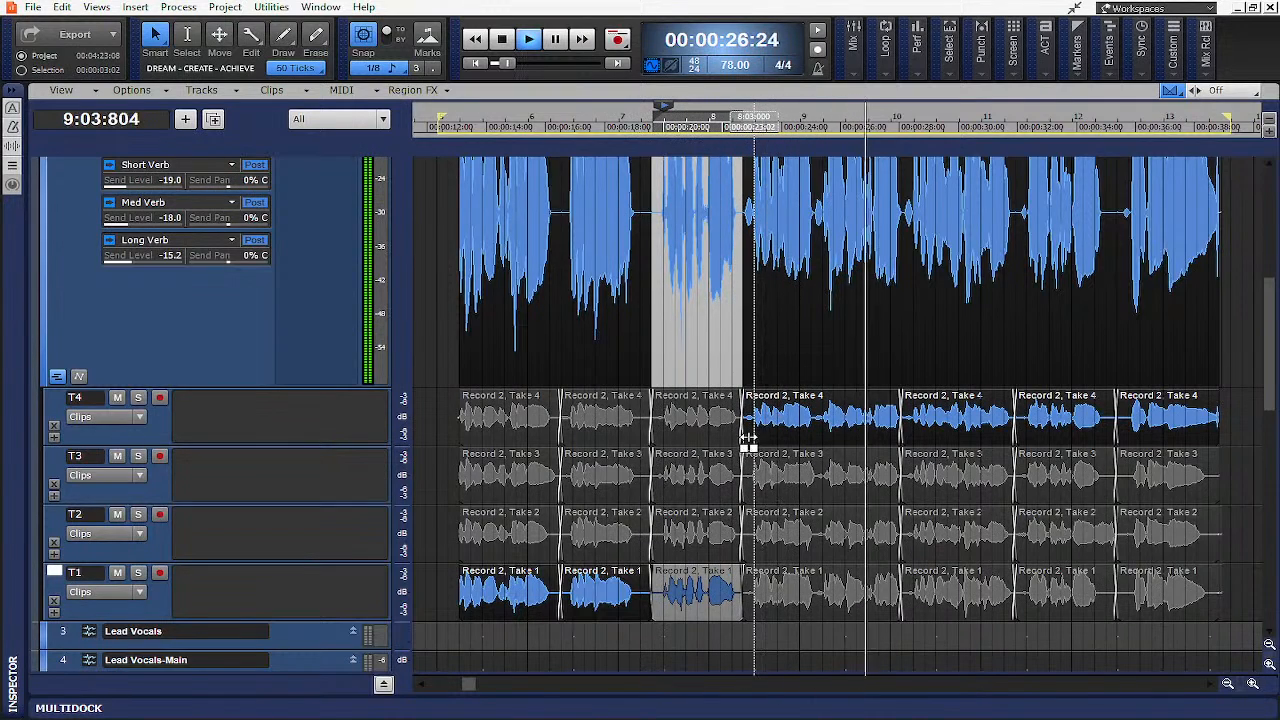
- Comp the fourth phrase from Take 1 and the fifth phrase from Take 3 after auditioning each take
left_click(746, 478)
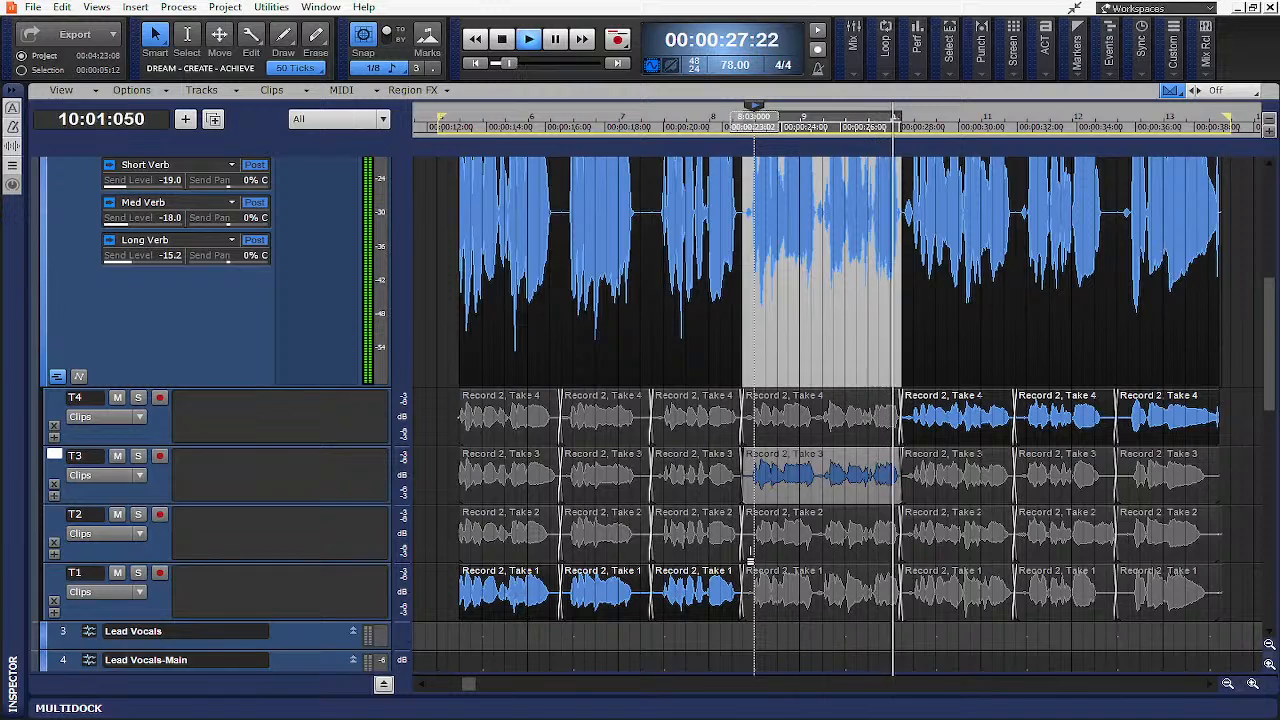
left_click(747, 541)
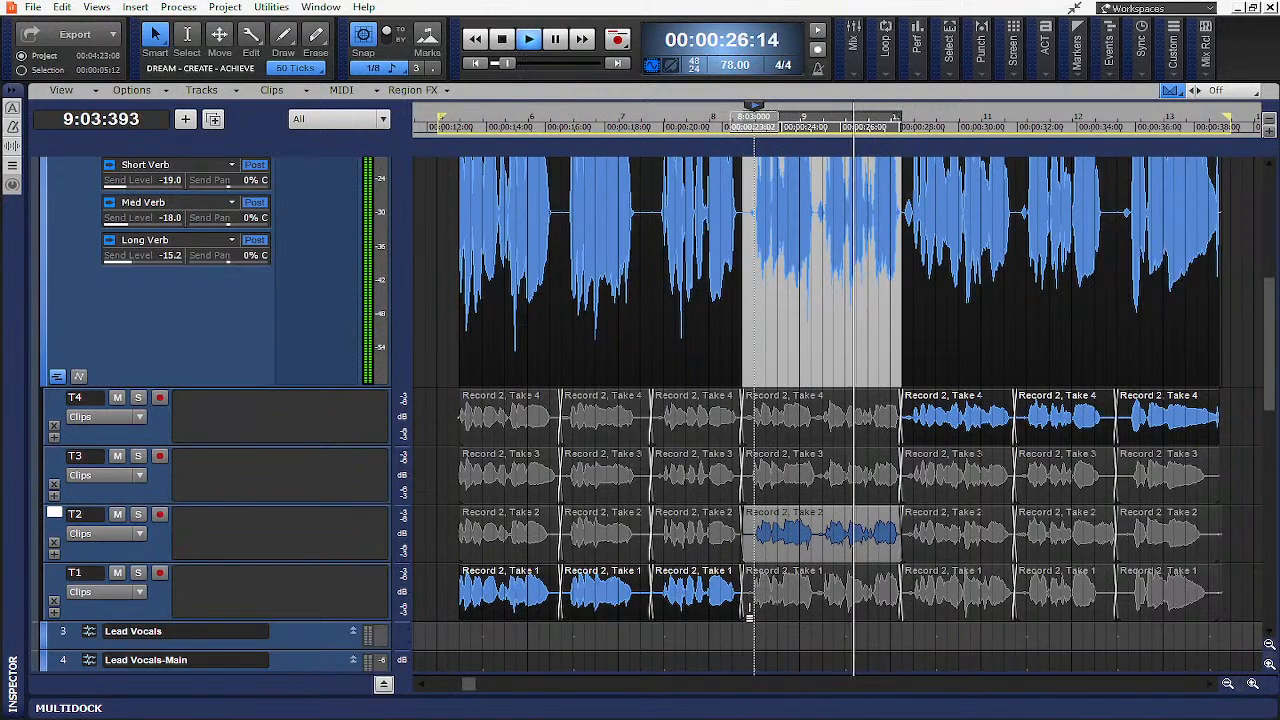
left_click(746, 598)
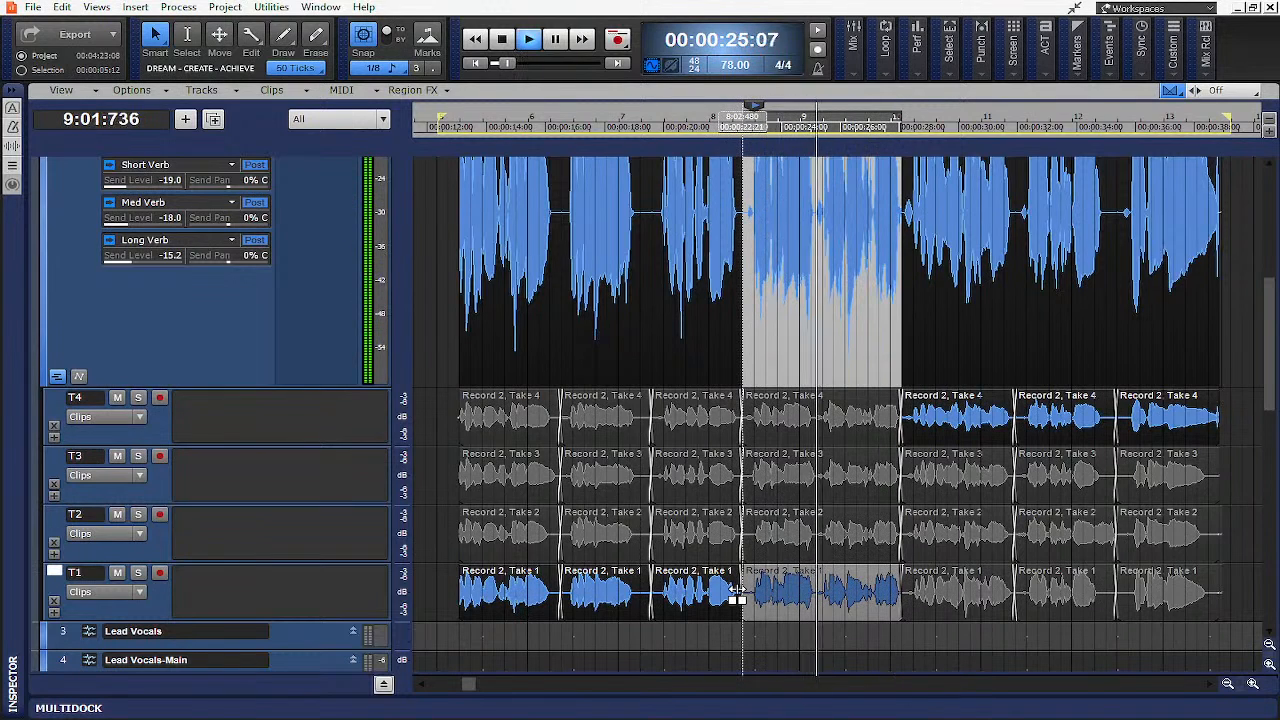
left_click(911, 506)
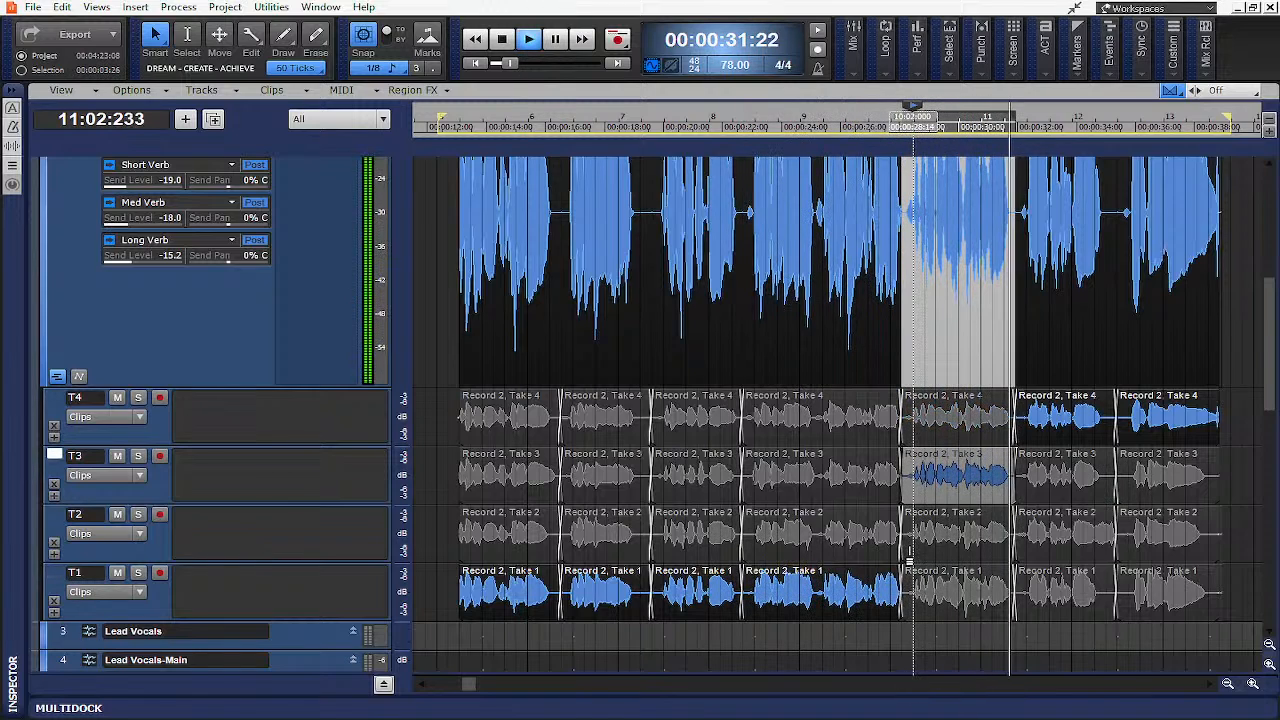
left_click(909, 557)
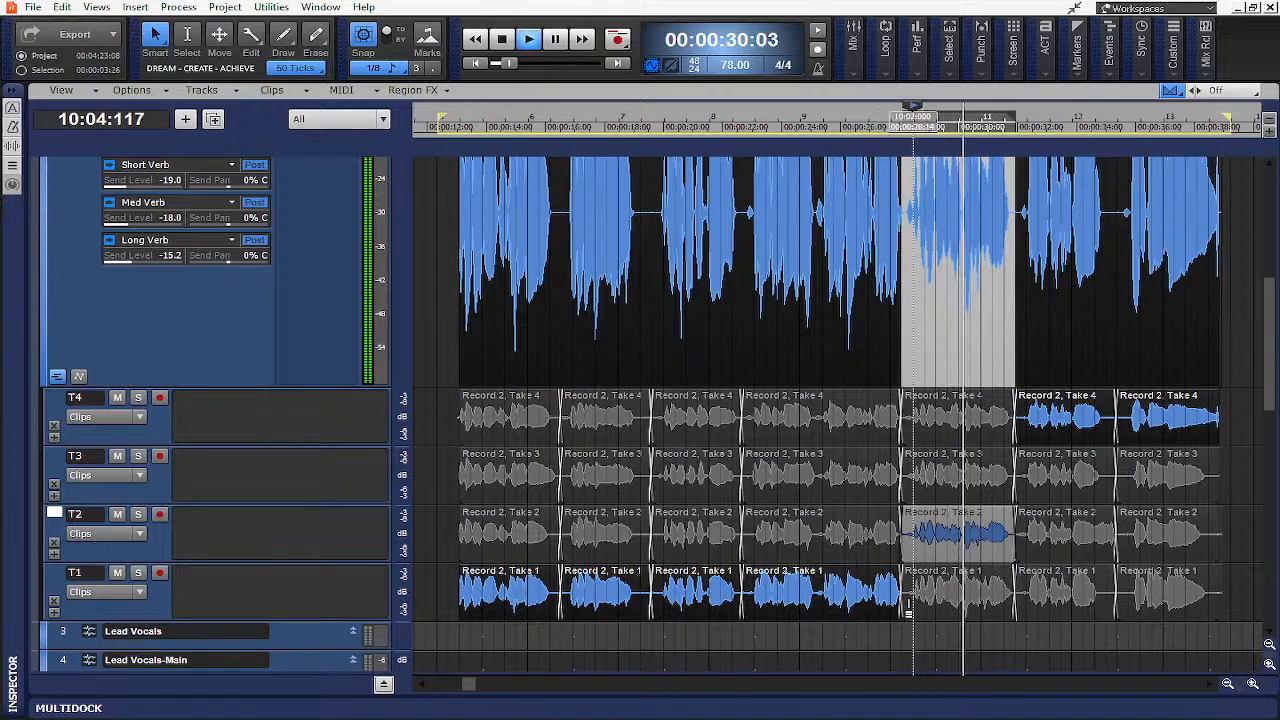
left_click(909, 600)
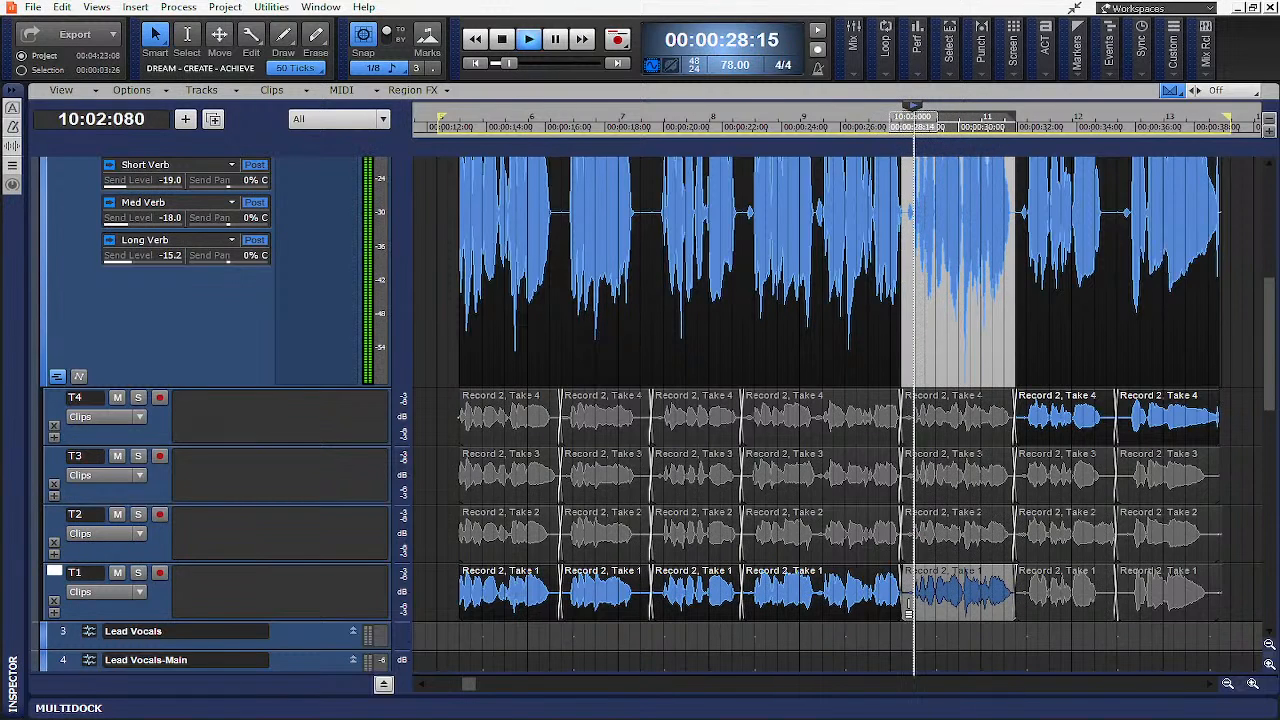
left_click(910, 492)
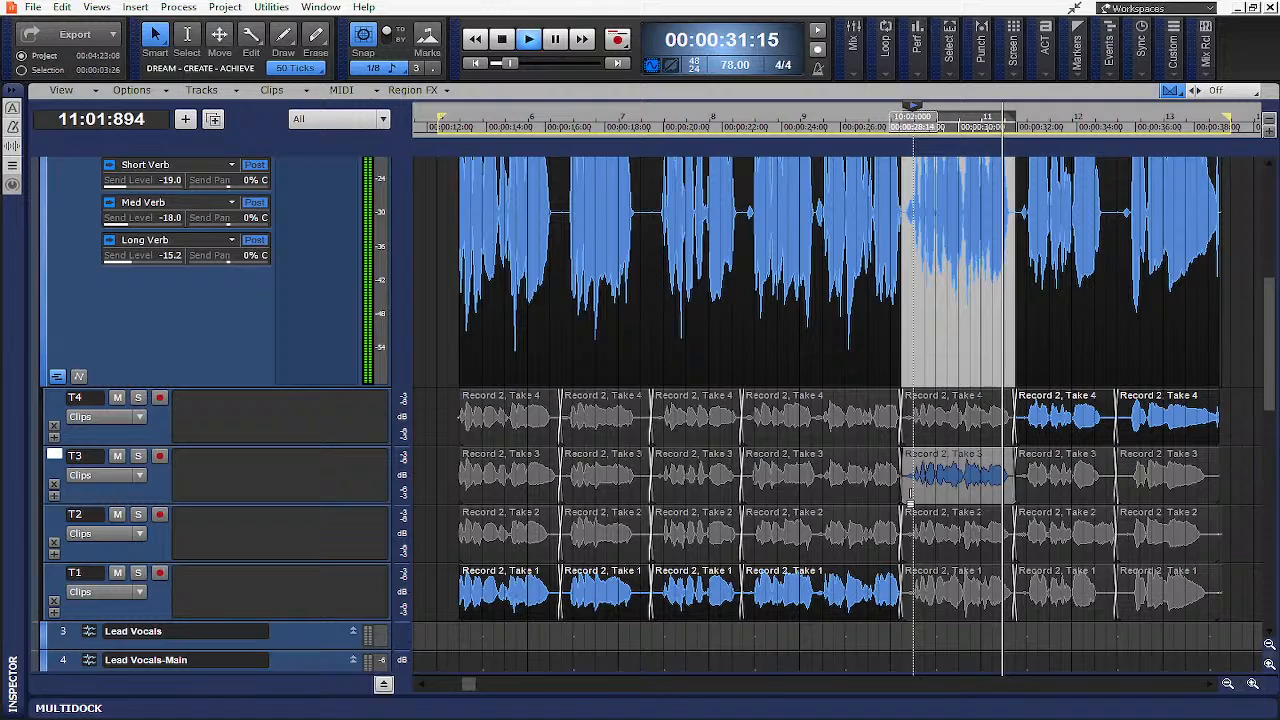
- Audition the sixth phrase in all four takes and select Take 3 for that segment
left_click(1022, 495)
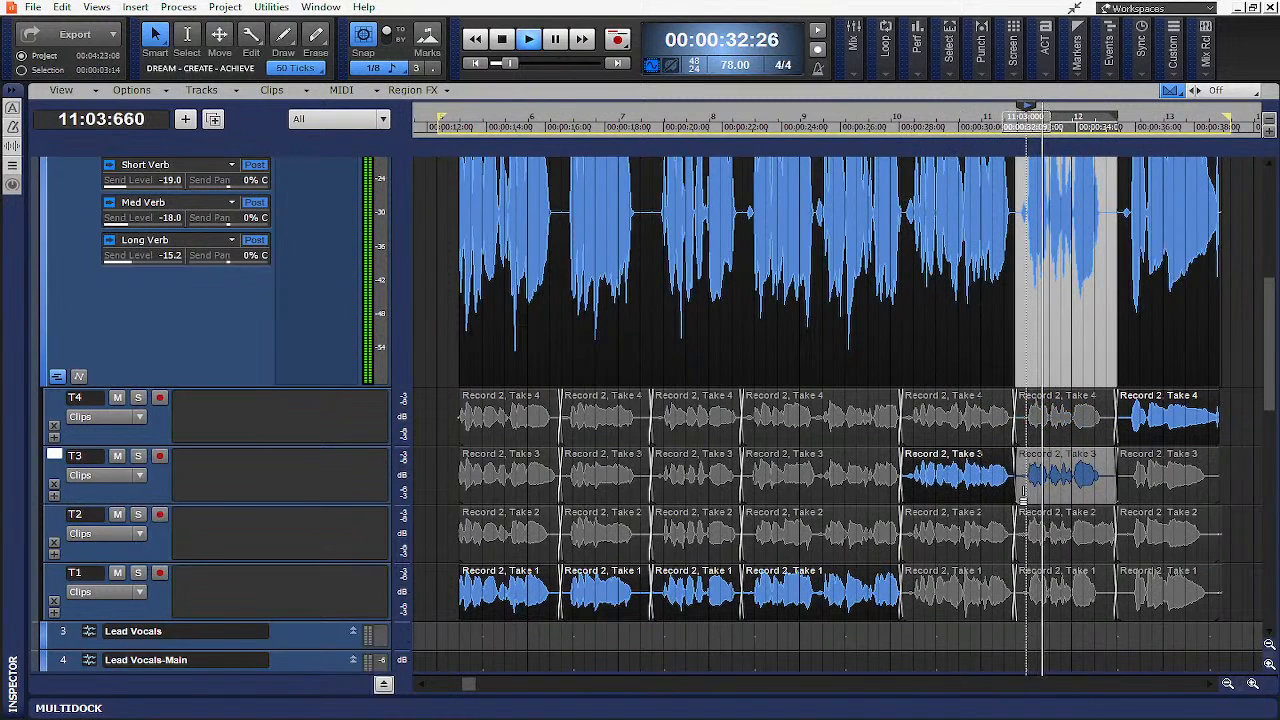
left_click(1022, 552)
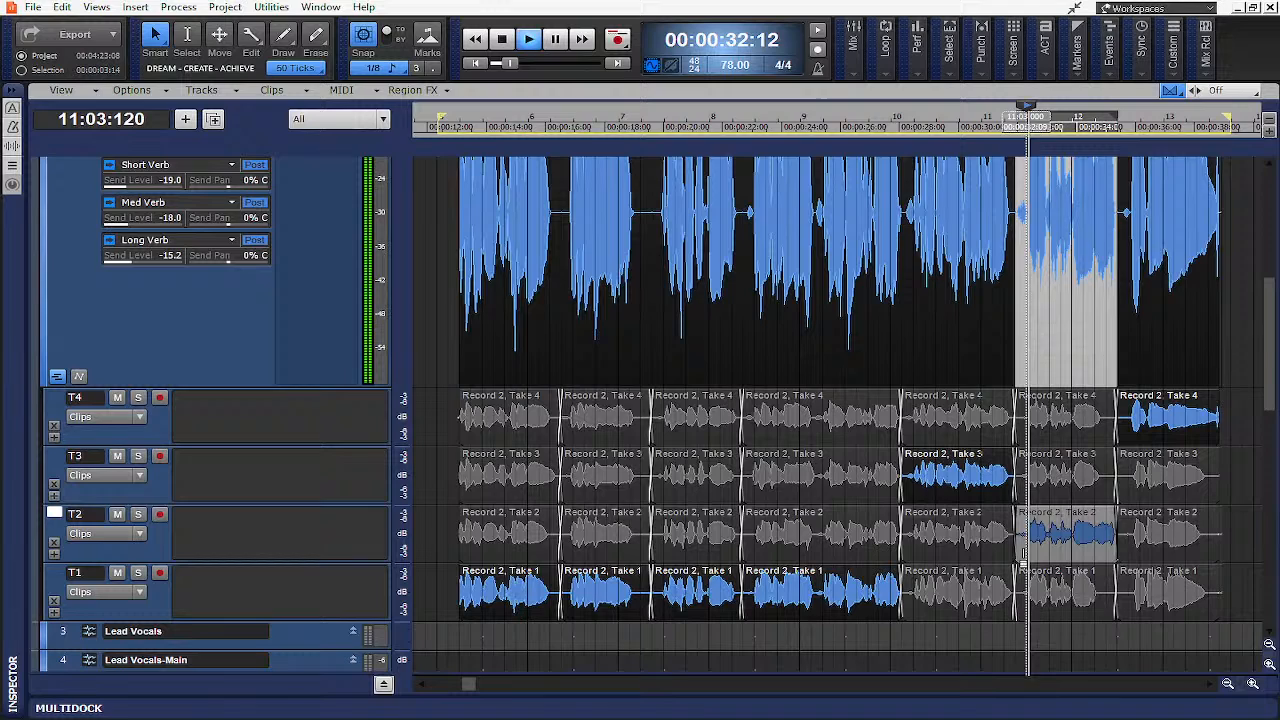
left_click(1022, 610)
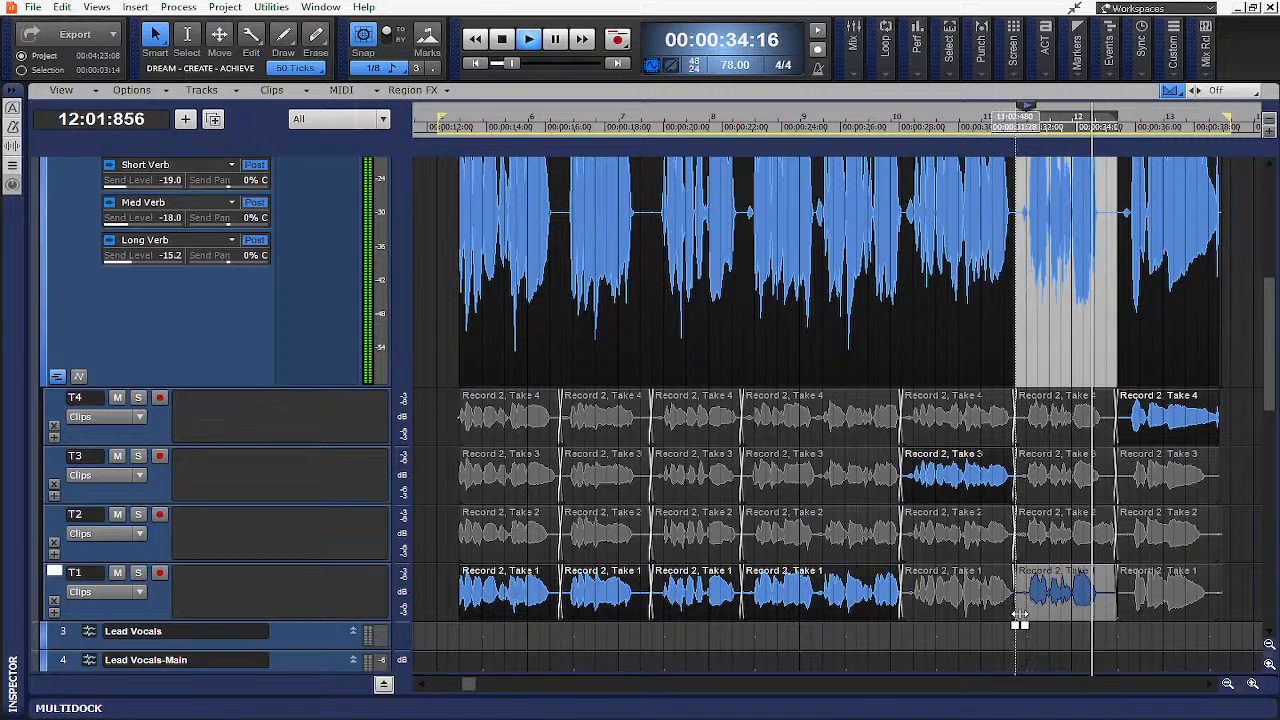
left_click(1025, 446)
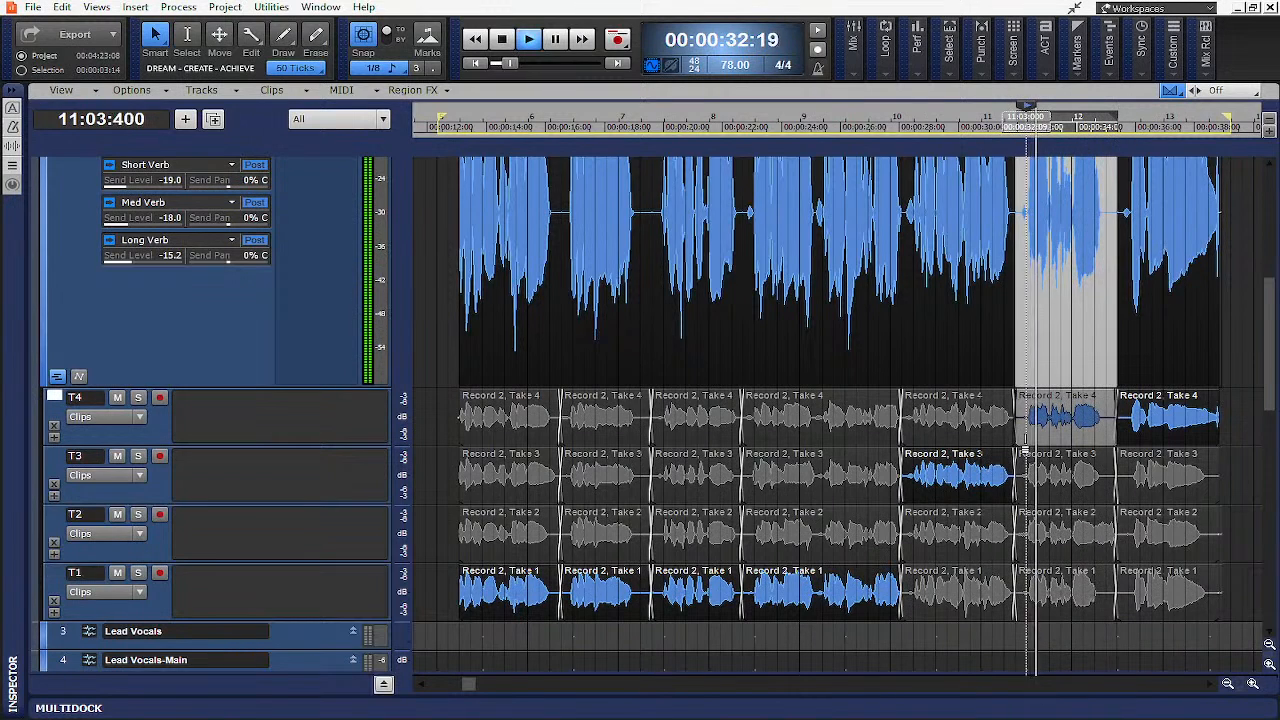
left_click(1025, 498)
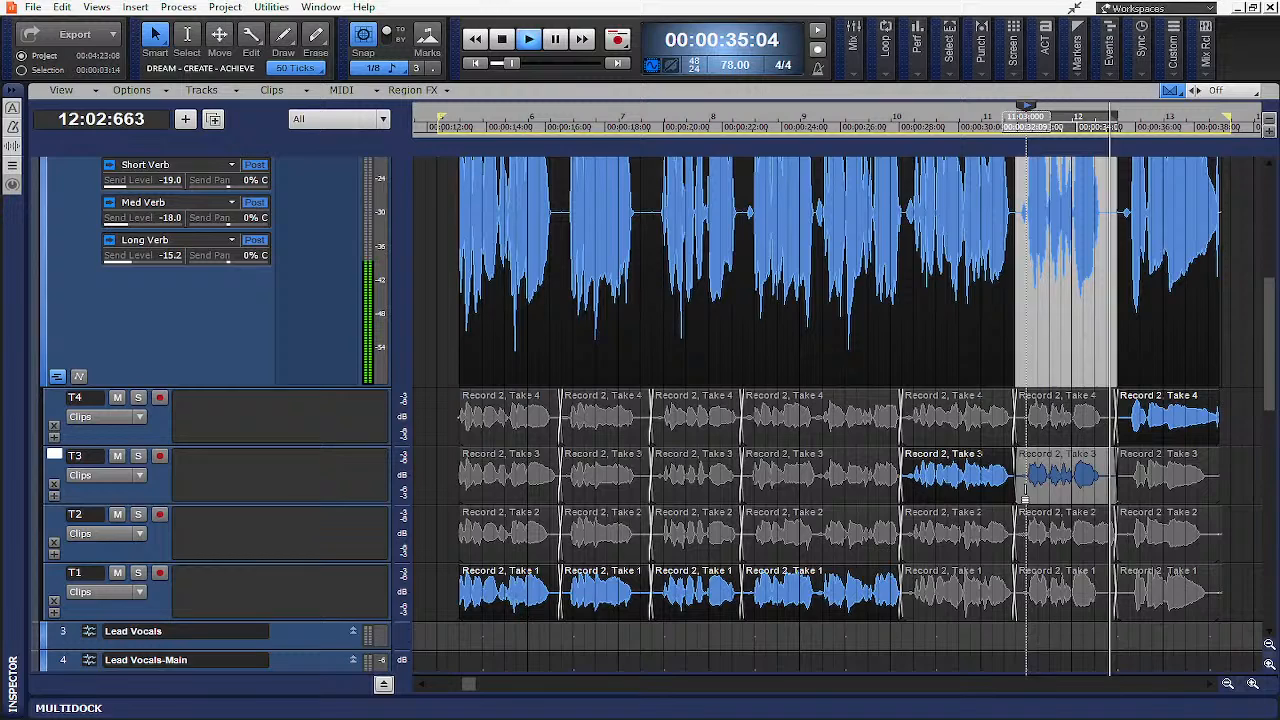
- Audition the seventh phrase in Takes 4, 3, 2 and 1 and select Take 4 for that segment
left_click(1122, 445)
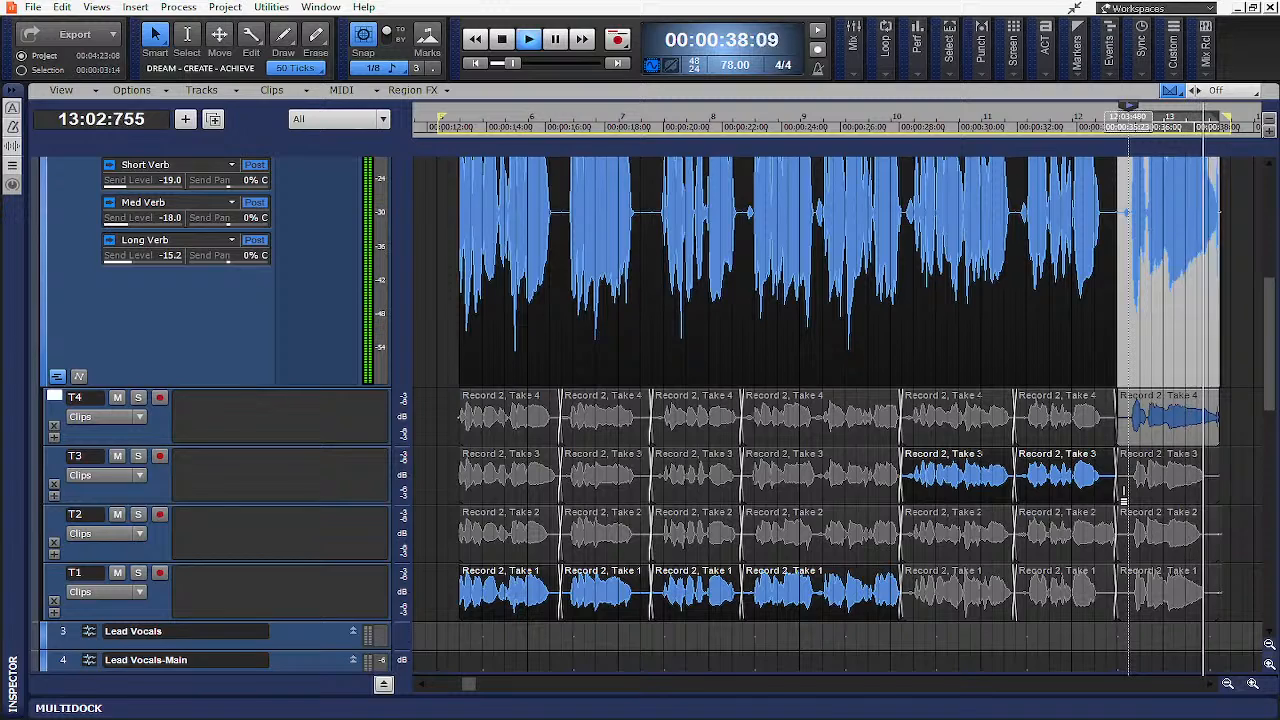
left_click(1123, 497)
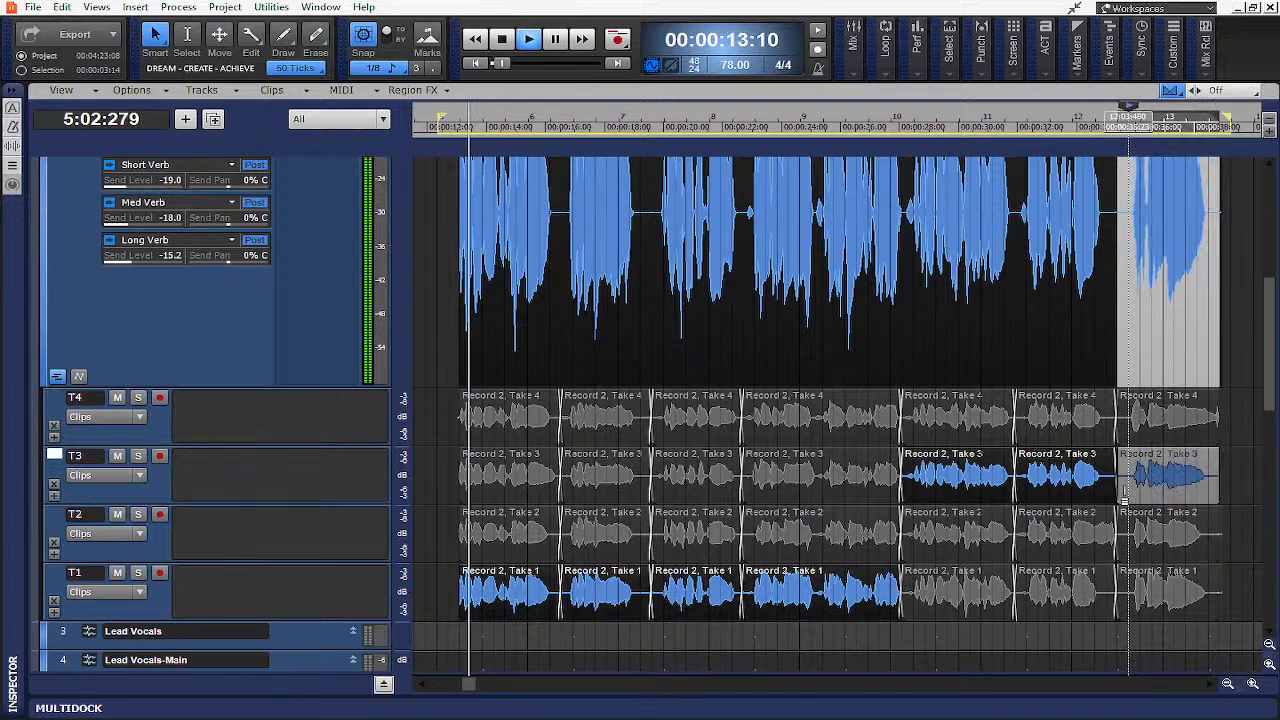
left_click(1127, 556)
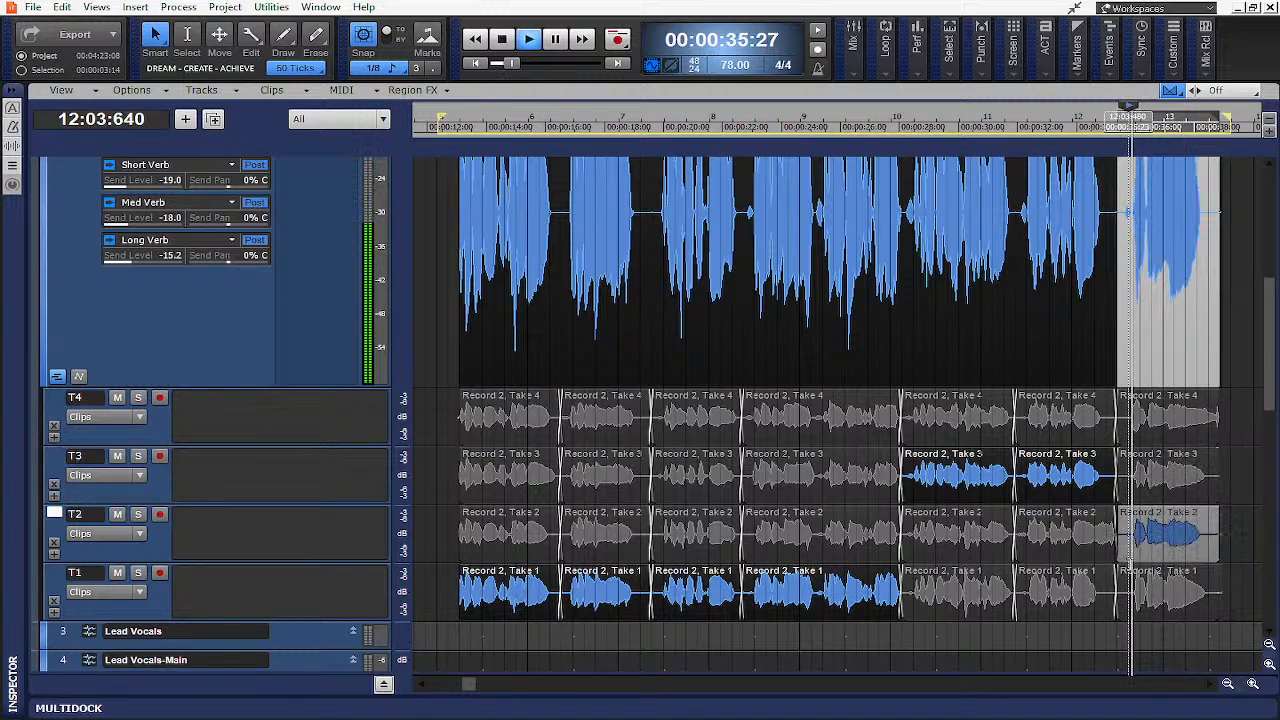
left_click(1125, 615)
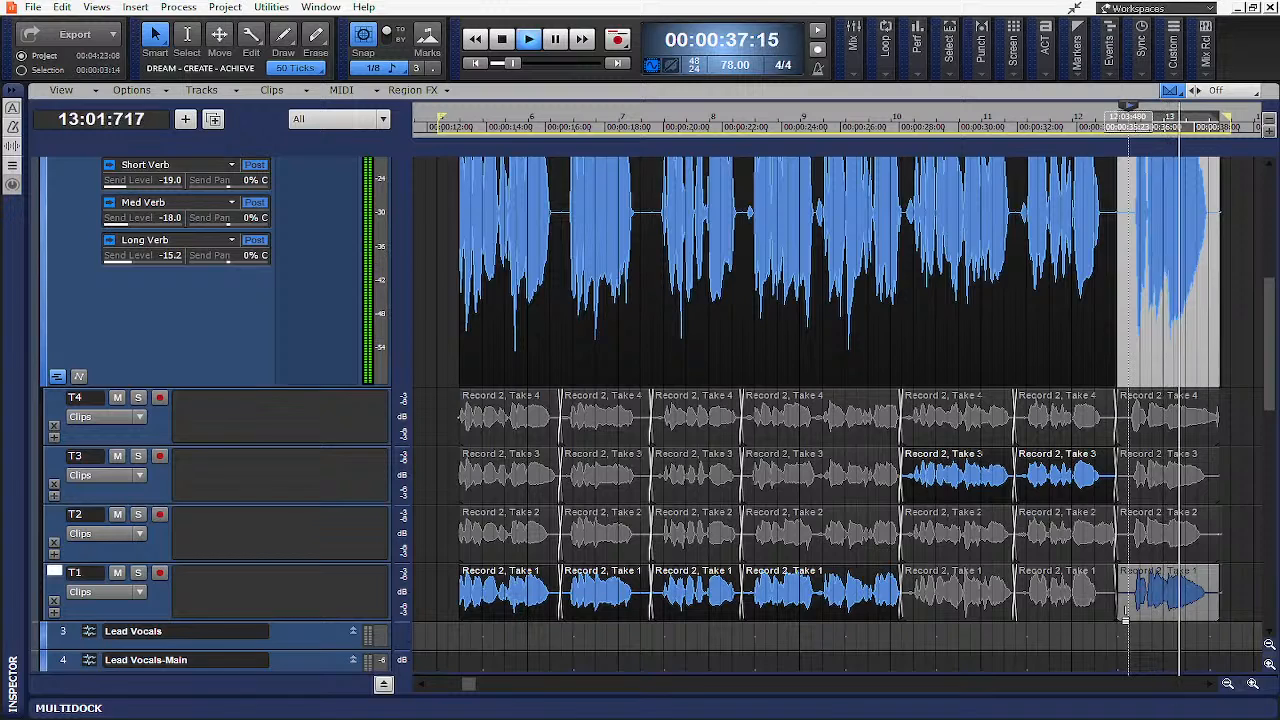
left_click(1126, 438)
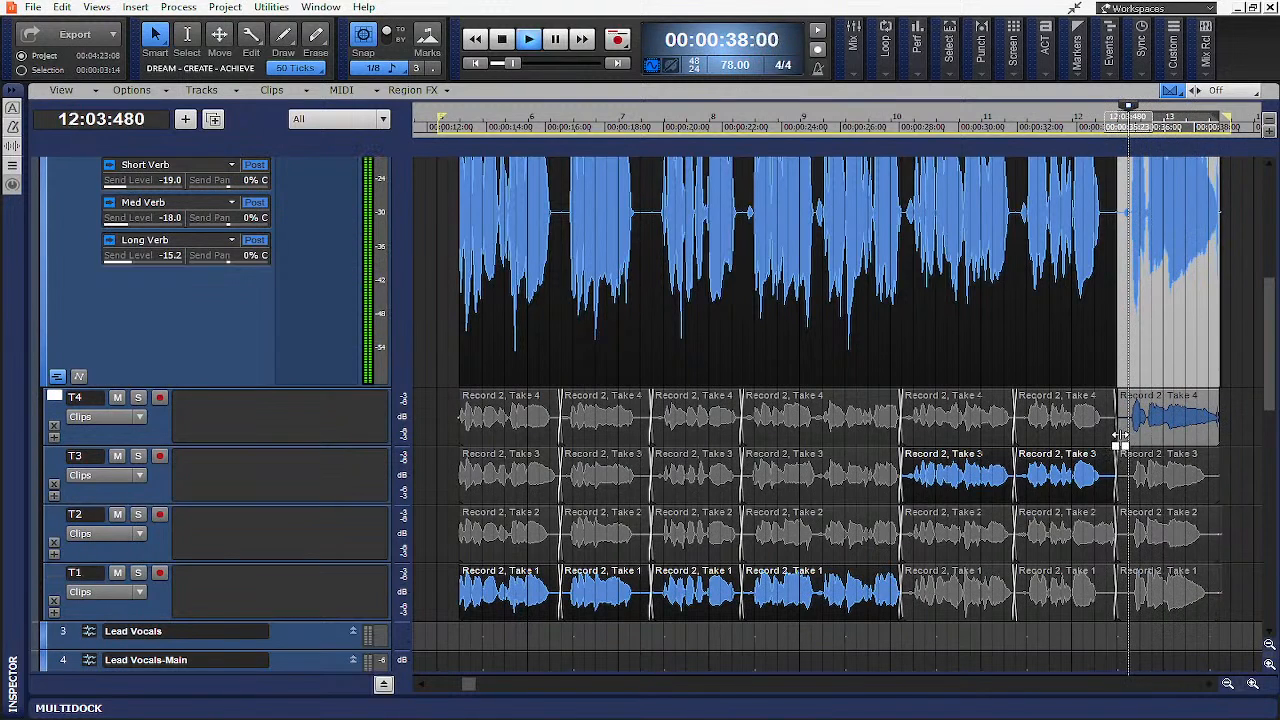
key("space")
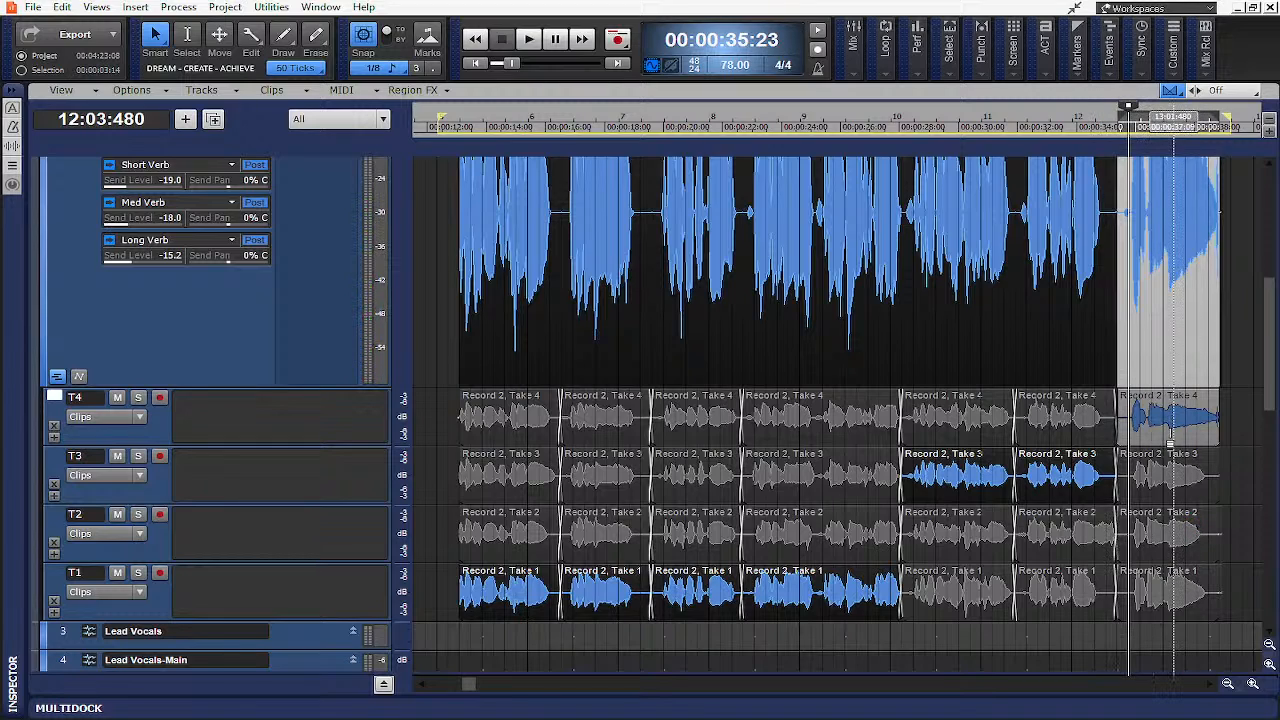
- Split the final Take 4 segment and assign its opening part to Take 1, auditioning from just before it
left_click(1166, 441)
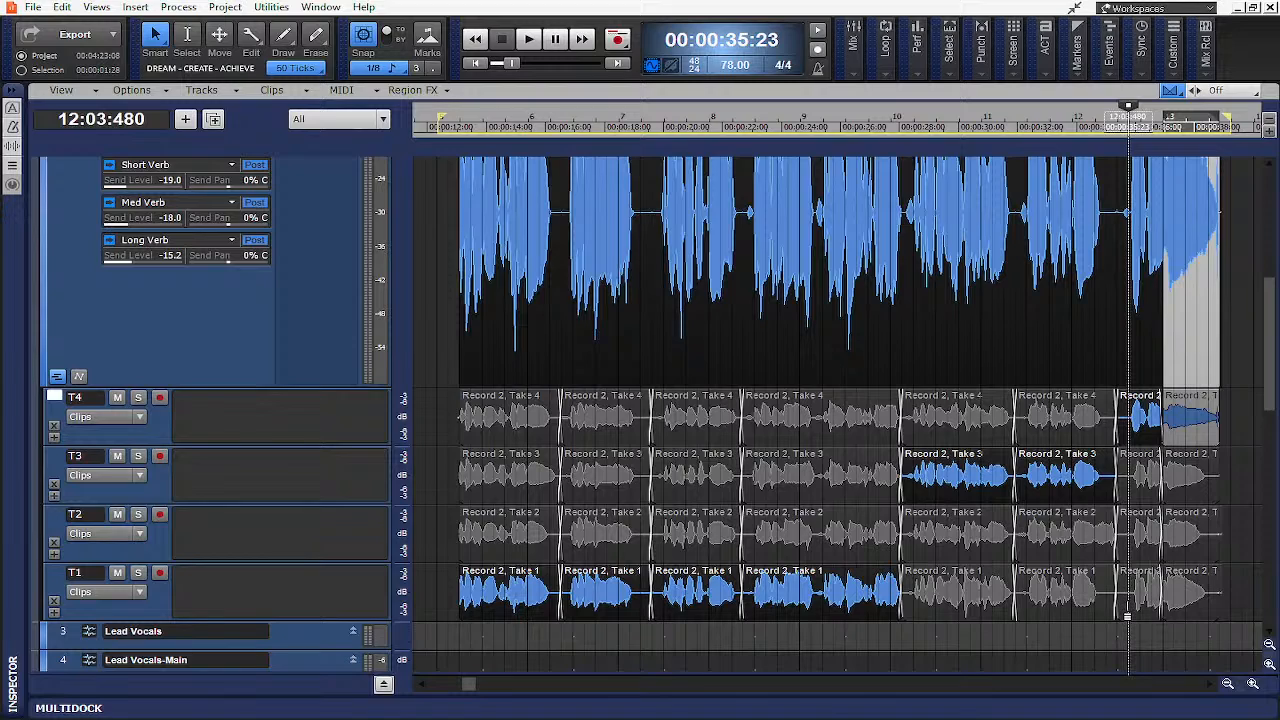
left_click(1126, 615)
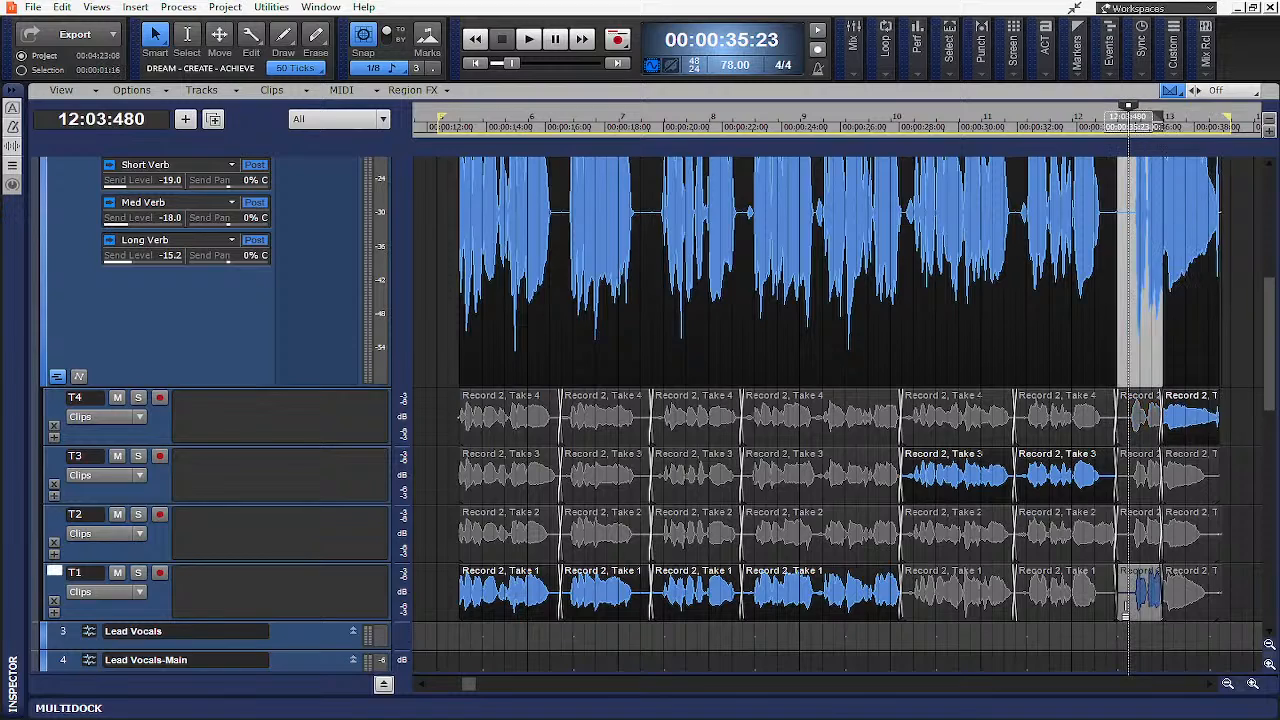
left_click(1110, 132)
key("space")
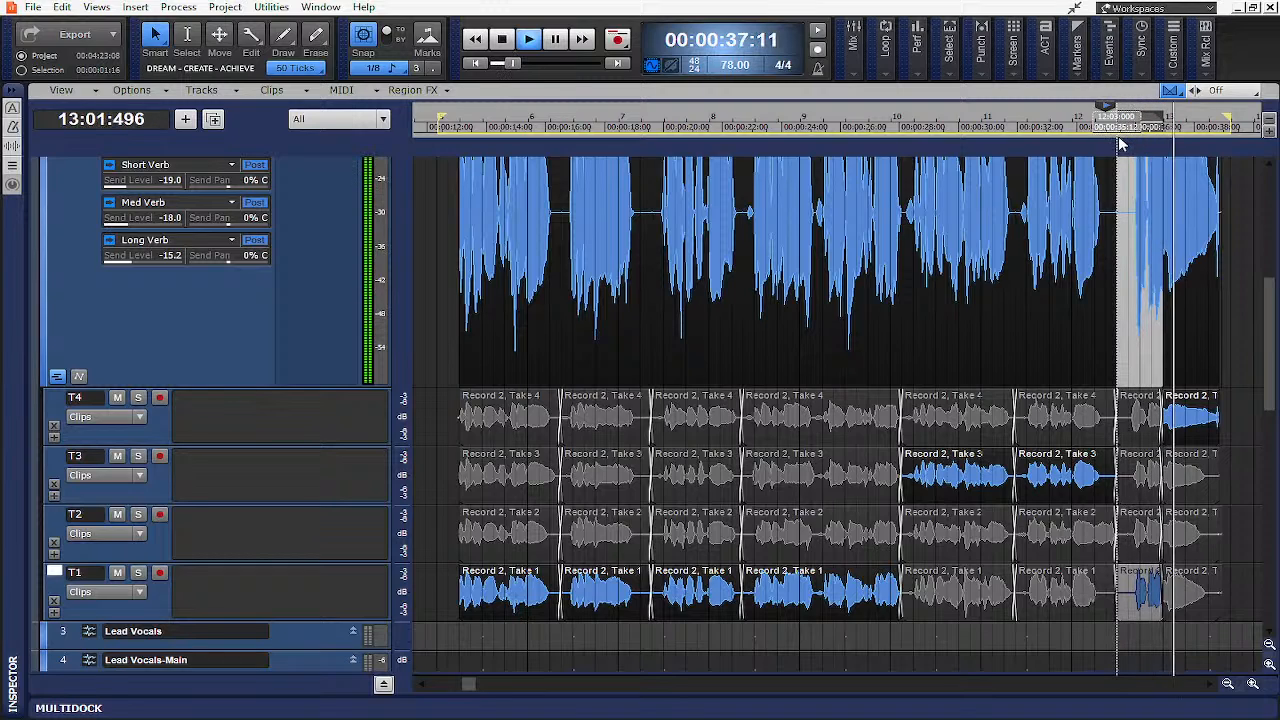
key("space")
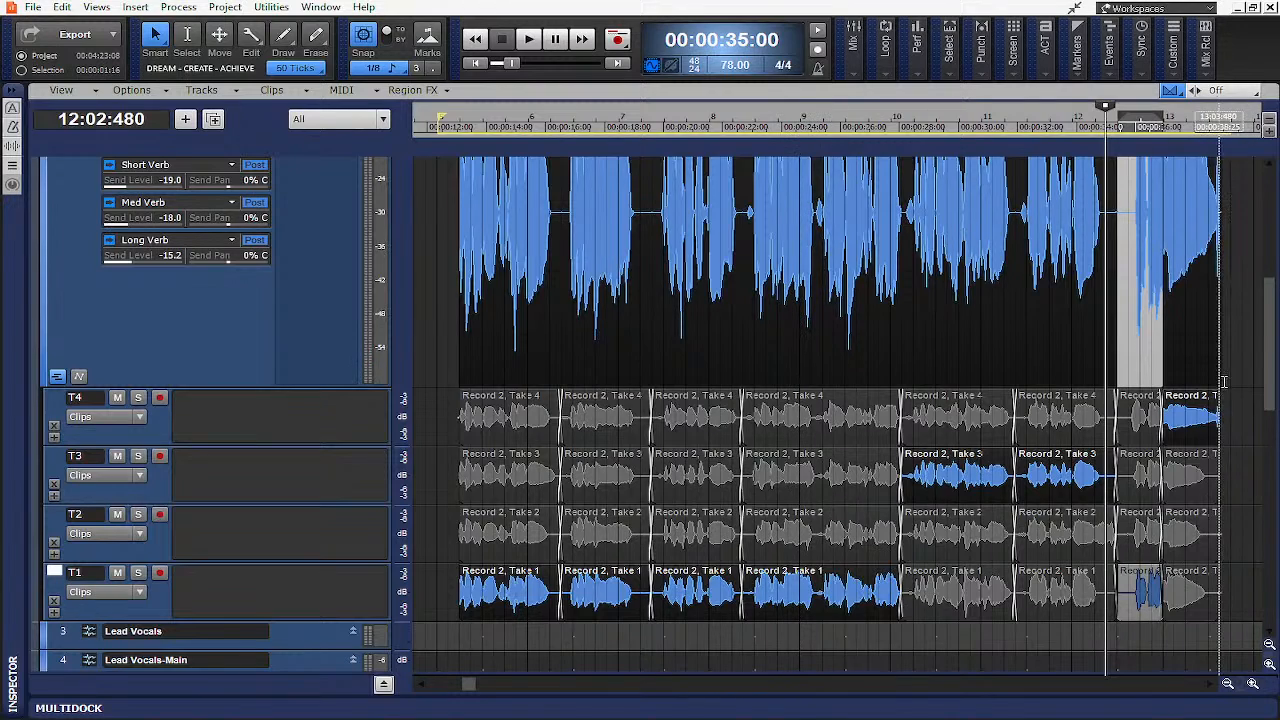
scroll(1167, 395, "up", 2)
scroll(1167, 395, "down", 2)
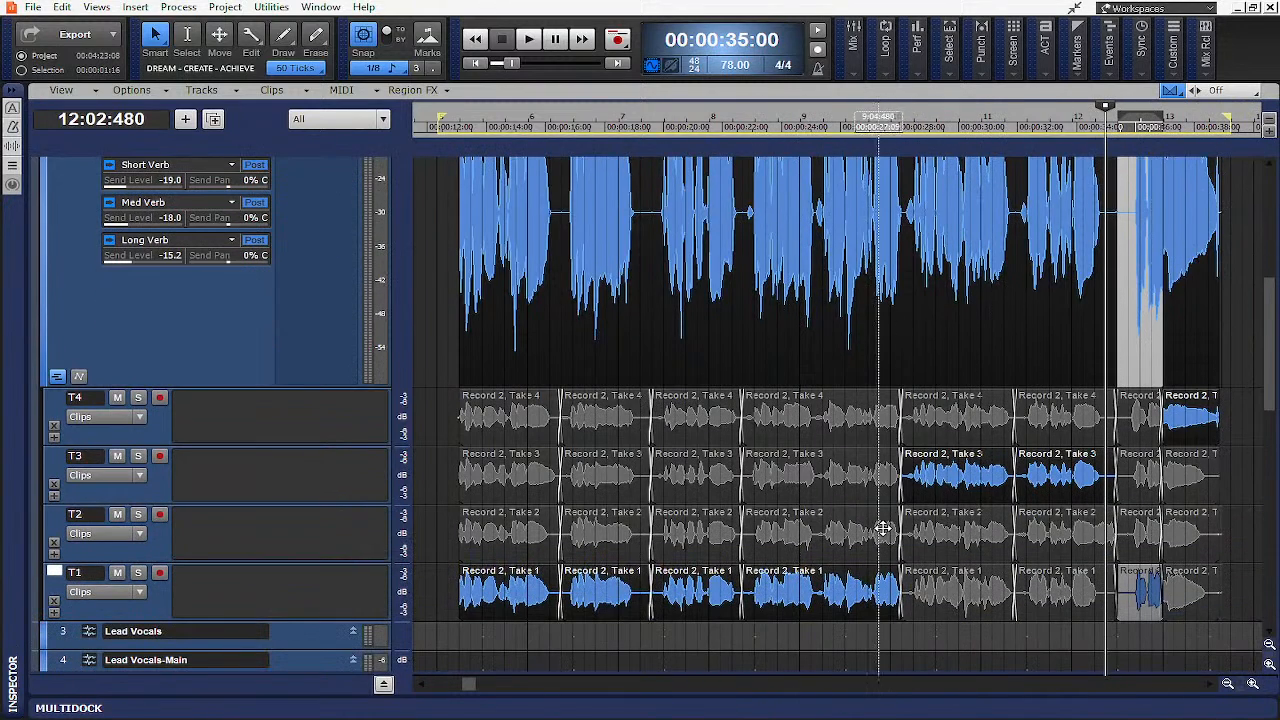
- Collapse the take lanes of the comped lead vocal track
scroll(900, 515, "up", 2)
scroll(900, 515, "down", 1)
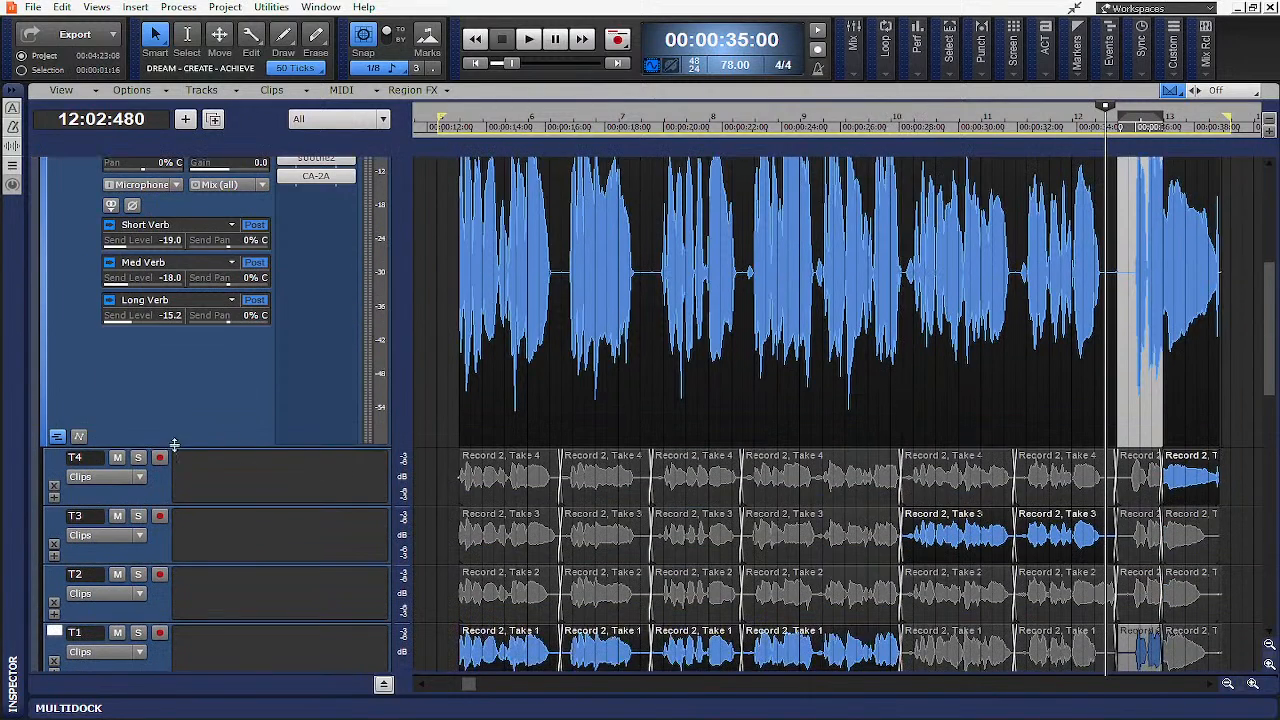
left_click(57, 438)
scroll(757, 377, "up", 2)
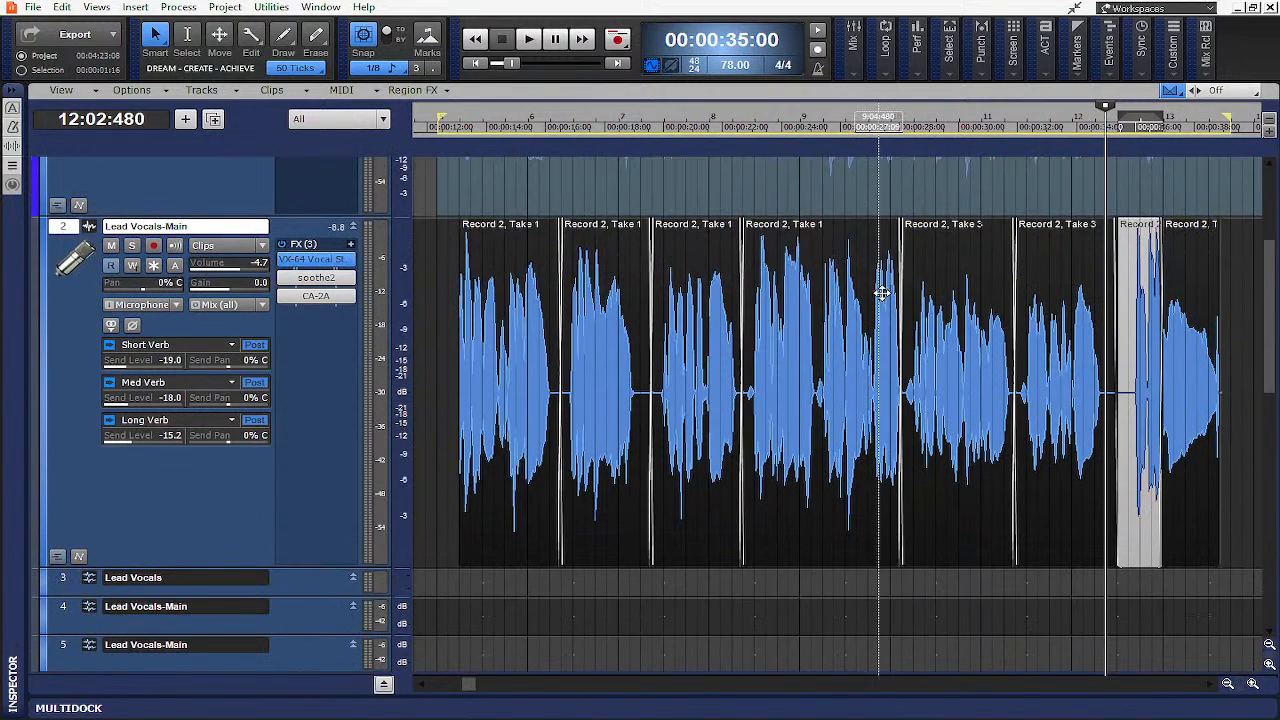
scroll(943, 301, "up", 1)
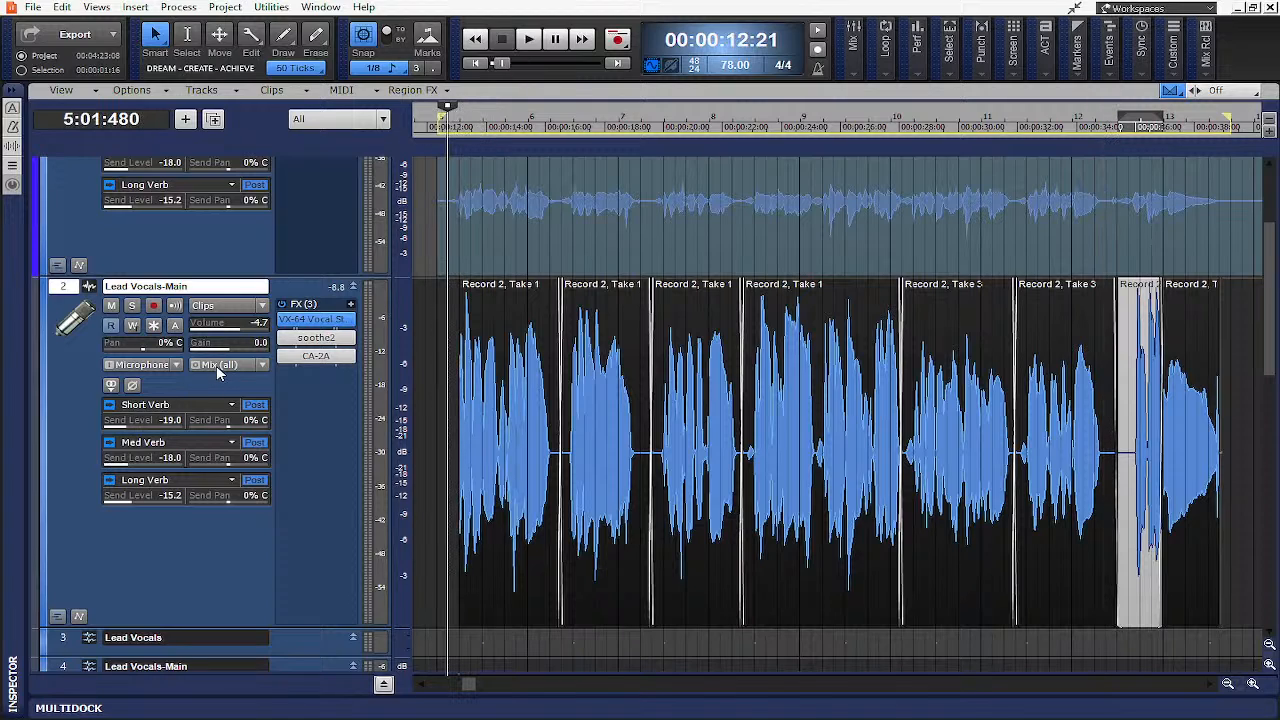
- Play back the comped vocal while showing the track's ProChannel strip in the inspector
key("space")
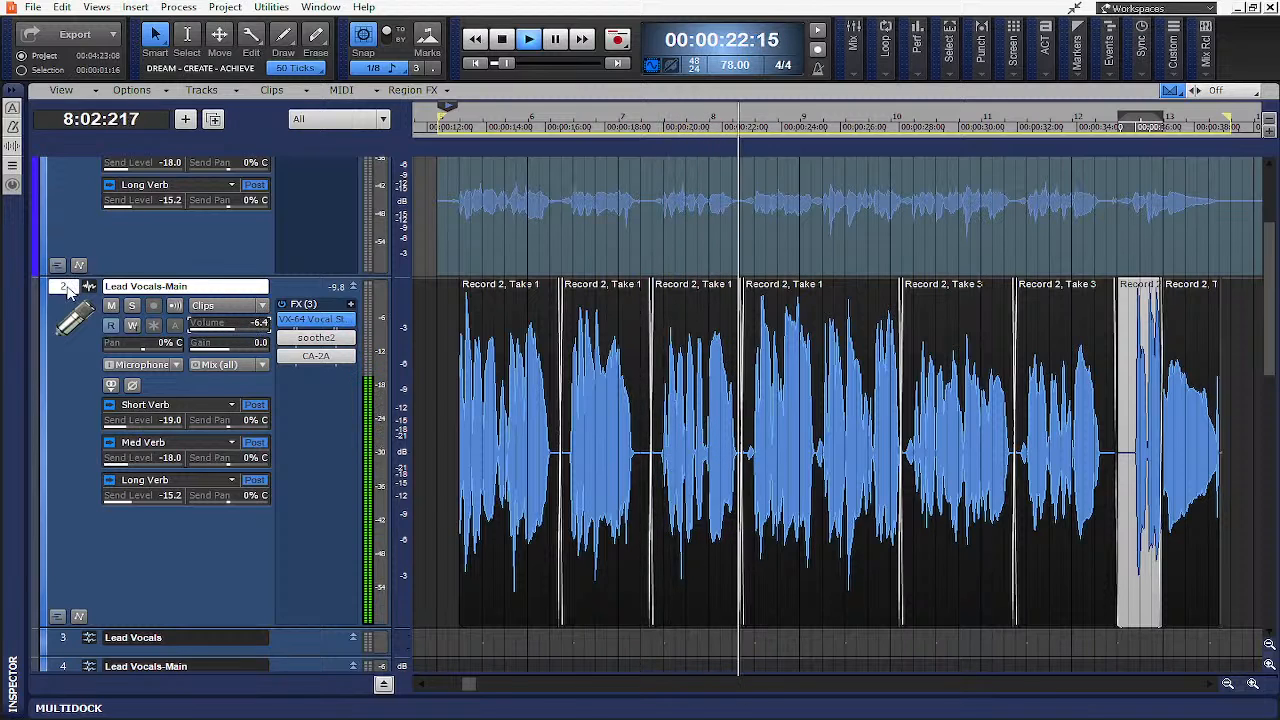
key("i")
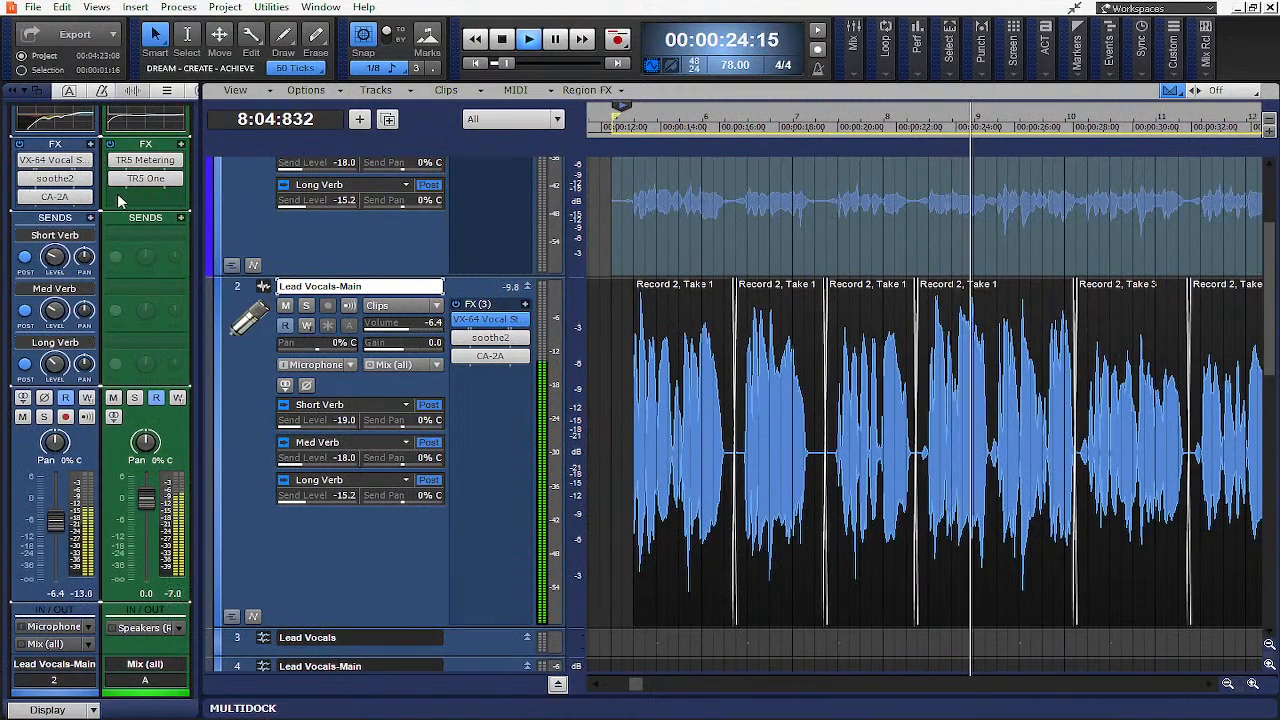
left_click(192, 90)
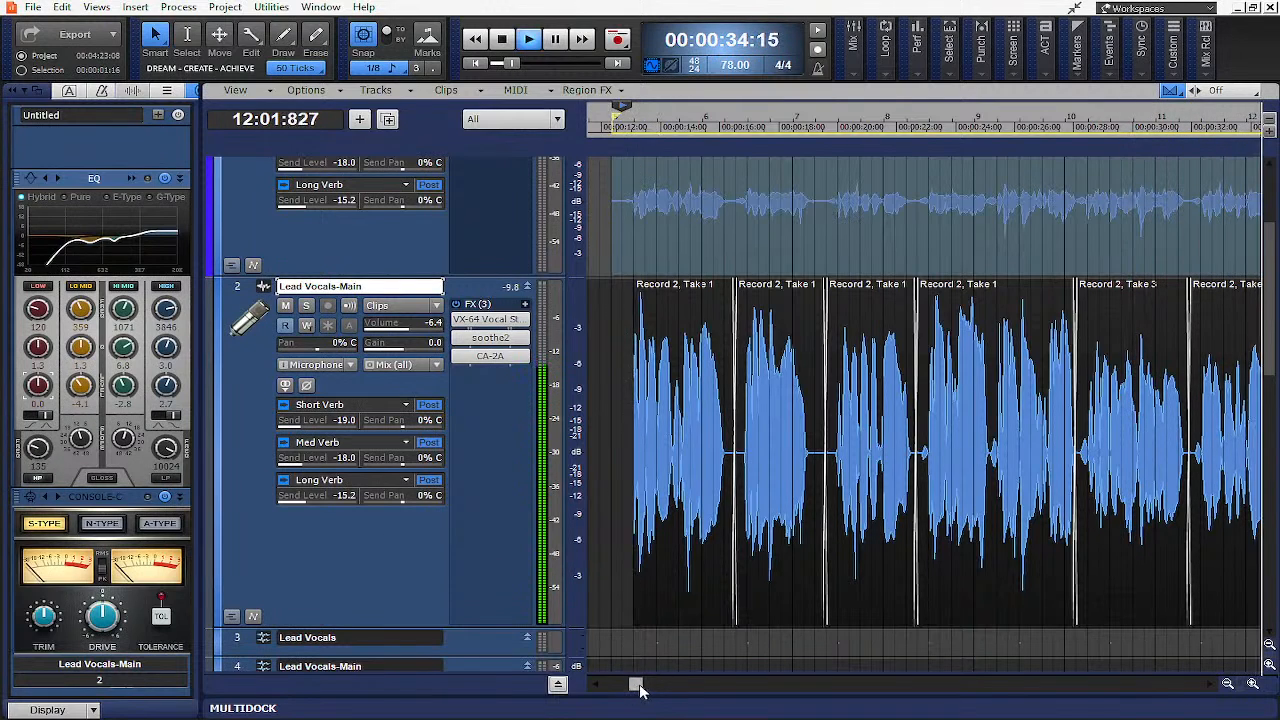
left_click_drag(643, 680, 651, 684)
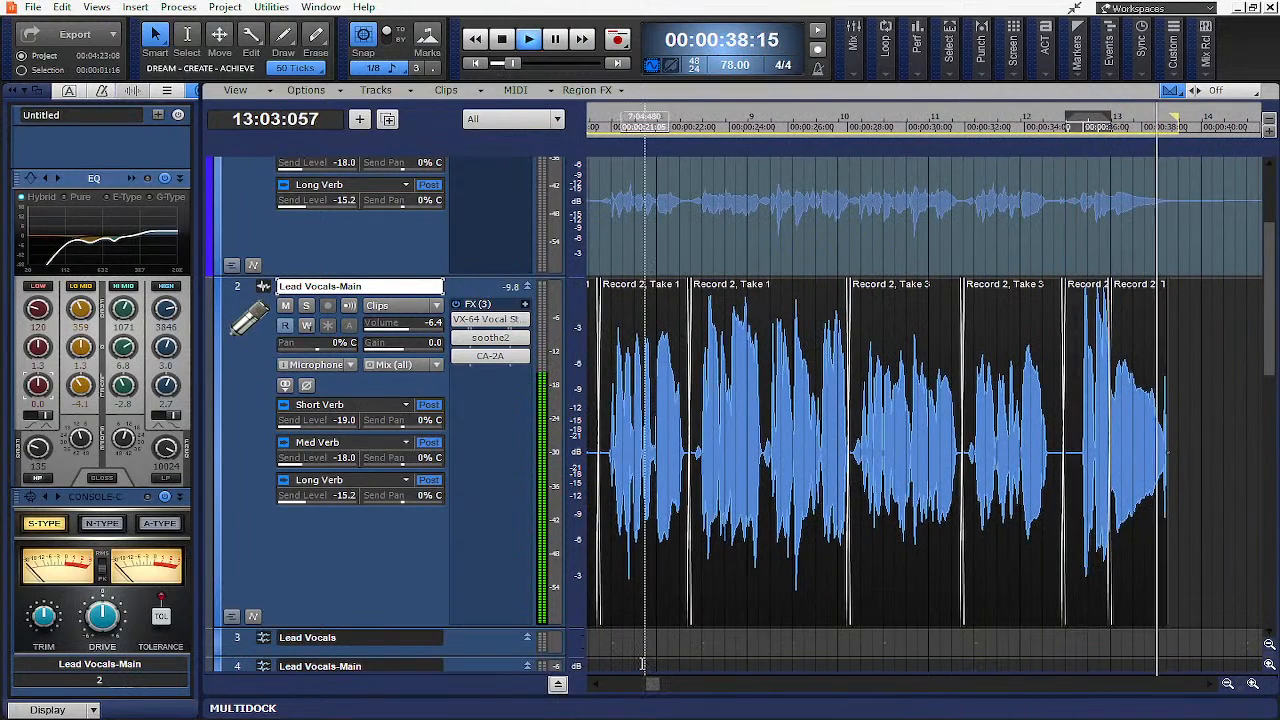
key("space")
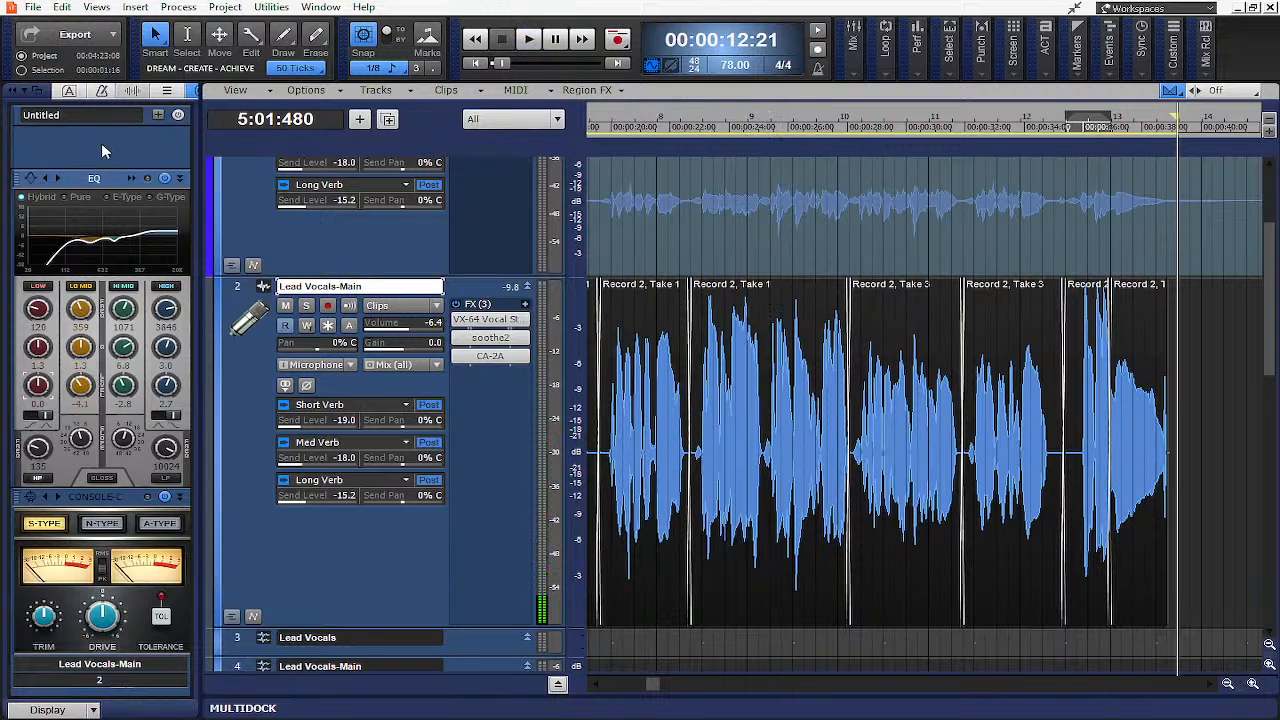
- Open the VX-64 Vocal Strip plugin to inspect it, close it, and hide the inspector
double_click(490, 319)
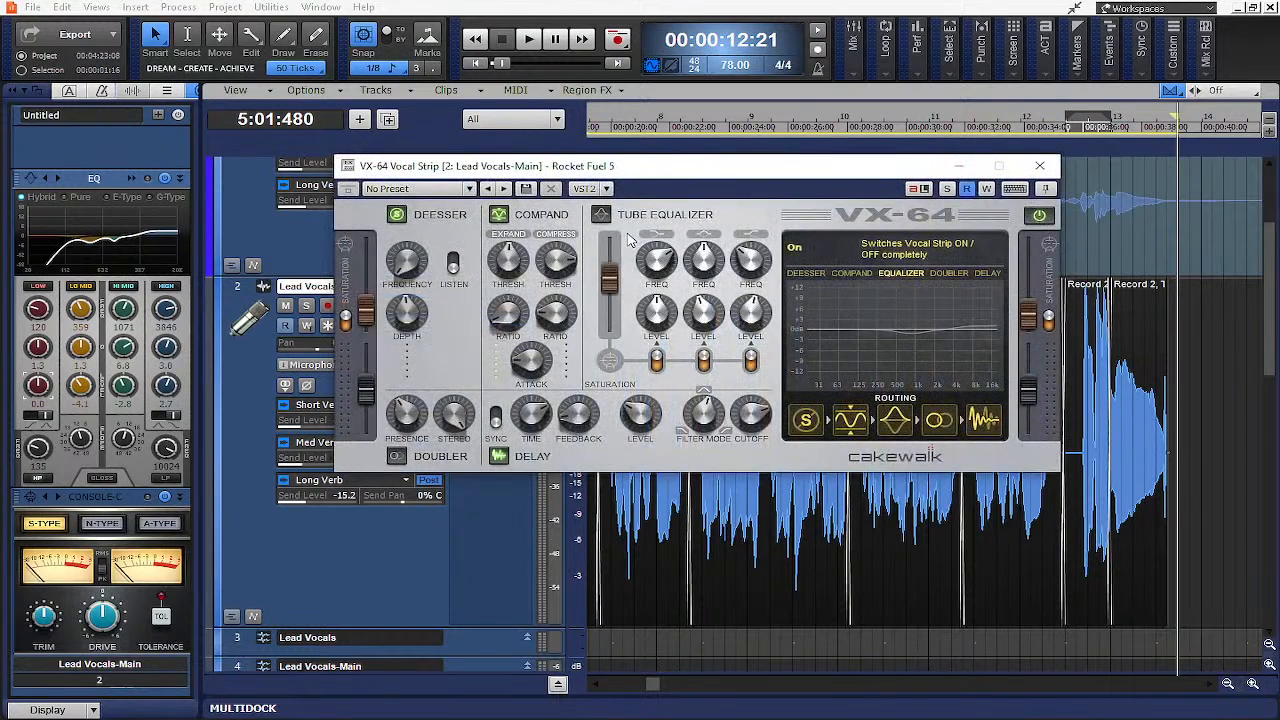
left_click(1041, 170)
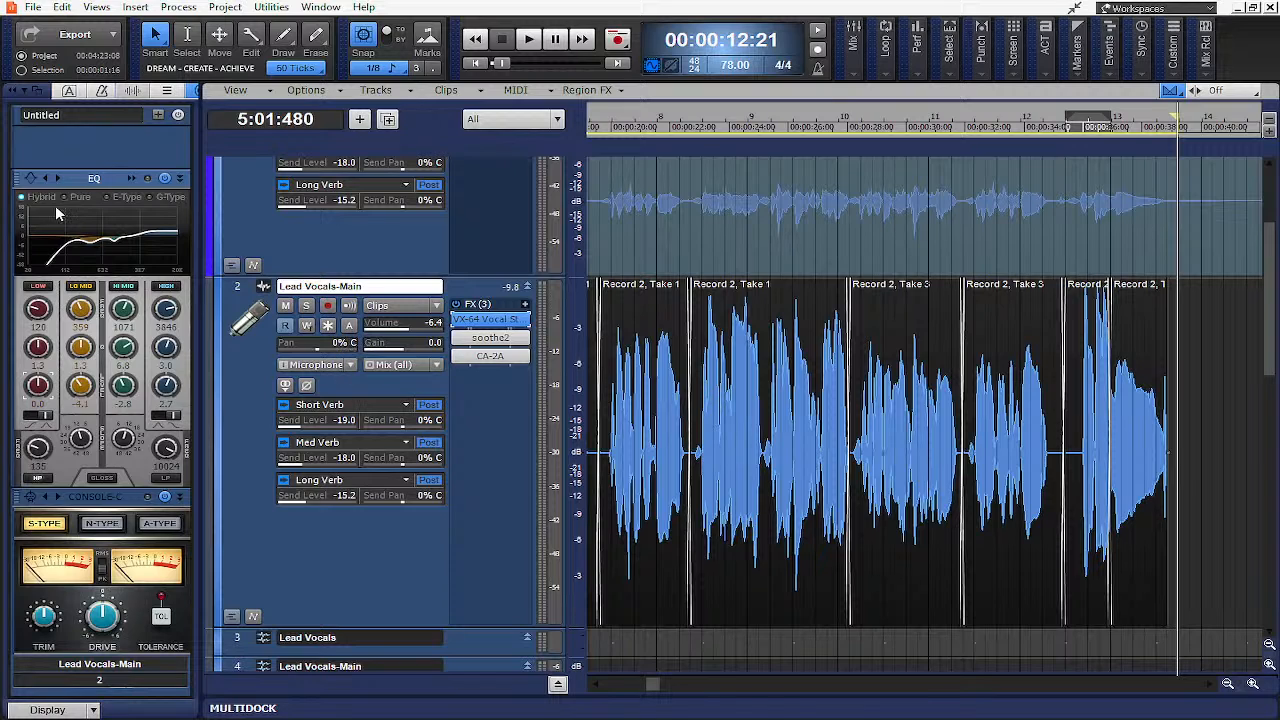
left_click(12, 92)
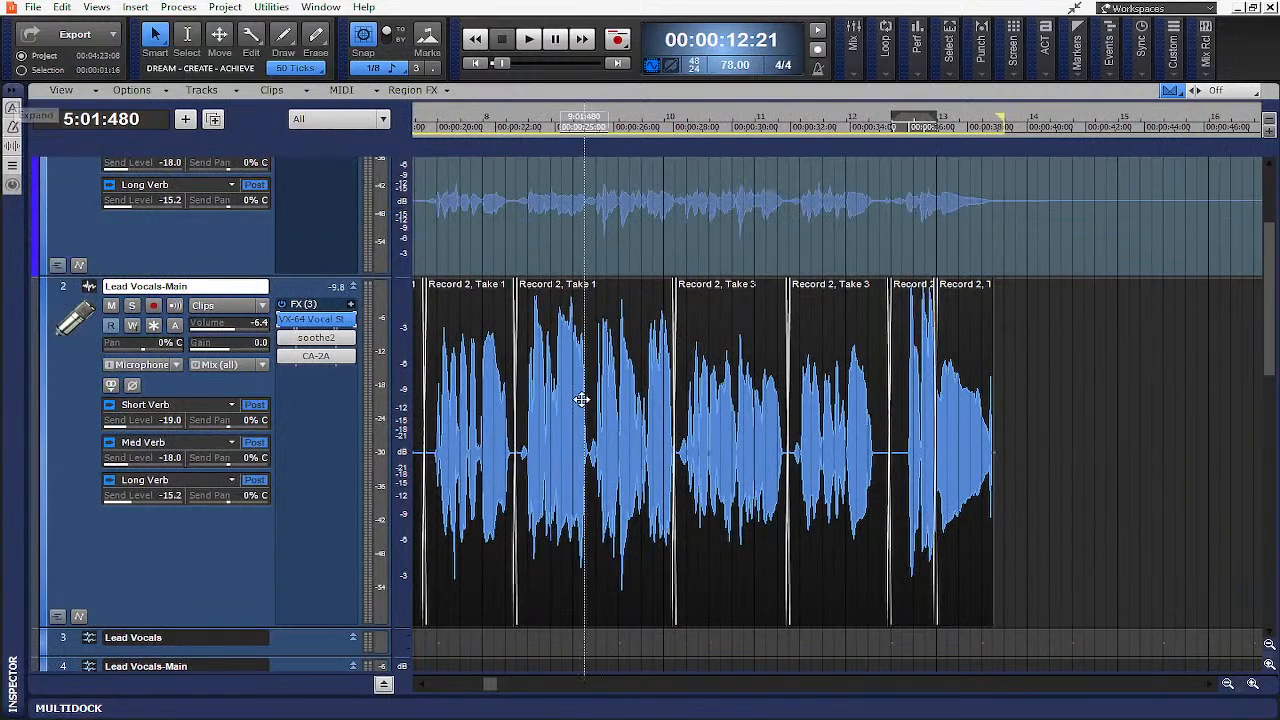
- Zoom and scroll through the comped vocal clips to review the edit points
left_click(1254, 684)
left_click(1254, 684)
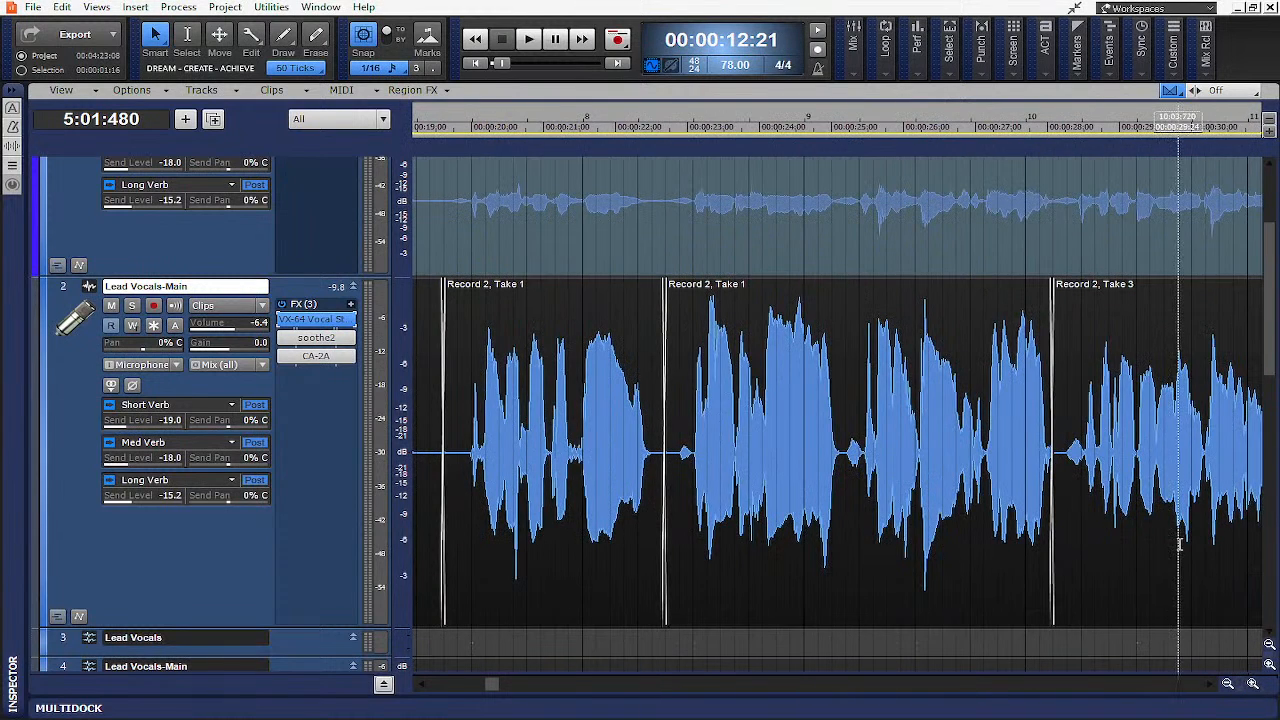
scroll(1113, 495, "right", 1)
scroll(1113, 495, "down", 2)
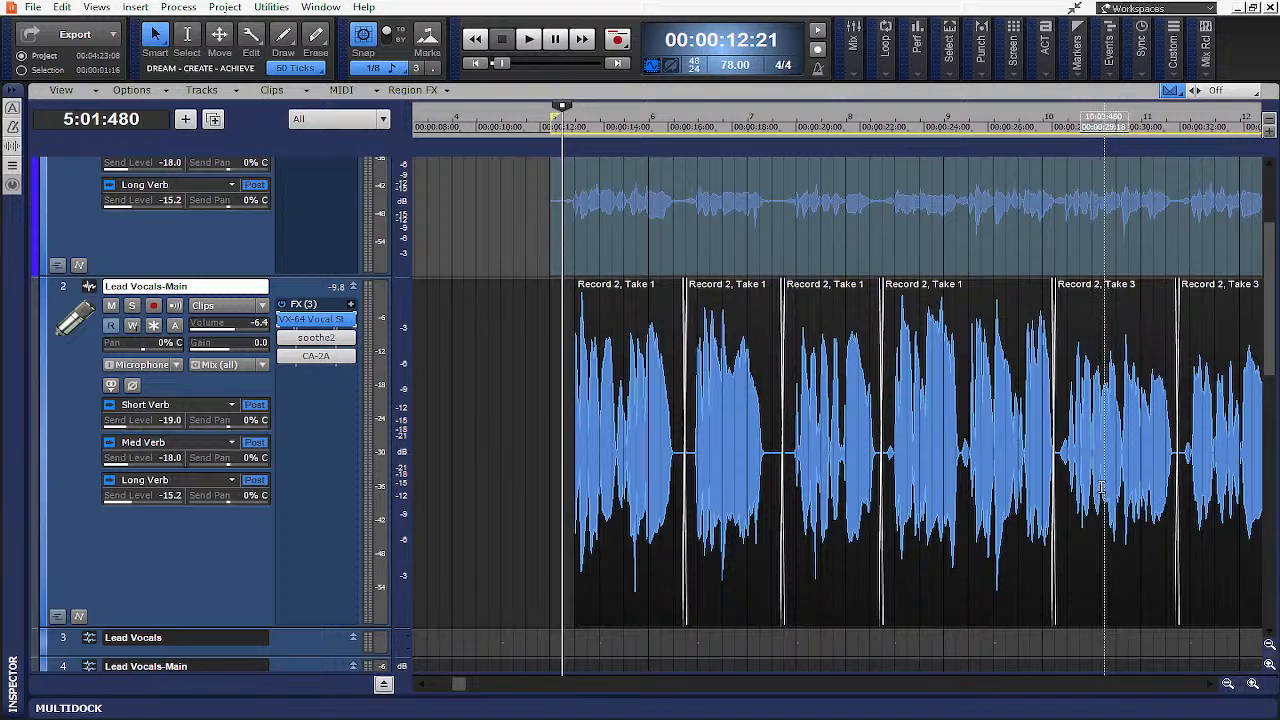
scroll(1103, 487, "right", 3)
scroll(1103, 487, "down", 1)
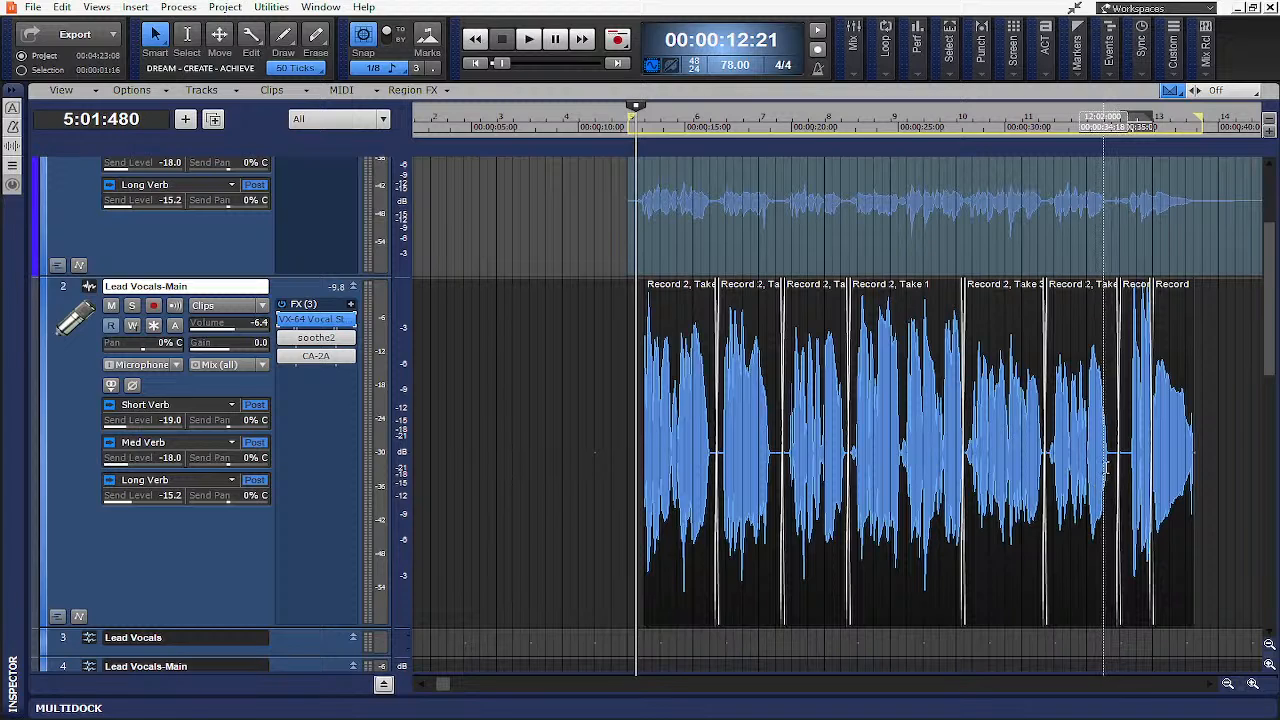
left_click(1254, 683)
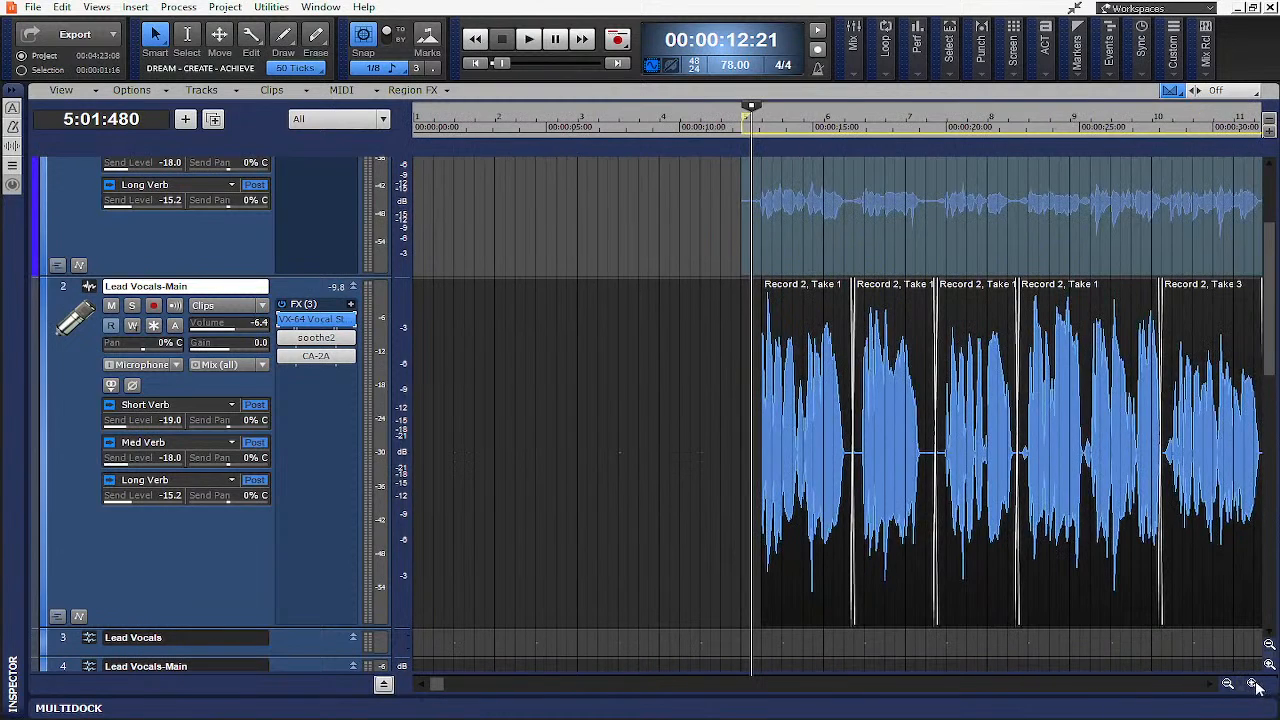
left_click(1256, 684)
left_click(1212, 685)
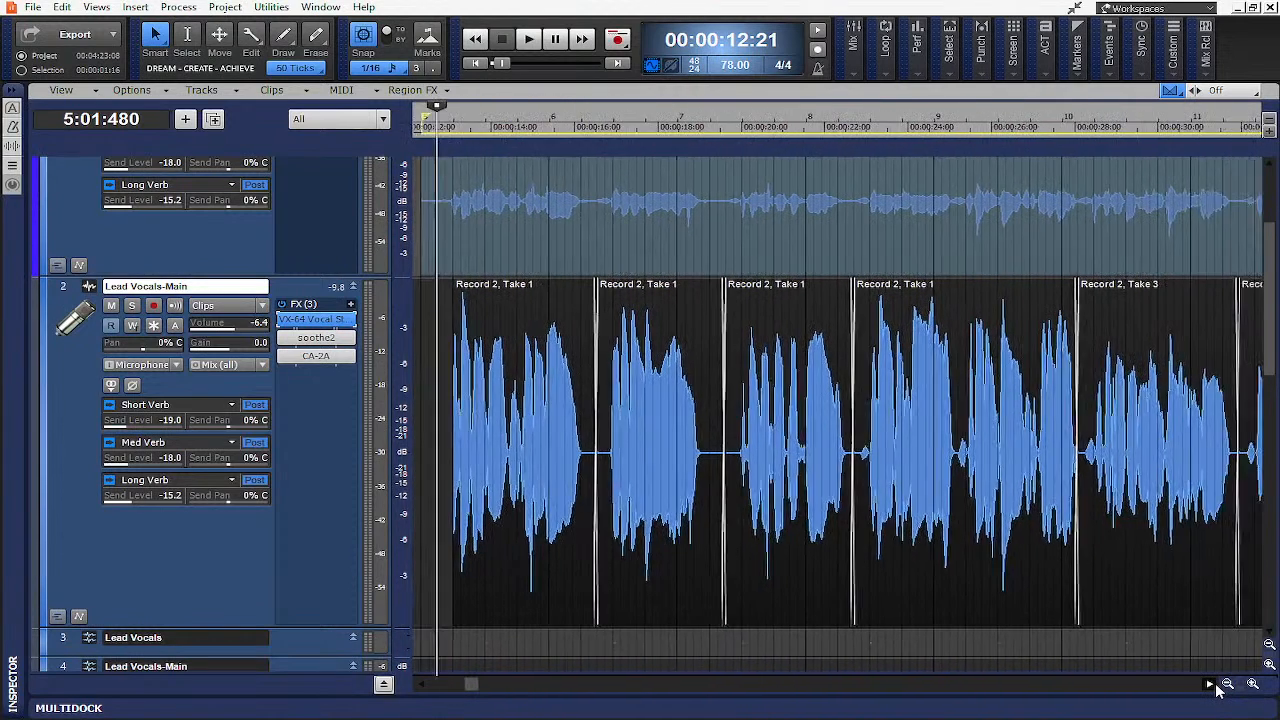
left_click(1230, 684)
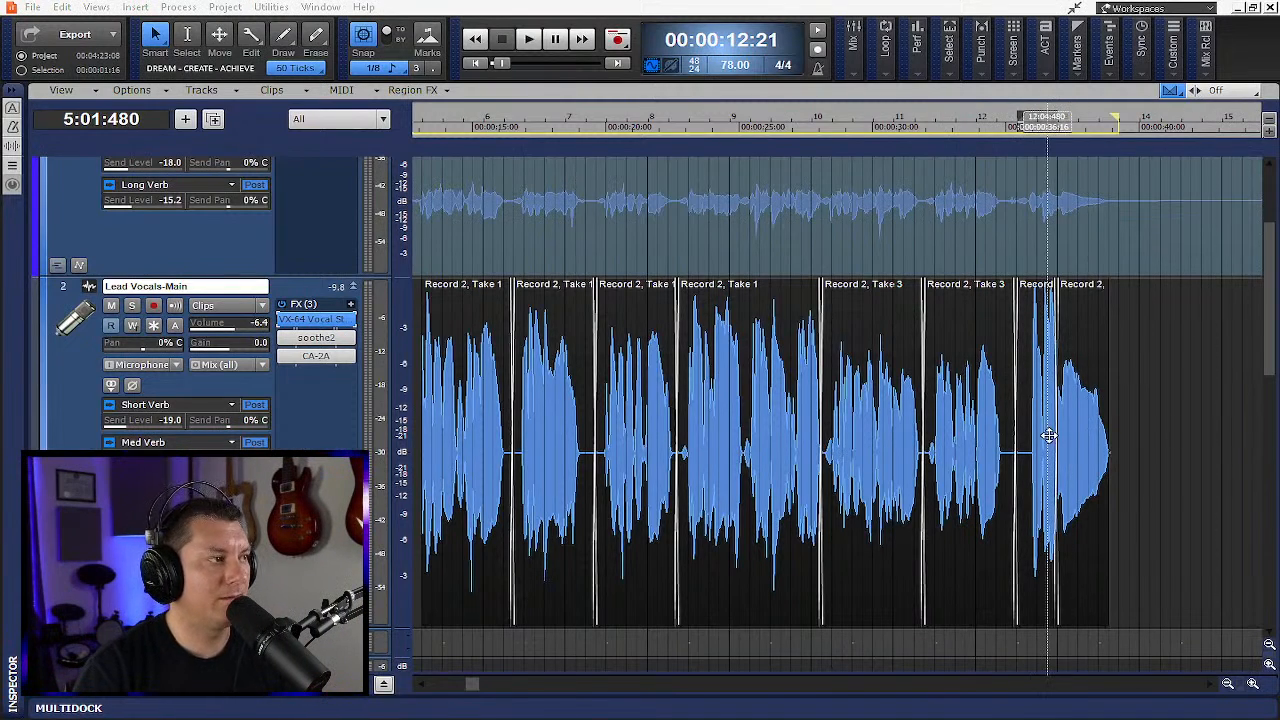
- Open soothe2 on the comped vocal and move its red band to about 193 Hz
left_click(327, 339)
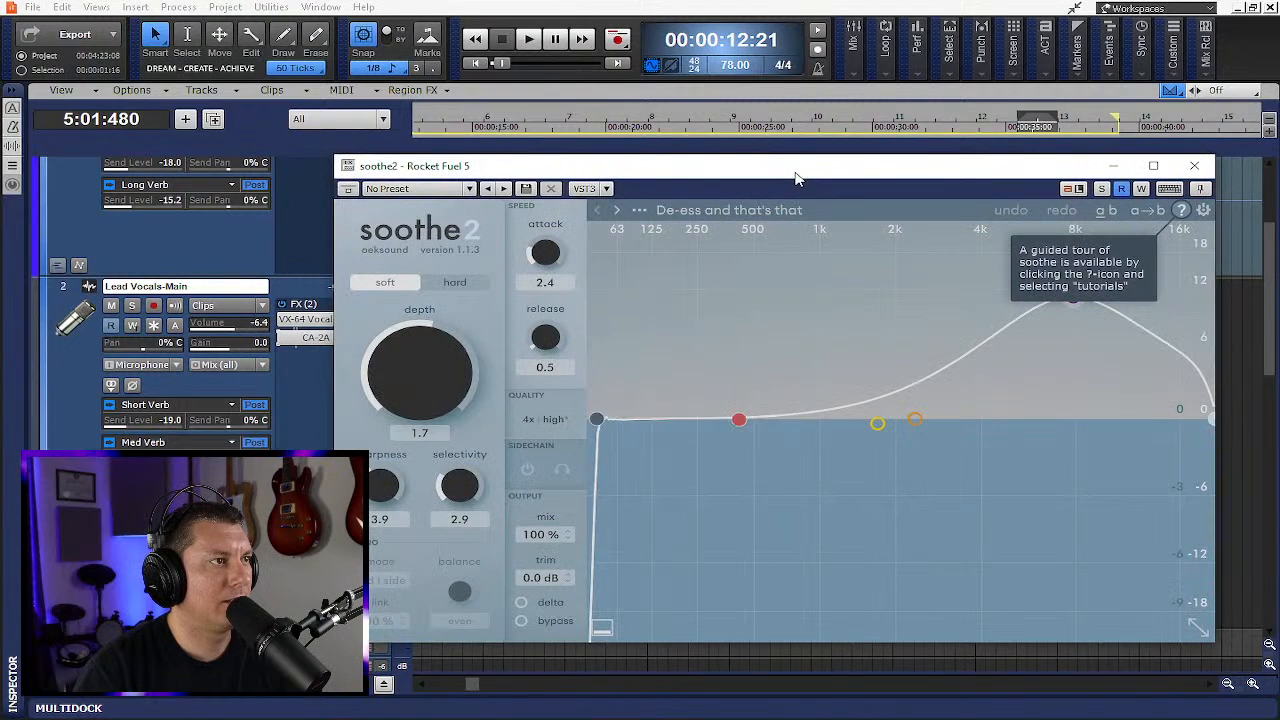
left_click_drag(794, 172, 540, 130)
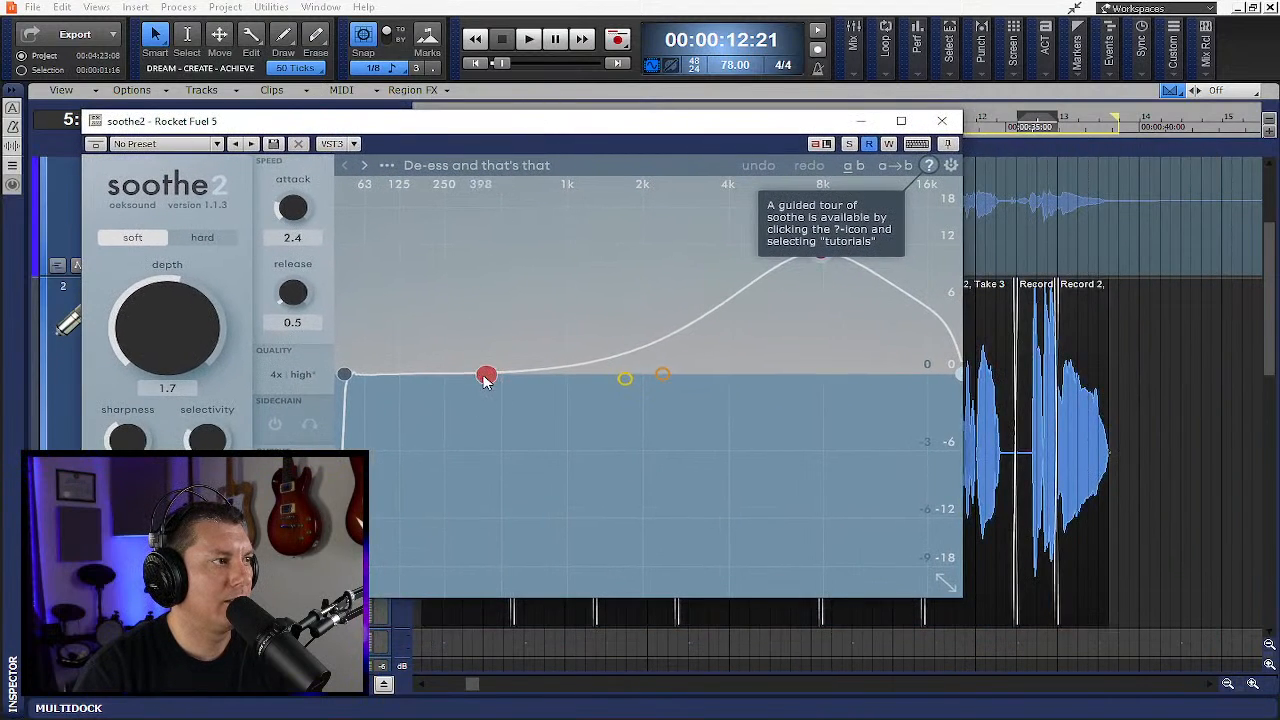
left_click_drag(484, 379, 436, 365)
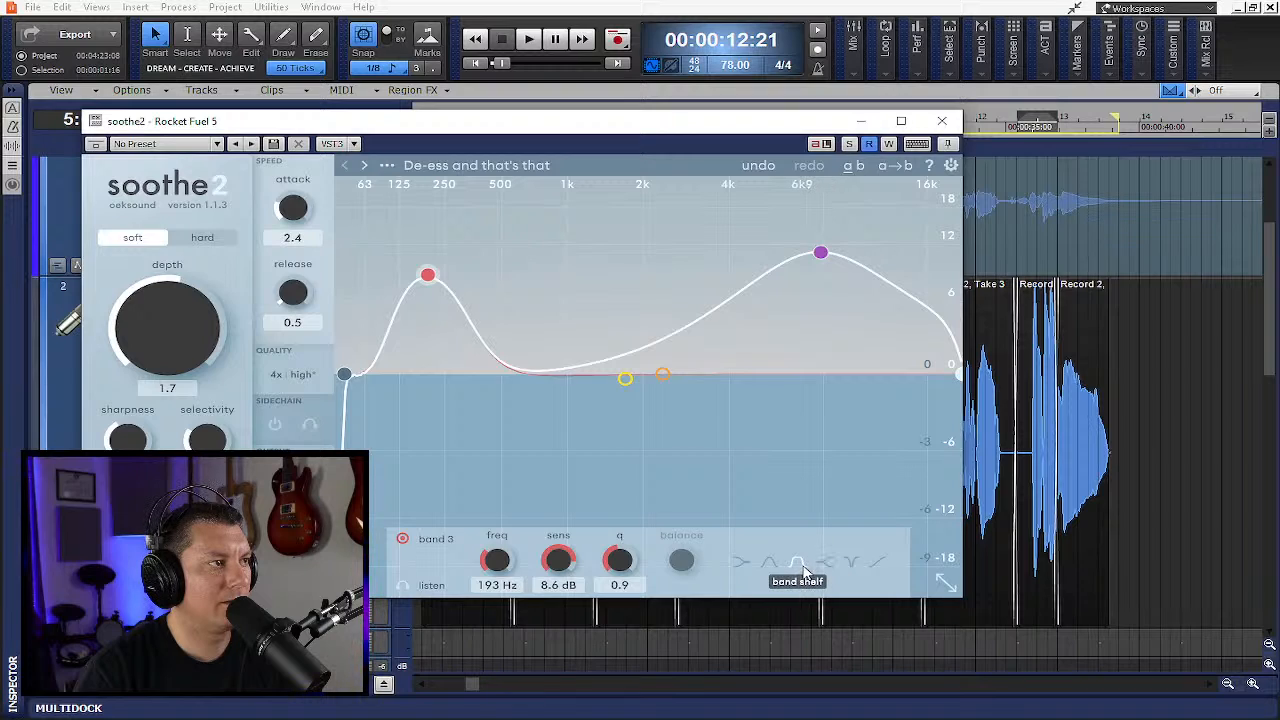
- Reshape soothe2's band 3 as a bell with a Q of 0.3, audition it, and close the plugin
left_click(768, 562)
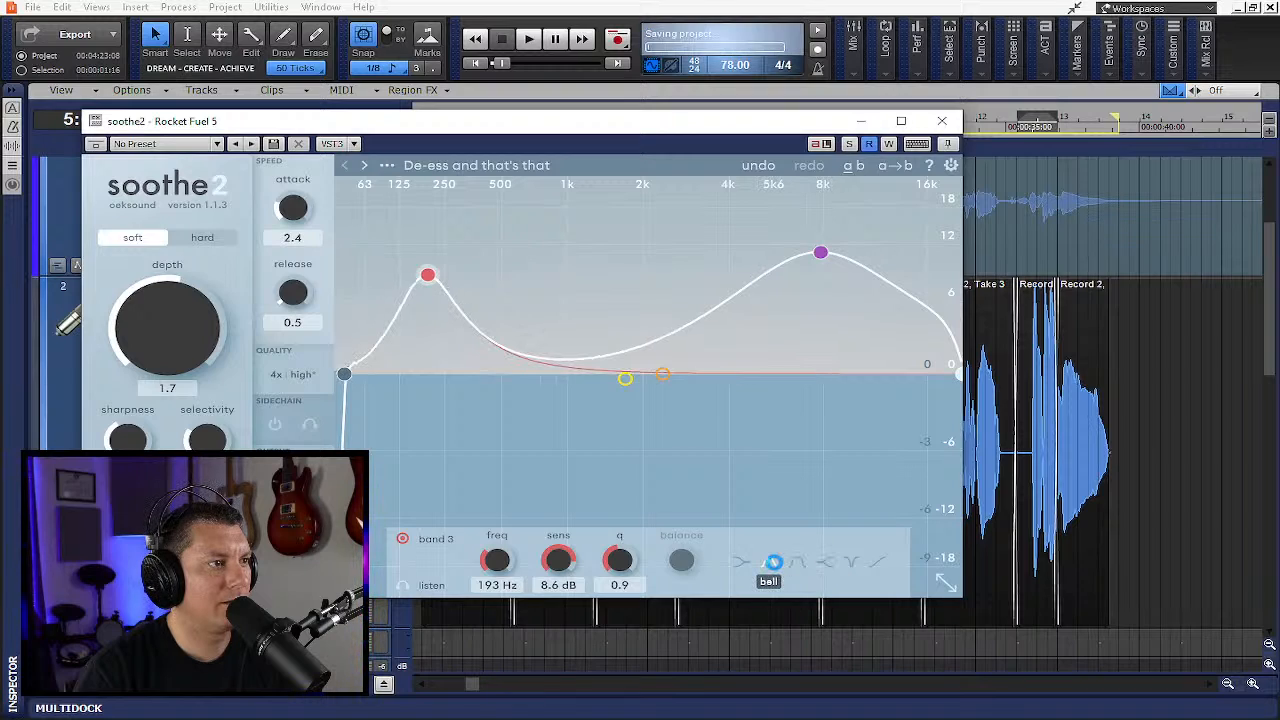
left_click_drag(608, 560, 622, 600)
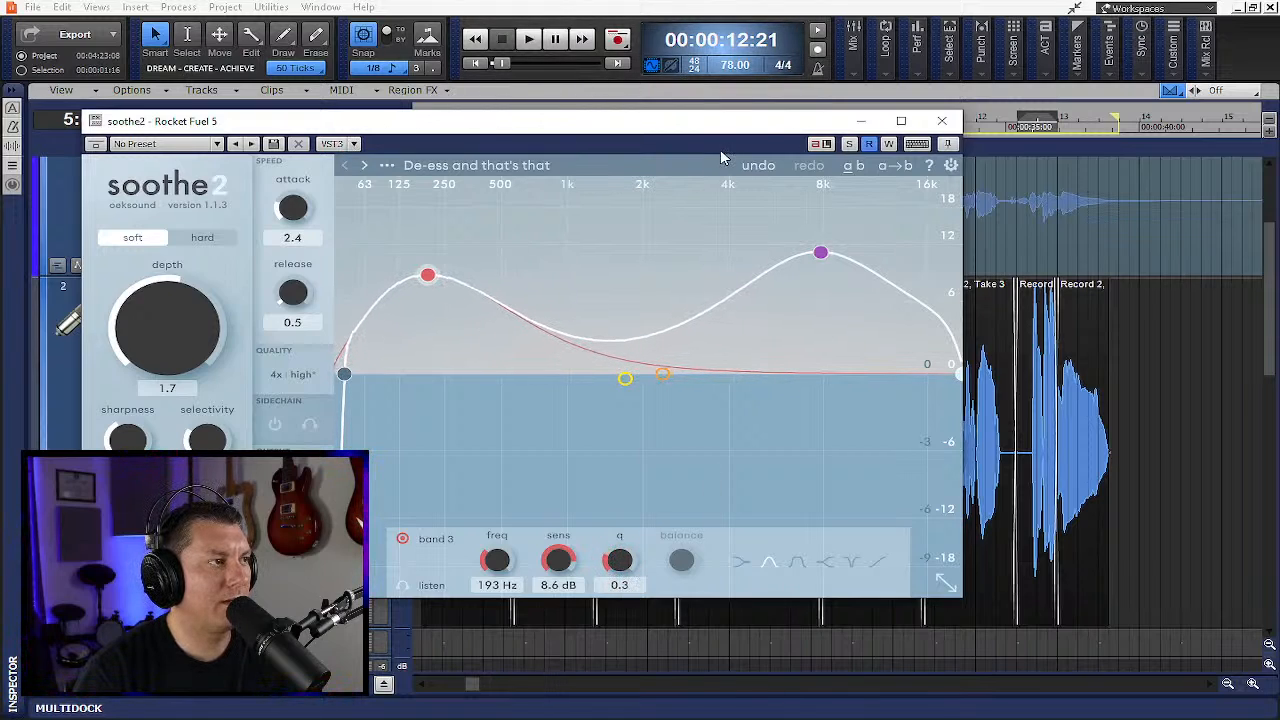
key("space")
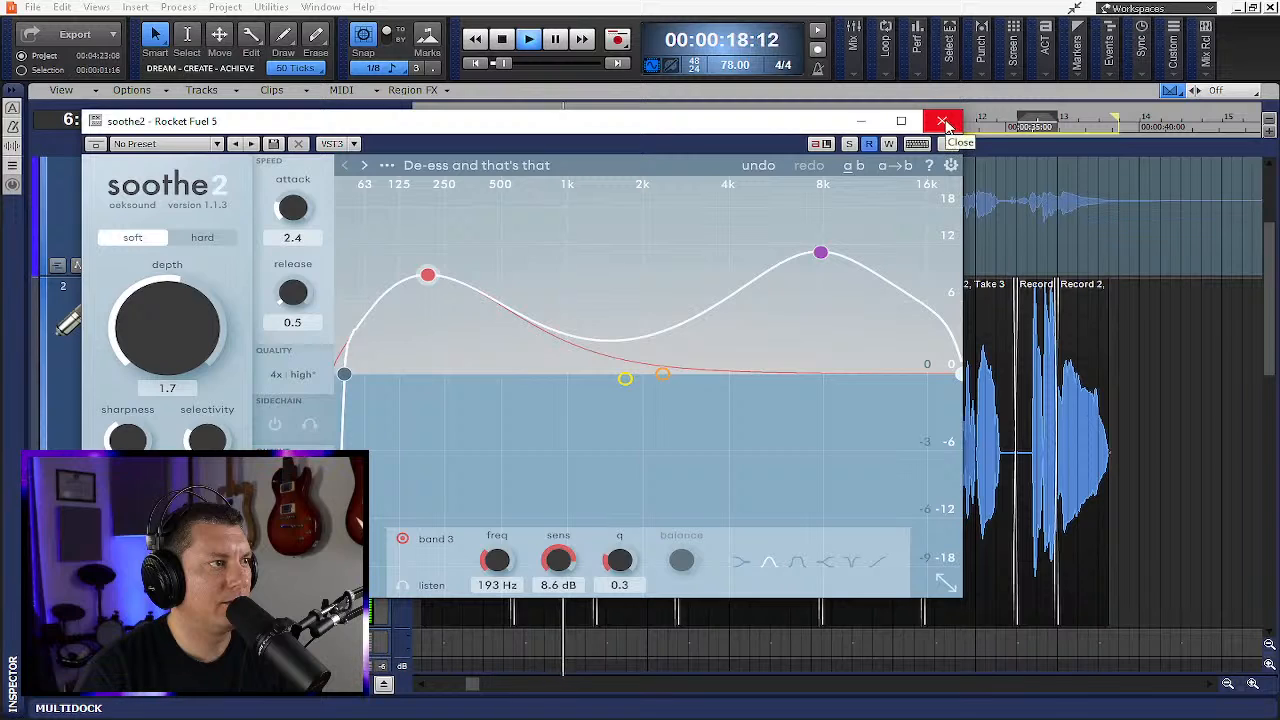
left_click(943, 121)
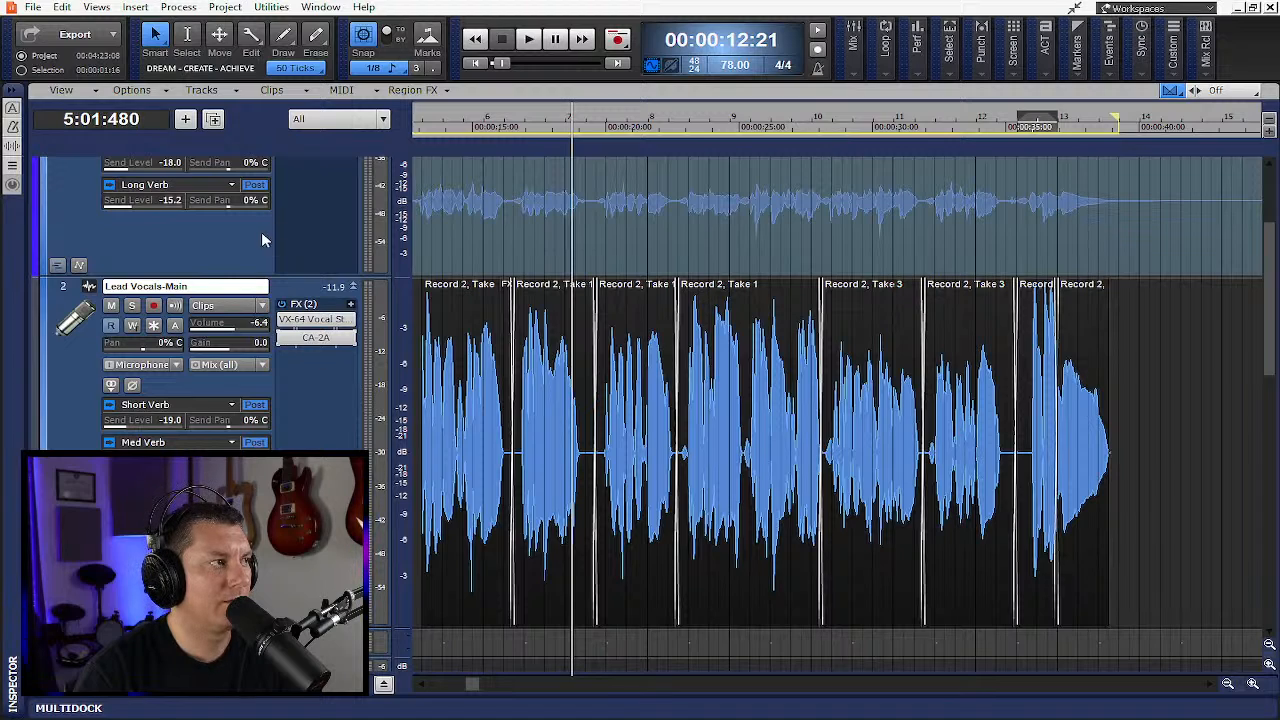
- Insert soothe2 as an audio effect on the Lead Vocals-Main track
scroll(258, 238, "up", 3)
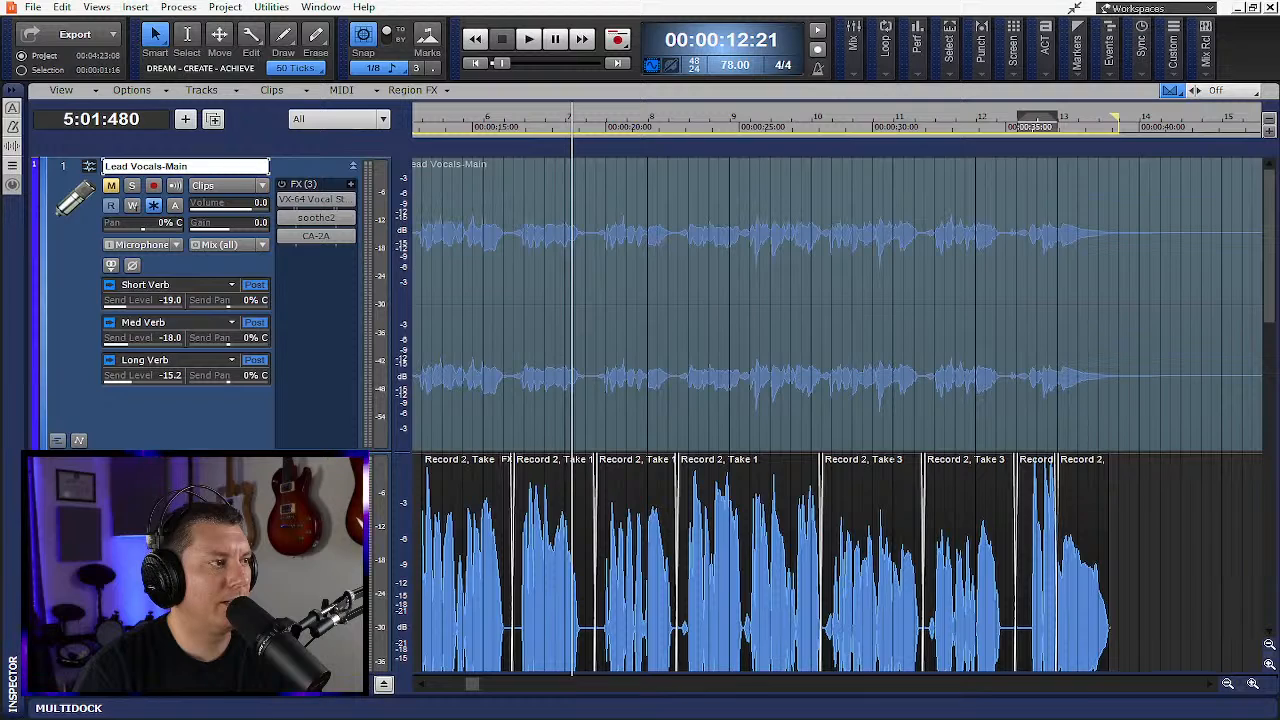
right_click(314, 352)
mouse_move(437, 366)
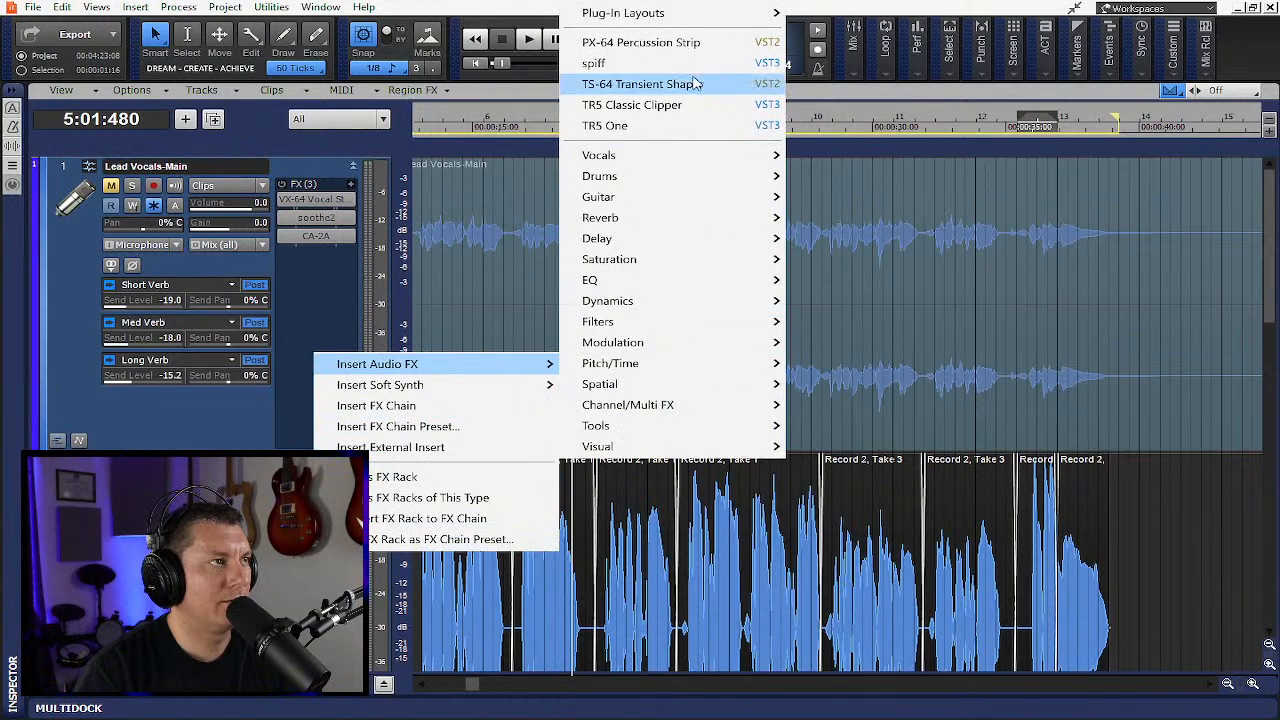
mouse_move(703, 203)
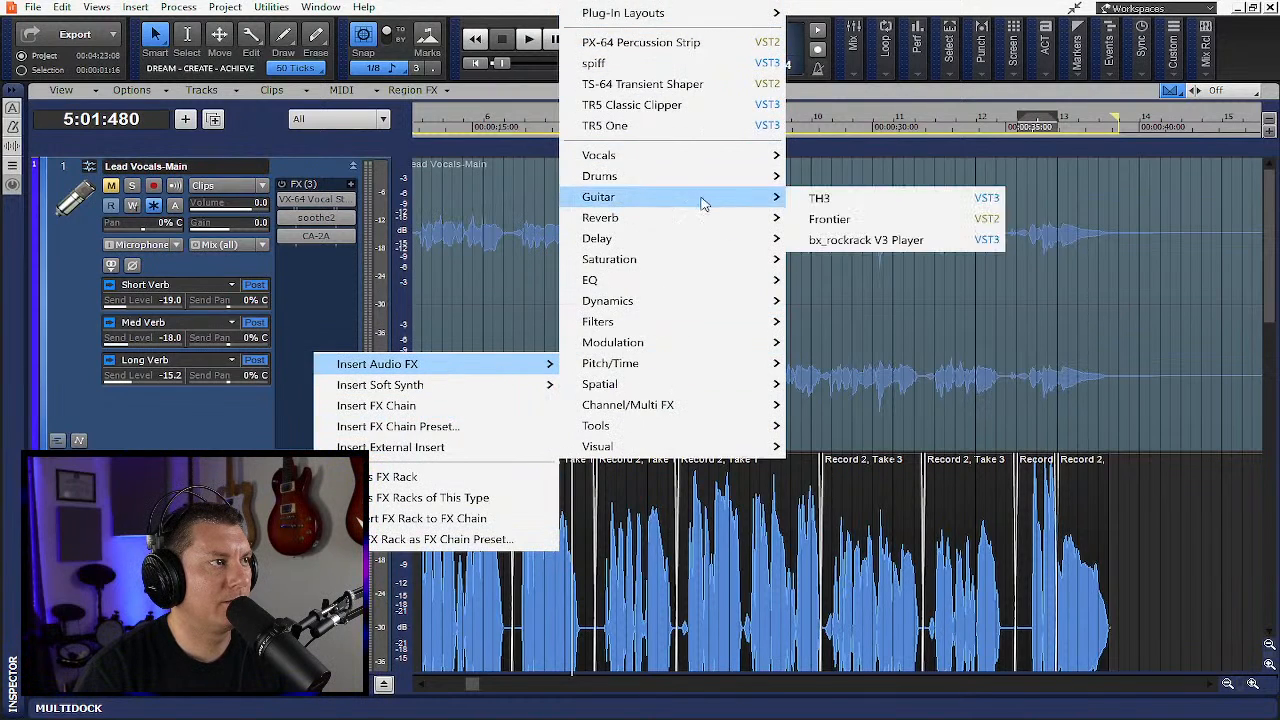
mouse_move(765, 283)
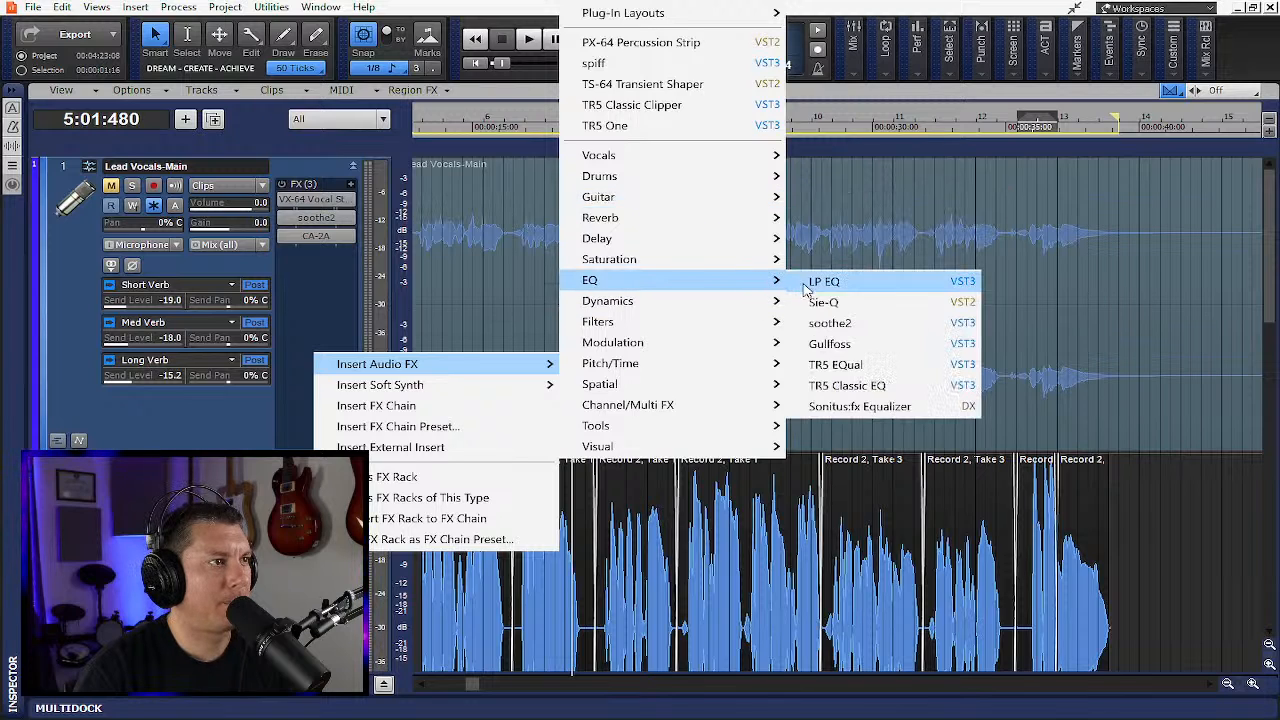
left_click(829, 323)
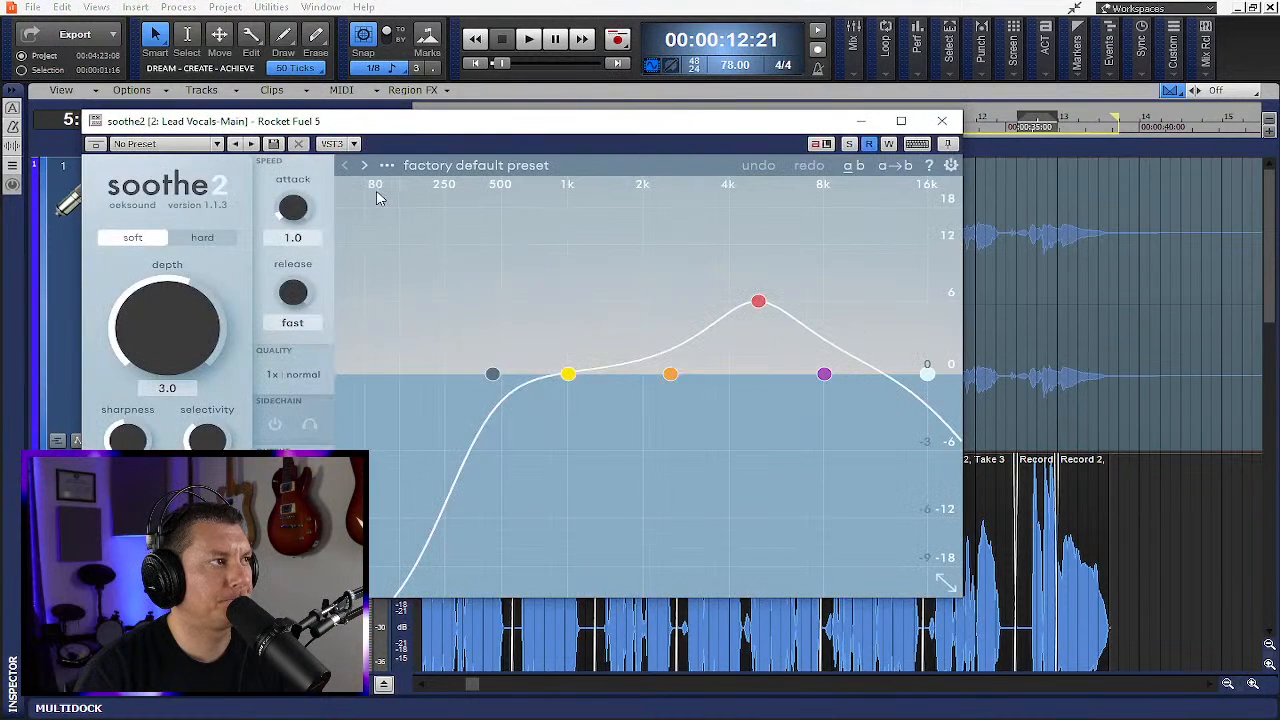
- Load soothe2's Invisible de-esser preset from the Vocals presets
left_click(389, 166)
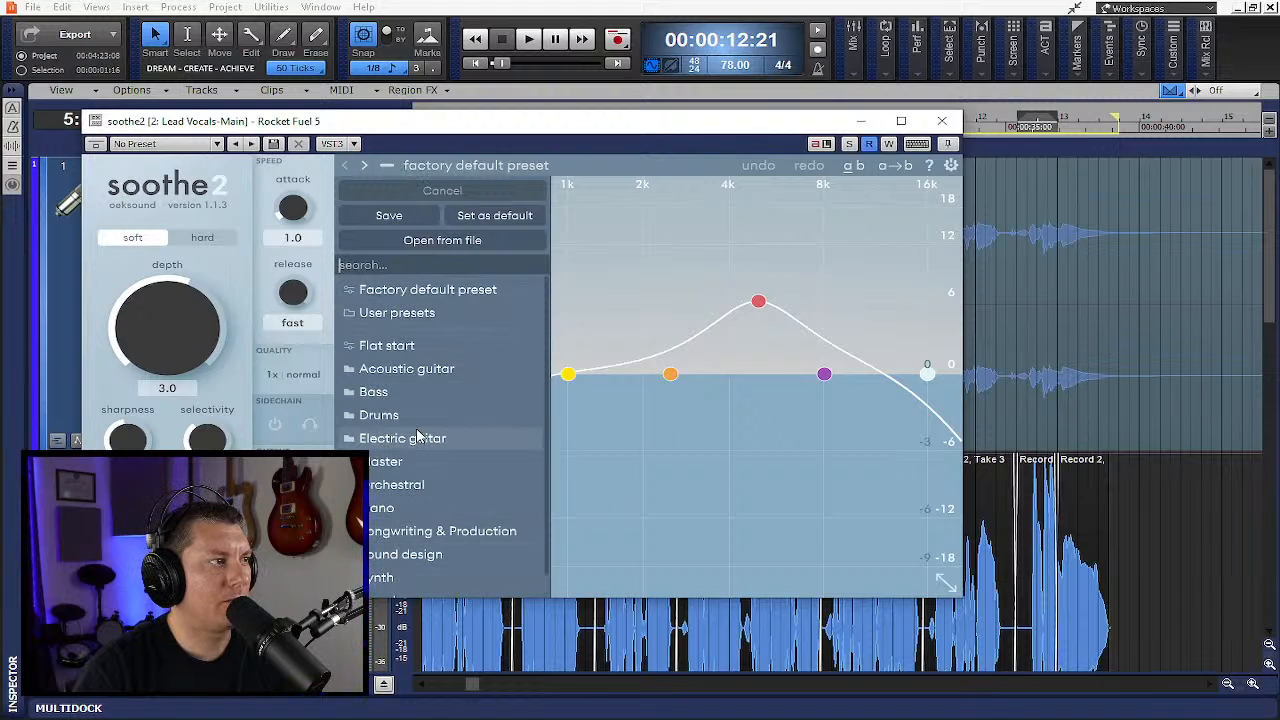
scroll(418, 434, "down", 1)
mouse_move(394, 576)
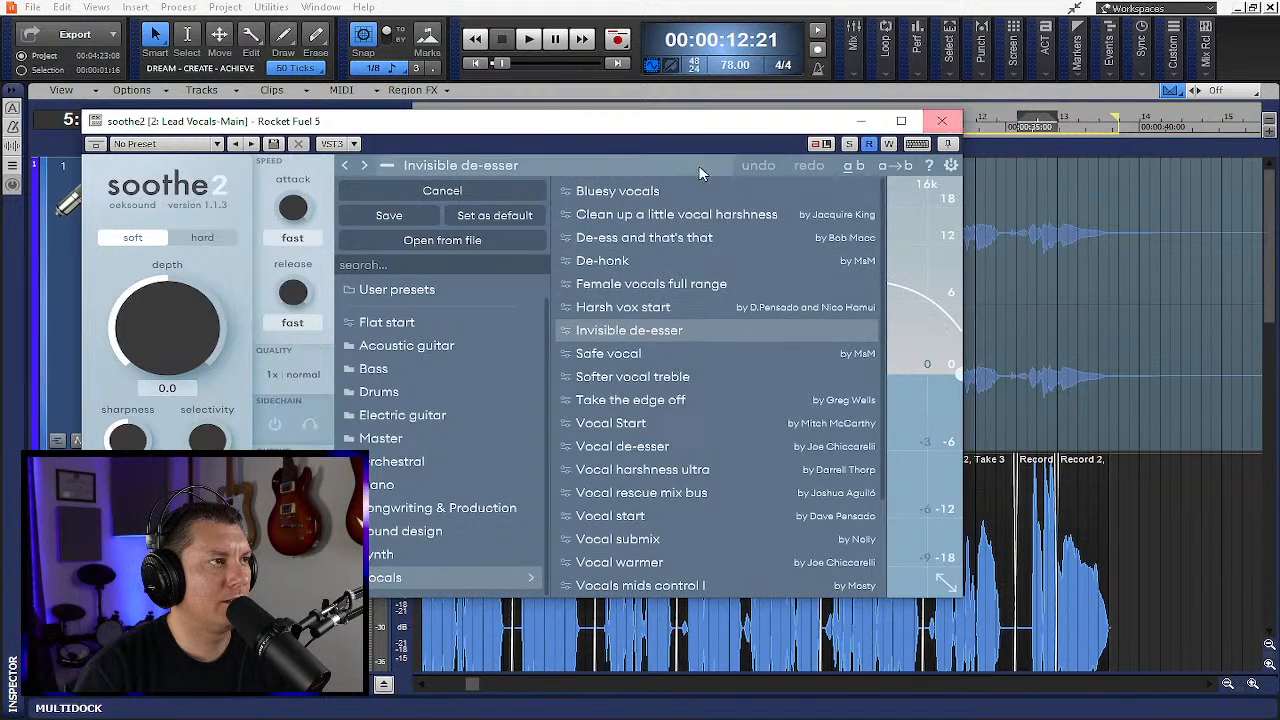
left_click(384, 168)
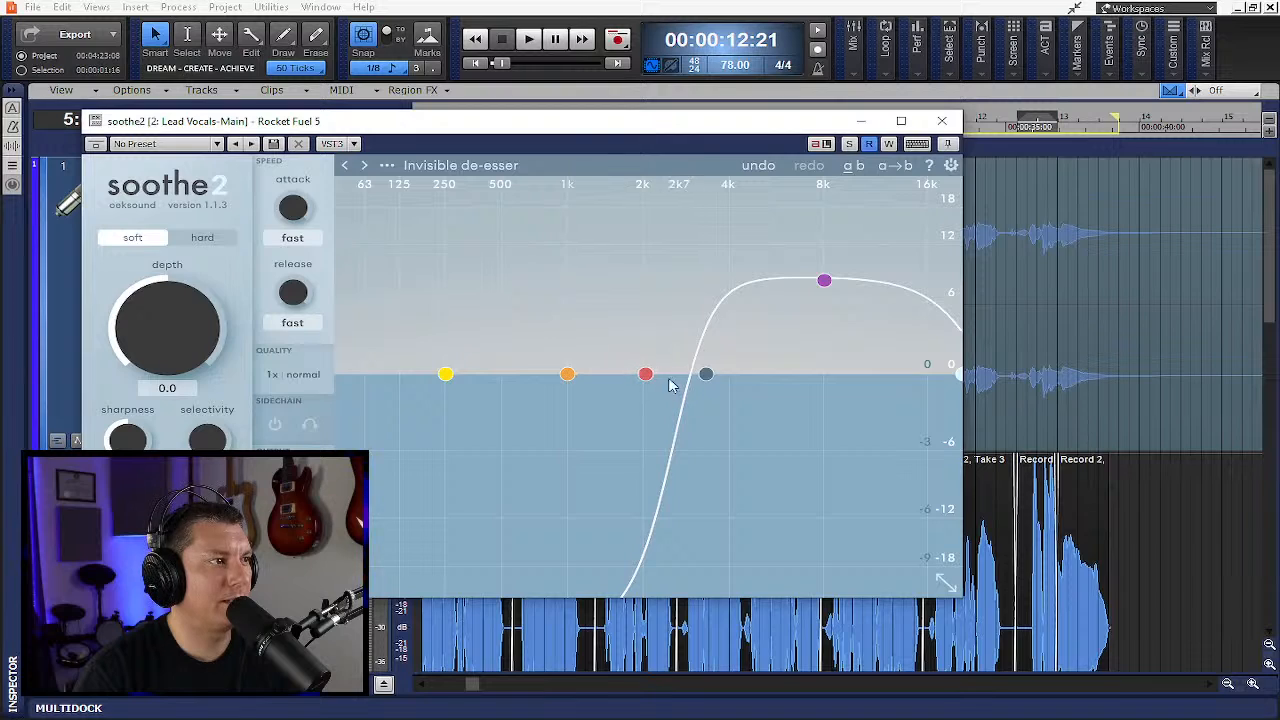
- Adjust soothe2's bands: band 3 to about 208 Hz with Q 0.3, and the low cut down to 20 Hz
left_click_drag(645, 374, 470, 342)
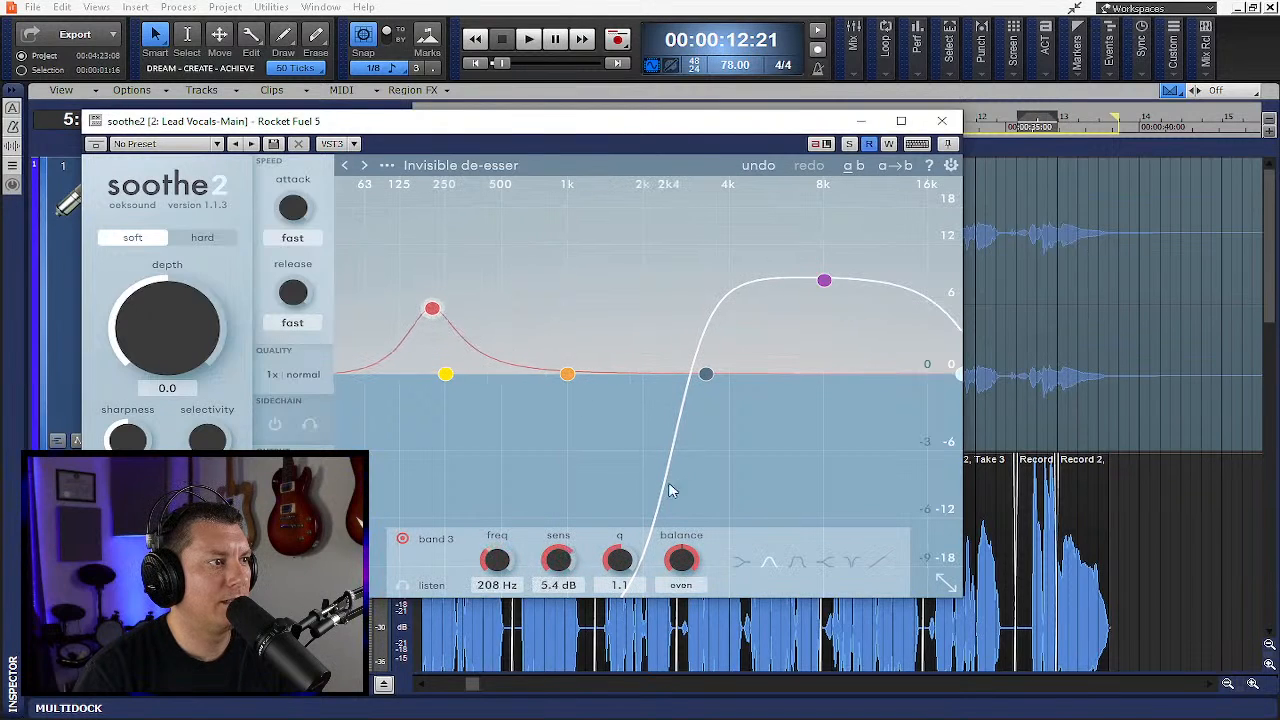
left_click_drag(707, 377, 355, 366)
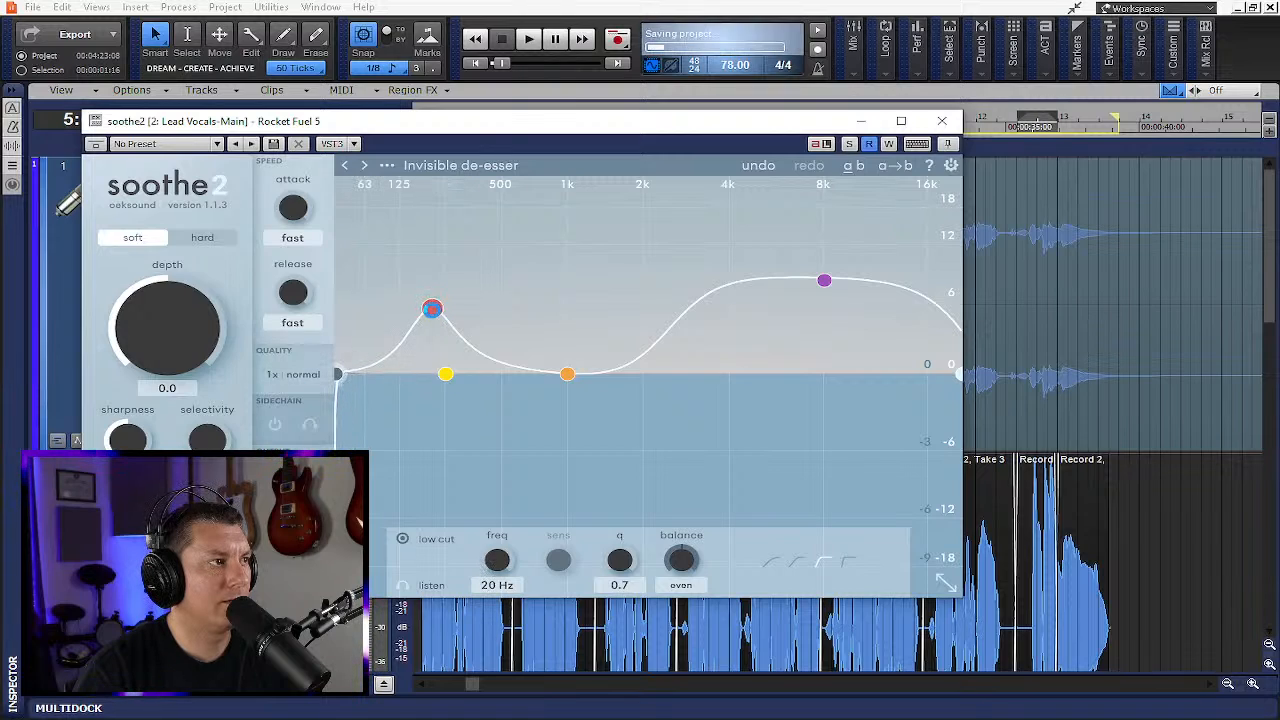
left_click(431, 309)
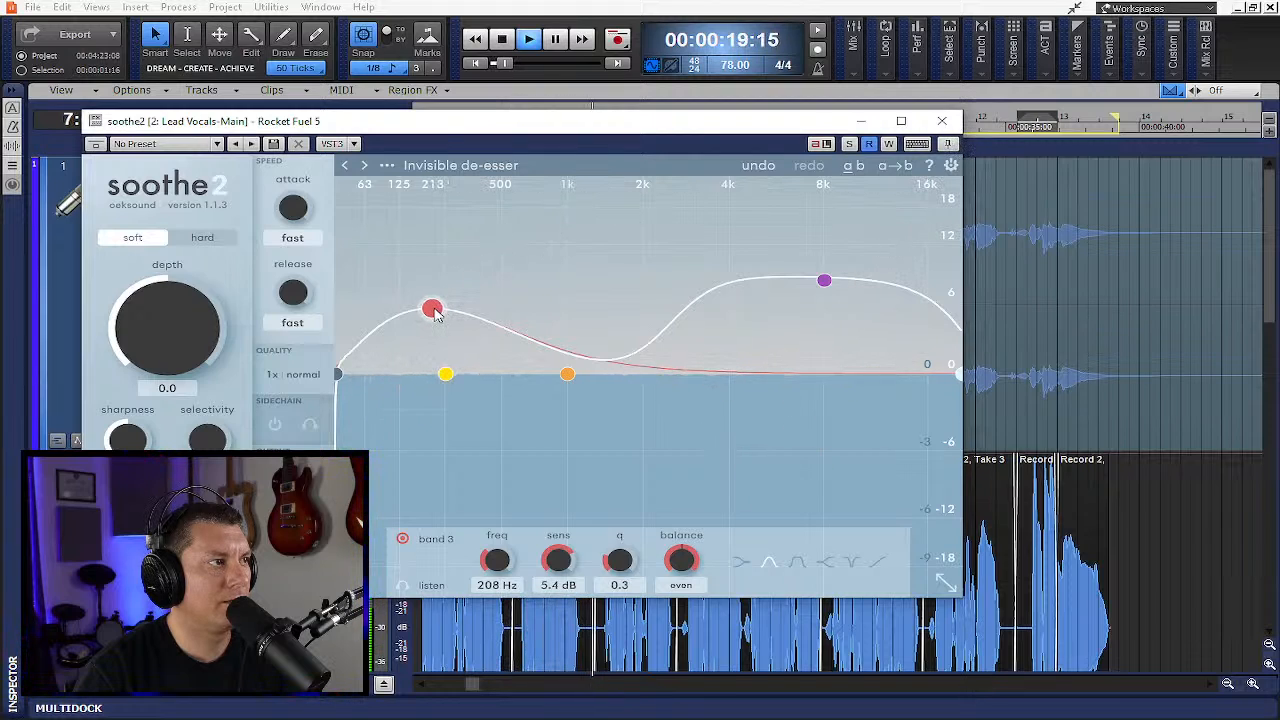
- Move soothe2's band 3 node to about 272 Hz with 6.2 dB sensitivity, and close the plugin window
mouse_move(435, 312)
left_mouse_down()
mouse_move(498, 313)
mouse_move(452, 300)
left_mouse_up()
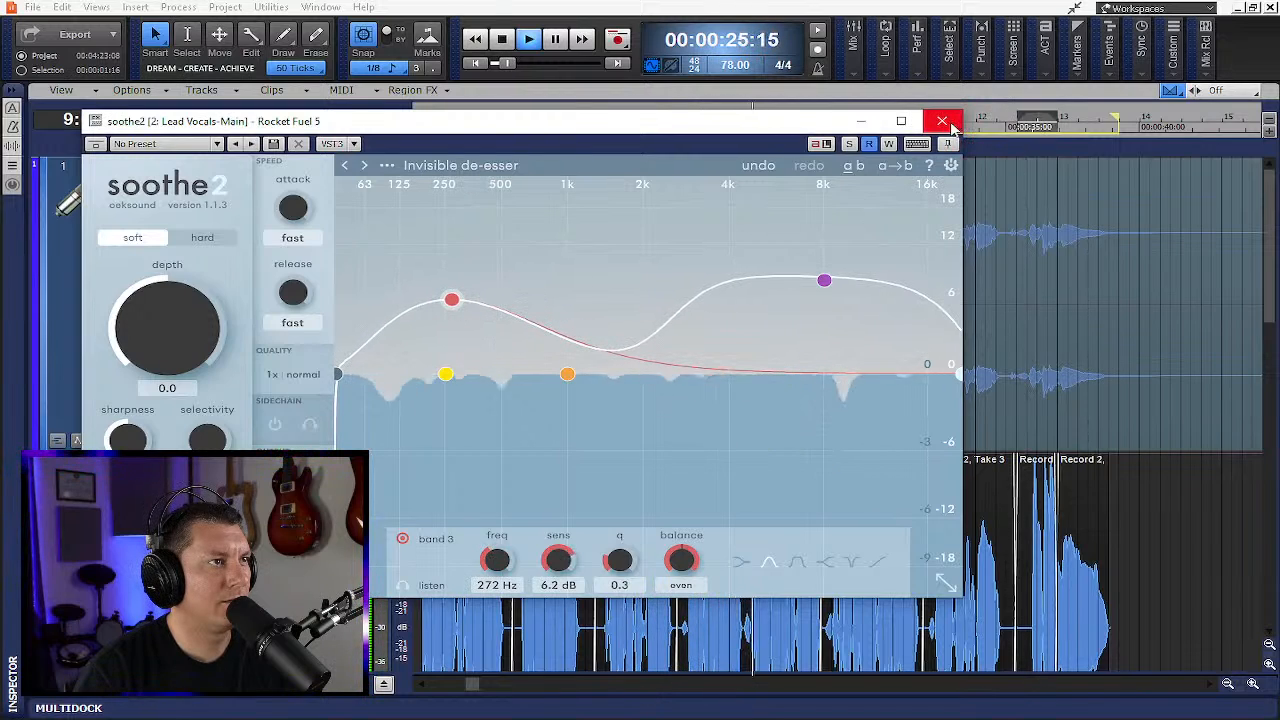
left_click(942, 122)
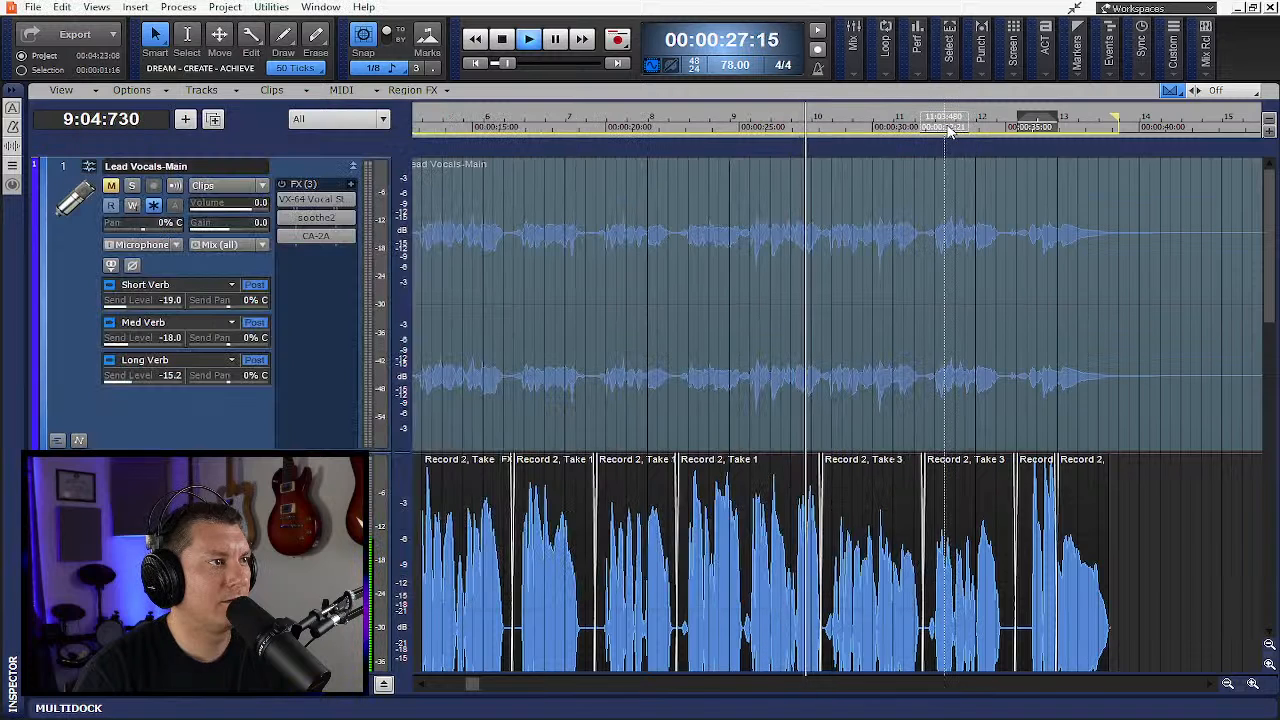
- Expand the Lead Vocals-Main track's take lanes to show the individual takes
scroll(840, 400, "down", 5)
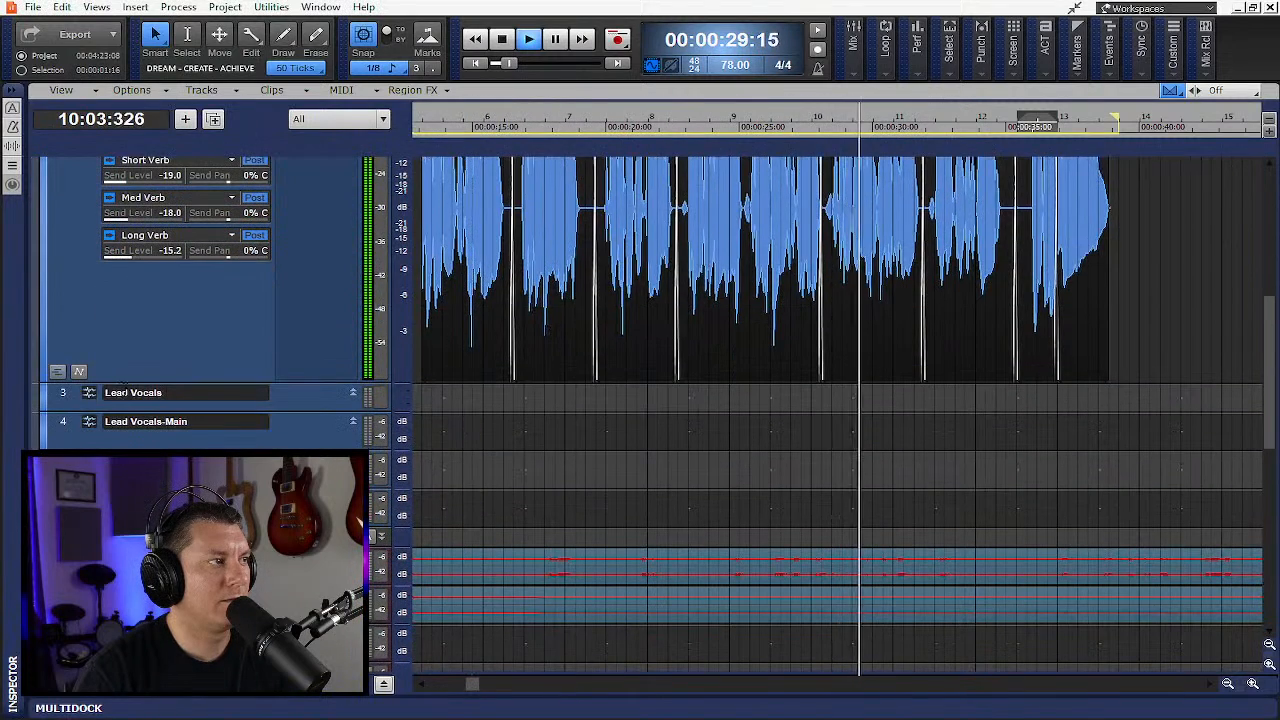
left_click(58, 373)
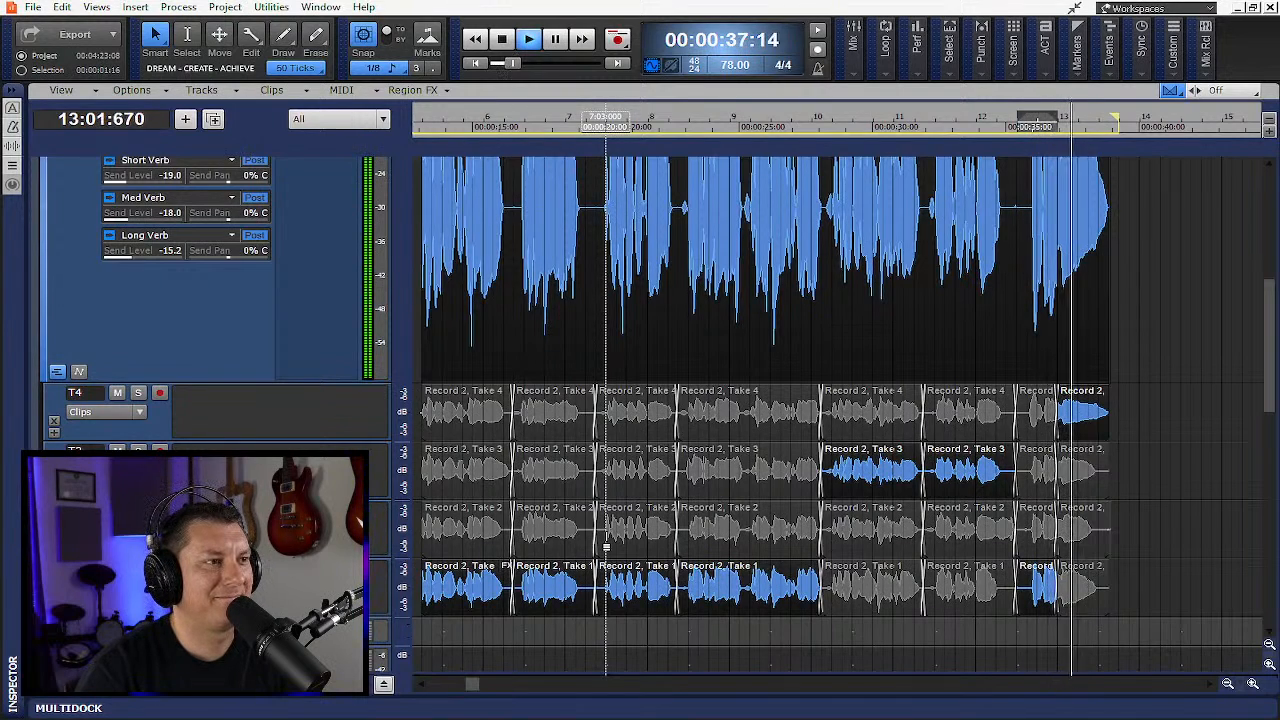
left_click(645, 515)
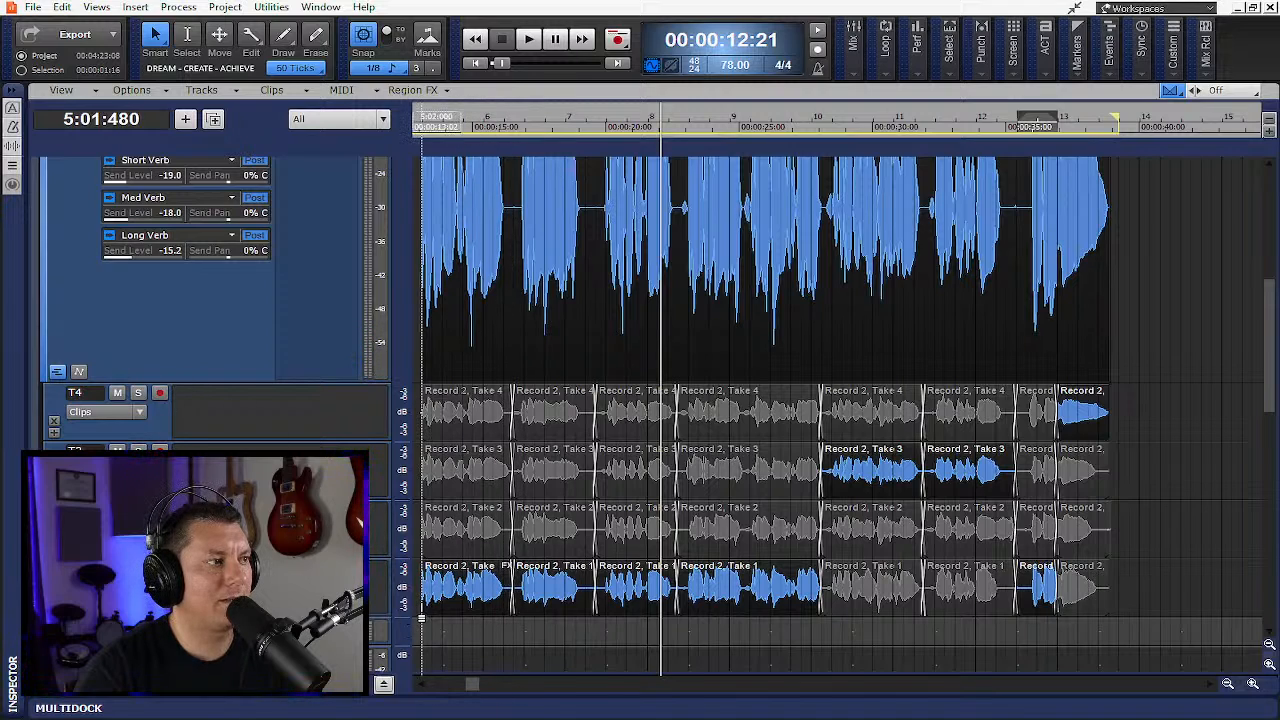
- Toggle the take lanes off and back on for the vocal track
scroll(840, 410, "up", 3)
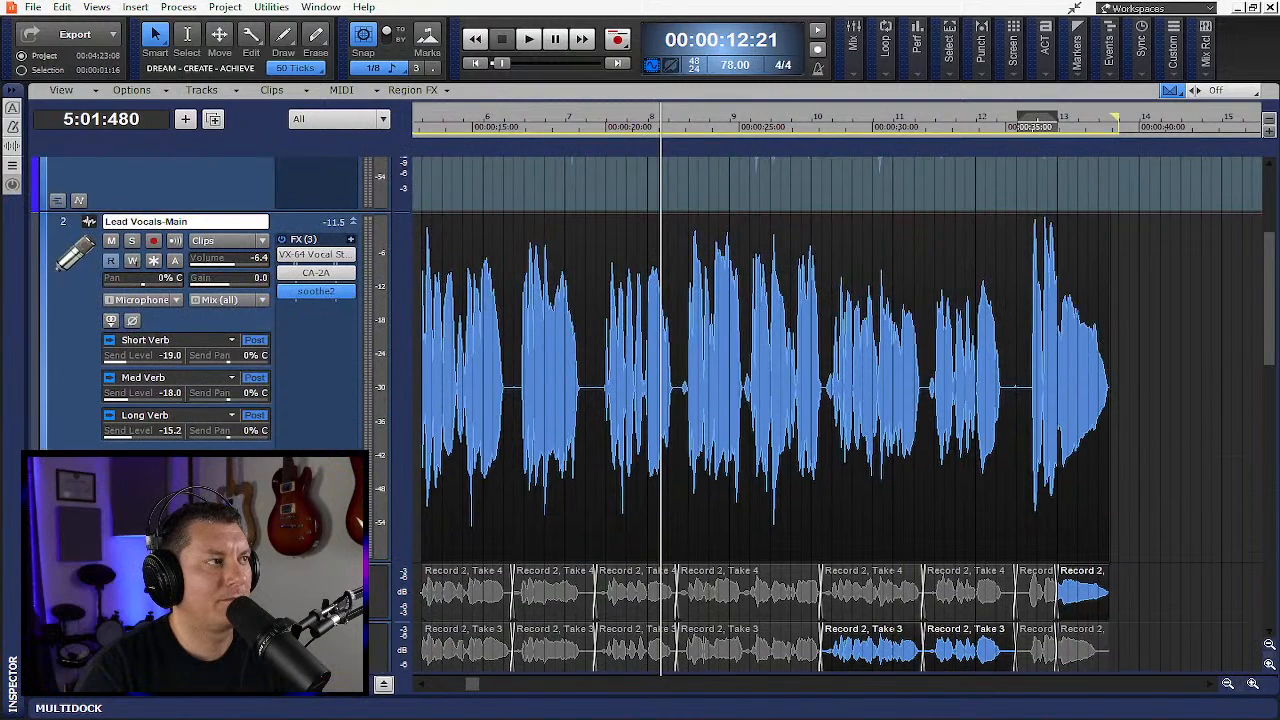
key("shift+t")
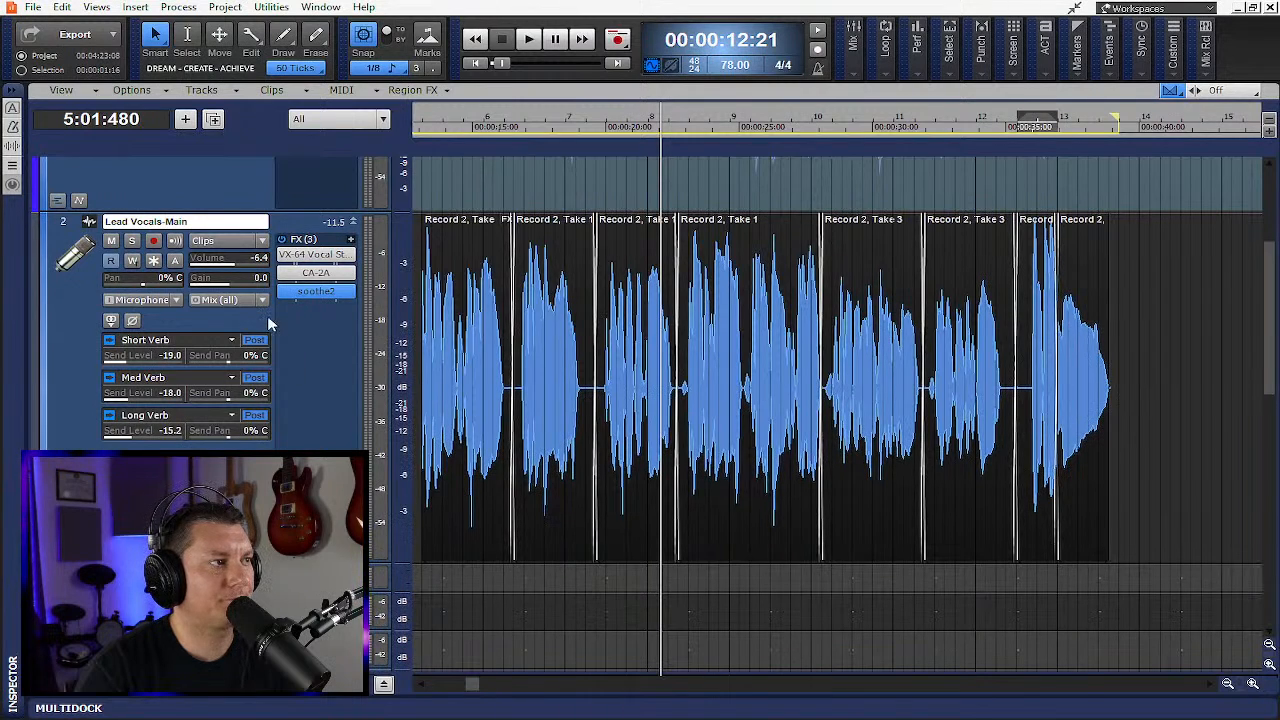
scroll(260, 335, "down", 2)
scroll(247, 347, "up", 2)
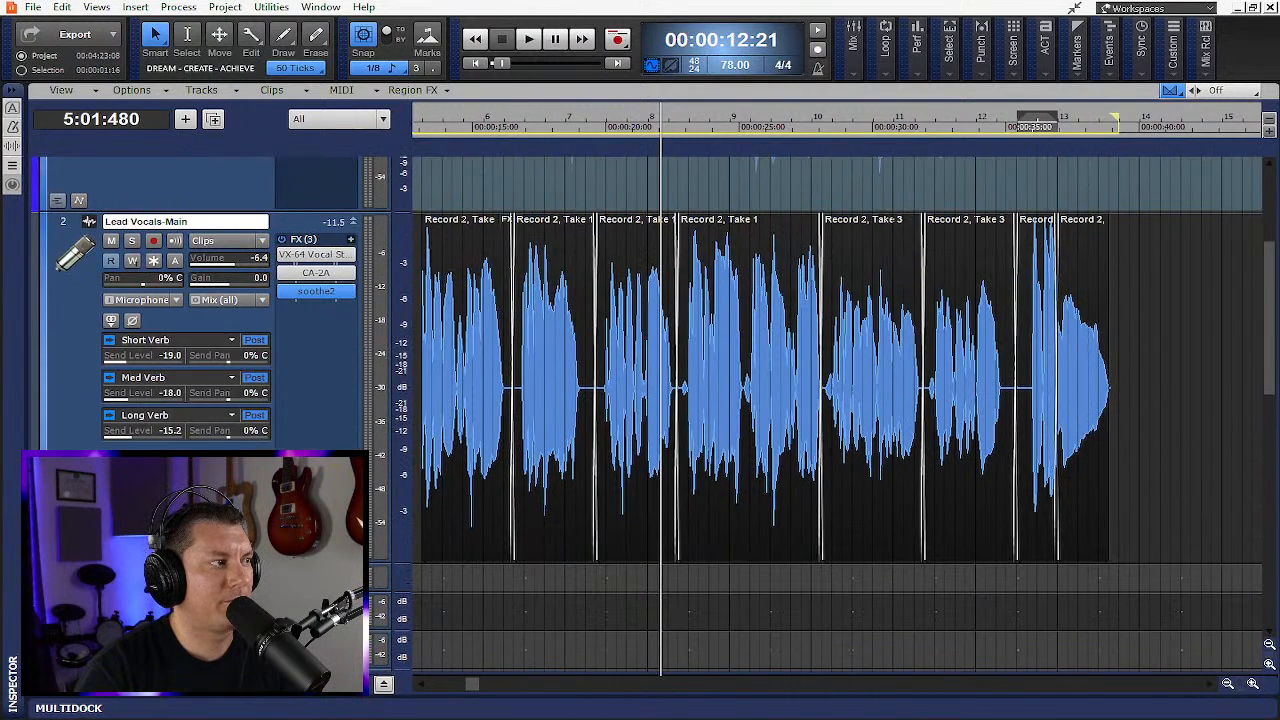
key("shift+t")
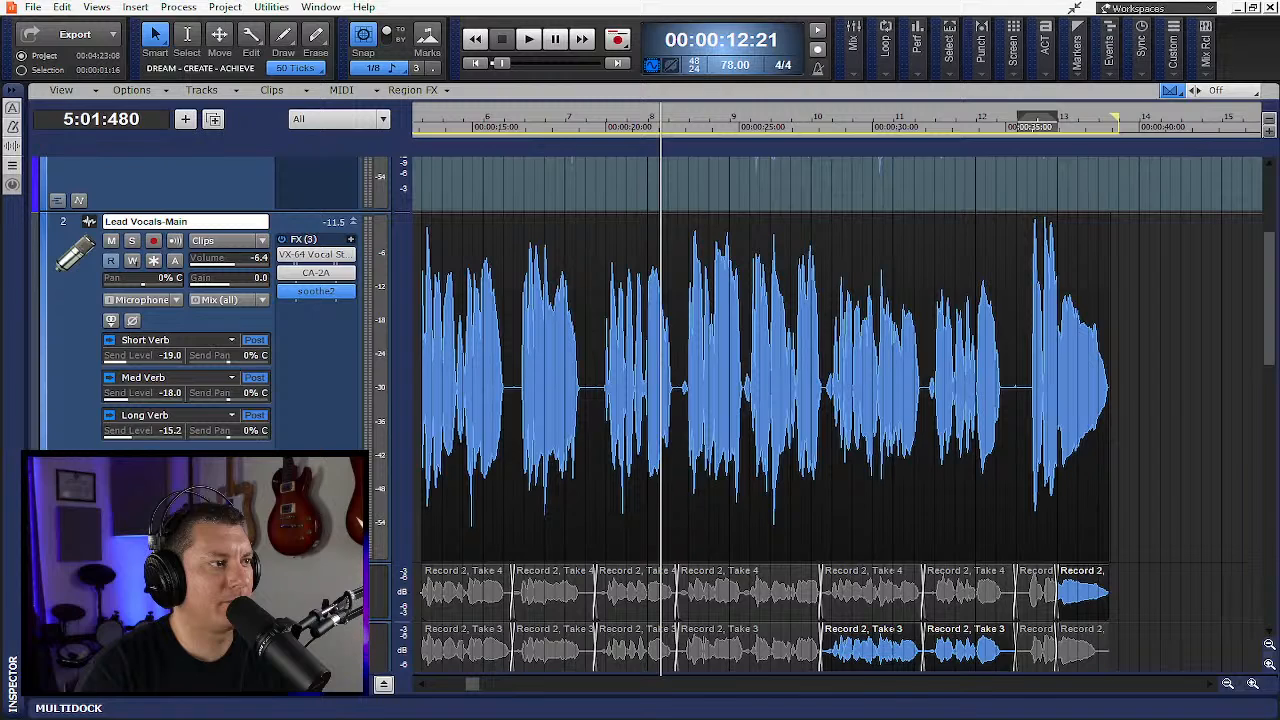
scroll(432, 440, "down", 3)
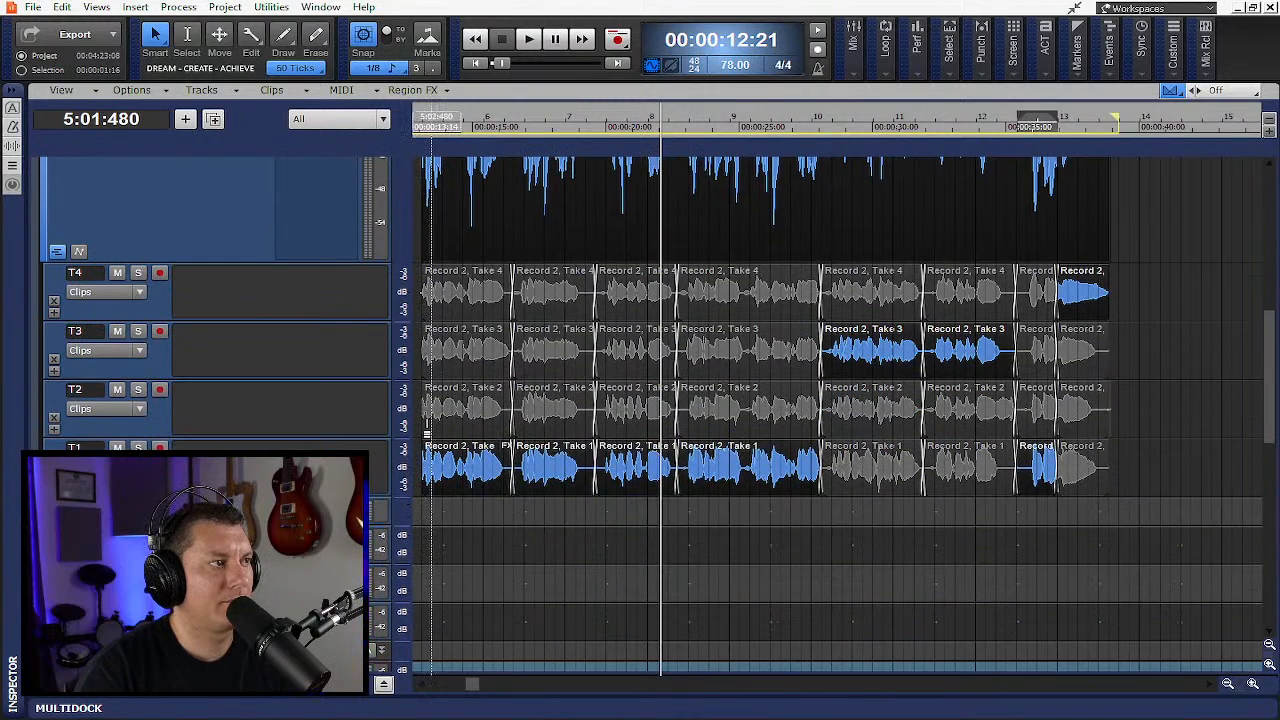
- Audition Take 2 for the first phrase during playback, then switch that phrase back to Take 1
left_click(430, 410)
key("space")
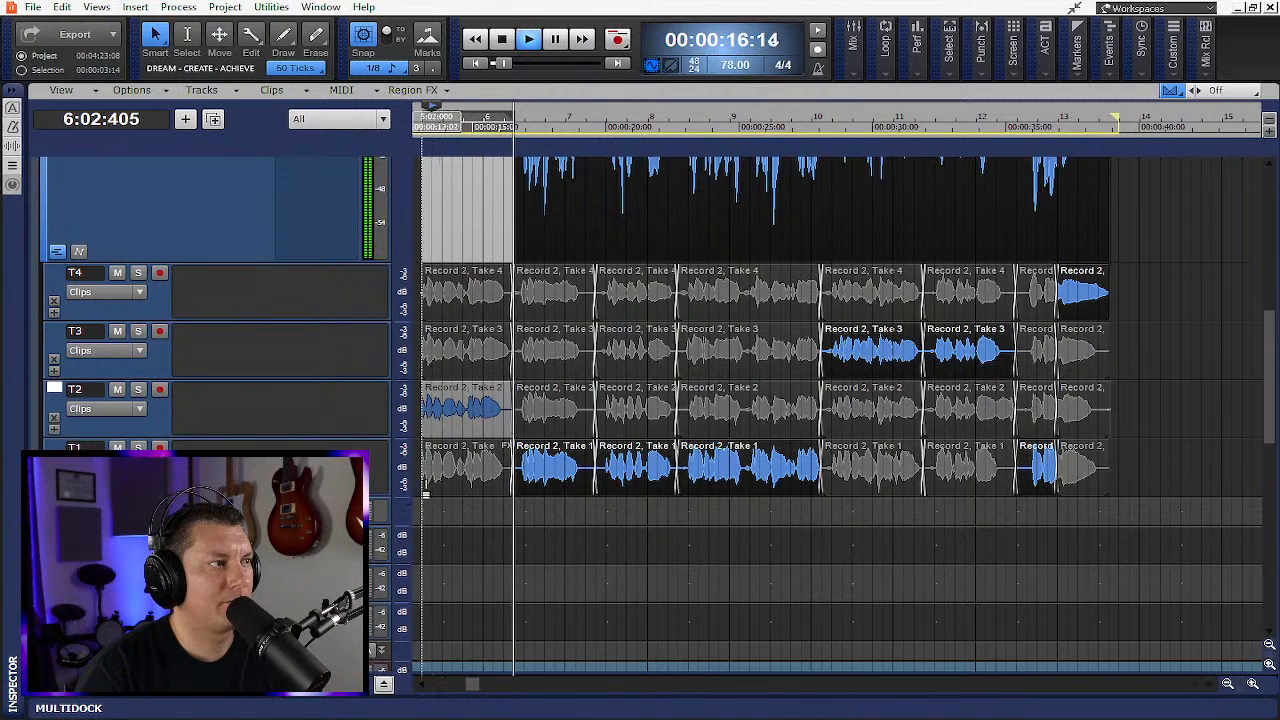
left_click(425, 488)
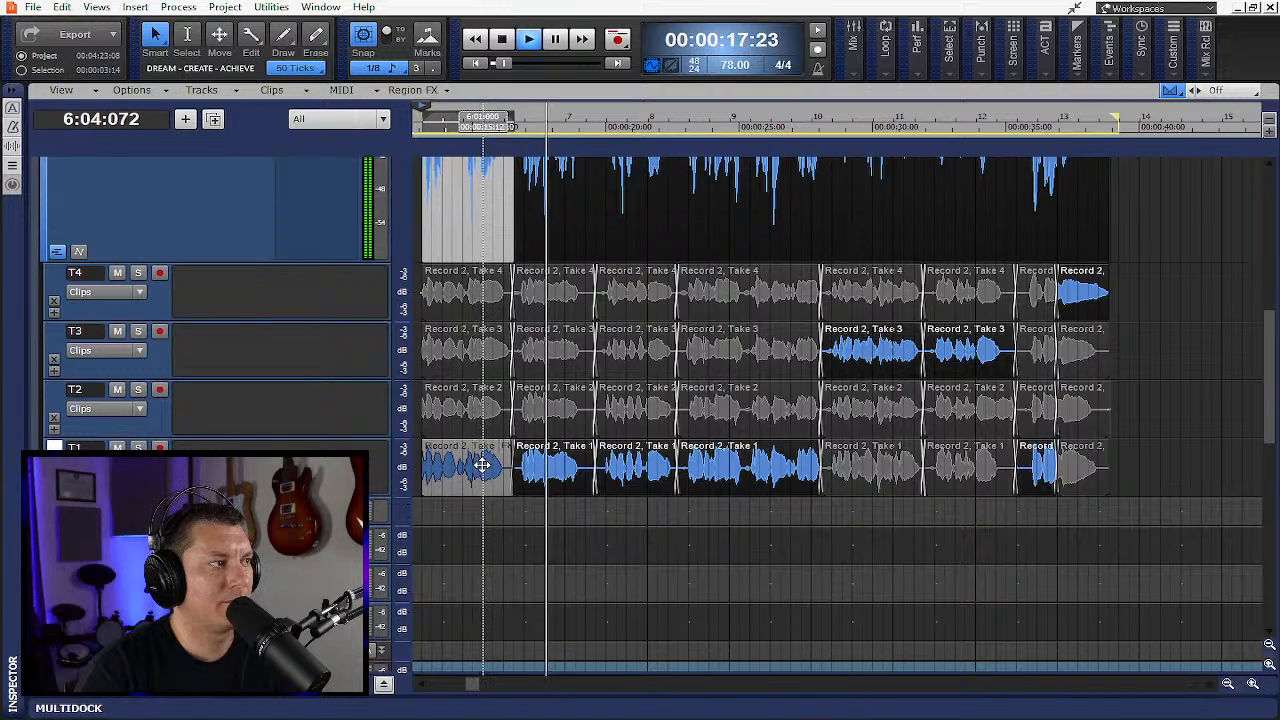
key("space")
- Flatten the comp on the Lead Vocals-Main track
scroll(476, 473, "up", 4)
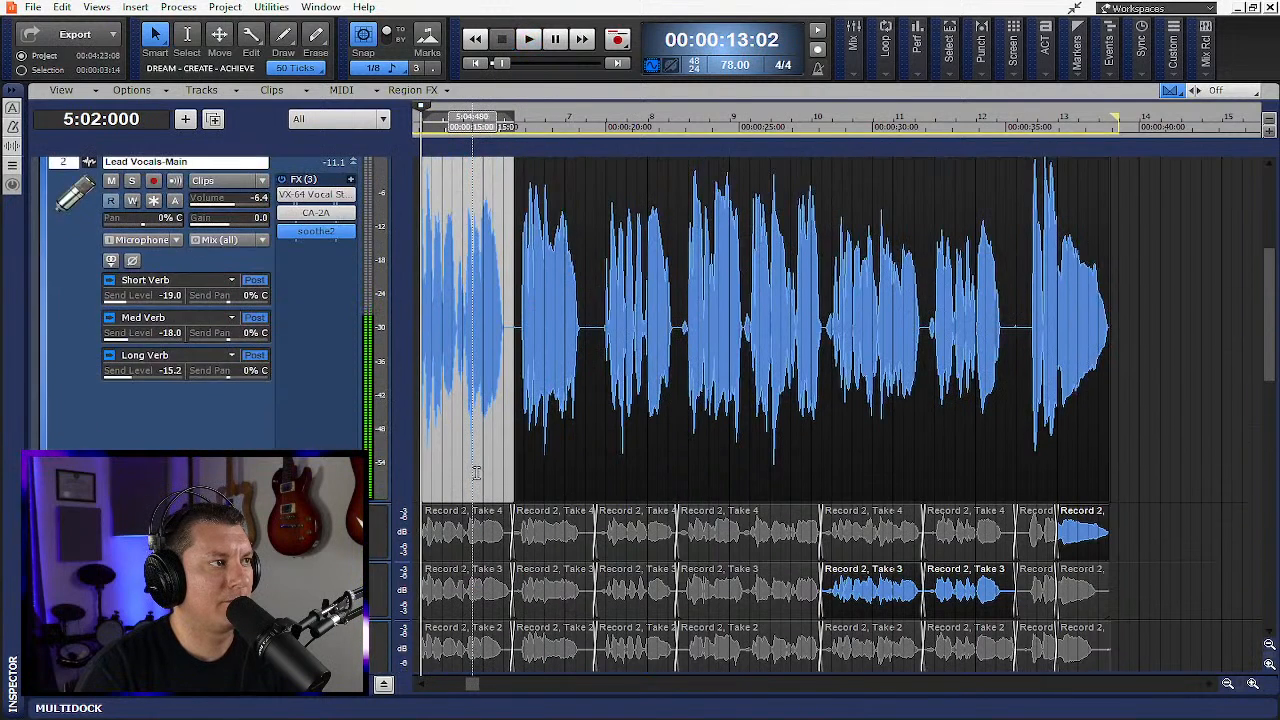
scroll(476, 473, "up", 3)
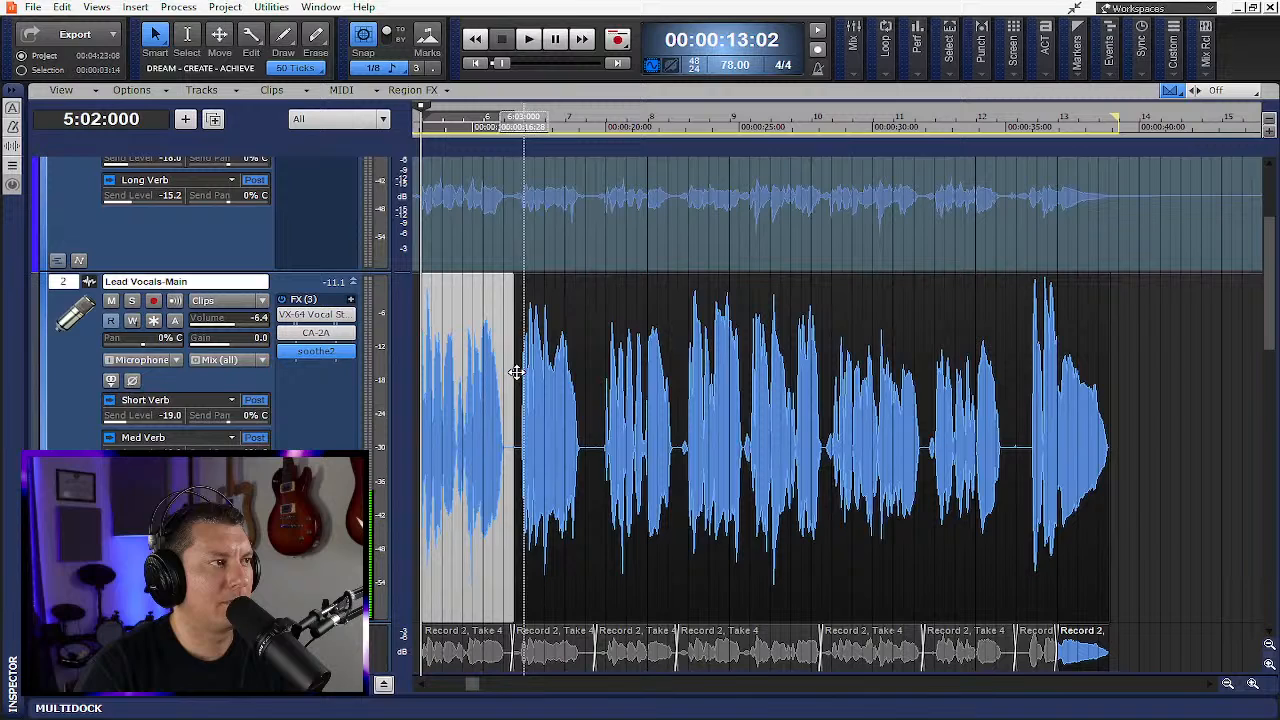
right_click(489, 321)
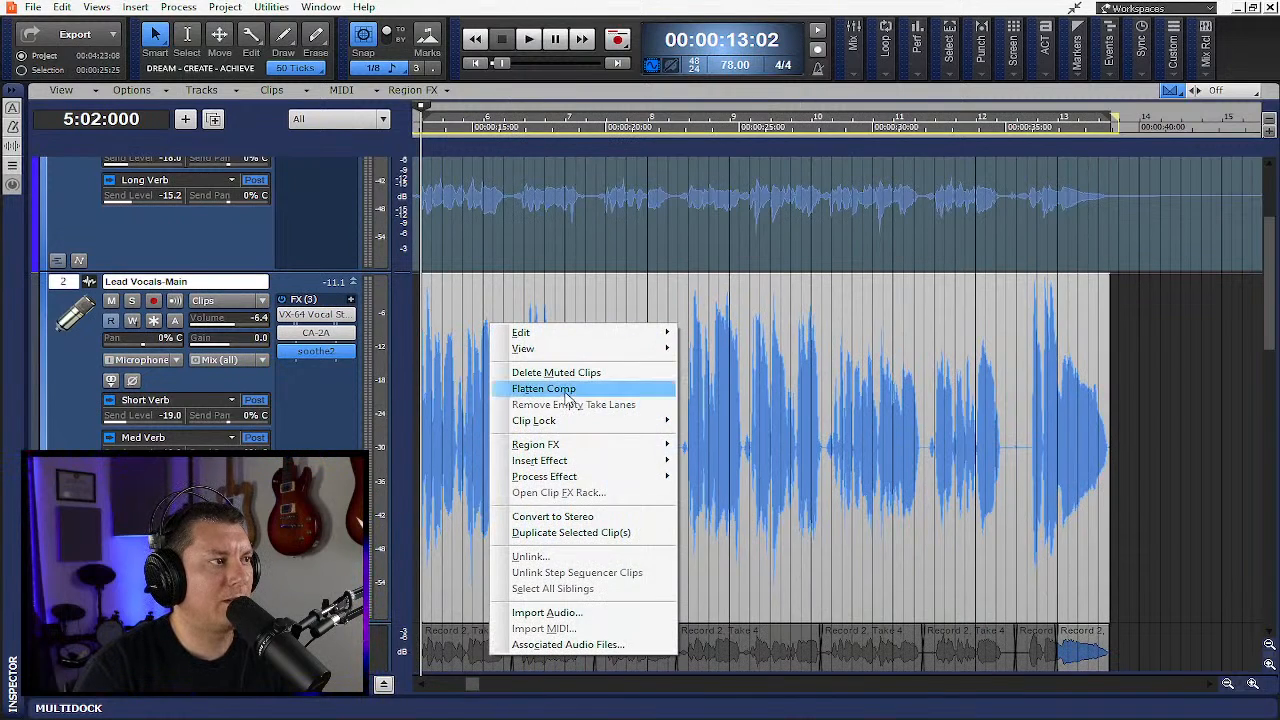
left_click(565, 392)
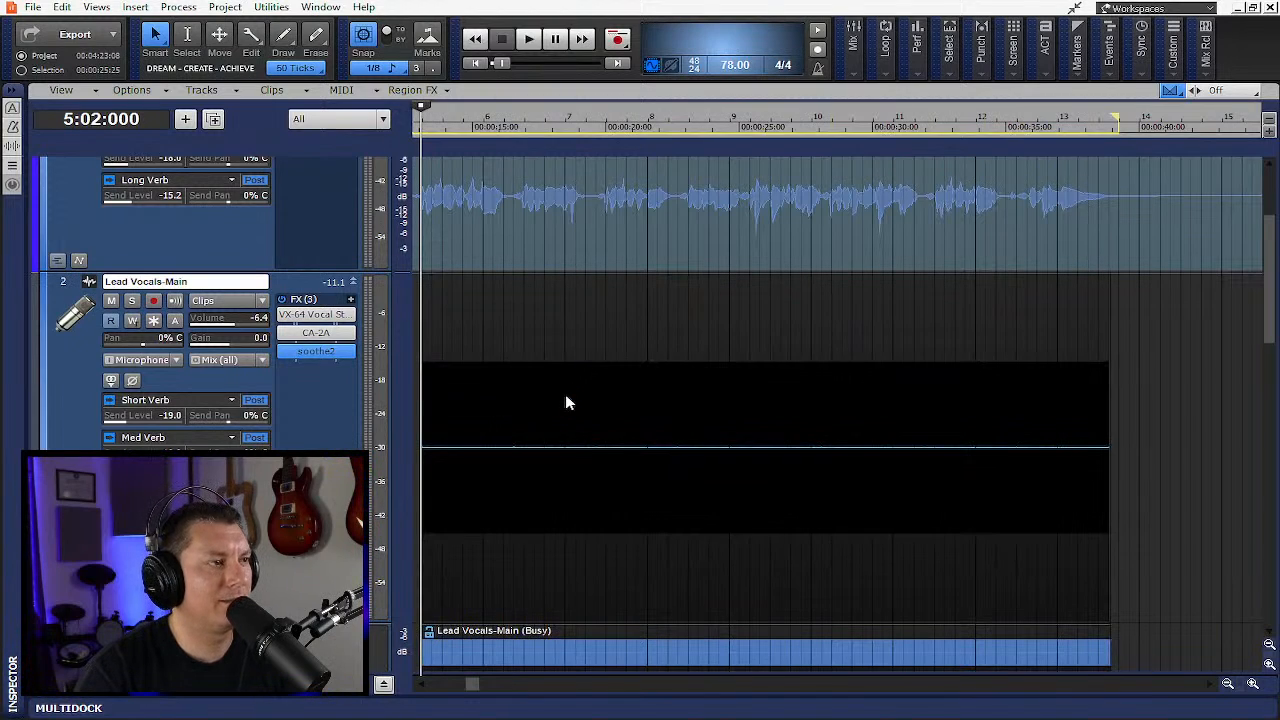
- Hide the take lanes and play back the flattened vocal clip
scroll(581, 430, "down", 6)
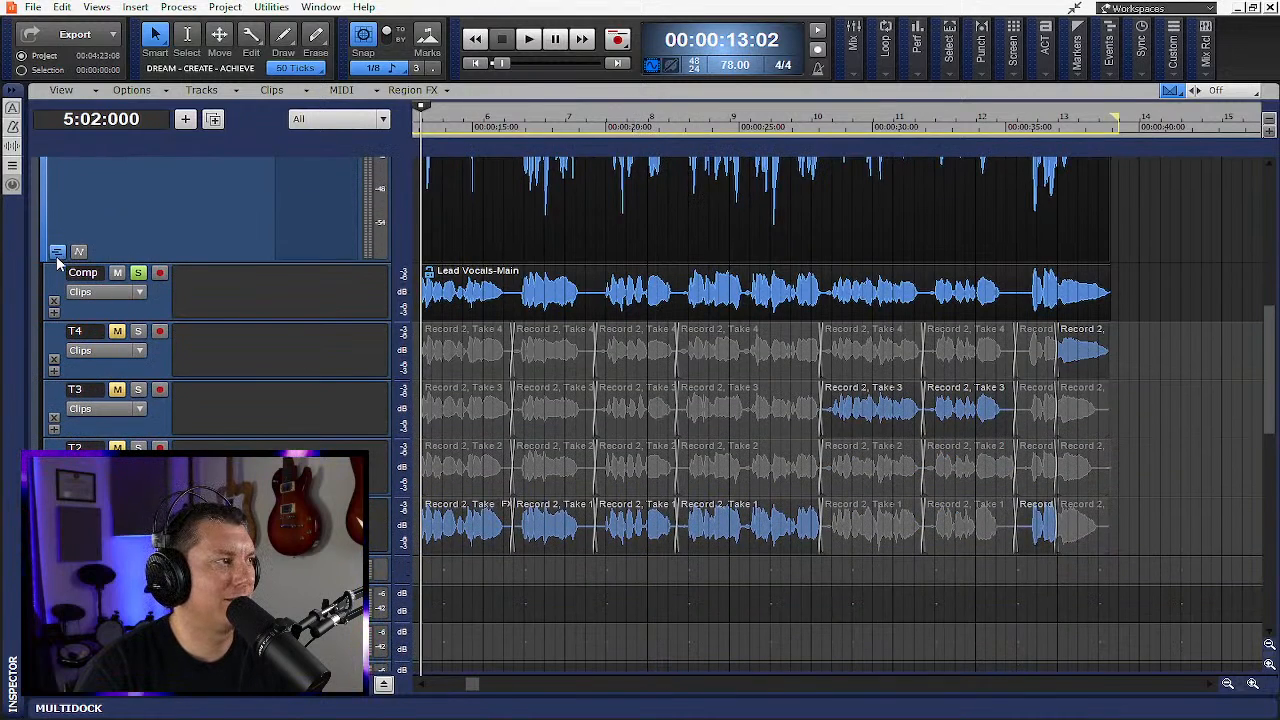
left_click(57, 254)
scroll(345, 352, "up", 6)
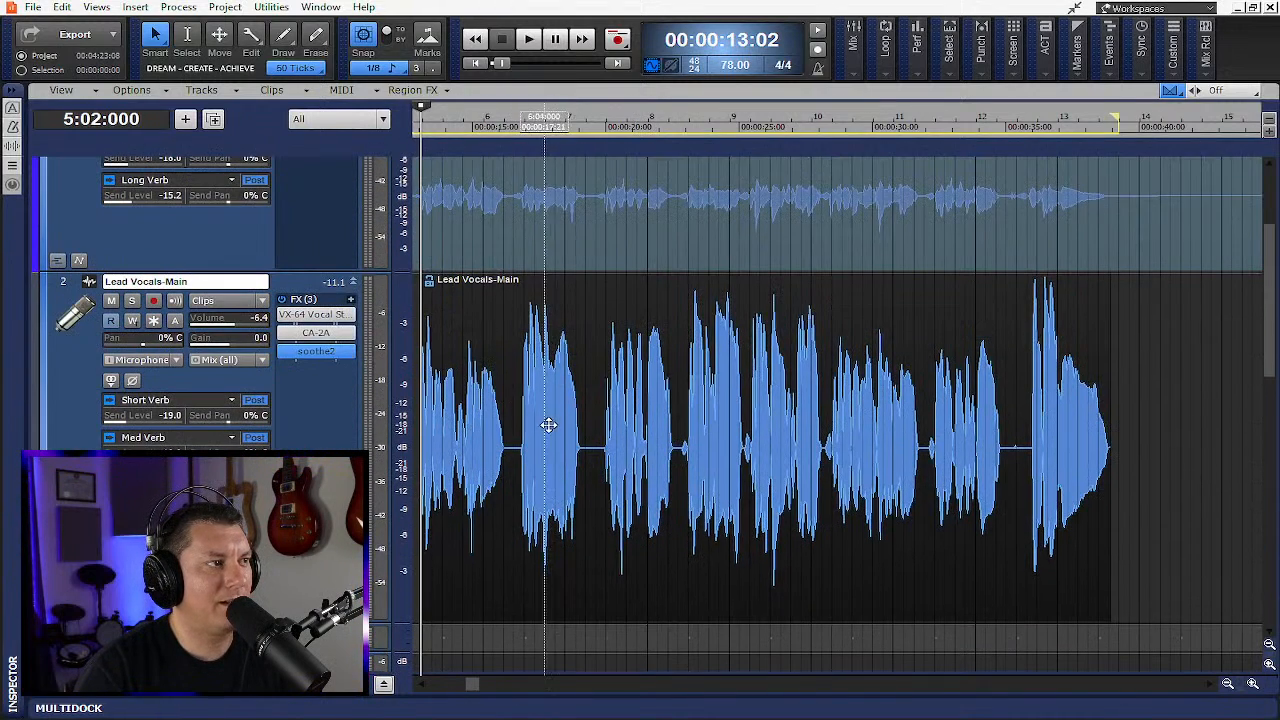
key("space")
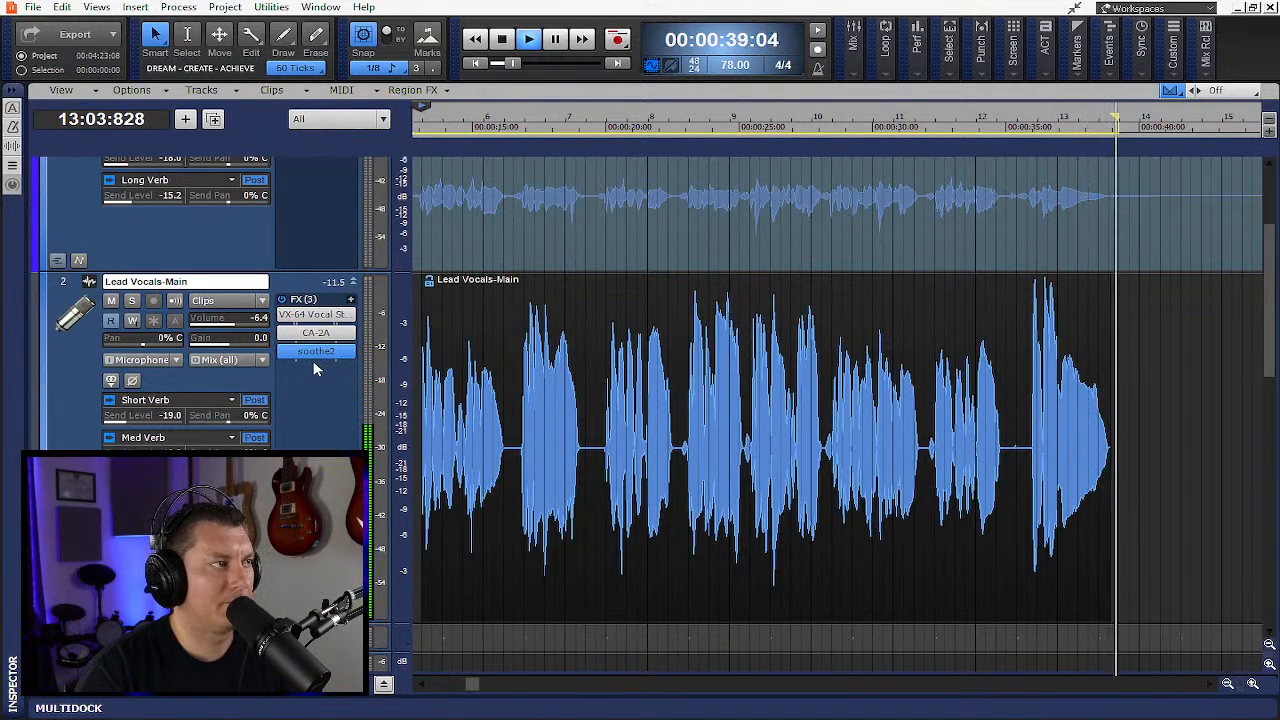
key("space")
- Move soothe2 ahead of CA-2A in the Lead Vocals-Main effects chain
left_click_drag(315, 353, 318, 335)
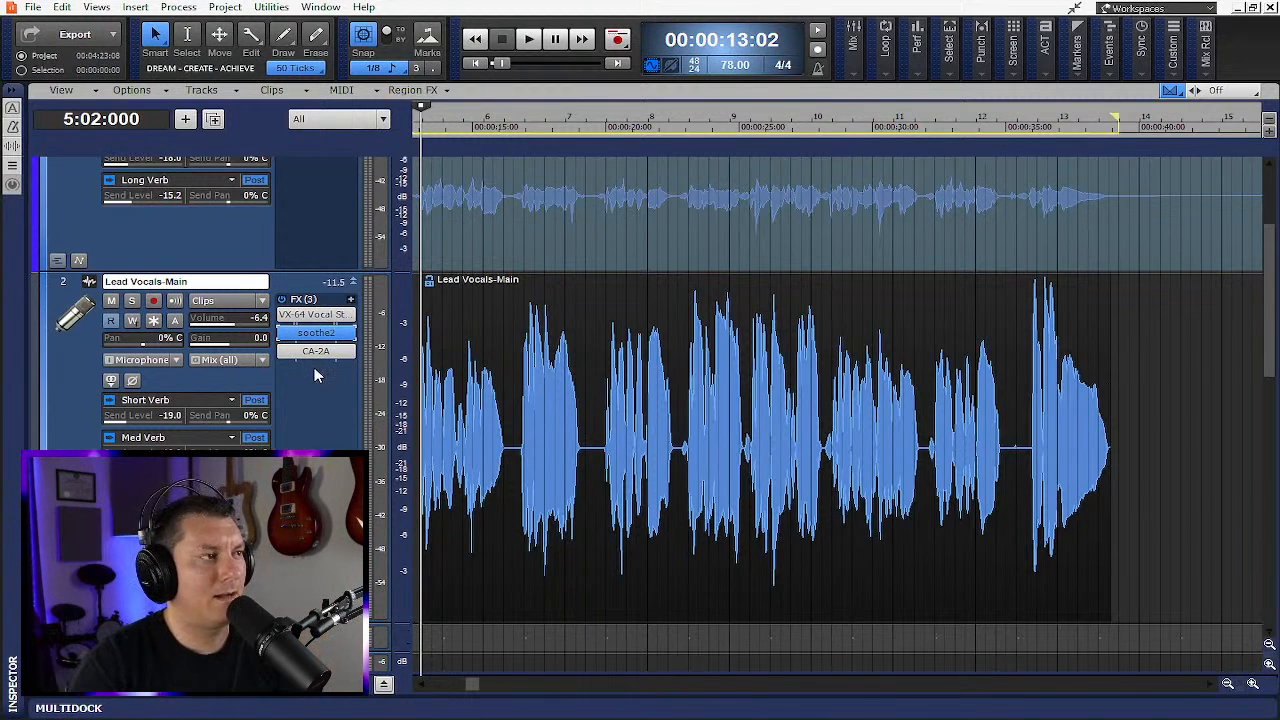
left_click(544, 305)
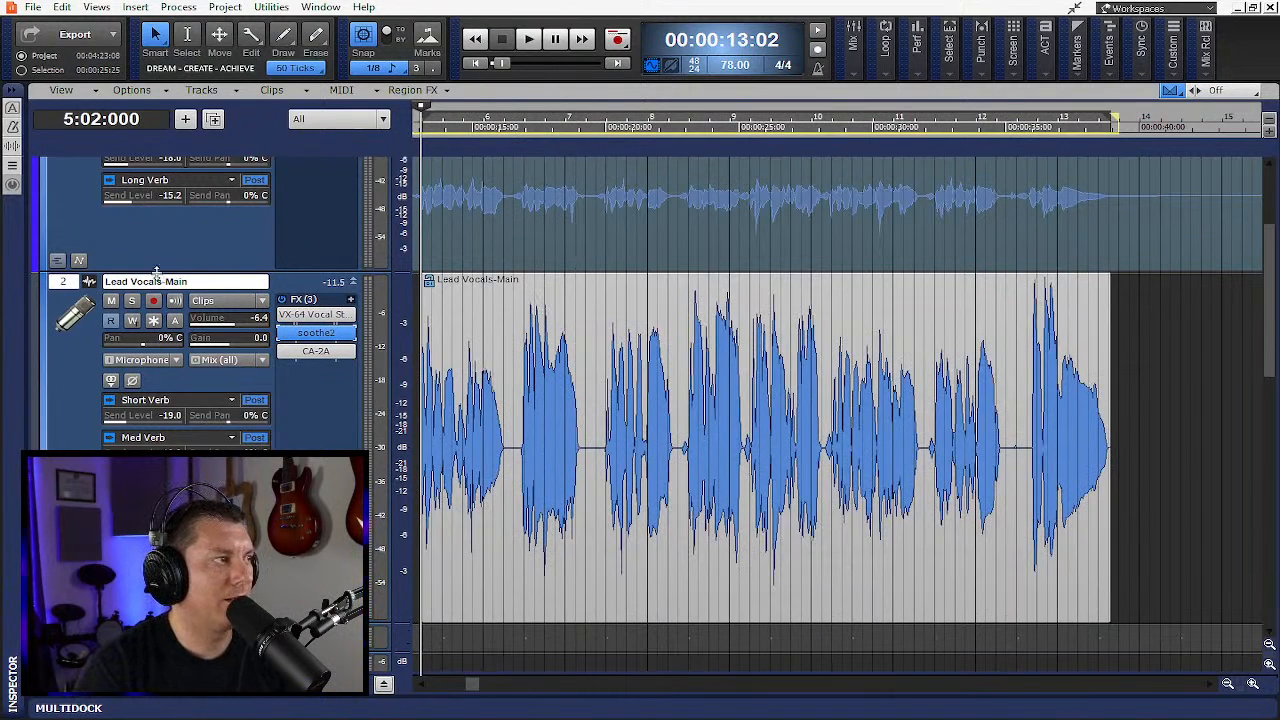
left_click(63, 289)
right_click(63, 289)
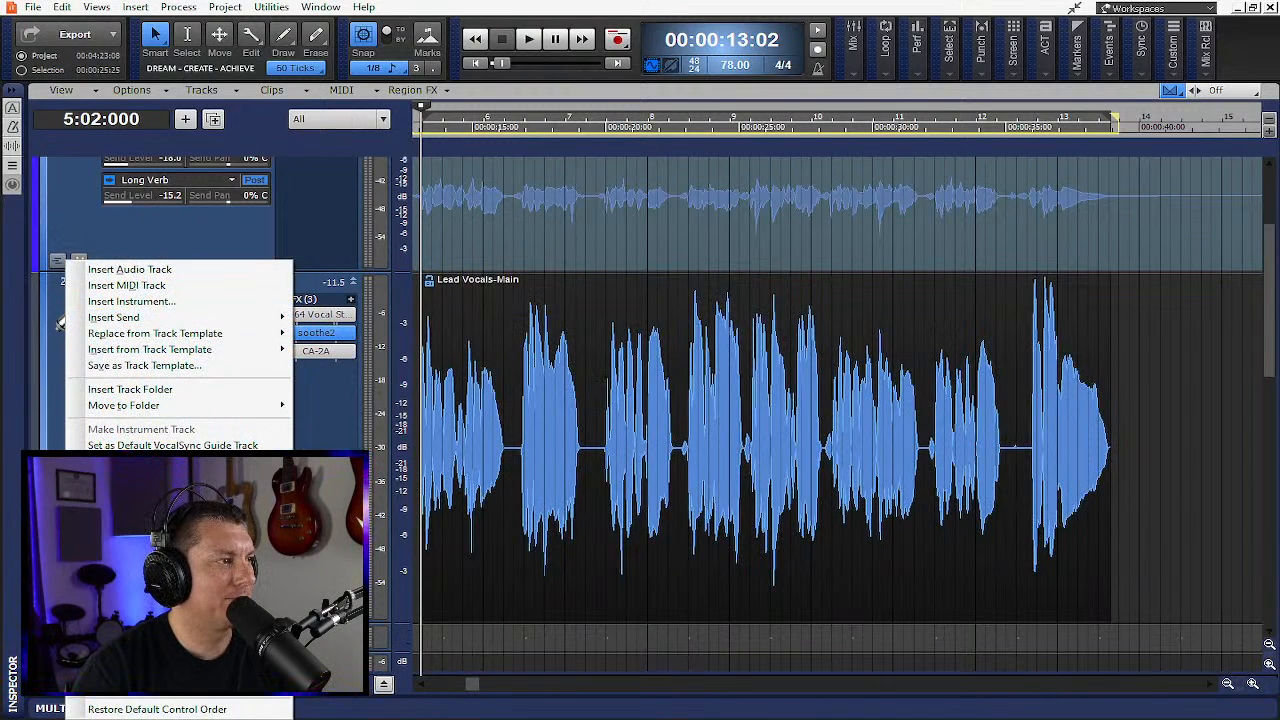
left_click(300, 405)
left_click(66, 286)
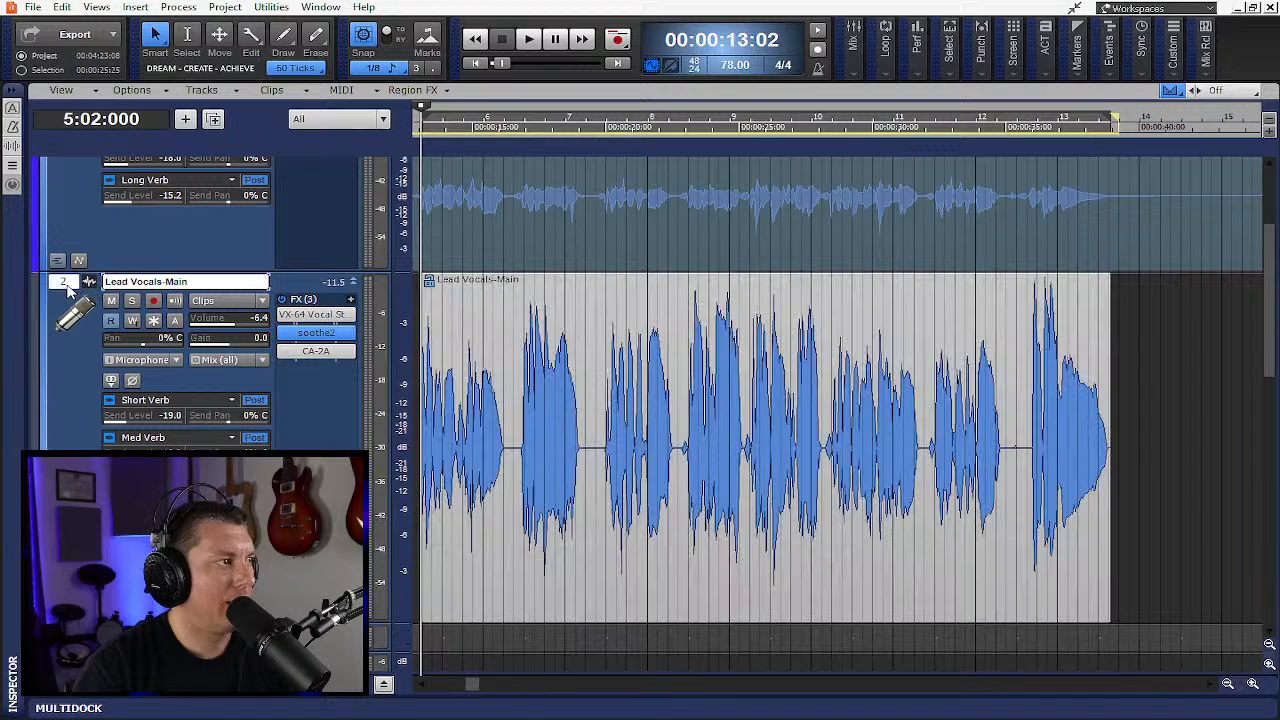
right_click(88, 283)
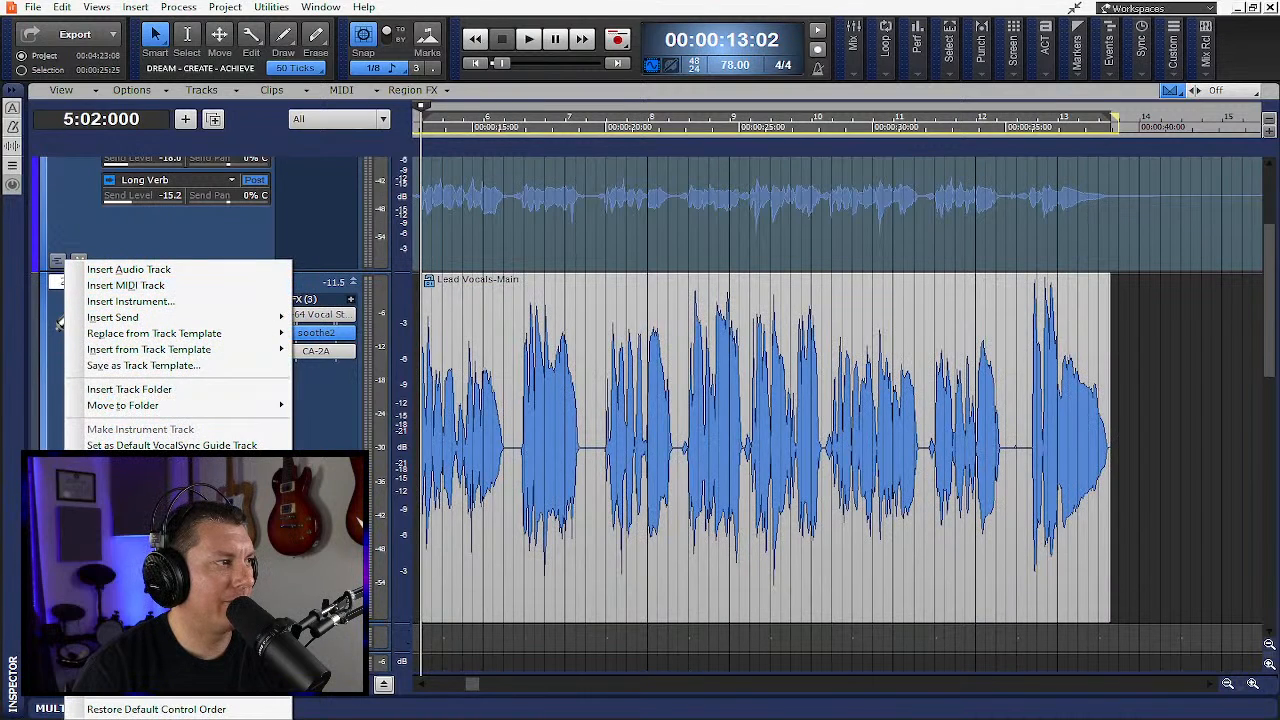
left_click(110, 386)
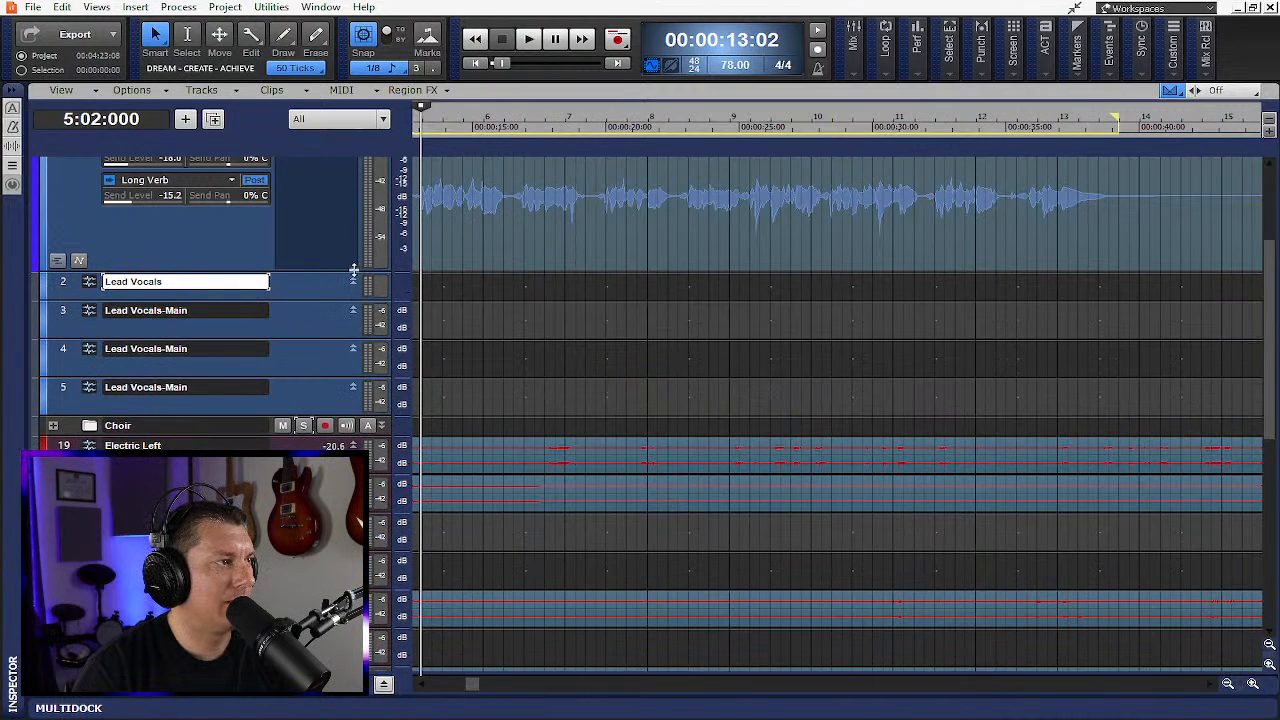
- Scroll through the project's tracks to survey the full arrangement
scroll(345, 268, "down", 3)
scroll(720, 264, "down", 5)
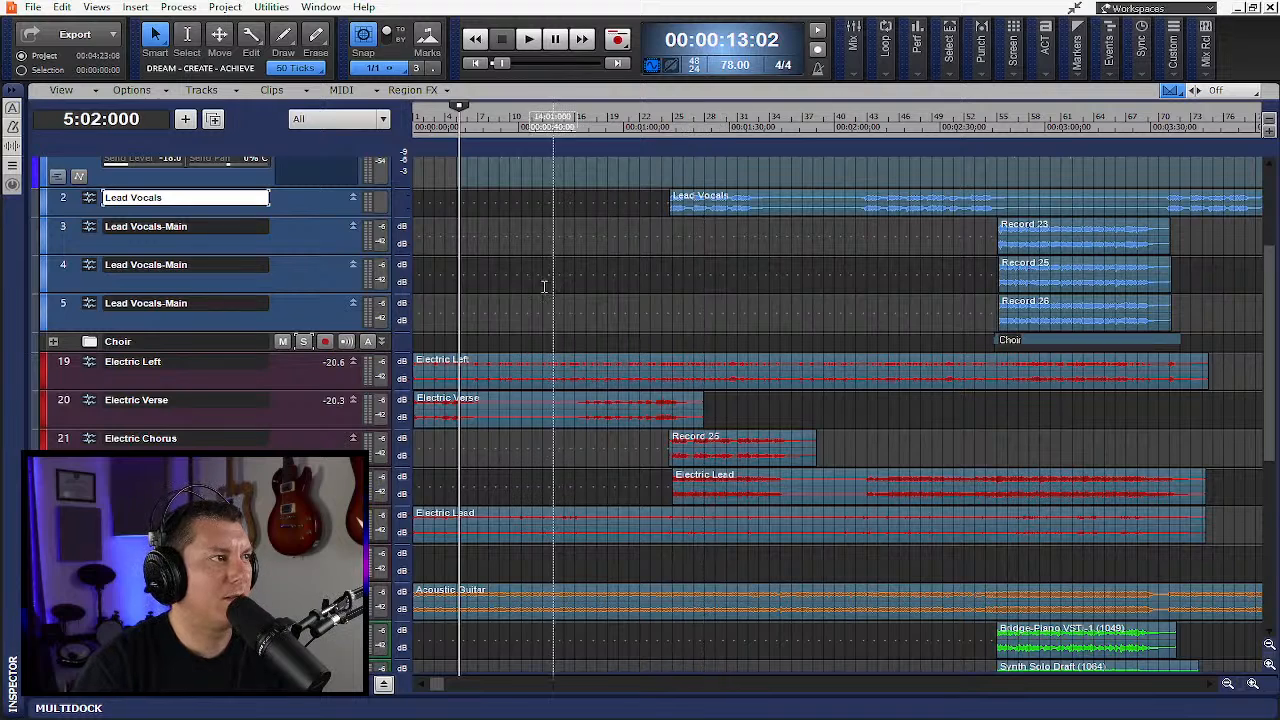
scroll(596, 283, "up", 3)
scroll(597, 282, "down", 3)
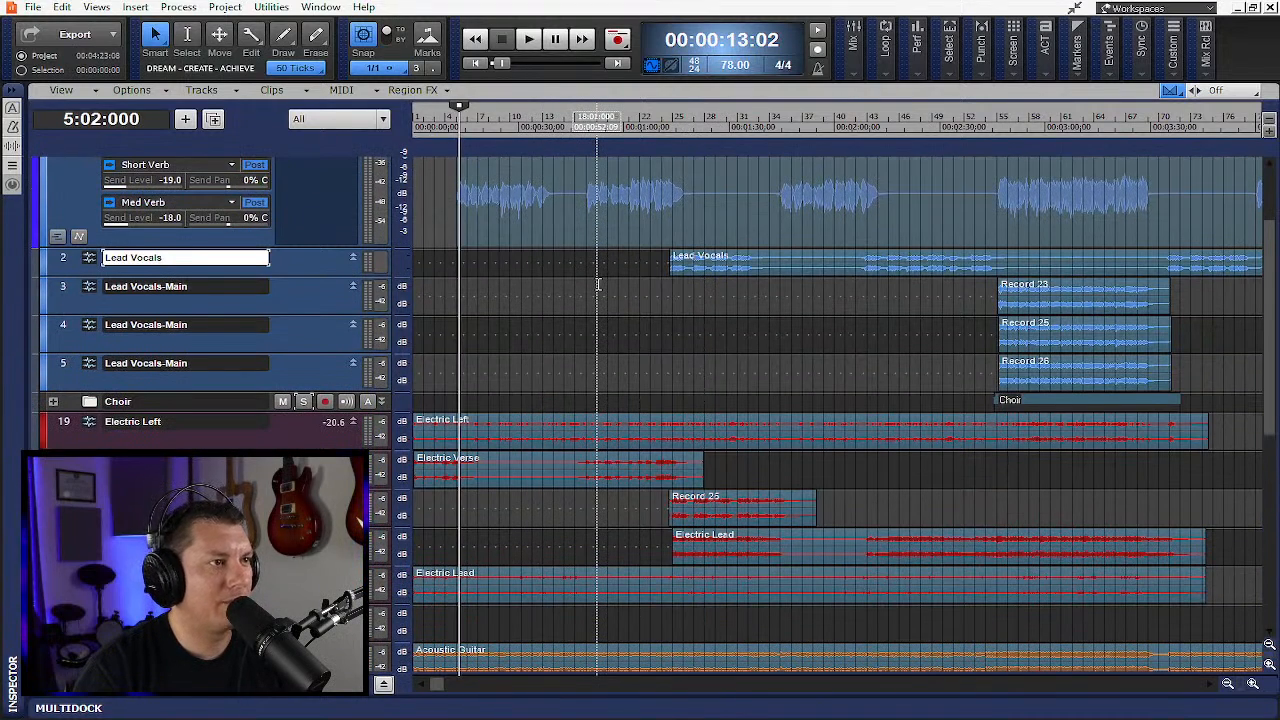
scroll(598, 285, "down", 10)
scroll(603, 285, "up", 5)
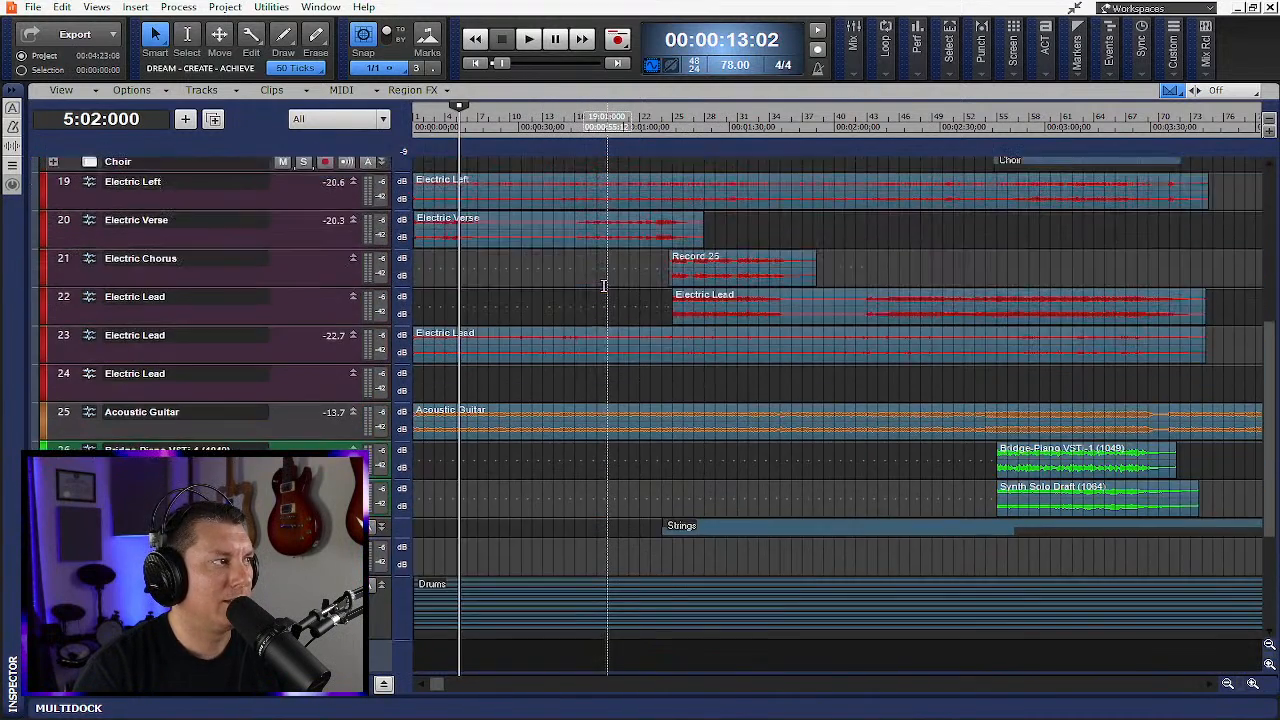
scroll(605, 283, "up", 8)
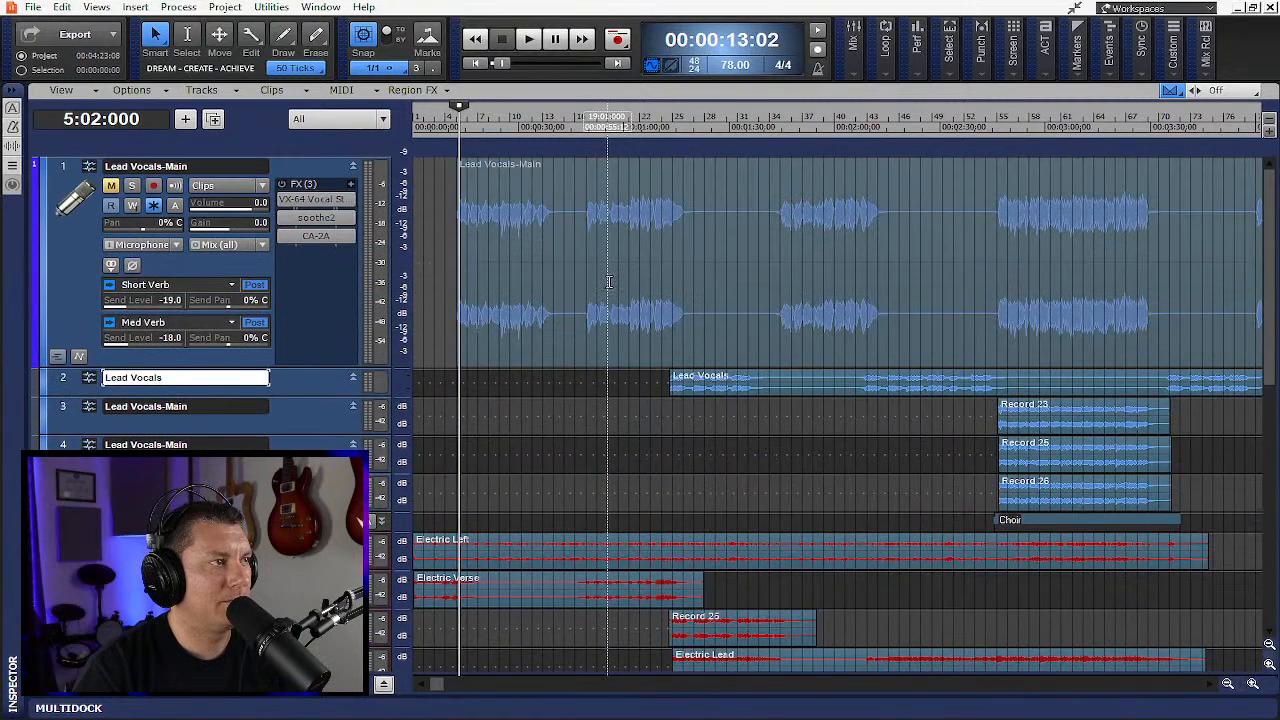
scroll(479, 325, "down", 5)
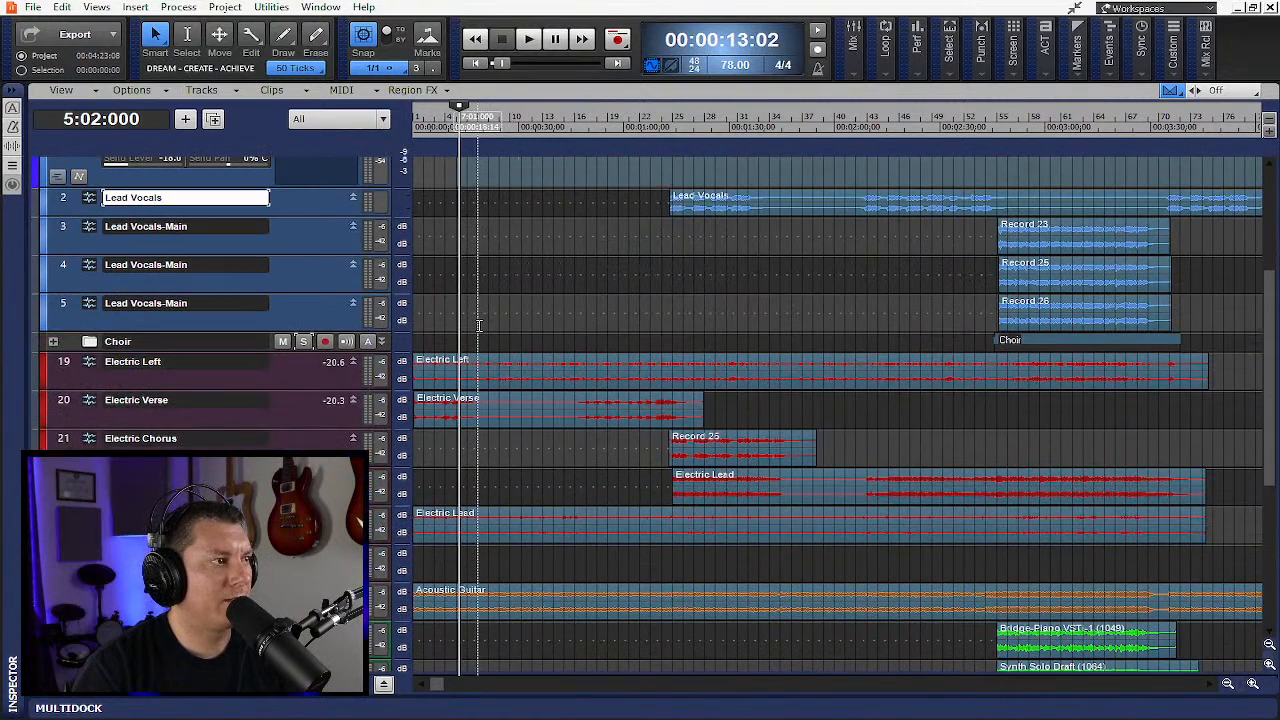
scroll(479, 325, "down", 3)
- Start playback from about the 1:10 mark and enlarge the Electric Chorus track
left_click(668, 130)
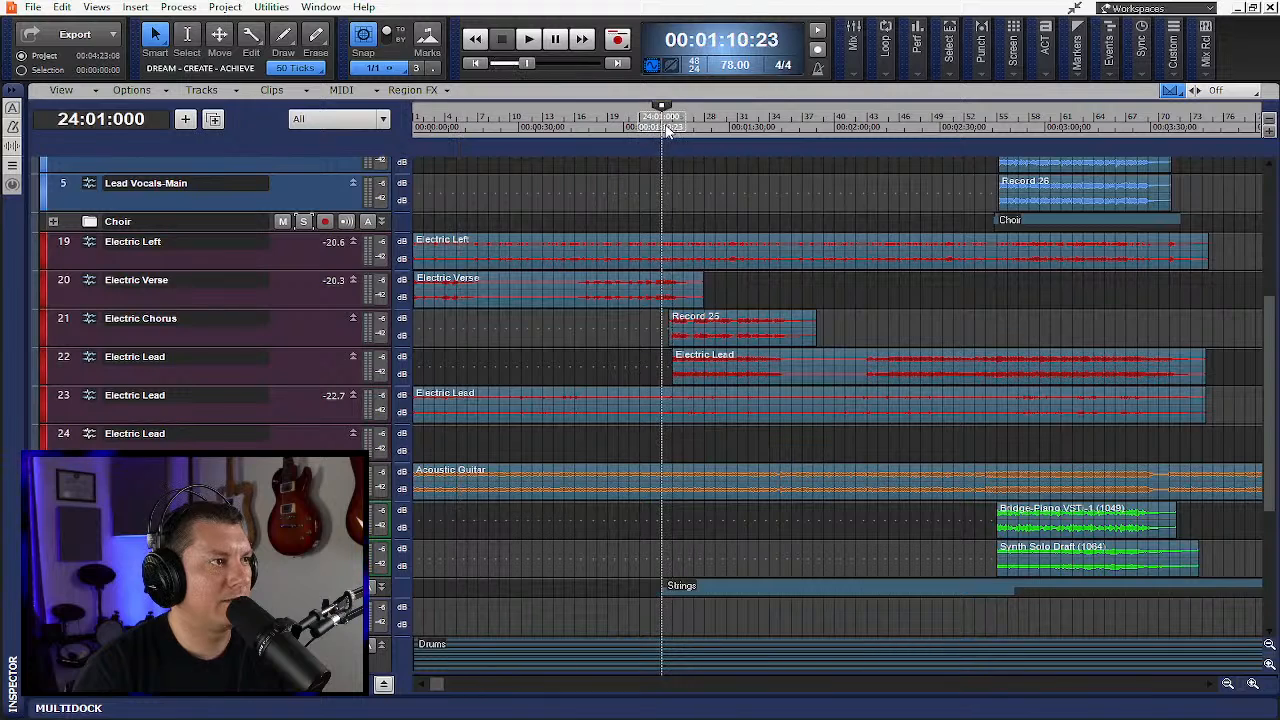
left_click(530, 42)
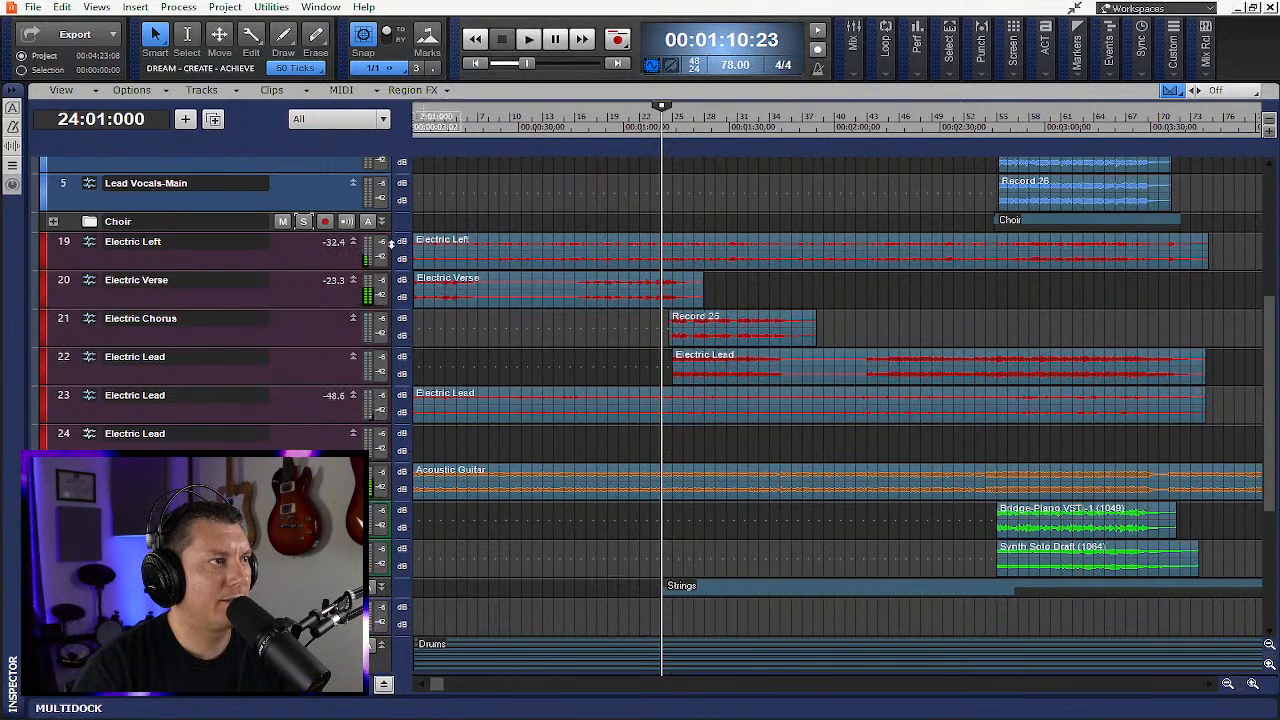
left_click_drag(289, 347, 289, 412)
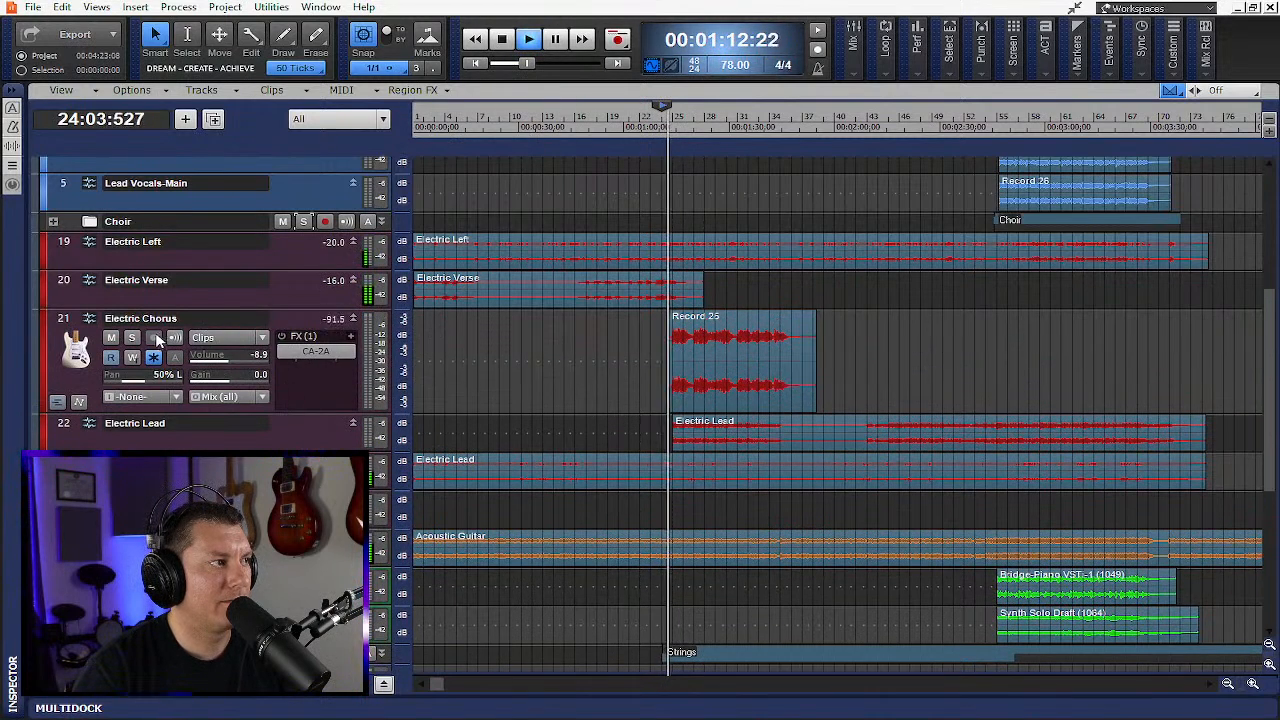
- Solo the Electric Chorus track to audition it, then unsolo it and reposition the playhead
left_click(131, 338)
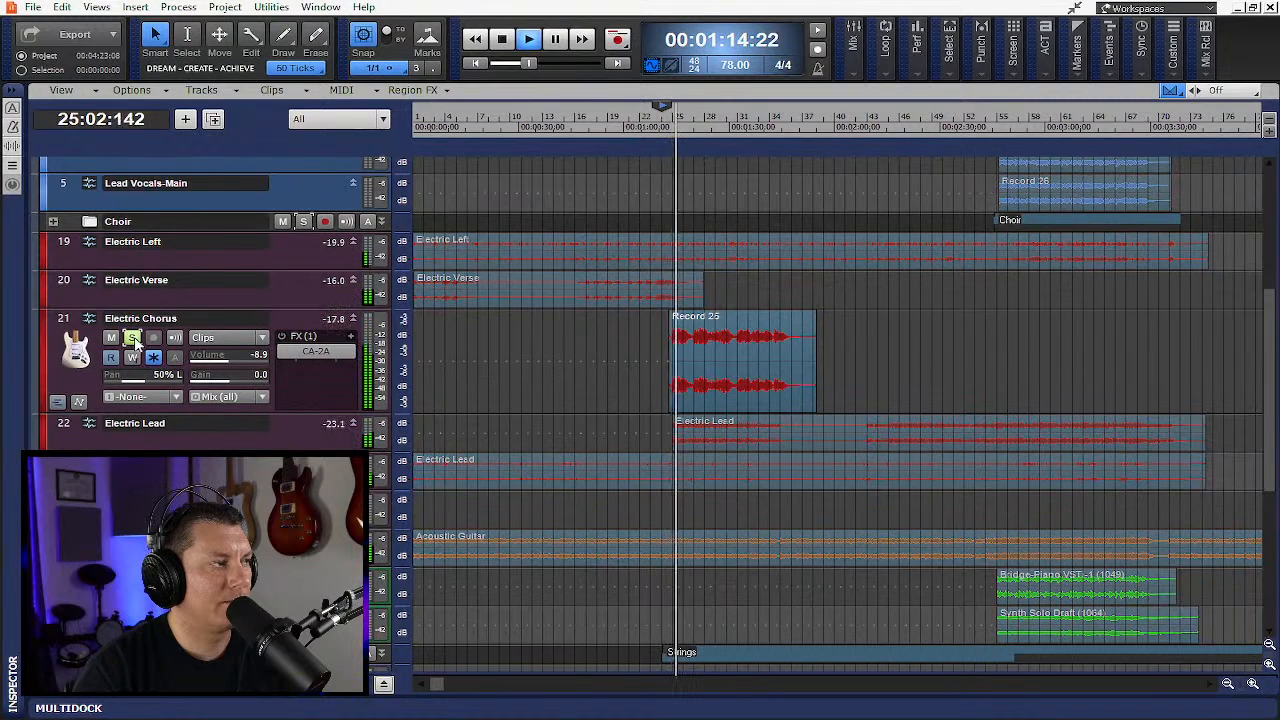
left_click(135, 342)
left_click(590, 132)
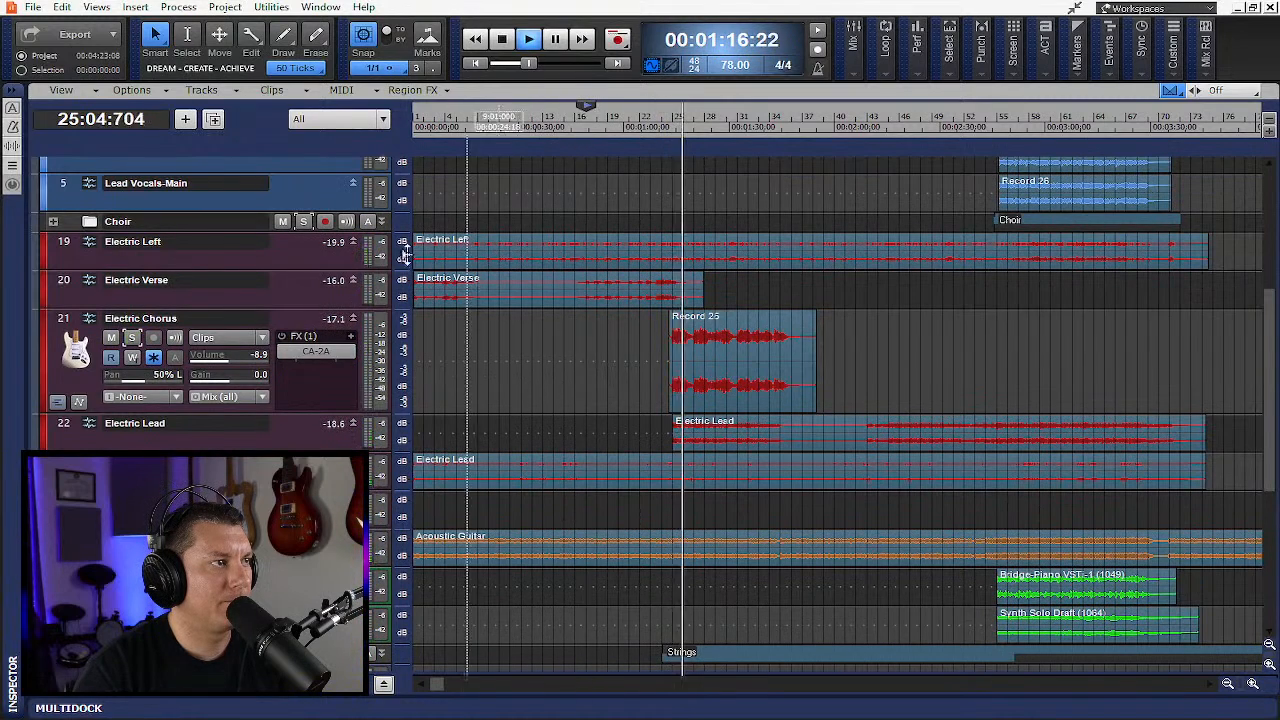
- Enlarge the Electric Verse track and solo it to audition it during playback
left_click_drag(284, 309, 284, 378)
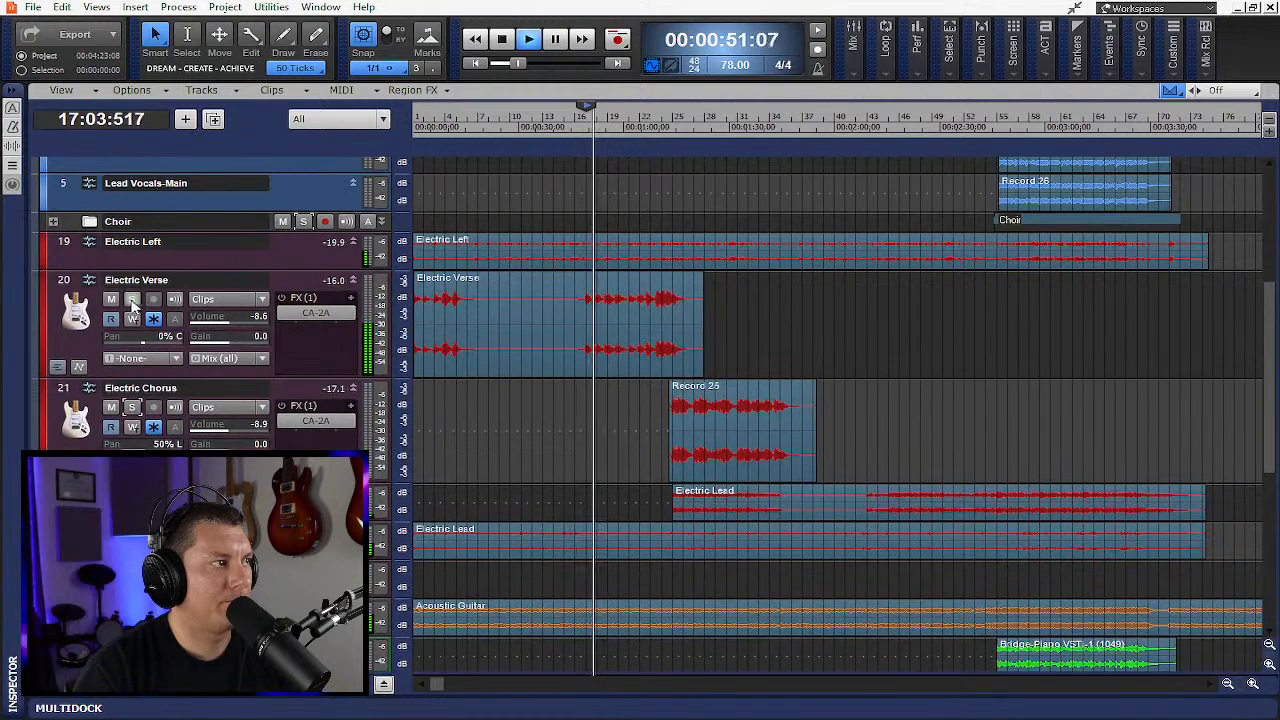
left_click(132, 302)
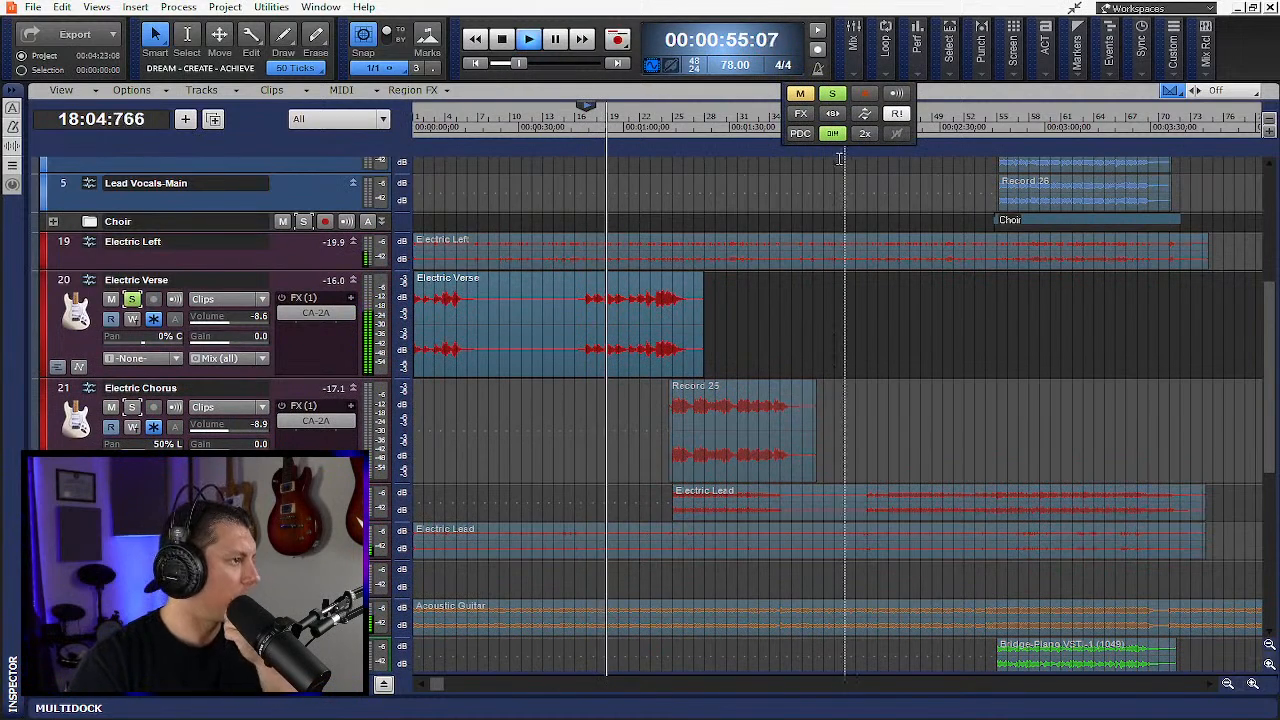
- Unmute the Lead Vocals-Main track and stop playback
scroll(281, 328, "up", 5)
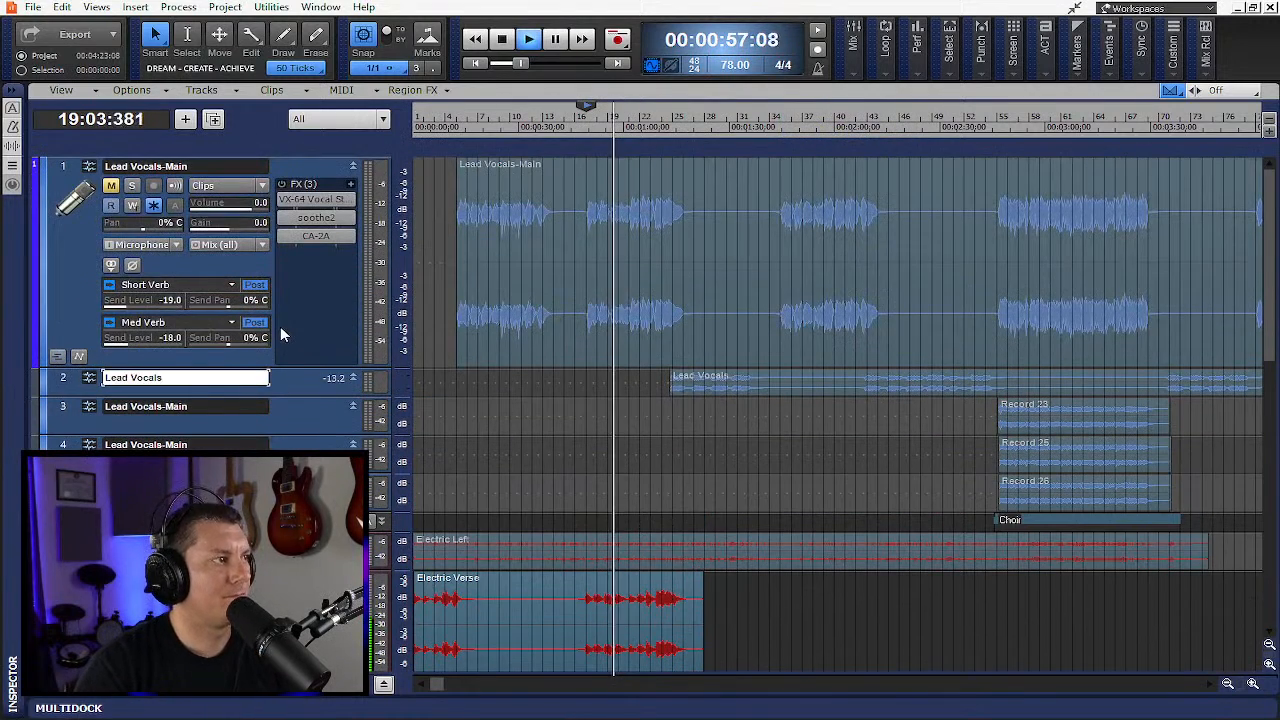
left_click(111, 186)
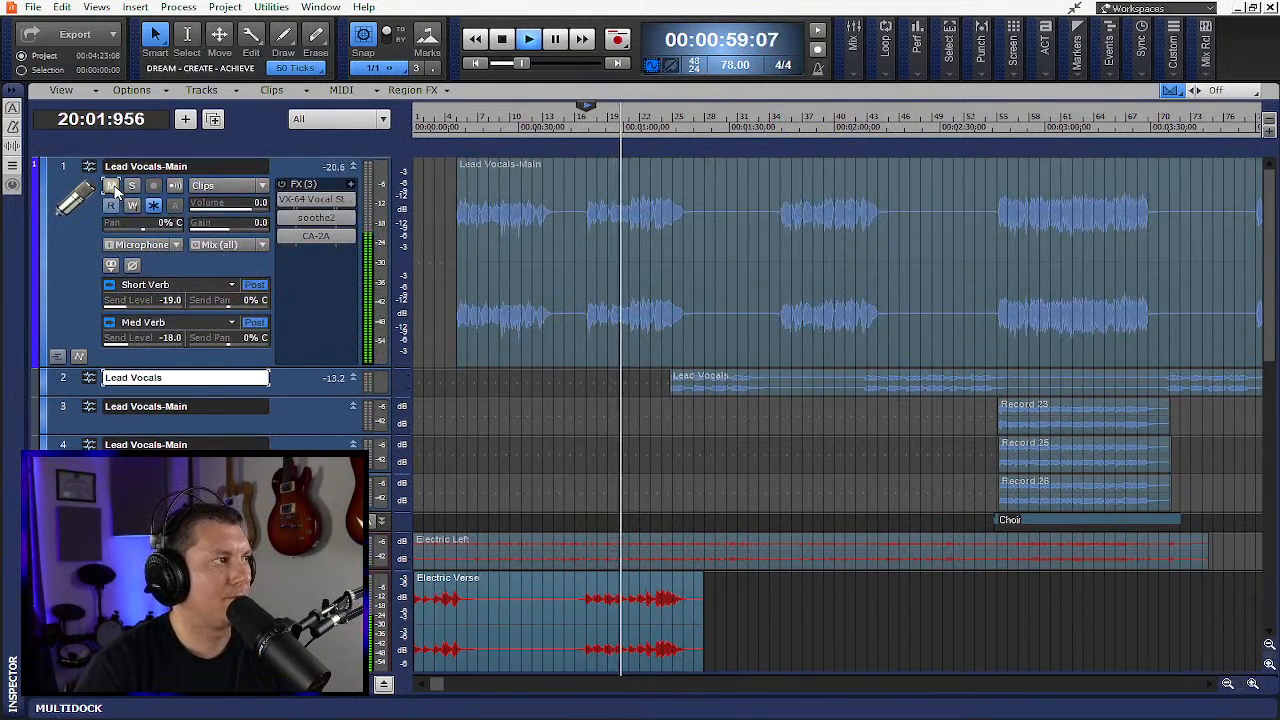
scroll(573, 160, "down", 2)
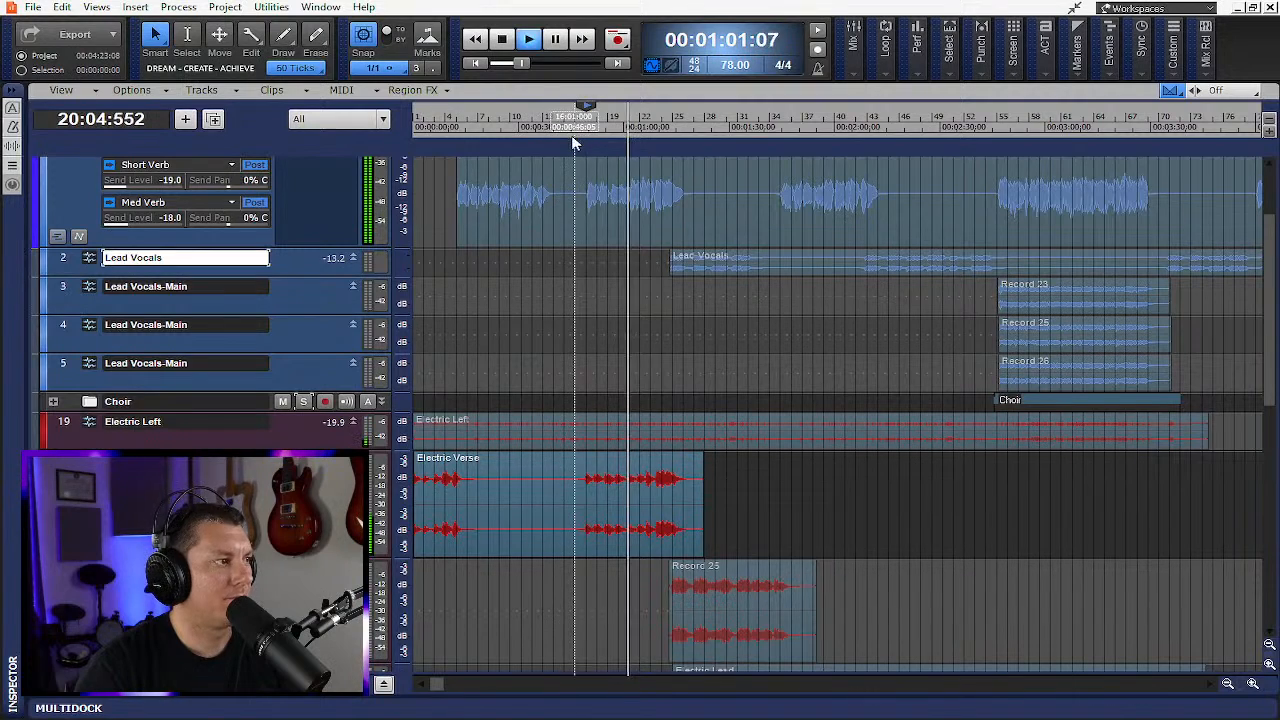
scroll(586, 343, "down", 2)
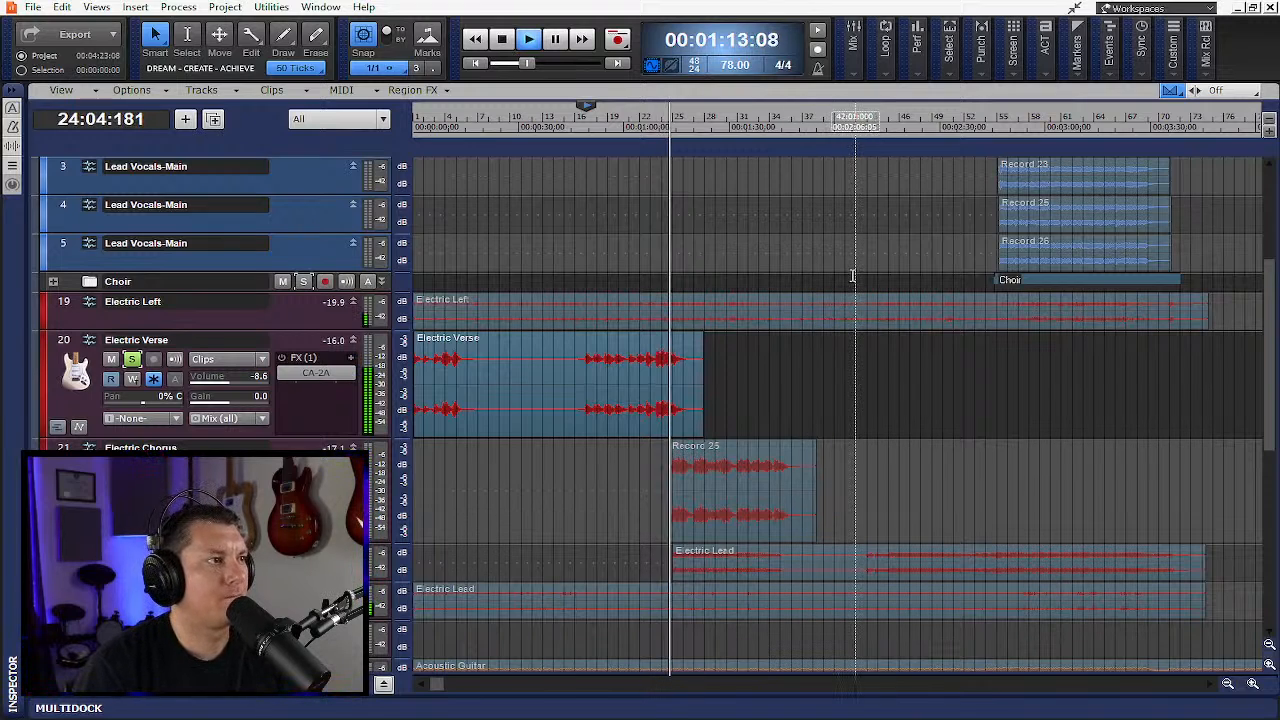
key("space")
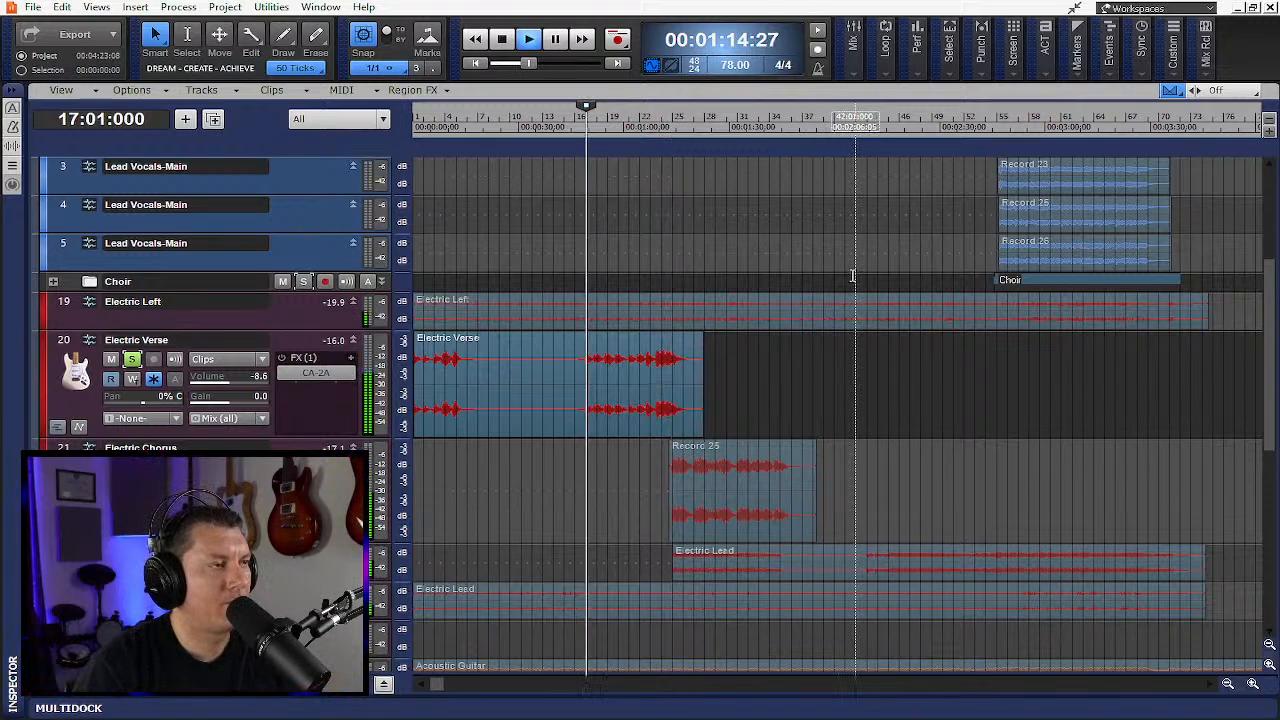
key("space")
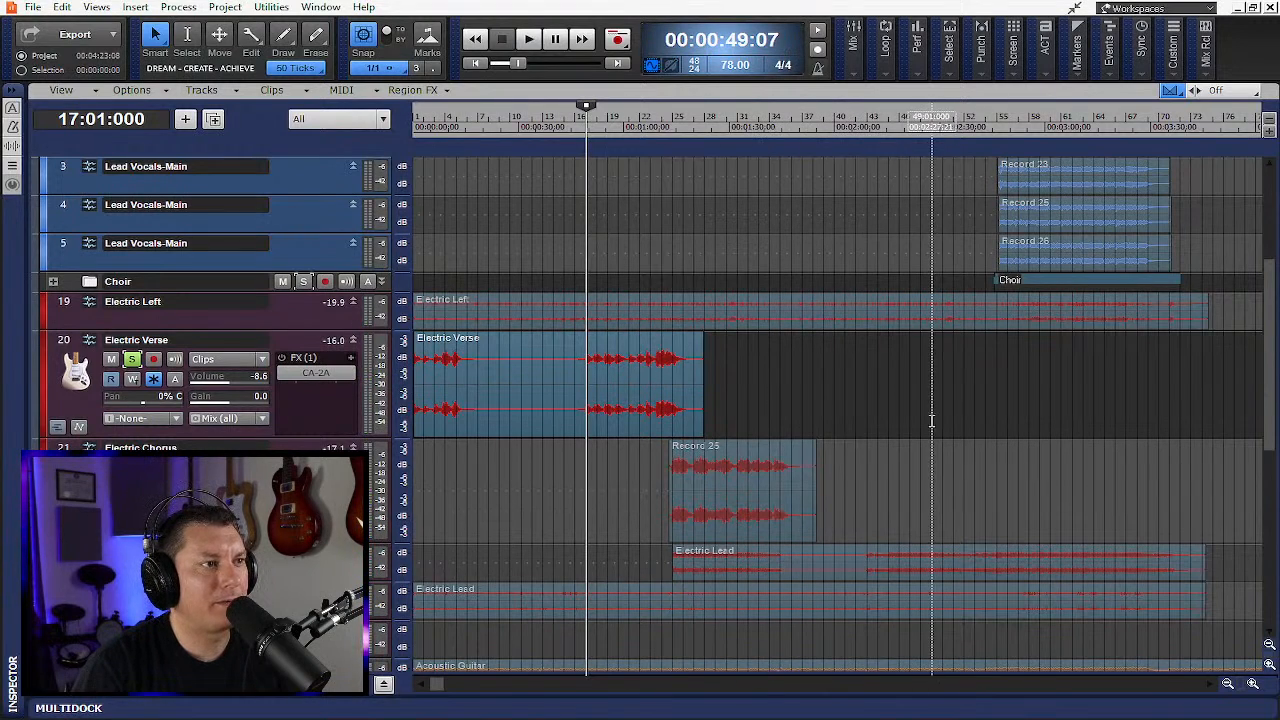
- Zoom out the timeline and unsolo the Electric Verse track
scroll(905, 428, "down", 3)
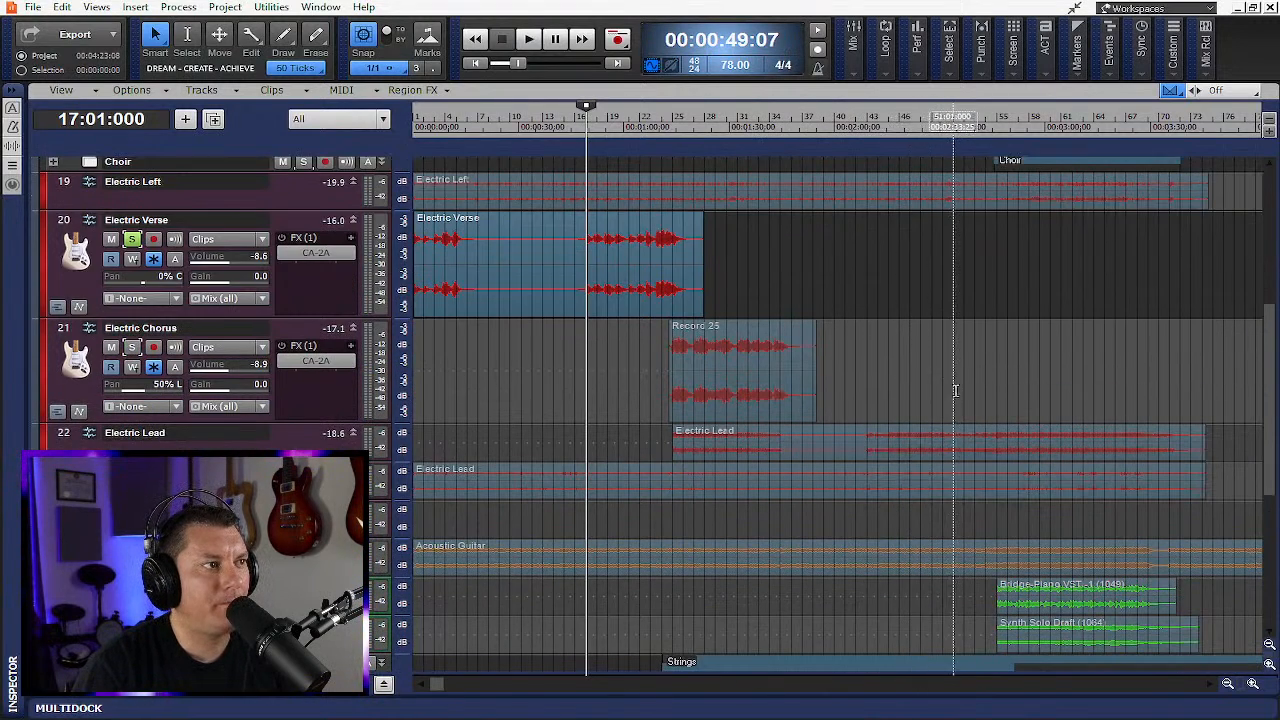
left_click(1230, 685)
left_click(1230, 685)
left_click(1230, 685)
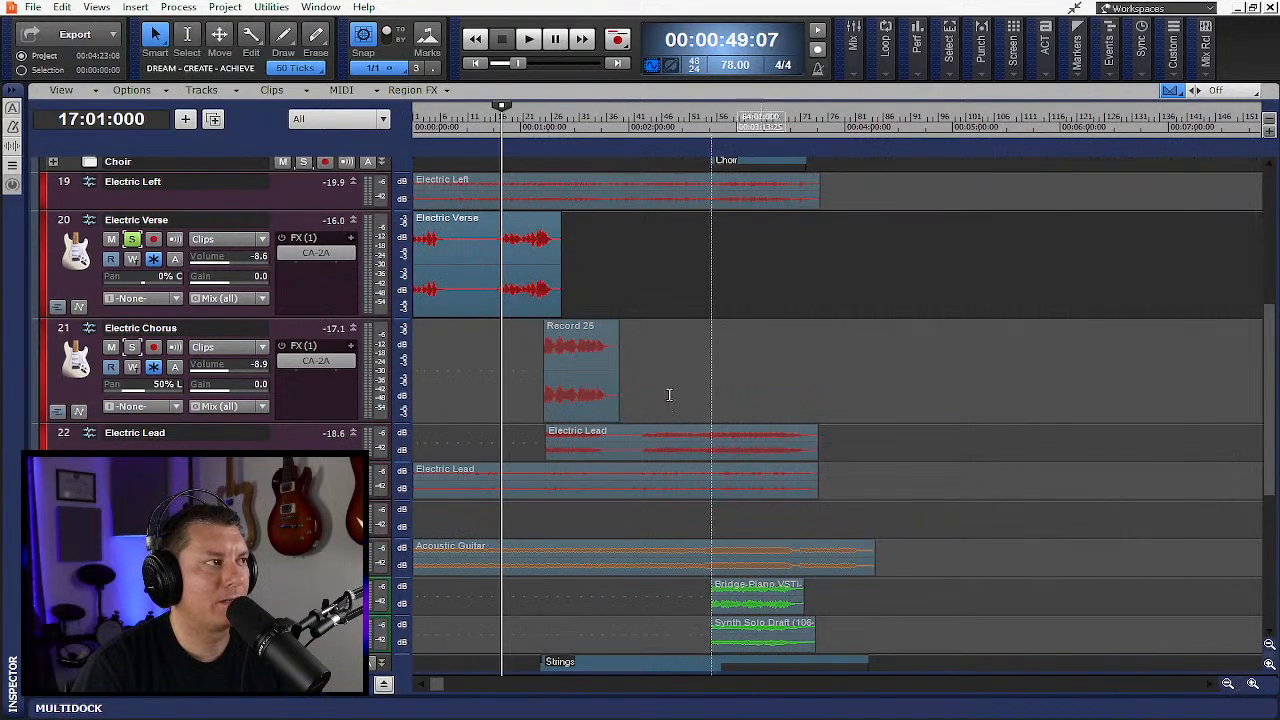
left_click(139, 237)
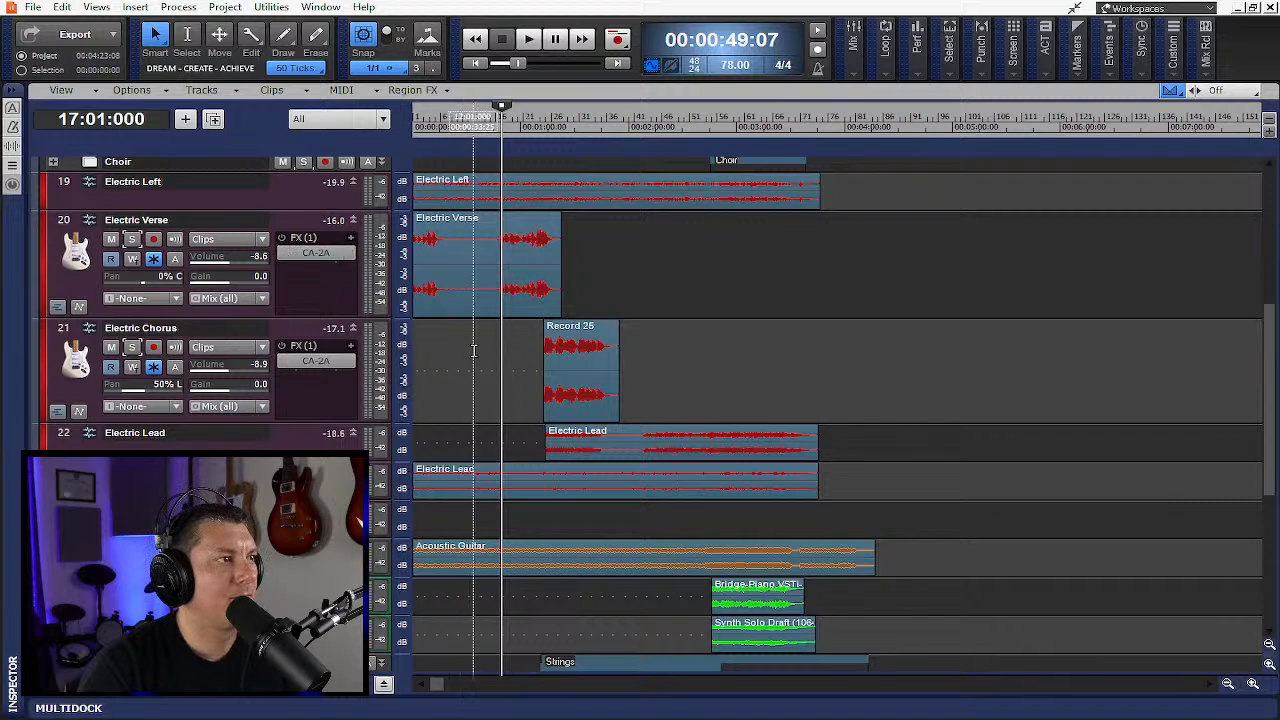
- Fit all tracks into the track view and return the playhead to the project start
scroll(487, 352, "up", 3)
key("f")
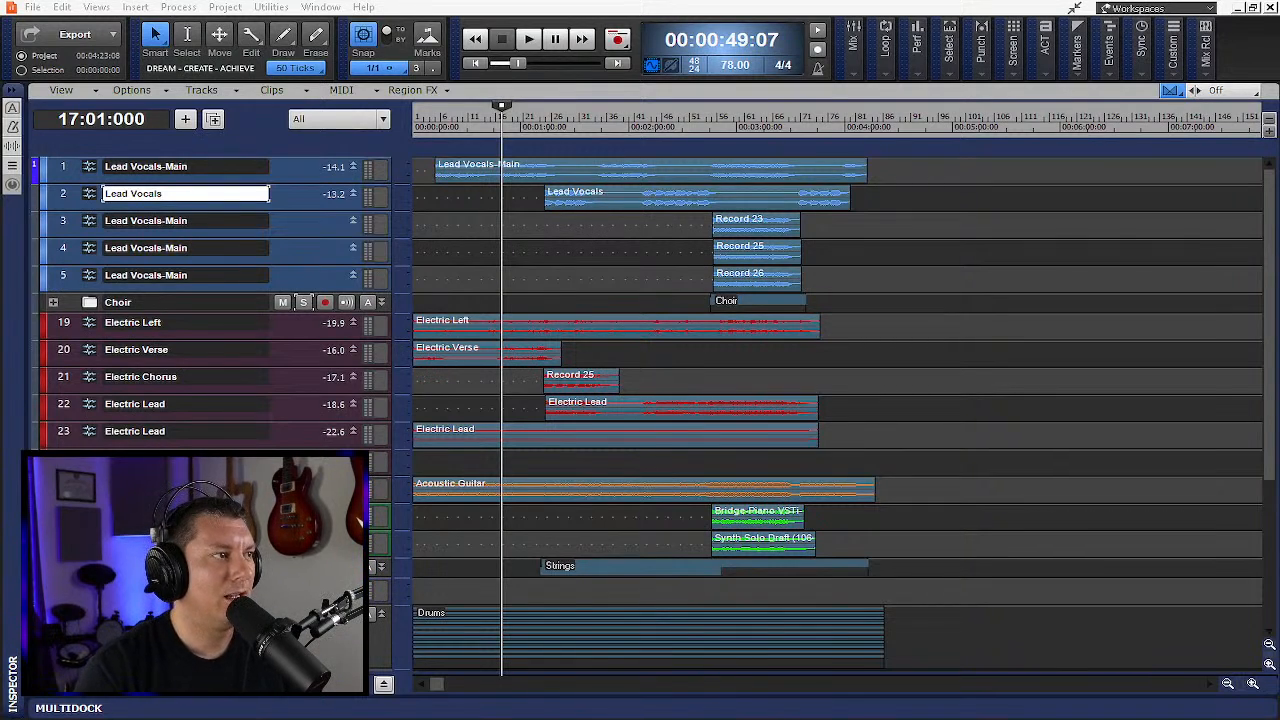
scroll(698, 462, "down", 3)
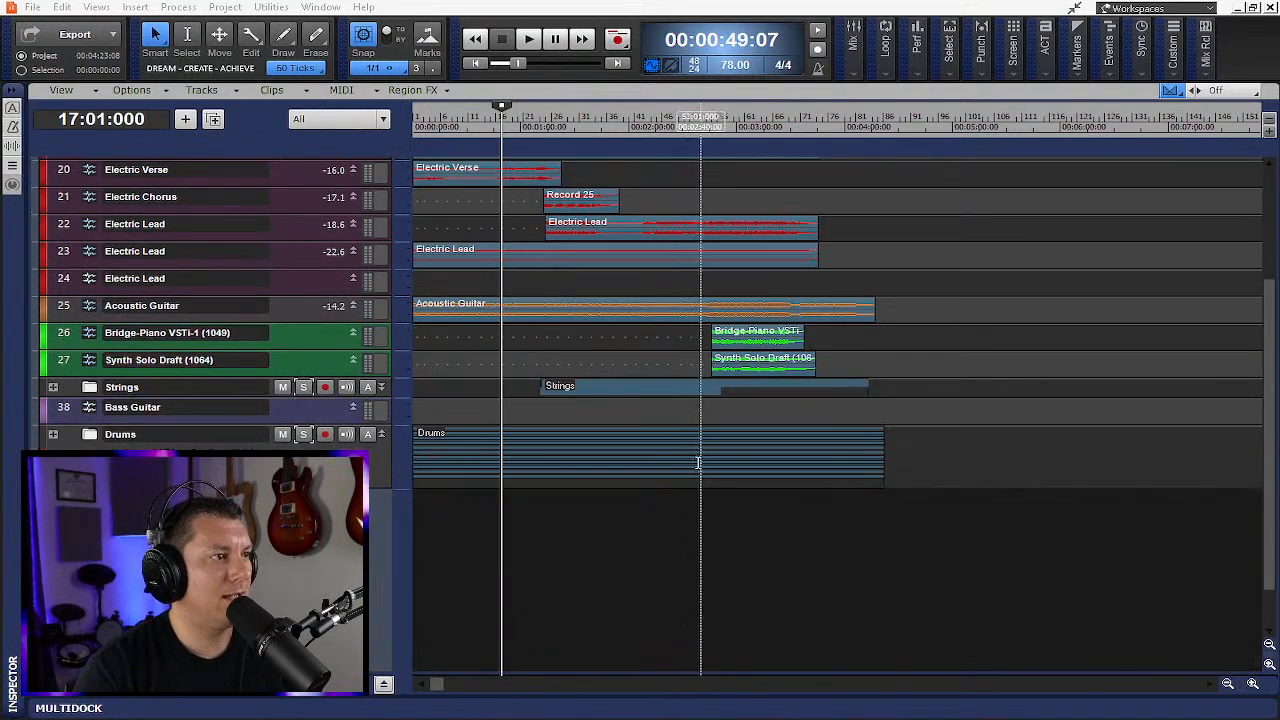
scroll(698, 462, "up", 3)
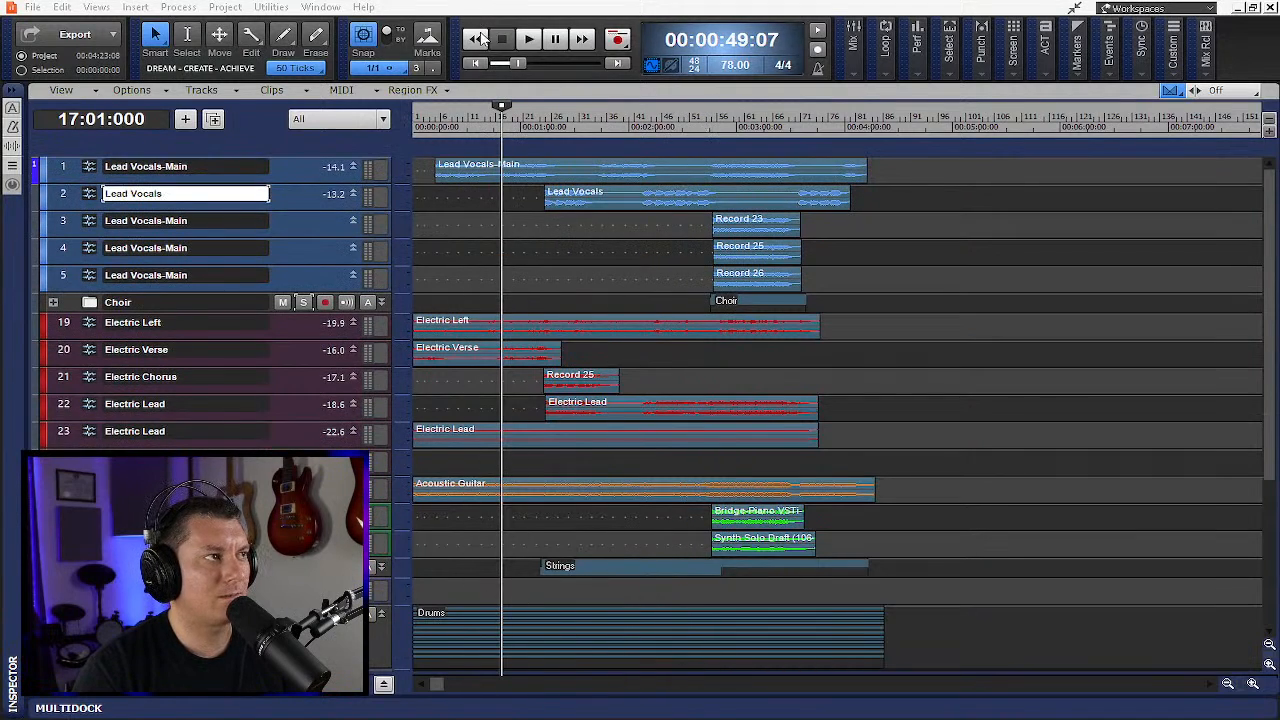
left_click(477, 38)
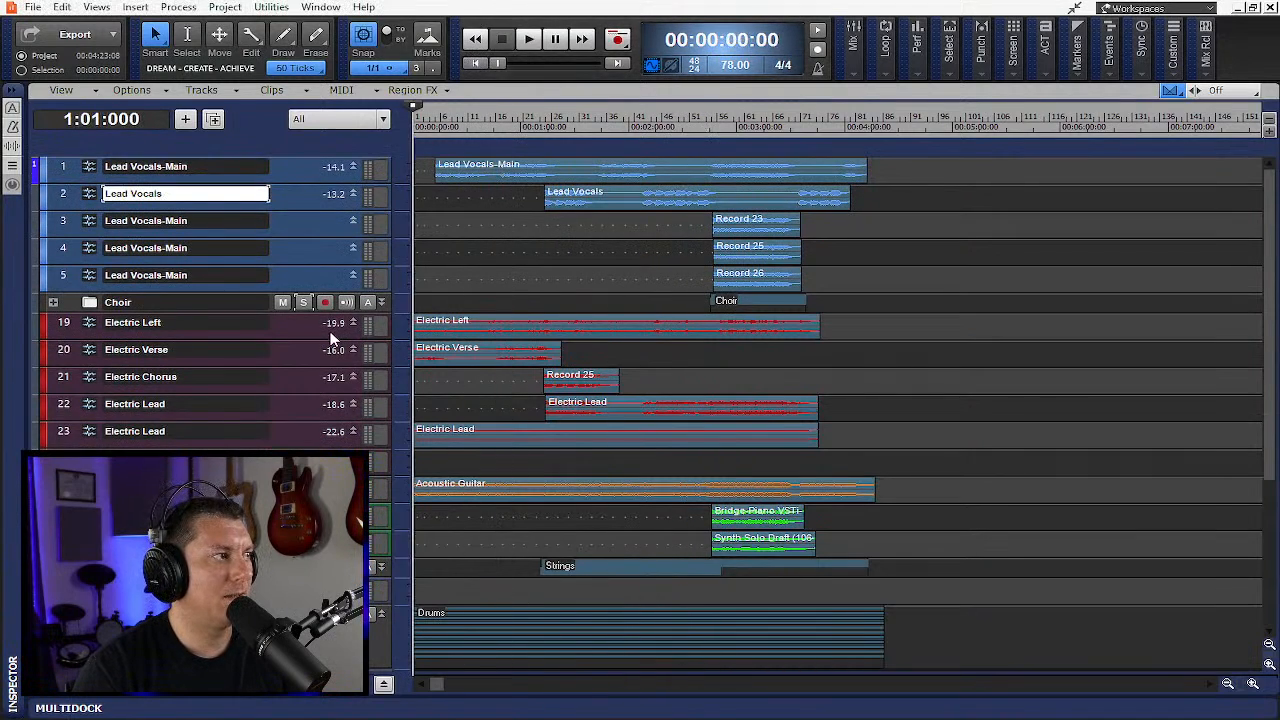
scroll(360, 290, "down", 3)
scroll(356, 304, "up", 3)
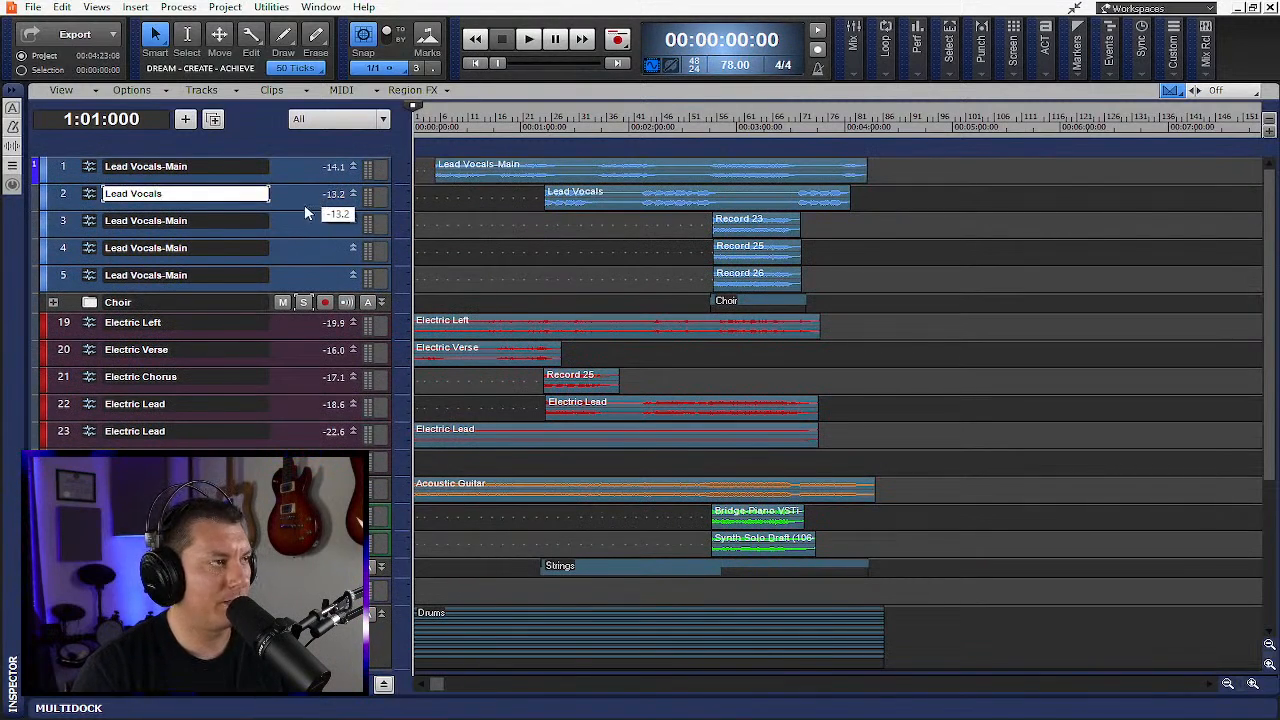
mouse_move(310, 185)
left_mouse_down()
mouse_move(317, 286)
mouse_move(323, 177)
mouse_move(319, 189)
left_mouse_up()
mouse_move(315, 238)
left_mouse_down()
mouse_move(318, 224)
mouse_move(322, 245)
left_mouse_up()
key("f")
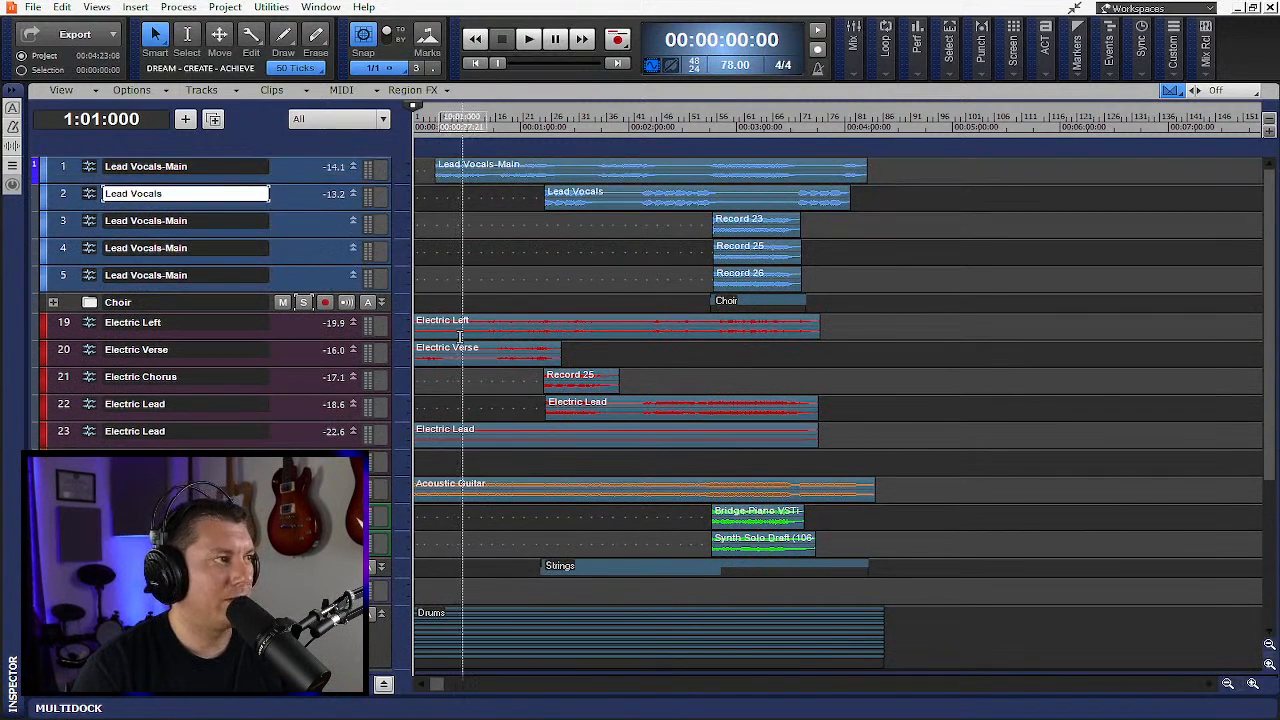
scroll(272, 438, "down", 4)
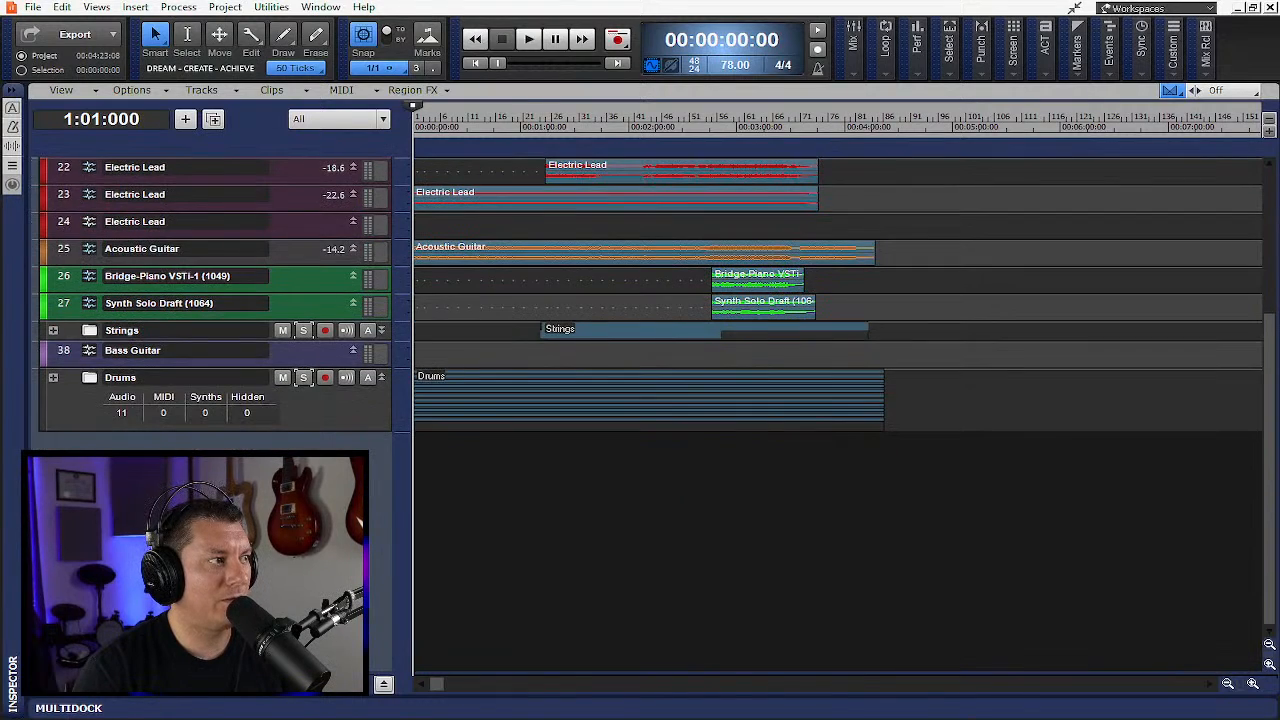
scroll(272, 438, "up", 2)
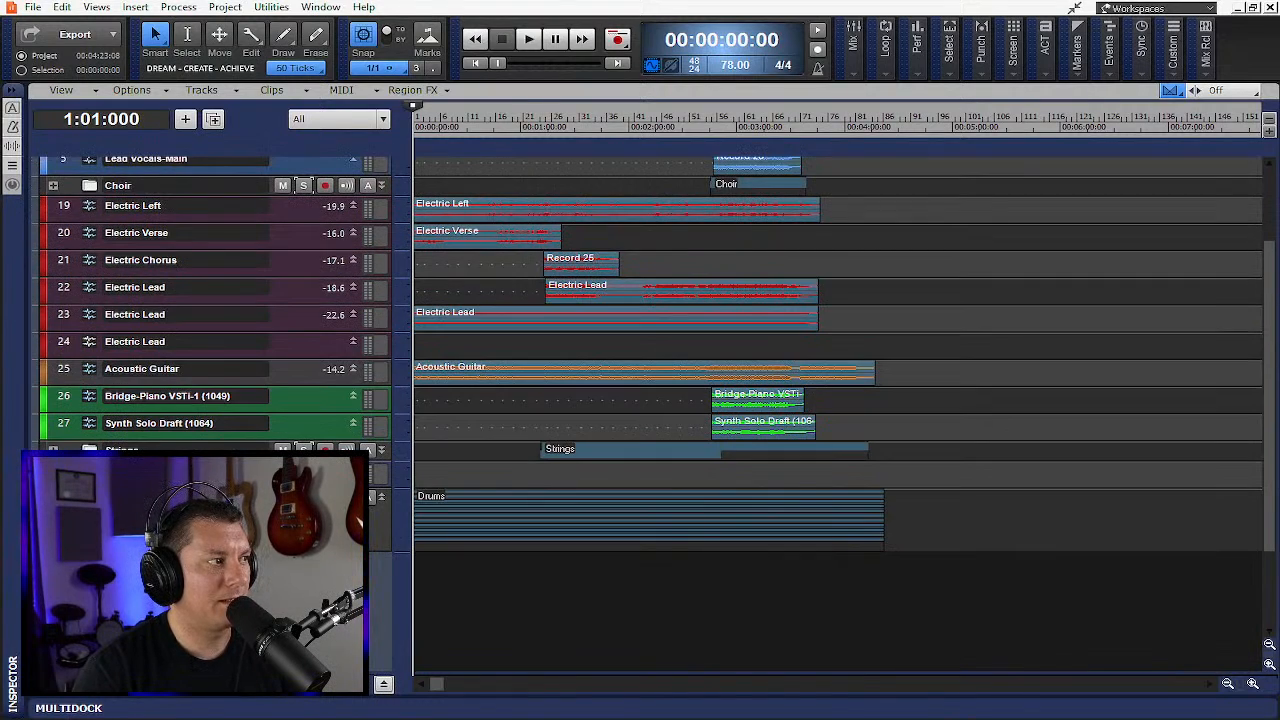
- Expand the Drums folder to examine its individual drum tracks, then collapse it again
left_click(53, 497)
scroll(53, 497, "down", 4)
scroll(838, 412, "down", 5)
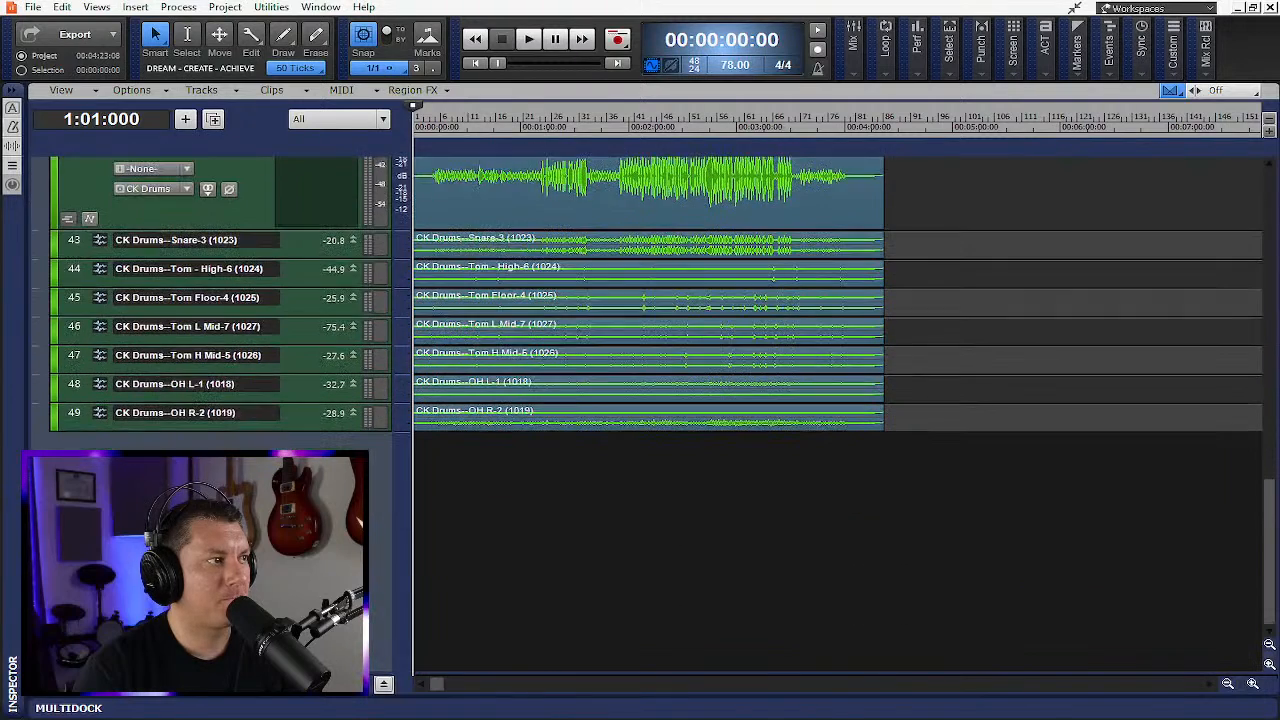
scroll(838, 412, "up", 10)
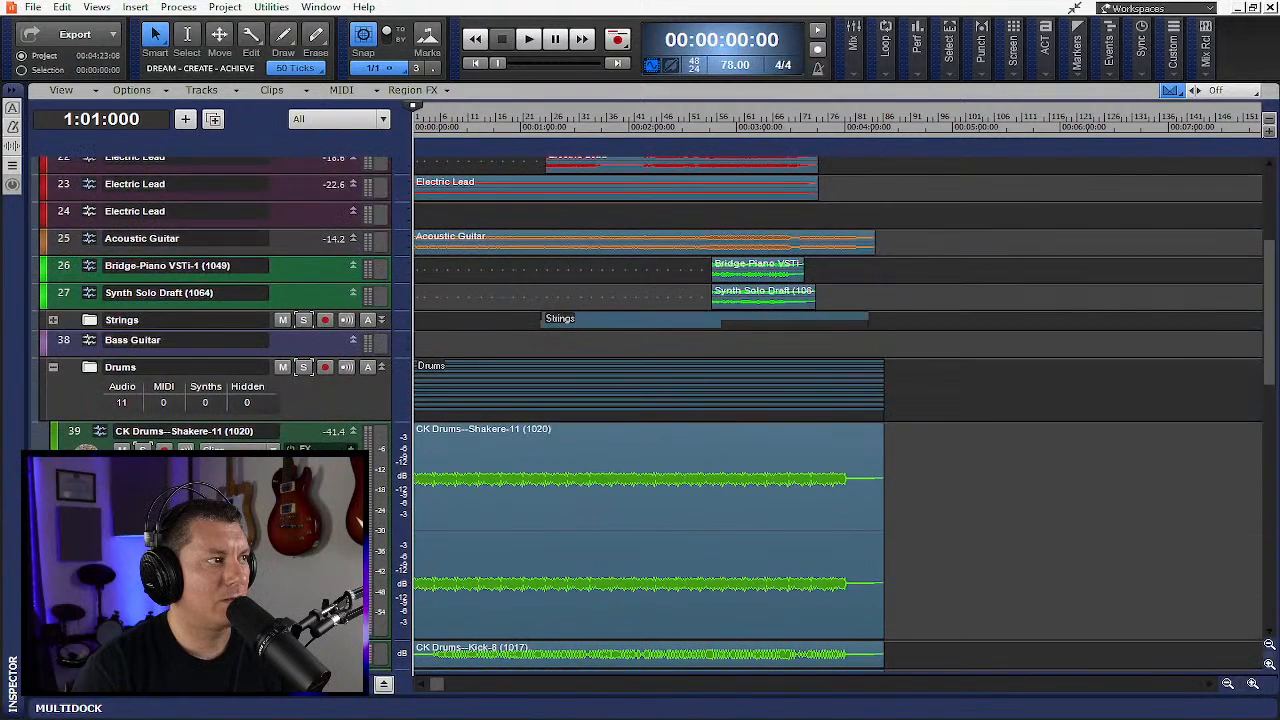
left_click(53, 367)
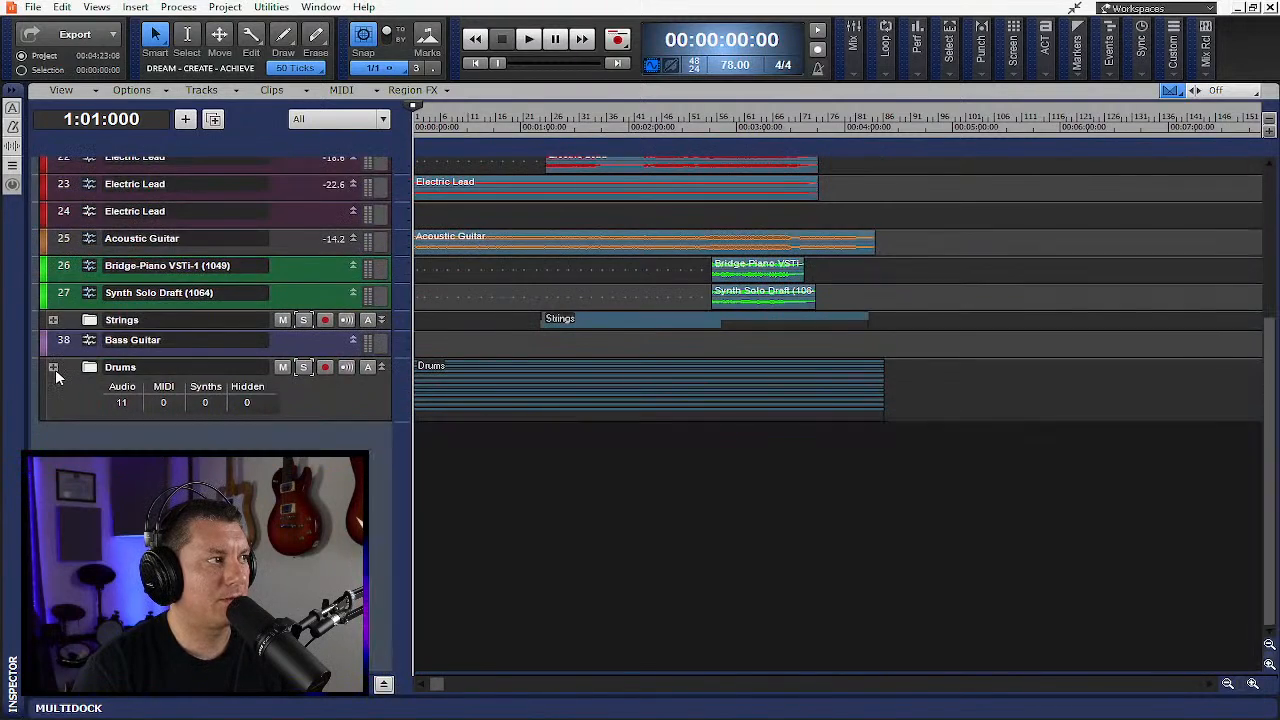
- Open the TR5 One plugin on the CK Drums bus to inspect it, then close it and the MultiDock
left_click(383, 683)
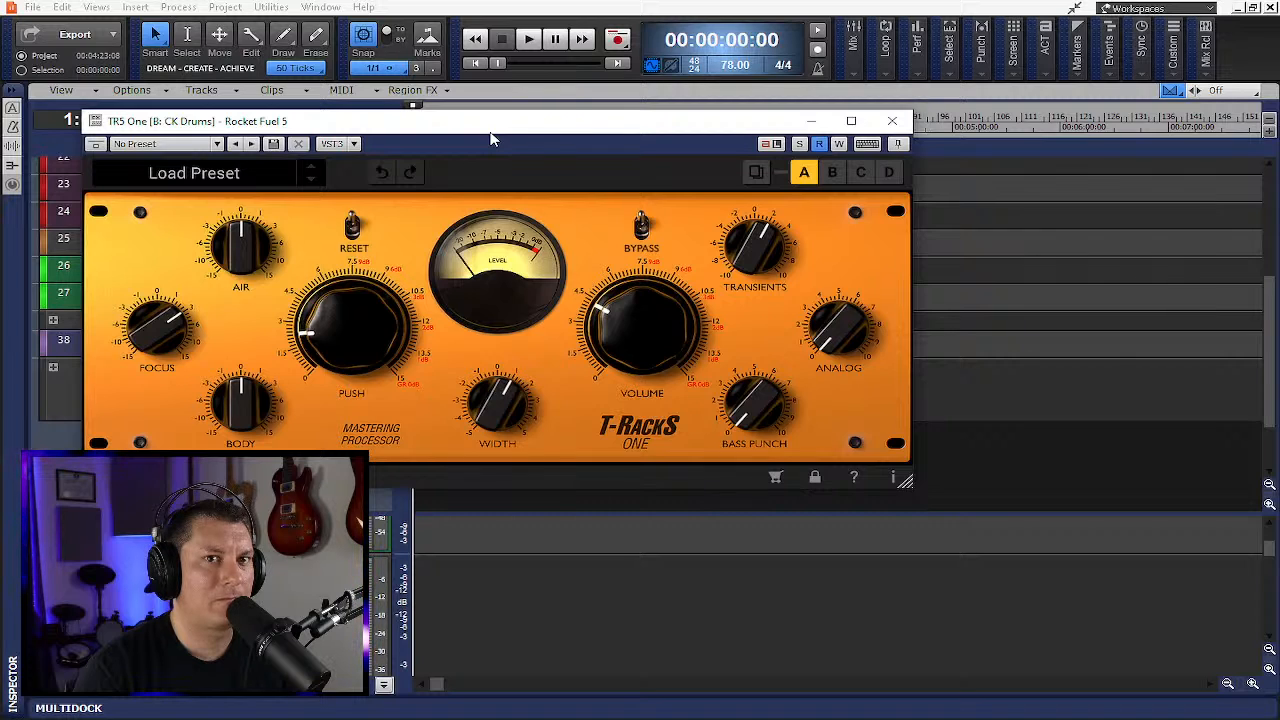
left_click_drag(462, 134, 647, 178)
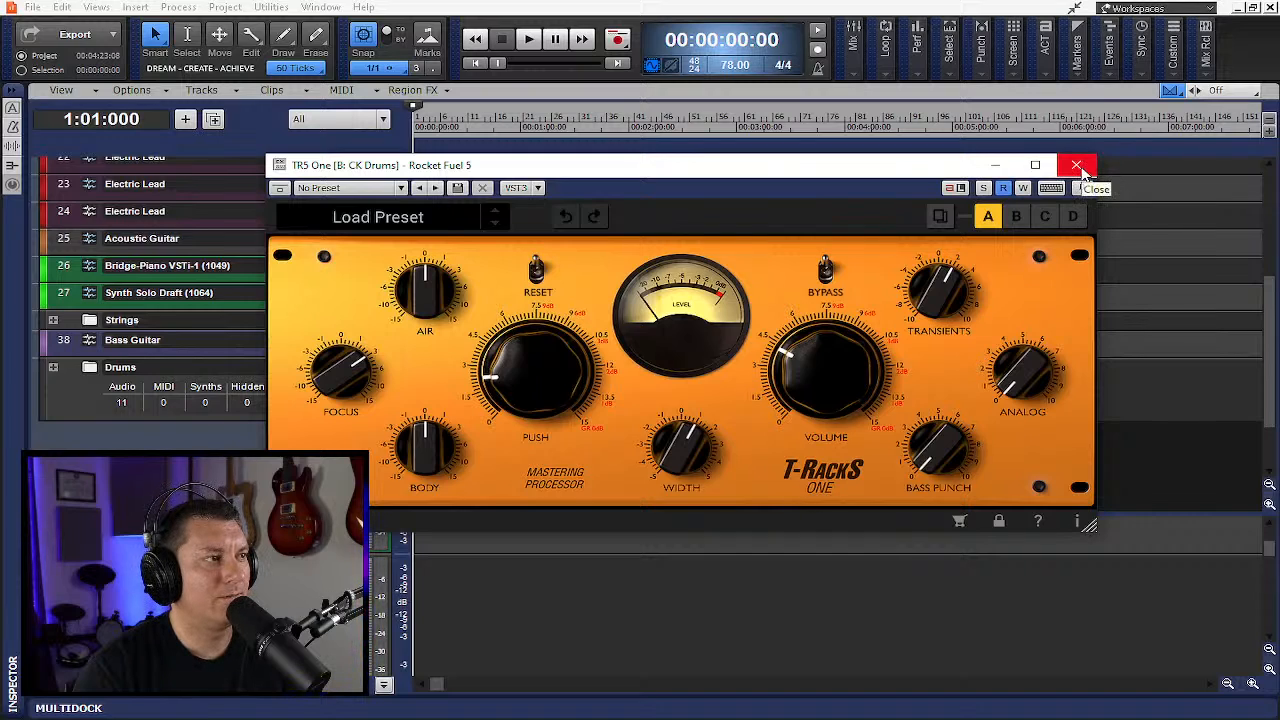
left_click(1077, 166)
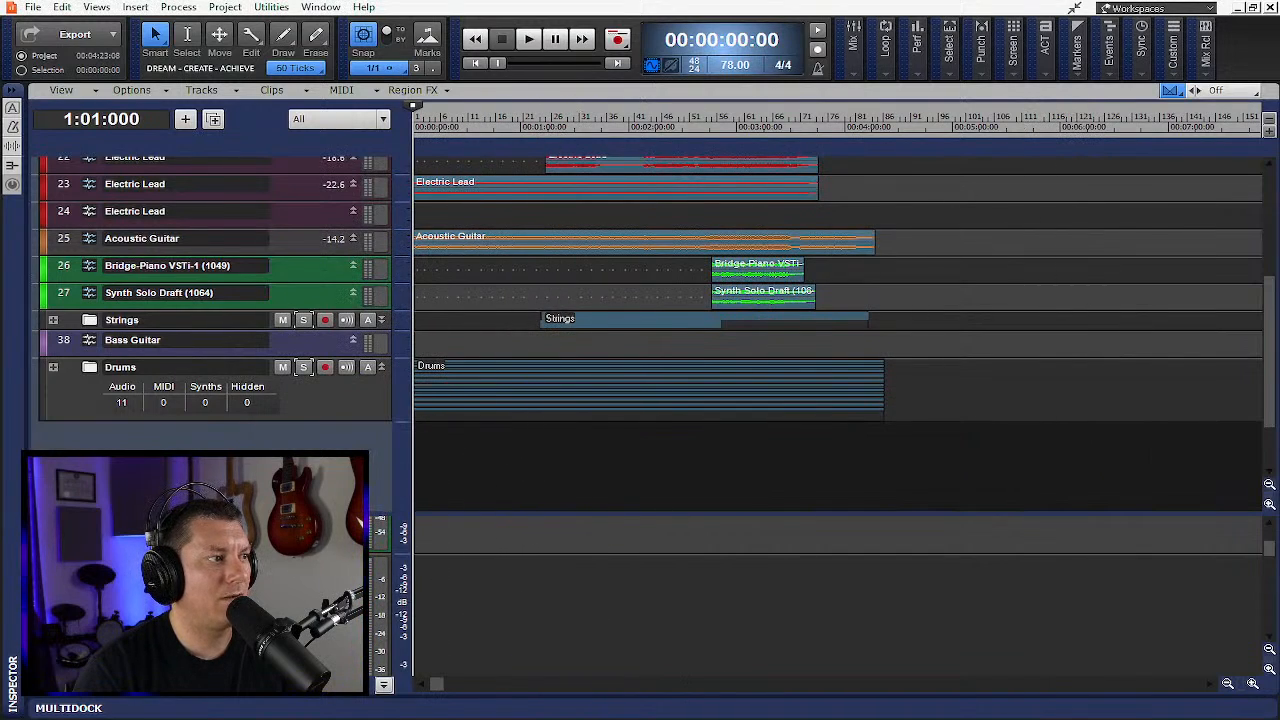
double_click(320, 600)
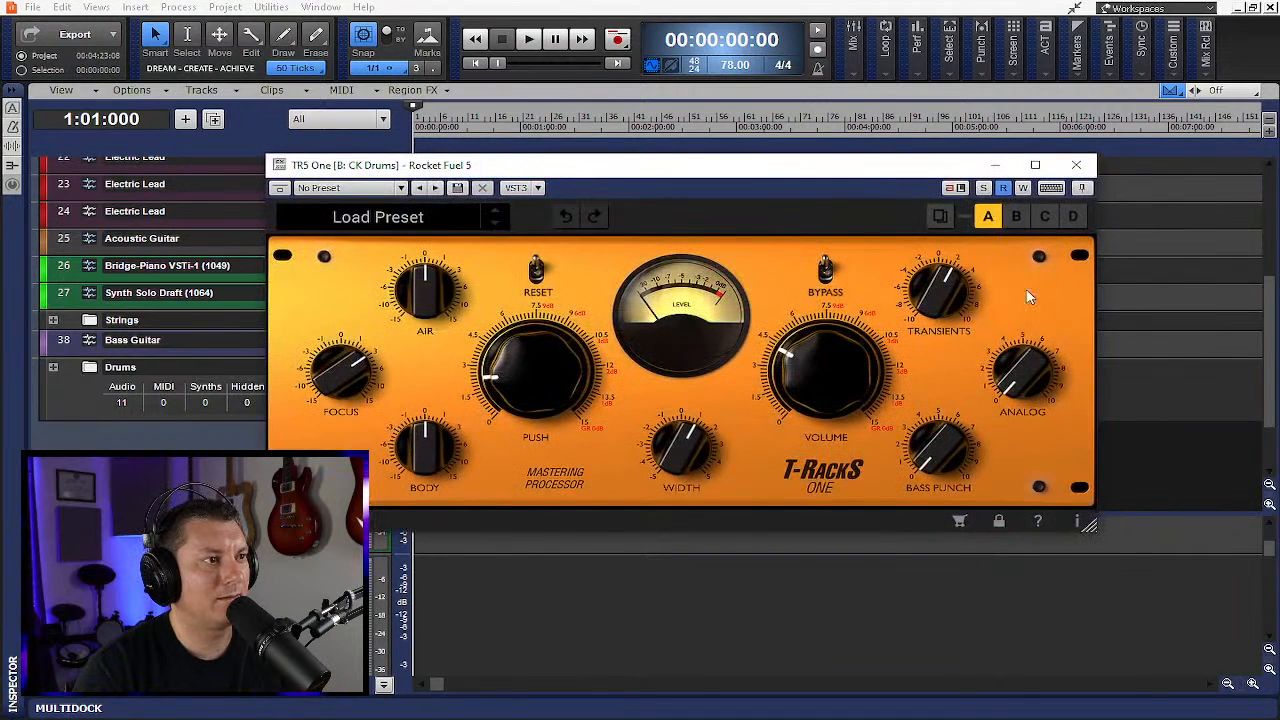
left_click(1076, 165)
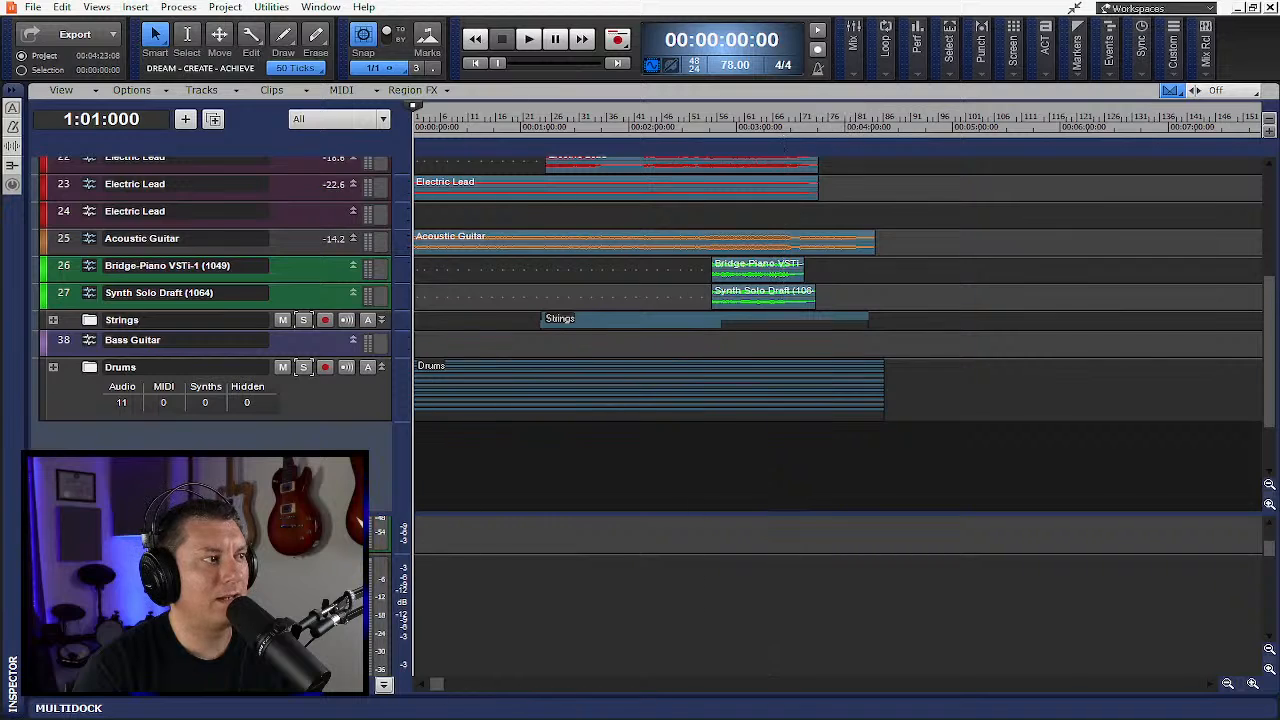
double_click(320, 600)
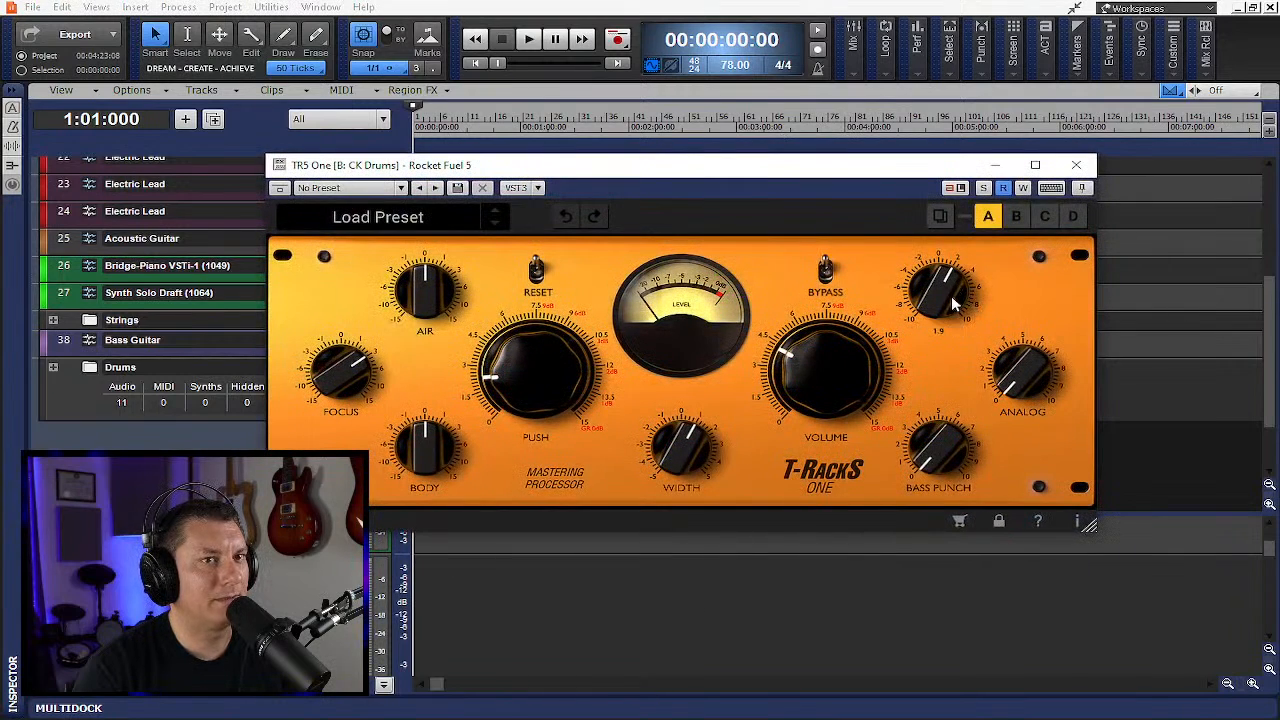
left_click(1076, 165)
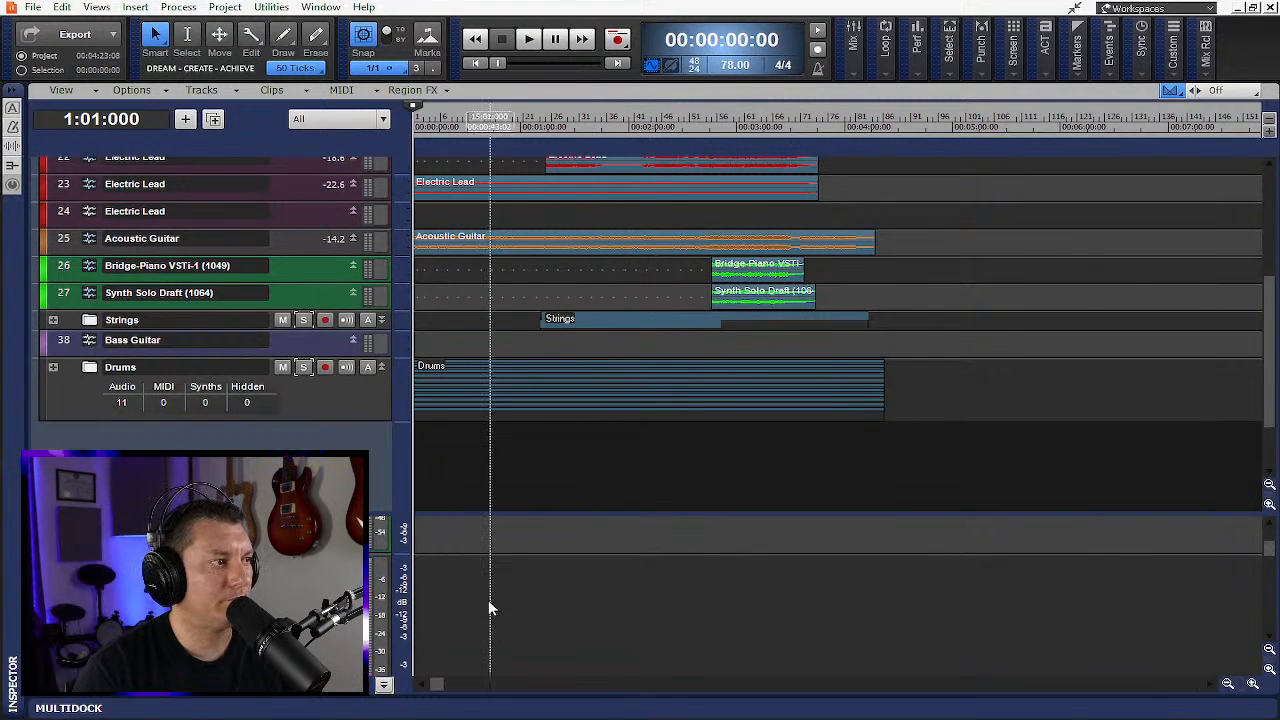
left_click(383, 684)
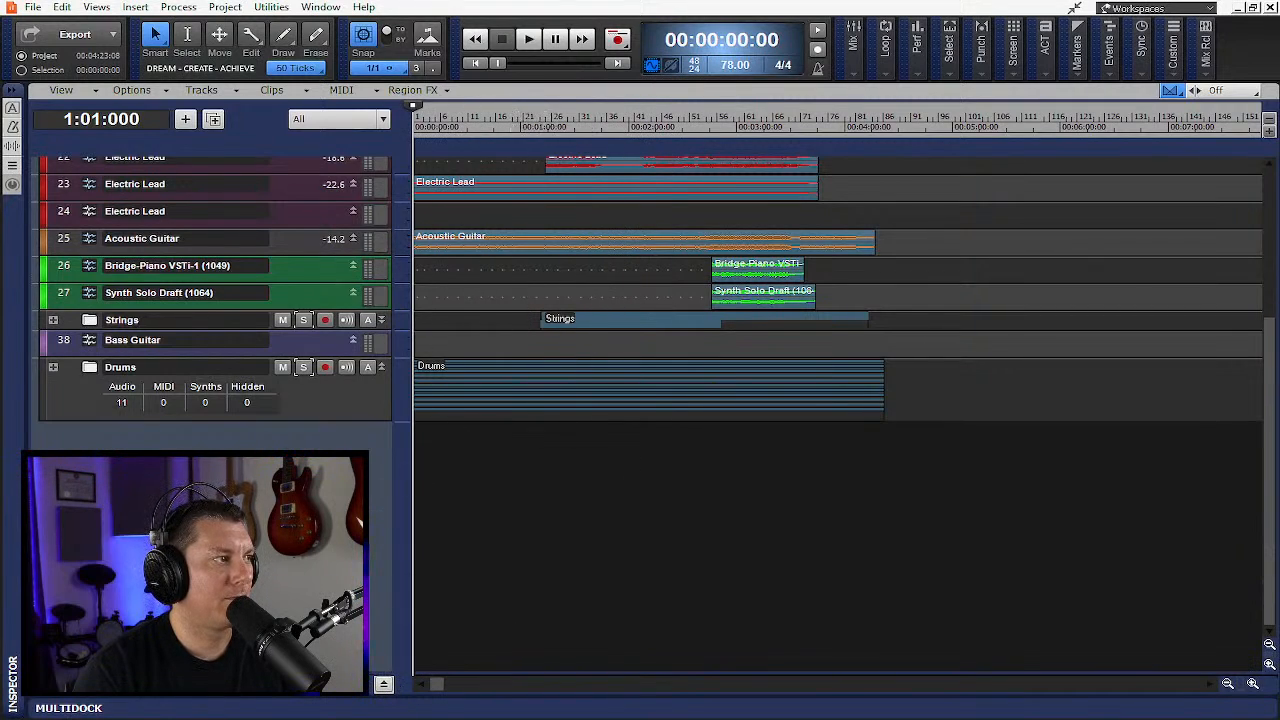
- Switch to the browser and scroll through the Satellite Plugins page on mixedinkey.com
scroll(350, 515, "up", 5)
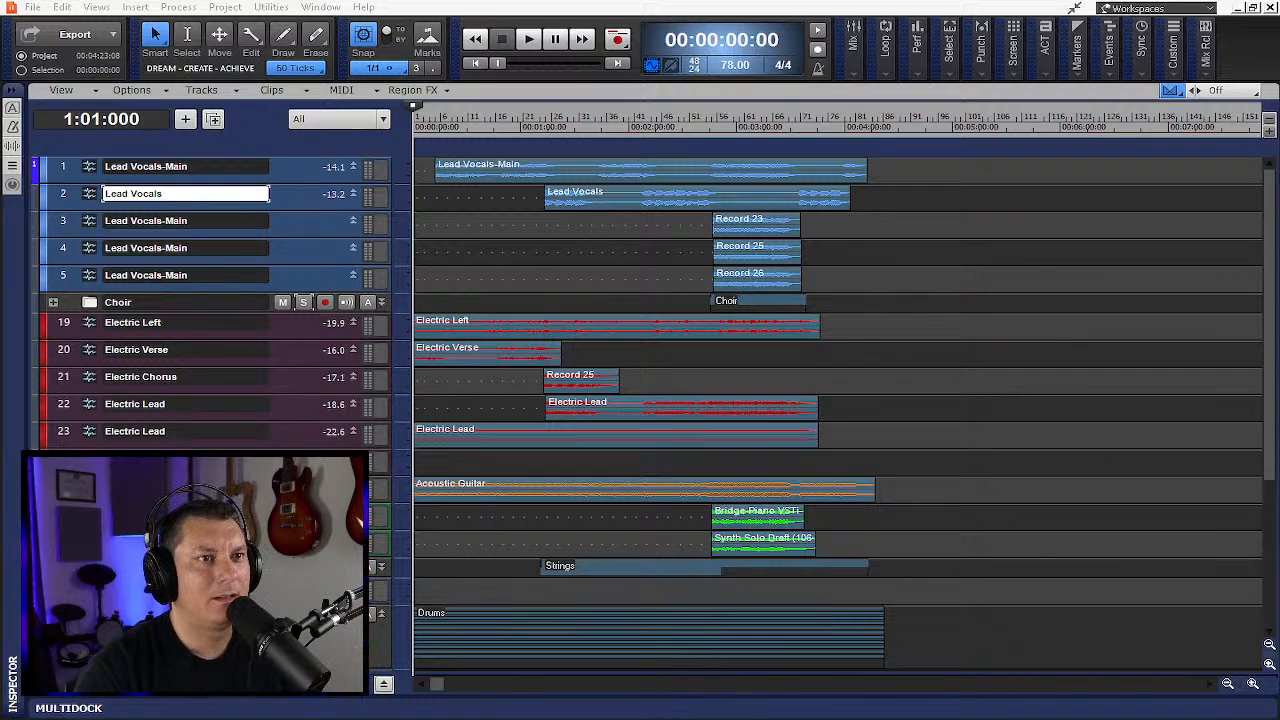
left_click_drag(1279, 92, 645, 2)
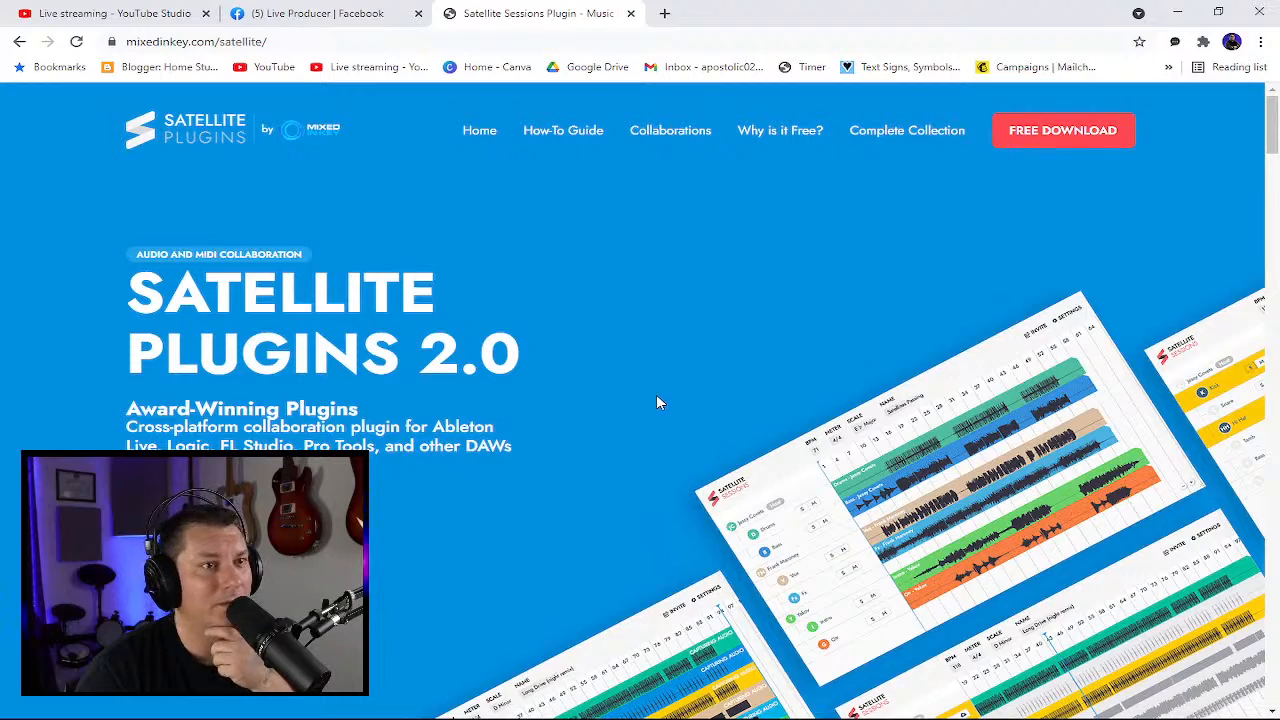
scroll(657, 402, "down", 3)
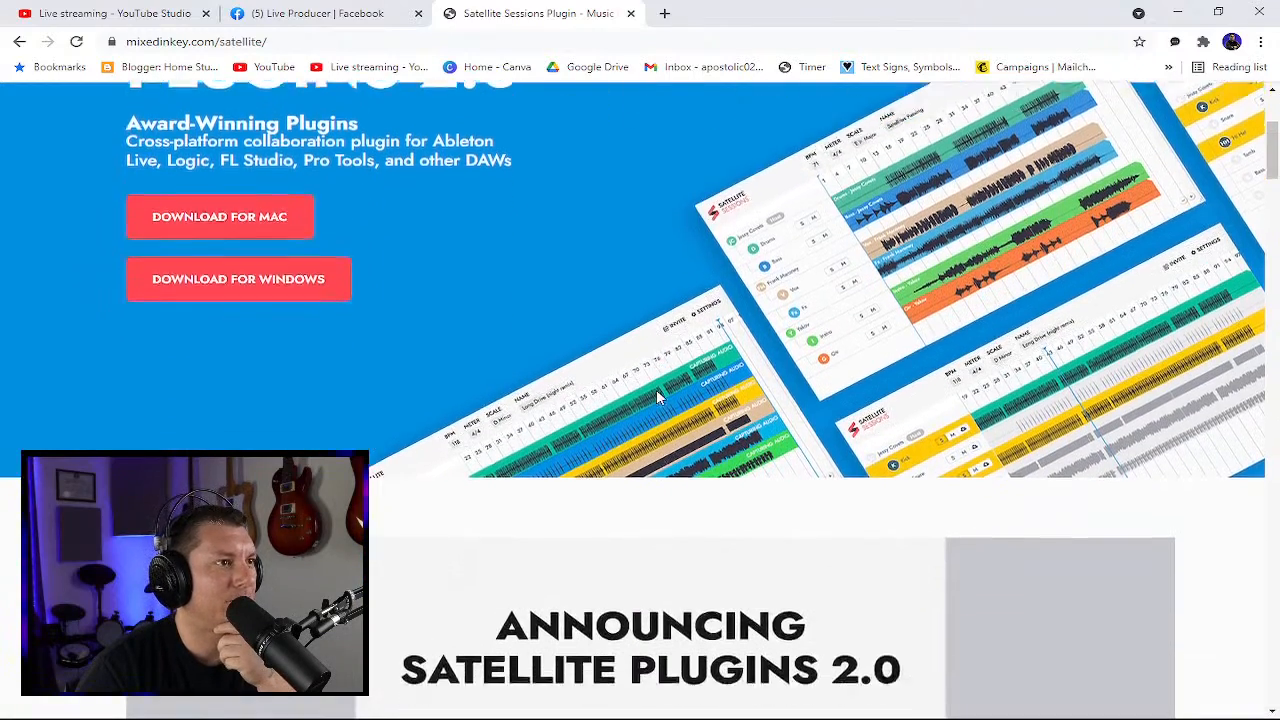
scroll(656, 389, "down", 5)
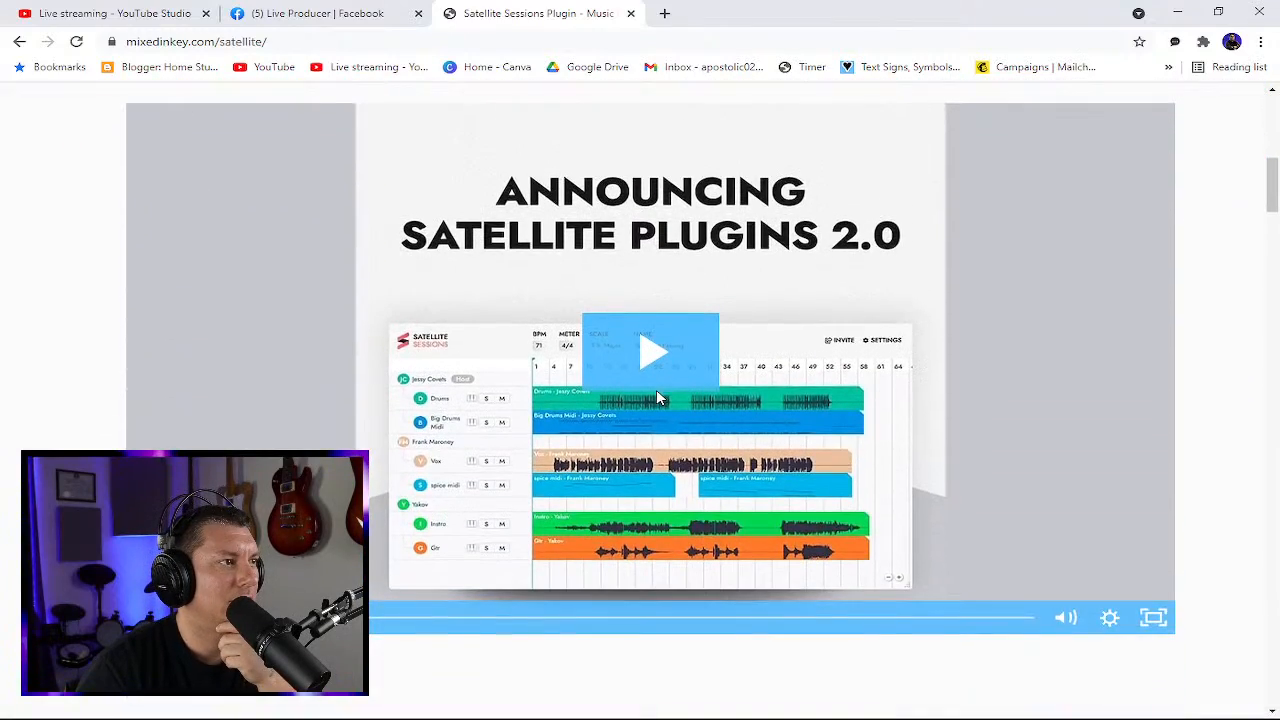
scroll(656, 393, "down", 3)
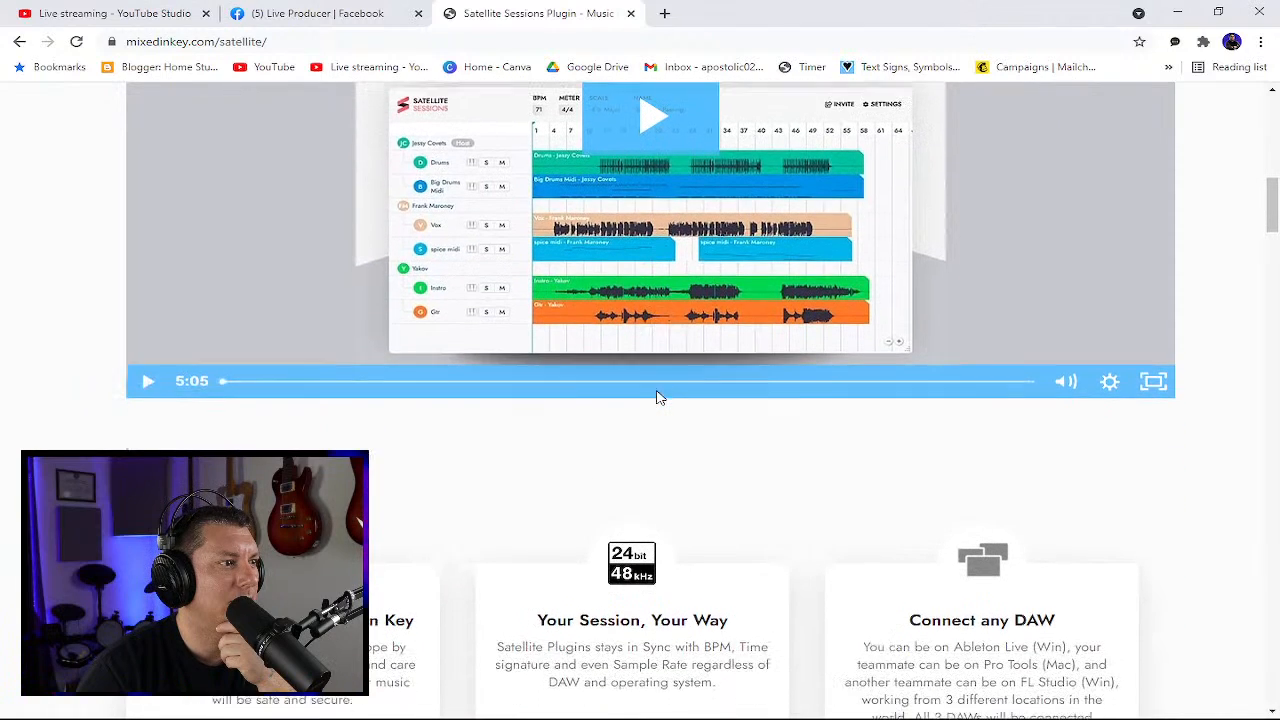
- Scroll down the Satellite Plugins page to review its features, quotes and DAW compatibility list, then back to the top
scroll(657, 397, "down", 3)
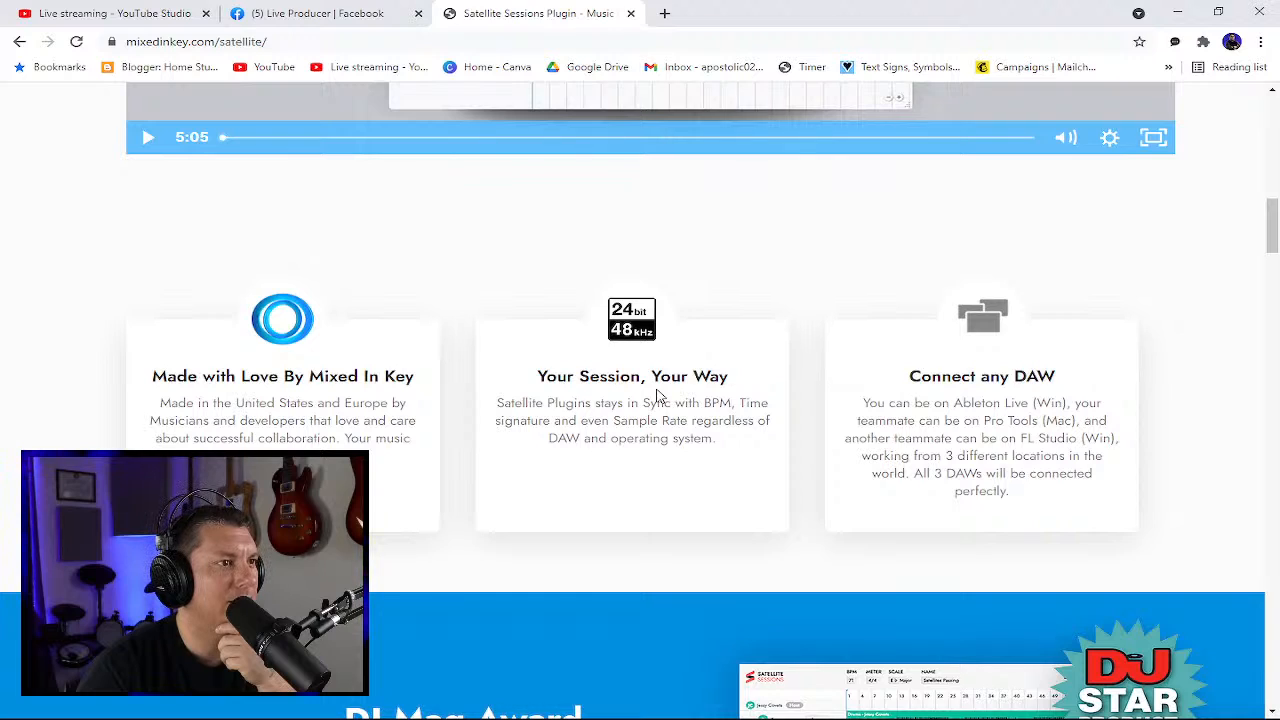
scroll(658, 396, "down", 1)
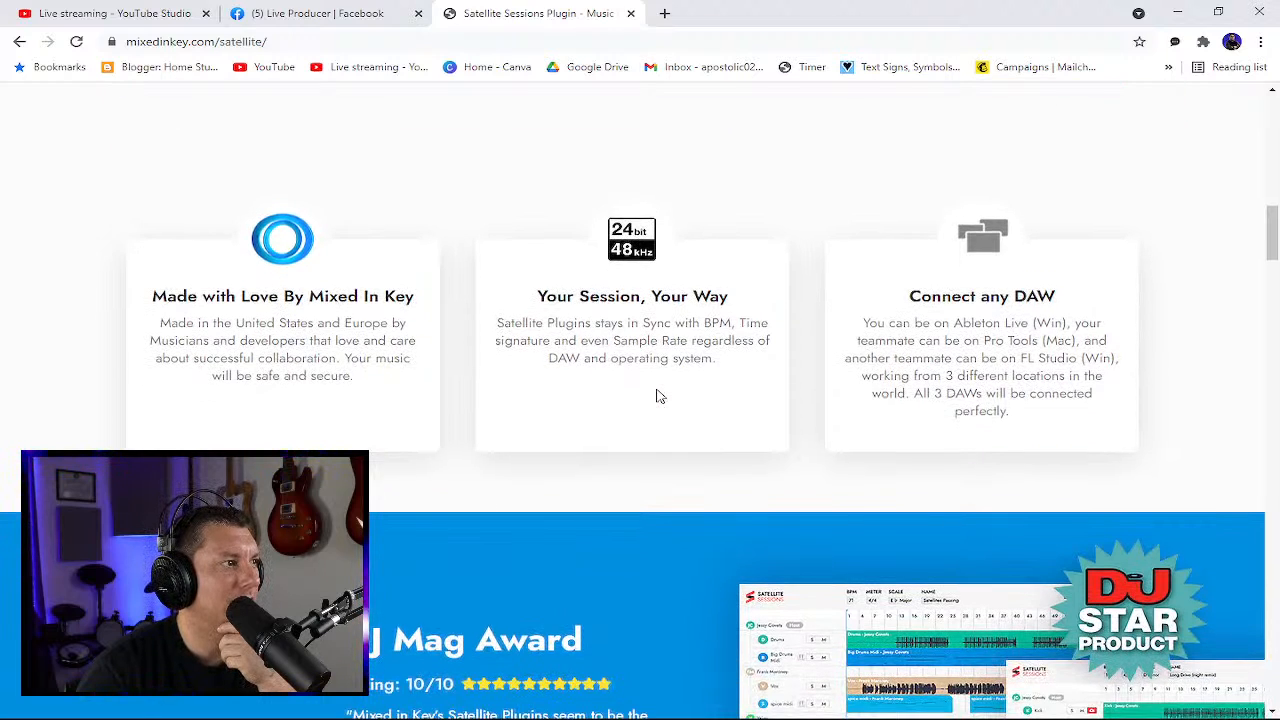
scroll(657, 396, "down", 4)
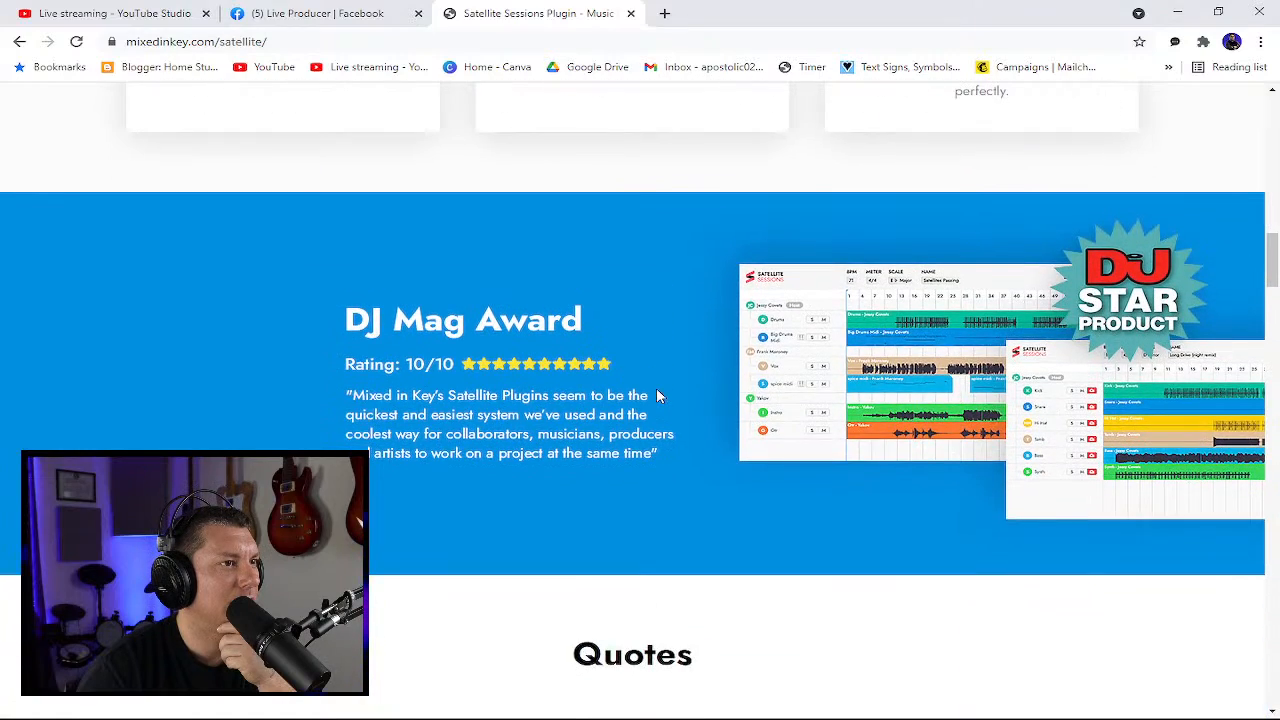
scroll(657, 396, "down", 6)
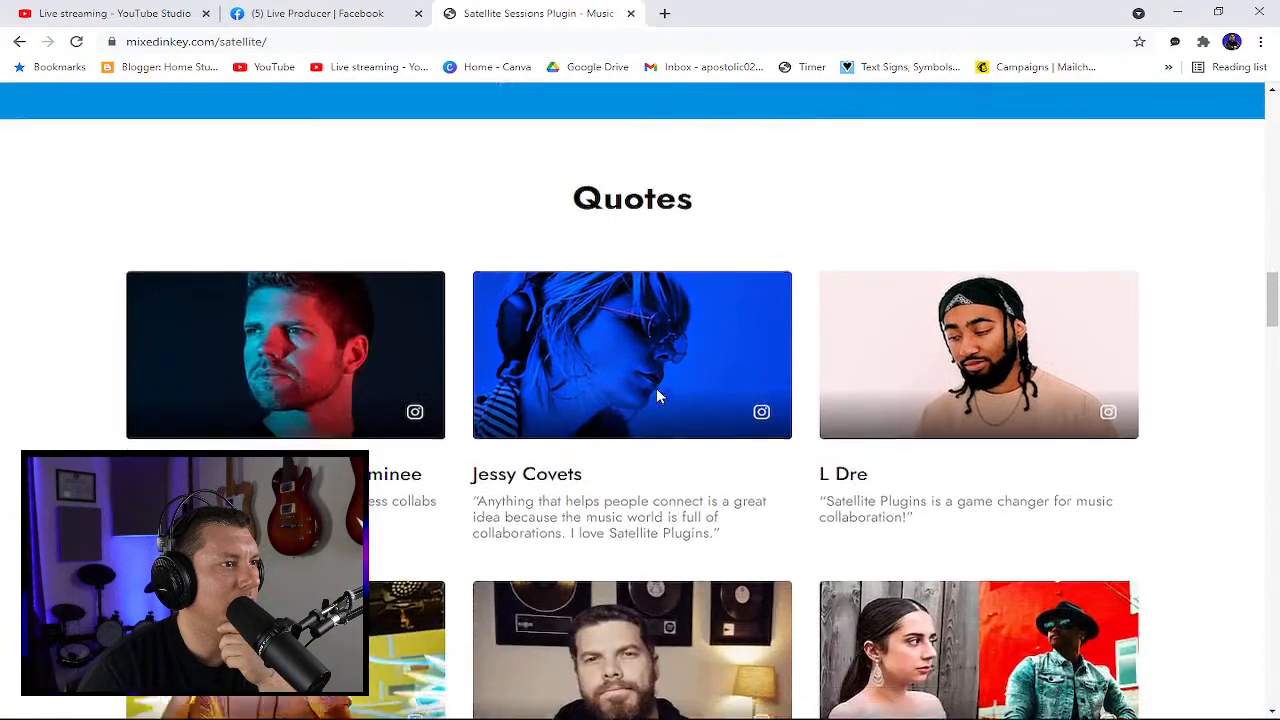
scroll(657, 396, "down", 2)
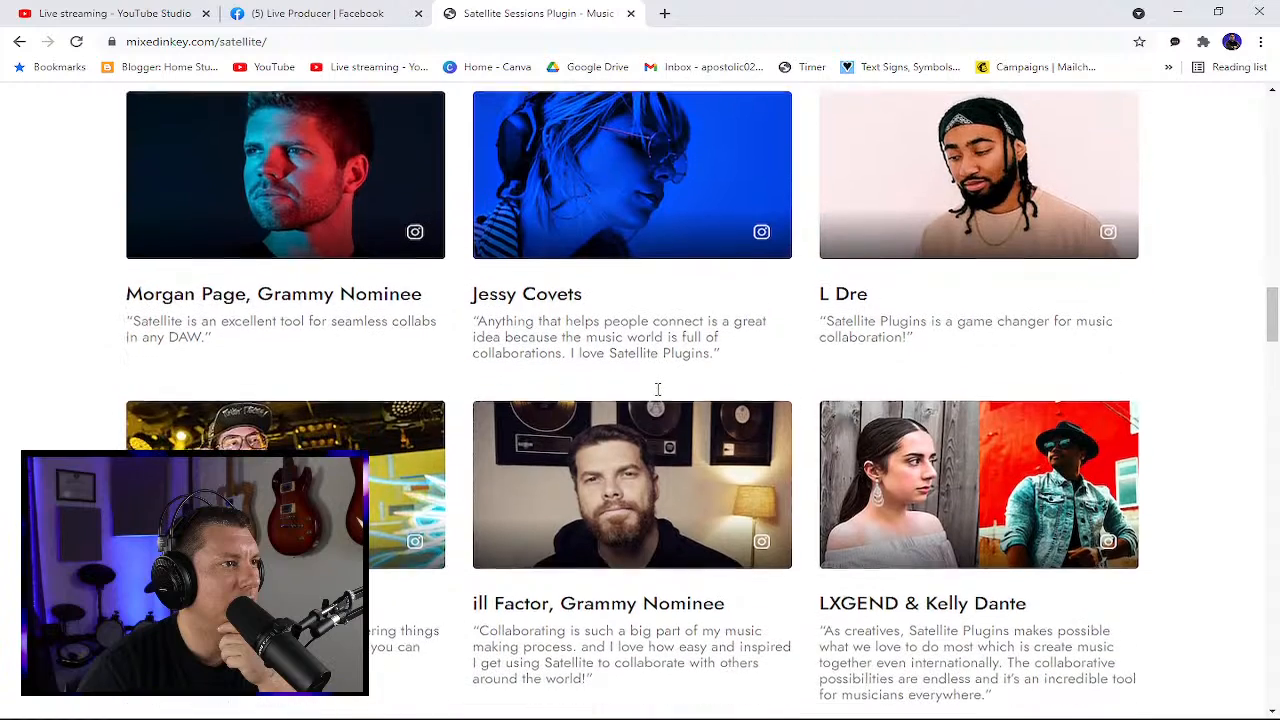
scroll(657, 396, "down", 7)
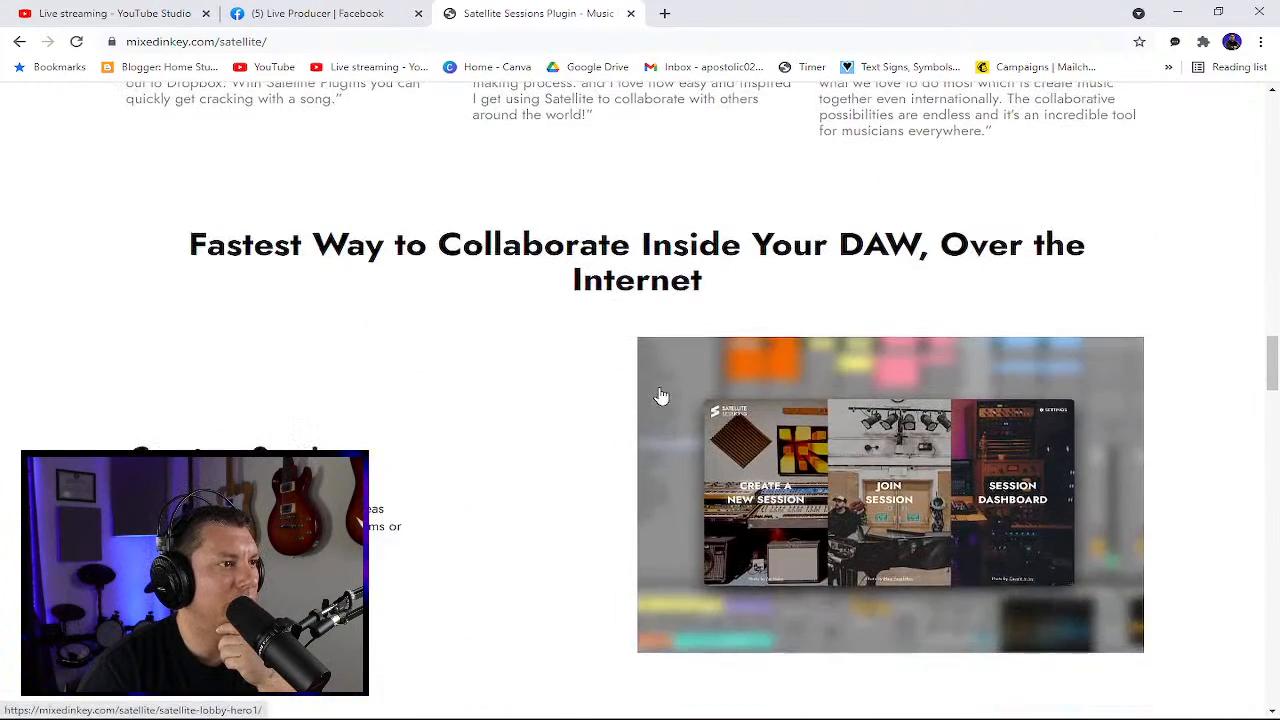
scroll(658, 395, "down", 7)
scroll(660, 400, "down", 6)
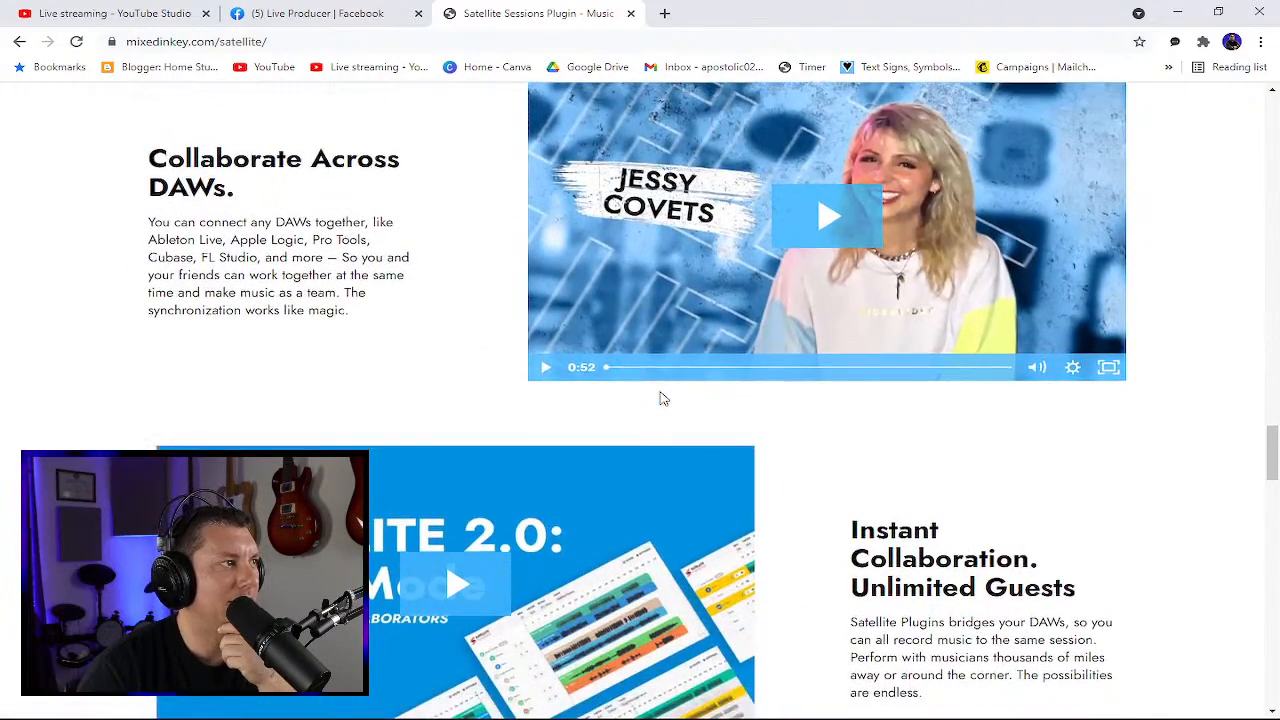
scroll(660, 398, "down", 7)
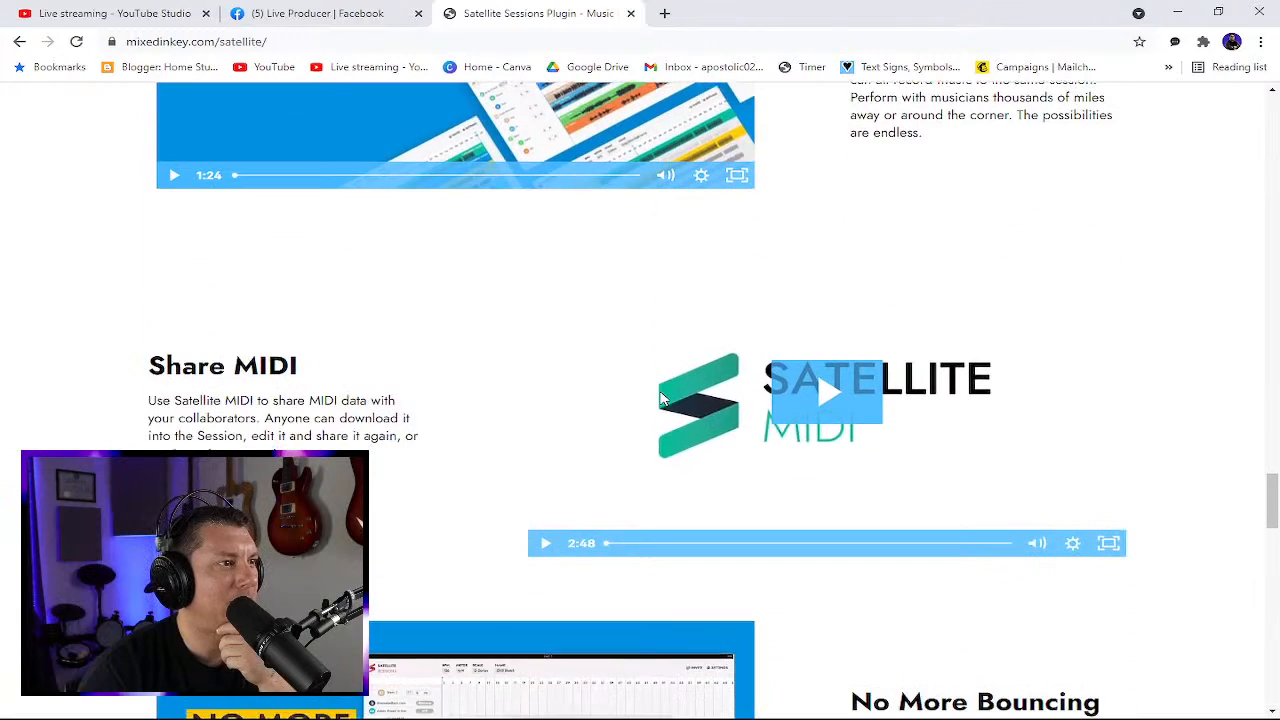
scroll(660, 398, "down", 3)
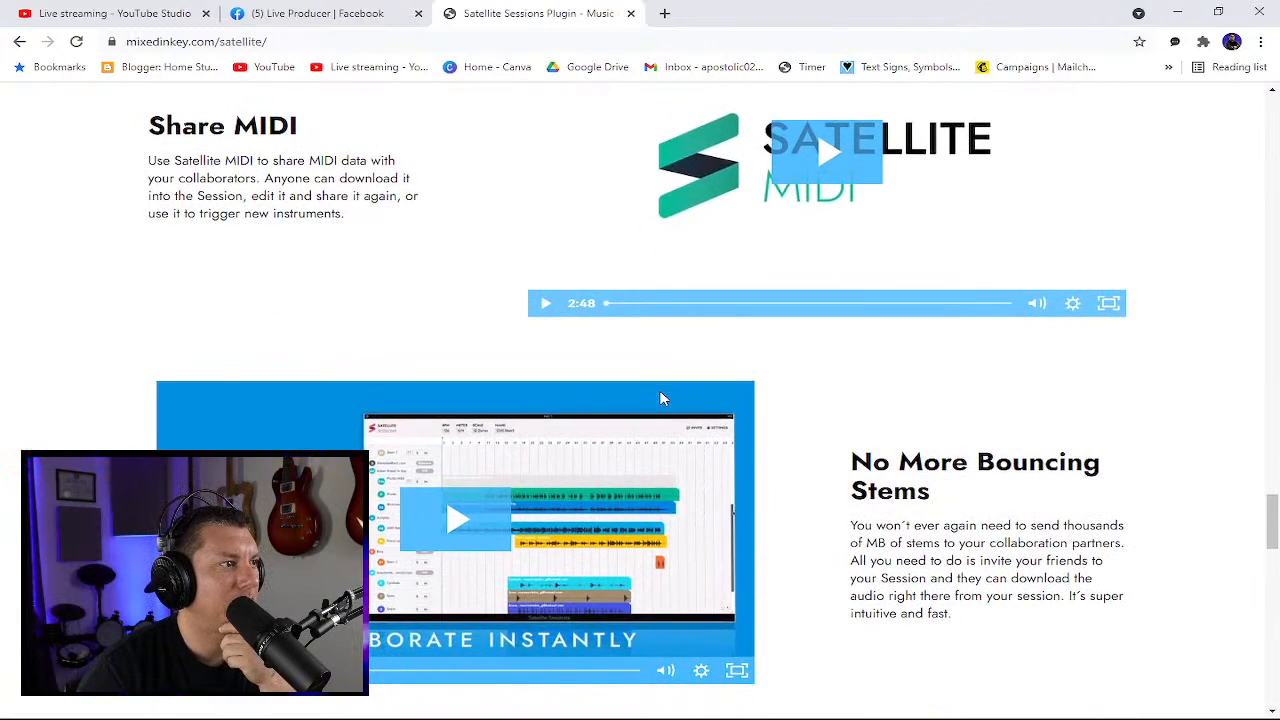
scroll(660, 399, "down", 2)
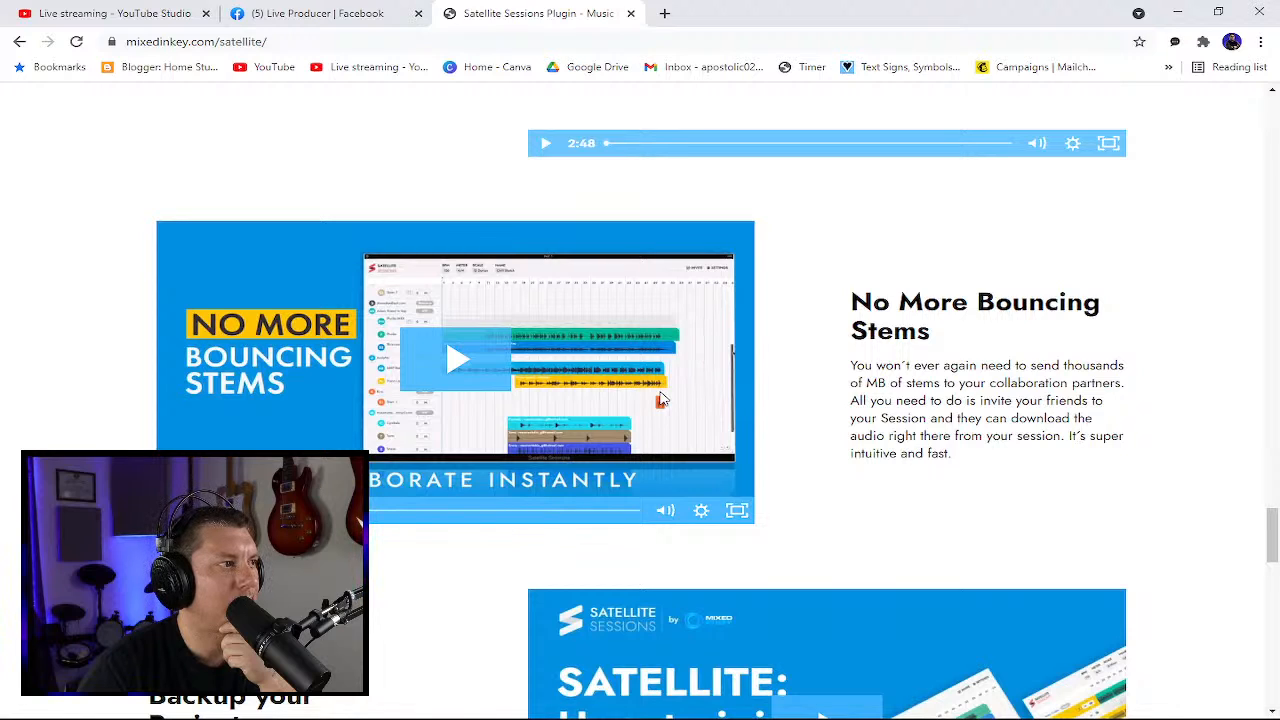
scroll(660, 398, "down", 3)
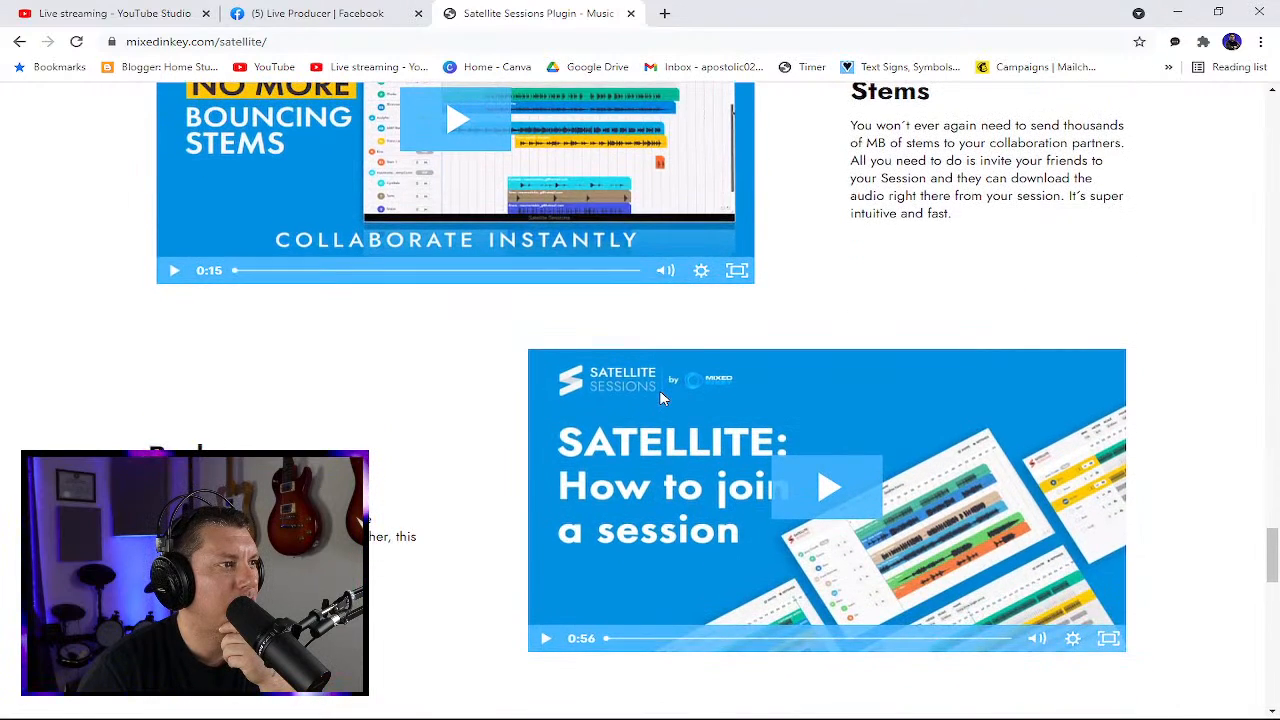
scroll(660, 398, "up", 1)
scroll(660, 398, "down", 1)
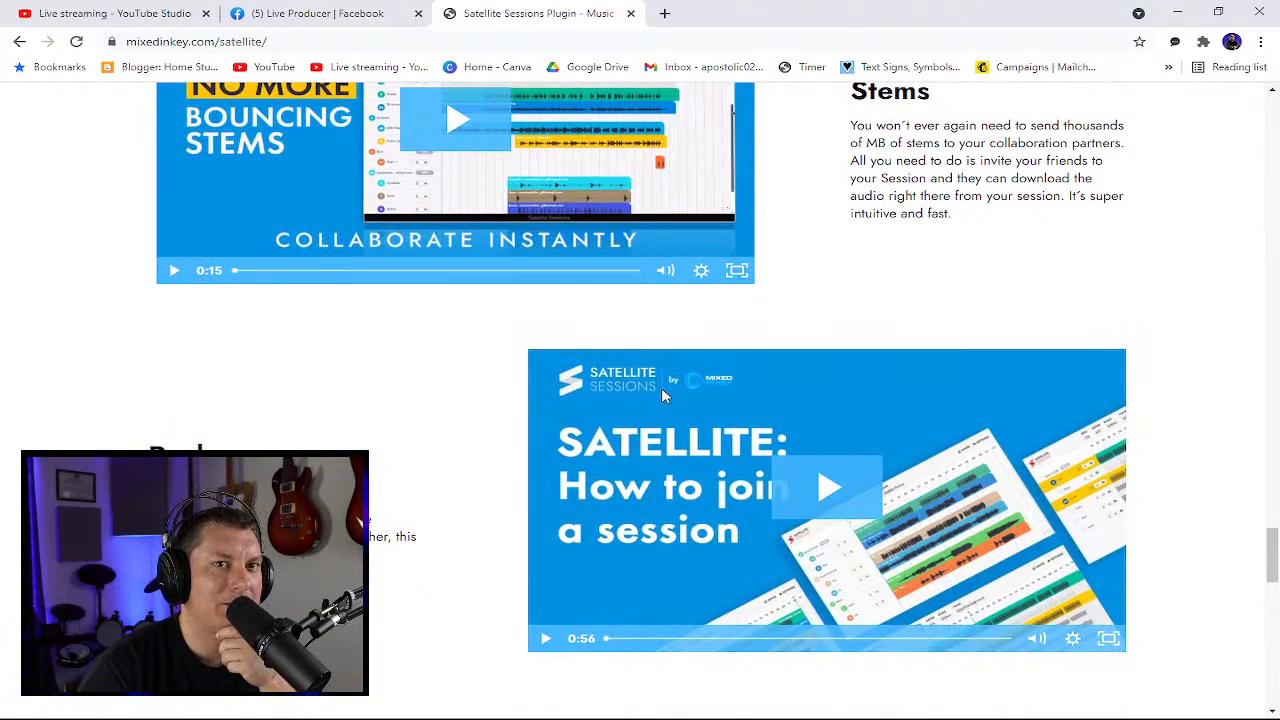
scroll(661, 394, "down", 1)
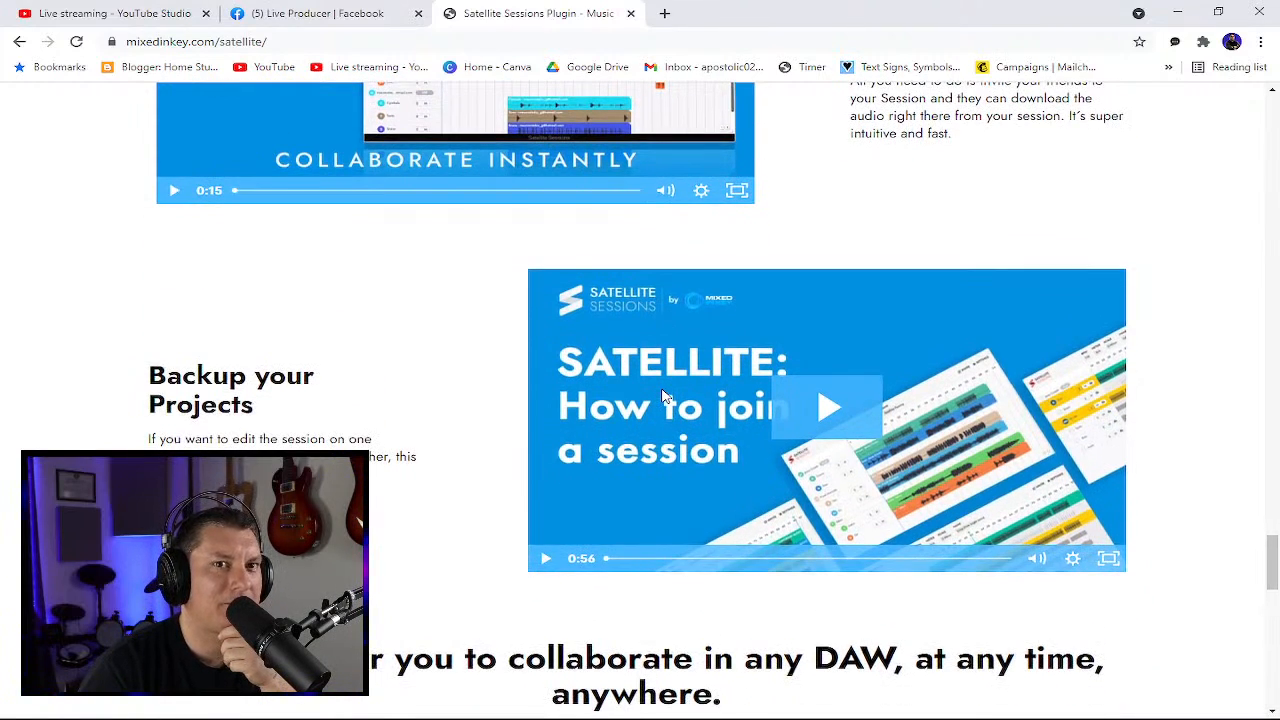
scroll(661, 394, "down", 7)
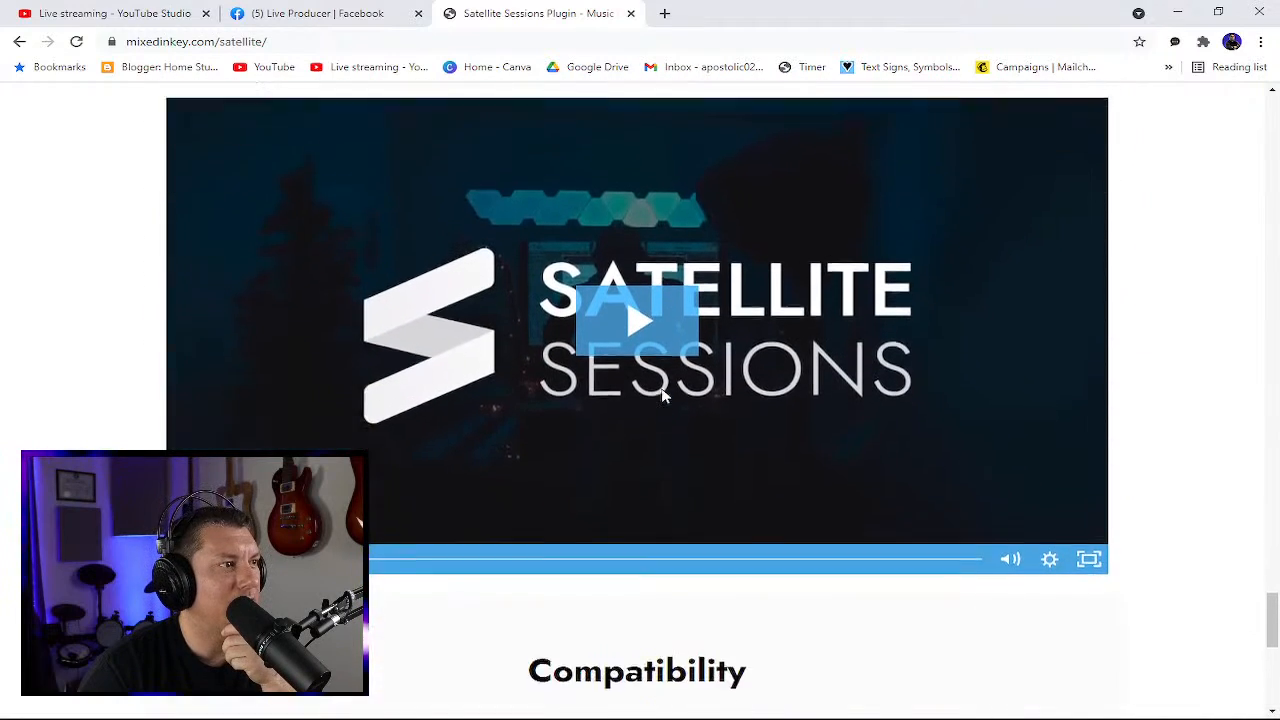
scroll(661, 394, "down", 5)
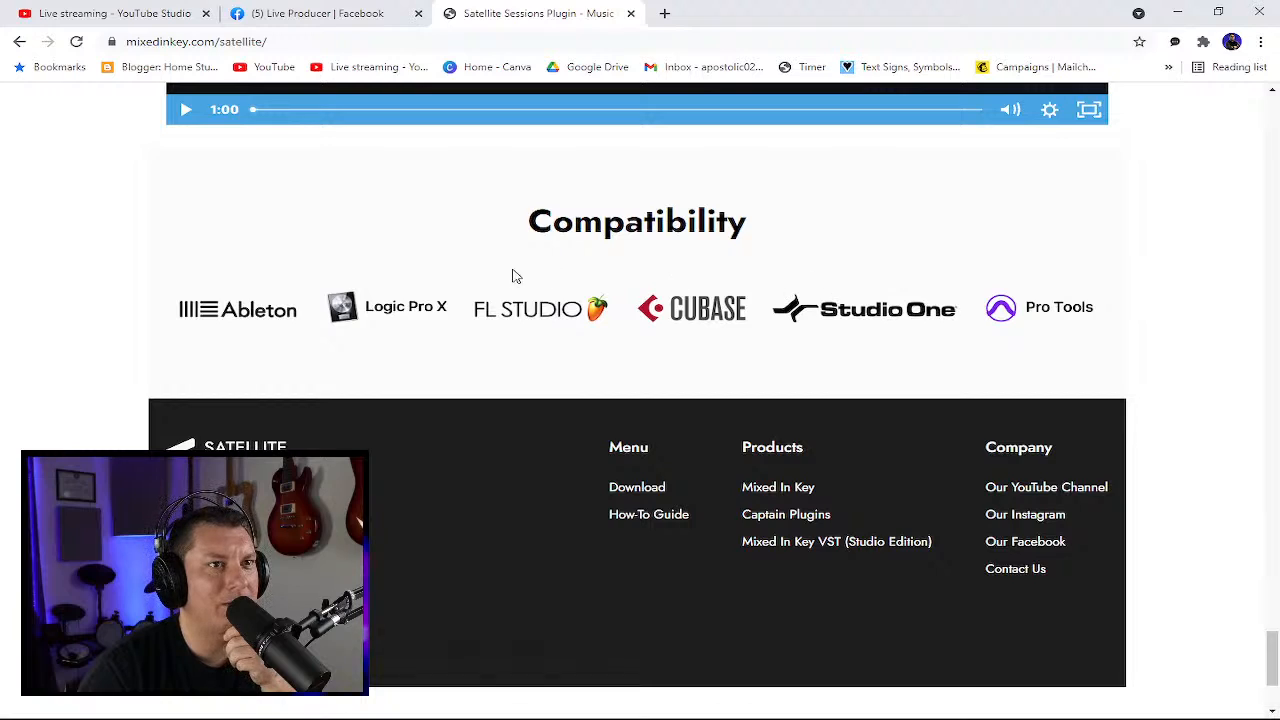
scroll(905, 332, "down", 3)
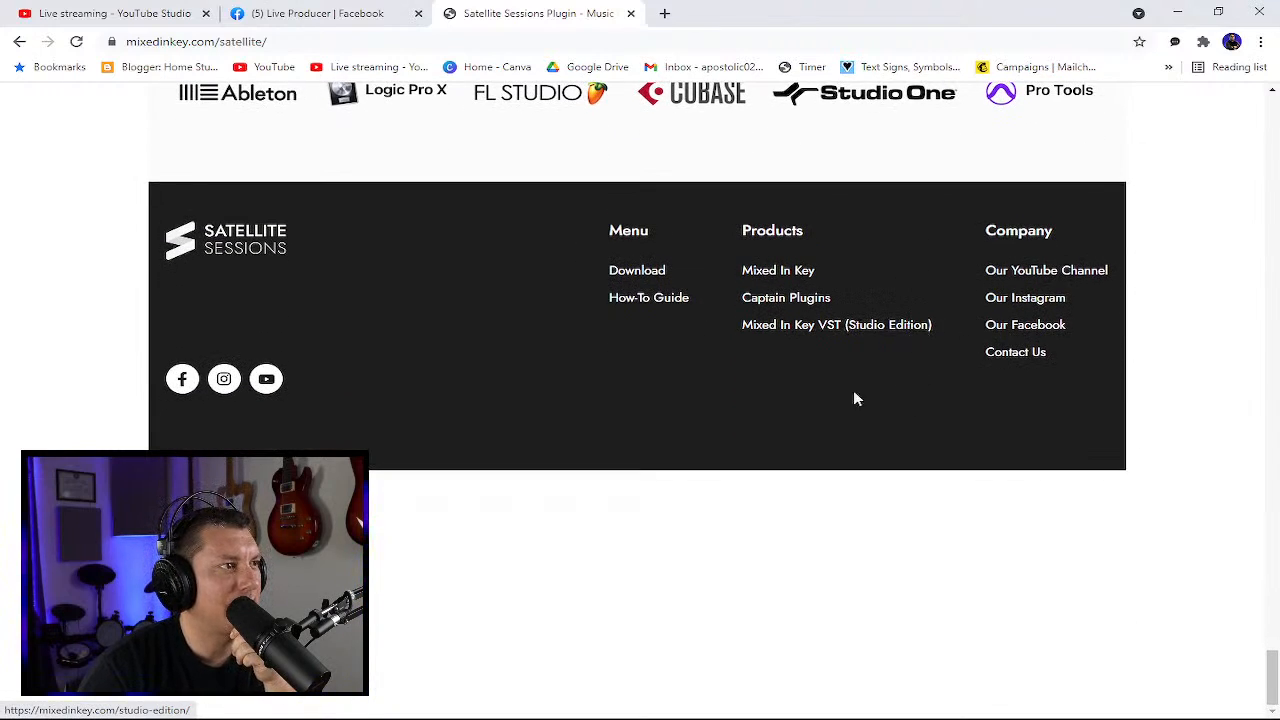
scroll(814, 474, "up", 2)
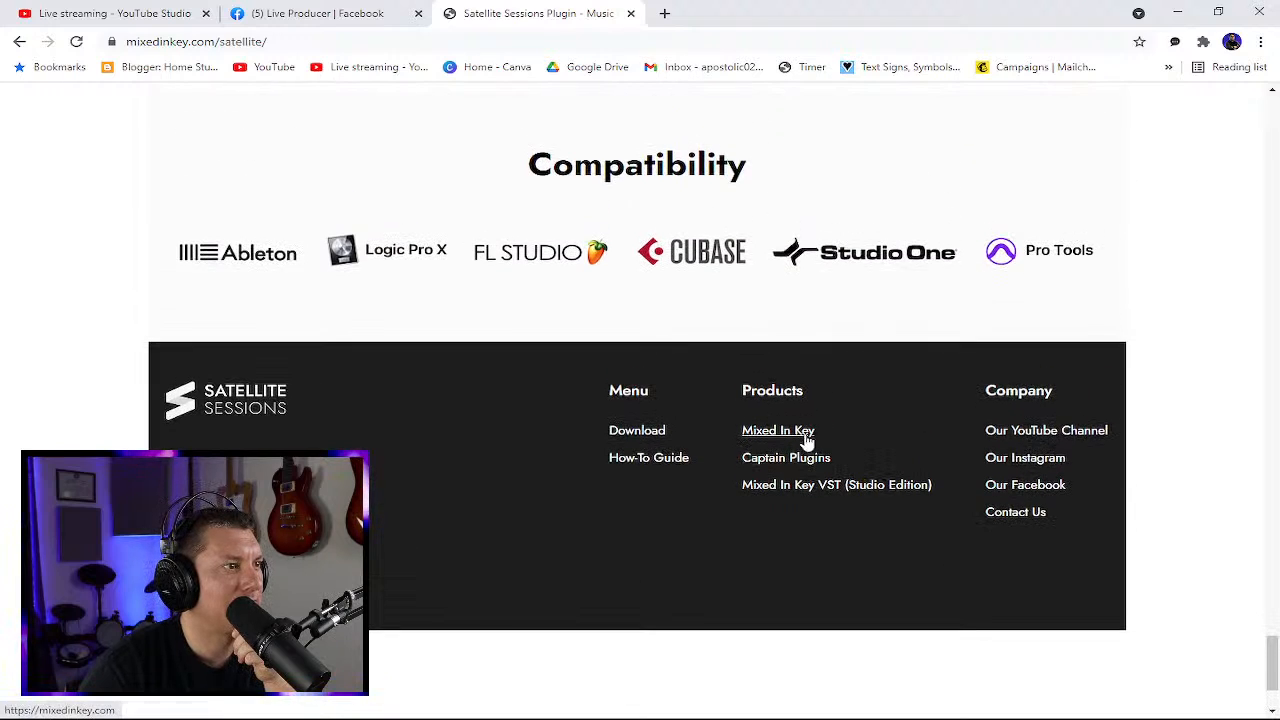
scroll(805, 437, "up", 5)
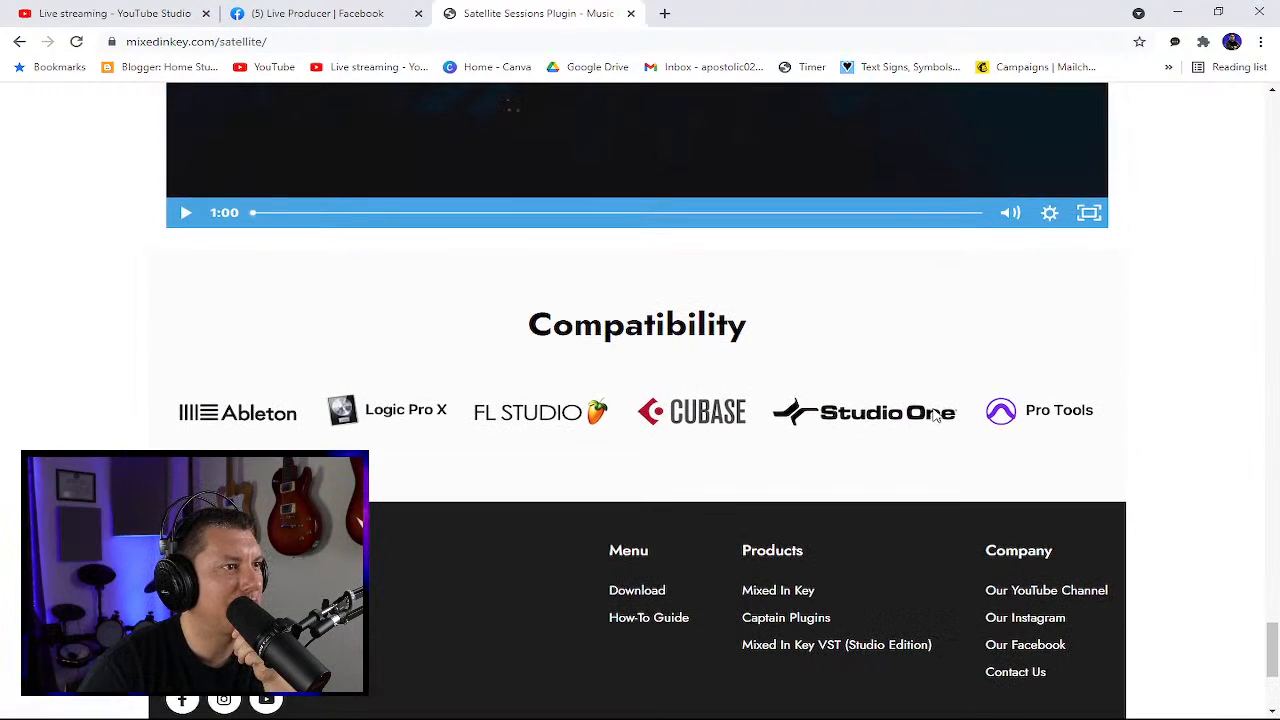
scroll(937, 425, "up", 6)
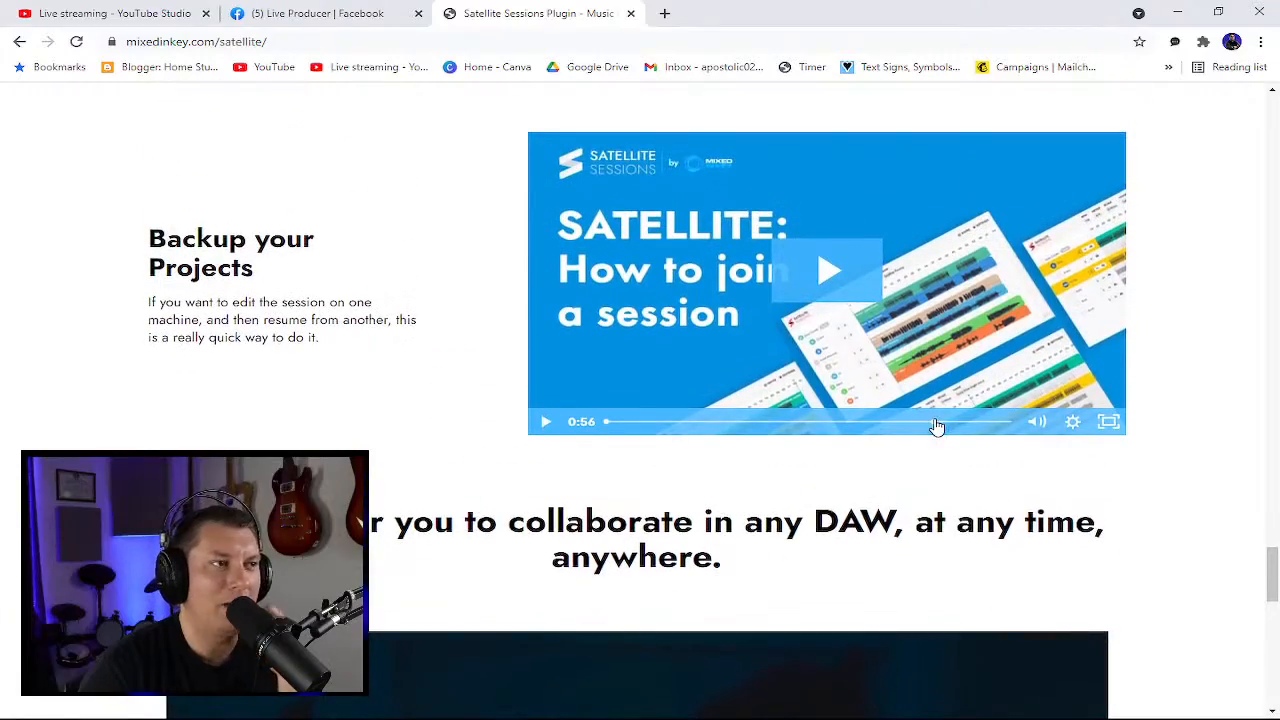
scroll(930, 425, "up", 8)
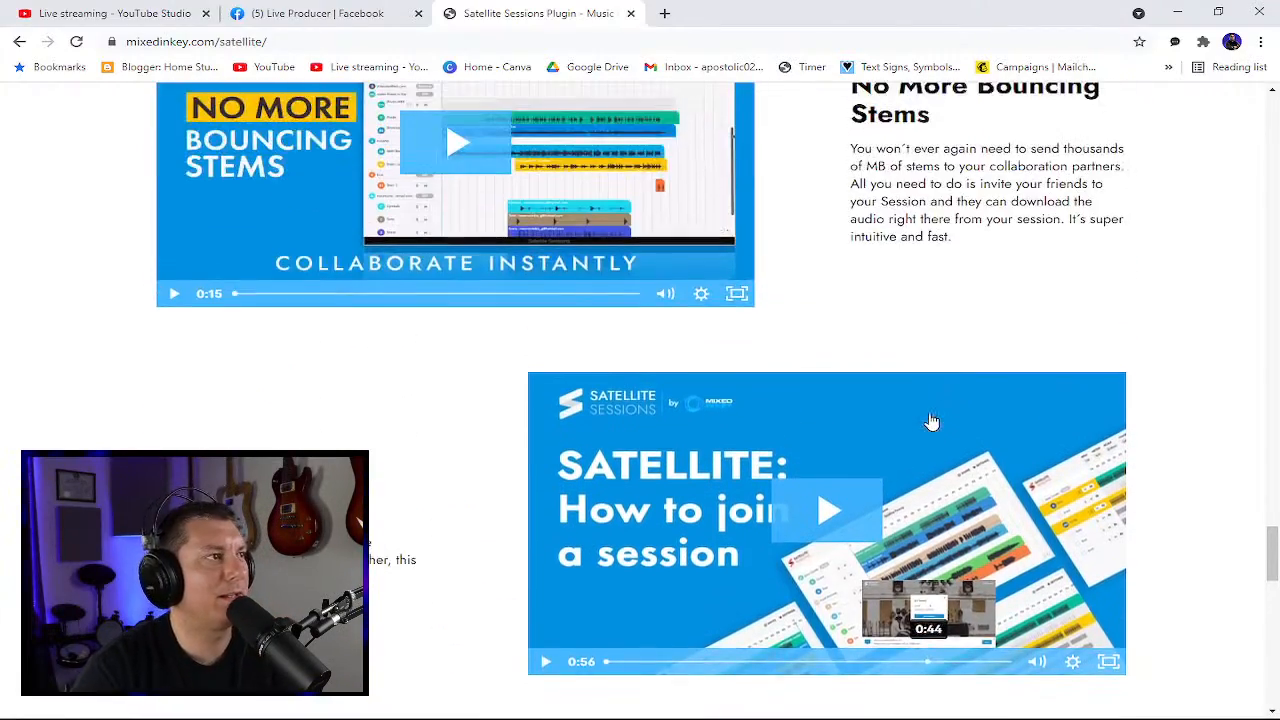
scroll(925, 411, "up", 20)
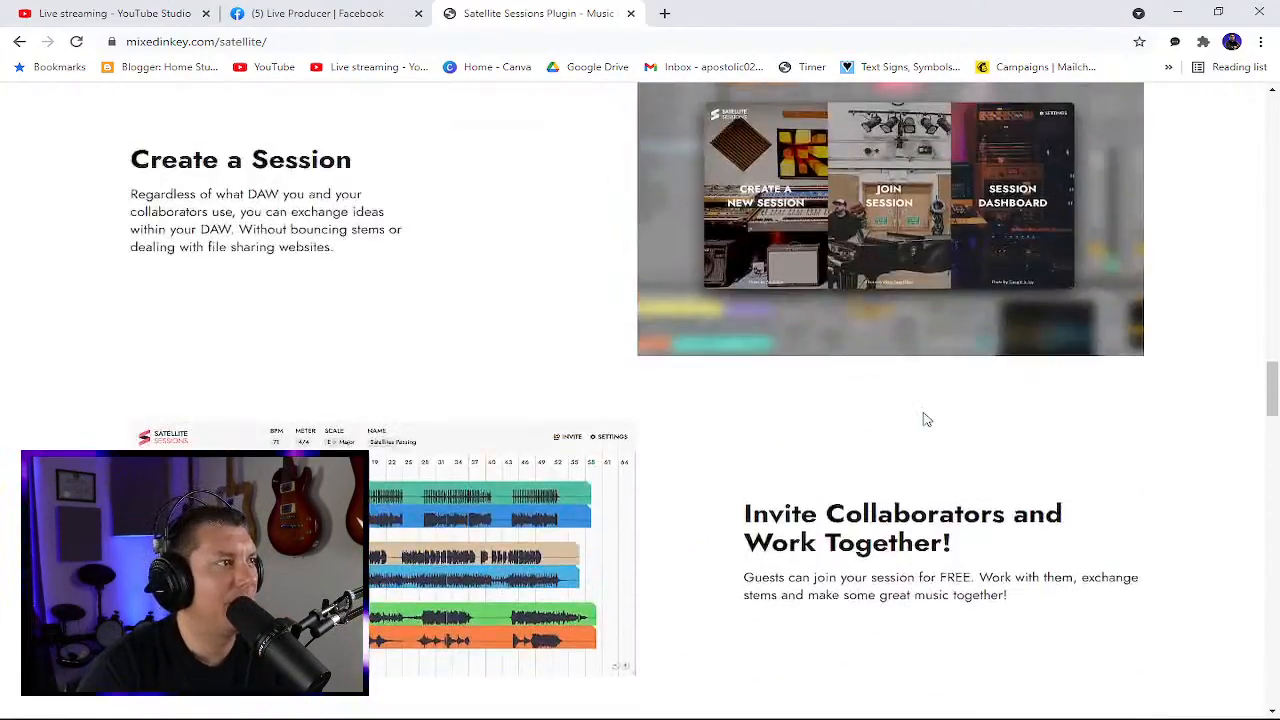
scroll(925, 413, "up", 7)
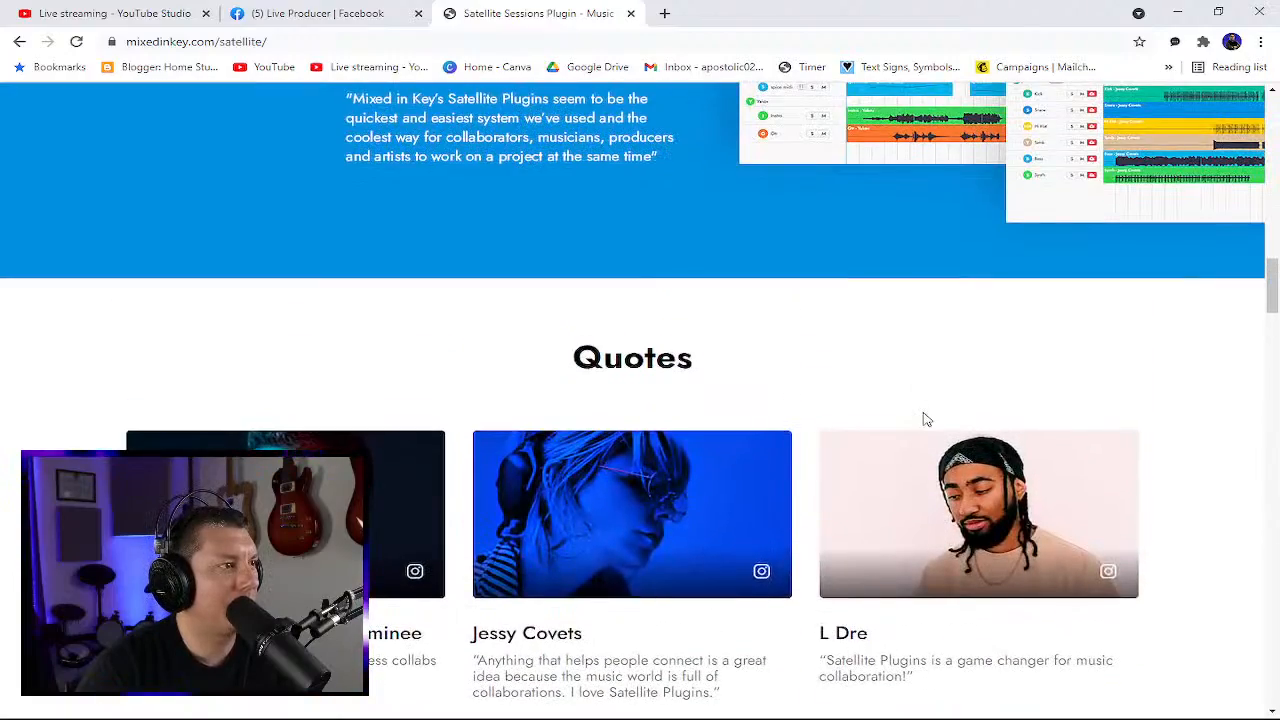
scroll(925, 413, "up", 2)
scroll(925, 420, "up", 10)
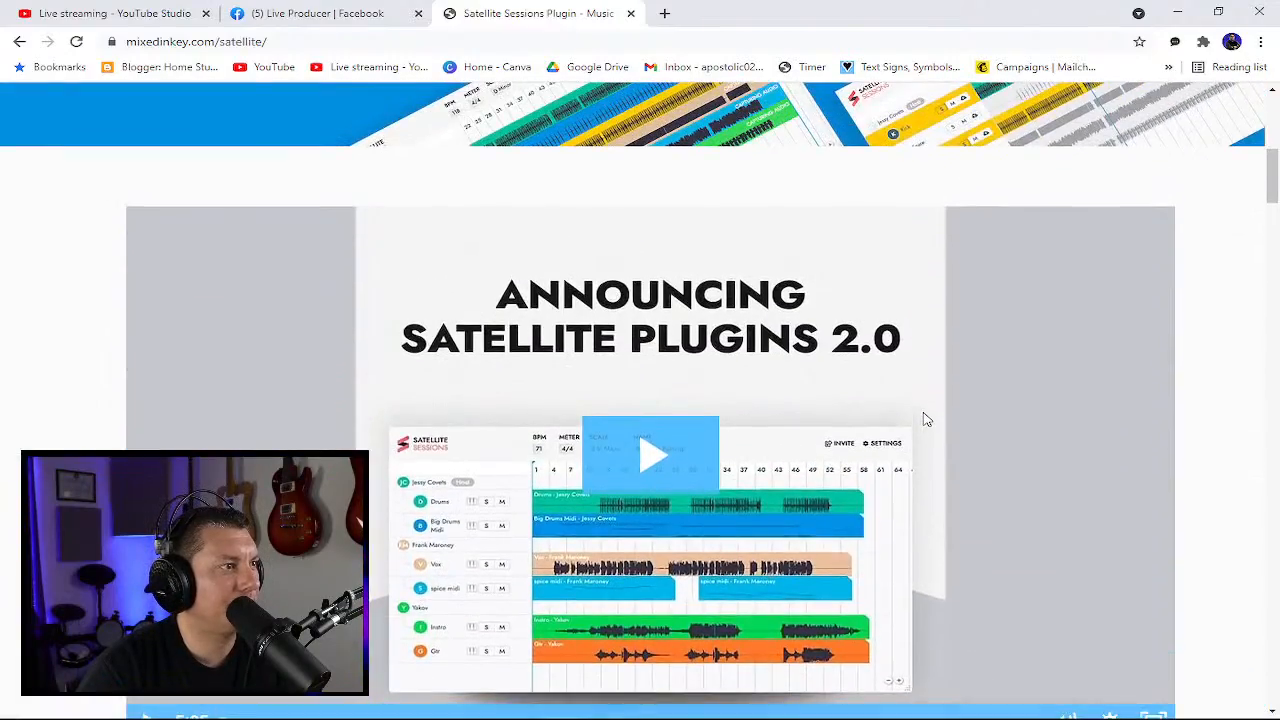
scroll(925, 420, "up", 5)
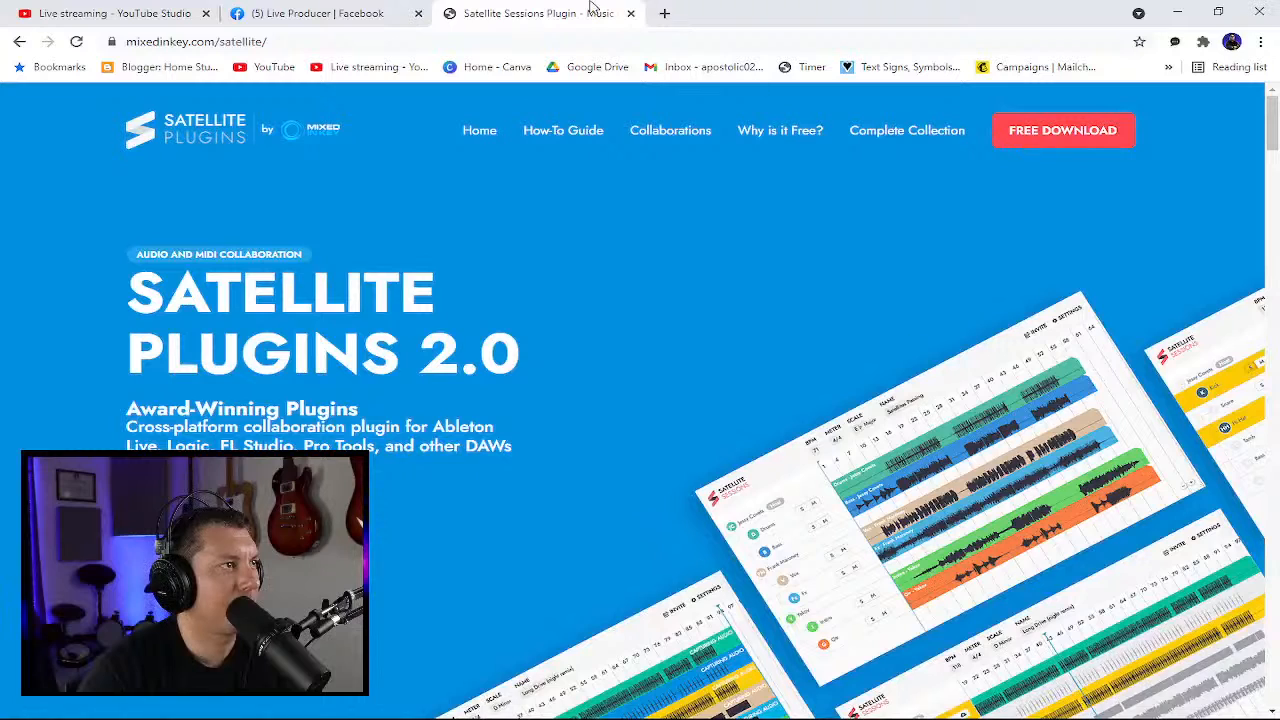
- Close the Satellite Plugins tab and move the browser window aside to return to Cakewalk
left_click(631, 14)
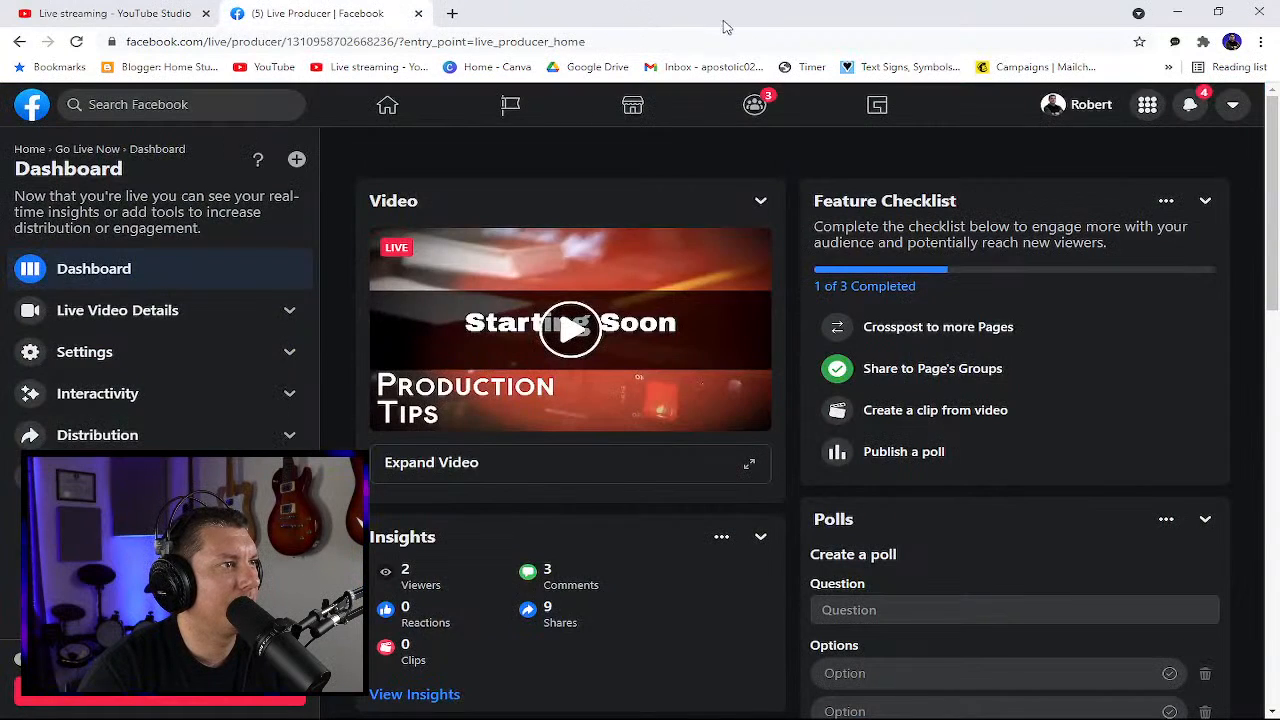
left_click_drag(685, 14, 1279, 200)
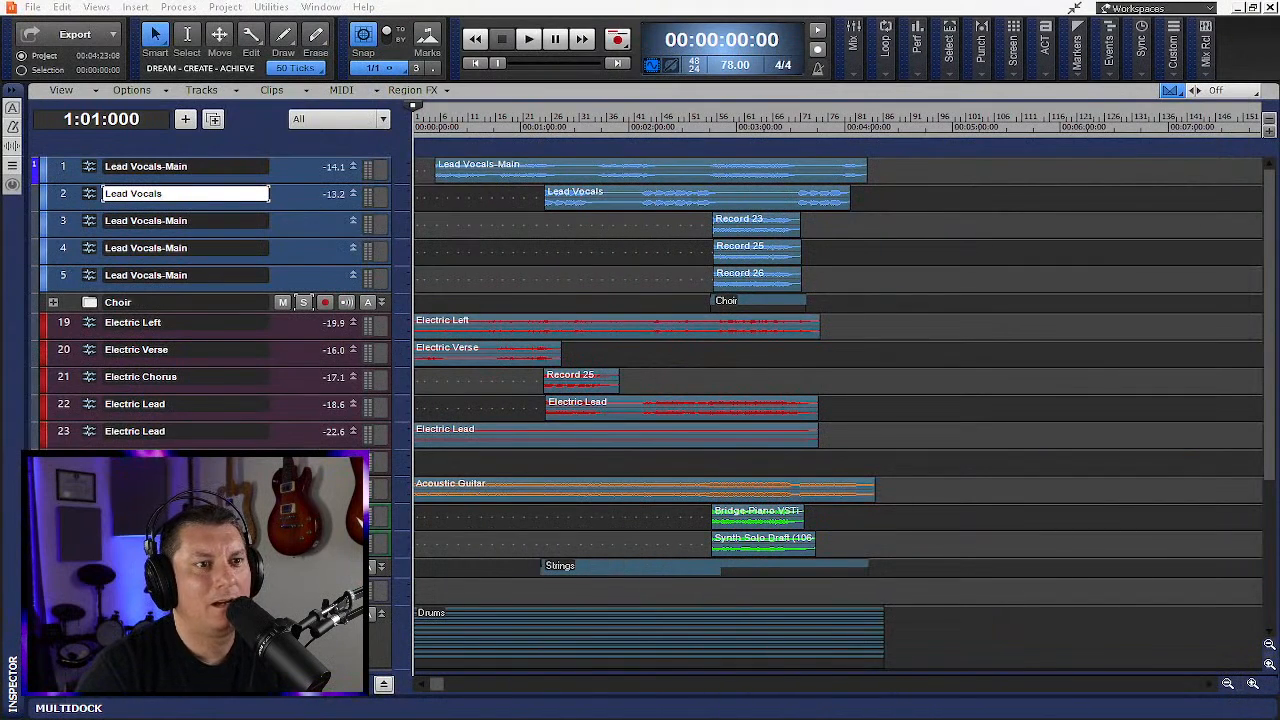